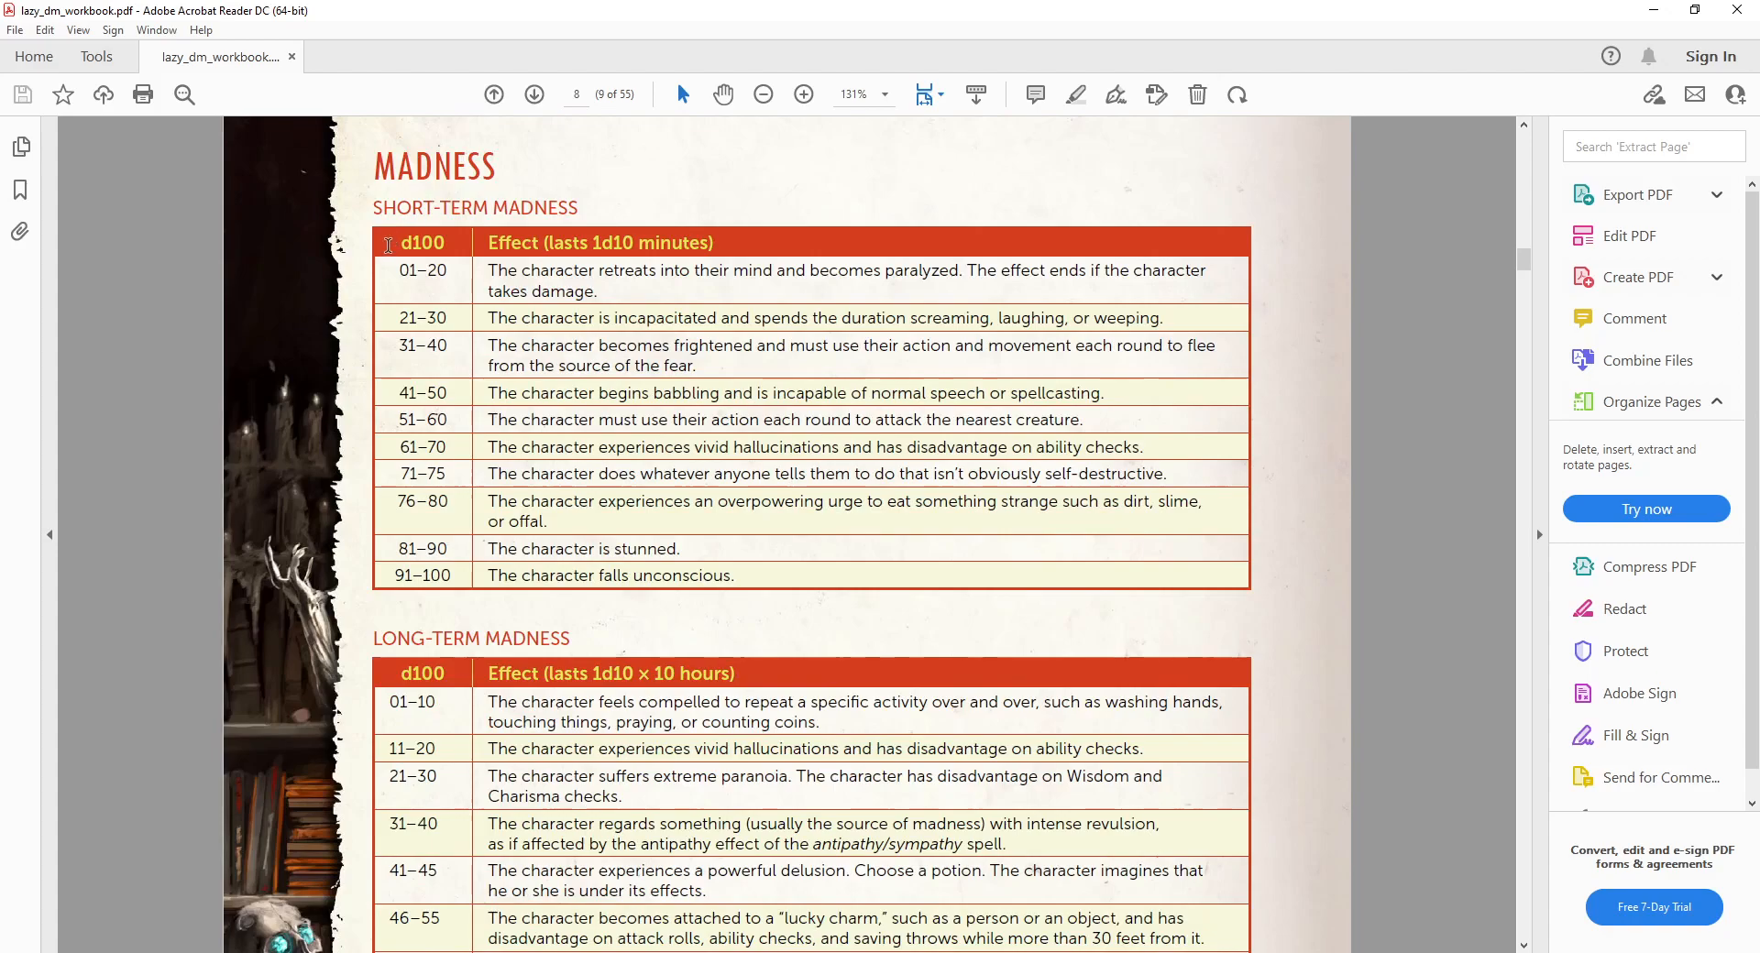
- Copy the Short-Term Madness table from the PDF and paste it into a new note in Obsidian
{"action": "left_click", "coordinate": [716, 270]}
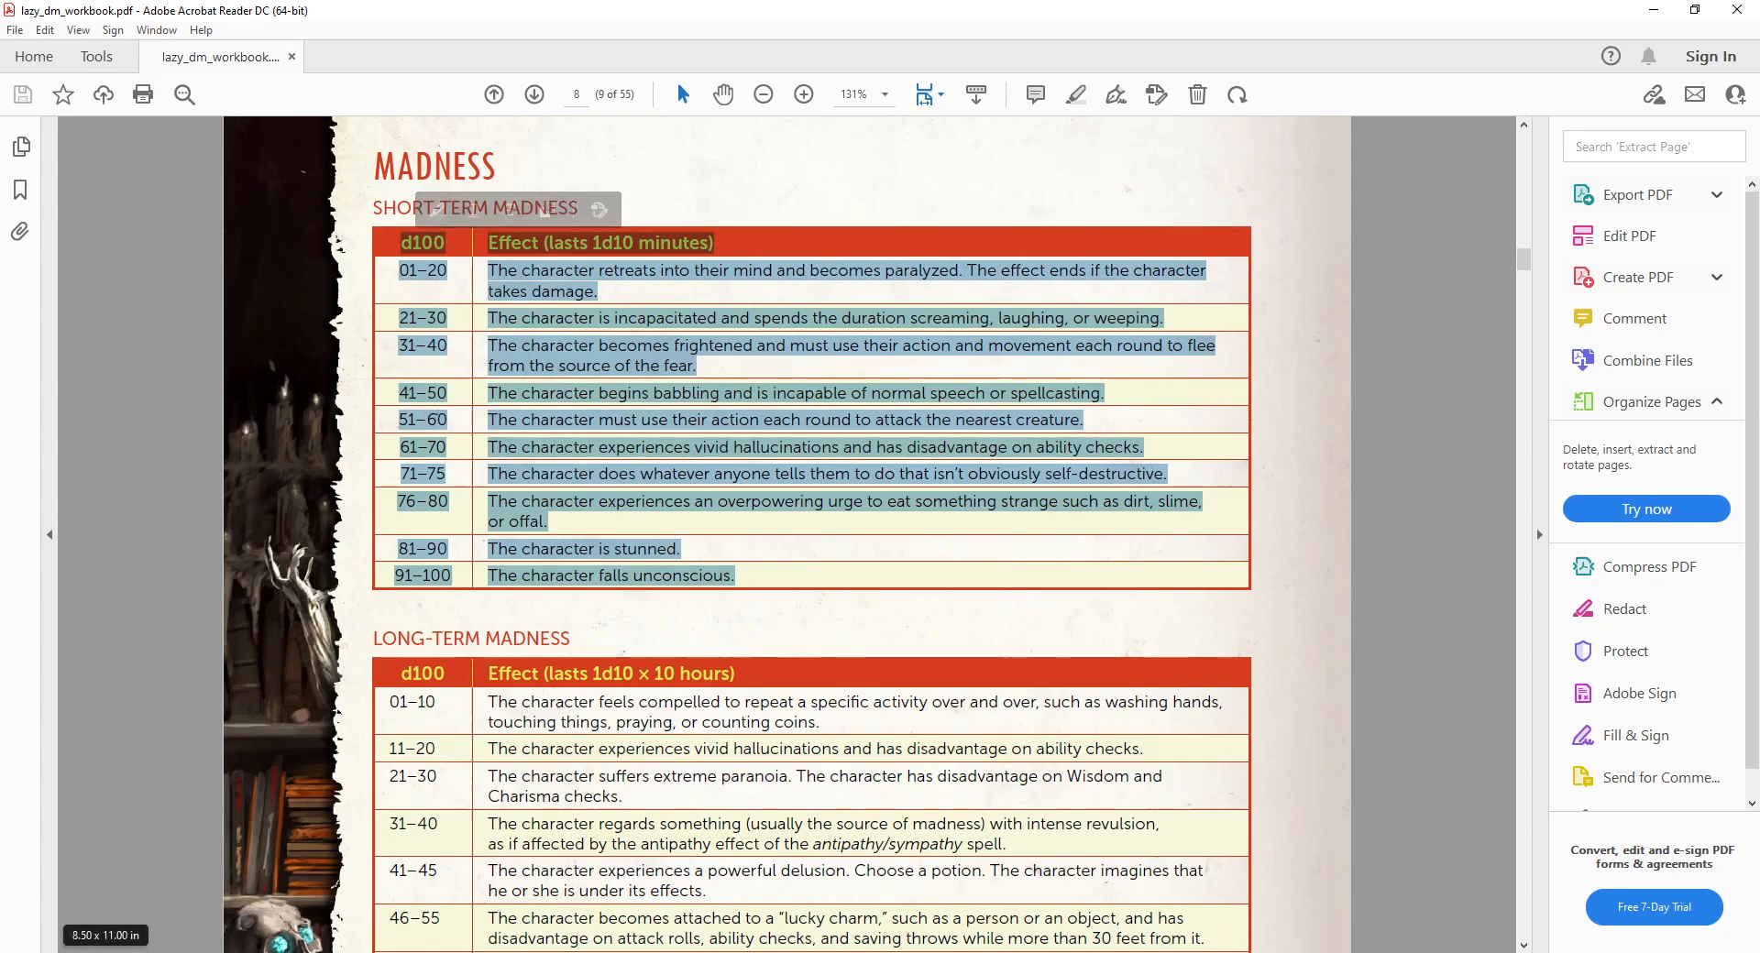
{"action": "mouse_move", "coordinate": [426, 950]}
{"action": "left_click", "coordinate": [503, 858]}
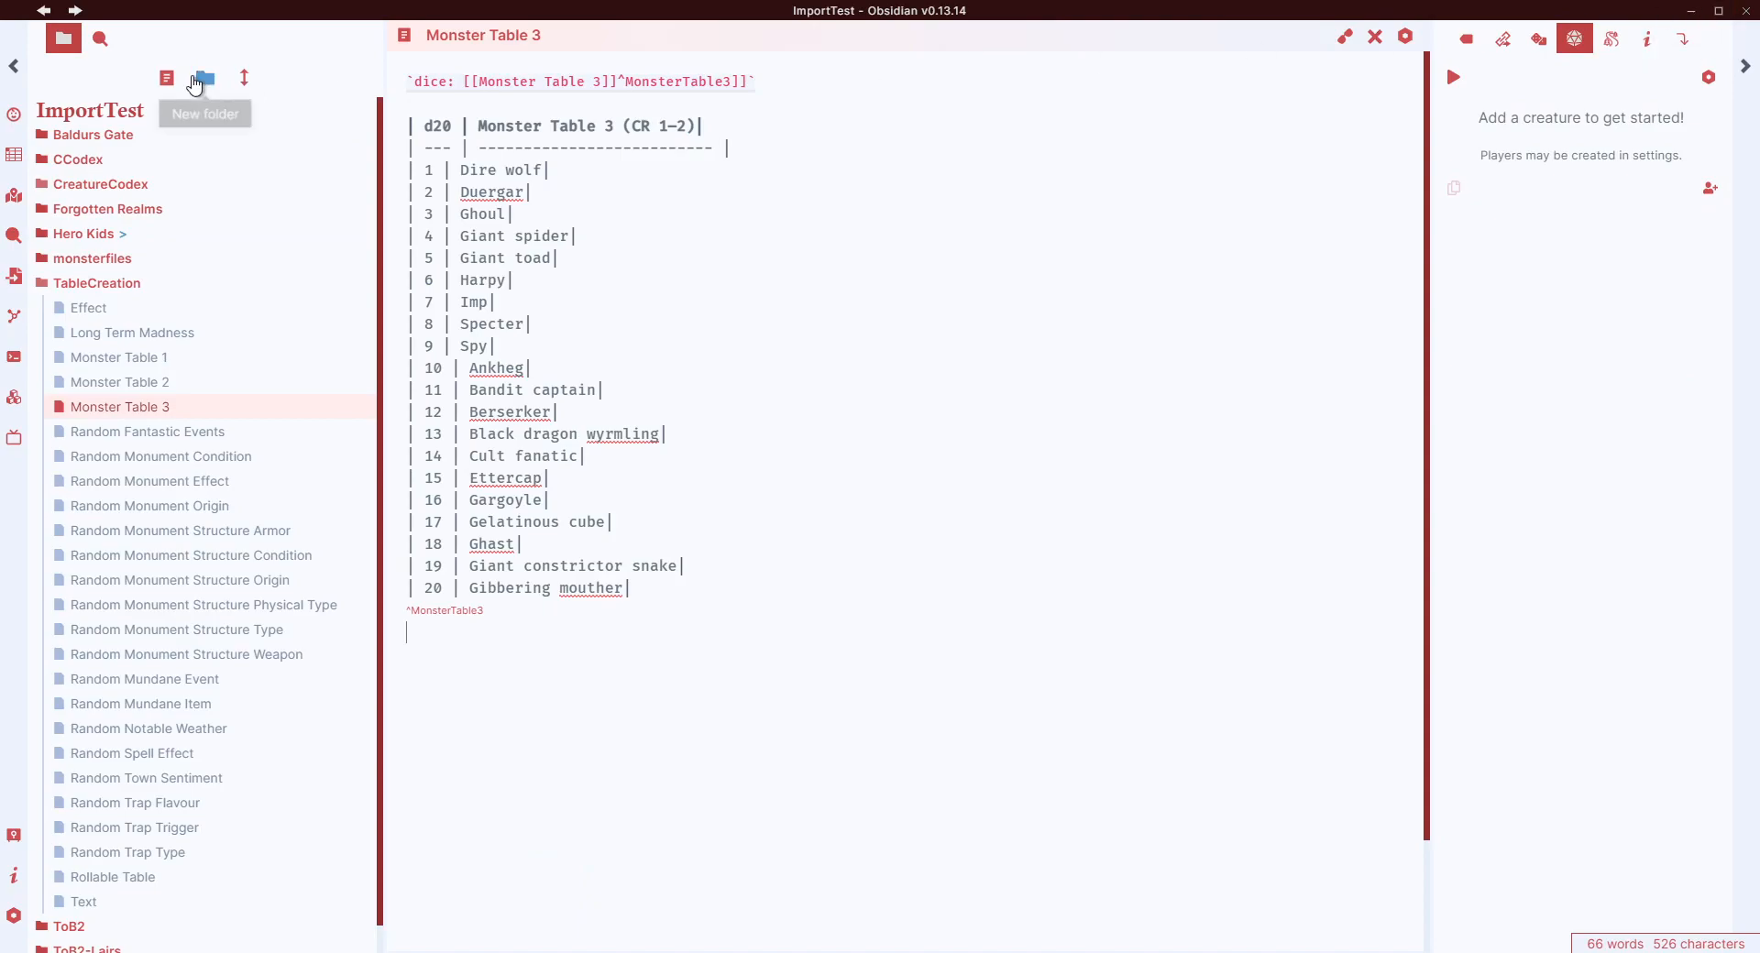
{"action": "left_click", "coordinate": [168, 80]}
{"action": "left_click", "coordinate": [517, 106]}
{"action": "type", "text": "d100 Effect (lasts 1d10 minutes) 01–20 The character retreats into their mind and becomes paralyzed. The effect ends if the character takes damage. 21–30 The character is incapacitated and spends the duration screaming, laughing, or weeping. 31–40 The character becomes frightened and must use their action and movement each round to flee from the source of the fear. 41–50 The character begins babbling and is incapable of normal speech or spellcasting. 51–60 The character must use their action each round to attack the nearest creature. 61–70 The character experiences vivid hallucinations and has disadvantage on ability checks. 71–75 The character does whatever anyone tells them to do that isn’t obviously self-destructive. 76–80 The character experiences an overpowering urge to eat something strange such as dirt, slime, or offal. 81–90 The character is stunned. 91–100 The character falls unconscious."}
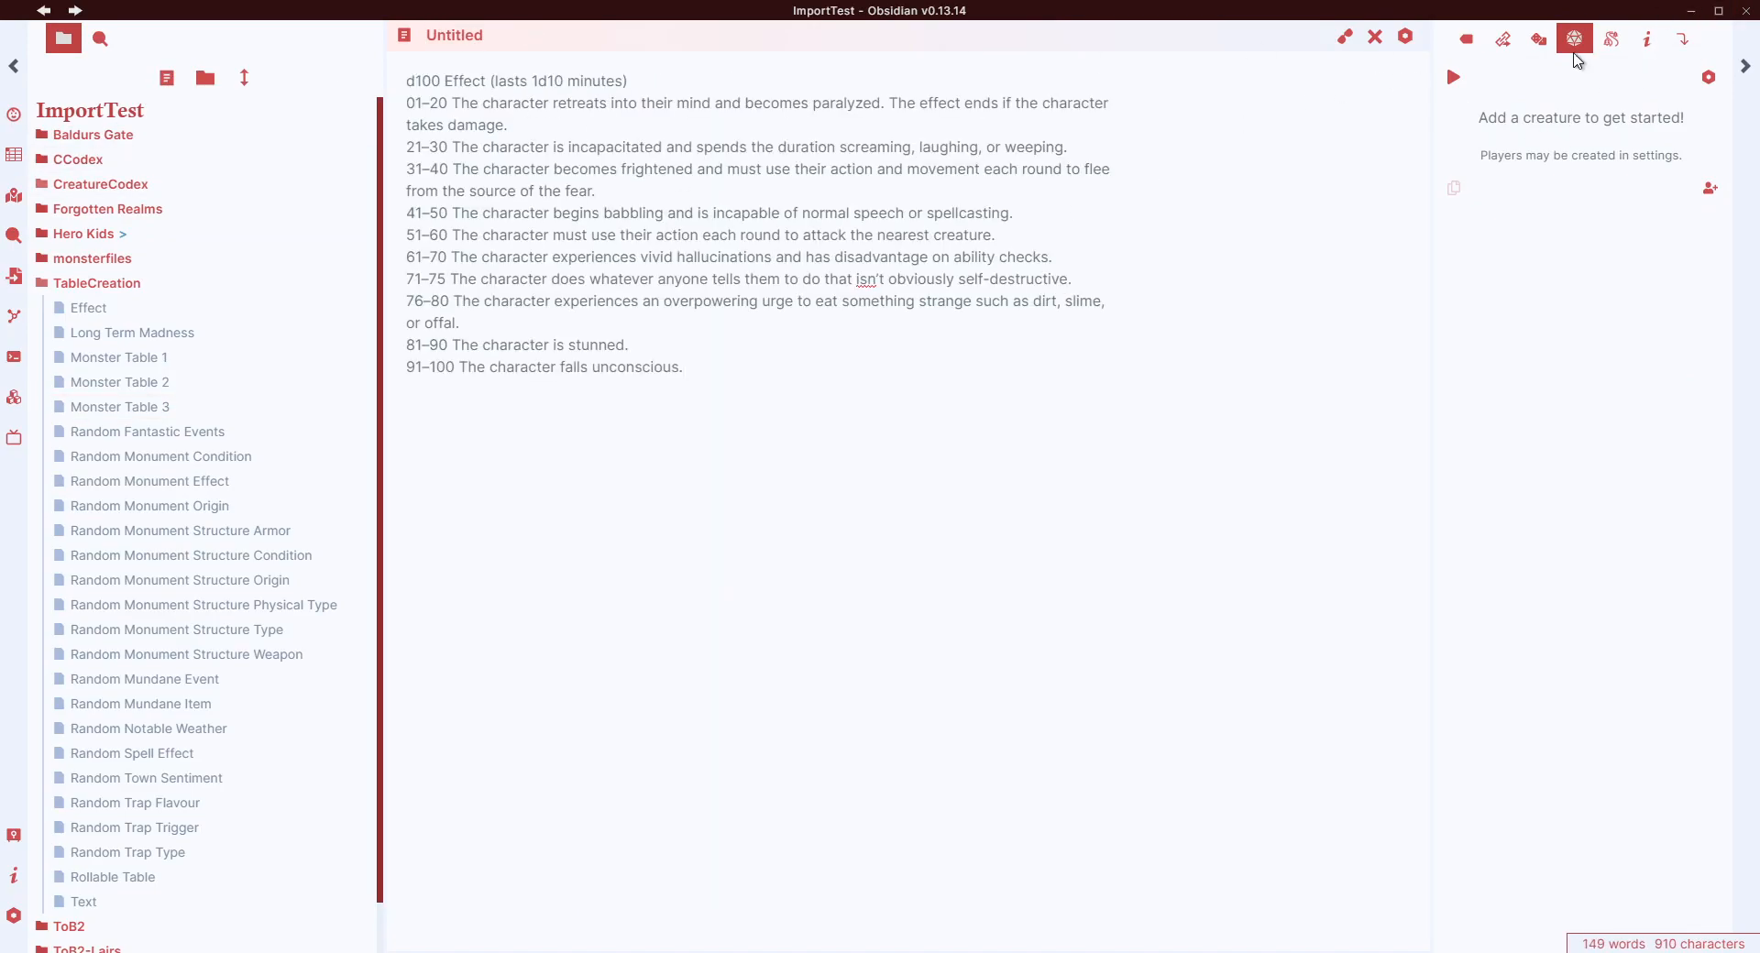
- Preview how the pasted madness text renders in the note and return to editing
{"action": "left_click", "coordinate": [1345, 37]}
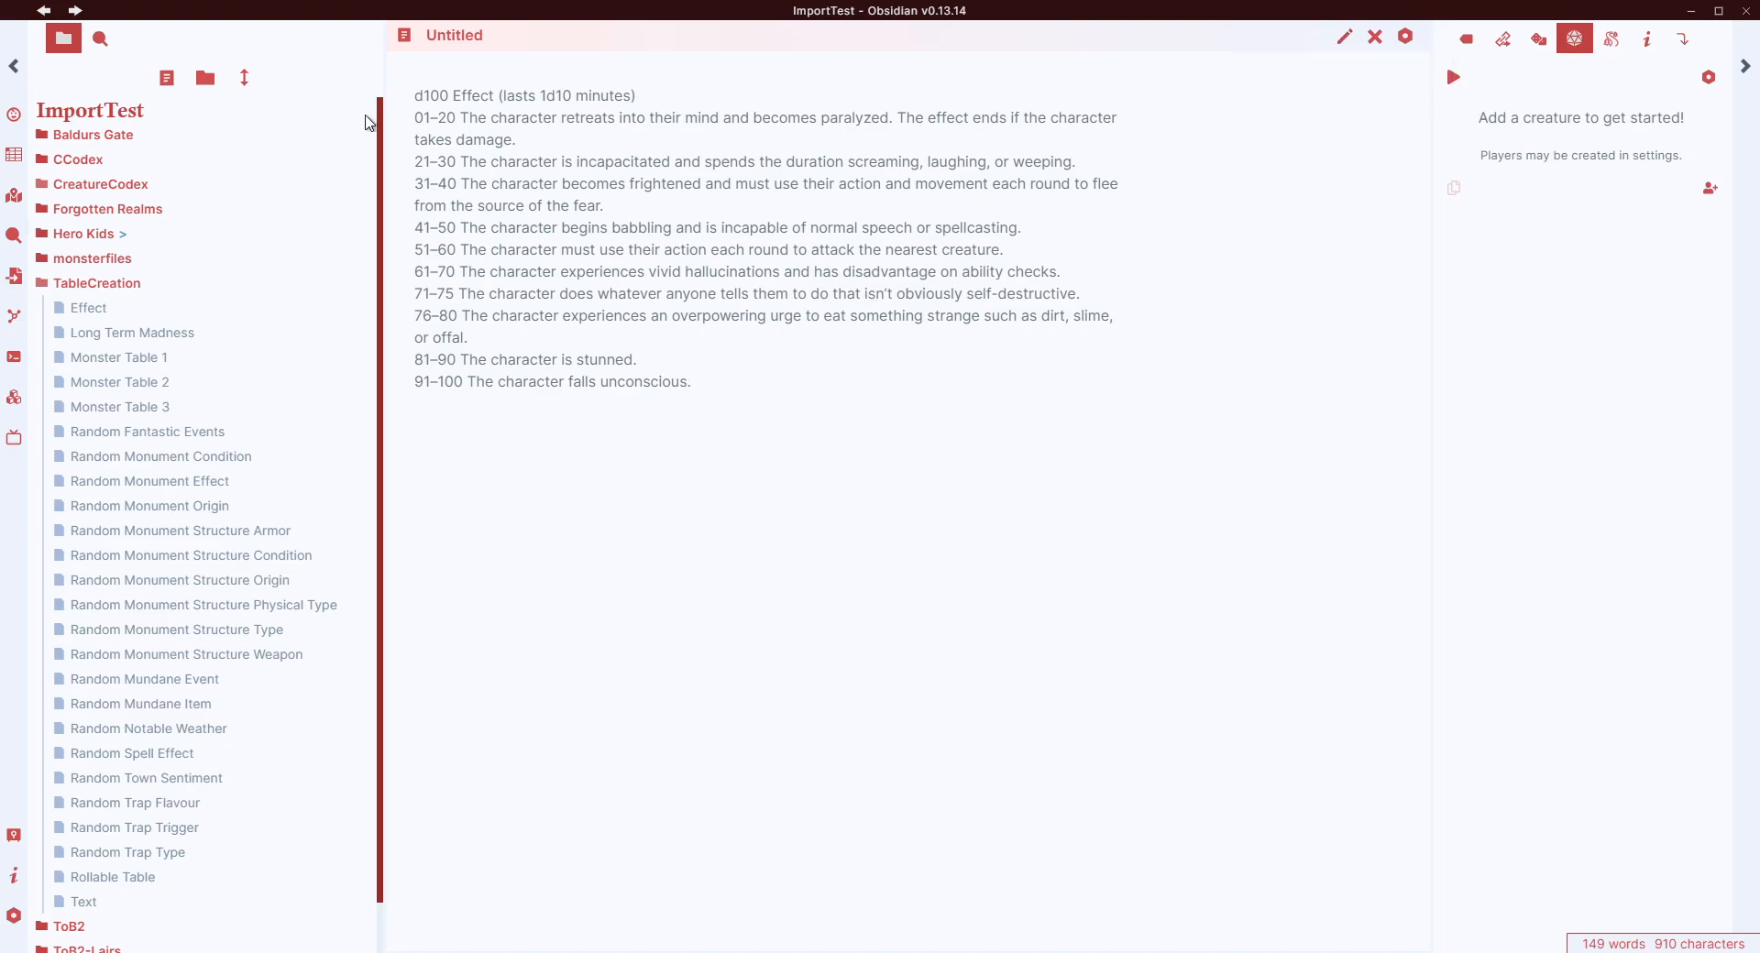
{"action": "left_click_drag", "start_coordinate": [718, 389], "coordinate": [431, 95]}
{"action": "left_click", "coordinate": [623, 192]}
{"action": "left_click", "coordinate": [1338, 41]}
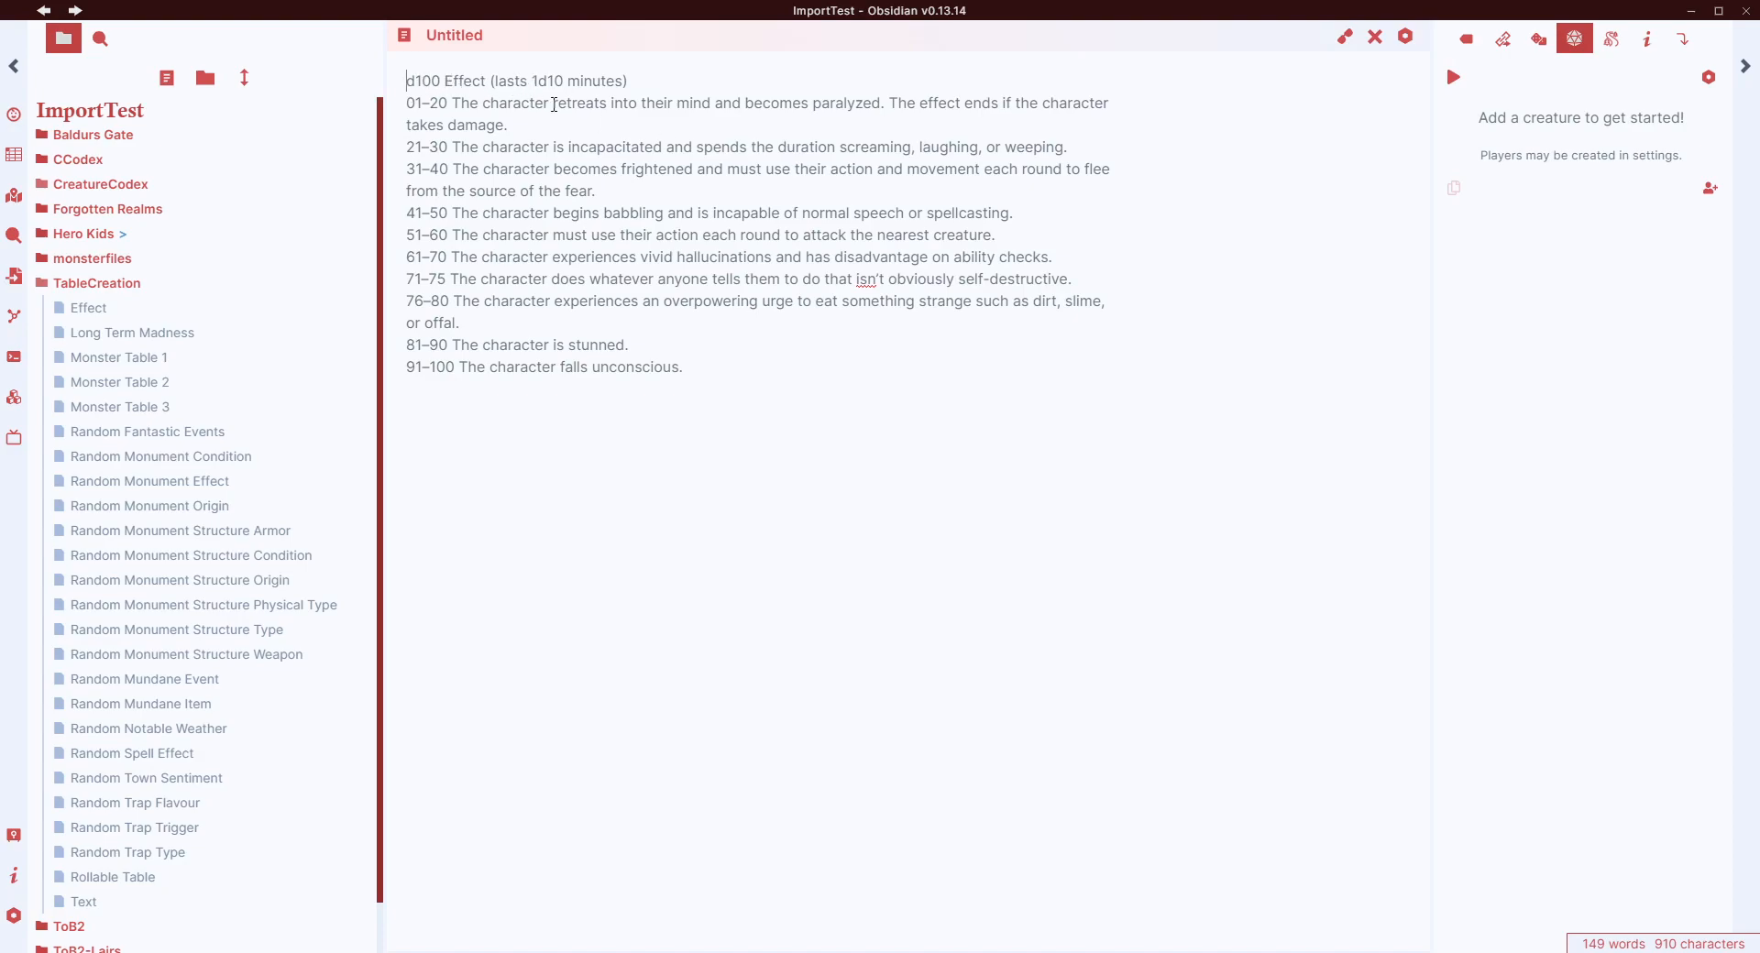
- Turn the first line into a Markdown table header with the columns "d100" and "Effect (lasts 1d10 minutes)"
{"action": "type", "text": "|"}
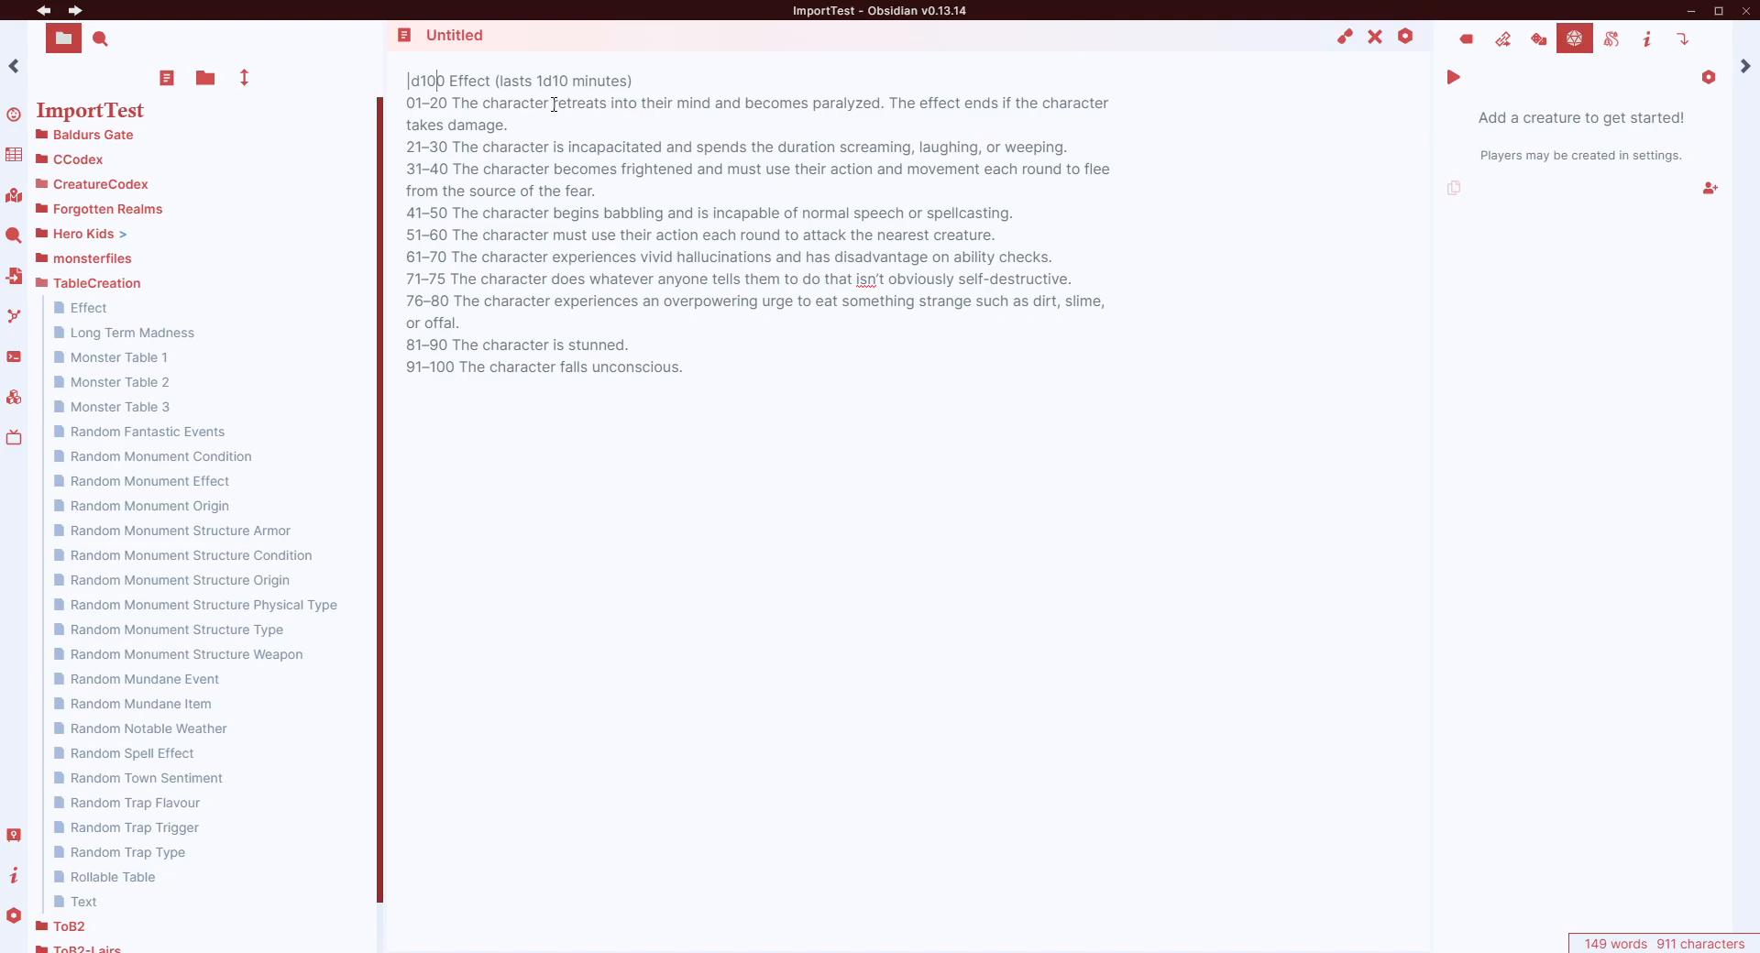
{"action": "type", "text": "|"}
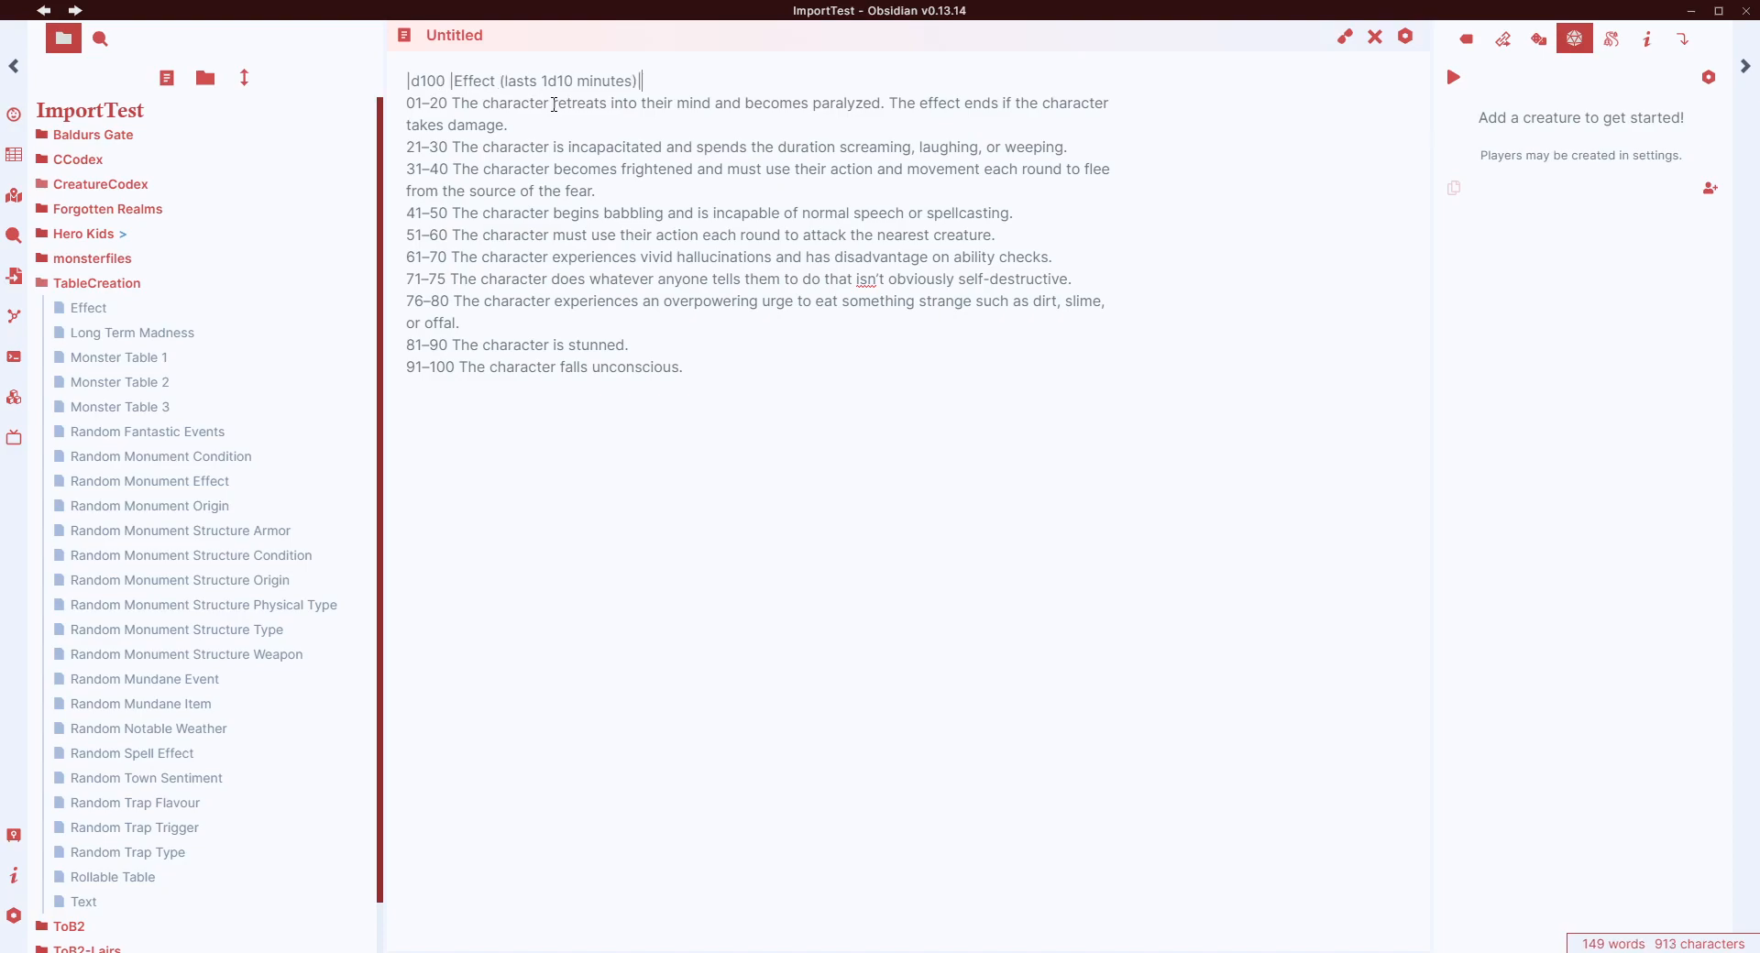
{"action": "key", "text": "Tab"}
{"action": "key", "text": "ctrl+z"}
{"action": "key", "text": "Tab"}
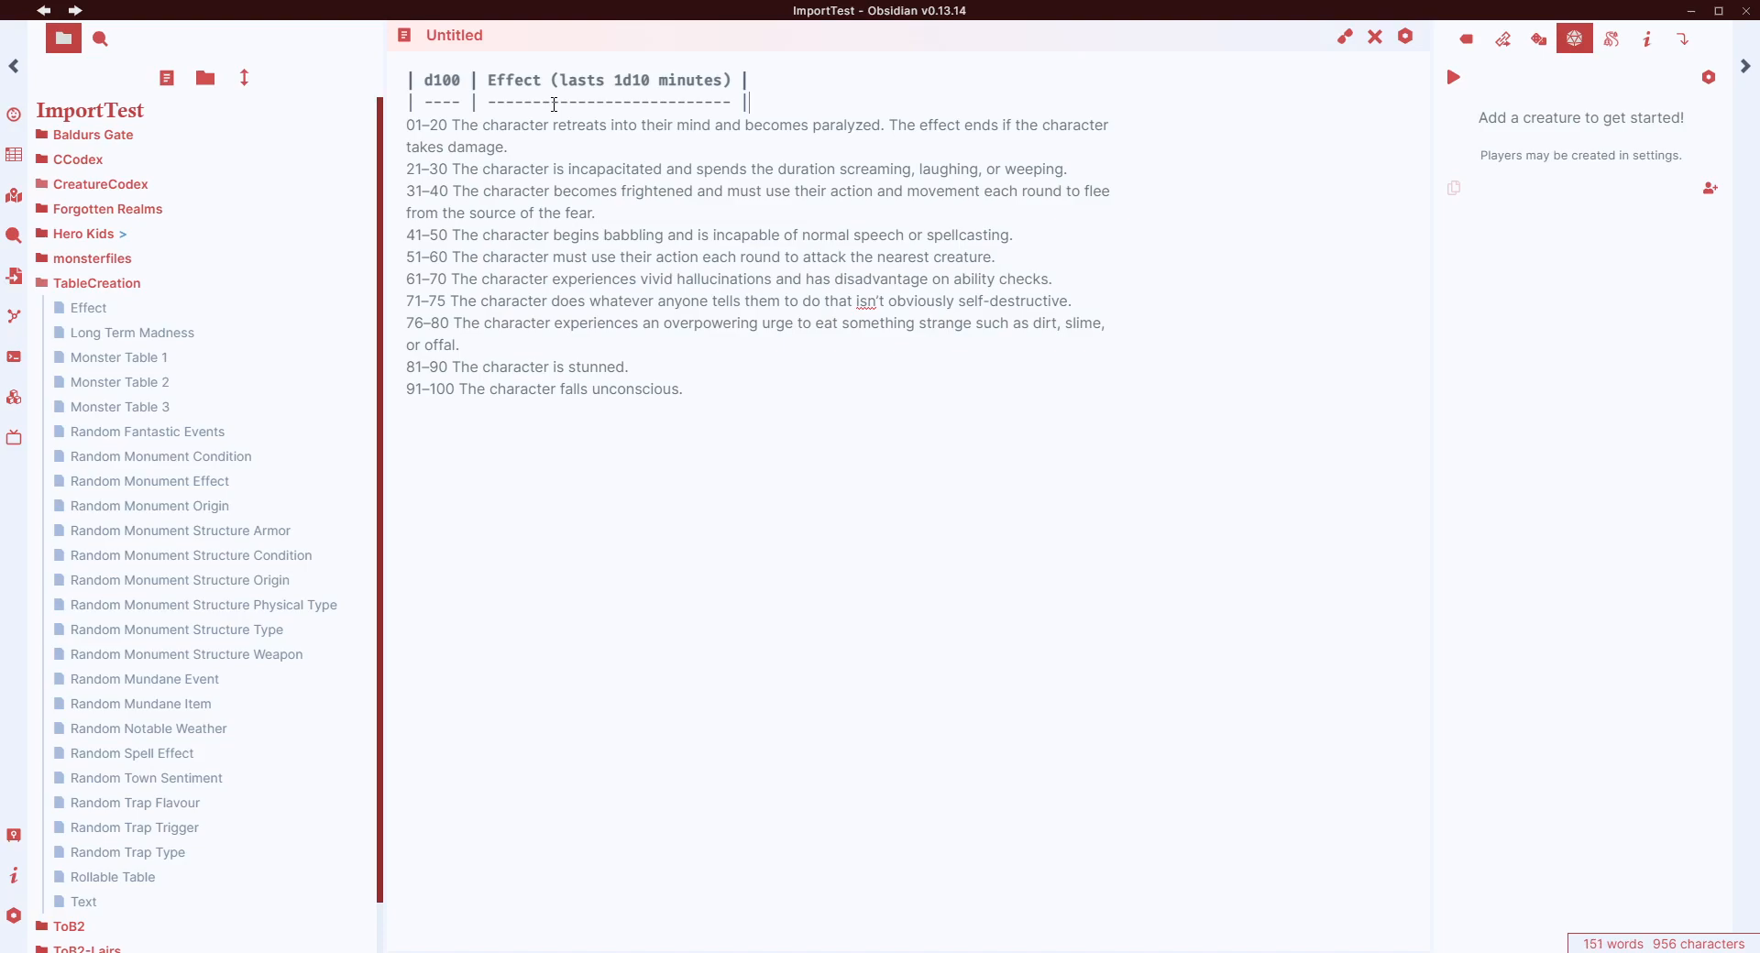
- Format the 01–20 entry as a table row and join its wrapped second line, "takes damage.", onto it
{"action": "type", "text": "|"}
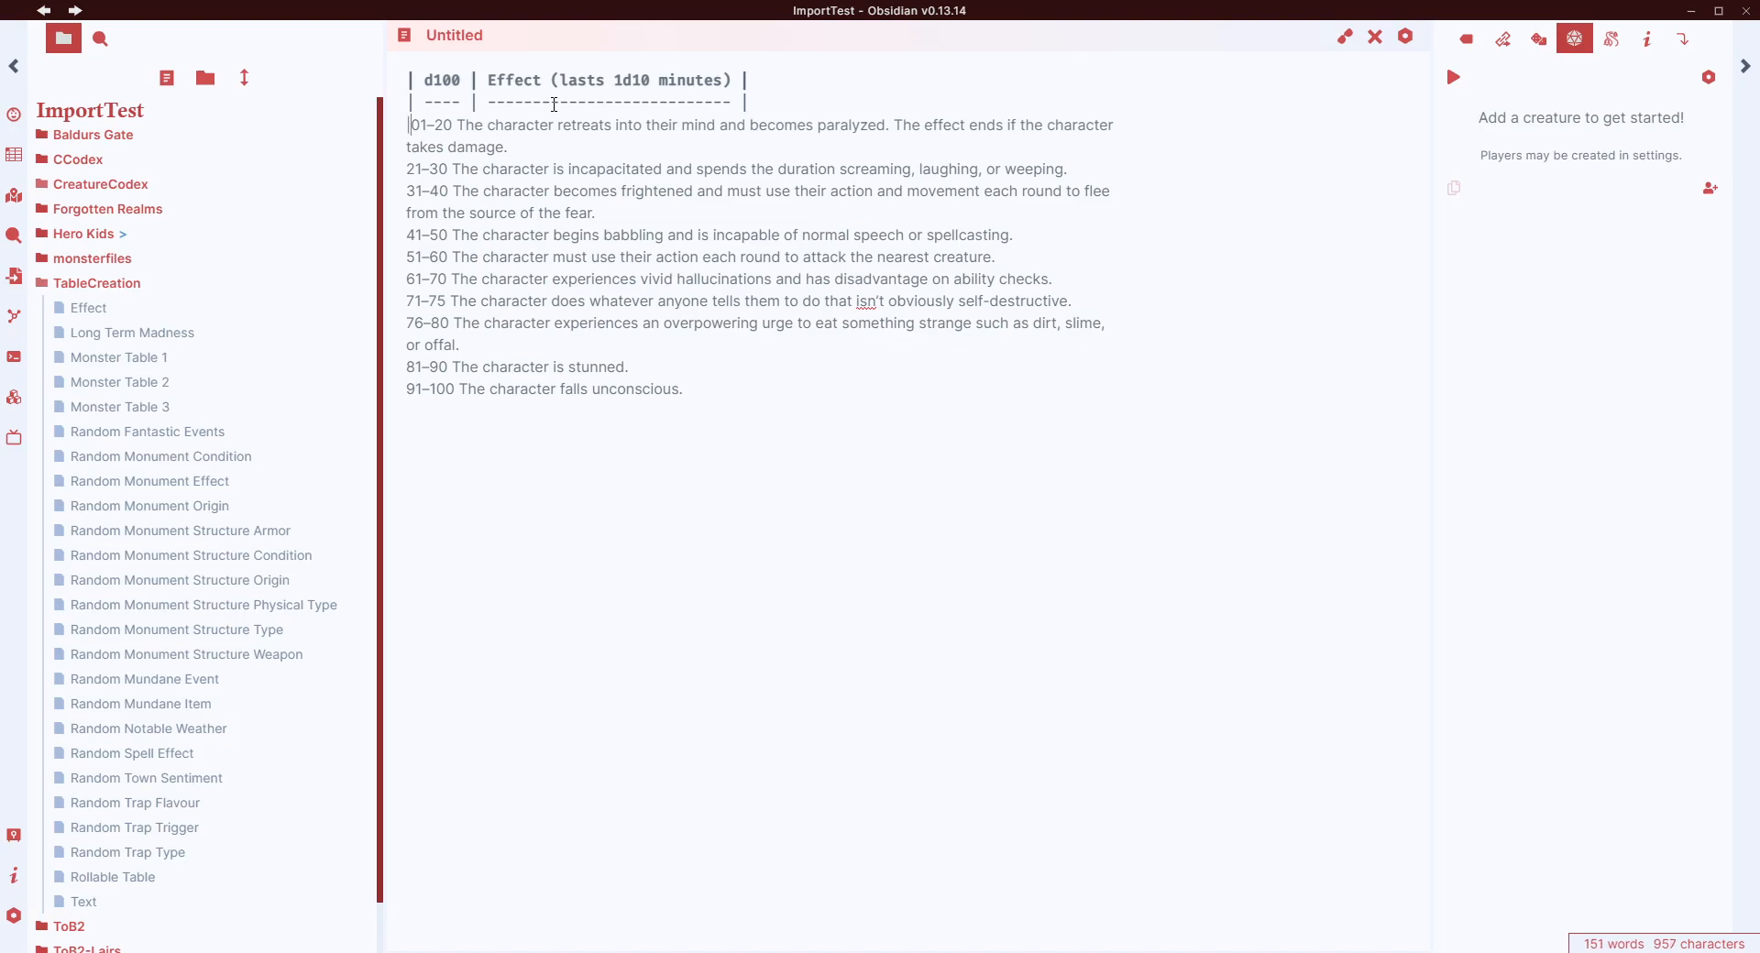
{"action": "key", "text": "Right"}
{"action": "key", "text": "Right"}
{"action": "key", "text": "Right"}
{"action": "type", "text": "|"}
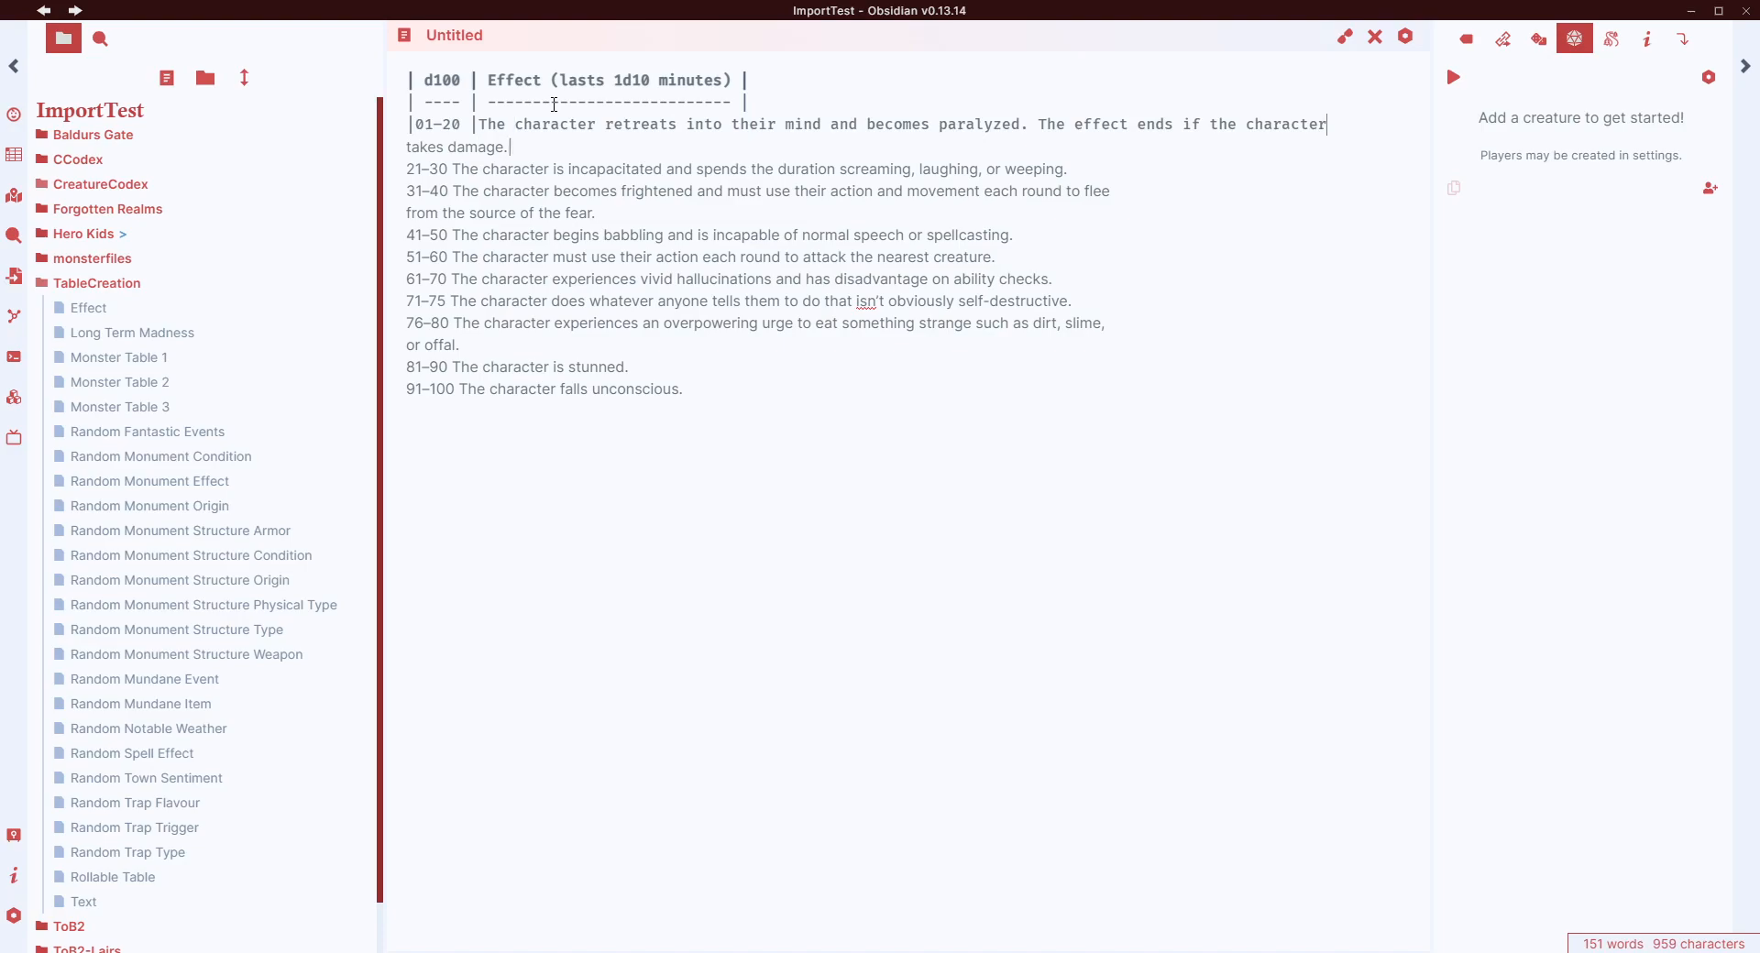
{"action": "key", "text": "Delete"}
- Format the 21–30 entry as a table row, then preview the rendered table and return to editing
{"action": "type", "text": "|"}
{"action": "type", "text": "|"}
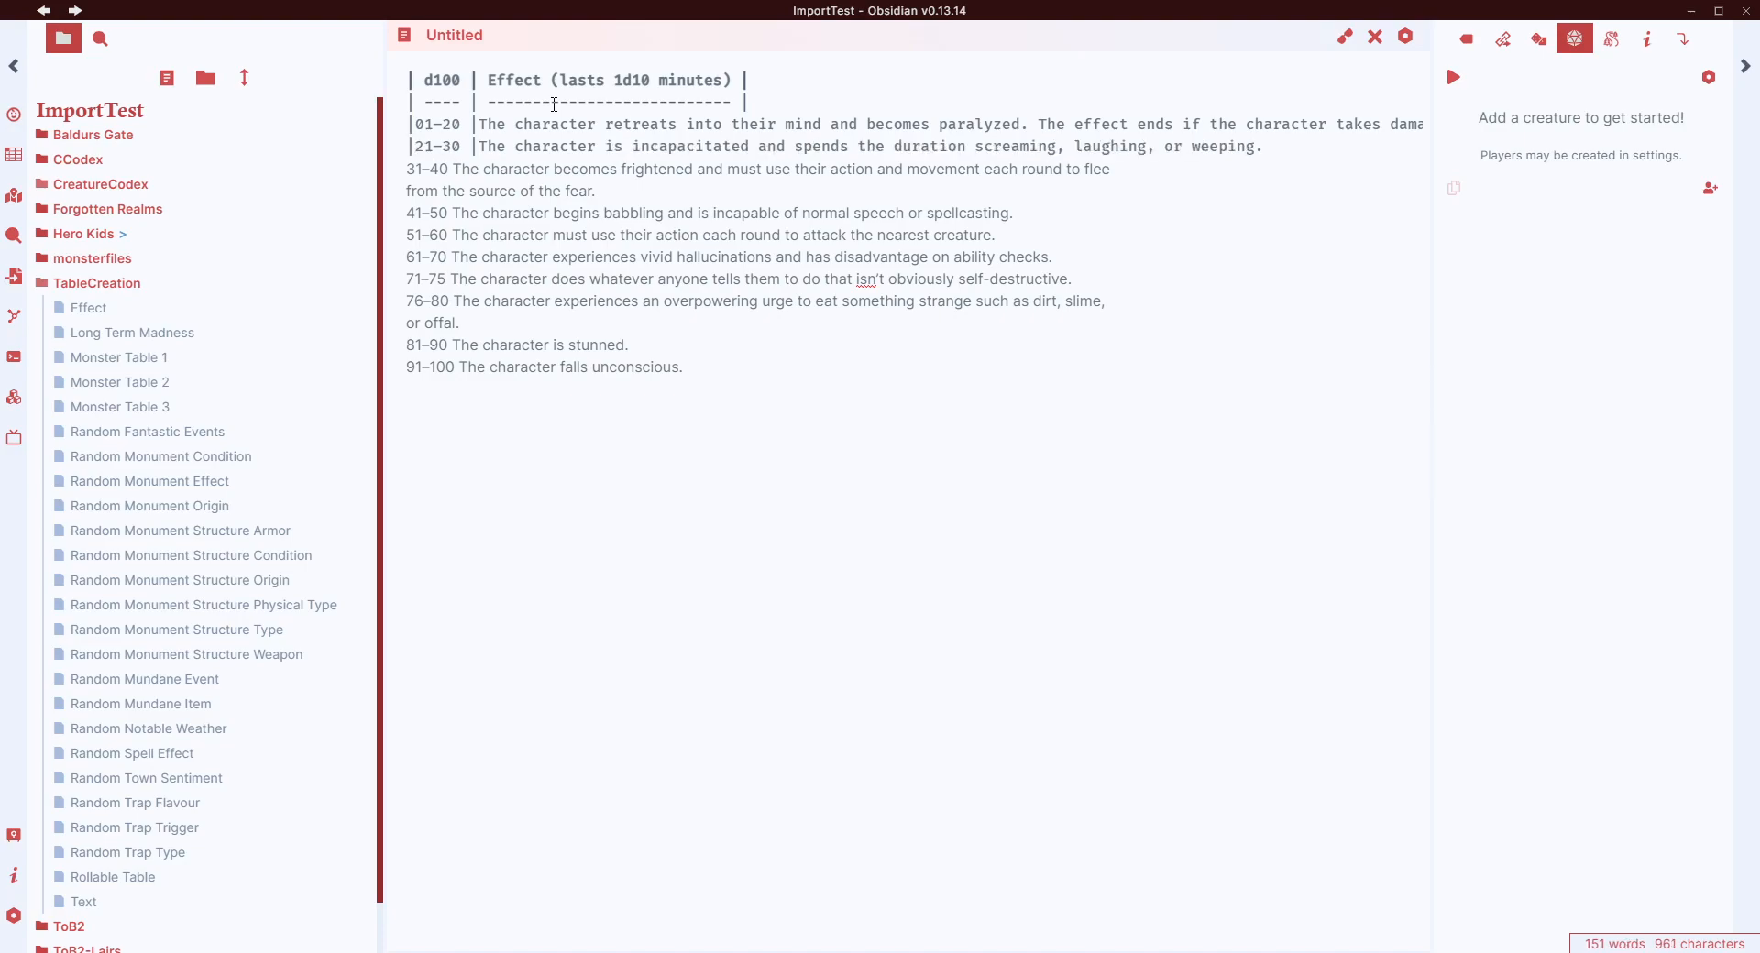
{"action": "type", "text": "|"}
{"action": "key", "text": "Tab"}
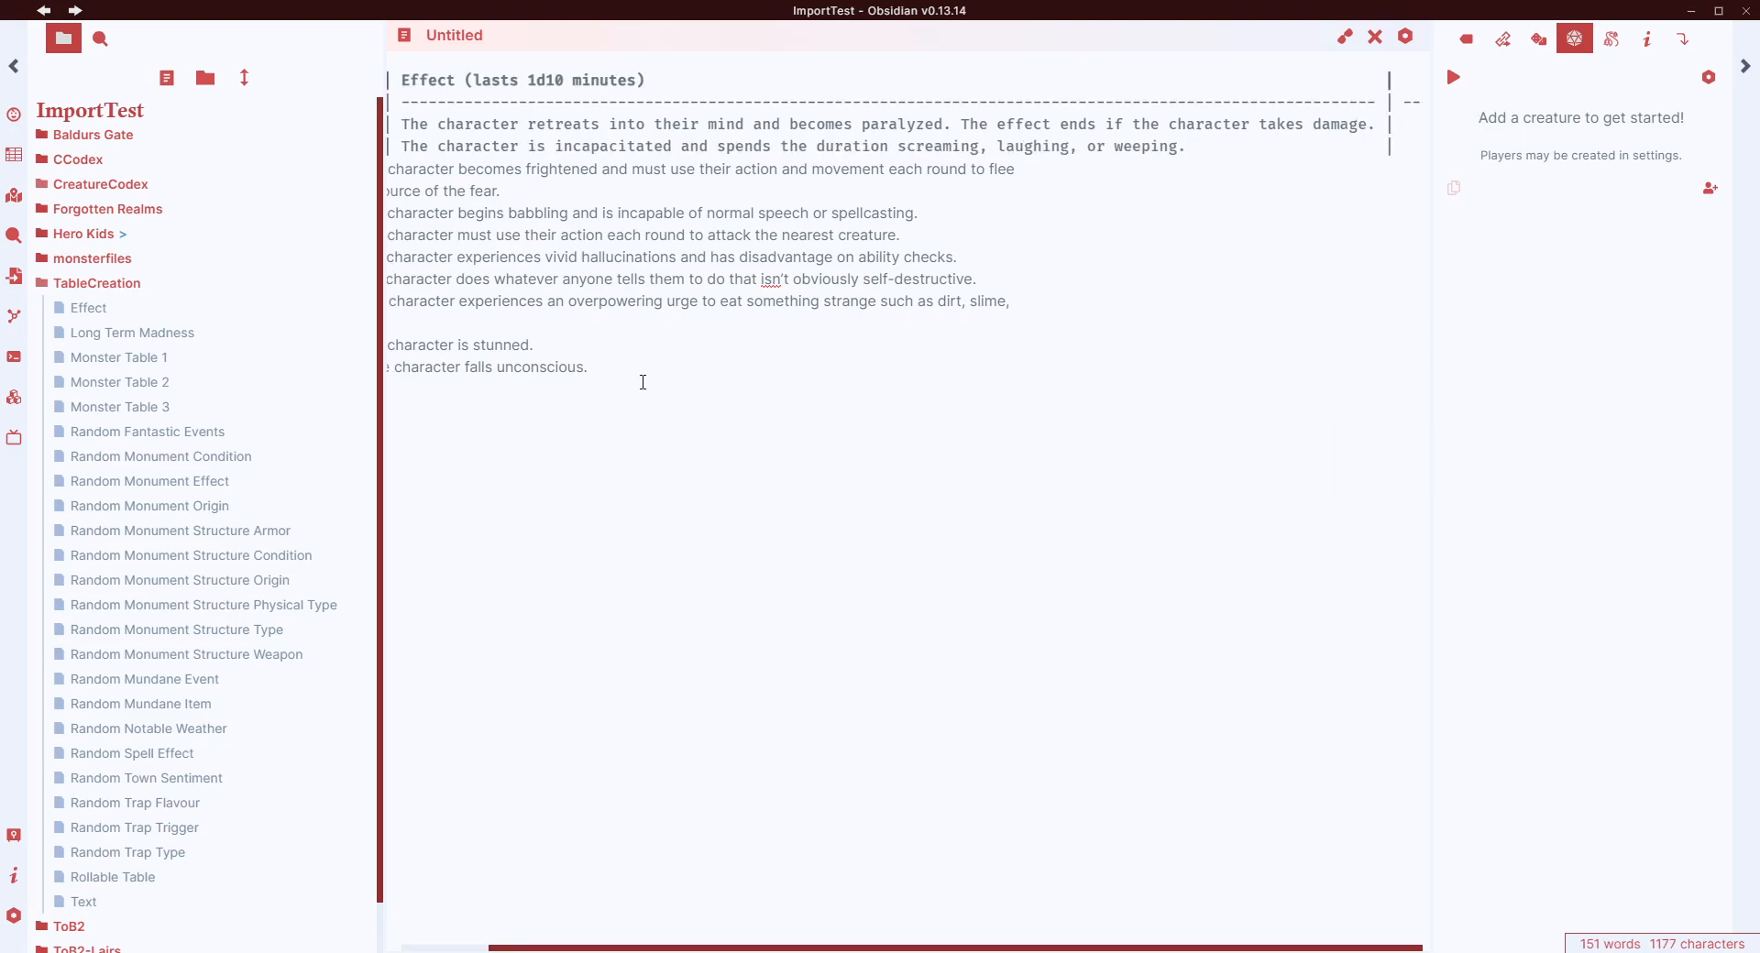
{"action": "left_click", "coordinate": [1343, 37]}
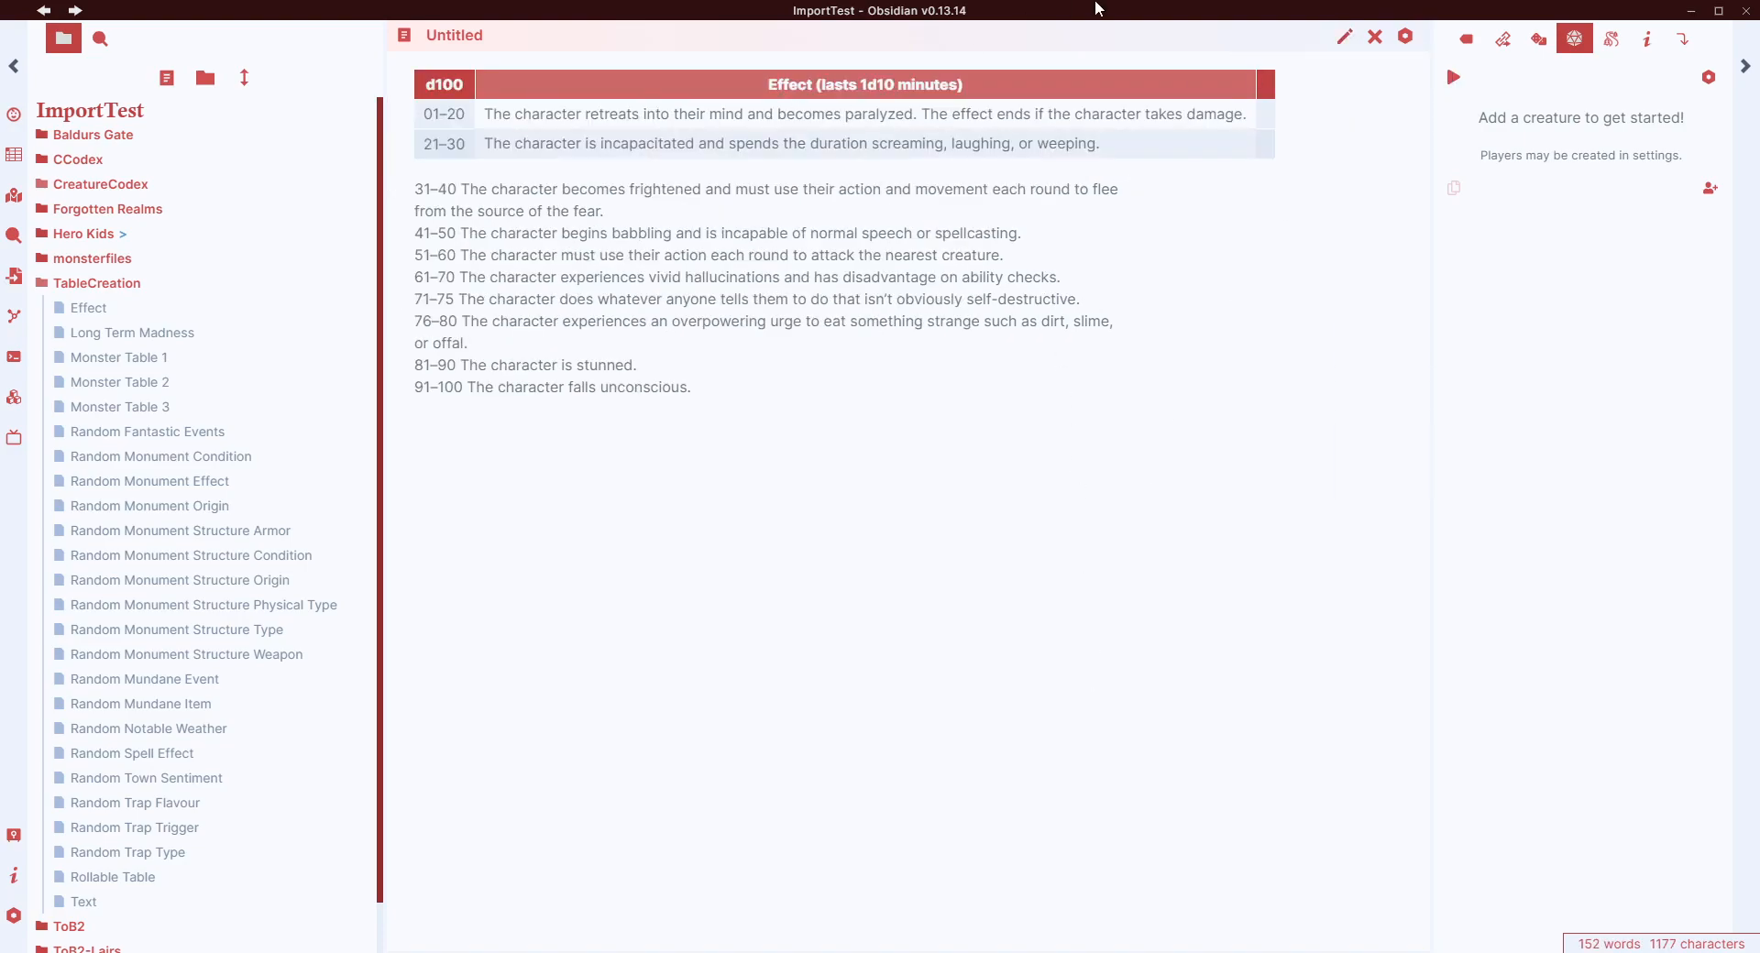
{"action": "left_click", "coordinate": [1344, 36]}
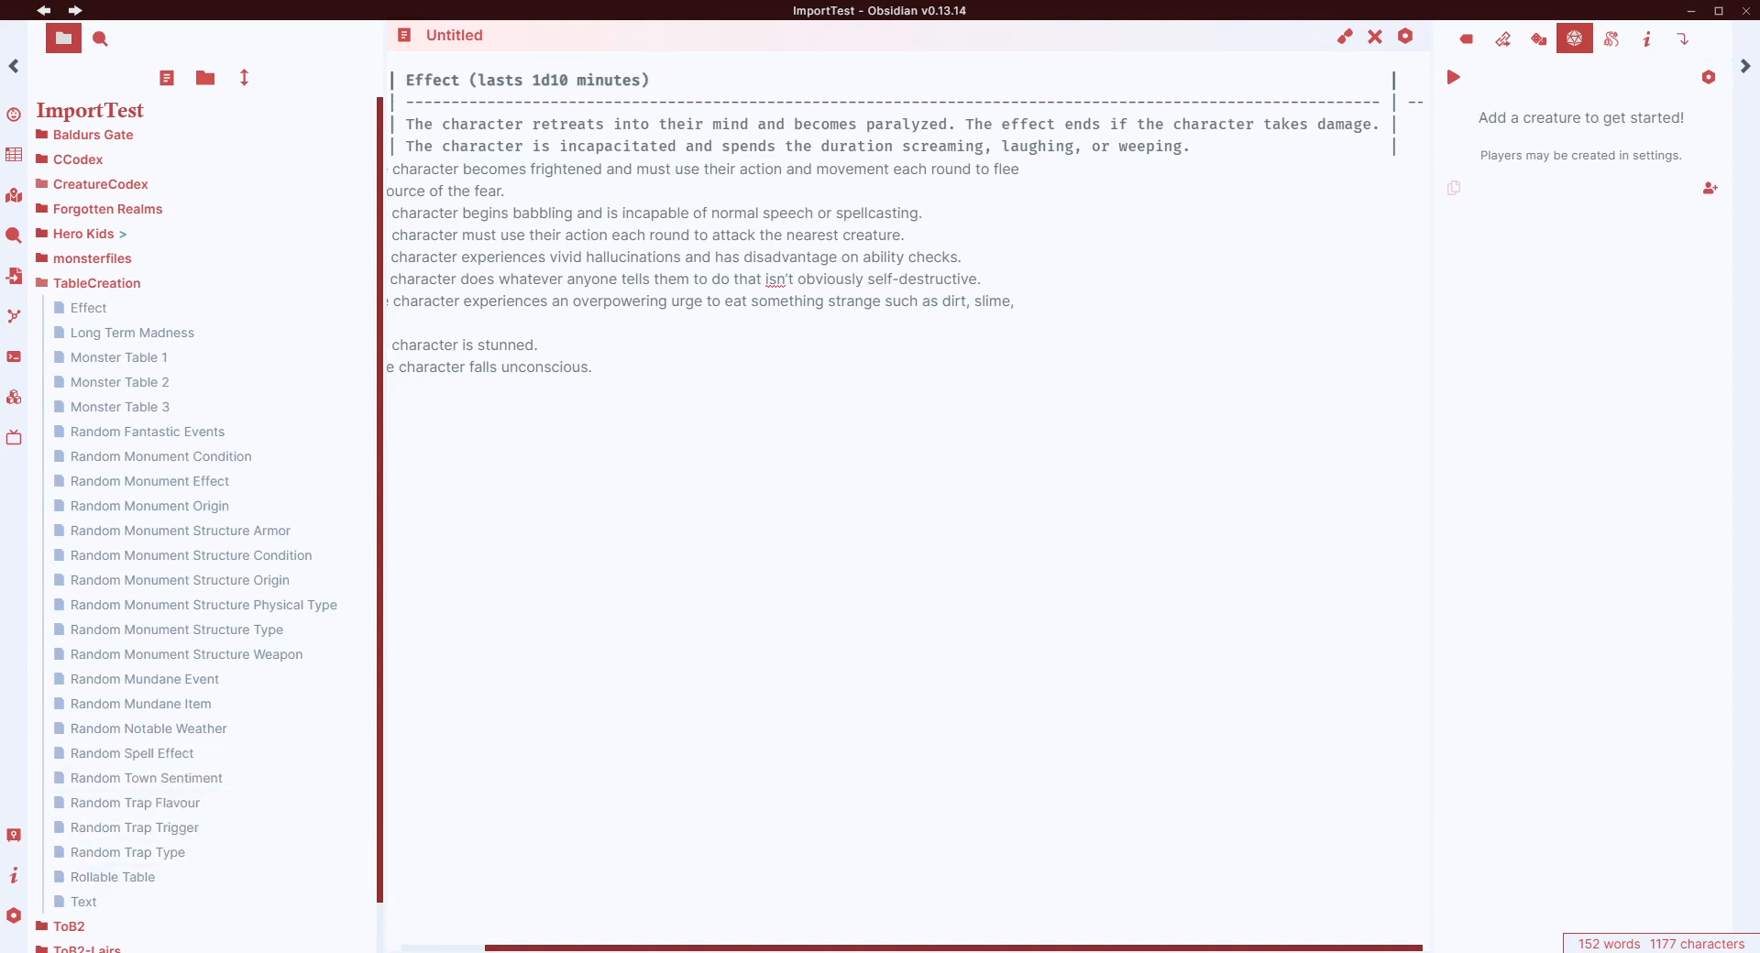
- Switch to Chrome and load the PDF from the dtrpg folder into the PDF To Markdown Converter
{"action": "left_click", "coordinate": [477, 898]}
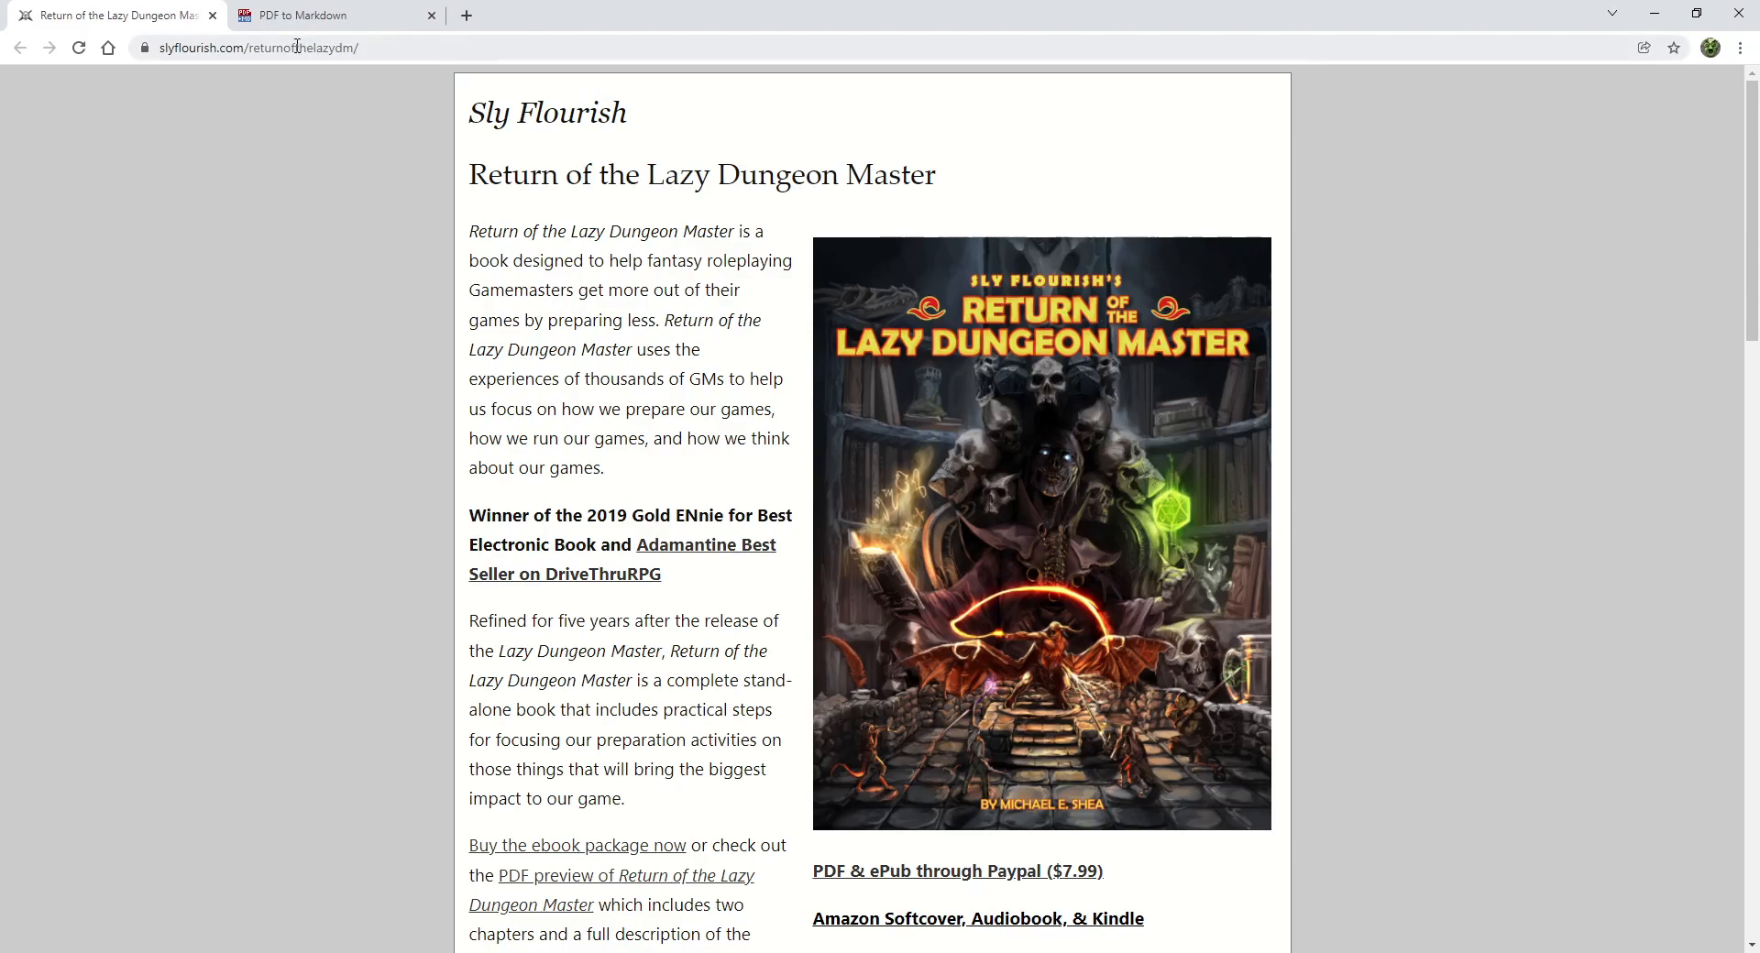
{"action": "left_click", "coordinate": [297, 14]}
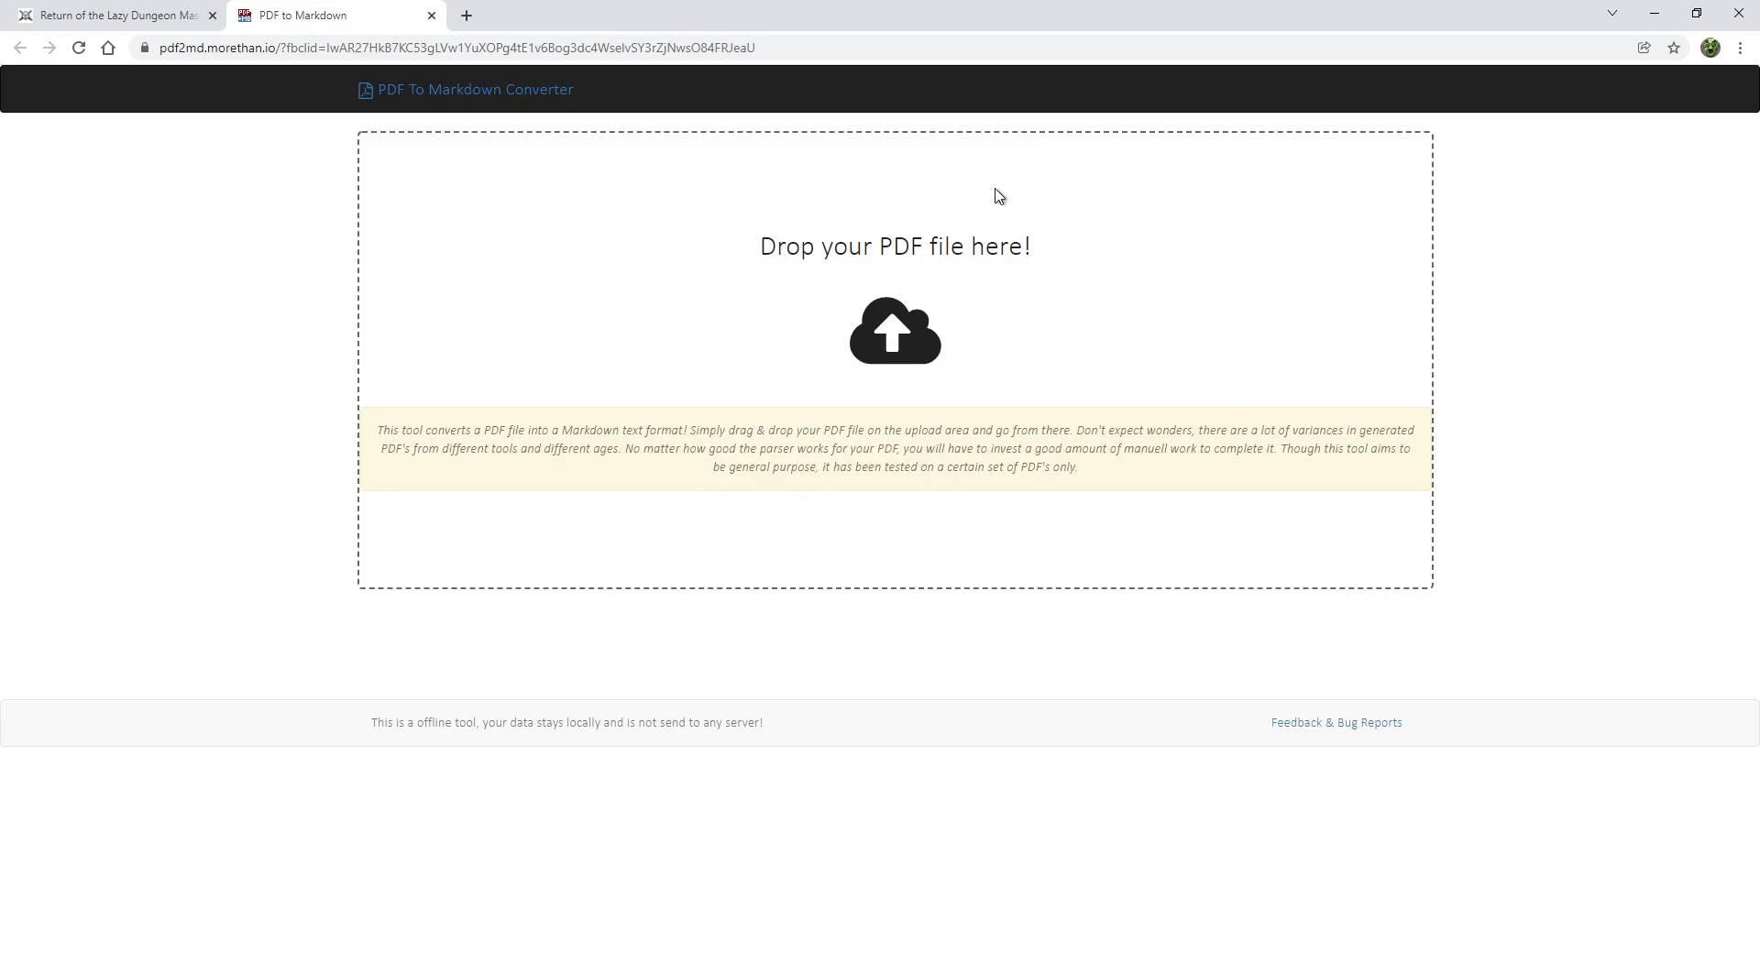
{"action": "mouse_move", "coordinate": [357, 952]}
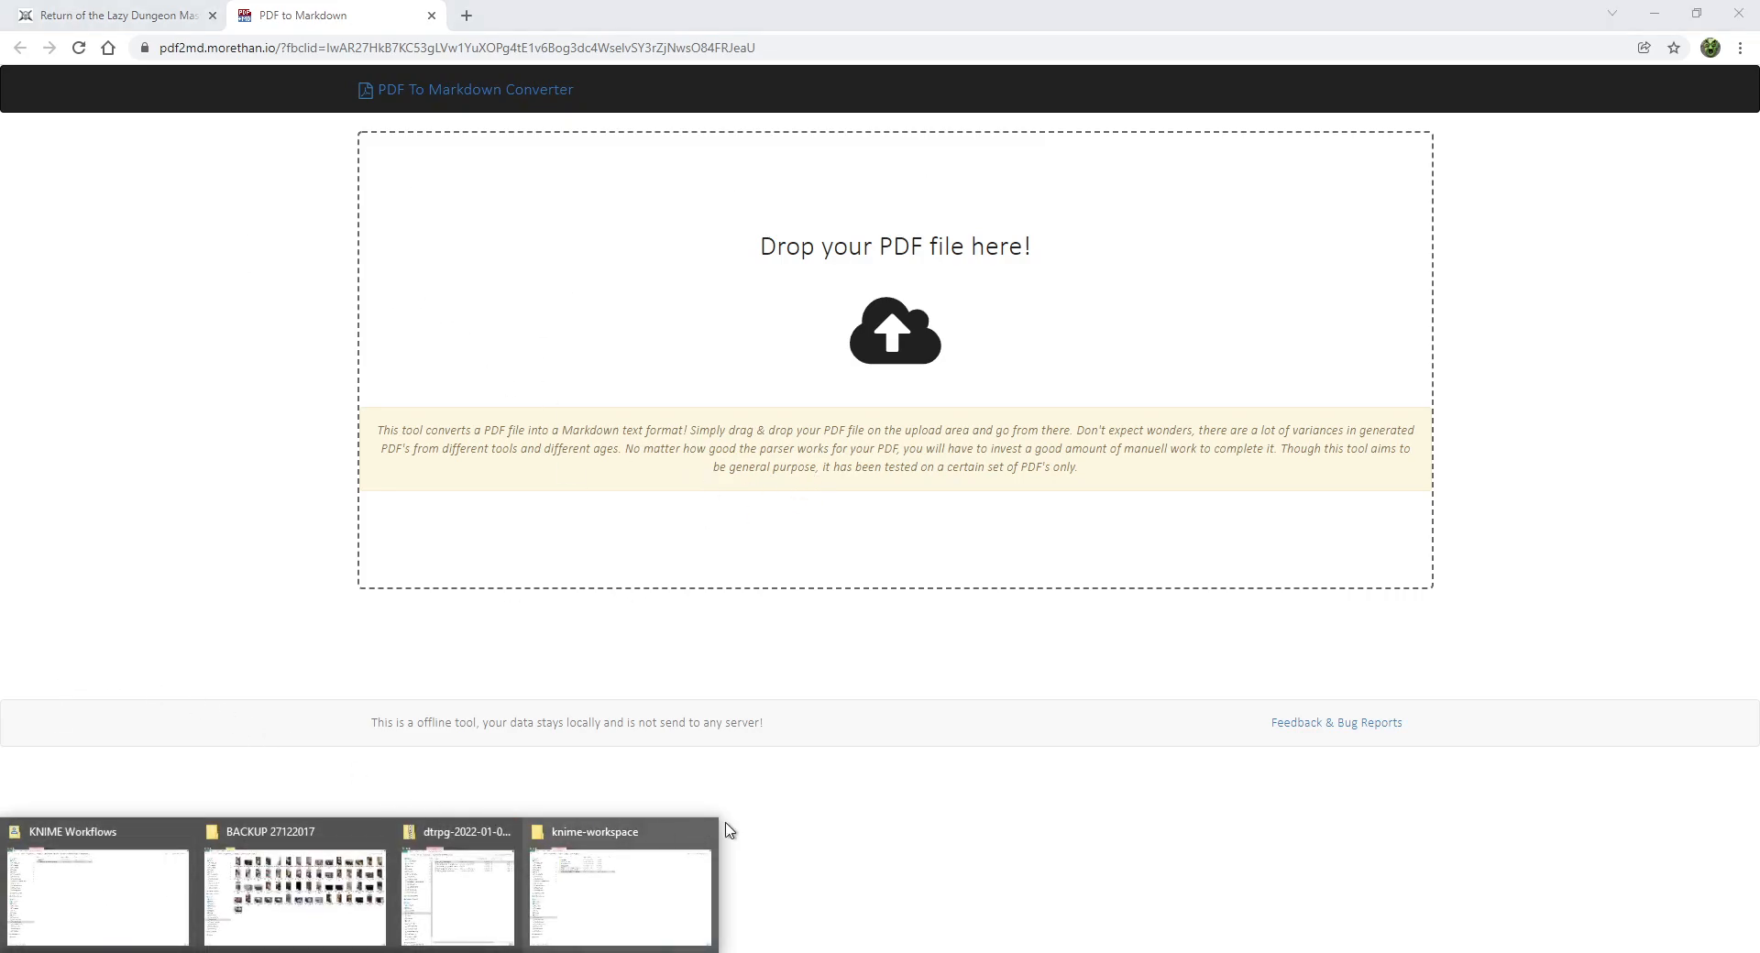
{"action": "left_click", "coordinate": [472, 887]}
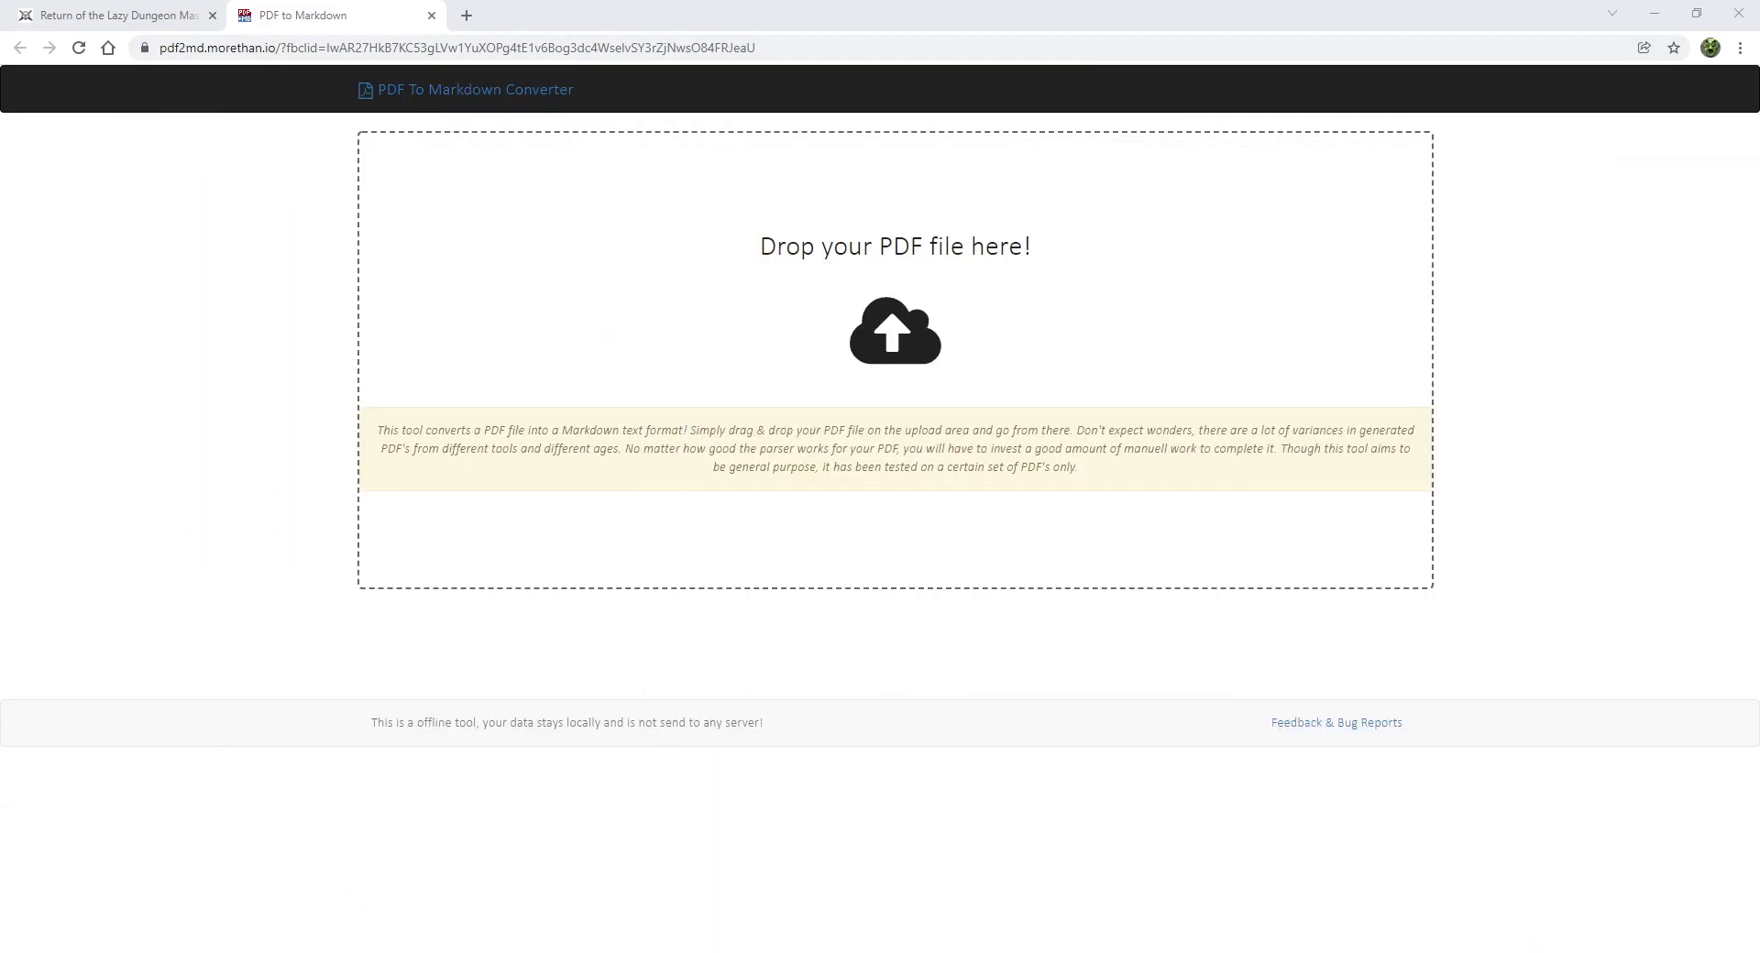
{"action": "left_click_drag", "start_coordinate": [1342, 194], "coordinate": [915, 356]}
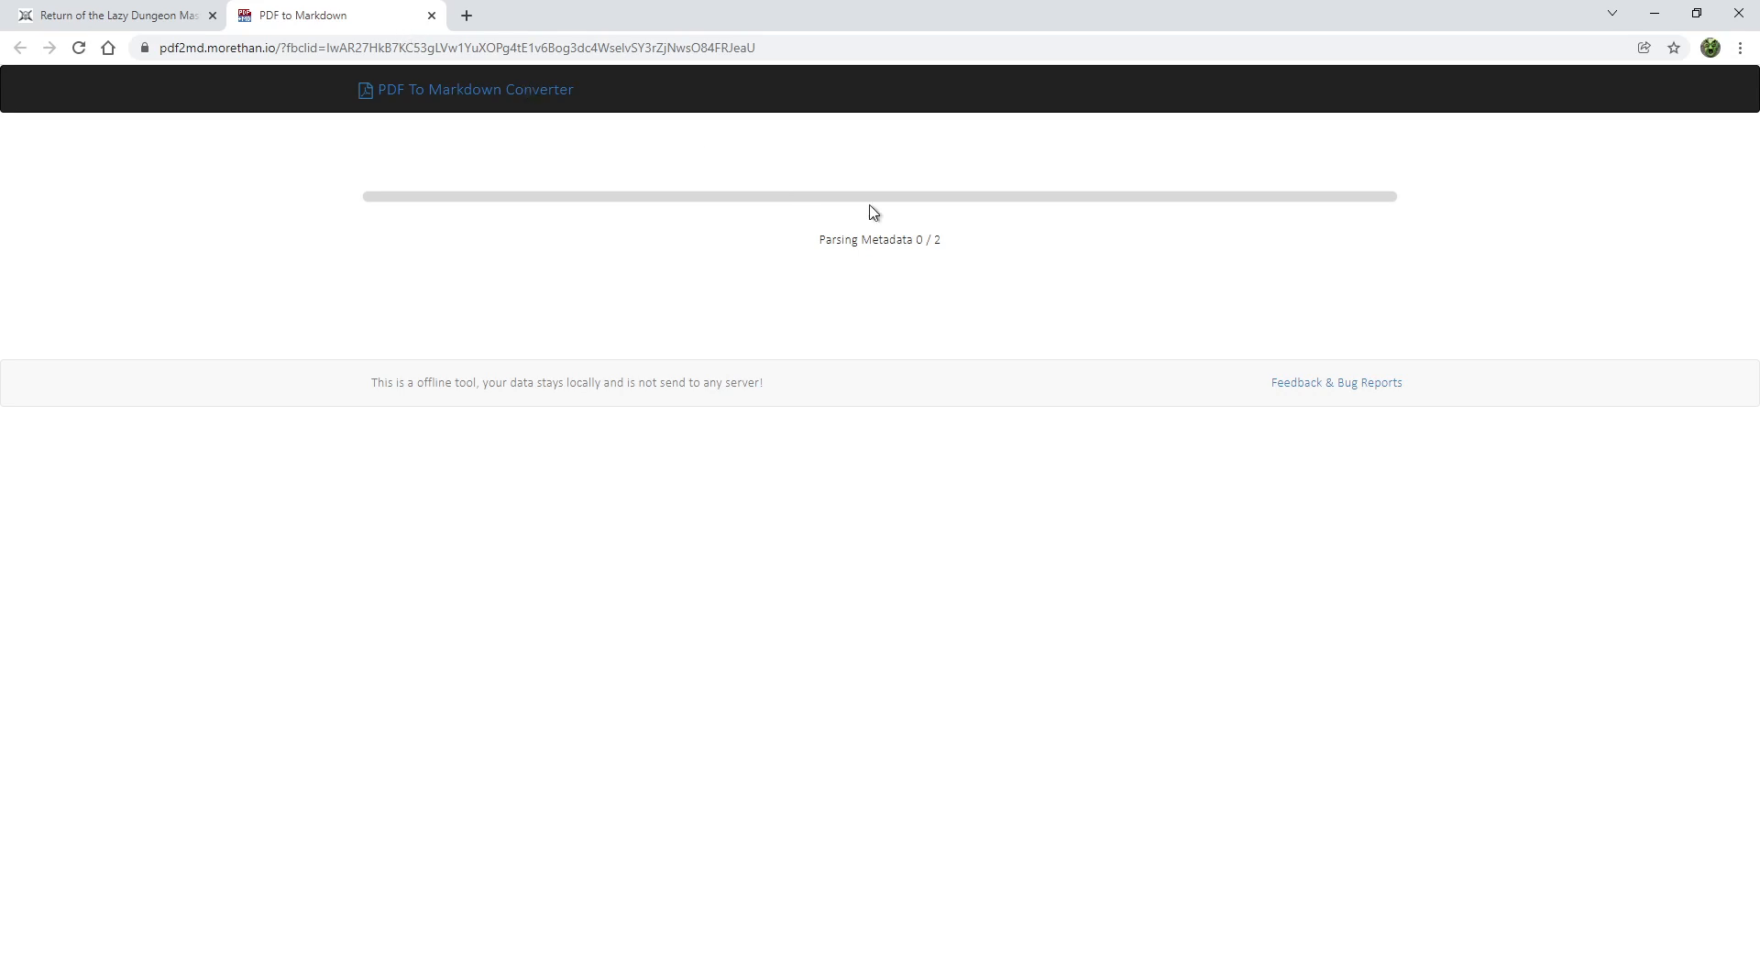
- Reload the converter page and try loading the PDF into it again
{"action": "left_click", "coordinate": [830, 49]}
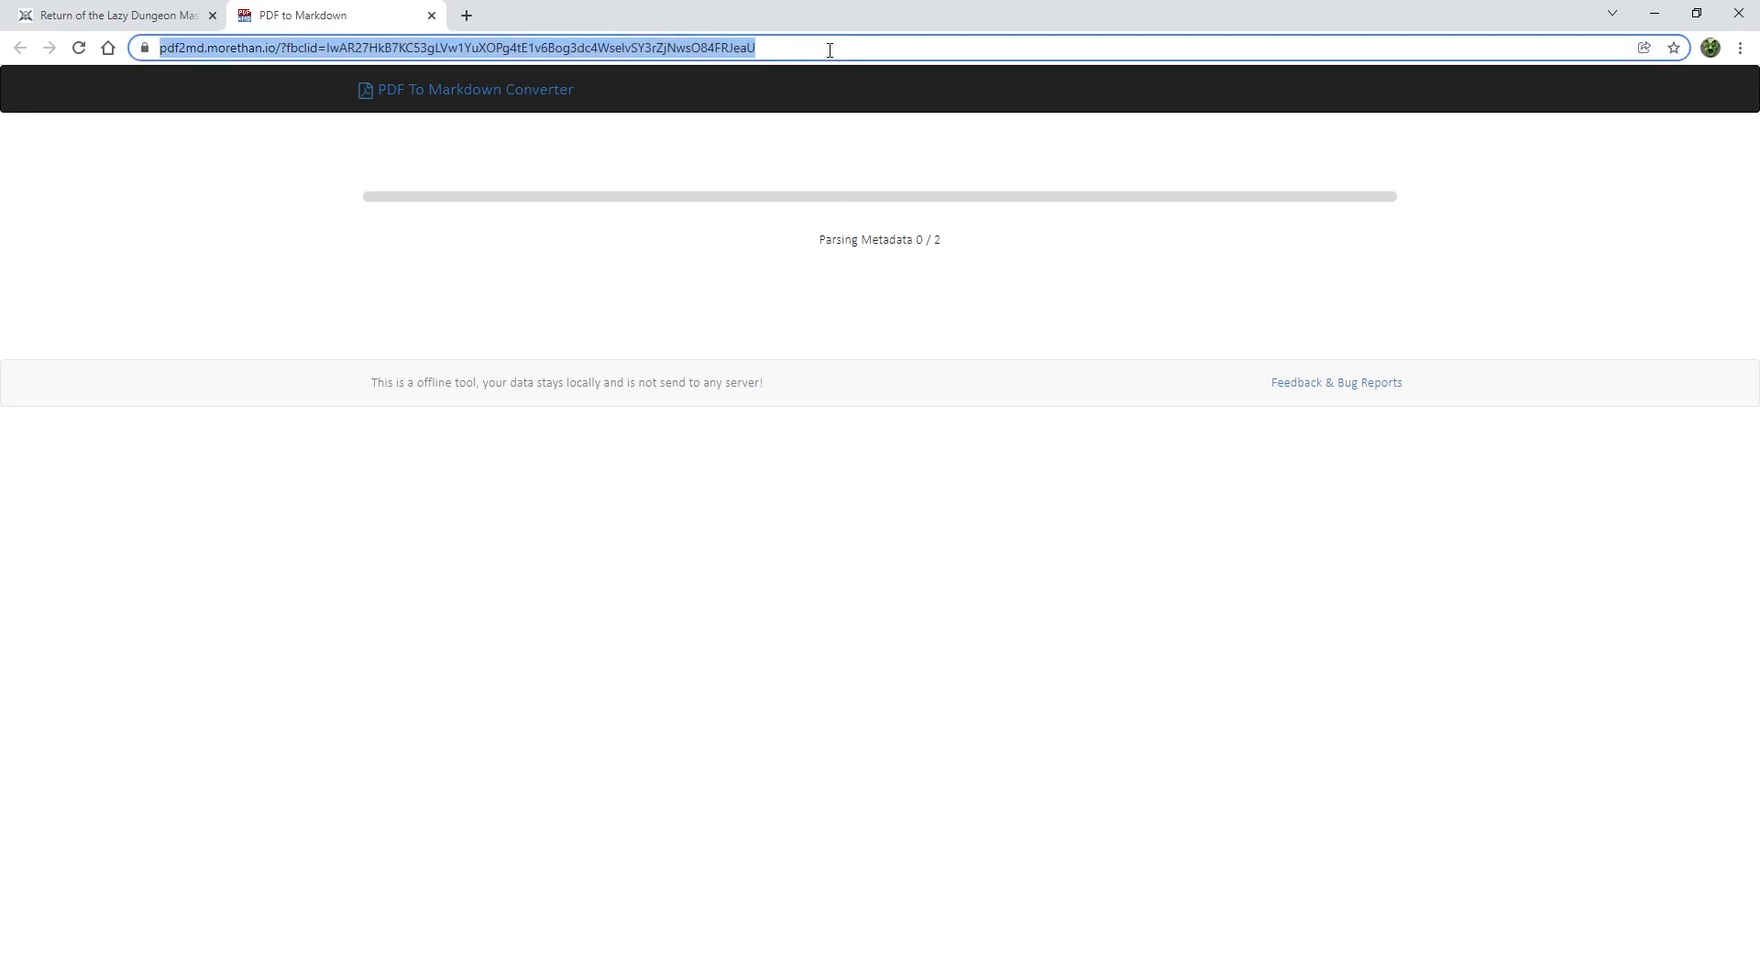
{"action": "left_click", "coordinate": [499, 99]}
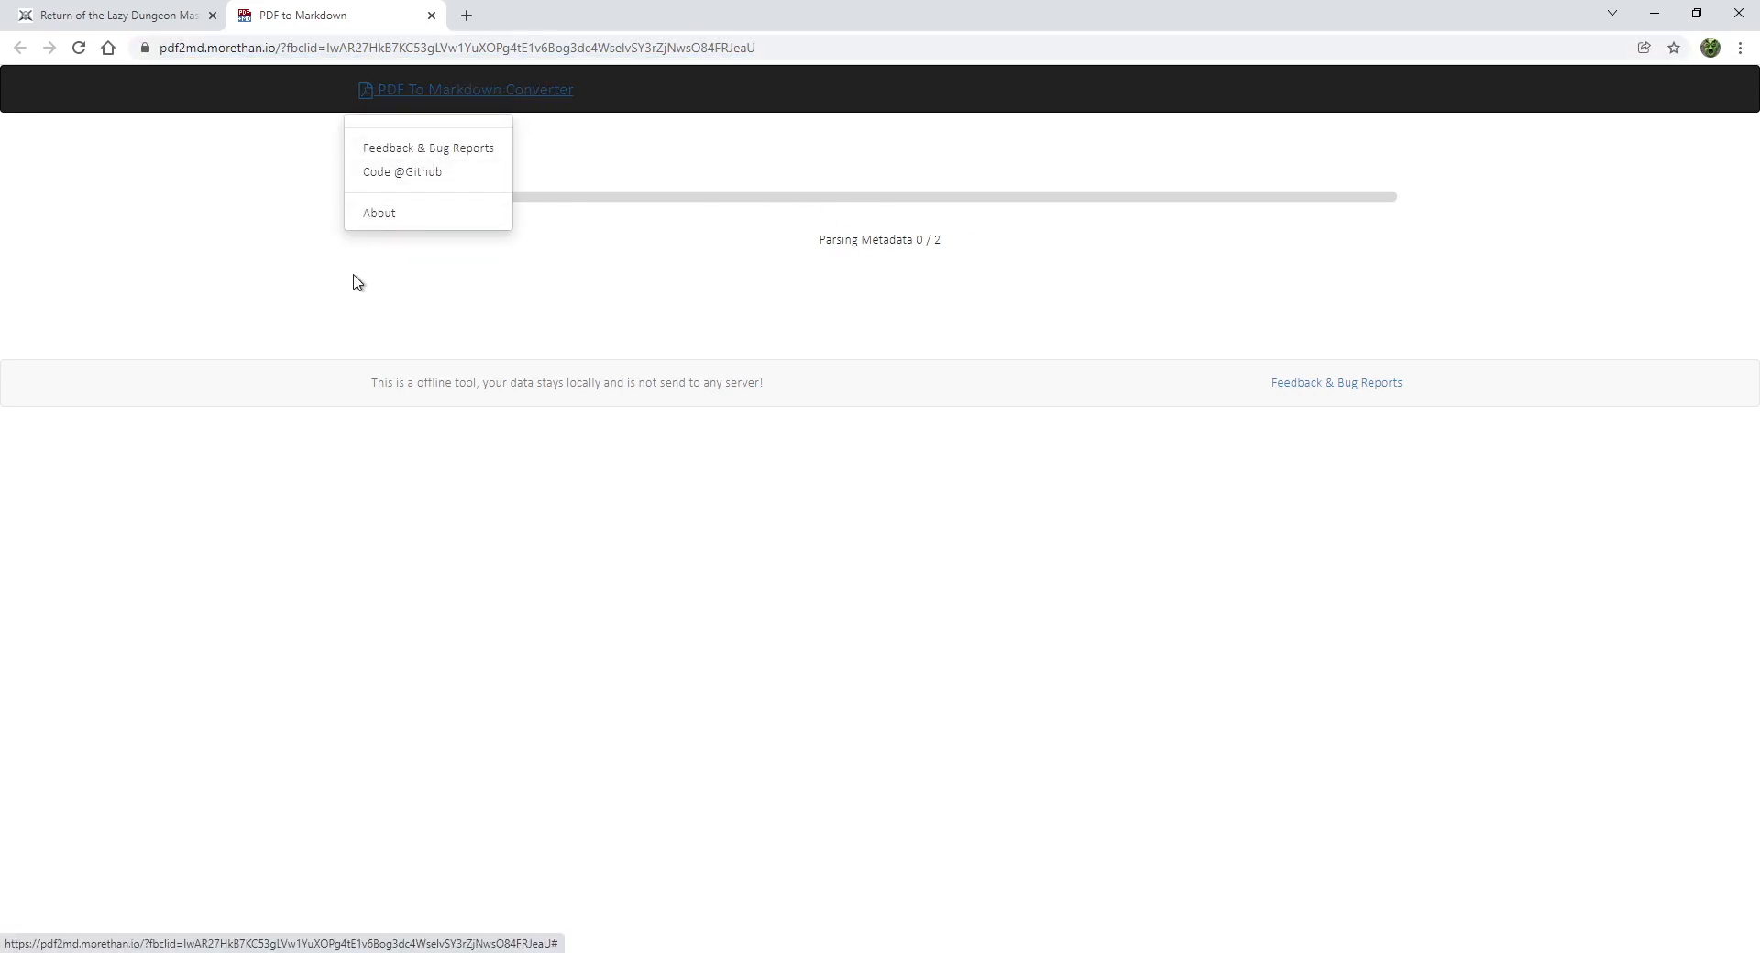
{"action": "left_click", "coordinate": [623, 183]}
{"action": "left_click", "coordinate": [577, 54]}
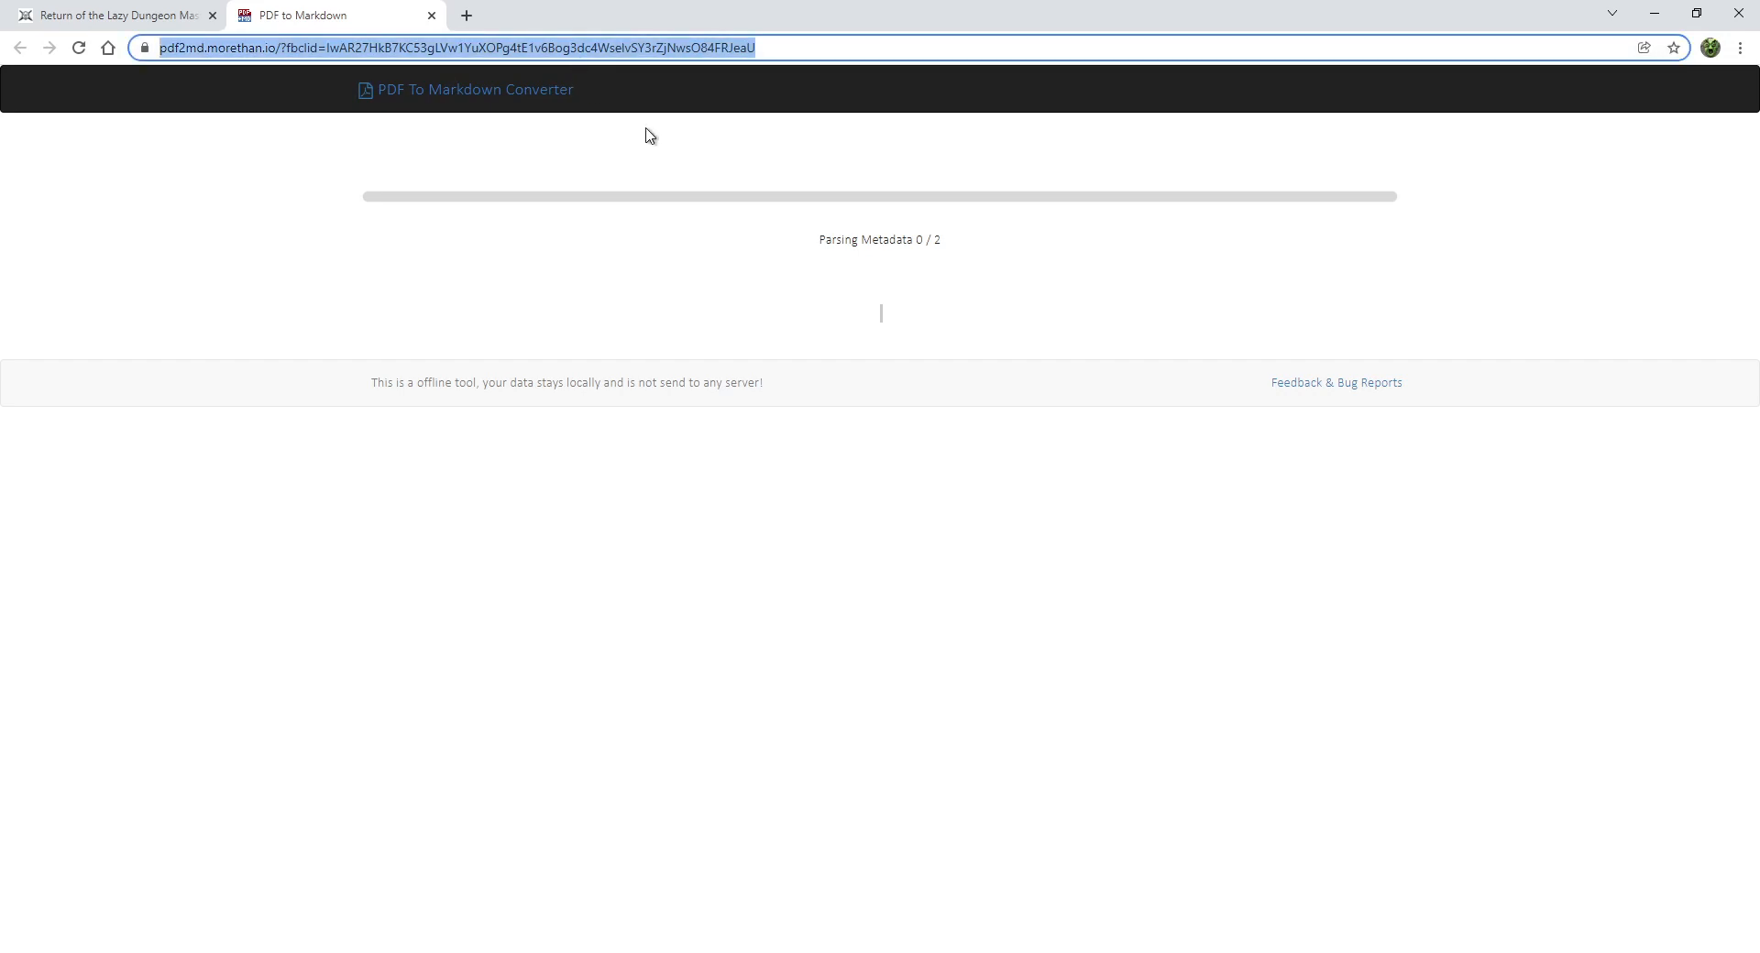
{"action": "key", "text": "Return"}
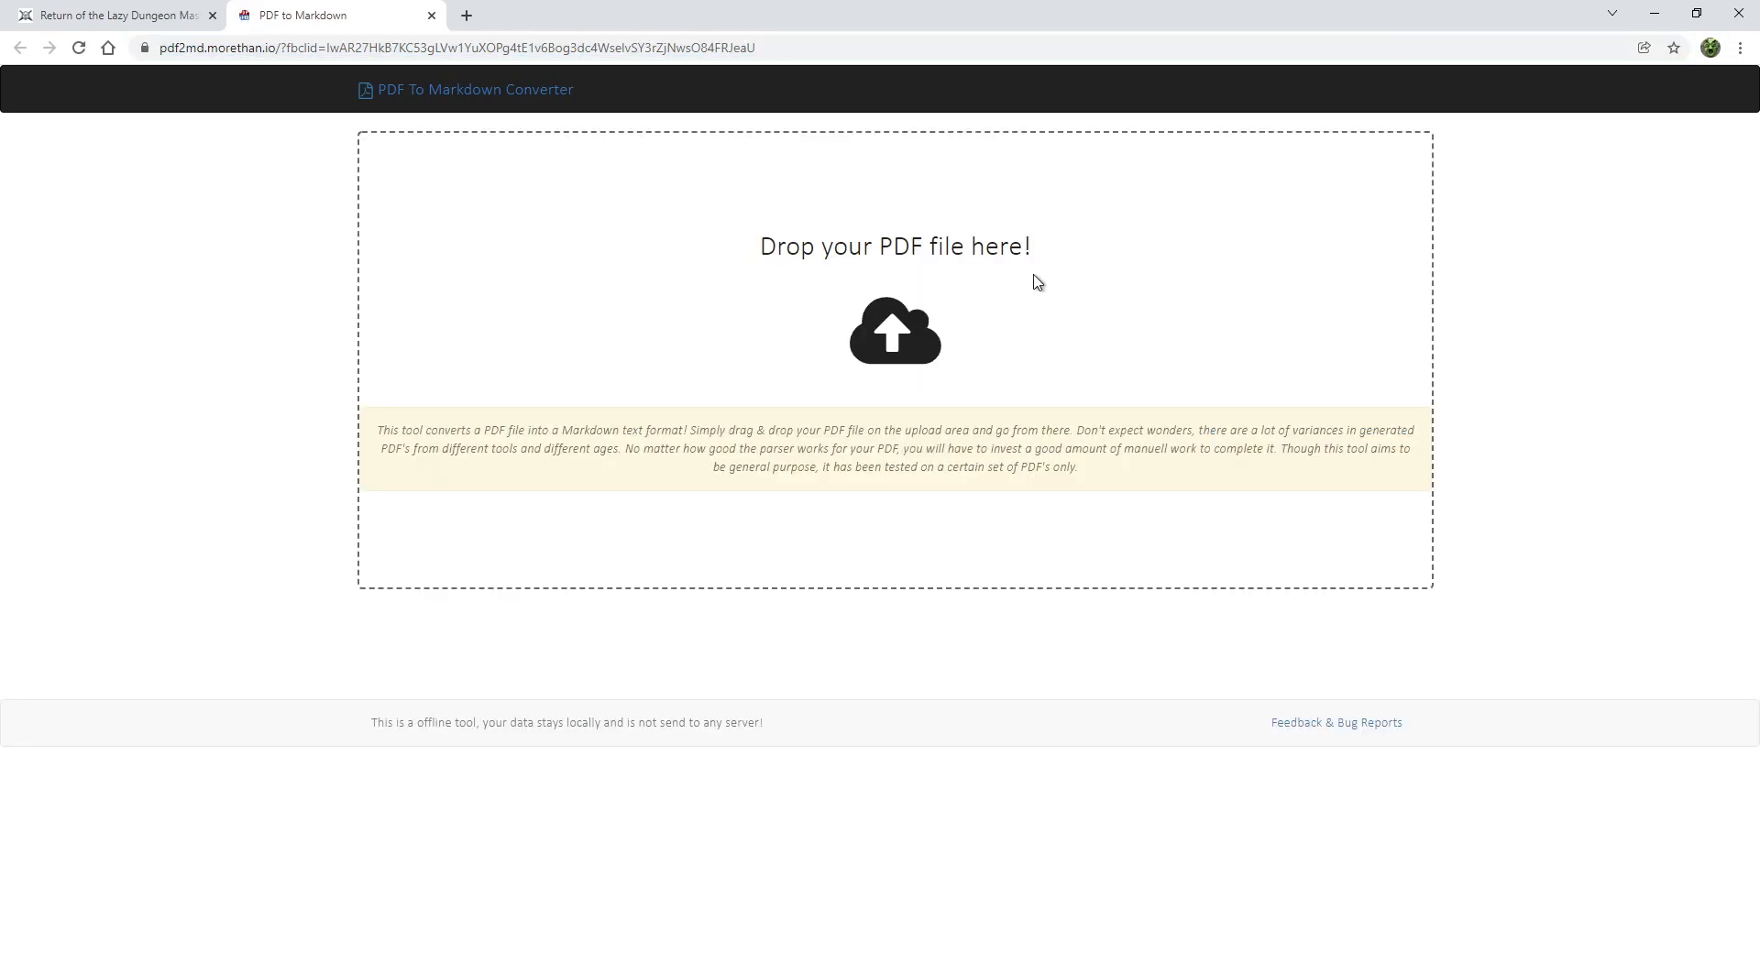
{"action": "left_click_drag", "start_coordinate": [1727, 204], "coordinate": [927, 298]}
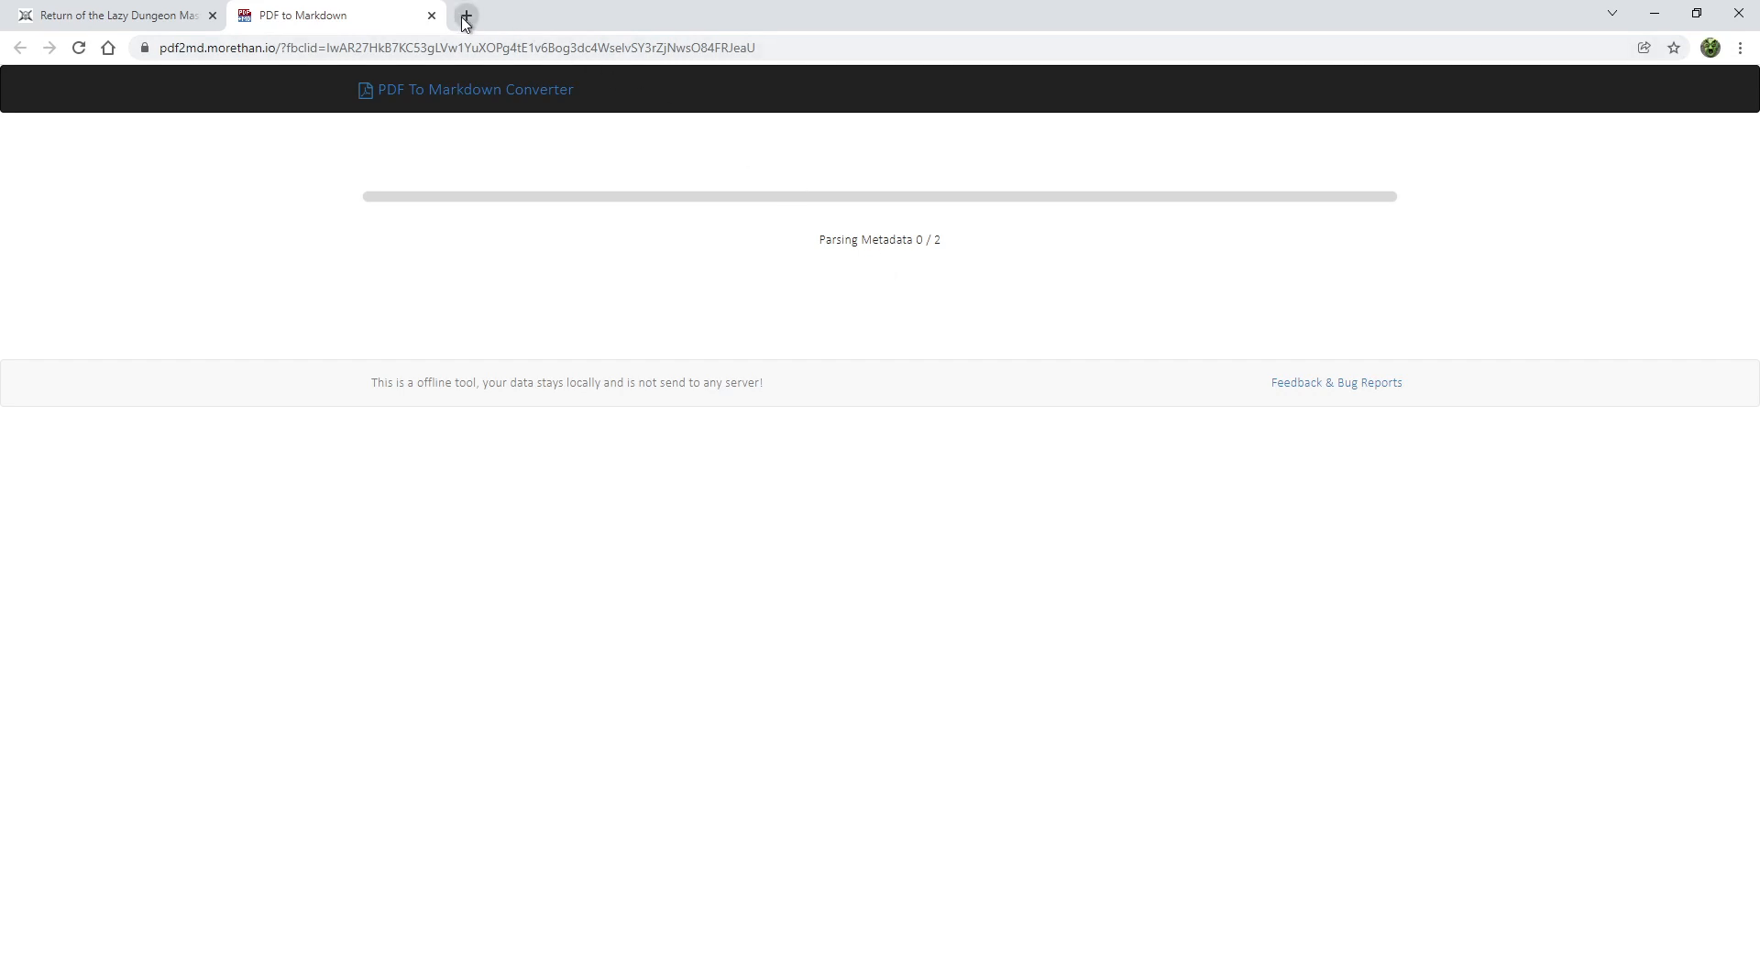
{"action": "left_click_drag", "start_coordinate": [283, 53], "coordinate": [159, 50]}
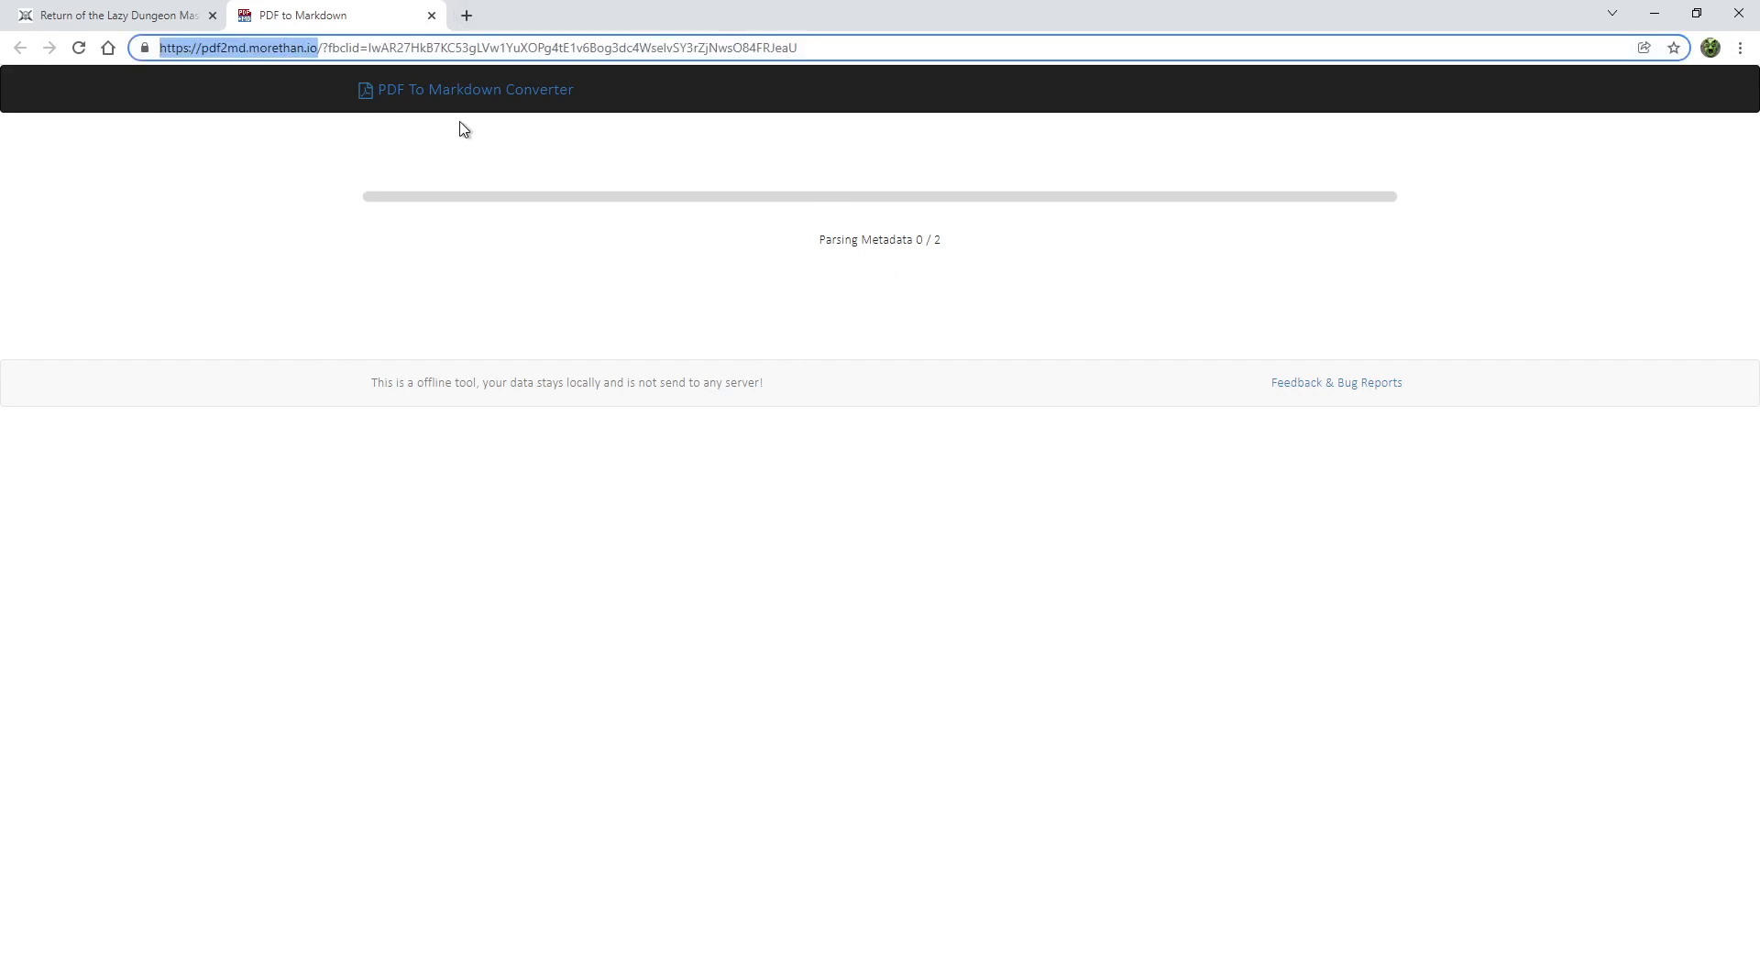
{"action": "key", "text": "ctrl+c"}
{"action": "left_click", "coordinate": [467, 16]}
{"action": "key", "text": "ctrl+v"}
{"action": "type", "text": "/"}
{"action": "key", "text": "Return"}
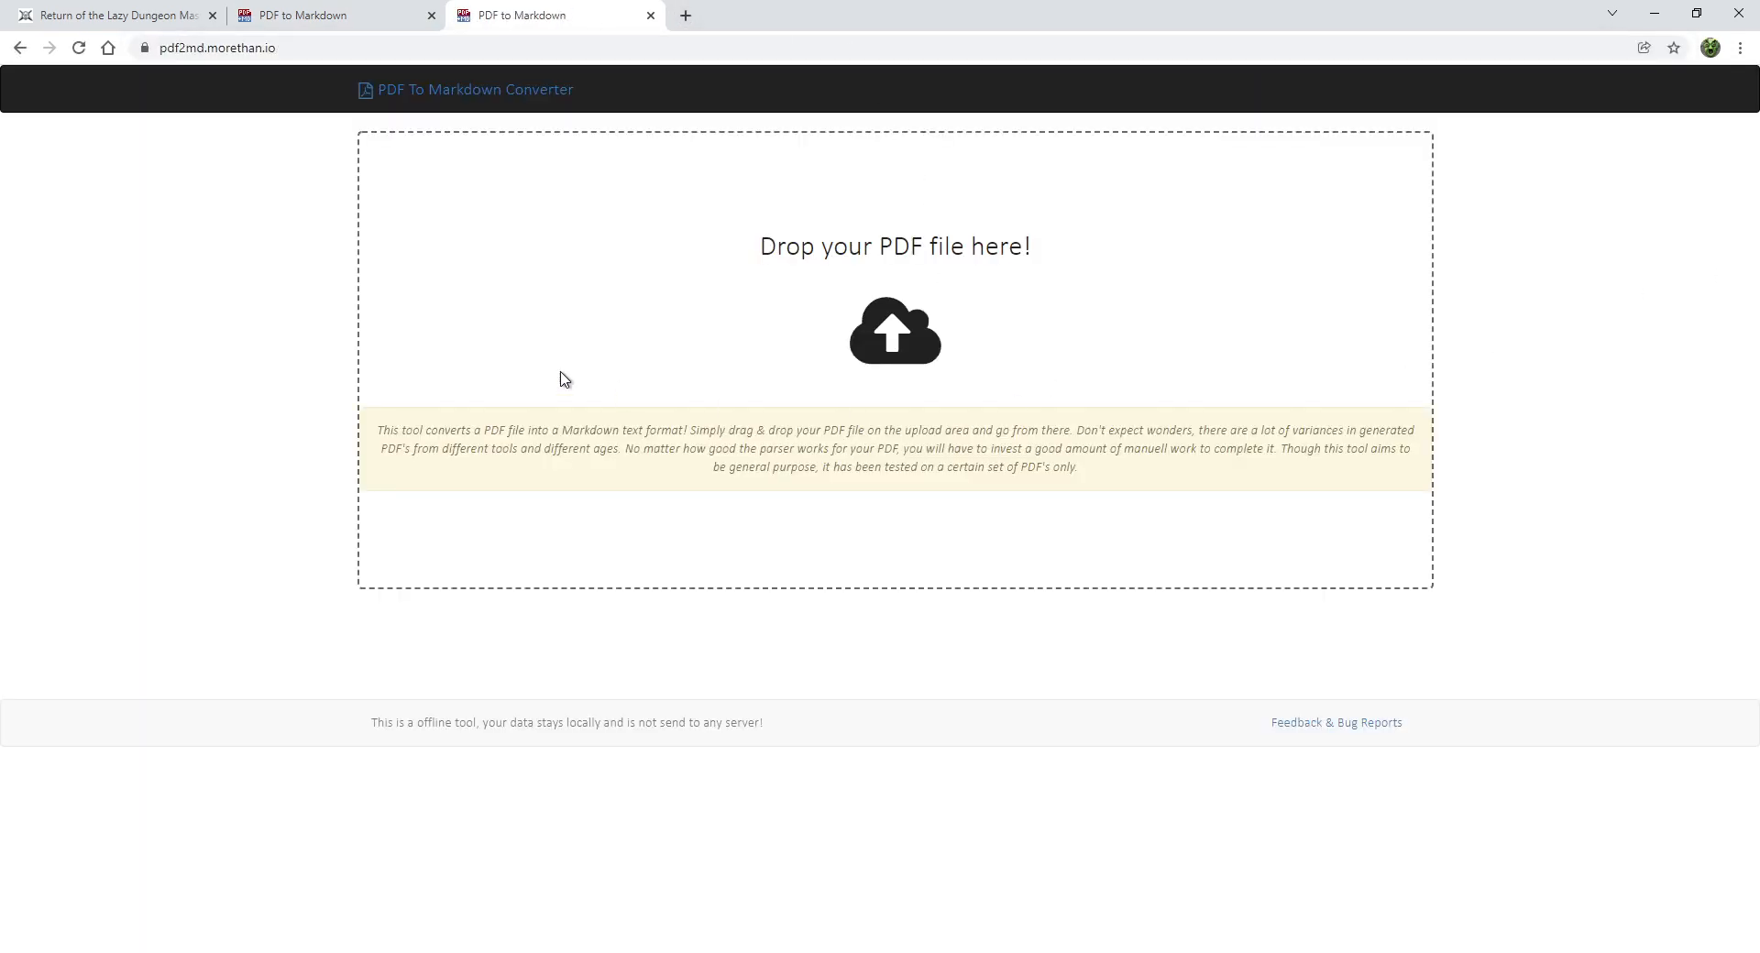
- Try loading the PDF into the newly opened converter tab and check the progress in both converter tabs
{"action": "left_click", "coordinate": [1166, 315]}
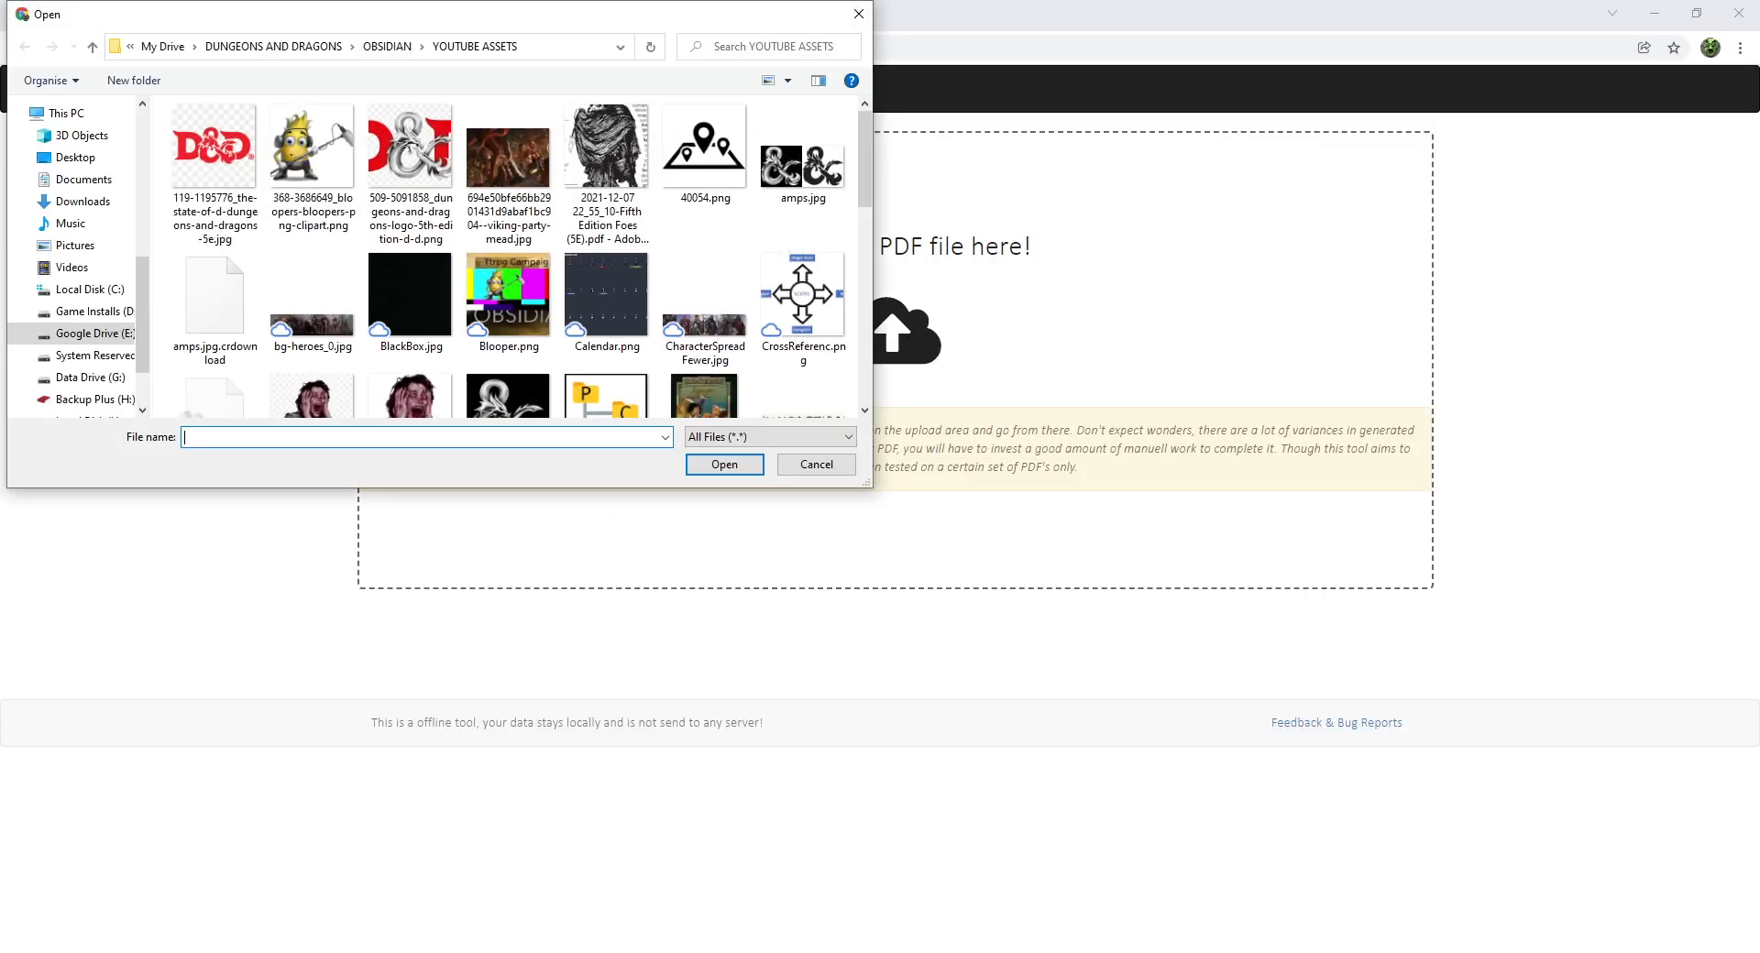
{"action": "left_click", "coordinate": [859, 14]}
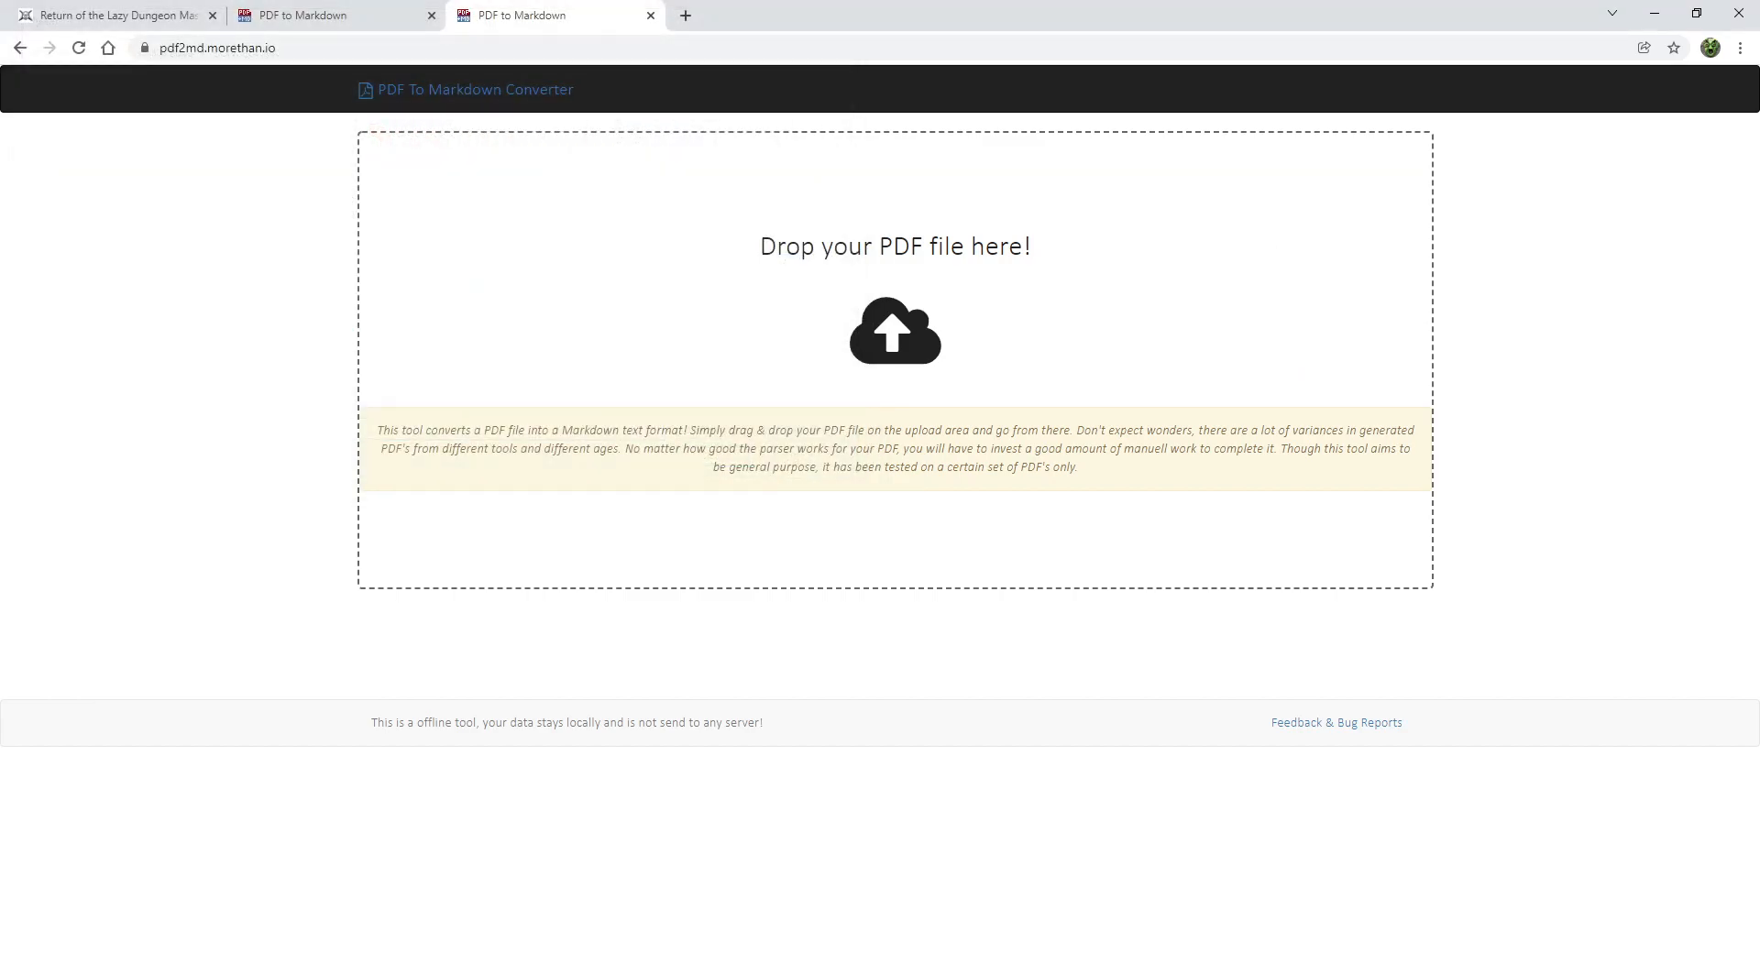
{"action": "left_click_drag", "start_coordinate": [1008, 18], "coordinate": [971, 262]}
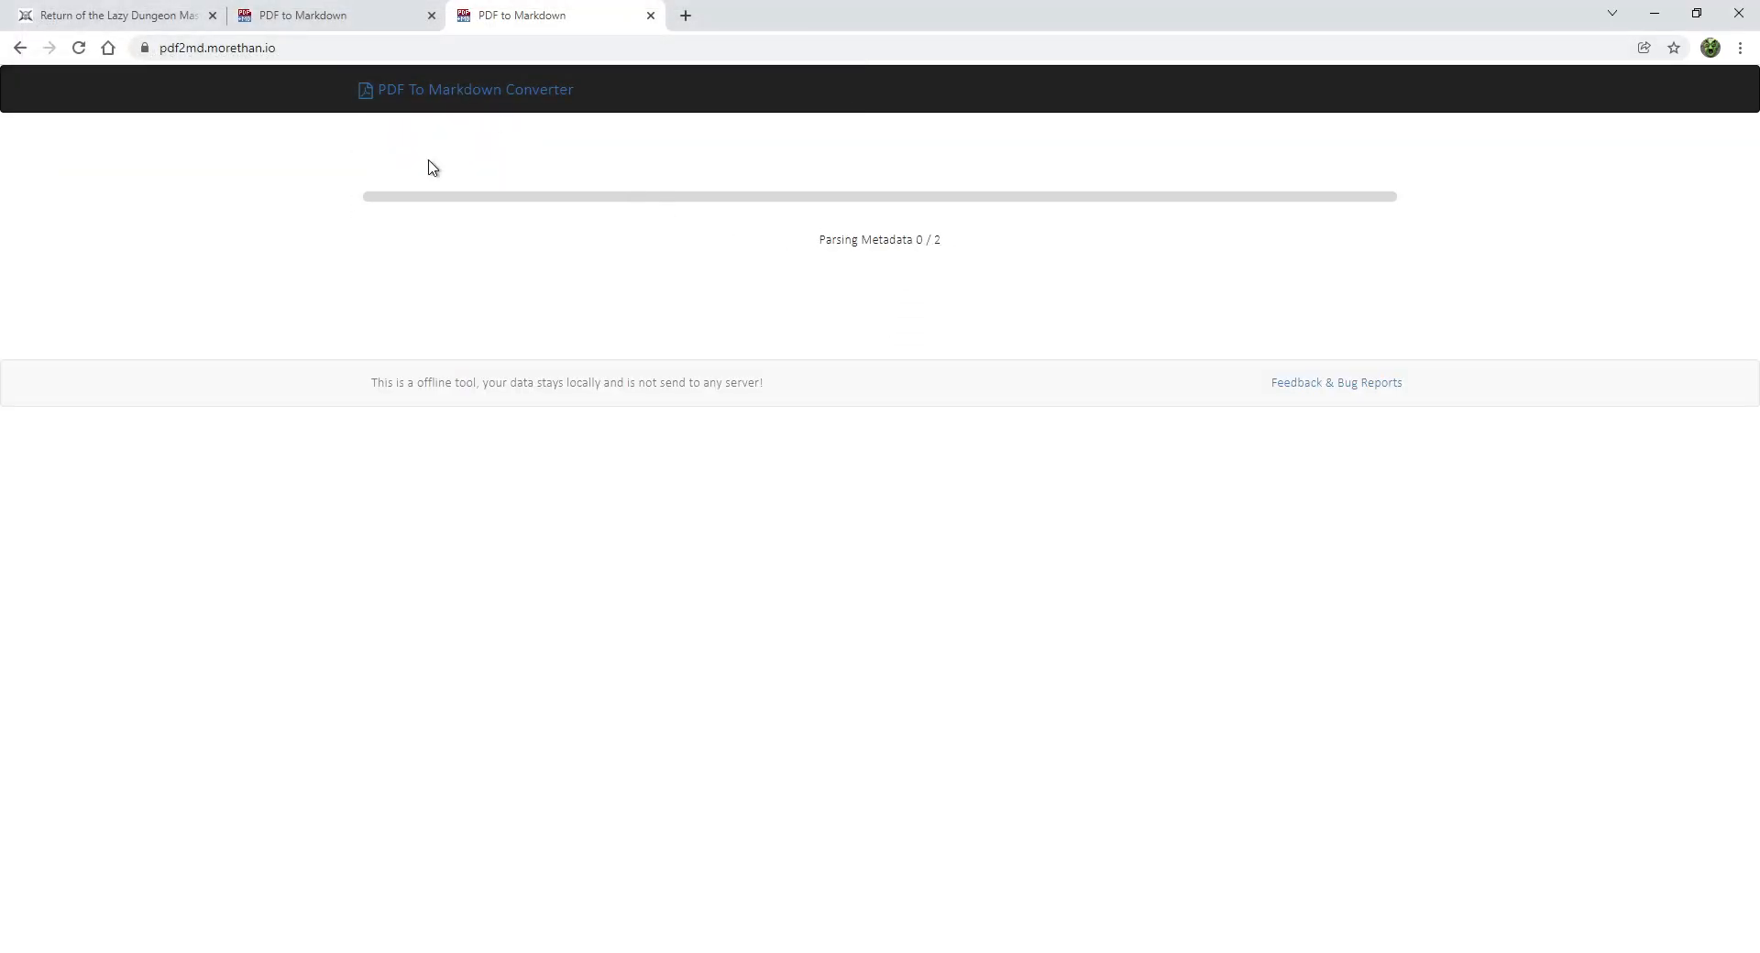
{"action": "left_click", "coordinate": [362, 20]}
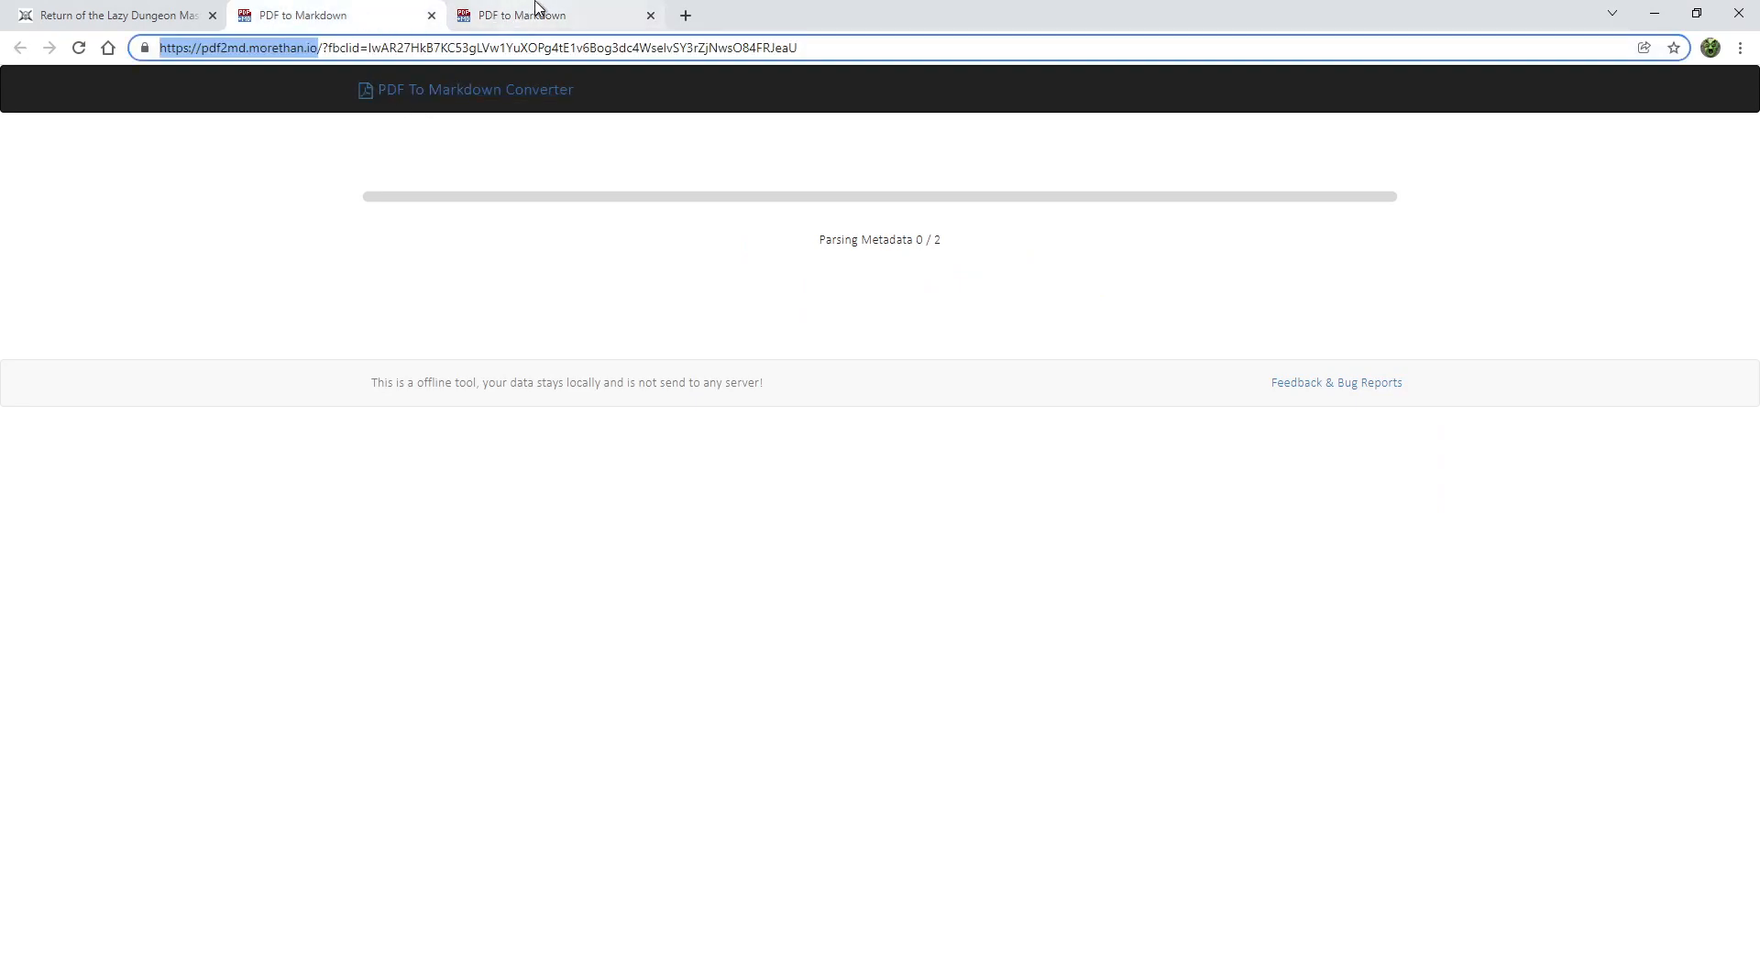
{"action": "left_click", "coordinate": [509, 16]}
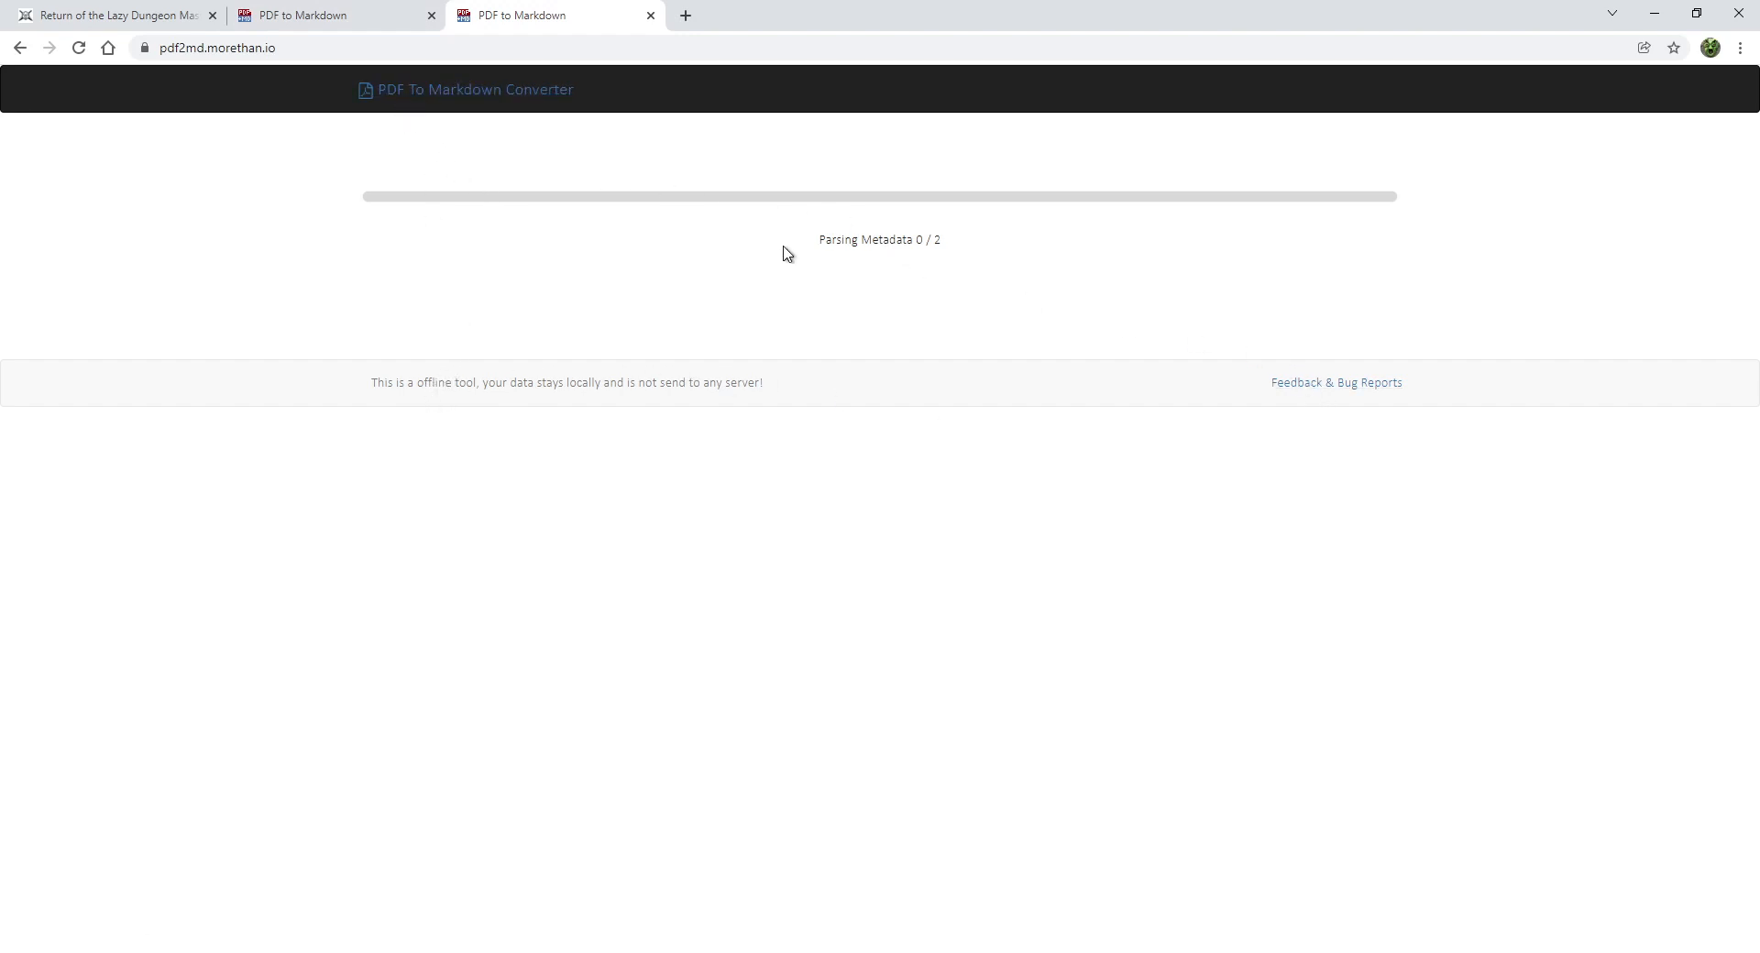
- Reload the converter page, look through the Downloads folder for a file to upload, and cancel the selection
{"action": "left_click", "coordinate": [444, 91]}
{"action": "left_click", "coordinate": [452, 48]}
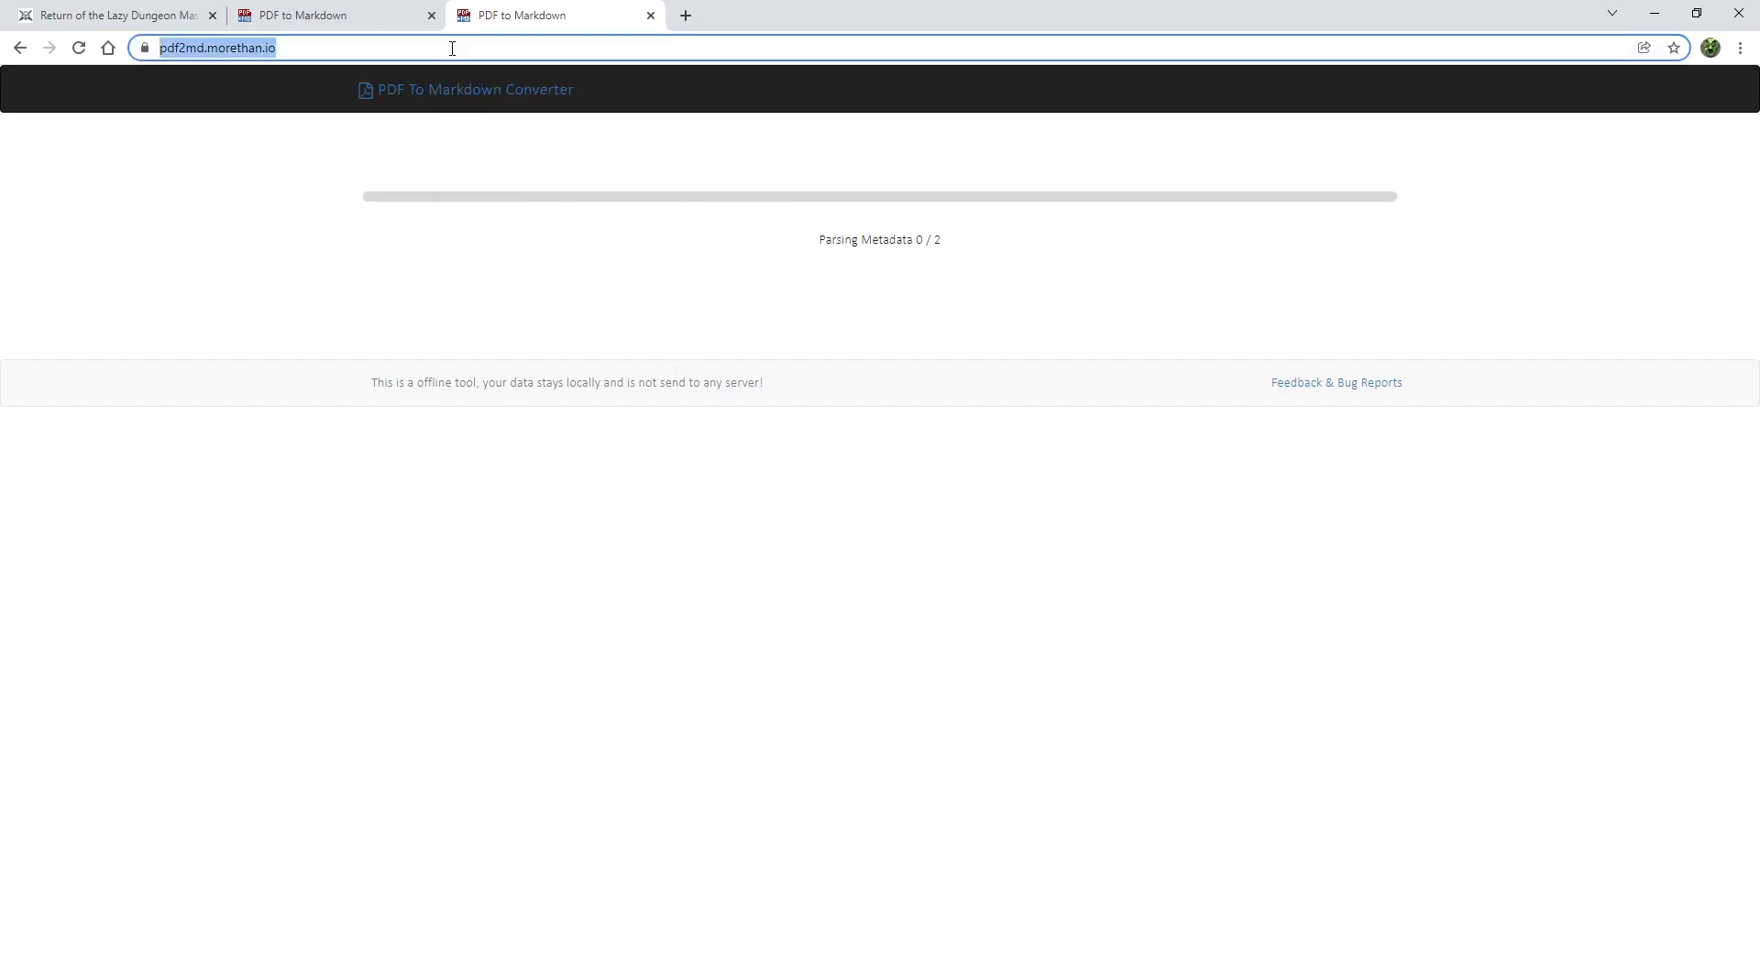
{"action": "key", "text": "Return"}
{"action": "left_click", "coordinate": [844, 446]}
{"action": "left_click_drag", "start_coordinate": [144, 339], "coordinate": [1662, 165]}
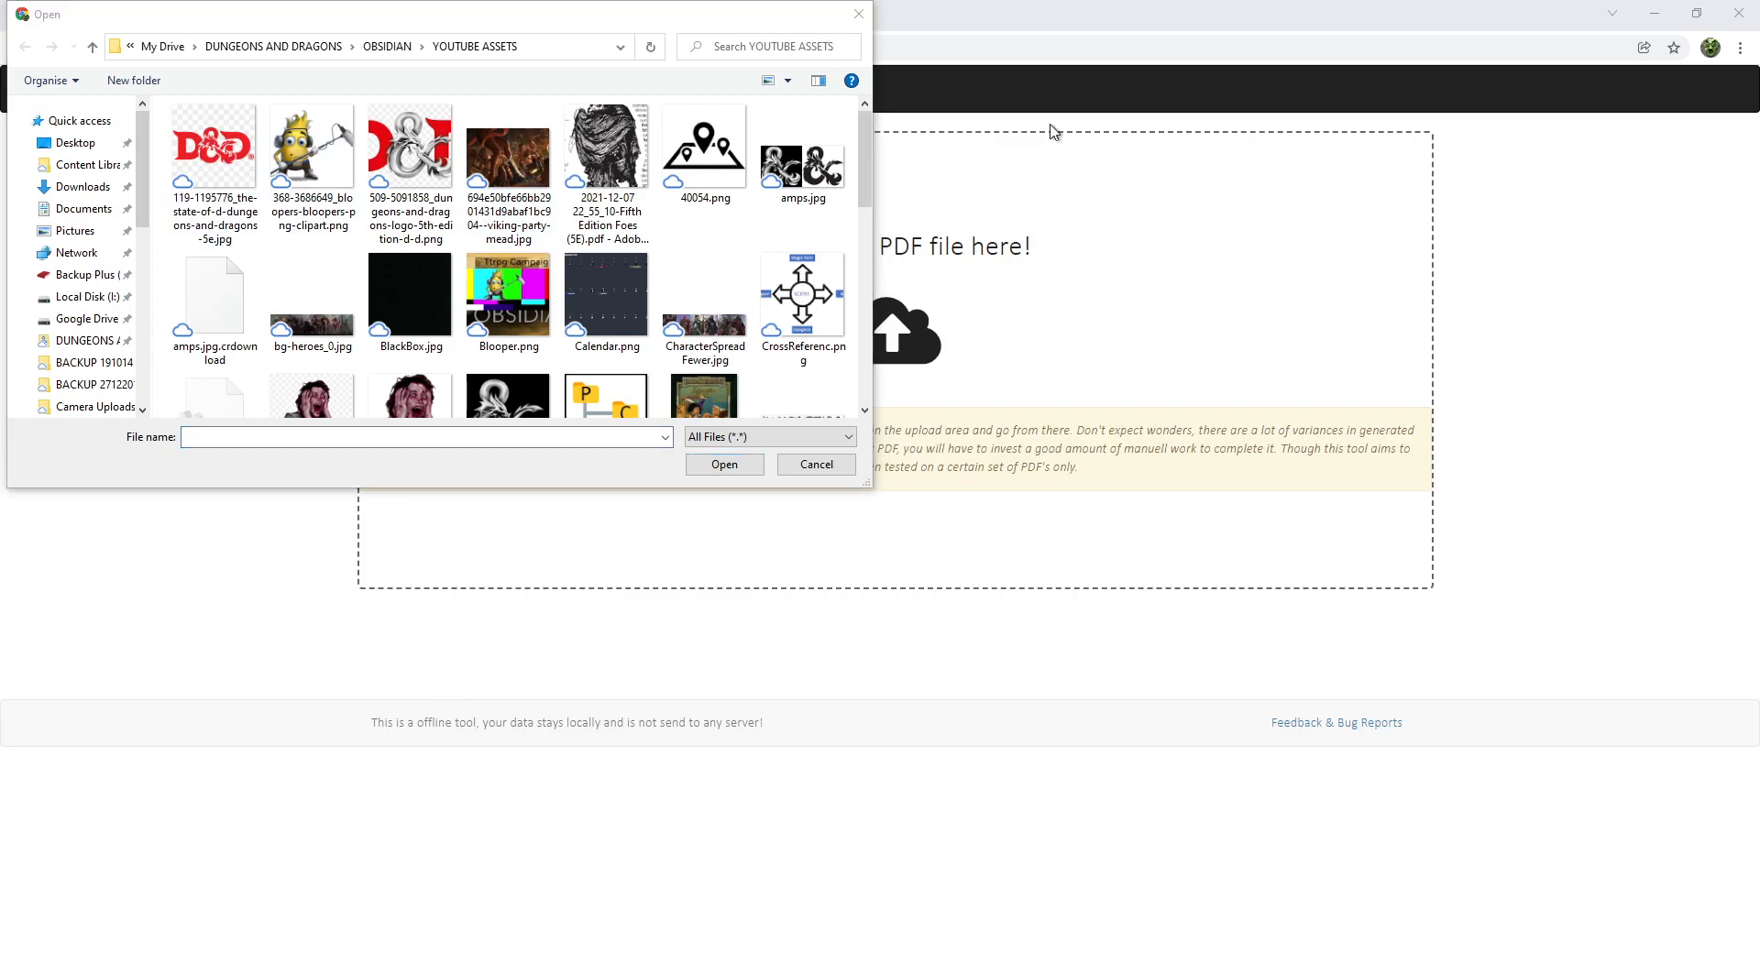
{"action": "left_click", "coordinate": [82, 186]}
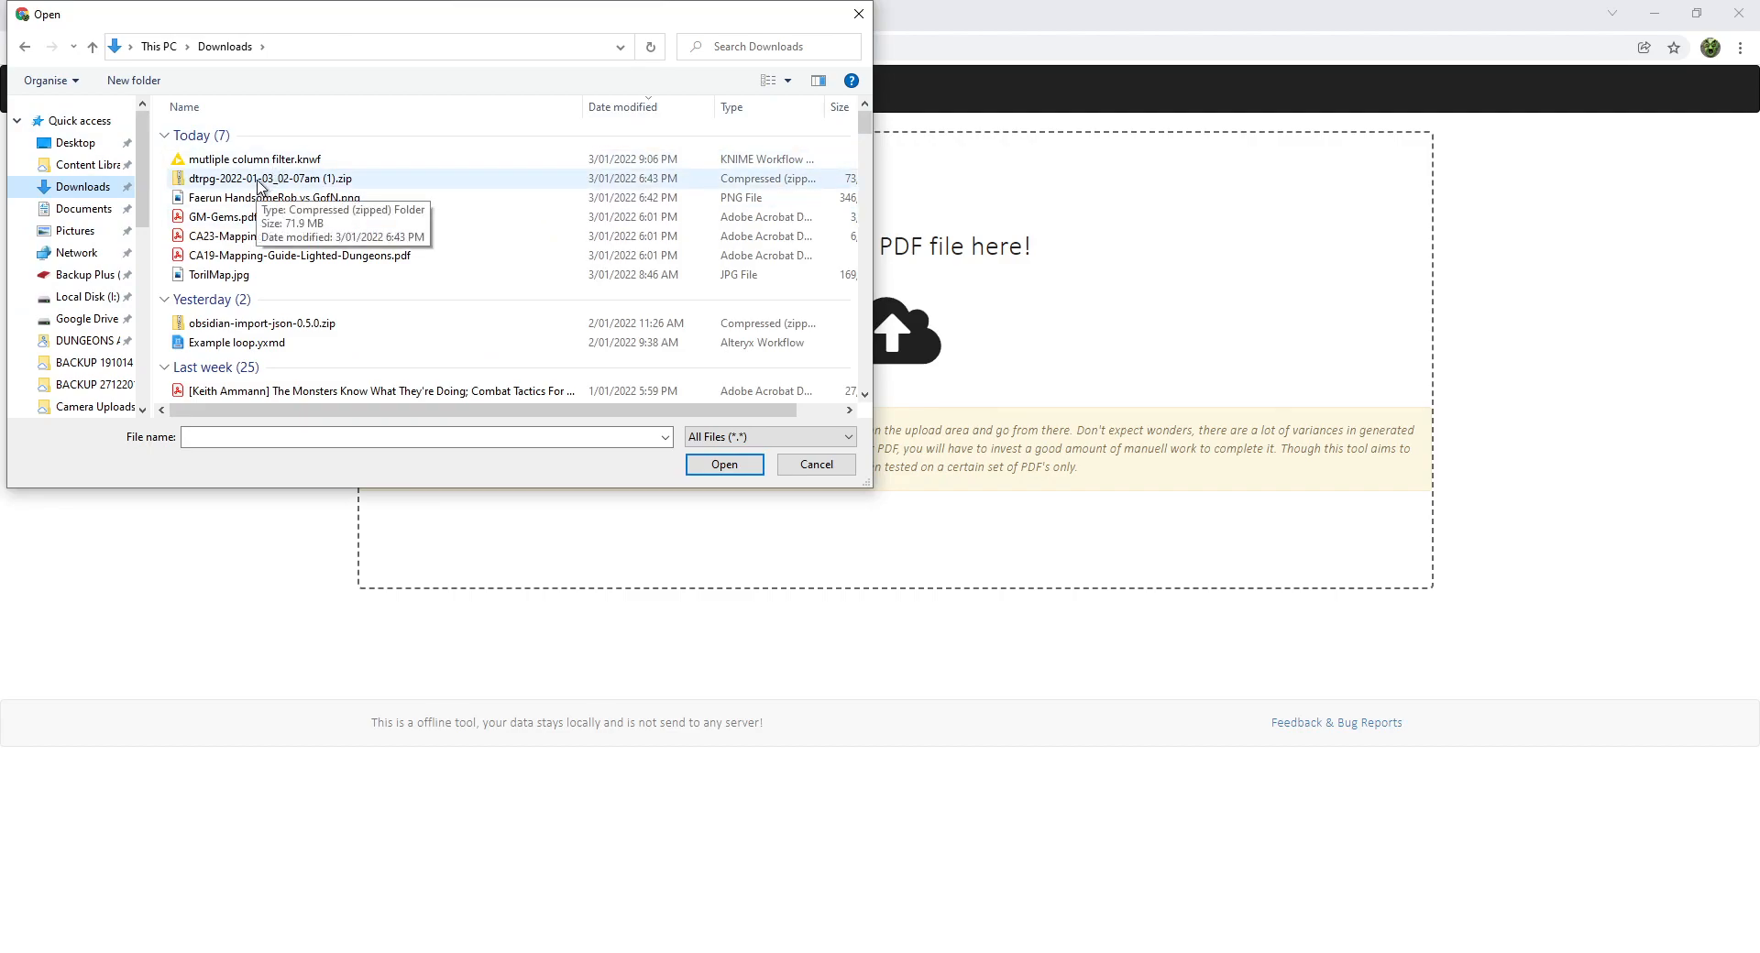
{"action": "left_click", "coordinate": [858, 14]}
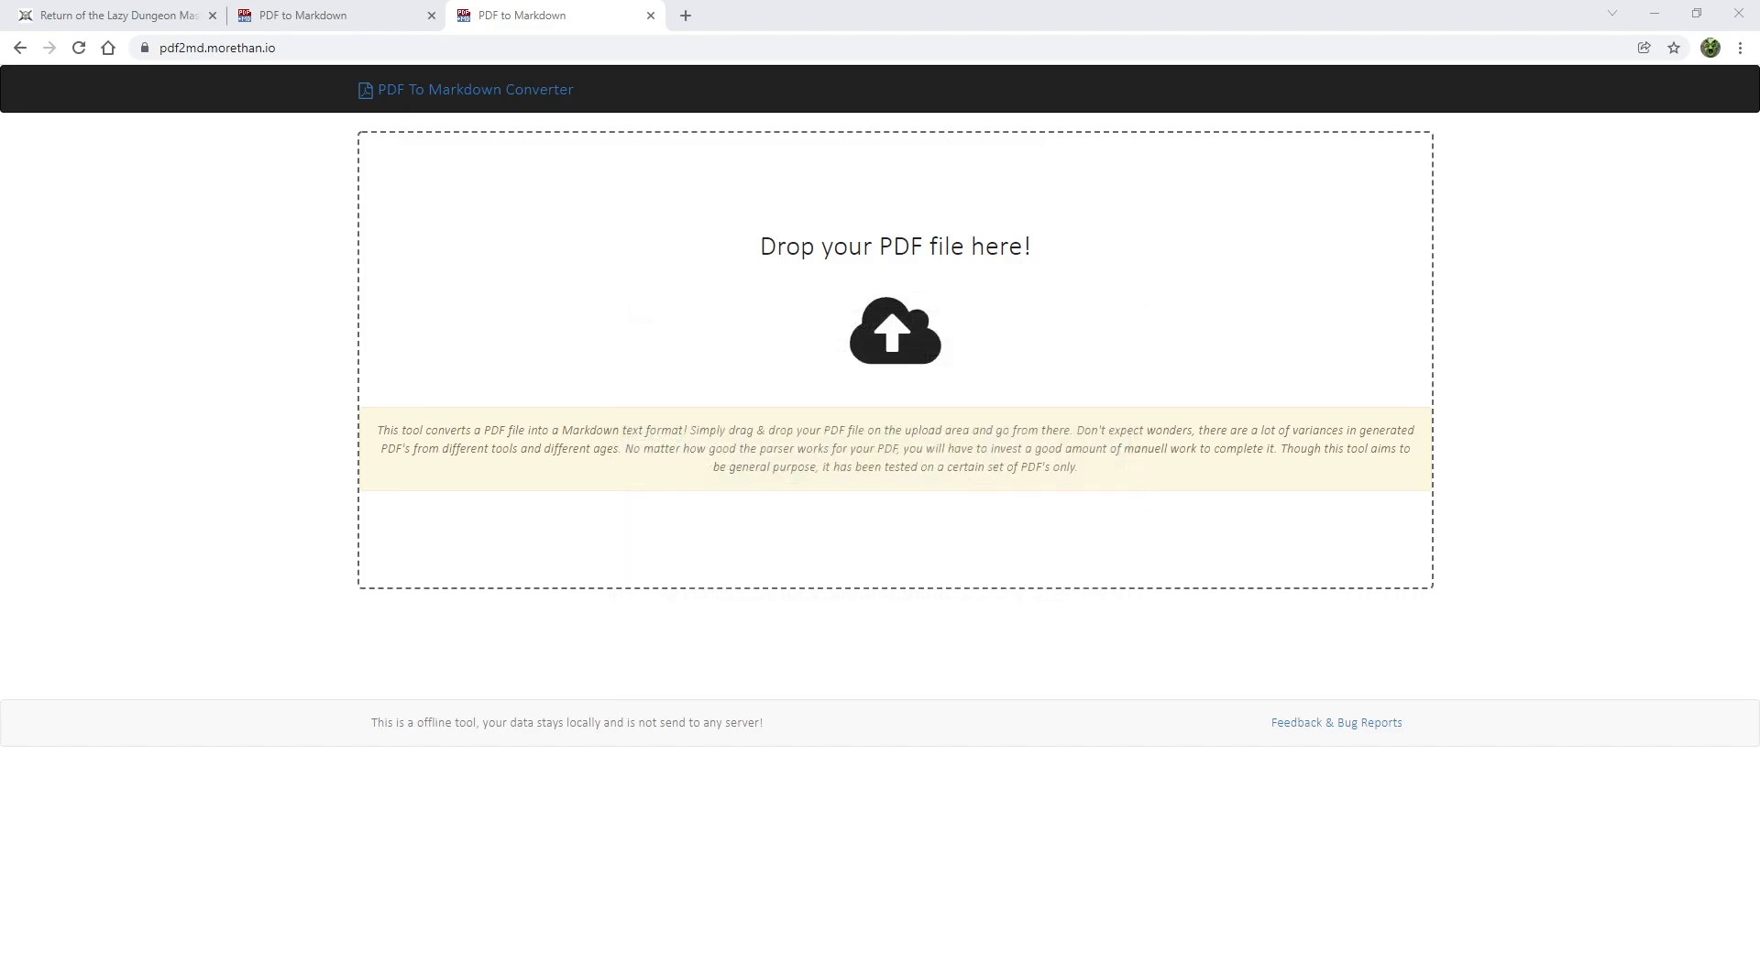
- Load the Lazy DM's Workbook PDF into the converter and skim through the converted preview
{"action": "left_click_drag", "start_coordinate": [1334, 18], "coordinate": [1033, 345]}
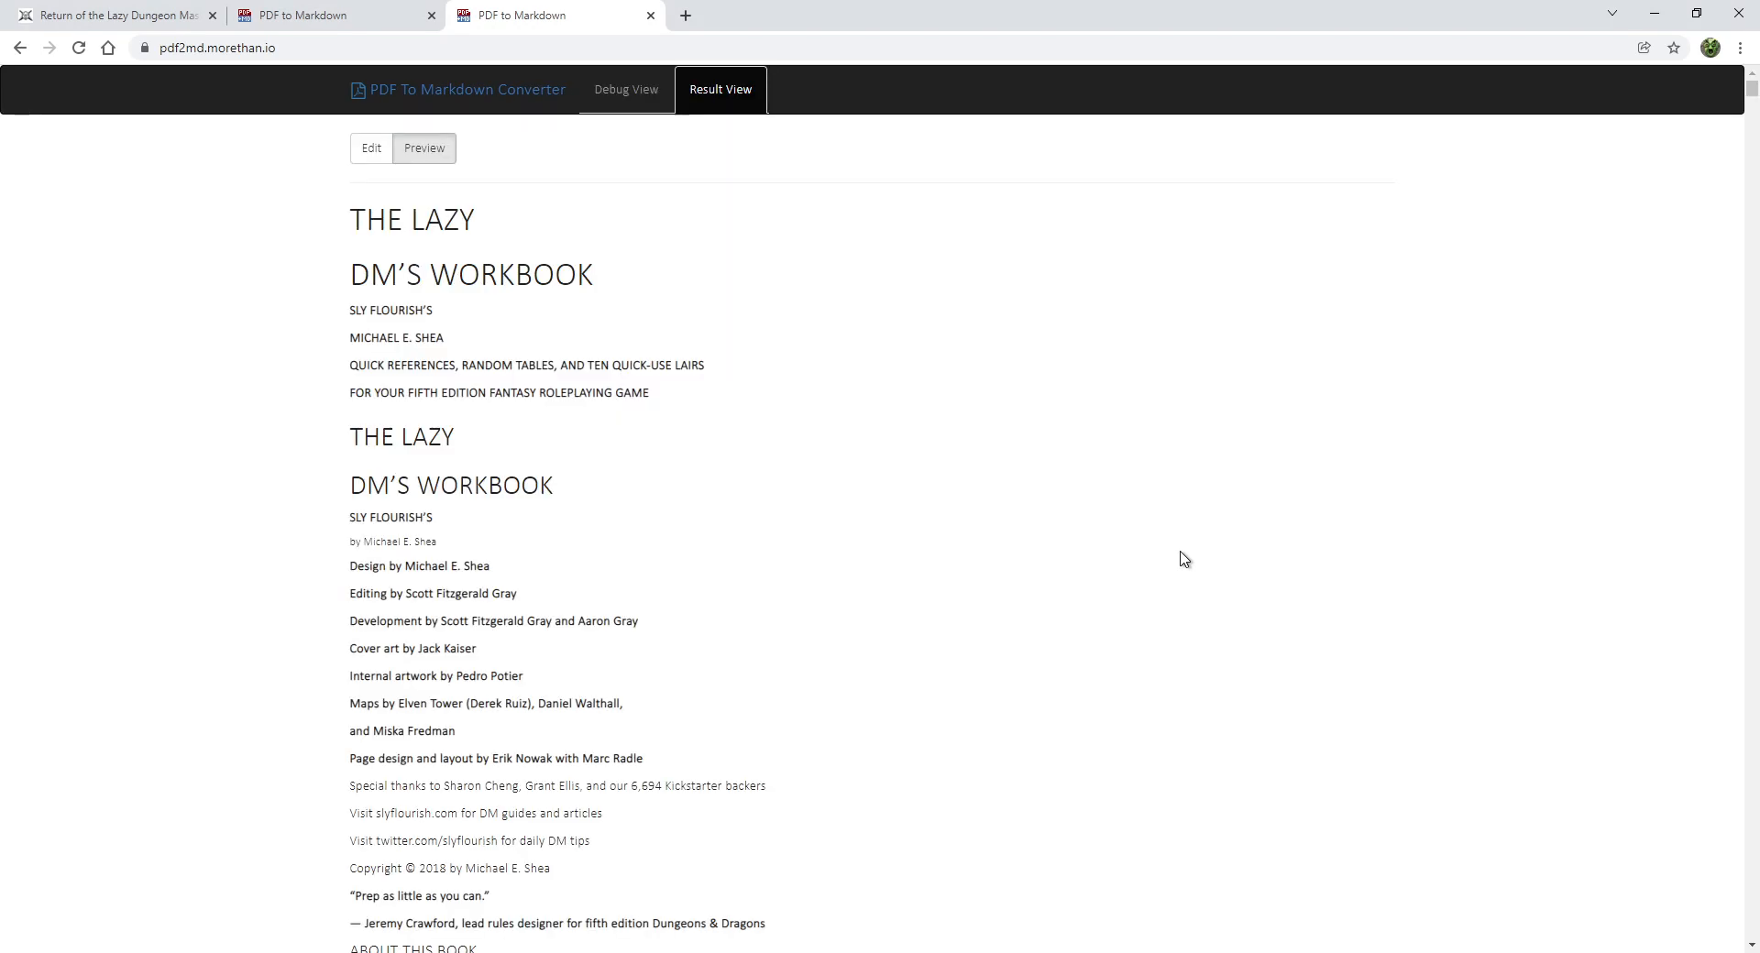
{"action": "scroll", "coordinate": [683, 498], "scroll_direction": "down", "scroll_amount": 20}
{"action": "scroll", "coordinate": [688, 513], "scroll_direction": "up", "scroll_amount": 20}
{"action": "scroll", "coordinate": [669, 463], "scroll_direction": "down", "scroll_amount": 12}
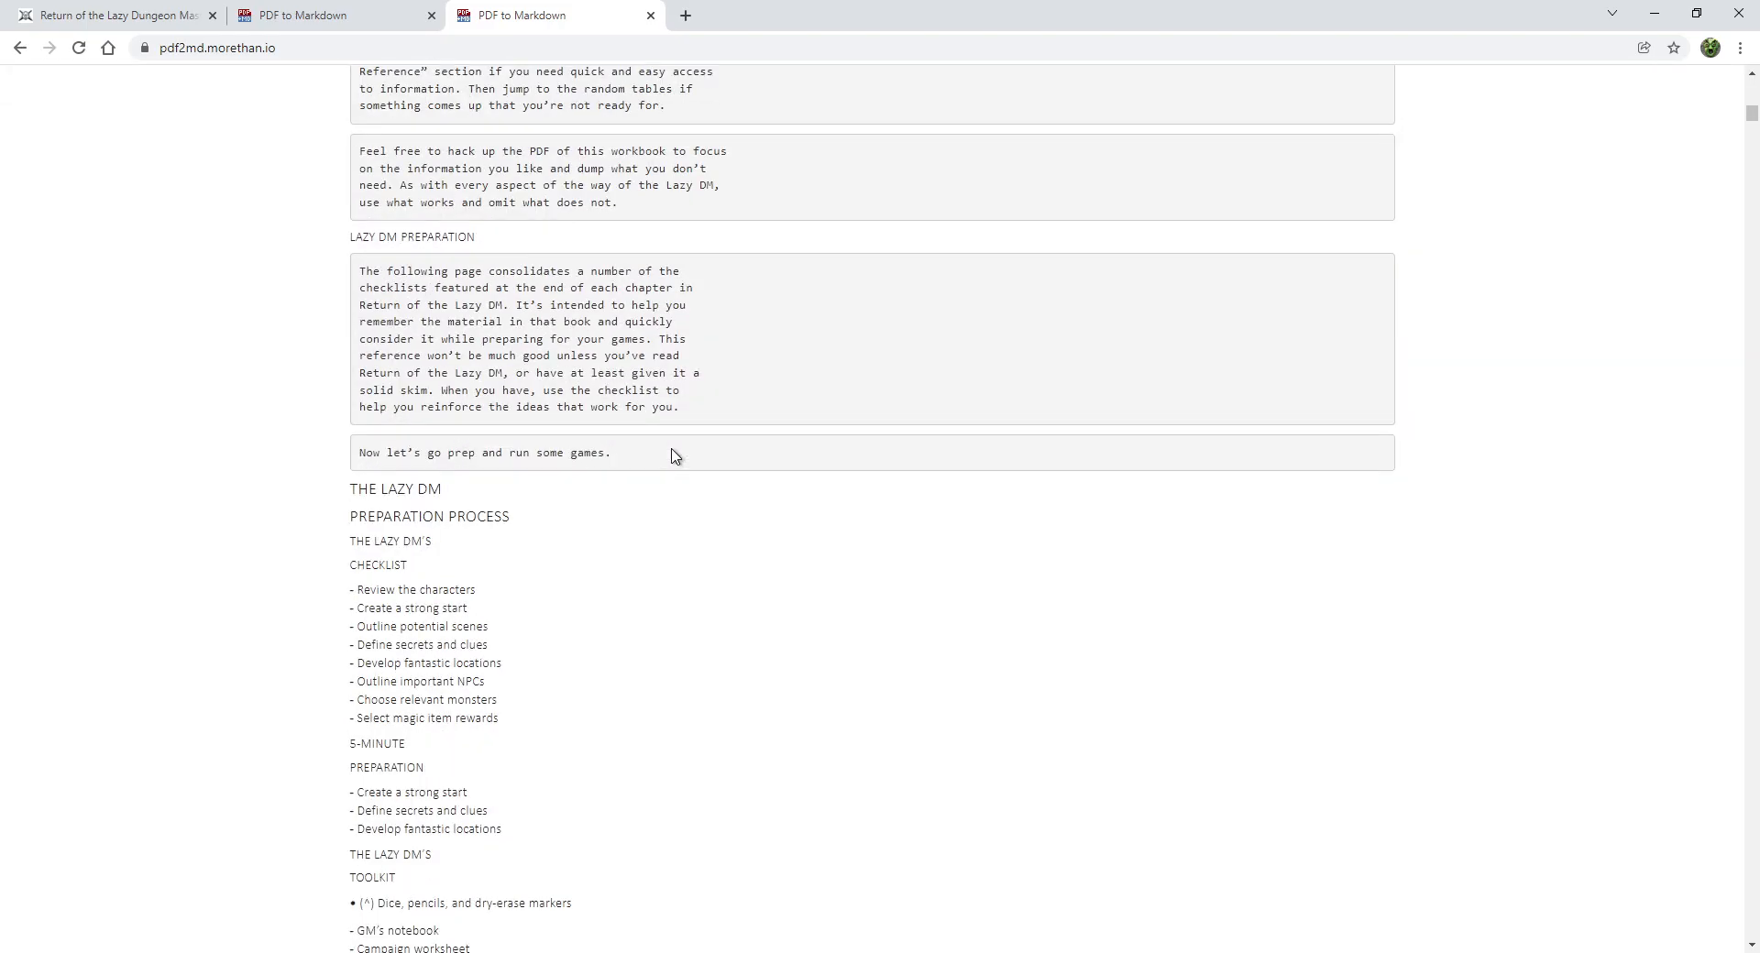
{"action": "scroll", "coordinate": [733, 445], "scroll_direction": "down", "scroll_amount": 10}
{"action": "left_click_drag", "start_coordinate": [1749, 128], "coordinate": [1705, 87]}
- Show the conversion result as editable Markdown text and select all of it
{"action": "left_click", "coordinate": [371, 149]}
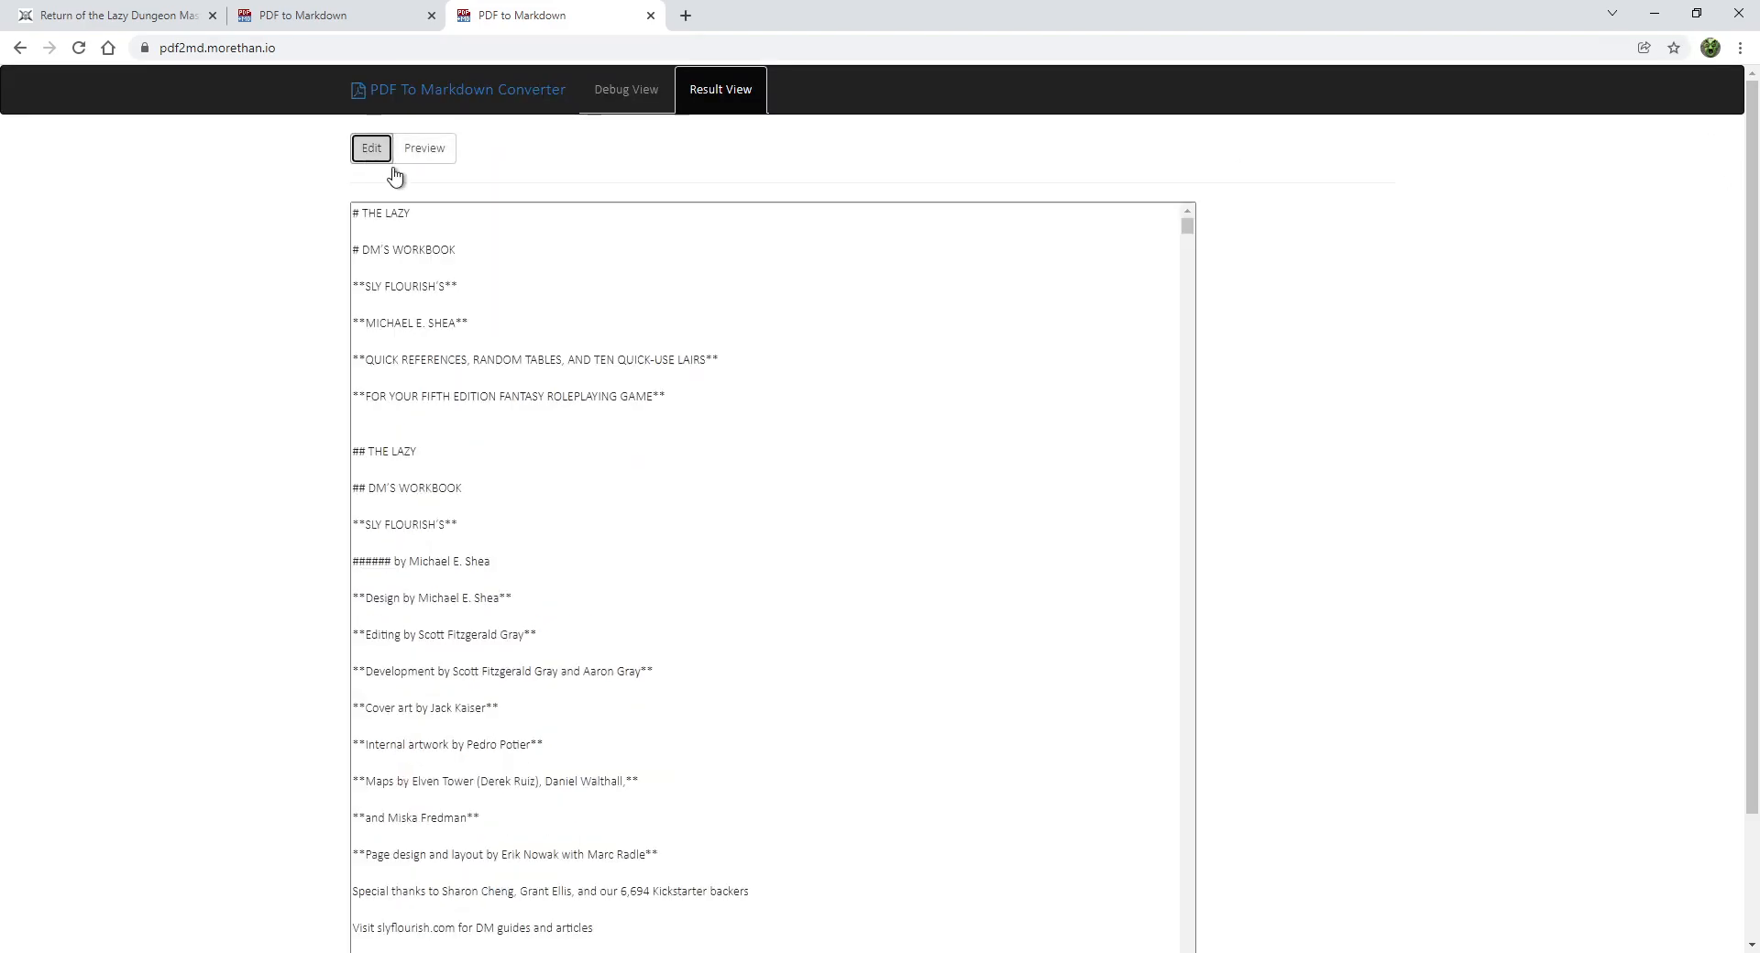
{"action": "left_click_drag", "start_coordinate": [352, 210], "coordinate": [534, 513]}
{"action": "scroll", "coordinate": [536, 509], "scroll_direction": "down", "scroll_amount": 8}
{"action": "scroll", "coordinate": [536, 509], "scroll_direction": "down", "scroll_amount": 8}
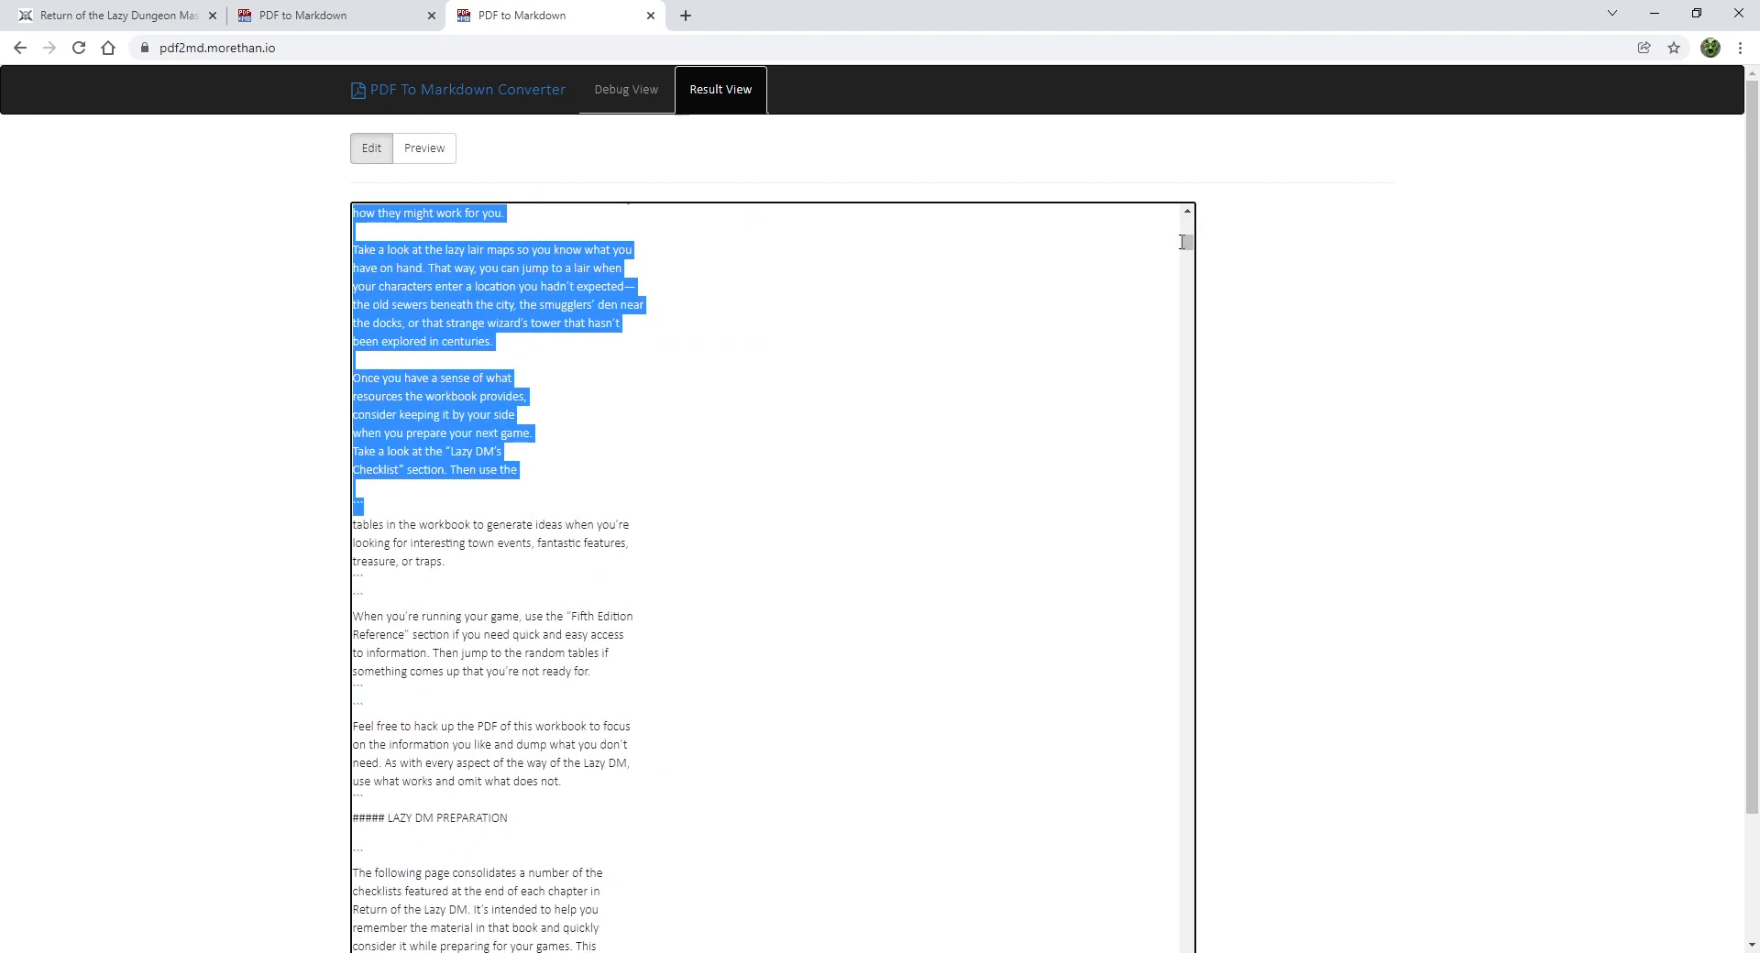
{"action": "left_click", "coordinate": [1010, 294]}
{"action": "key", "text": "ctrl+a"}
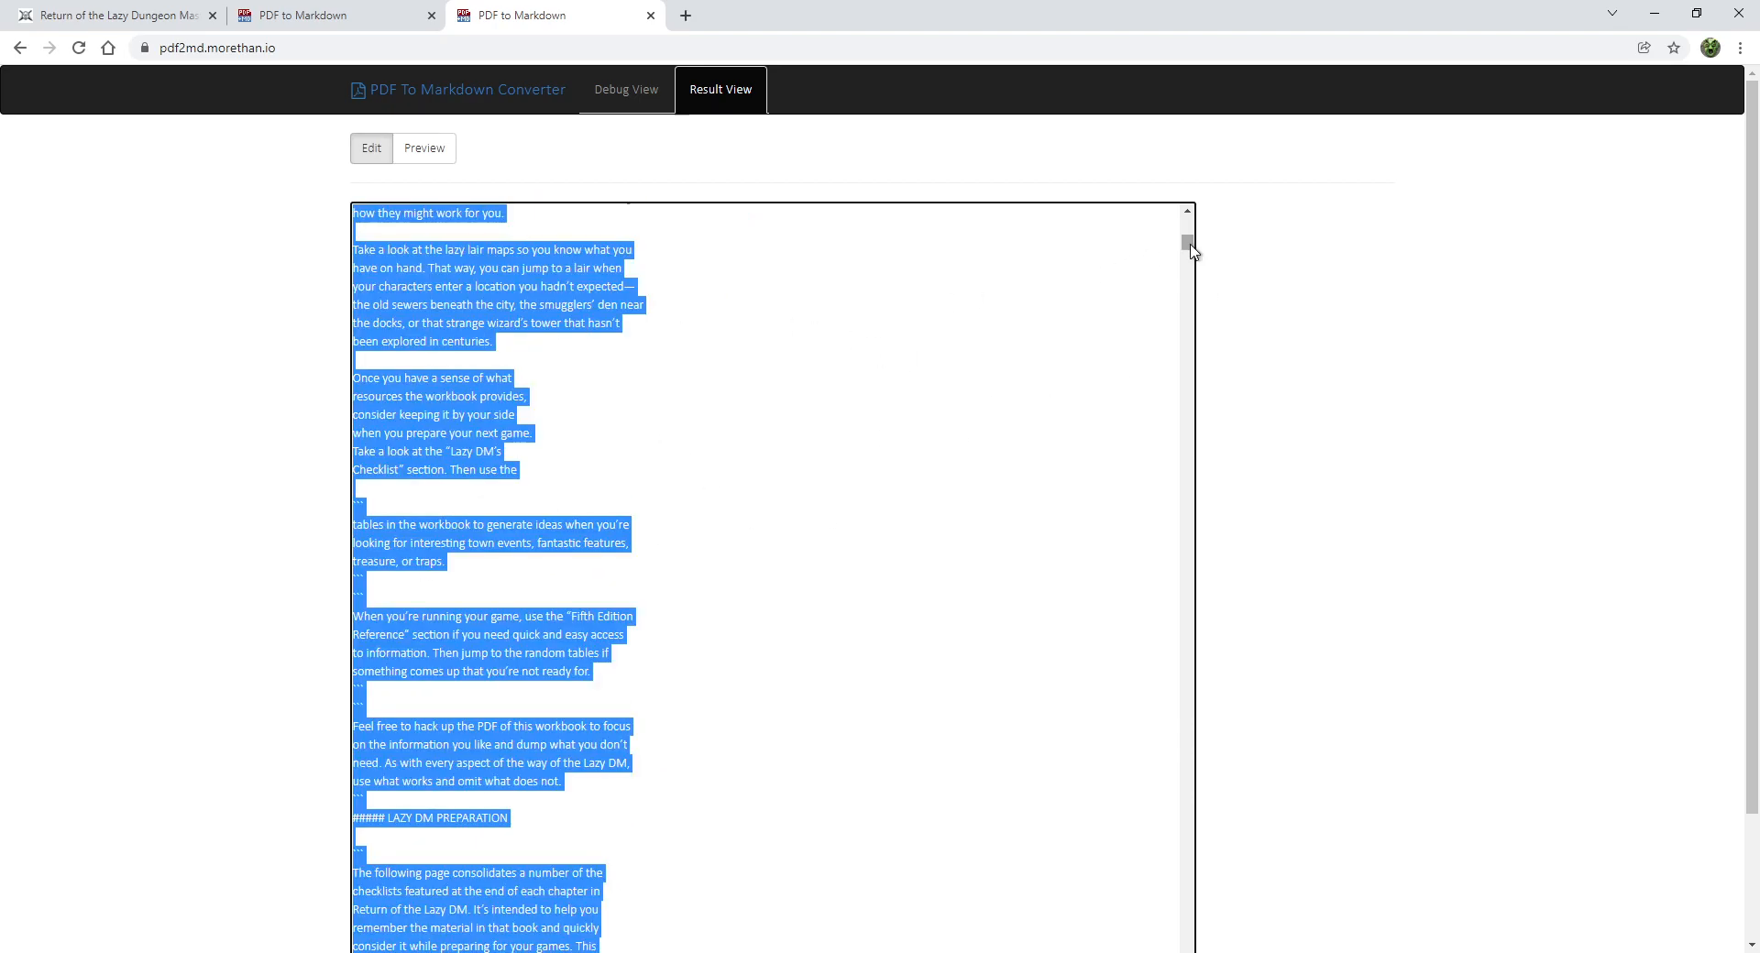
{"action": "left_click_drag", "start_coordinate": [1187, 242], "coordinate": [1188, 218]}
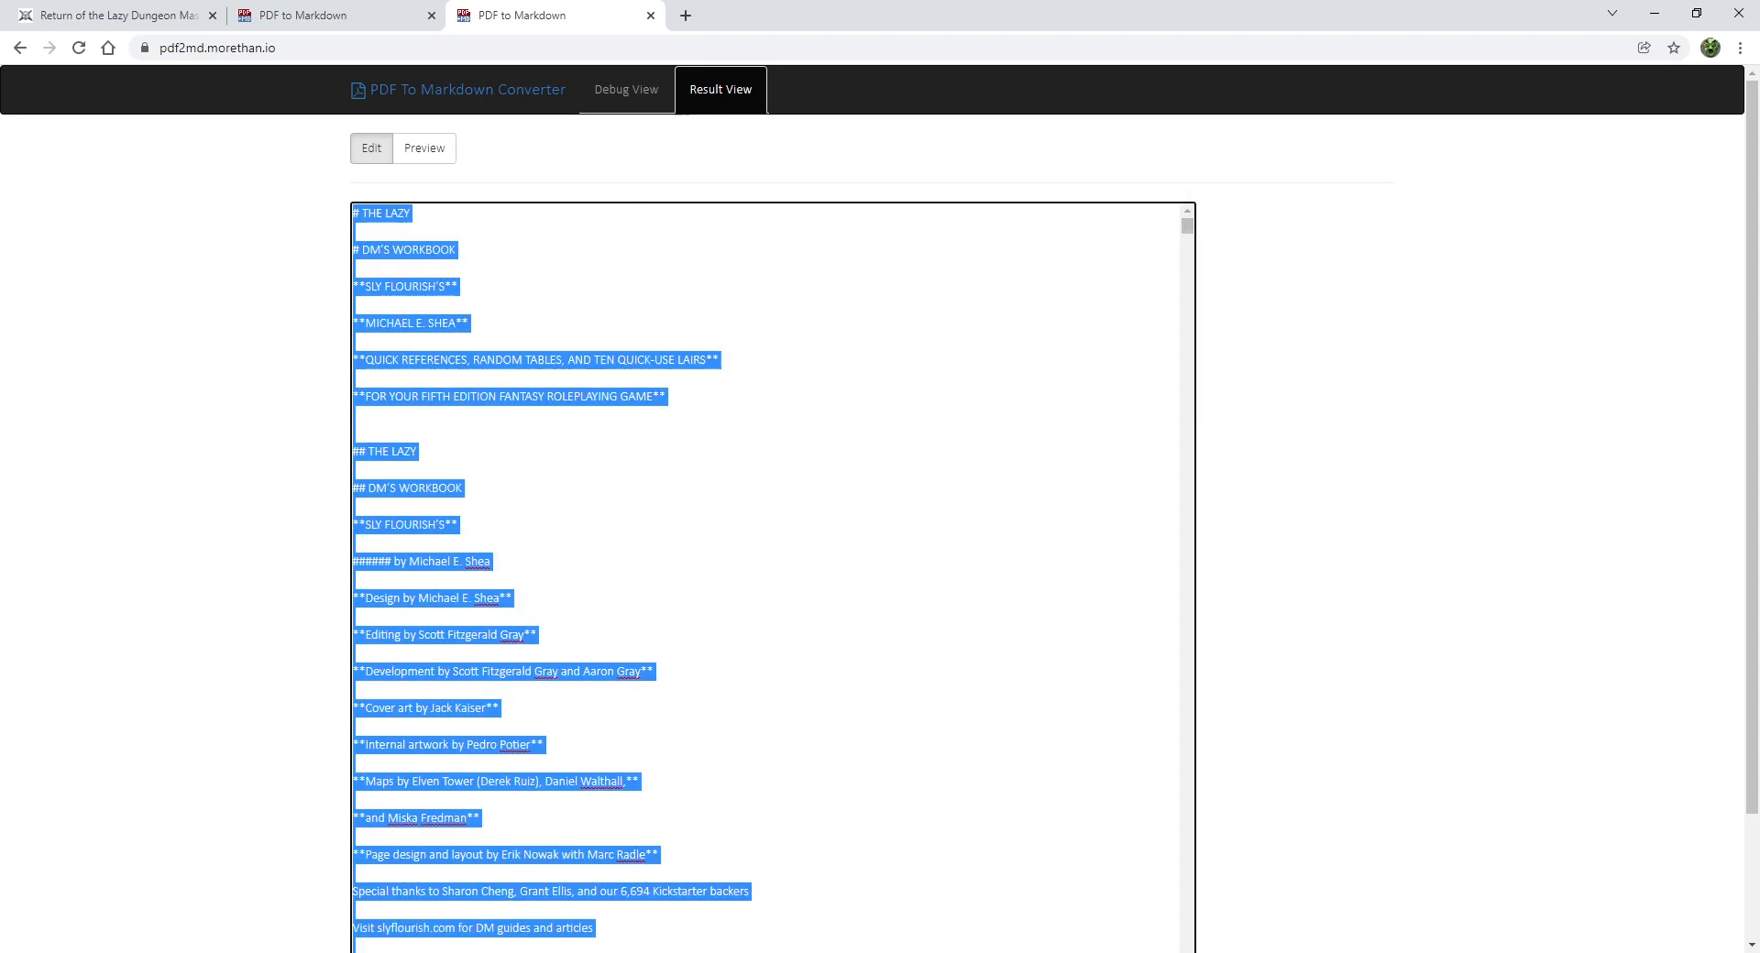
- Switch to Obsidian, glance over the existing monster tables, and open the Demo Vault 2 vault
{"action": "left_click", "coordinate": [362, 857]}
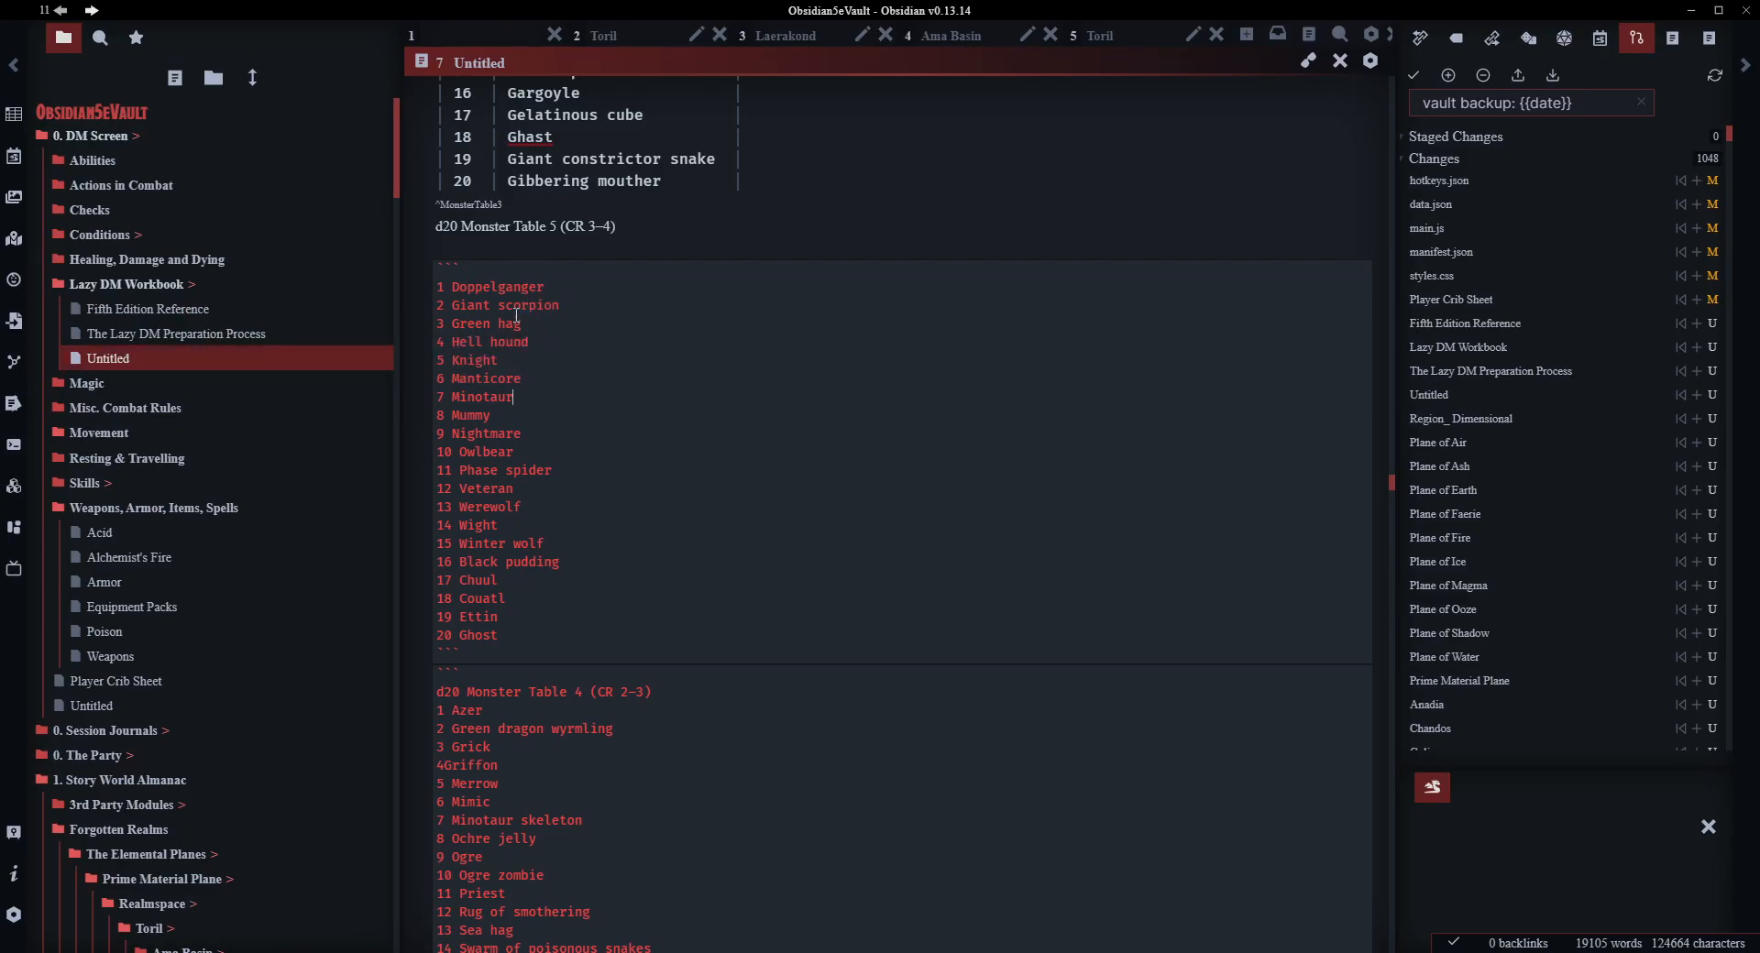
{"action": "scroll", "coordinate": [542, 364], "scroll_direction": "up", "scroll_amount": 10}
{"action": "scroll", "coordinate": [543, 364], "scroll_direction": "up", "scroll_amount": 1}
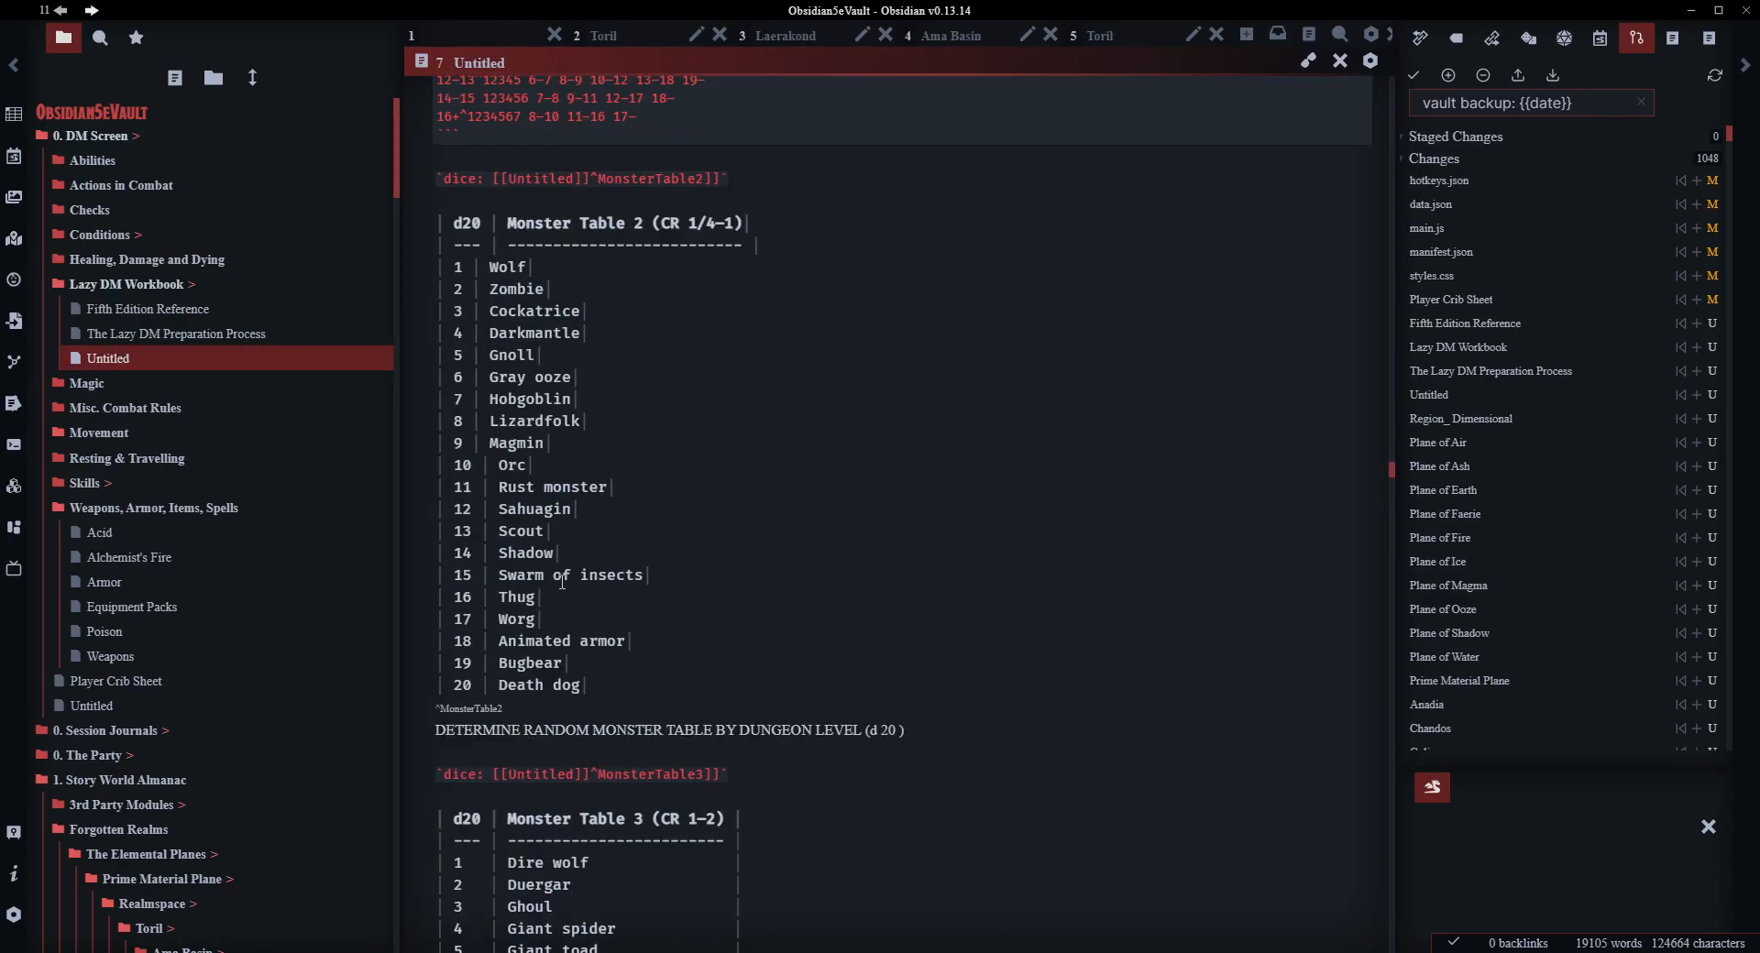
{"action": "left_click", "coordinate": [14, 832]}
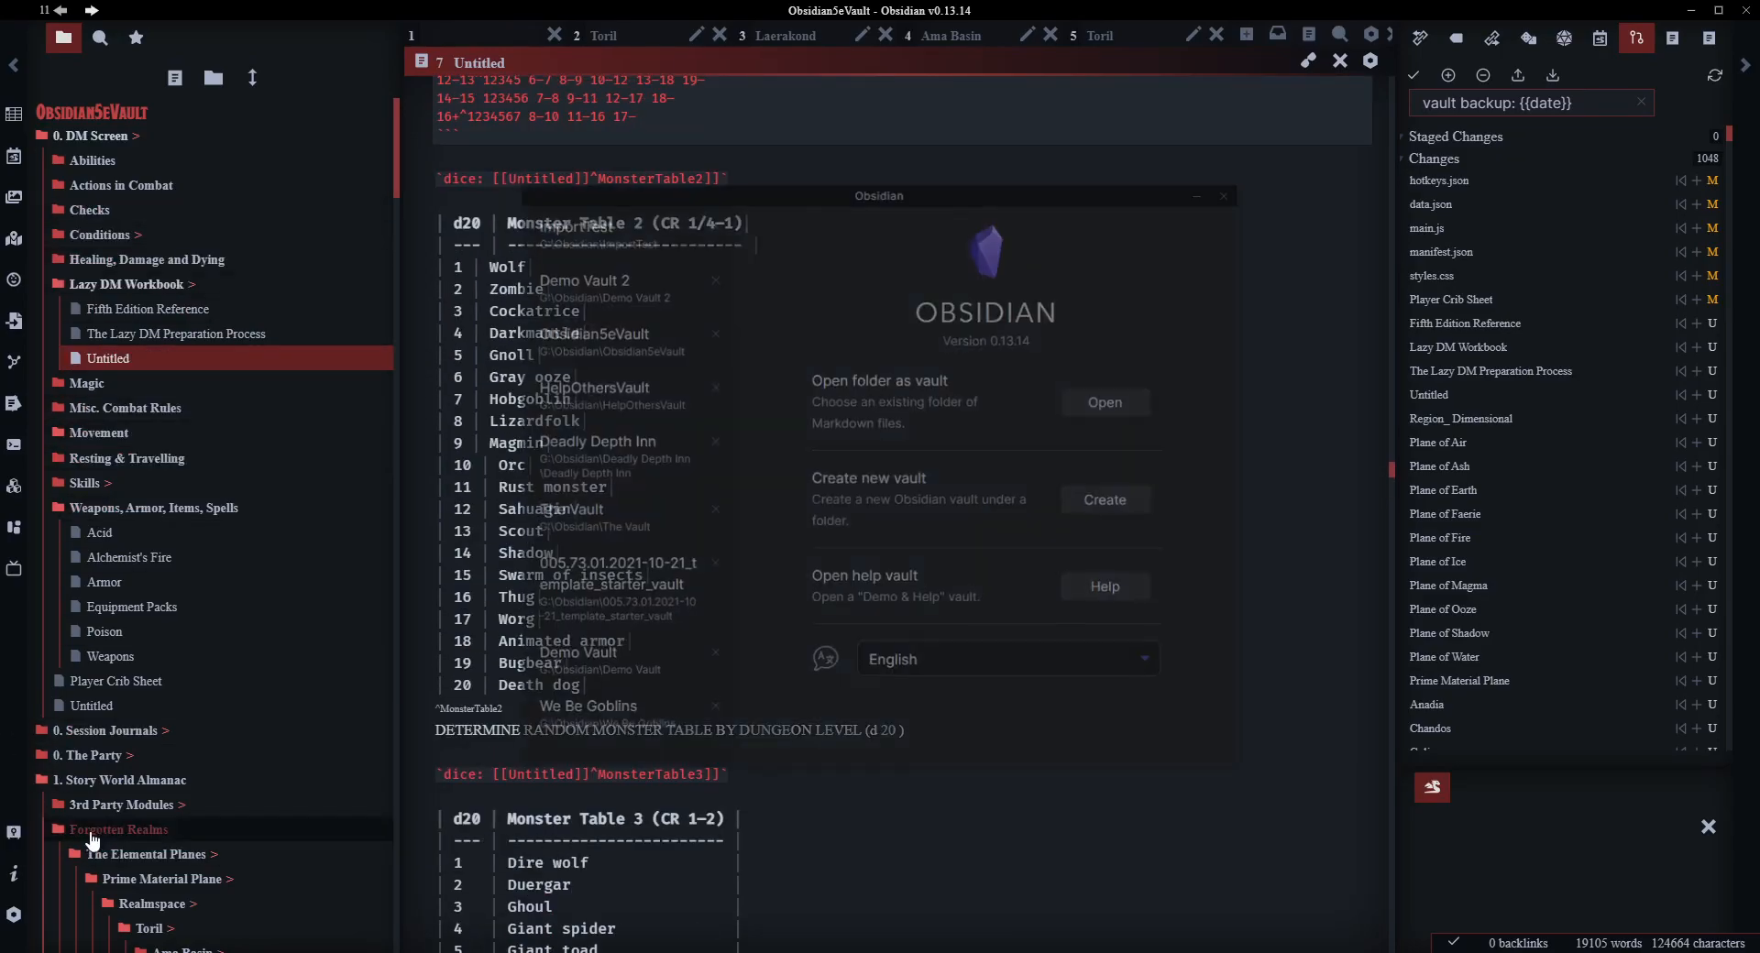
{"action": "left_click", "coordinate": [608, 287]}
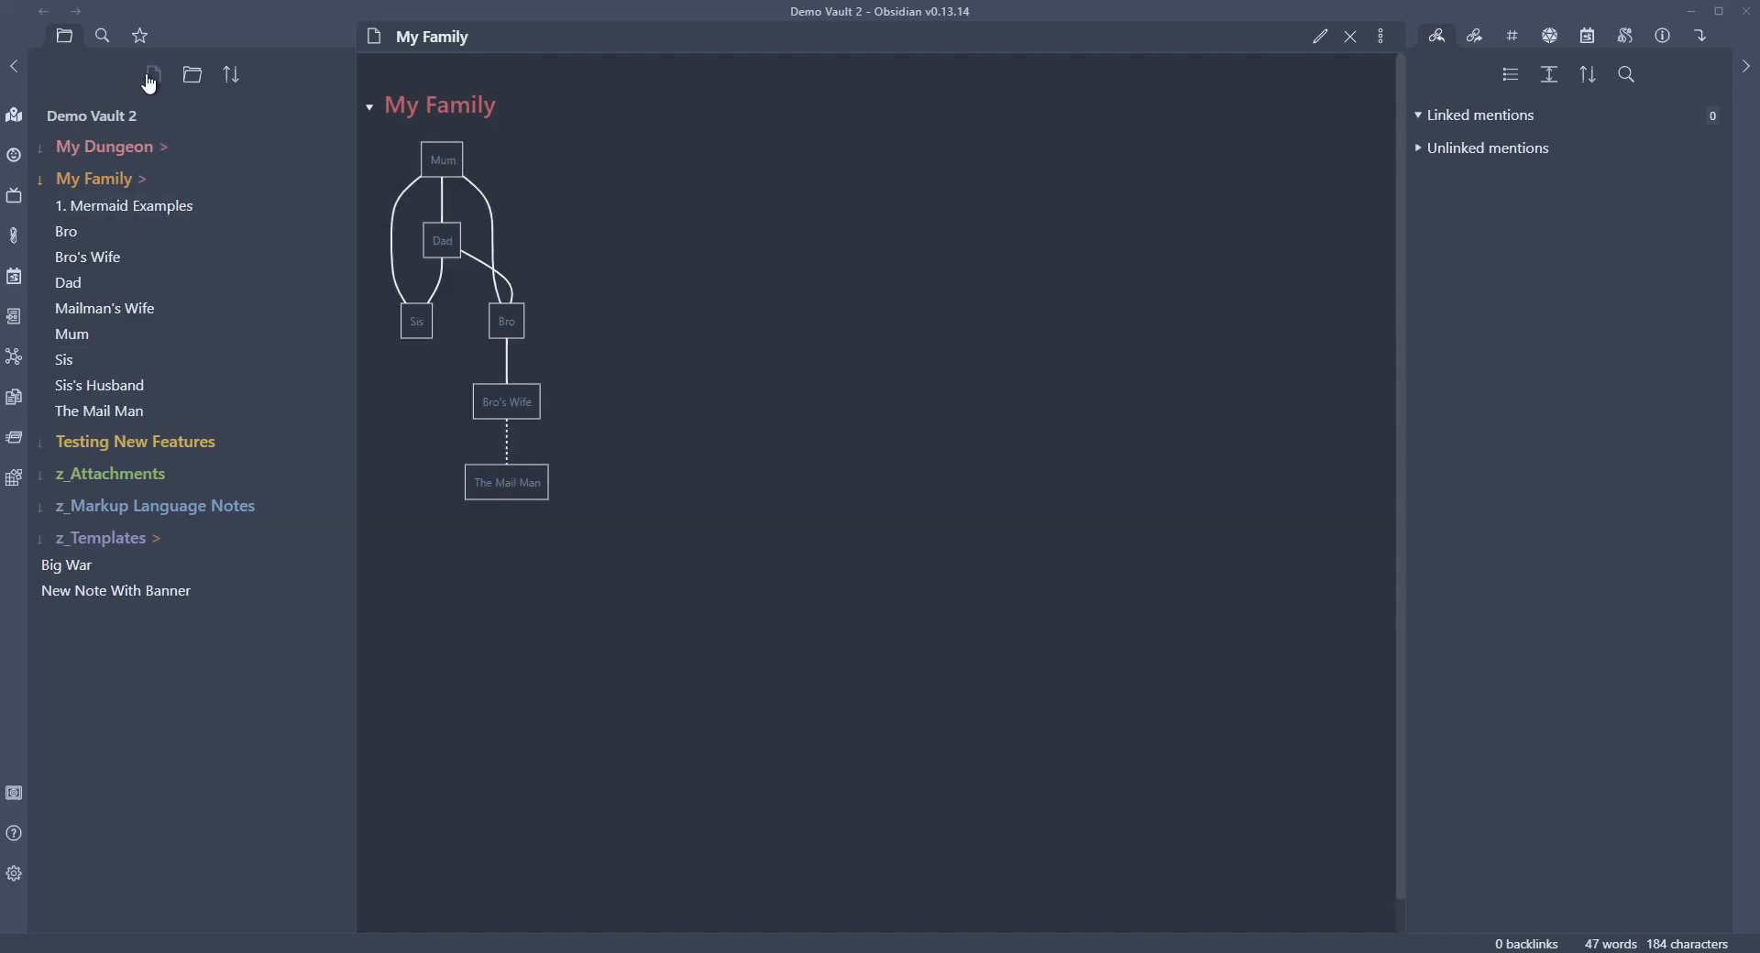
{"action": "left_click", "coordinate": [153, 75]}
{"action": "left_click", "coordinate": [494, 79]}
{"action": "type", "text": "https://pdf2md.morethan.io/"}
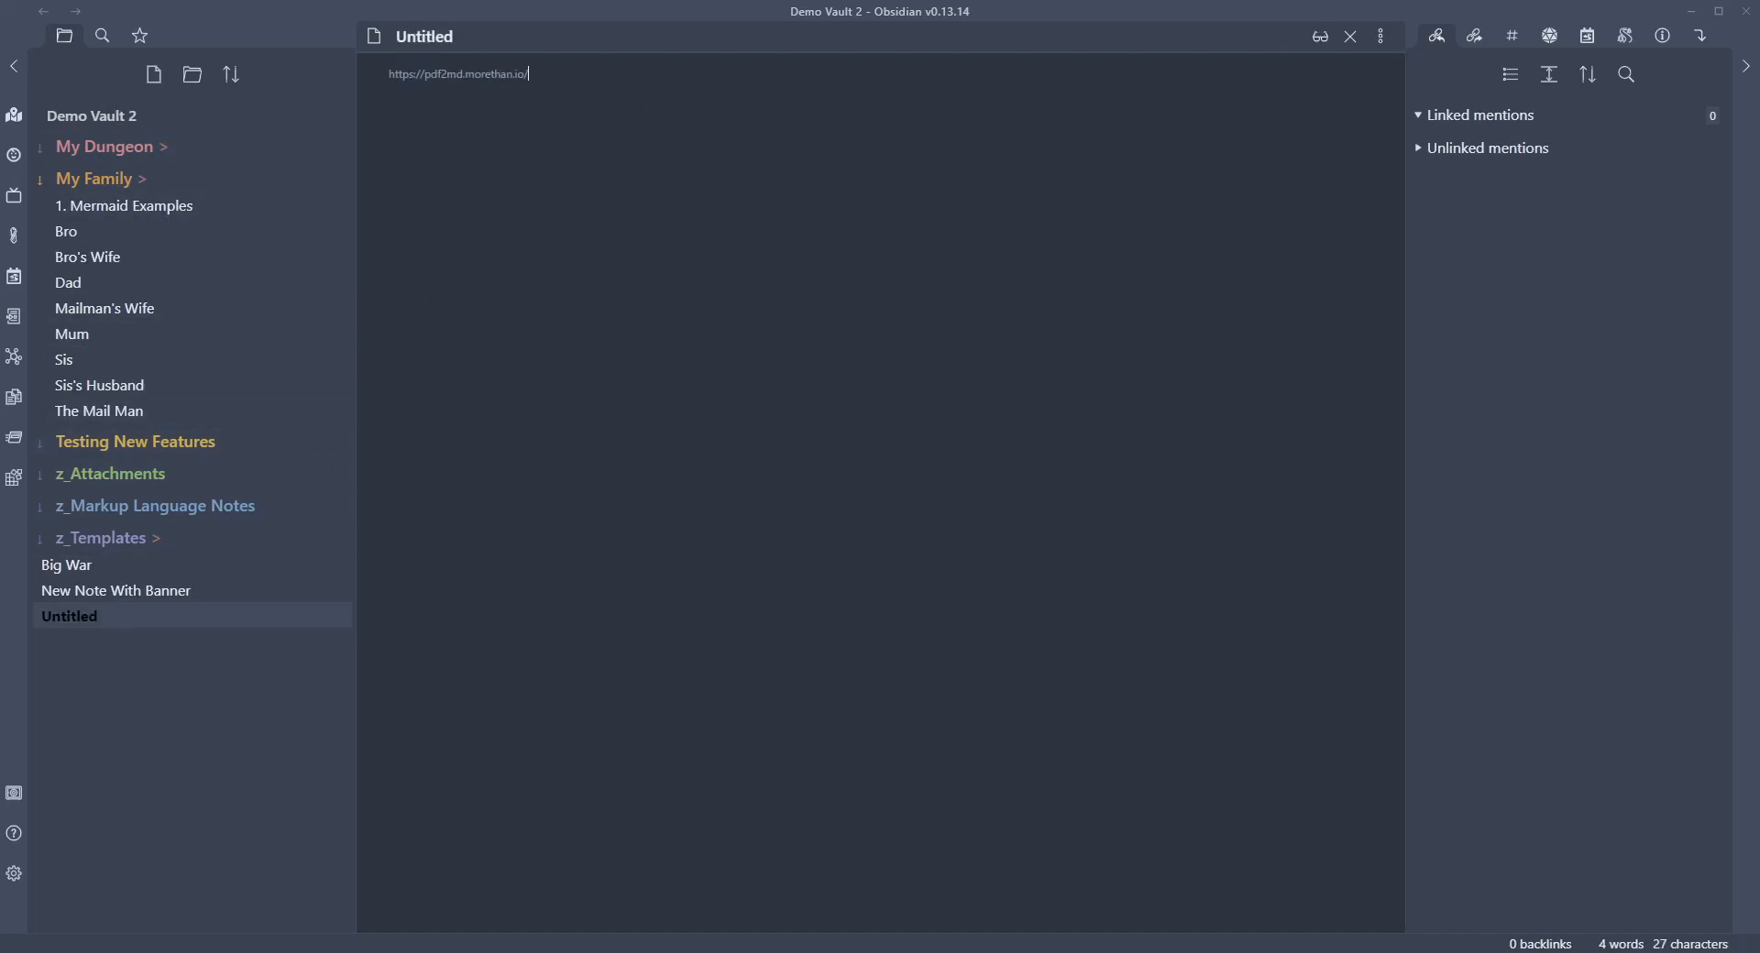
- Copy the selected Markdown from the converter in the browser and paste it over the entire content of the new Obsidian note
{"action": "left_click", "coordinate": [456, 903]}
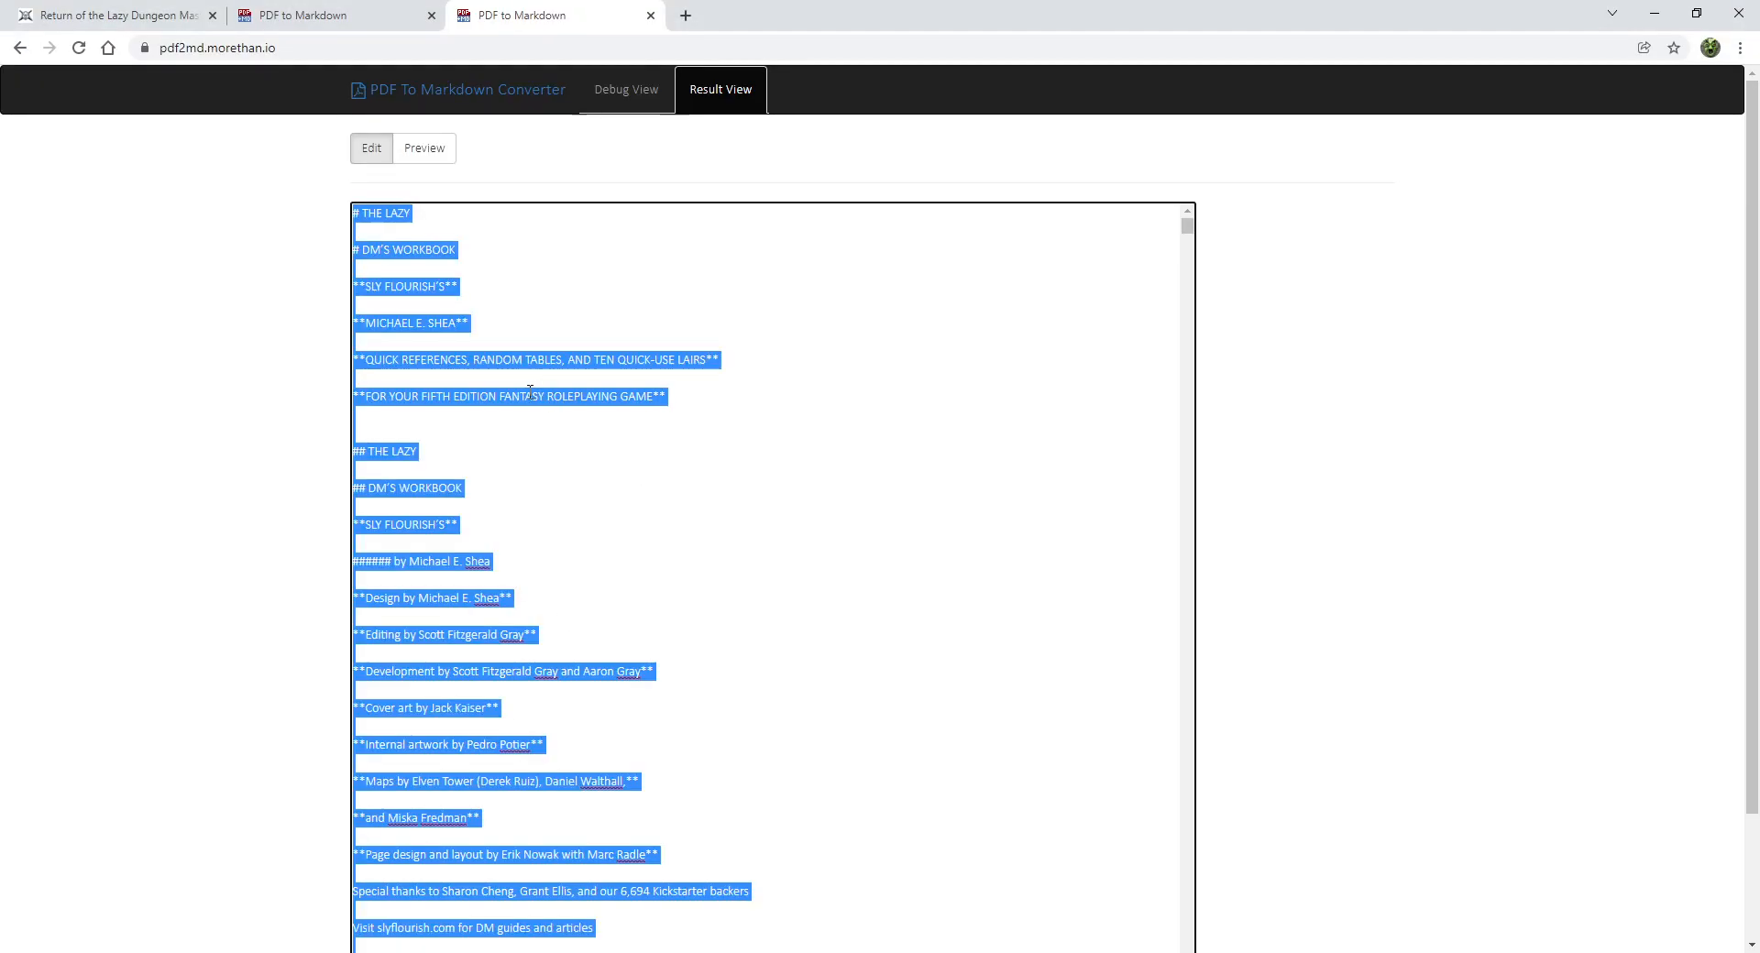
{"action": "right_click", "coordinate": [531, 388]}
{"action": "left_click", "coordinate": [601, 469]}
{"action": "left_click", "coordinate": [1672, 15]}
{"action": "key", "text": "ctrl+a"}
{"action": "key", "text": "ctrl+v"}
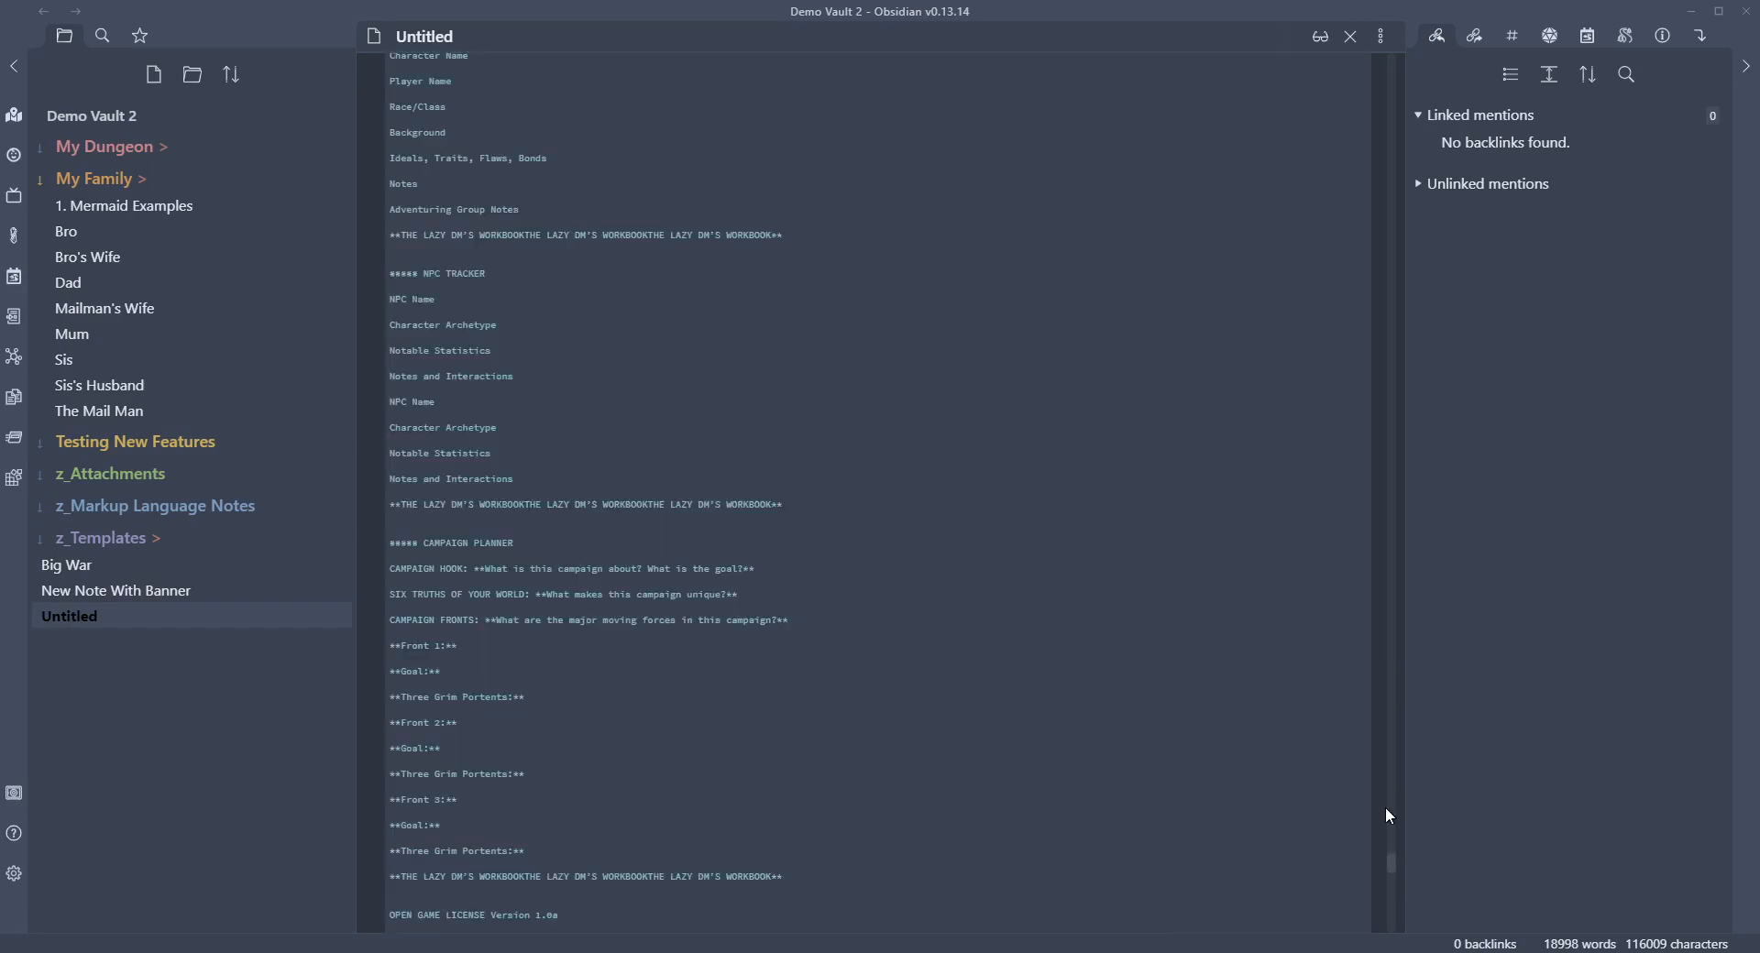
- Return to the start of the note and compare its reading view with its editing view
{"action": "left_click_drag", "start_coordinate": [1394, 871], "coordinate": [1377, 80]}
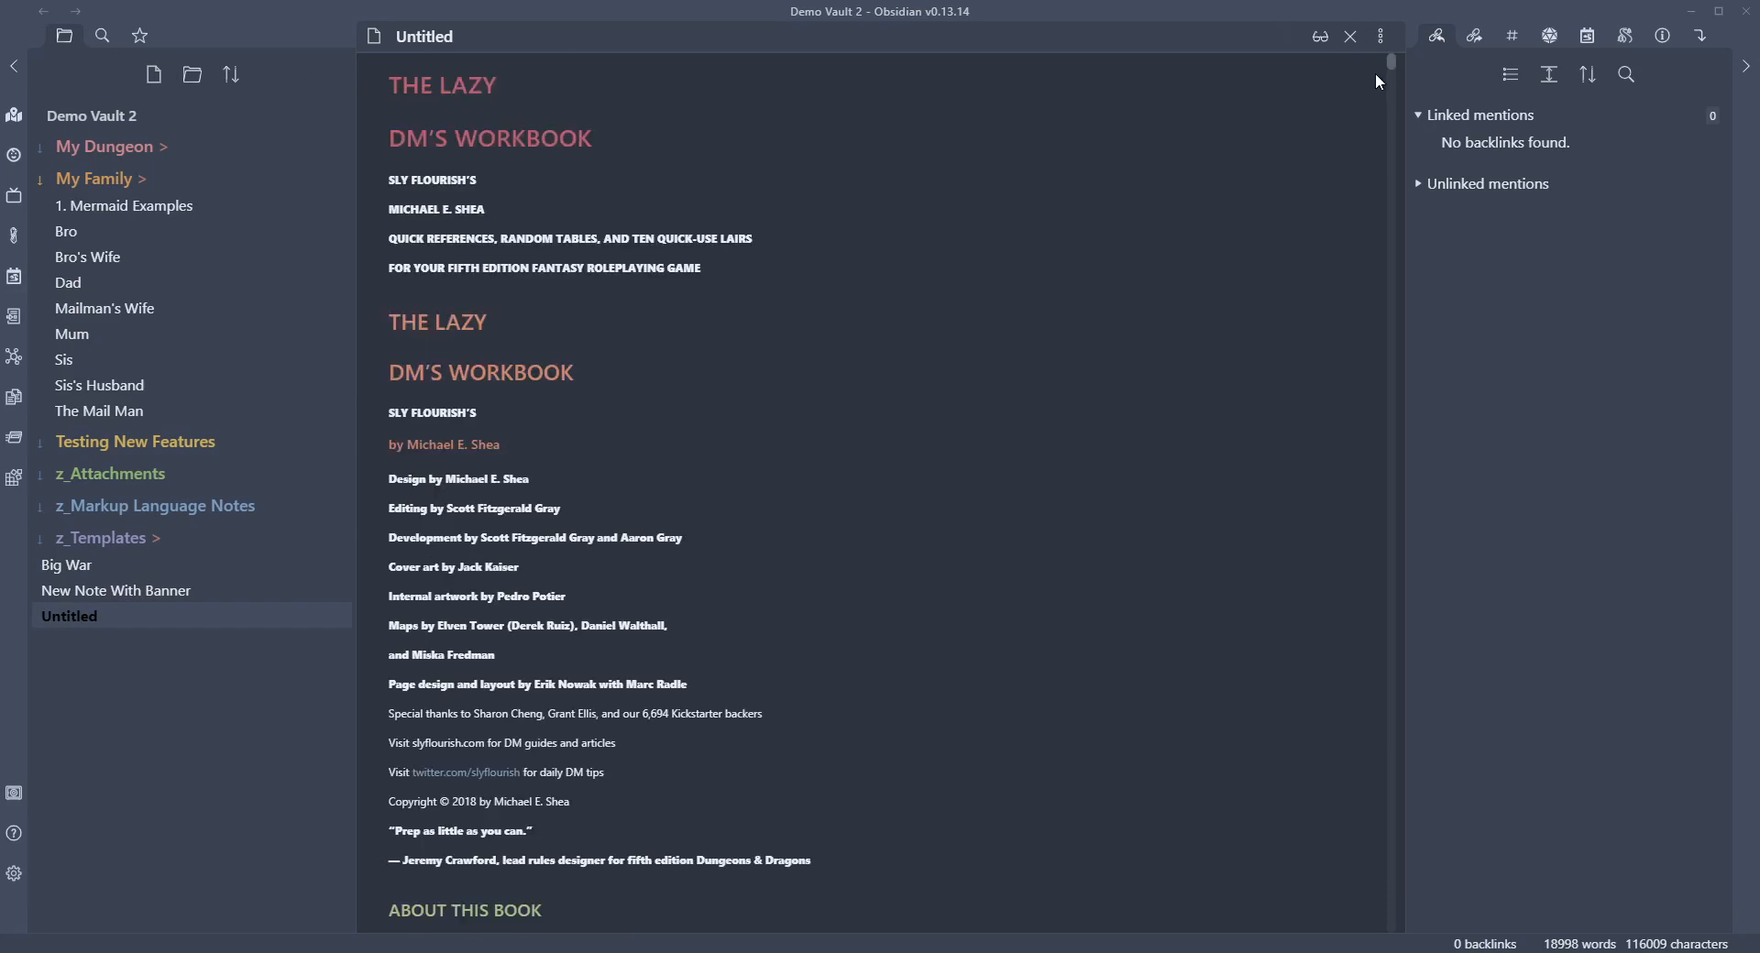
{"action": "left_click", "coordinate": [1311, 35]}
{"action": "left_click", "coordinate": [1319, 36]}
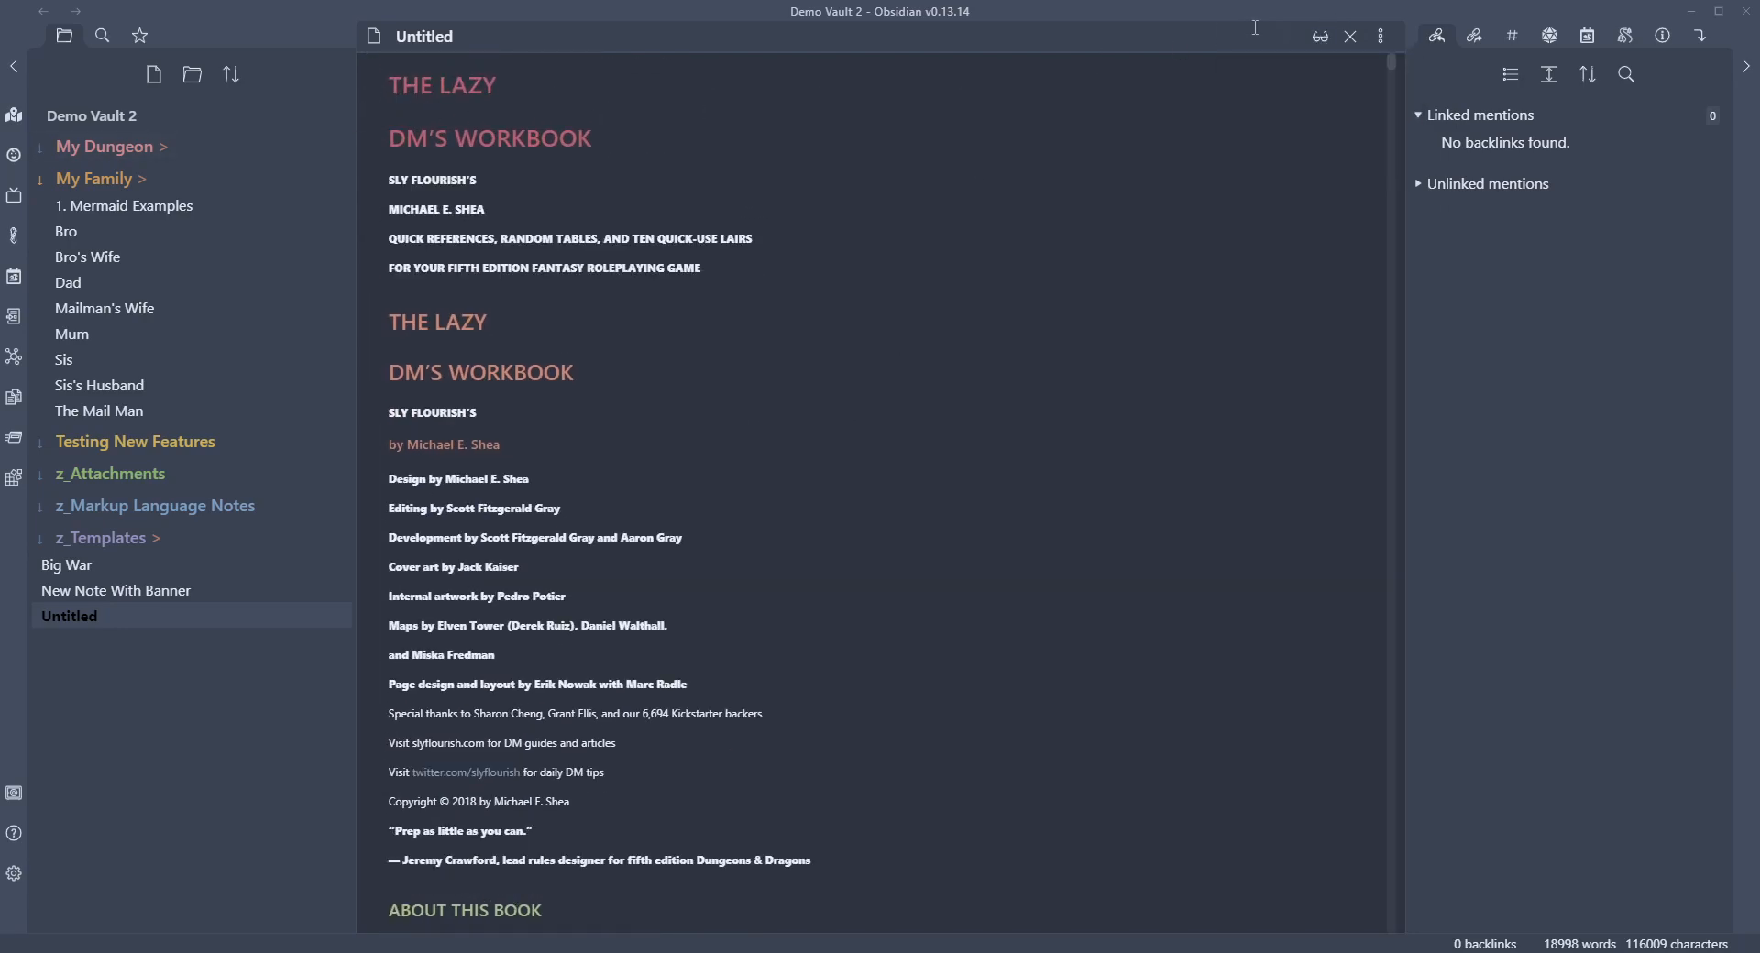
{"action": "left_click", "coordinate": [1320, 35]}
{"action": "left_click", "coordinate": [1321, 41]}
{"action": "left_click", "coordinate": [538, 133]}
{"action": "left_click", "coordinate": [439, 179]}
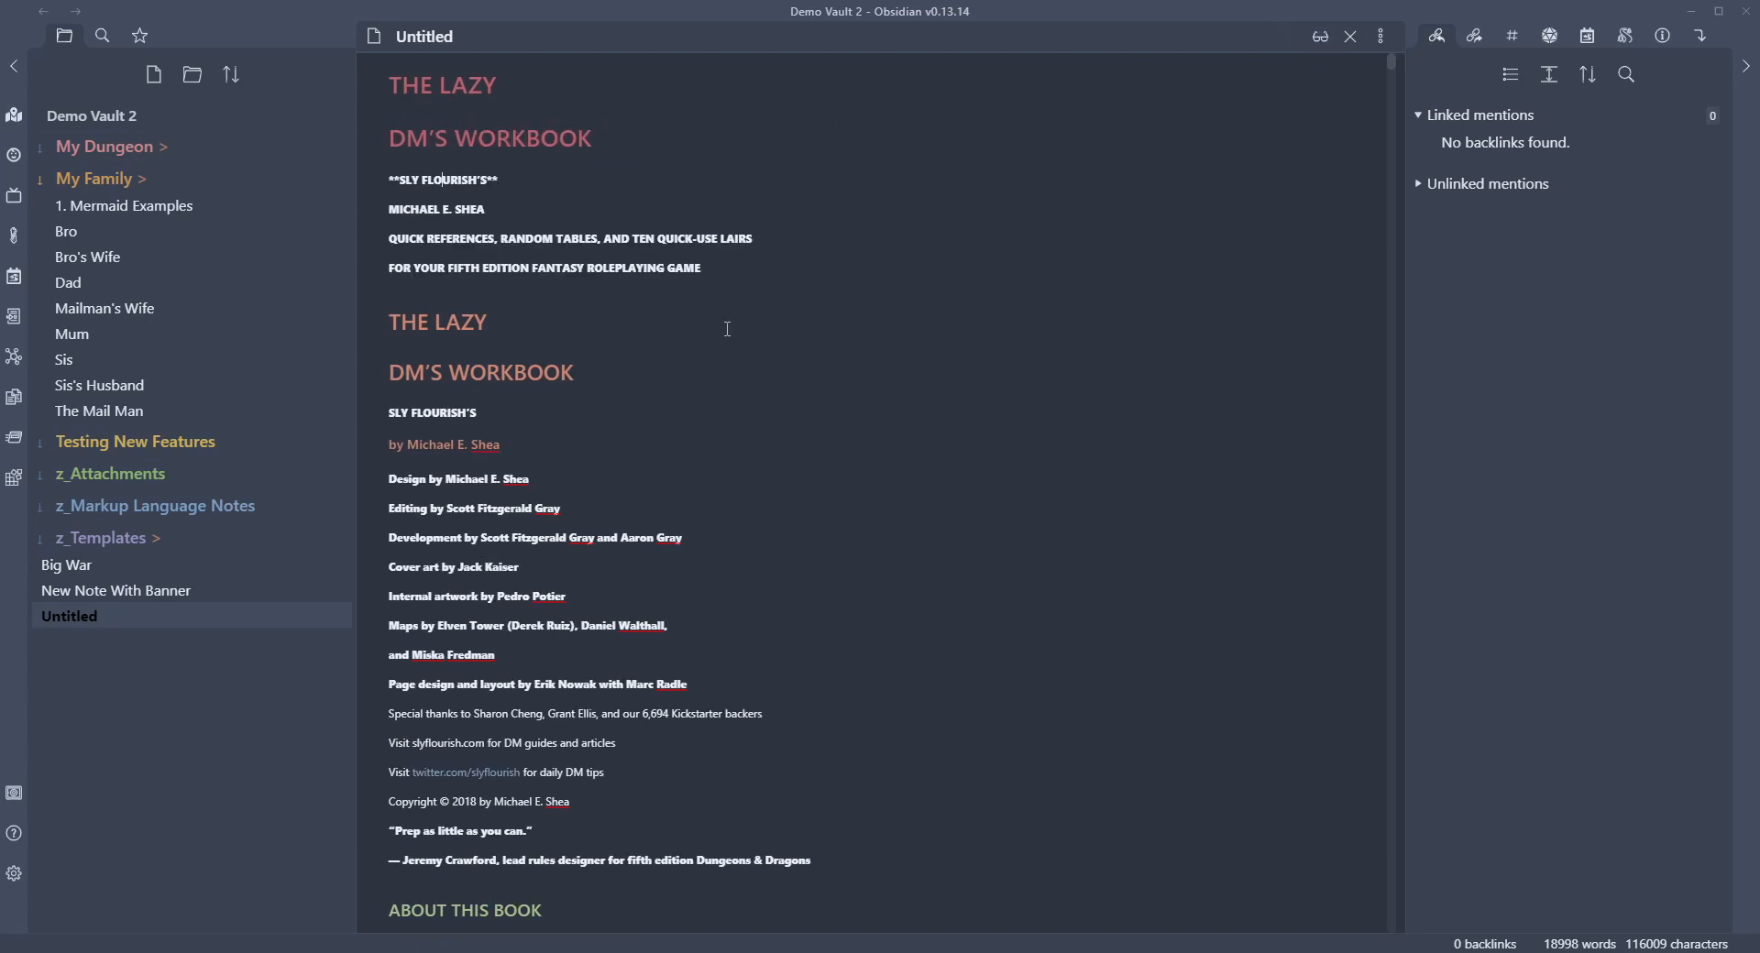
- Set the default editing mode to Source mode and the default new pane view to Editing view
{"action": "left_click", "coordinate": [14, 874]}
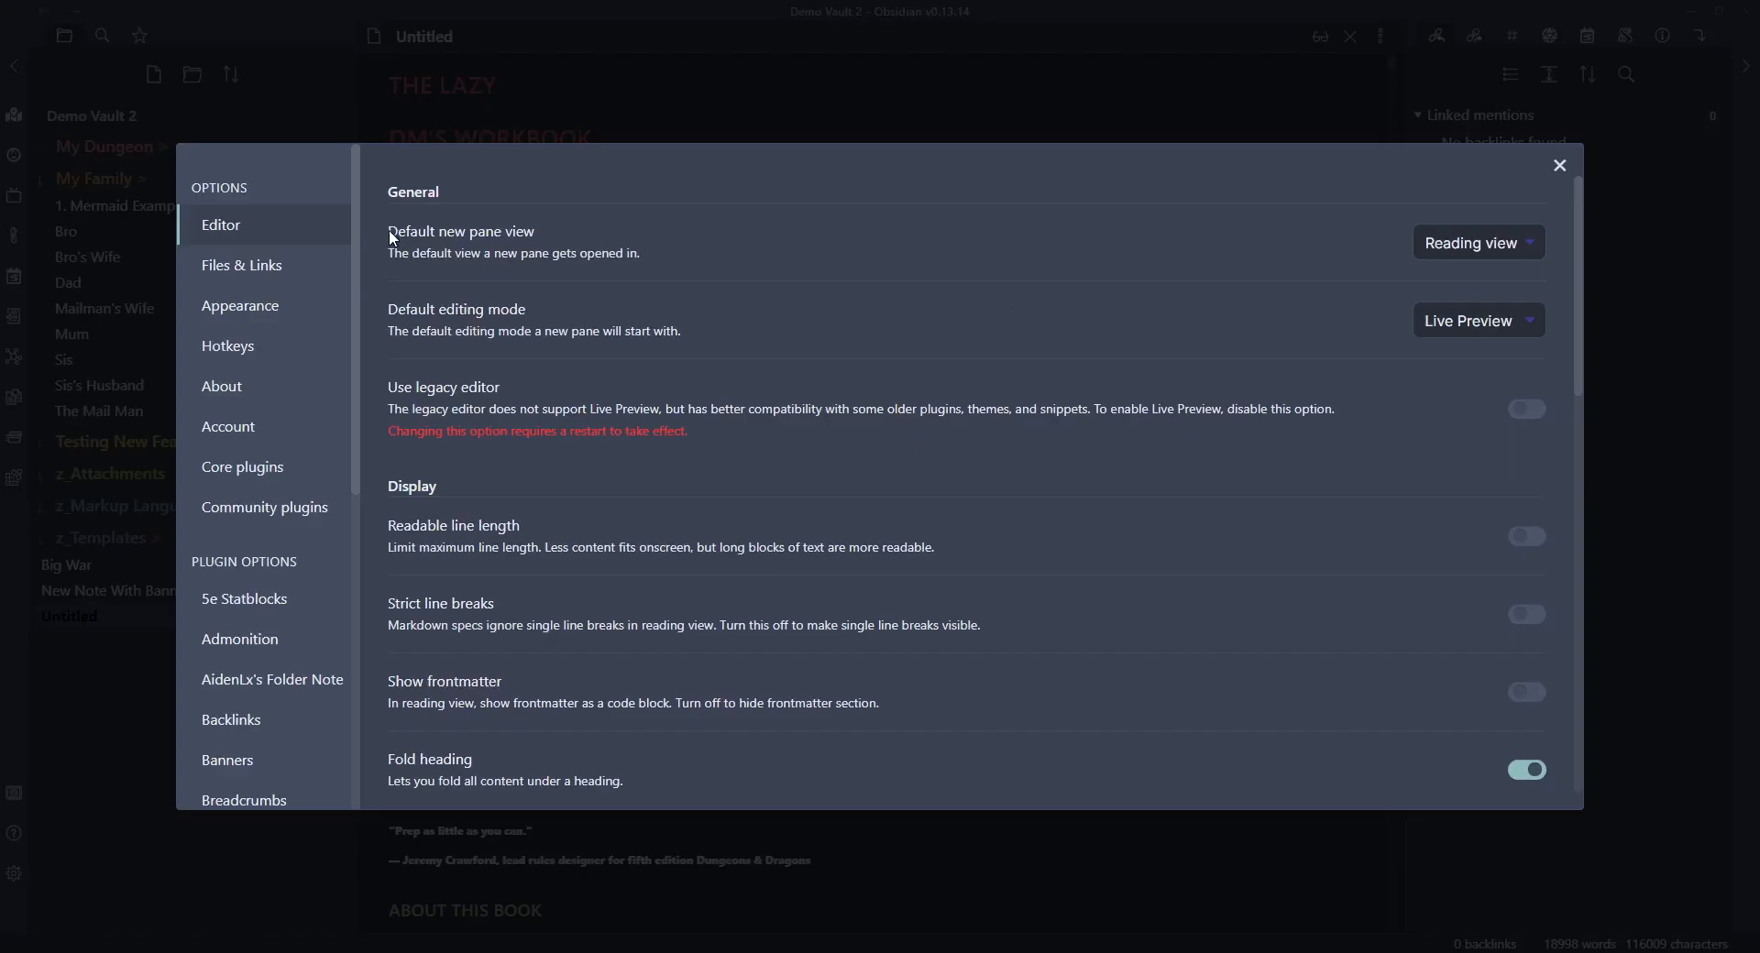
{"action": "left_click", "coordinate": [1476, 320]}
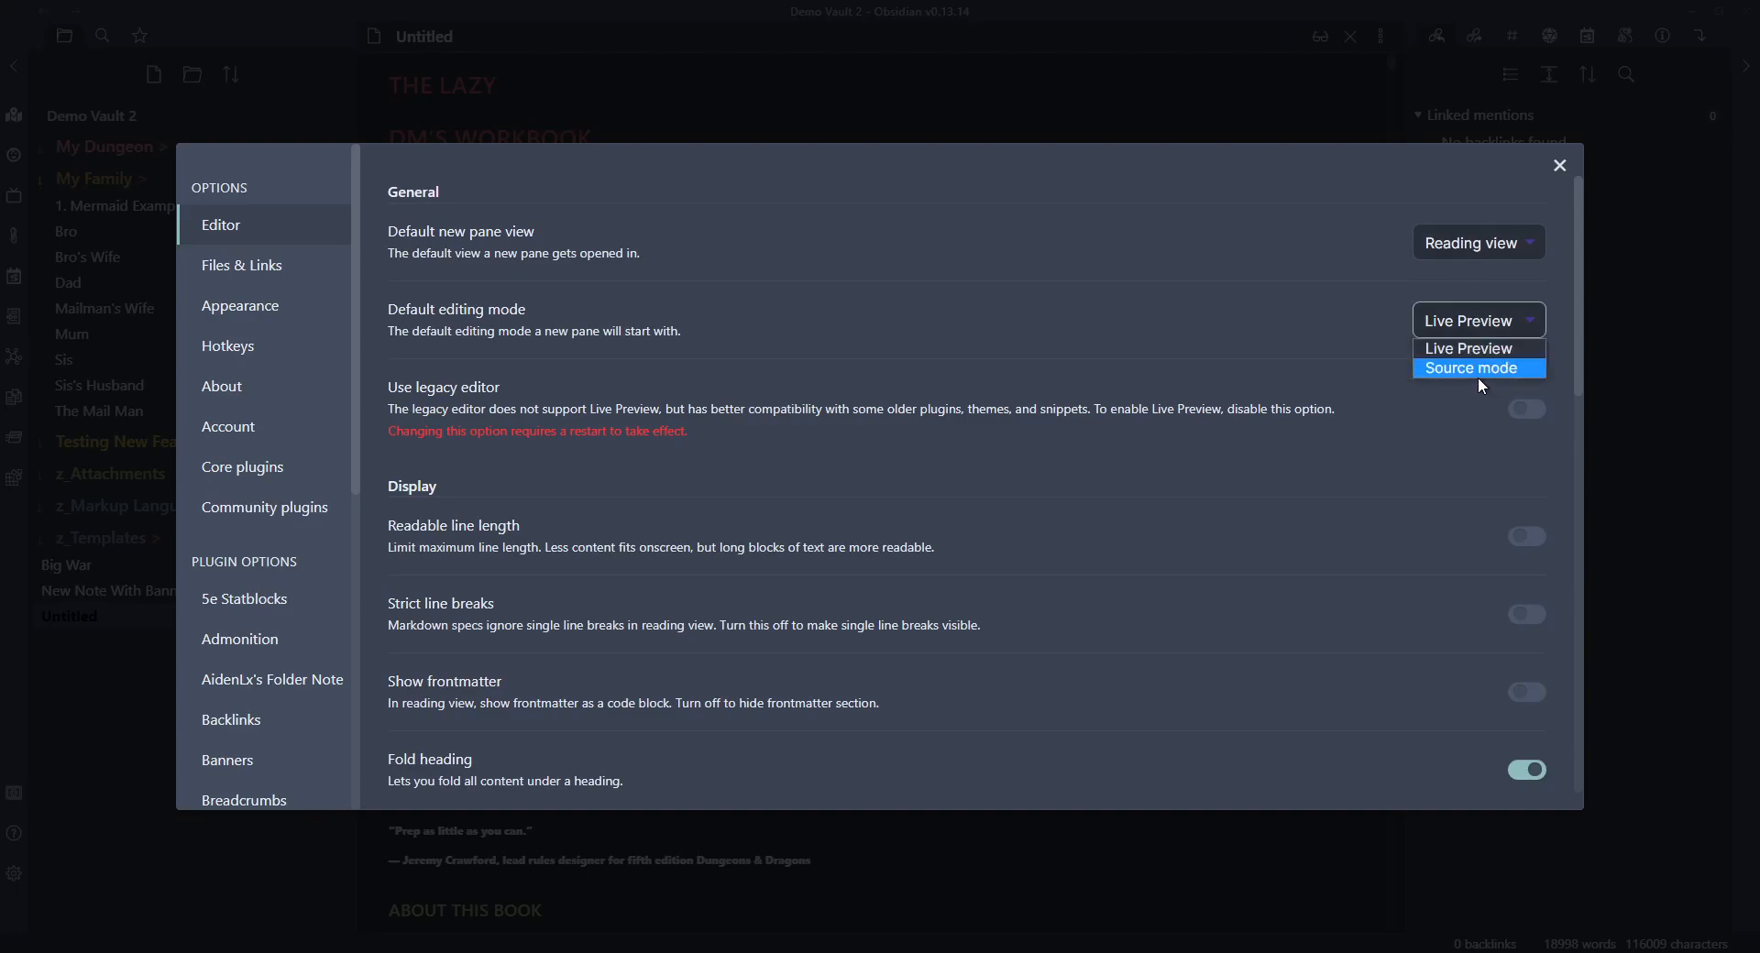
{"action": "left_click", "coordinate": [1467, 366]}
{"action": "left_click", "coordinate": [1477, 241]}
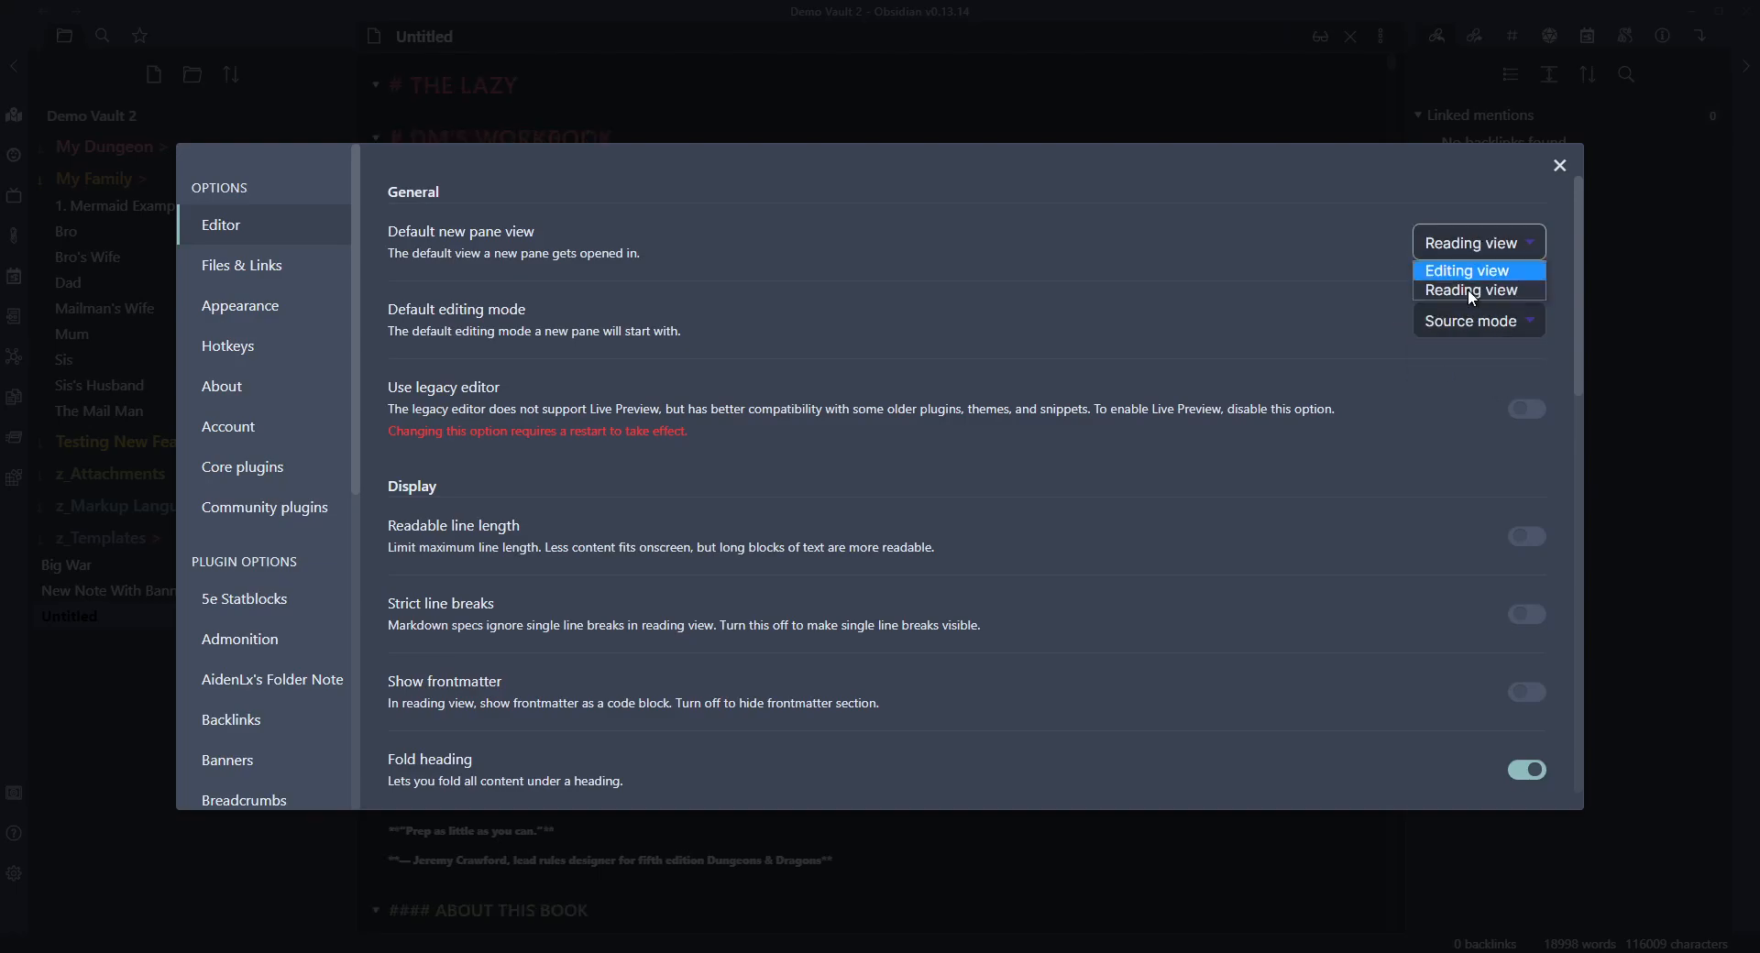
{"action": "left_click", "coordinate": [1468, 271]}
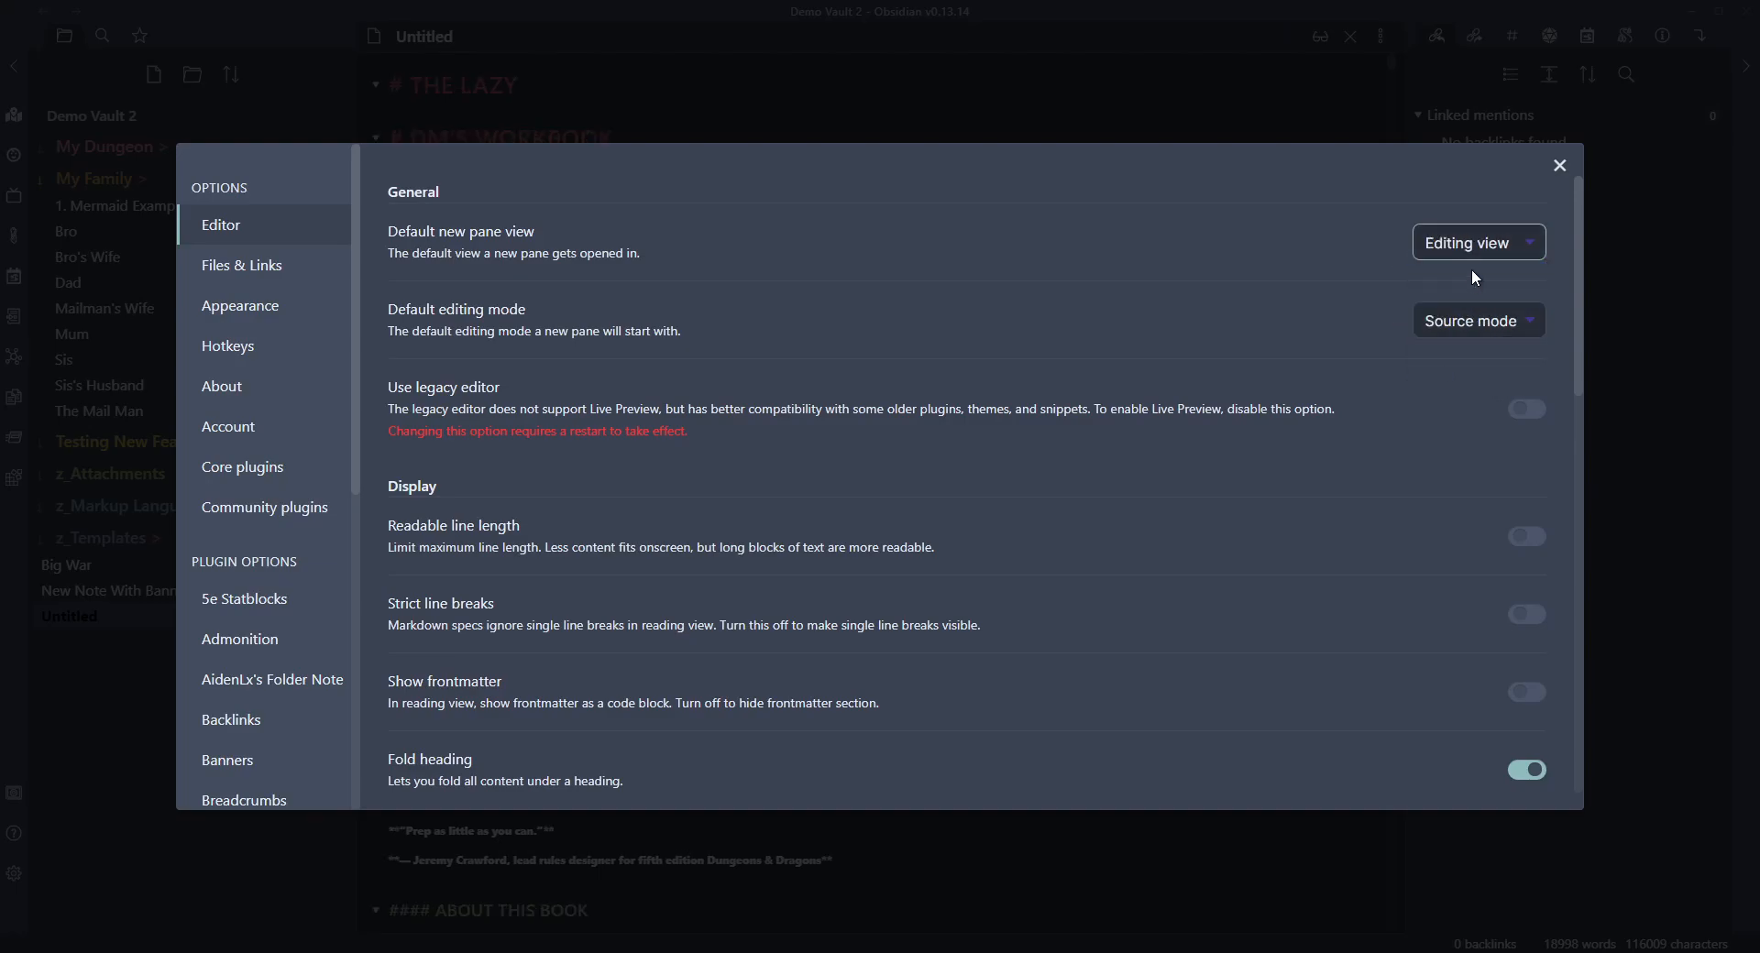
{"action": "left_click", "coordinate": [1559, 166]}
- Toggle the note's reading view and look through its Markdown source down to the d100 madness effect tables
{"action": "left_click", "coordinate": [1325, 33]}
{"action": "left_click", "coordinate": [1325, 33]}
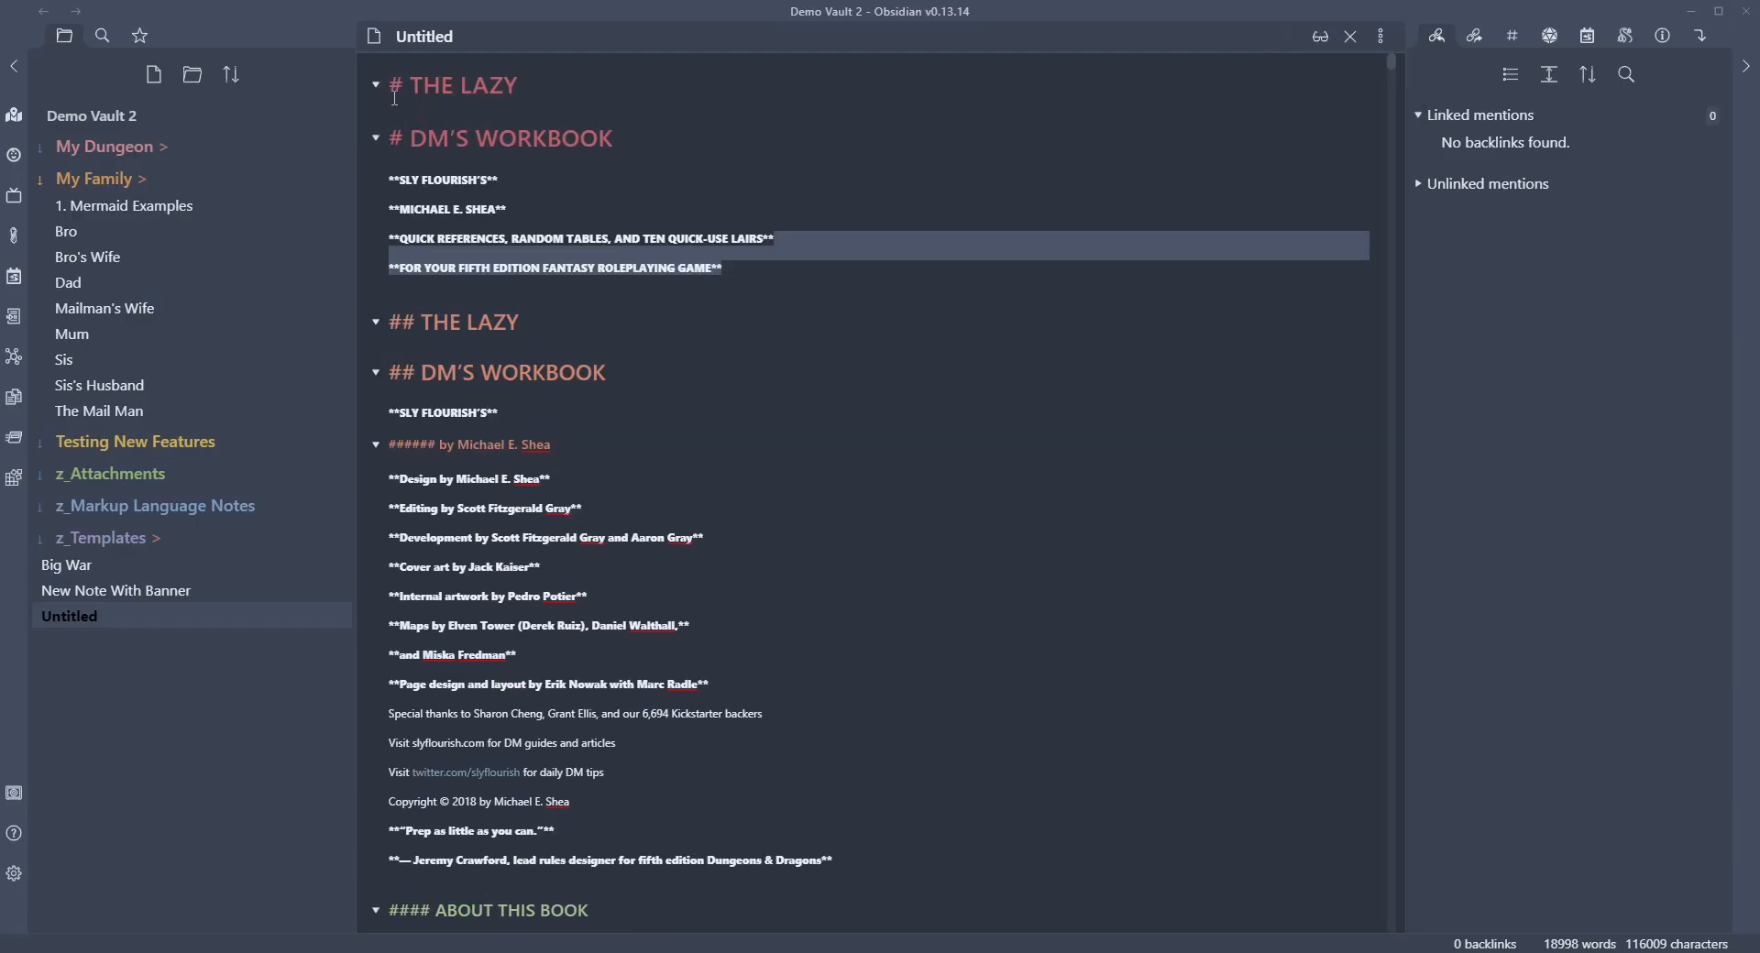
{"action": "scroll", "coordinate": [879, 441], "scroll_direction": "down", "scroll_amount": 10}
{"action": "scroll", "coordinate": [879, 441], "scroll_direction": "down", "scroll_amount": 15}
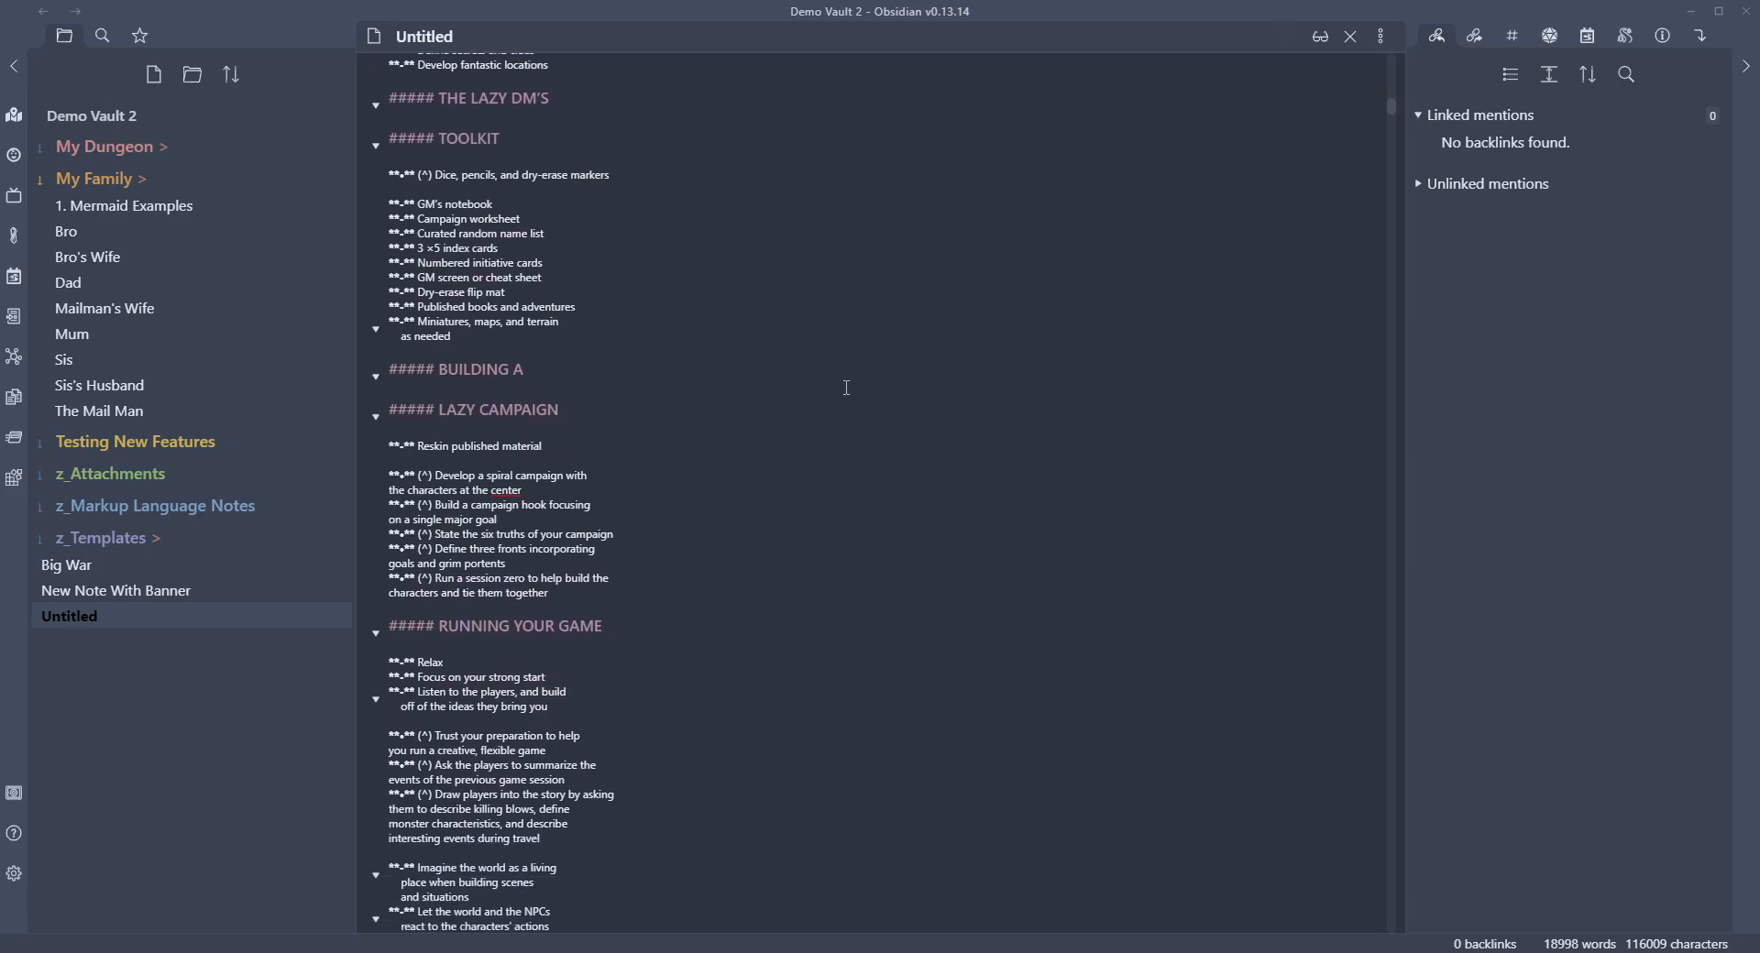
{"action": "scroll", "coordinate": [825, 370], "scroll_direction": "down", "scroll_amount": 15}
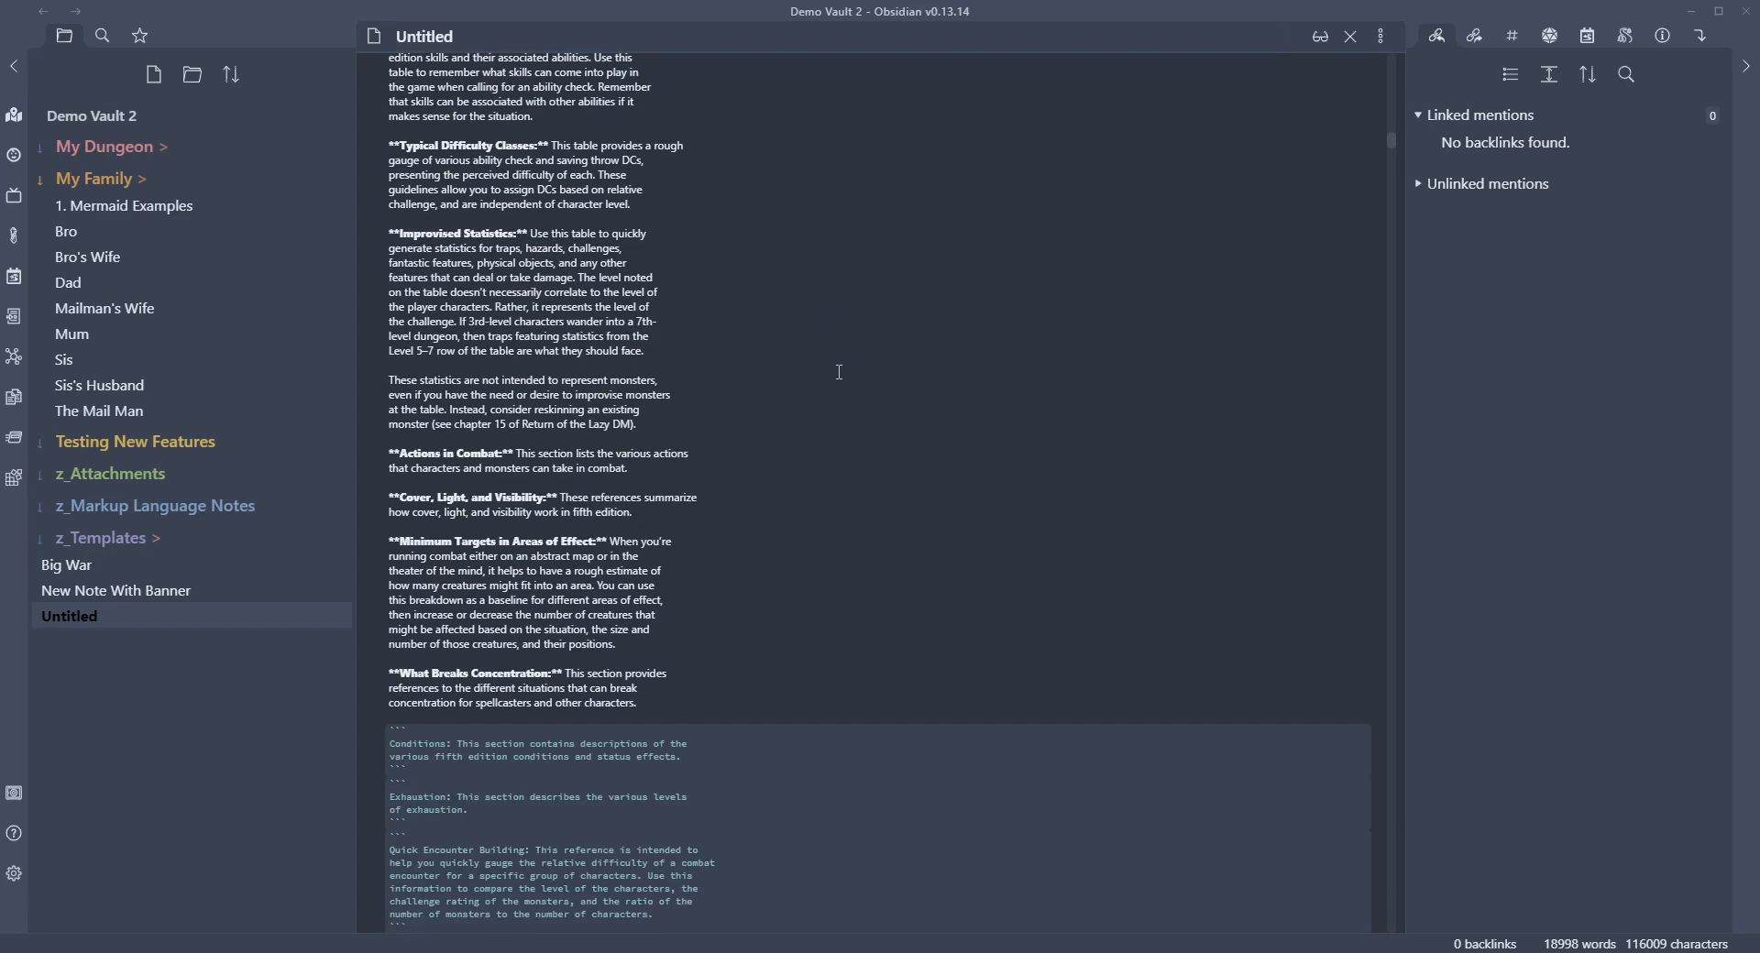
{"action": "scroll", "coordinate": [851, 369], "scroll_direction": "down", "scroll_amount": 15}
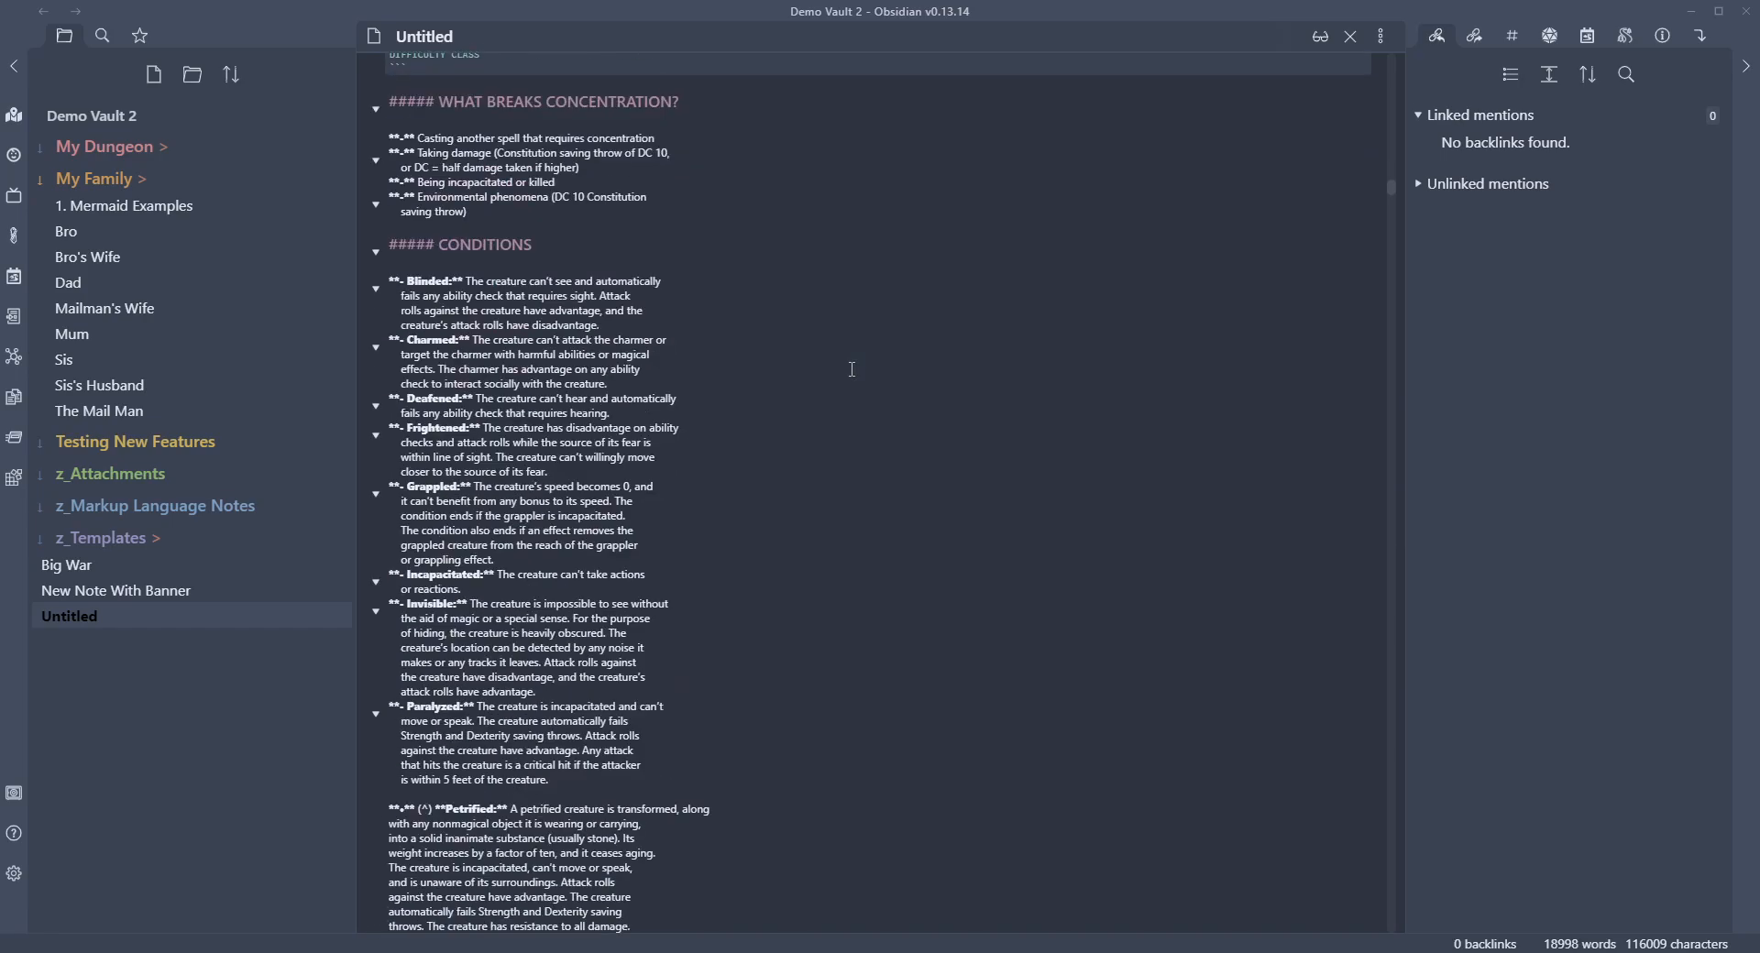
{"action": "scroll", "coordinate": [852, 369], "scroll_direction": "down", "scroll_amount": 15}
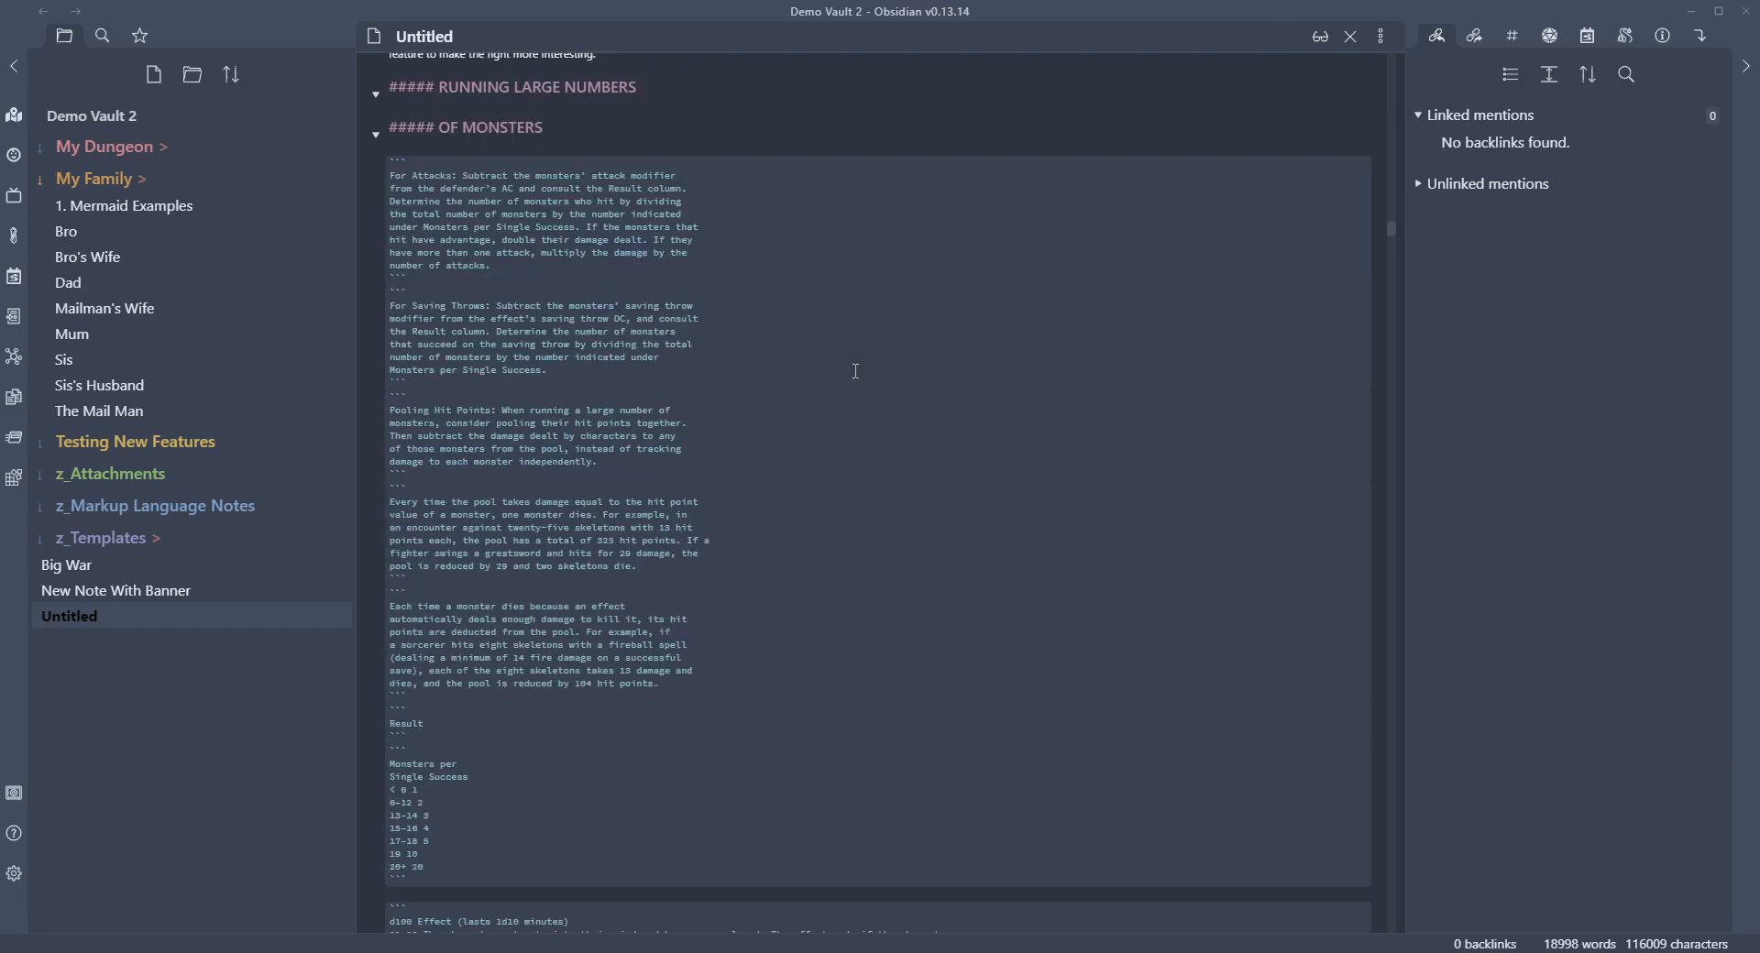
{"action": "scroll", "coordinate": [494, 171], "scroll_direction": "up", "scroll_amount": 3}
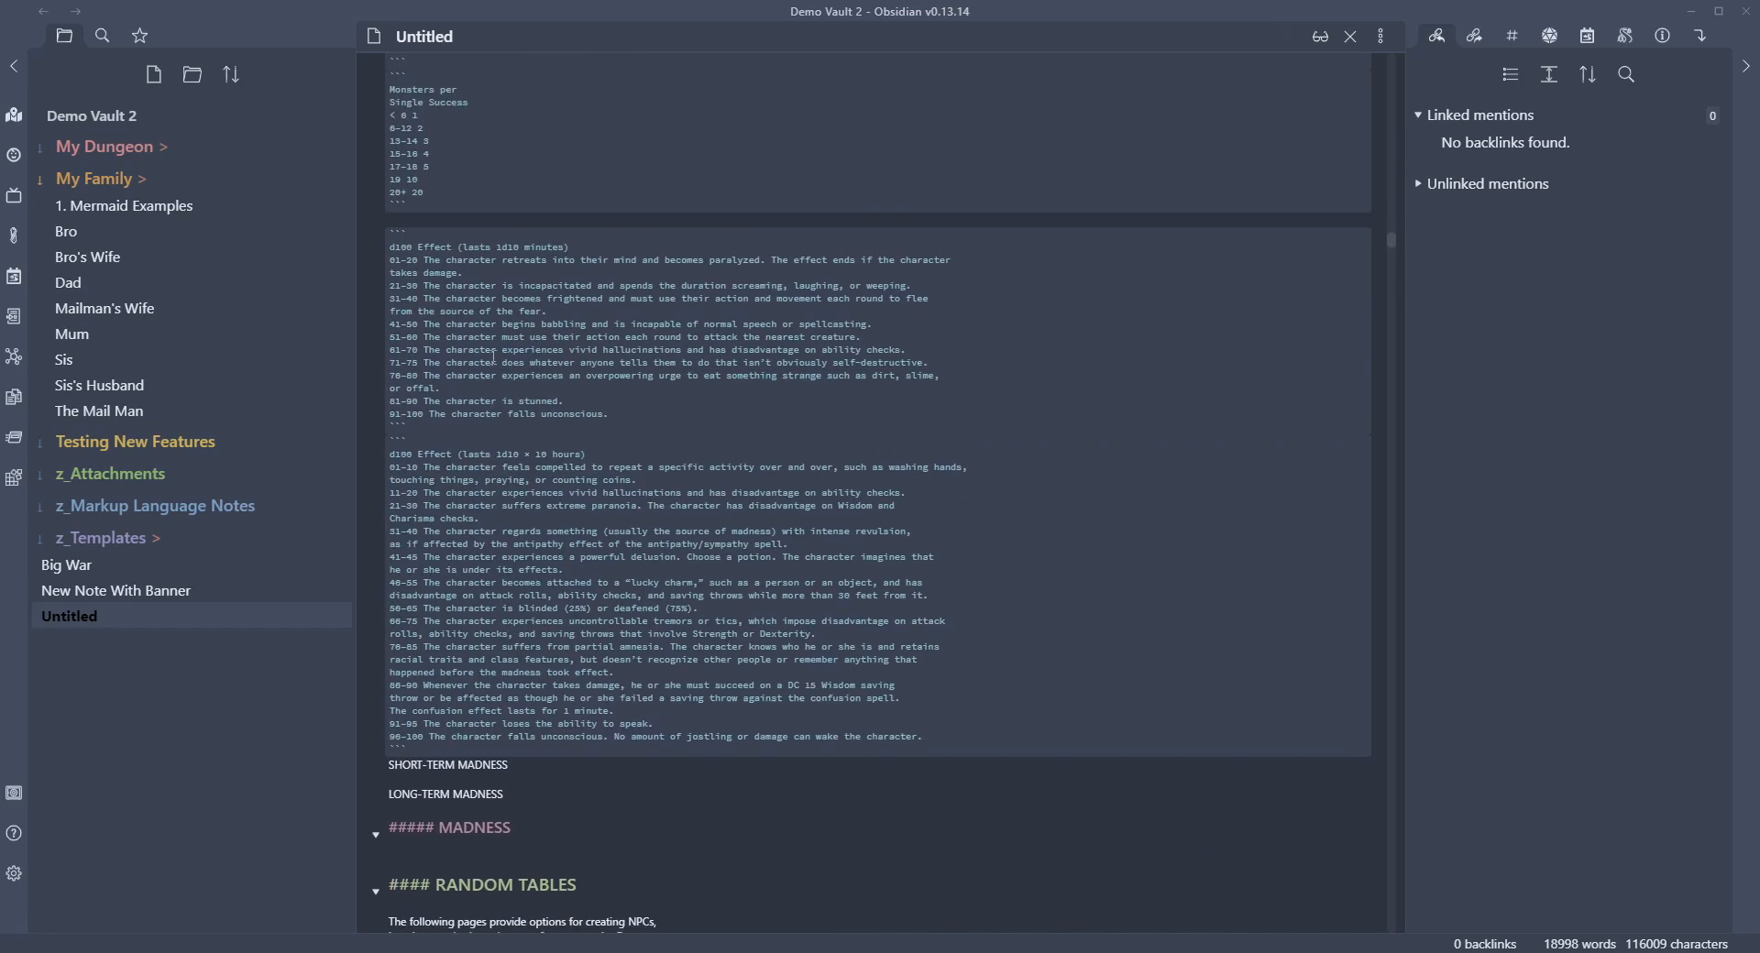
- Insert blank lines between the code blocks of the 1d10 minutes and 1d10 × 10 hours madness tables
{"action": "left_click_drag", "start_coordinate": [415, 543], "coordinate": [434, 538]}
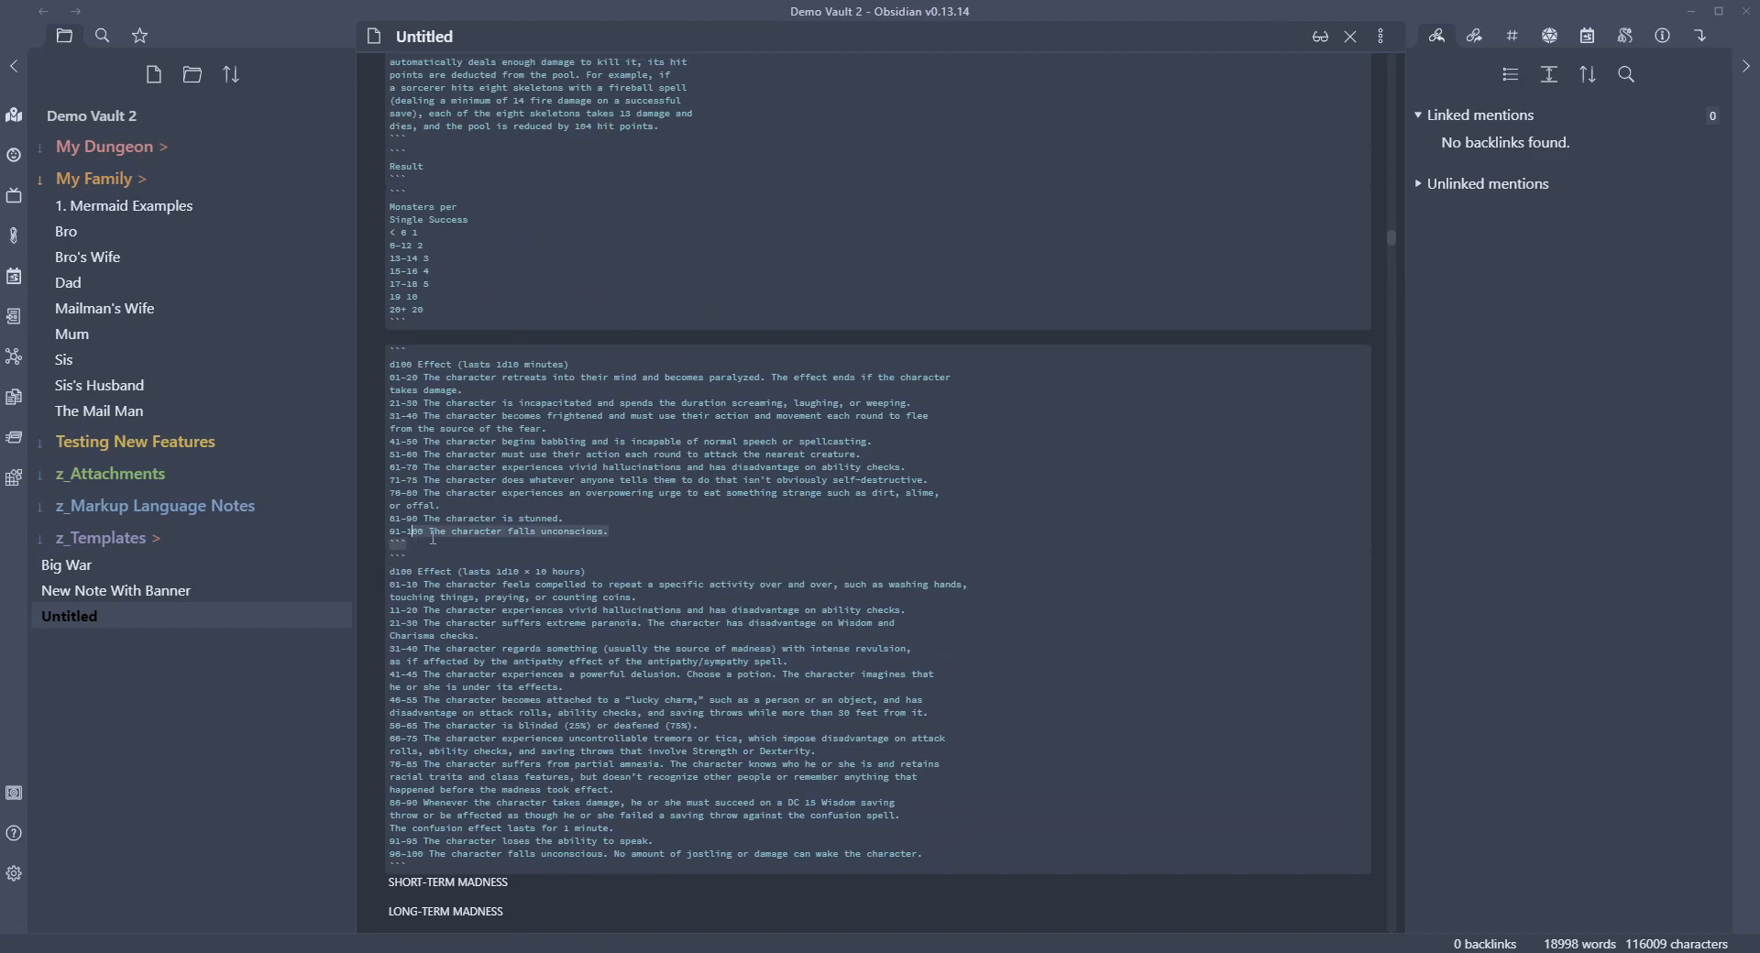
{"action": "left_click", "coordinate": [433, 538]}
{"action": "key", "text": "Return"}
{"action": "key", "text": "Return"}
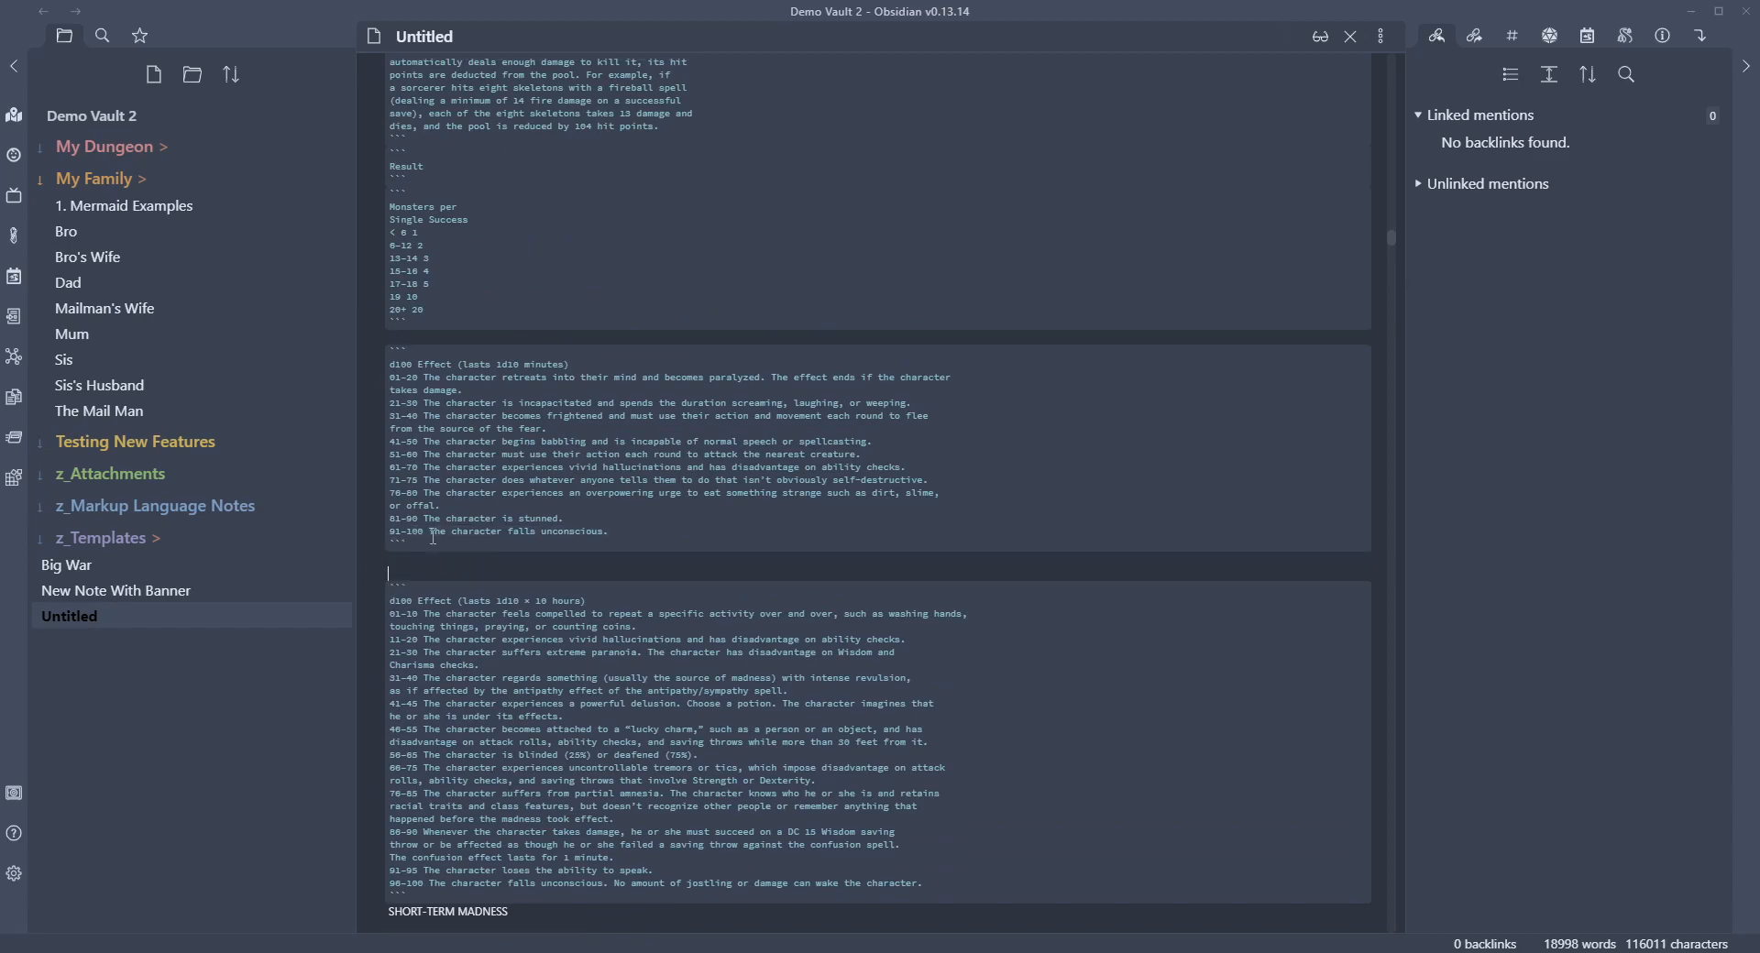
- Join the wrapped lines in the "lasts 1d10 minutes" madness table so each entry occupies a single line
{"action": "left_click_drag", "start_coordinate": [434, 541], "coordinate": [362, 542]}
{"action": "left_click_drag", "start_coordinate": [405, 354], "coordinate": [372, 349]}
{"action": "left_click_drag", "start_coordinate": [632, 531], "coordinate": [366, 363]}
{"action": "left_click", "coordinate": [811, 420]}
{"action": "left_click_drag", "start_coordinate": [605, 539], "coordinate": [367, 365]}
{"action": "left_click", "coordinate": [670, 441]}
{"action": "key", "text": "Delete"}
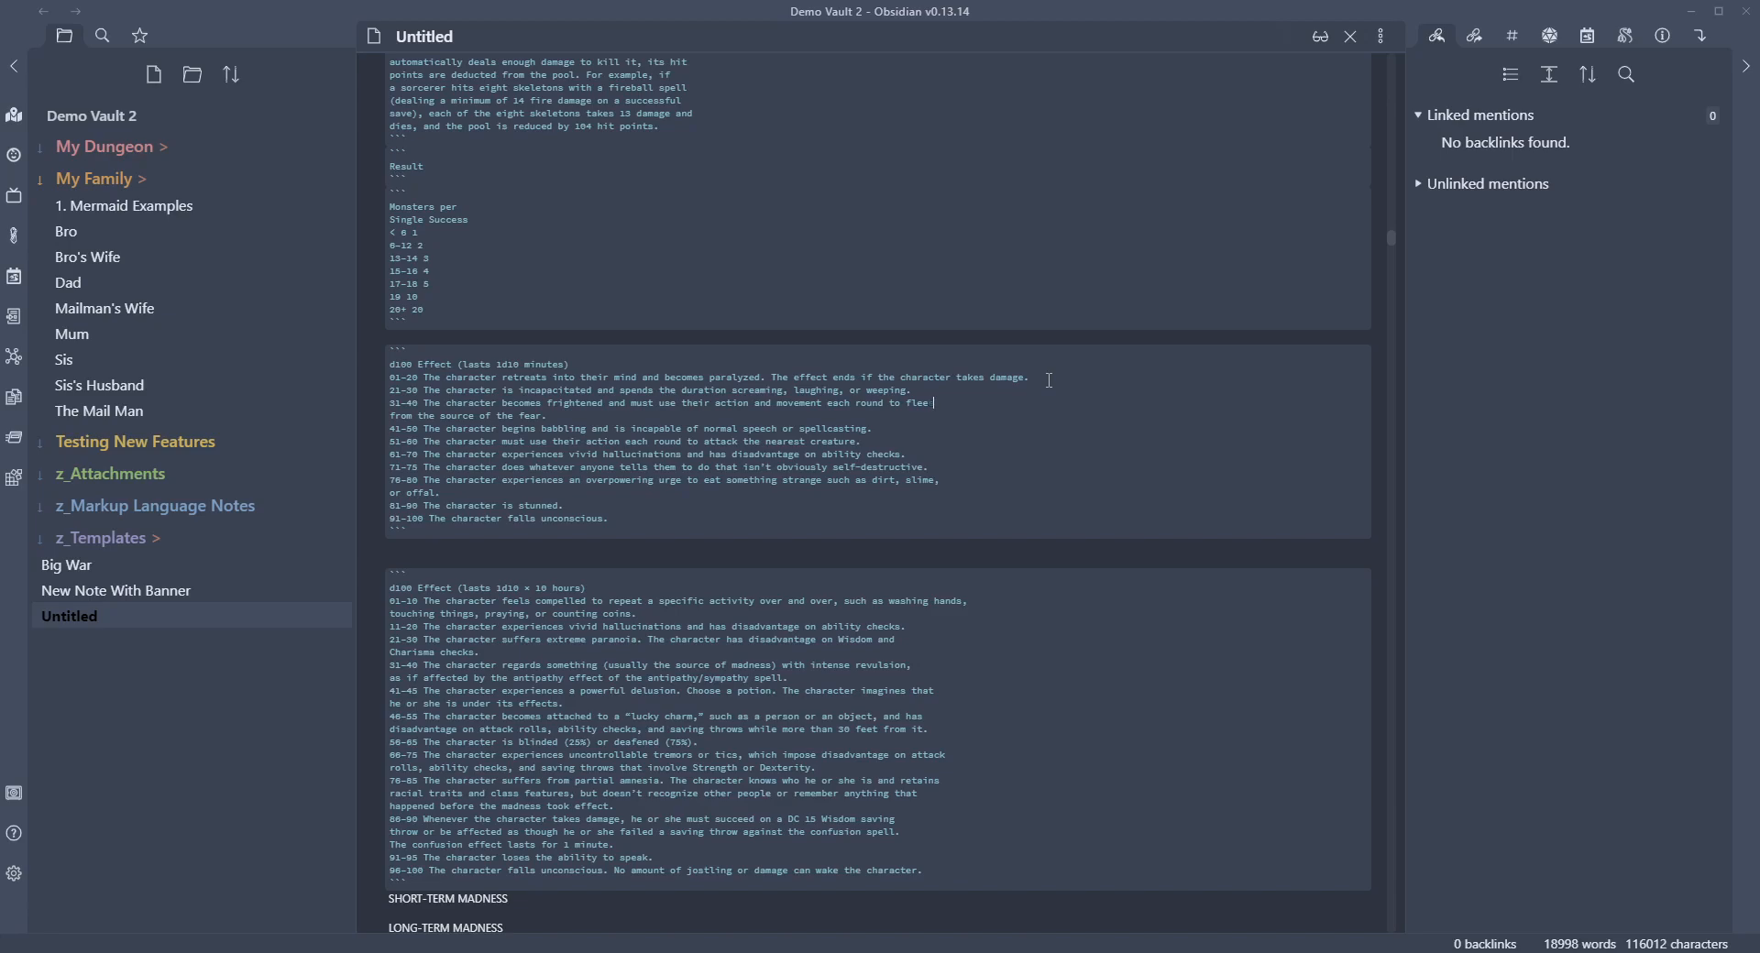
{"action": "key", "text": "Delete"}
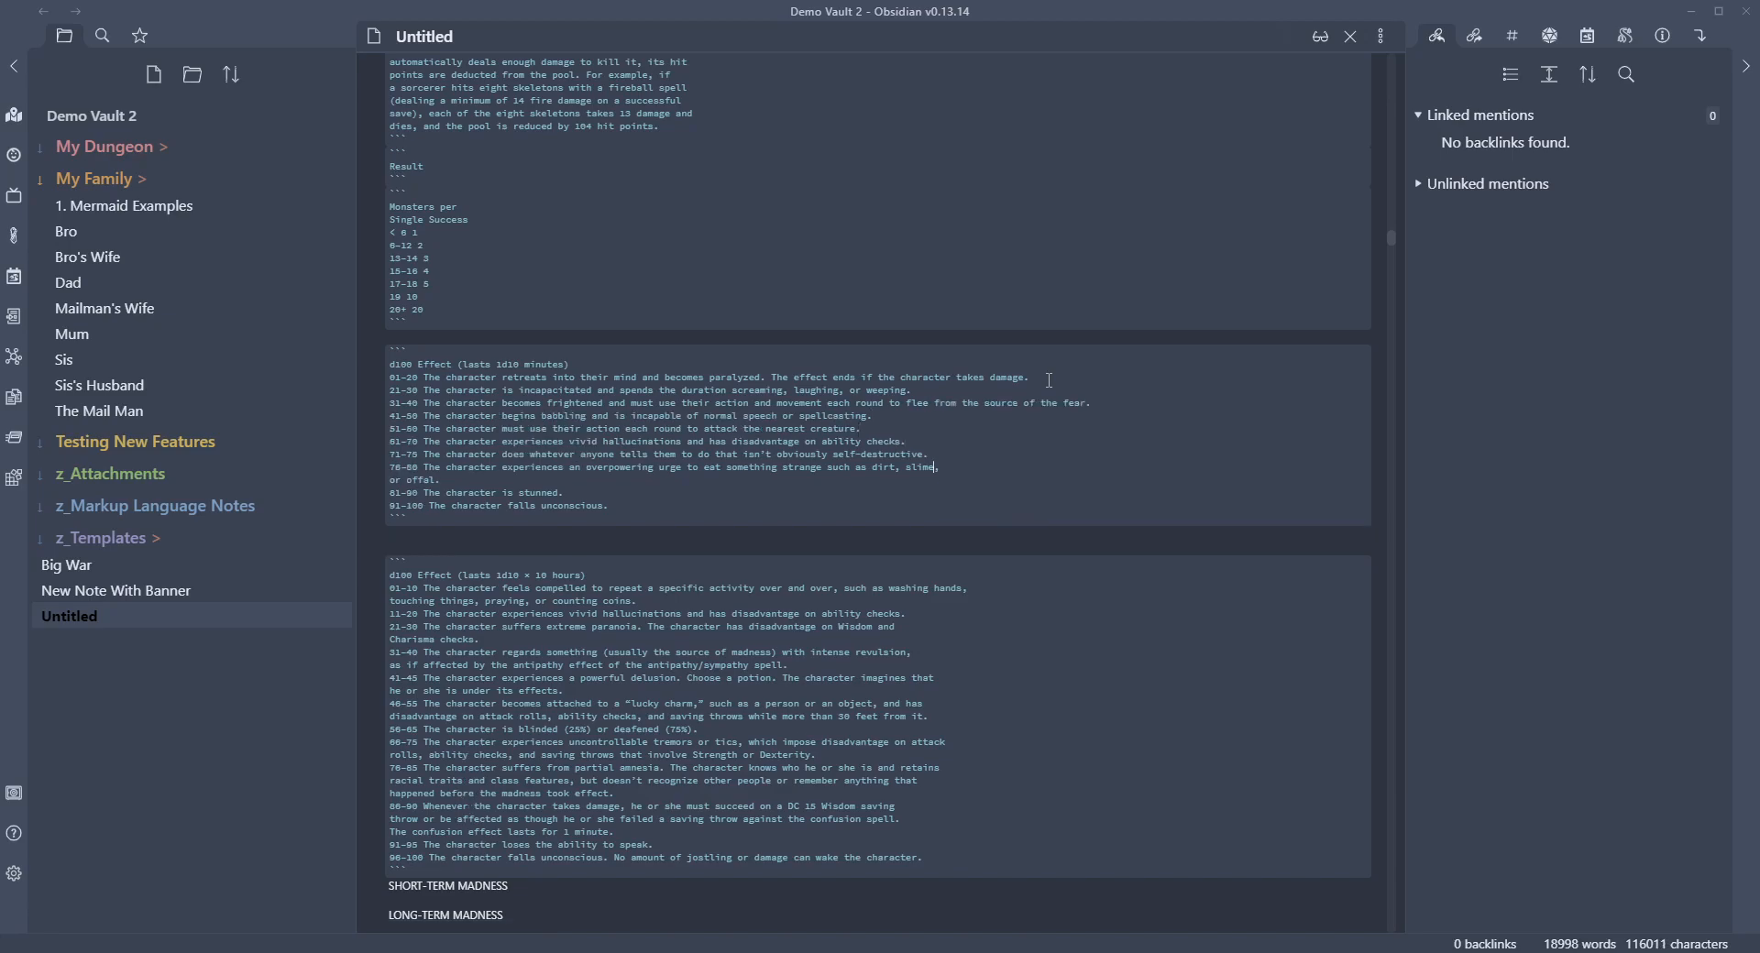
{"action": "key", "text": "Delete"}
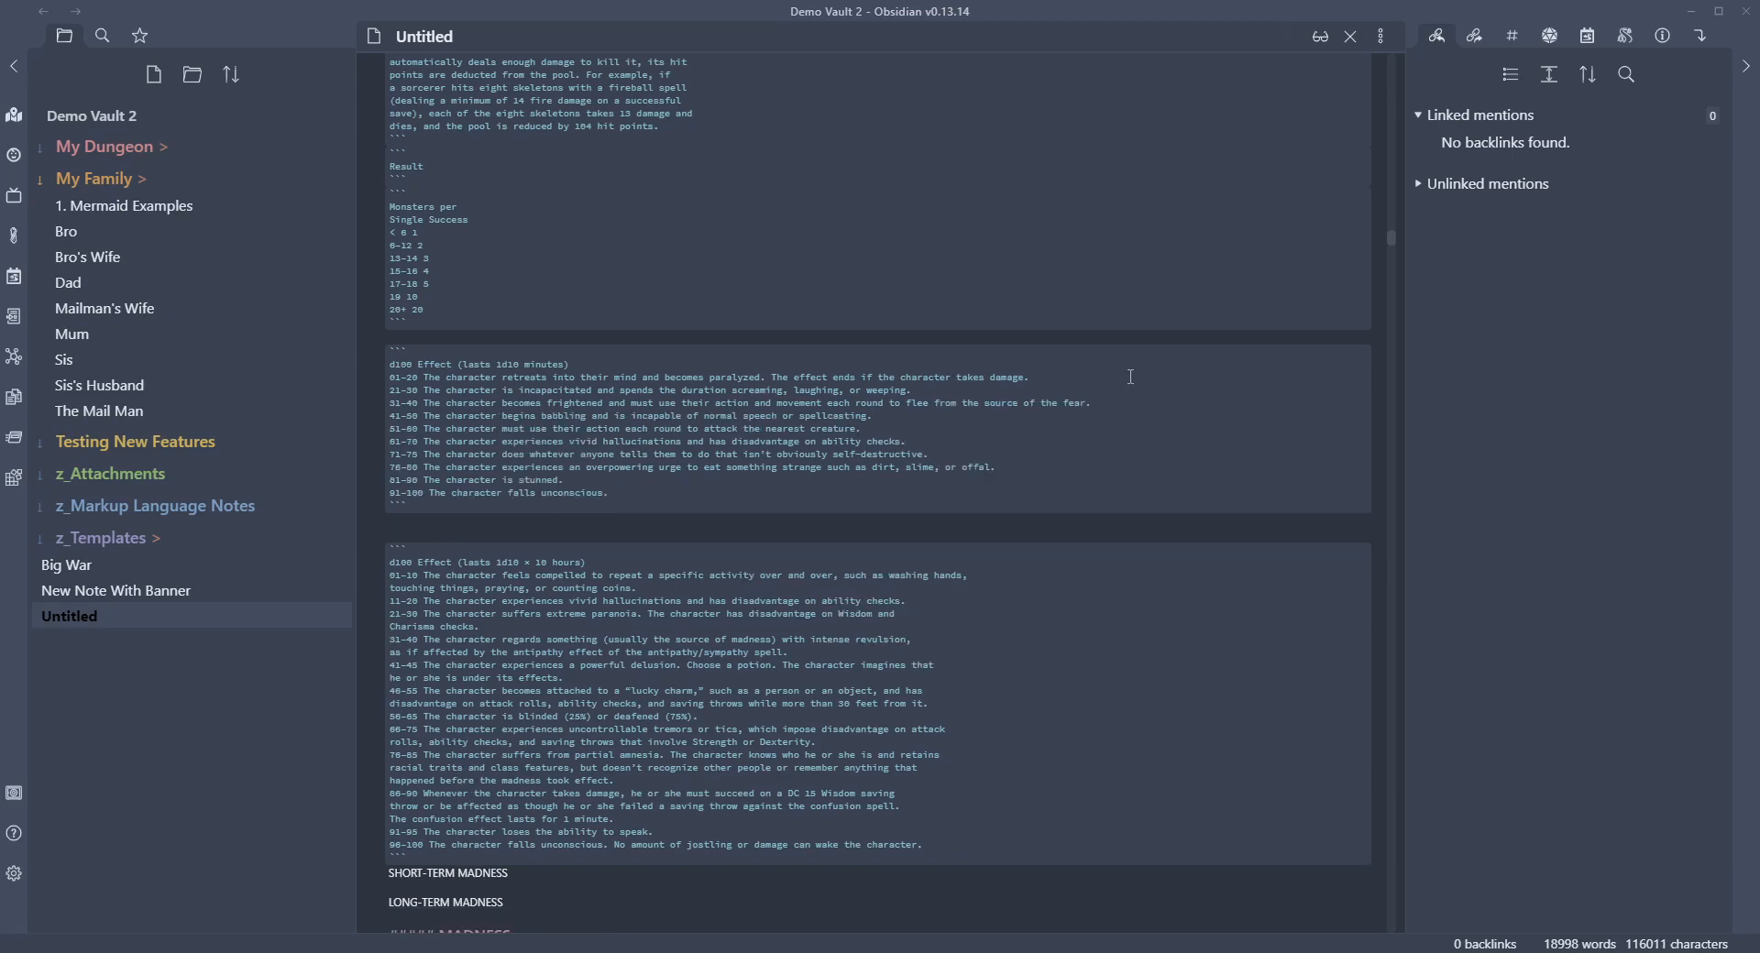
- Join the wrapped lines in the "lasts 1d10 × 10 hours" madness table so each entry occupies a single line
{"action": "left_click_drag", "start_coordinate": [1009, 465], "coordinate": [974, 429]}
{"action": "left_click", "coordinate": [975, 427]}
{"action": "key", "text": "Delete"}
{"action": "key", "text": "Delete"}
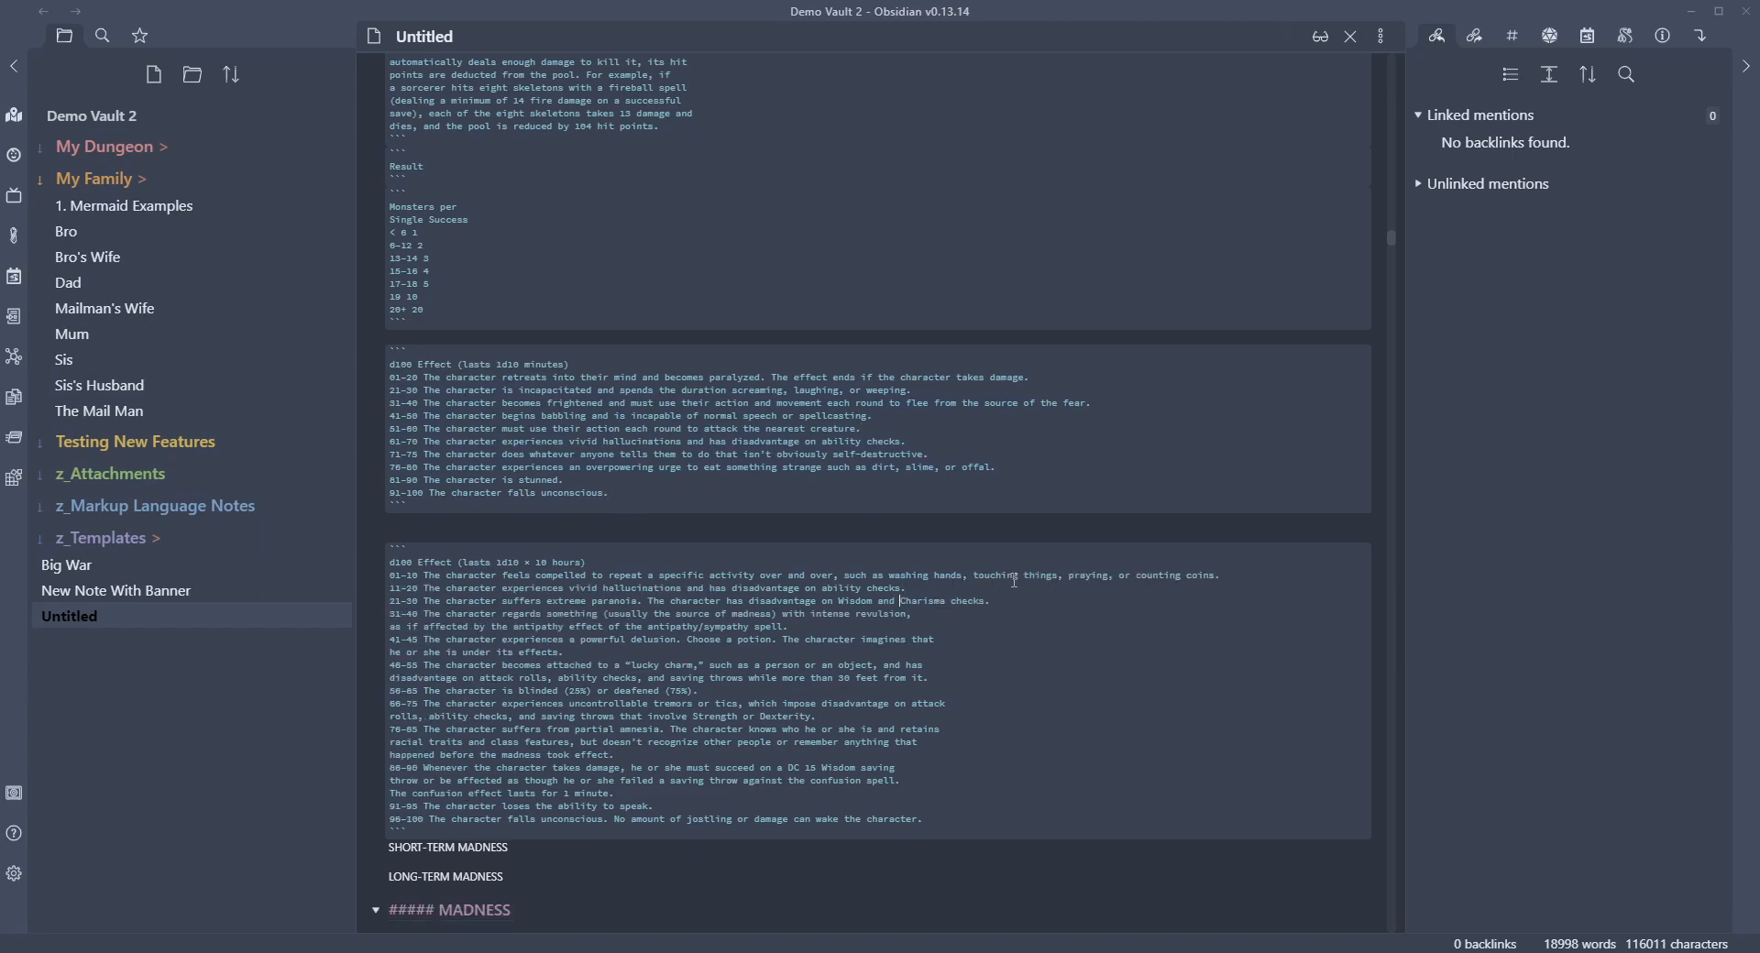
{"action": "key", "text": "Delete"}
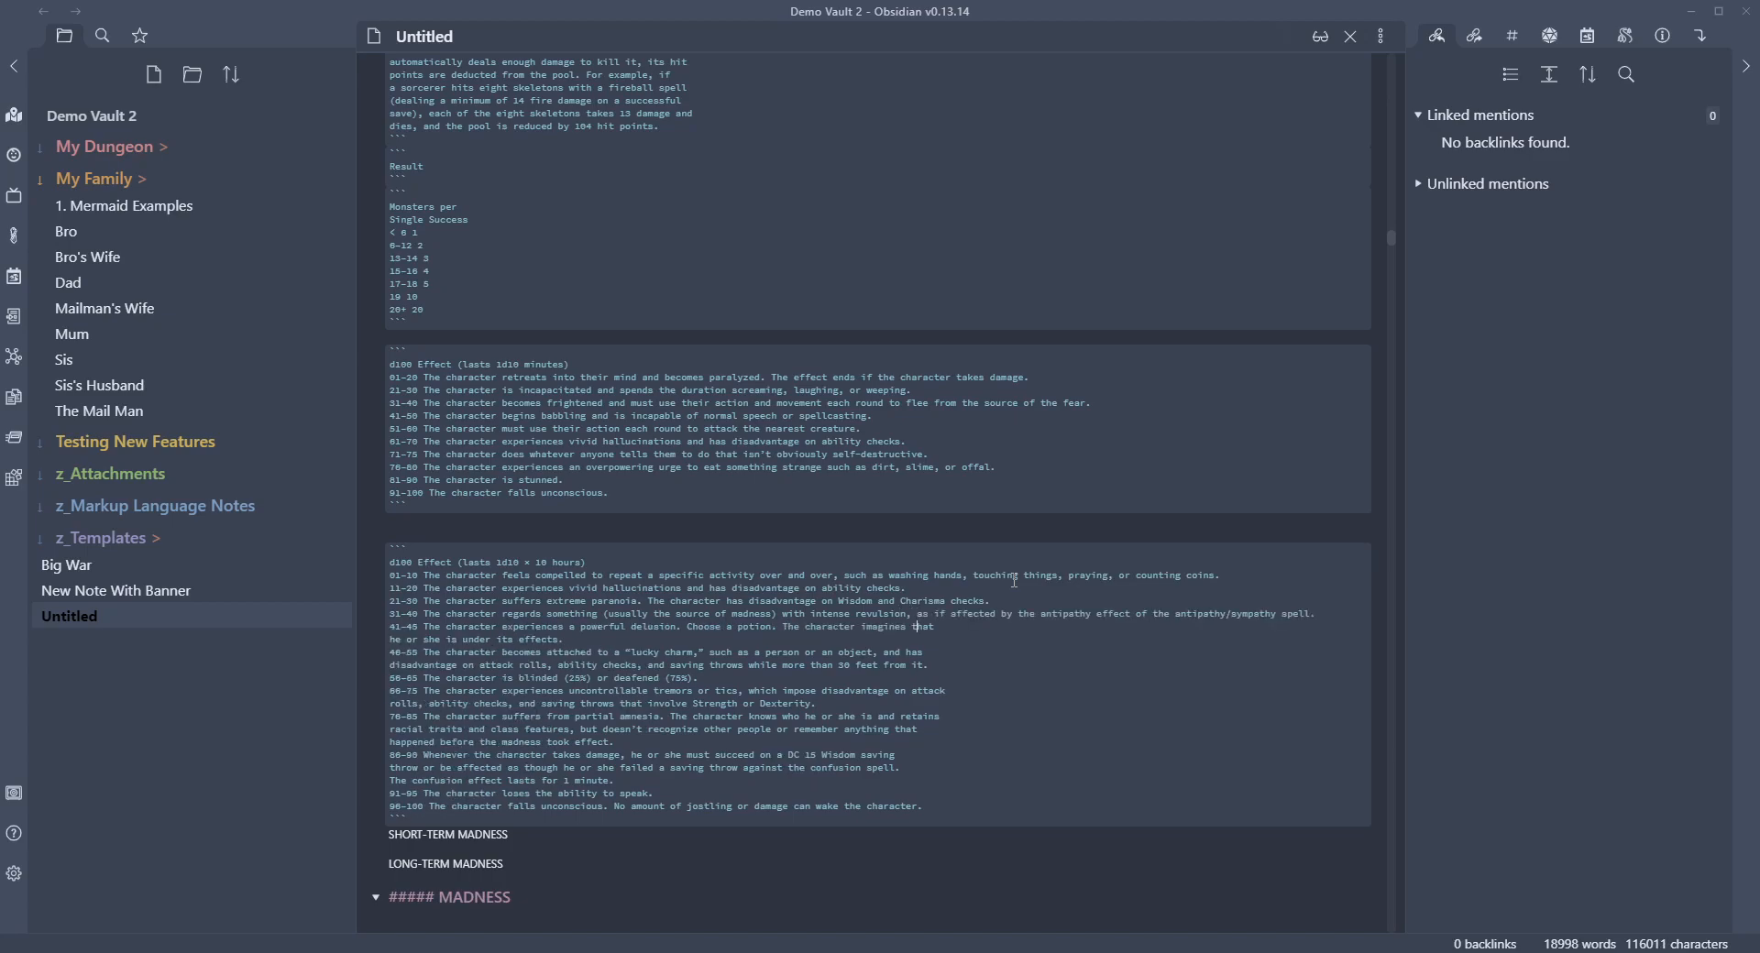
{"action": "key", "text": "Delete"}
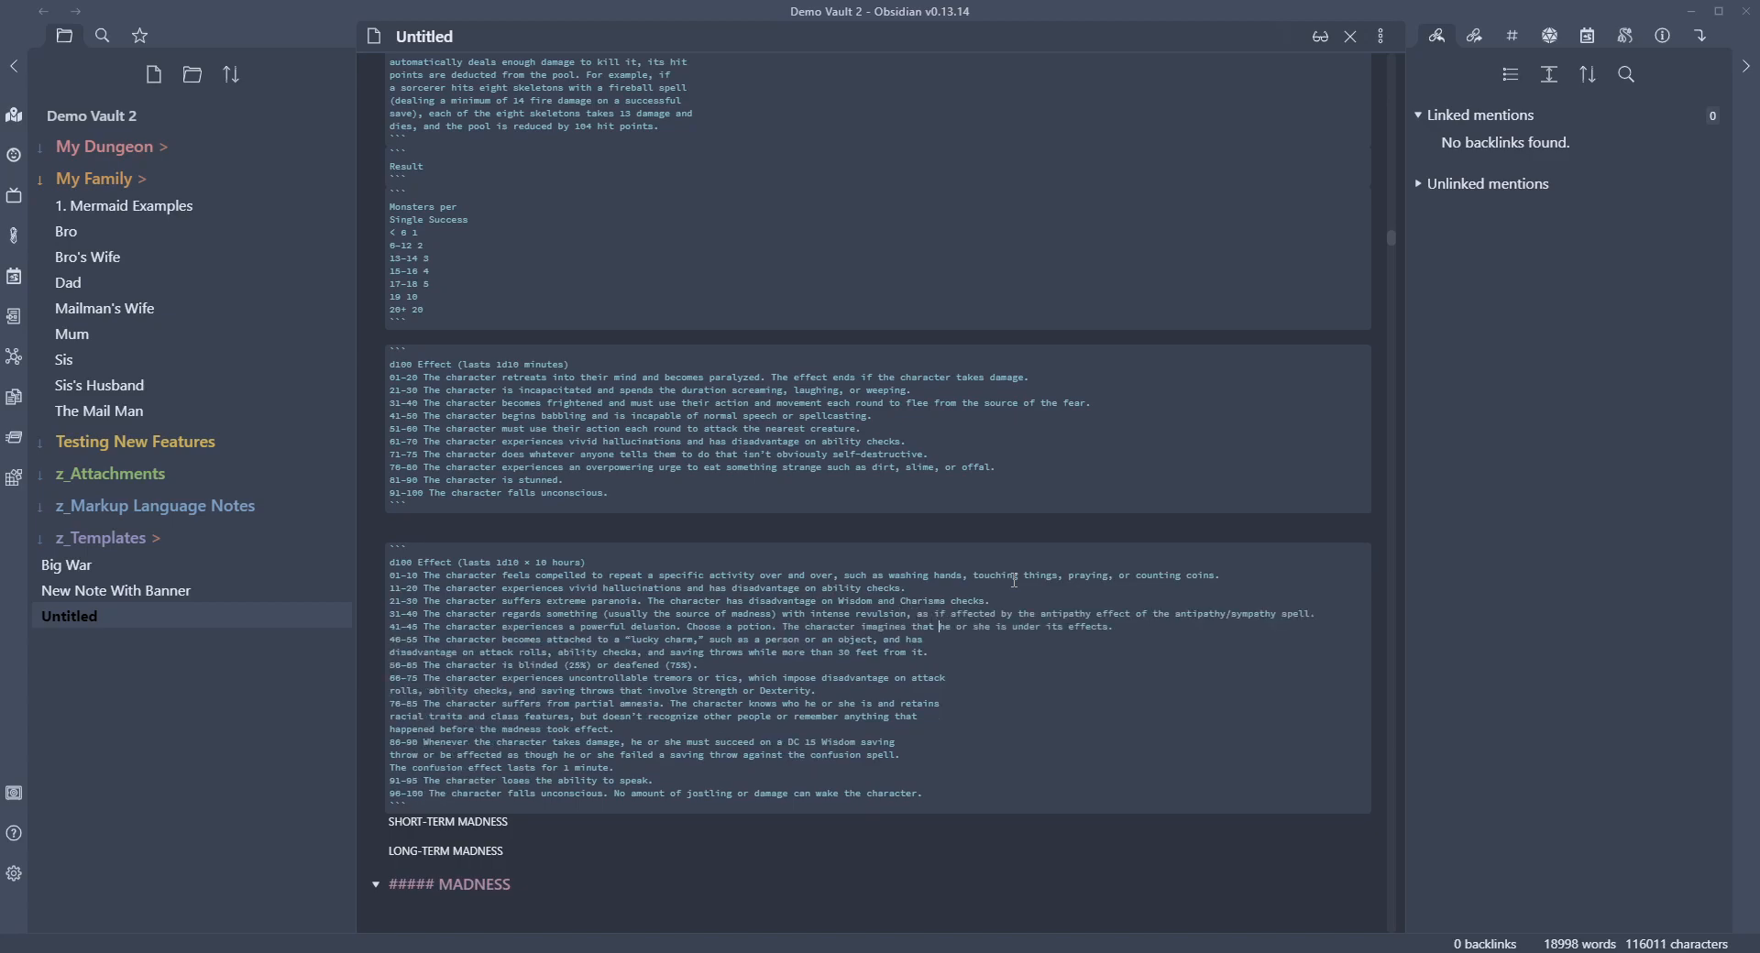
{"action": "key", "text": "Delete"}
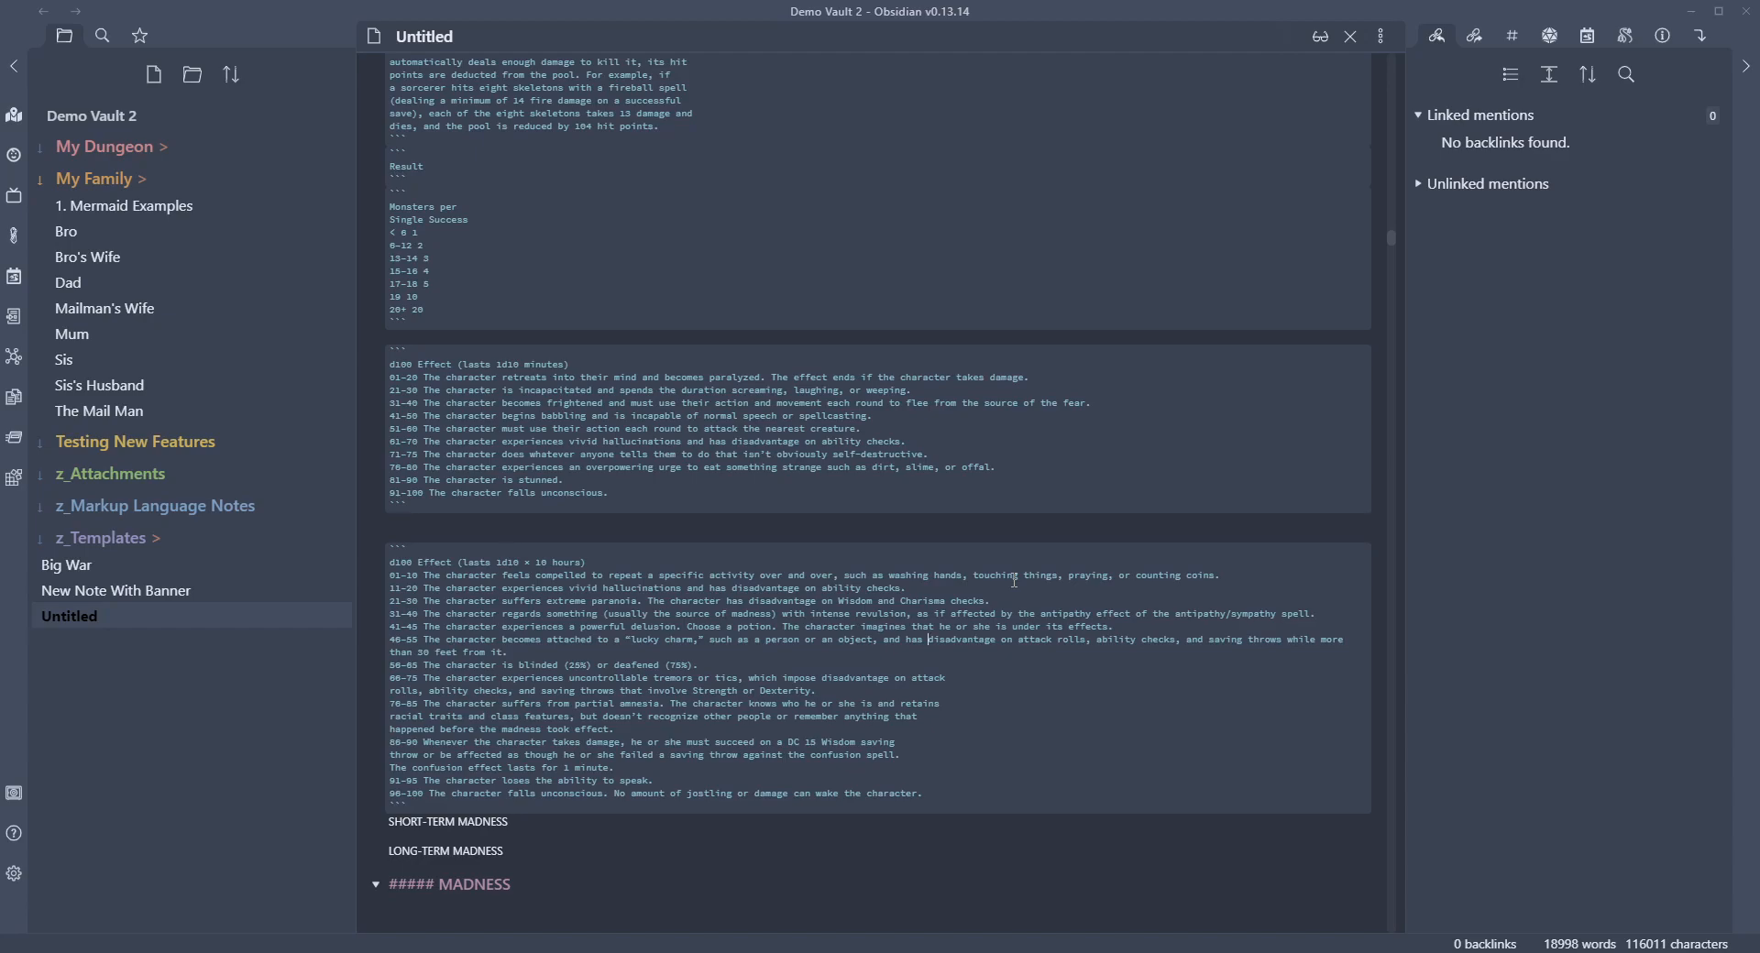
{"action": "key", "text": "Delete"}
{"action": "key", "text": "ctrl+z"}
{"action": "key", "text": "Delete"}
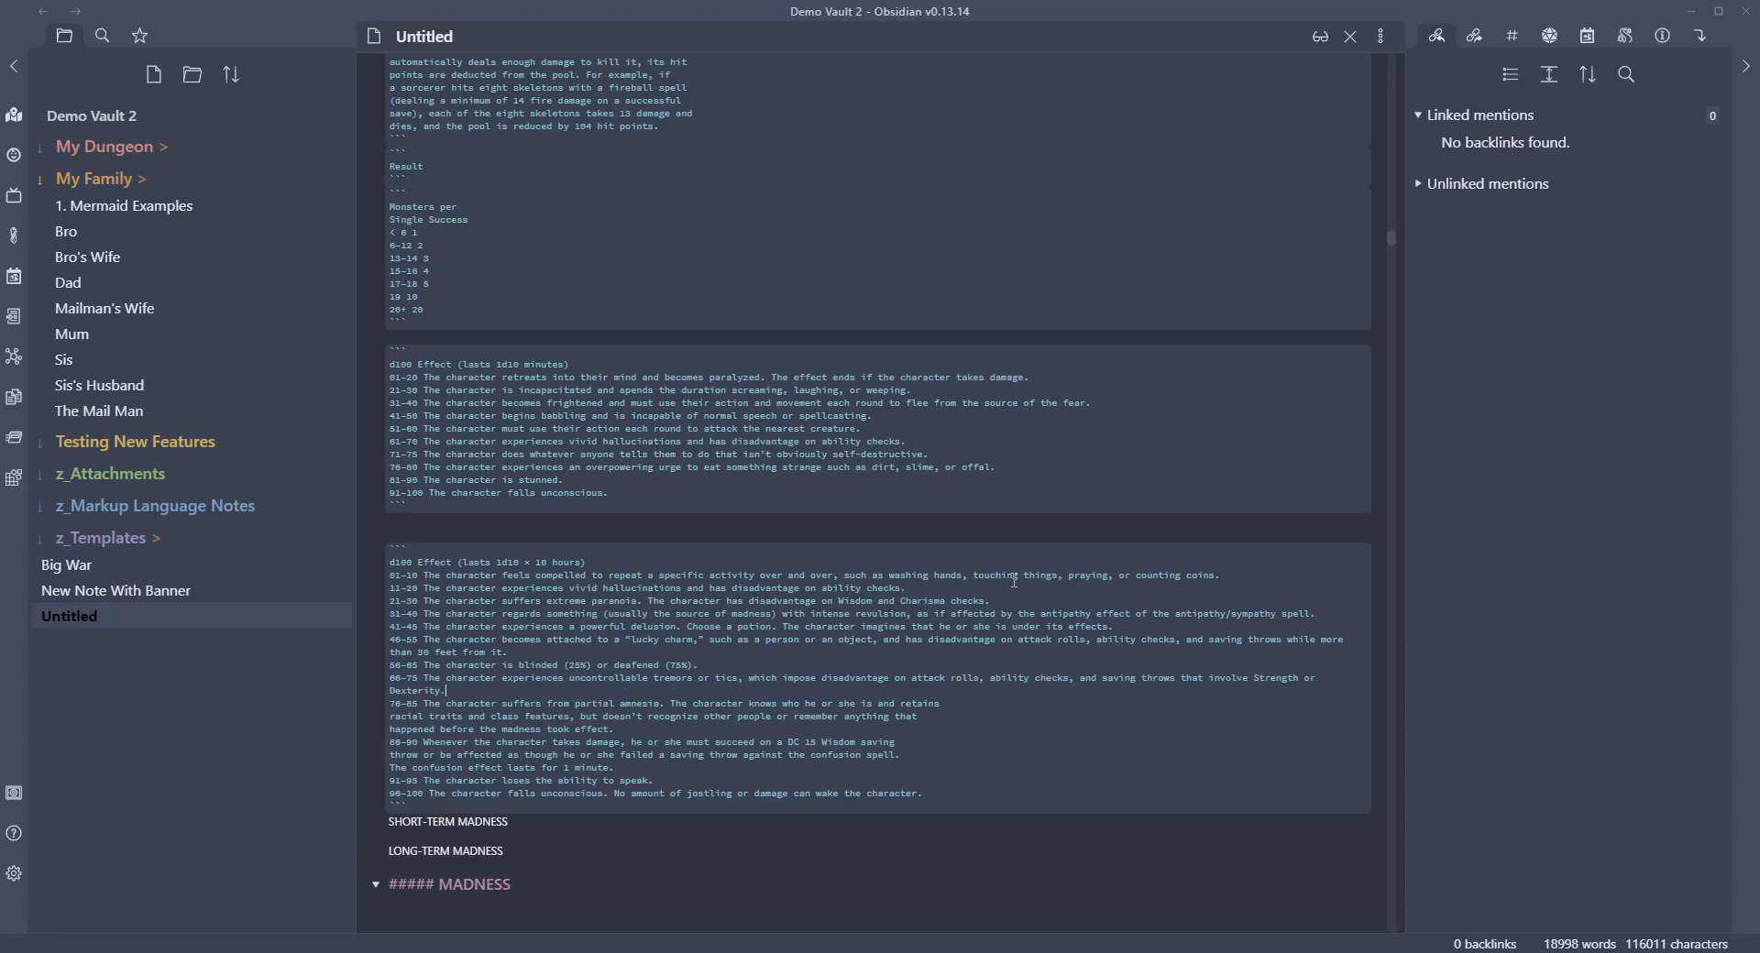
{"action": "key", "text": "Delete"}
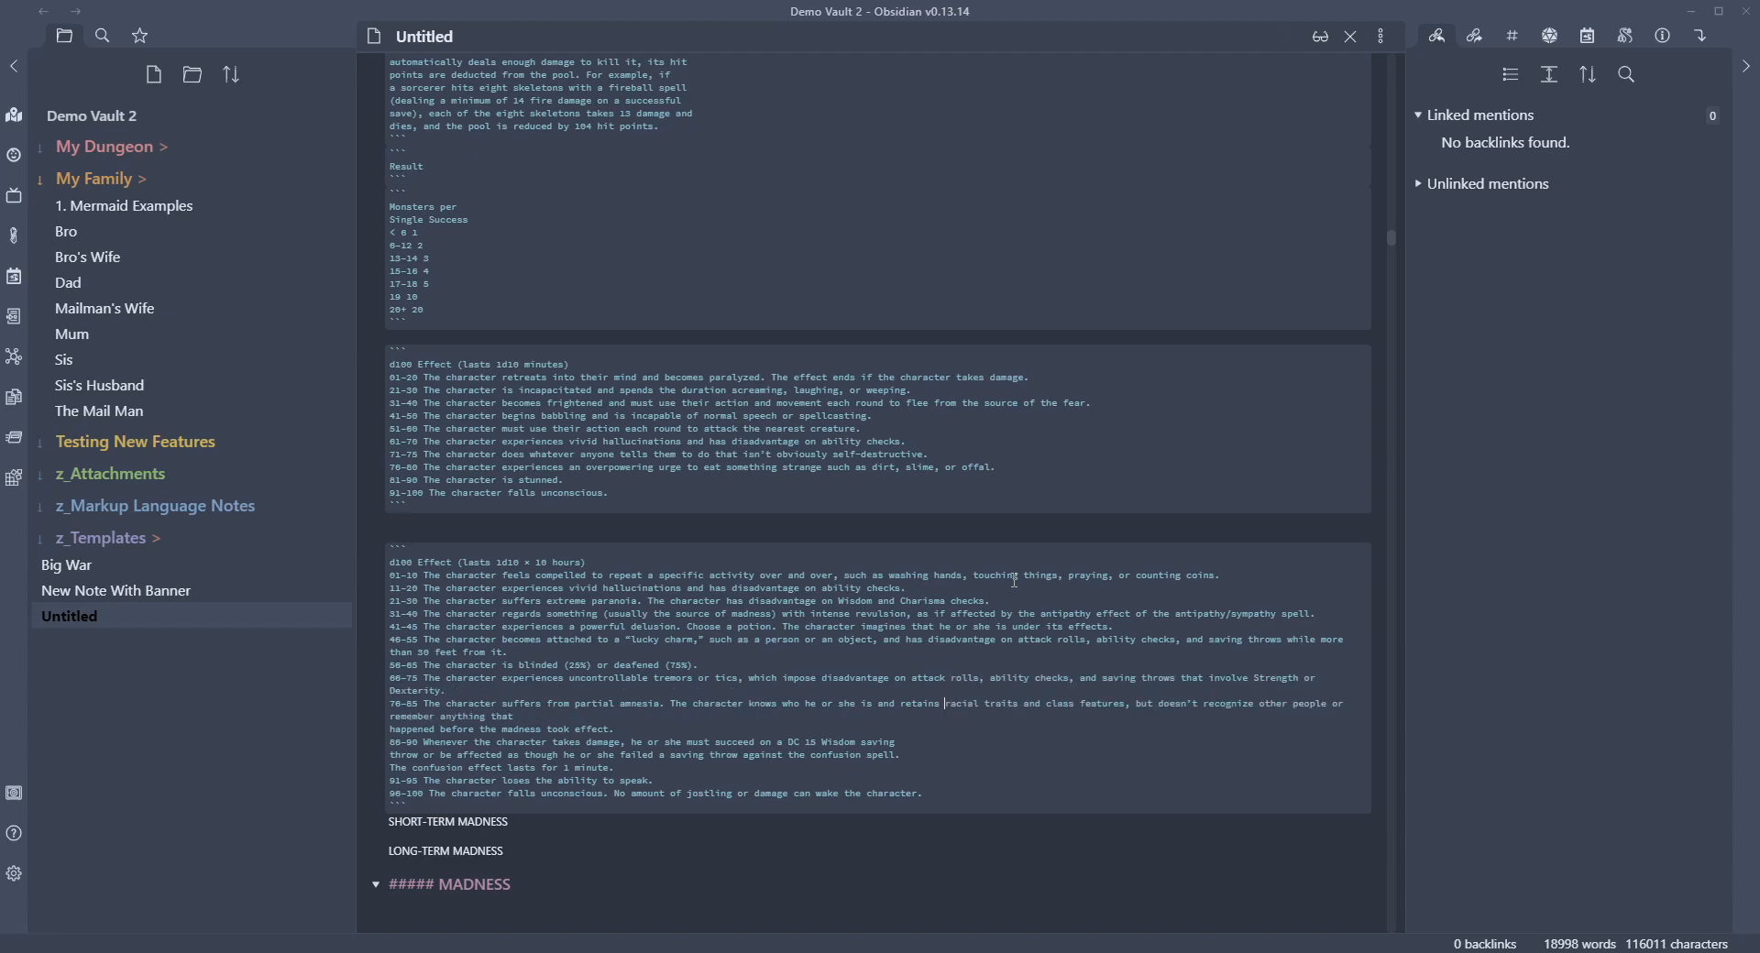
{"action": "key", "text": "Delete"}
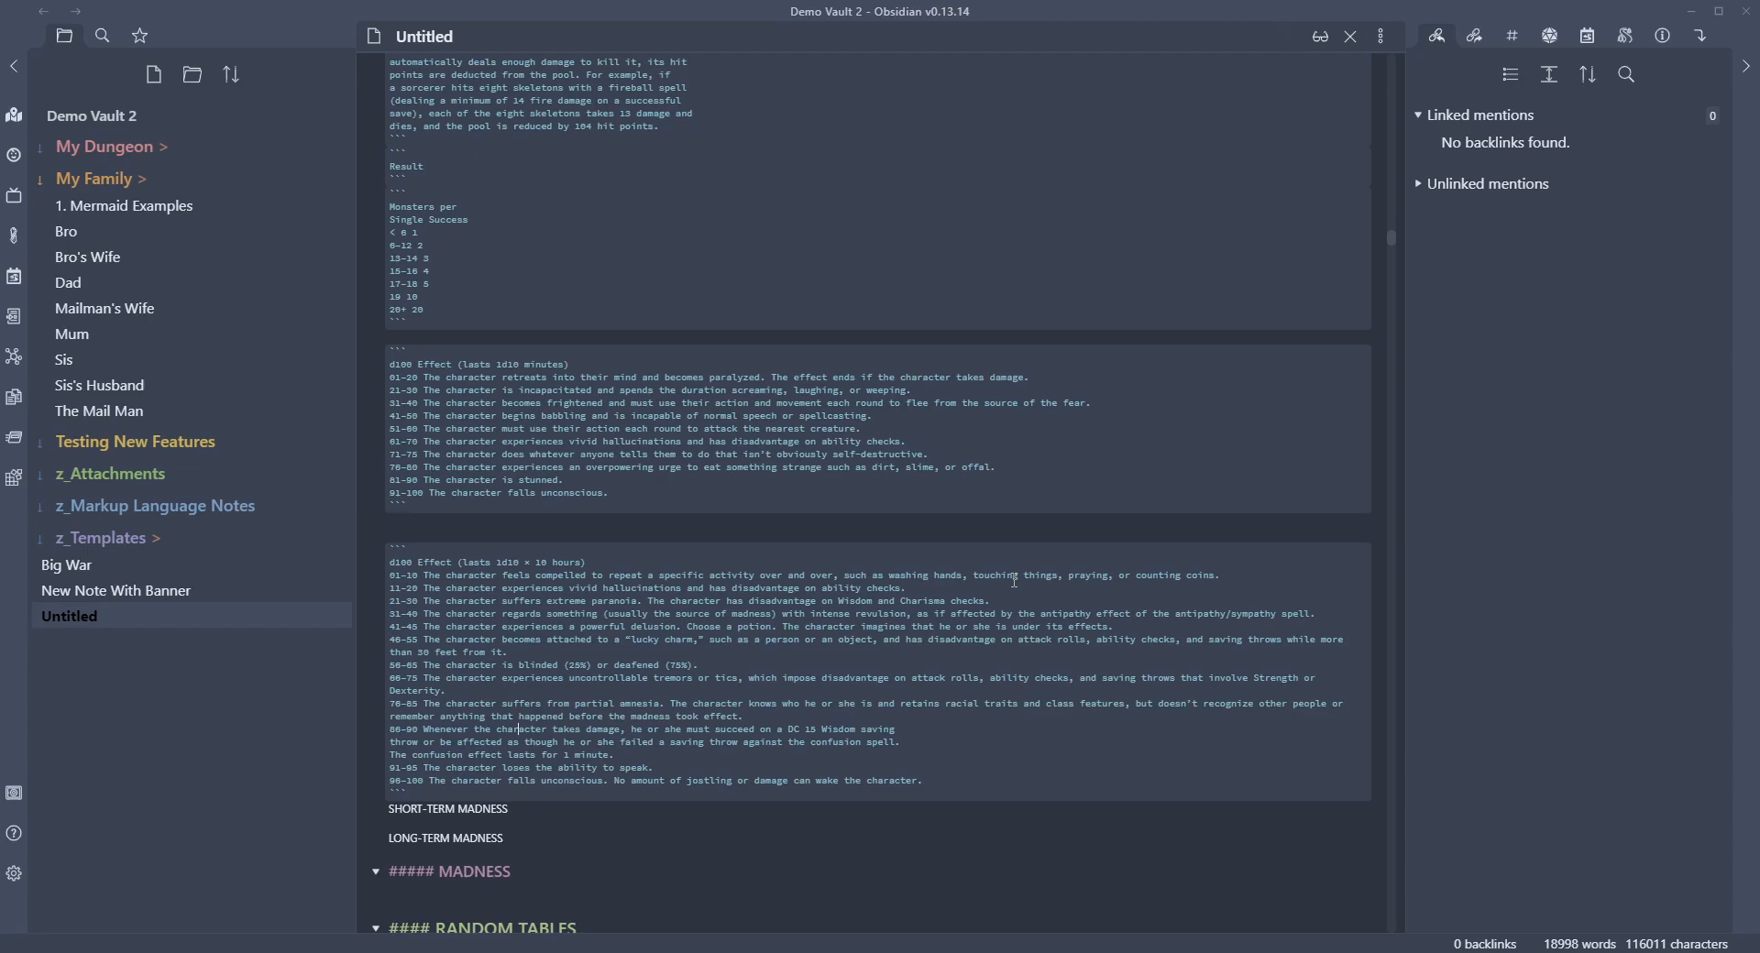
{"action": "key", "text": "Delete"}
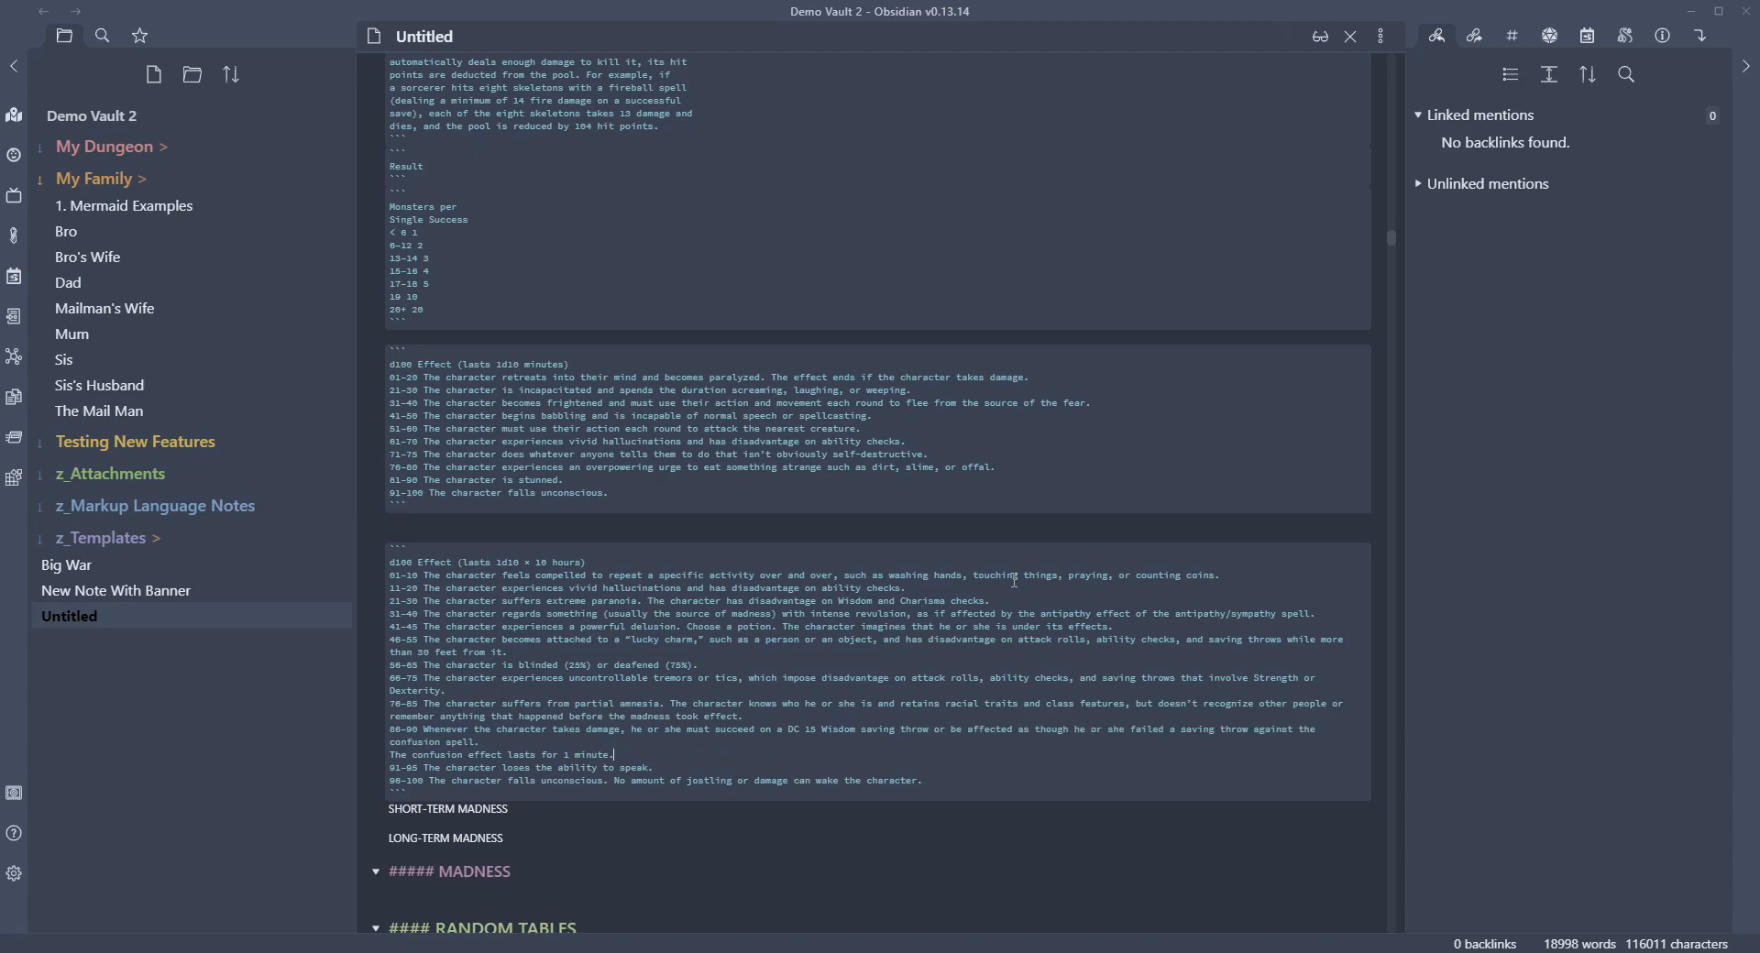
{"action": "key", "text": "Delete"}
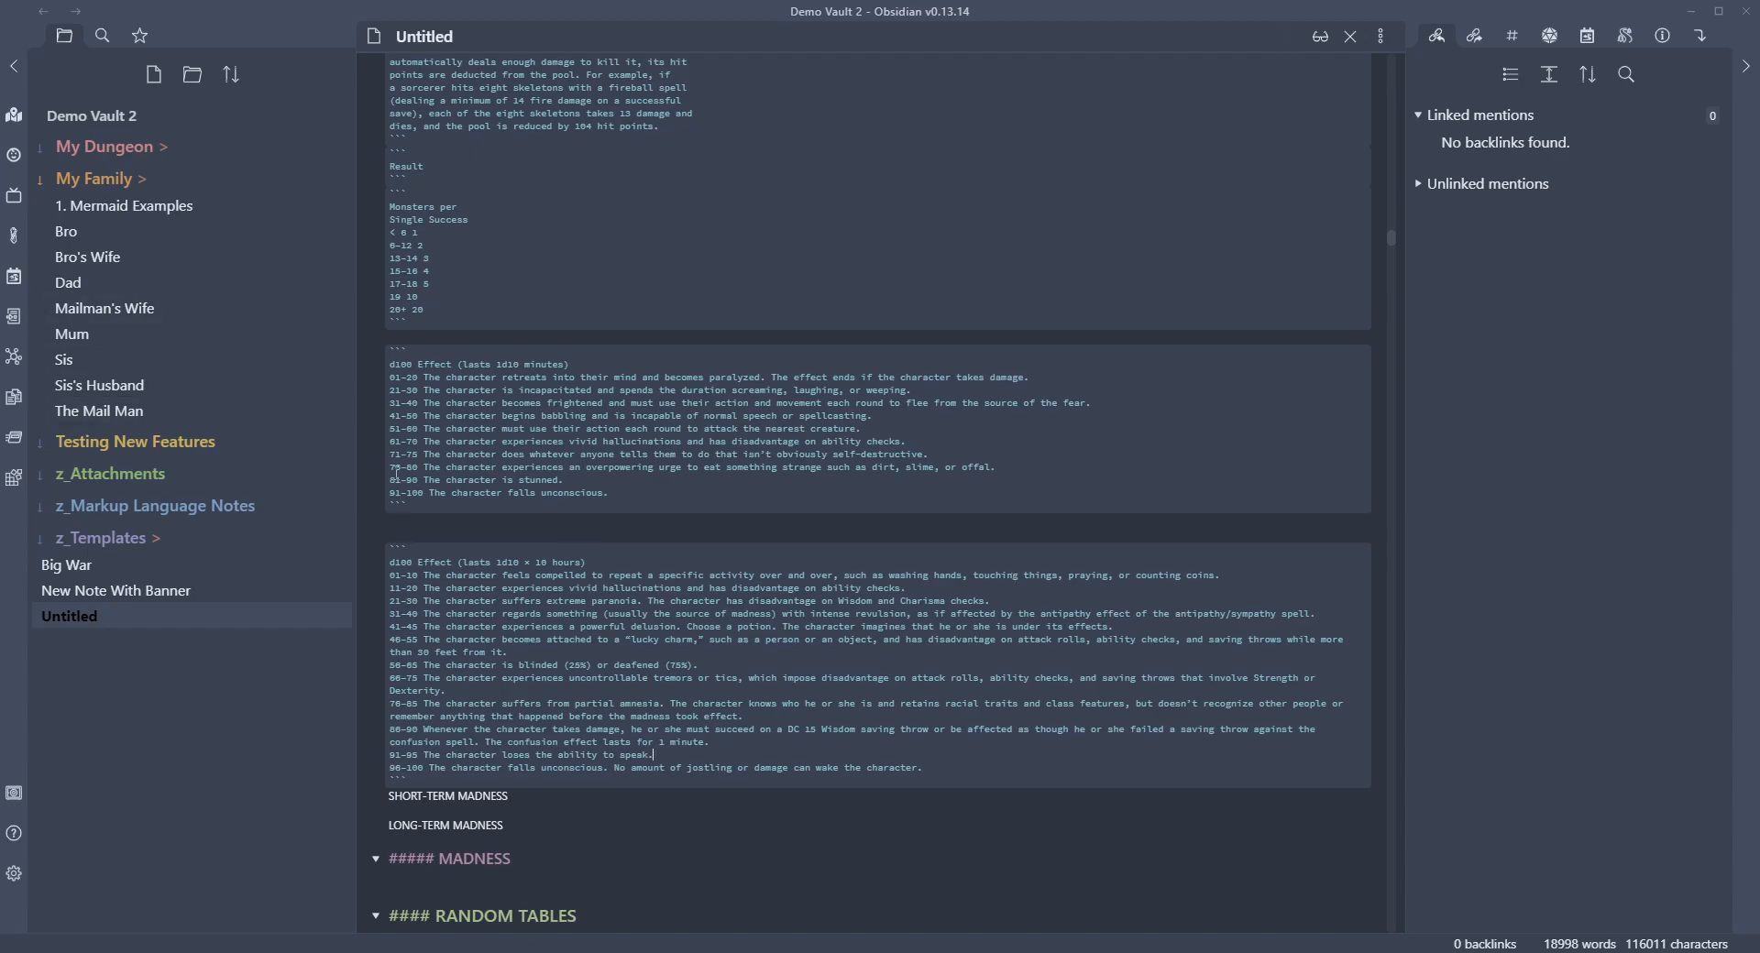
- Copy the whole "lasts 1d10 minutes" madness table, switch to KNIME and open the Paste Table Data node's configuration
{"action": "left_click_drag", "start_coordinate": [629, 493], "coordinate": [358, 365]}
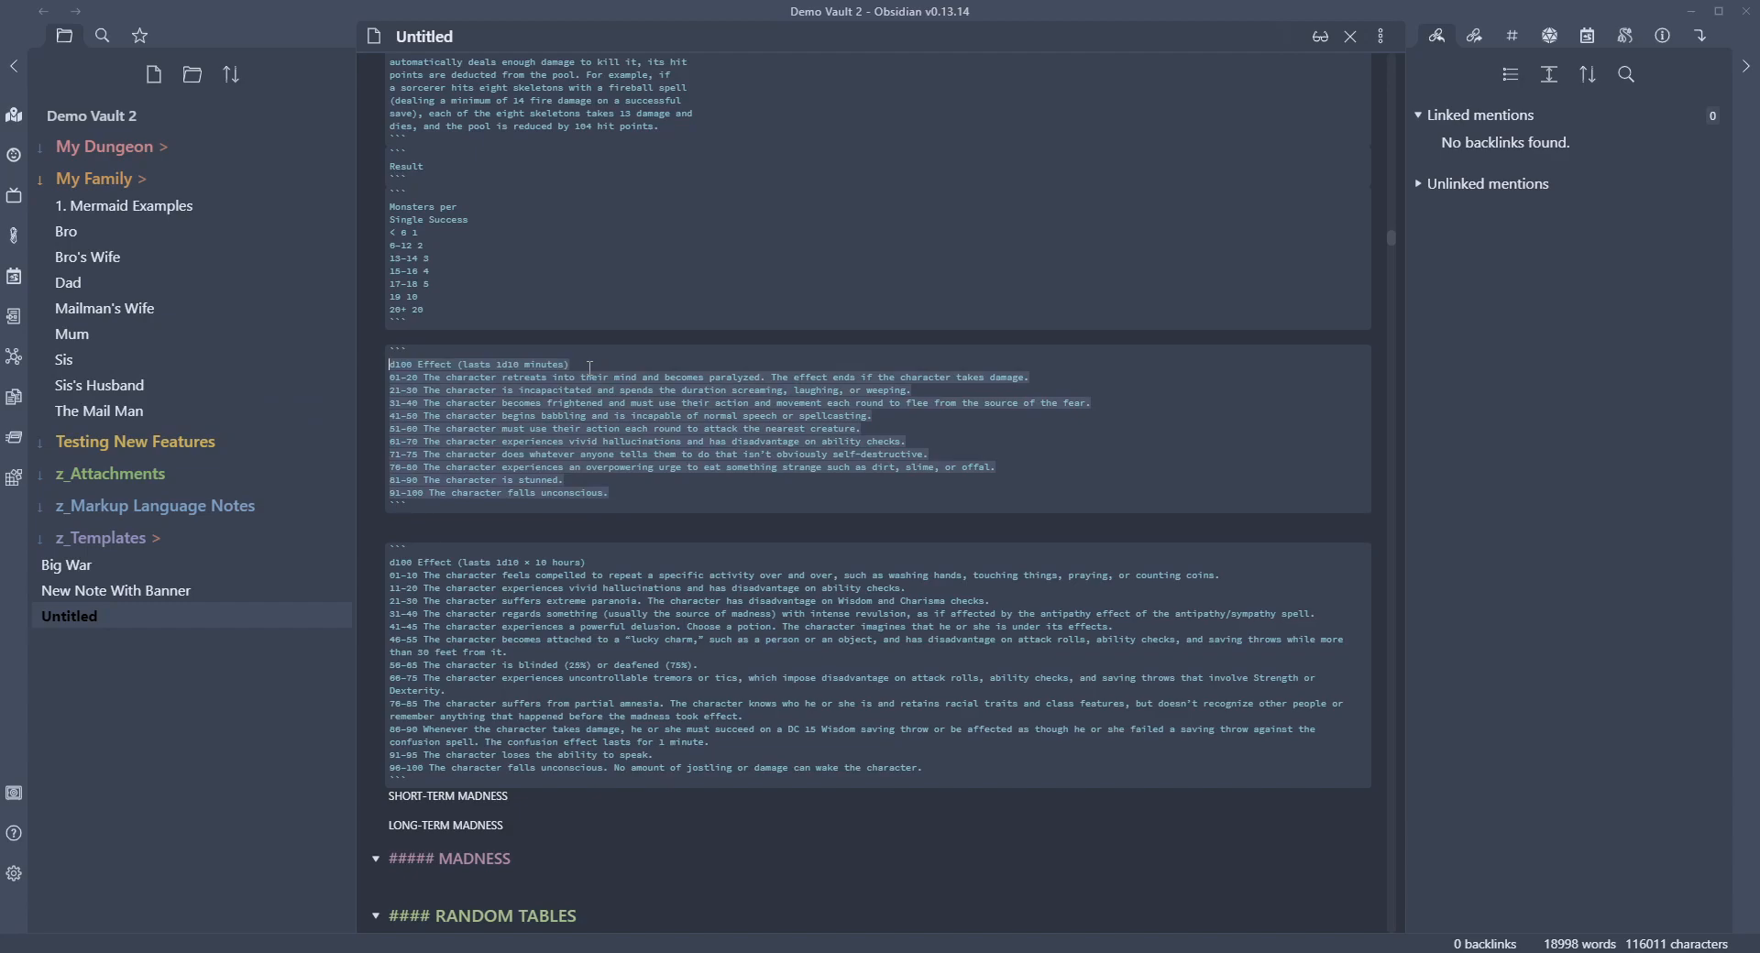
{"action": "left_click", "coordinate": [735, 458]}
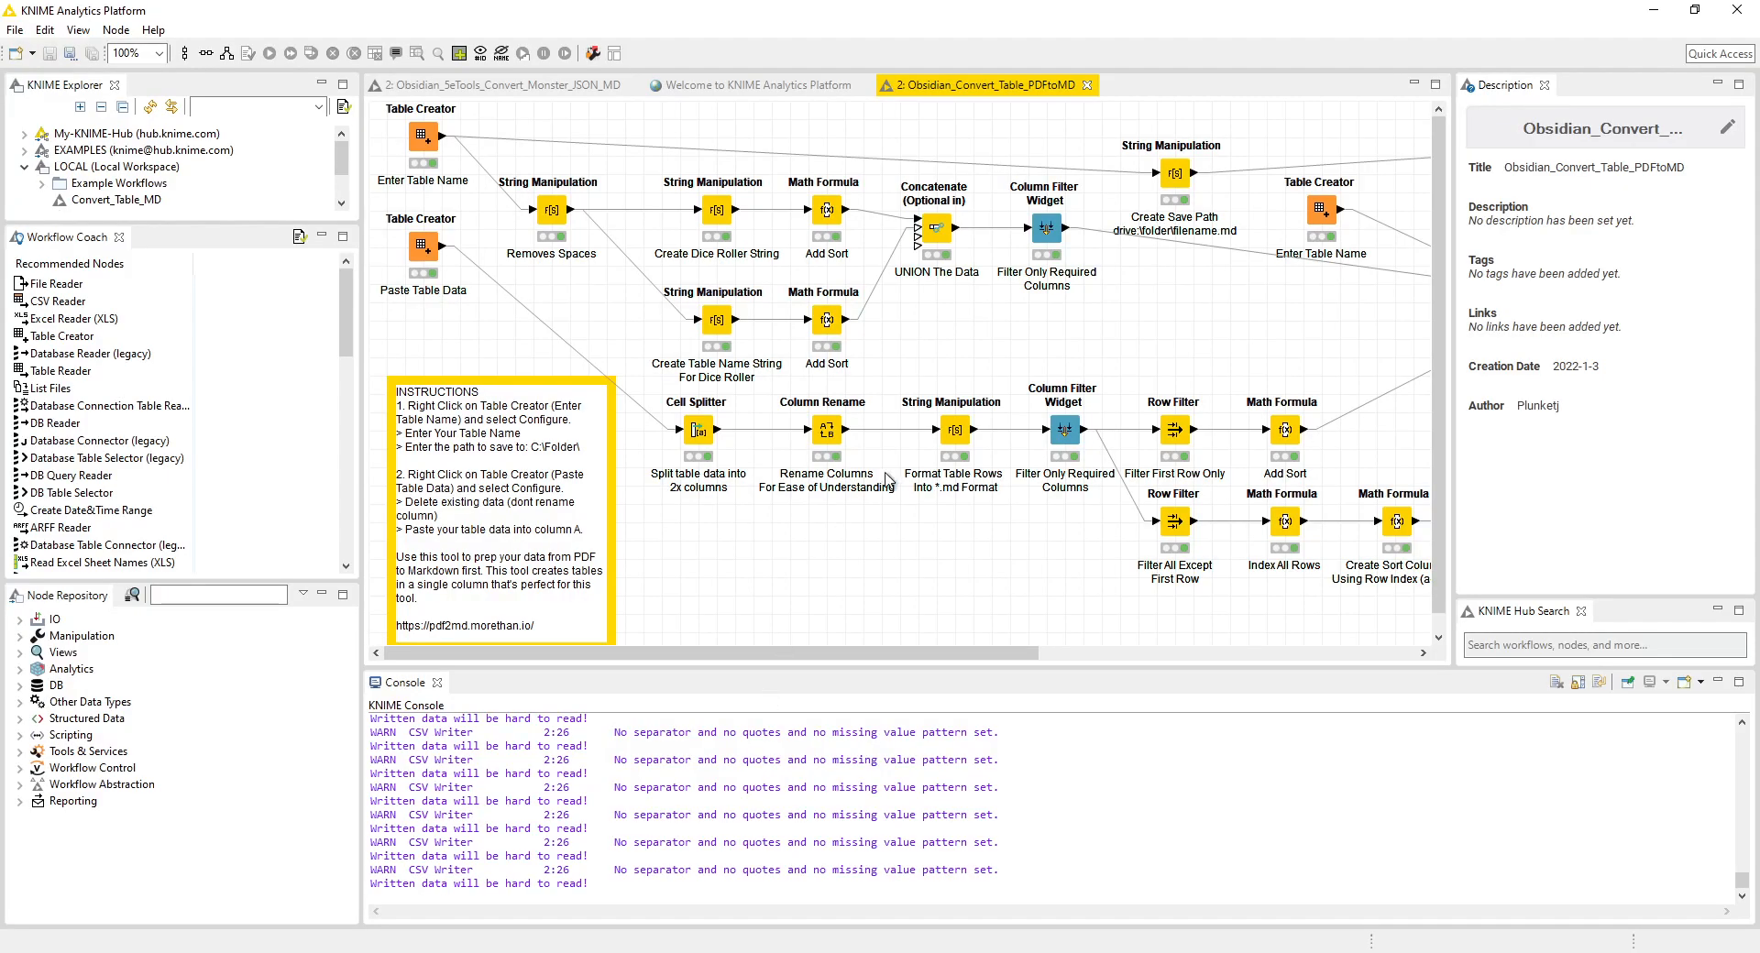
{"action": "left_click_drag", "start_coordinate": [905, 656], "coordinate": [726, 599]}
{"action": "right_click", "coordinate": [418, 263]}
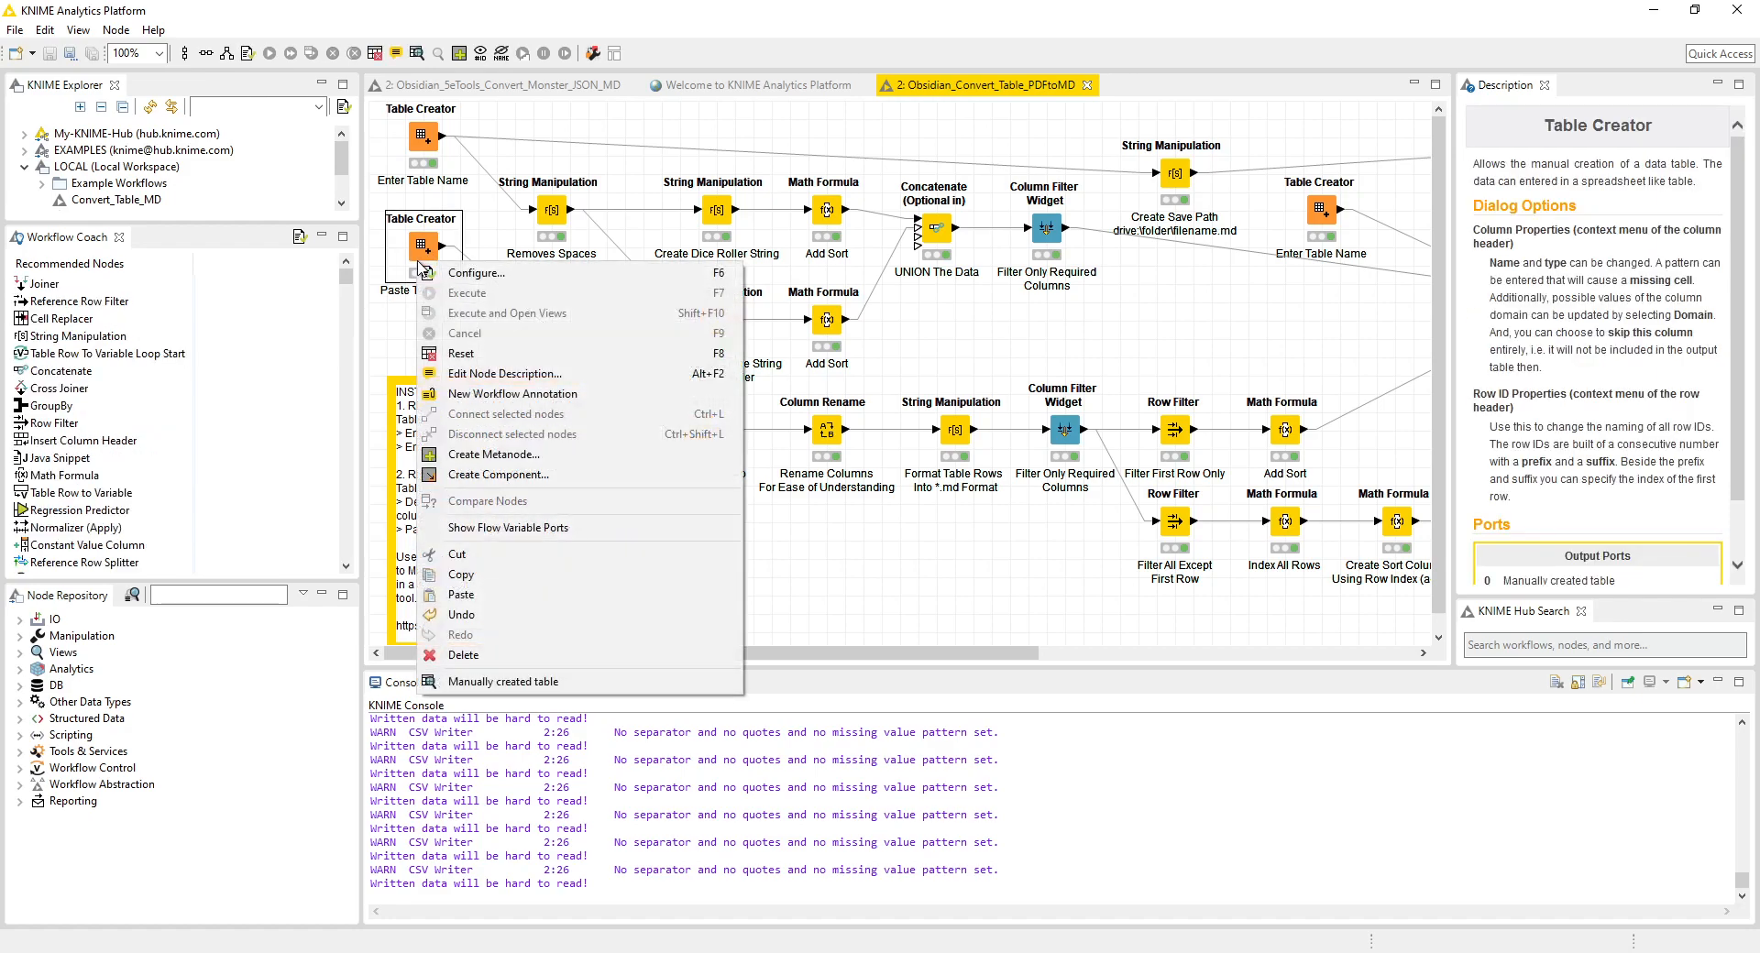
{"action": "left_click", "coordinate": [456, 272]}
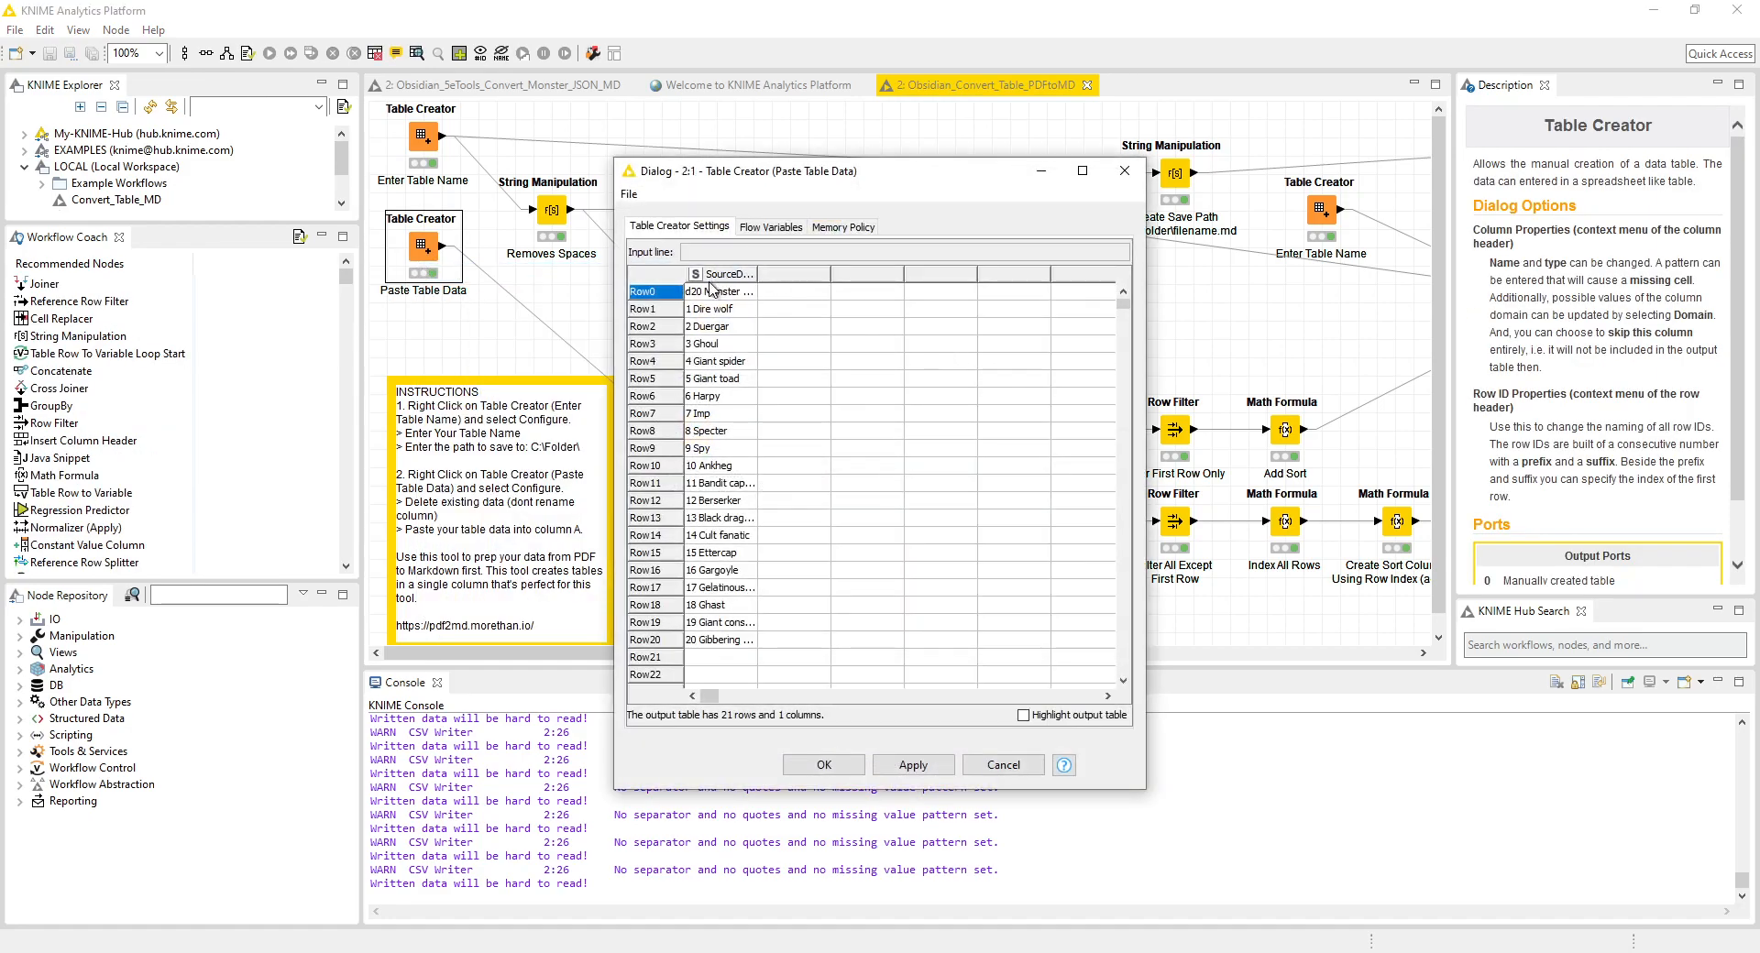
- Replace the old monster rows in the Paste Table Data node with the copied madness table, starting at Row0, and accept the configuration
{"action": "key", "text": "ctrl+v"}
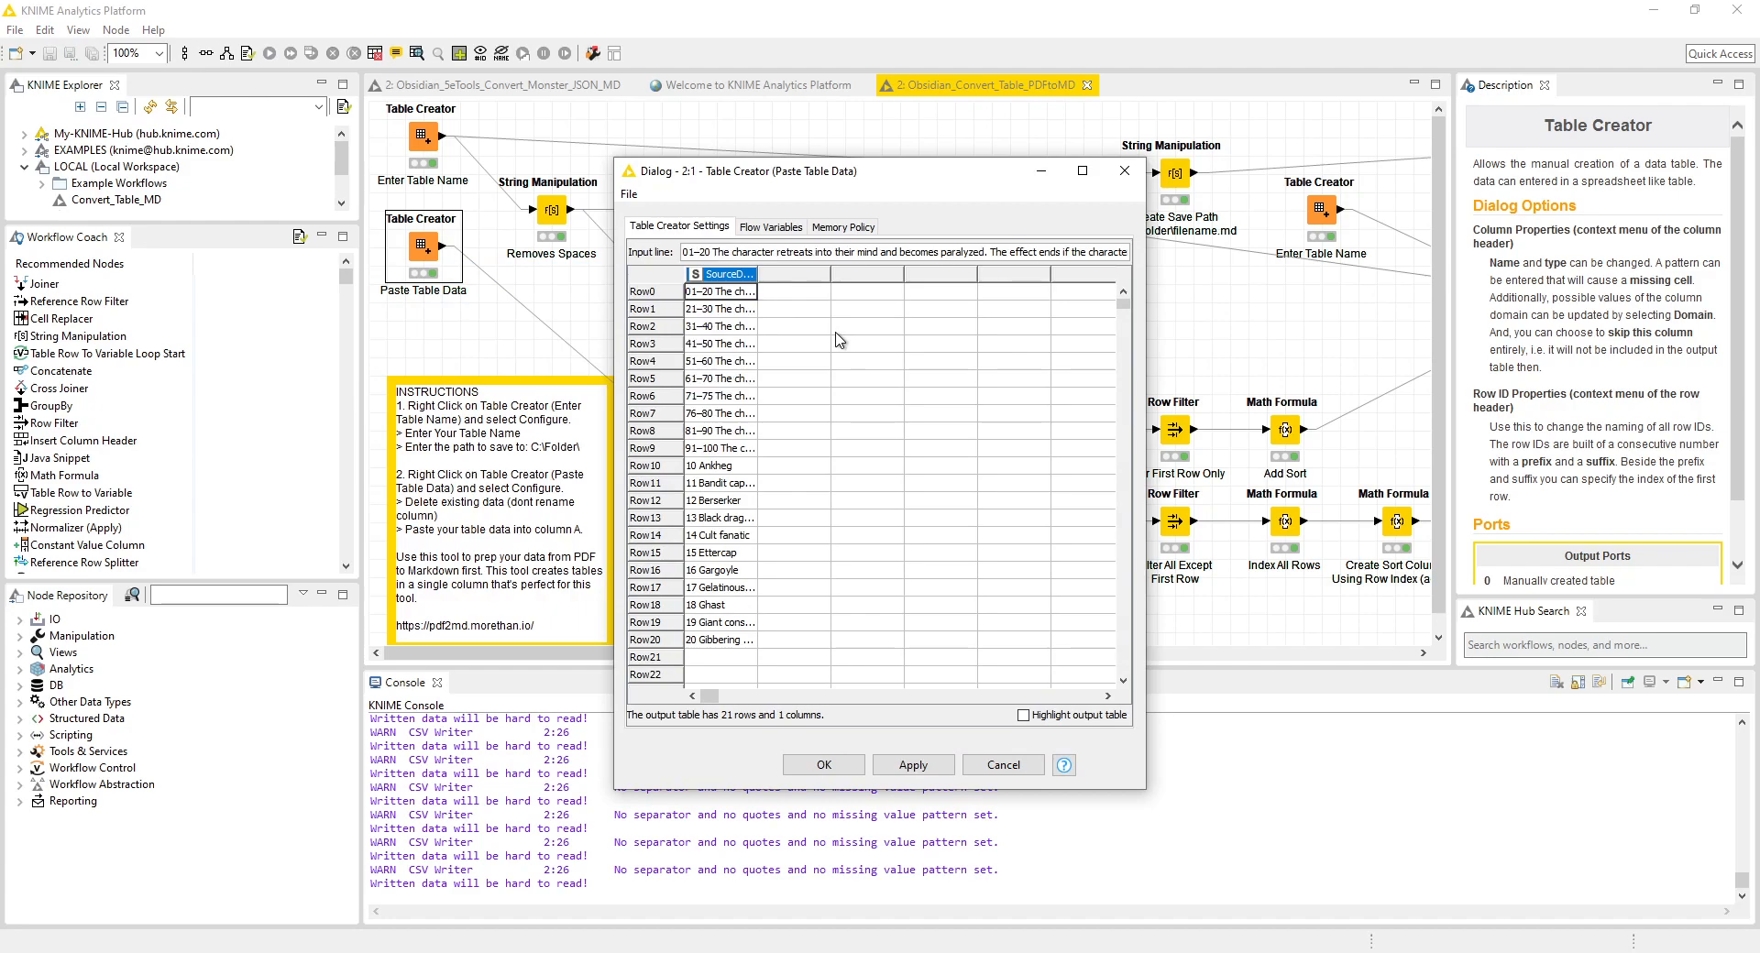
{"action": "left_click_drag", "start_coordinate": [689, 307], "coordinate": [750, 646]}
{"action": "key", "text": "Delete"}
{"action": "left_click", "coordinate": [699, 293]}
{"action": "key", "text": "ctrl+v"}
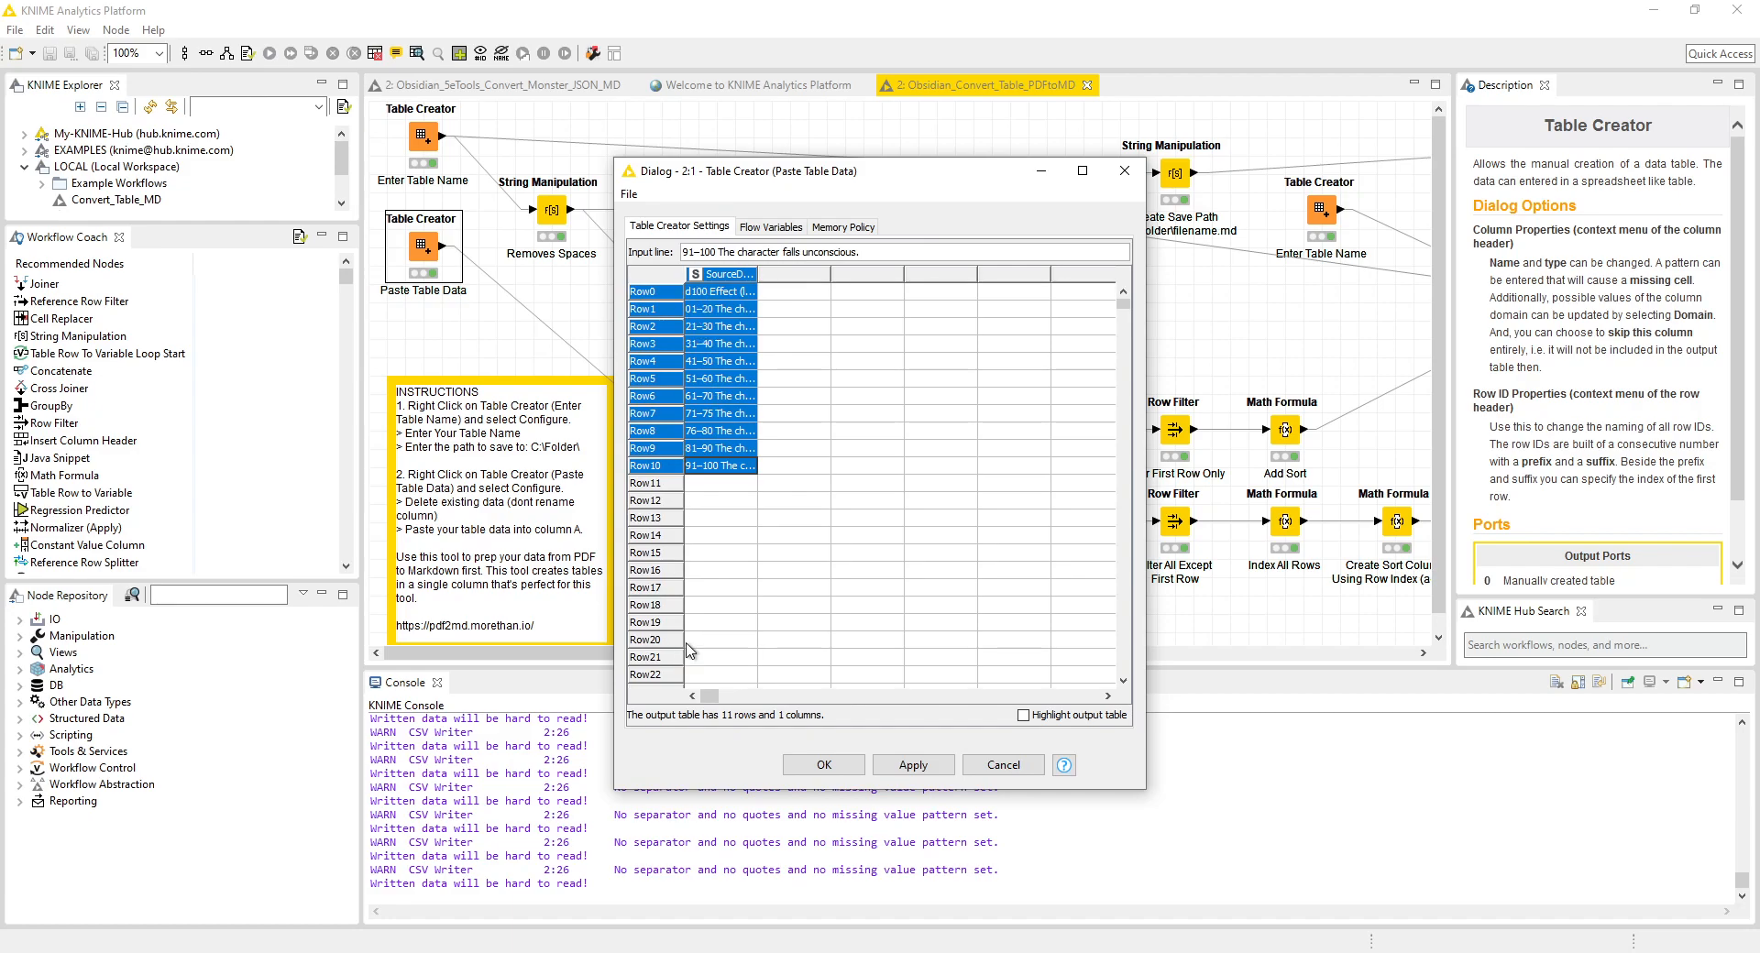
{"action": "left_click", "coordinate": [730, 326]}
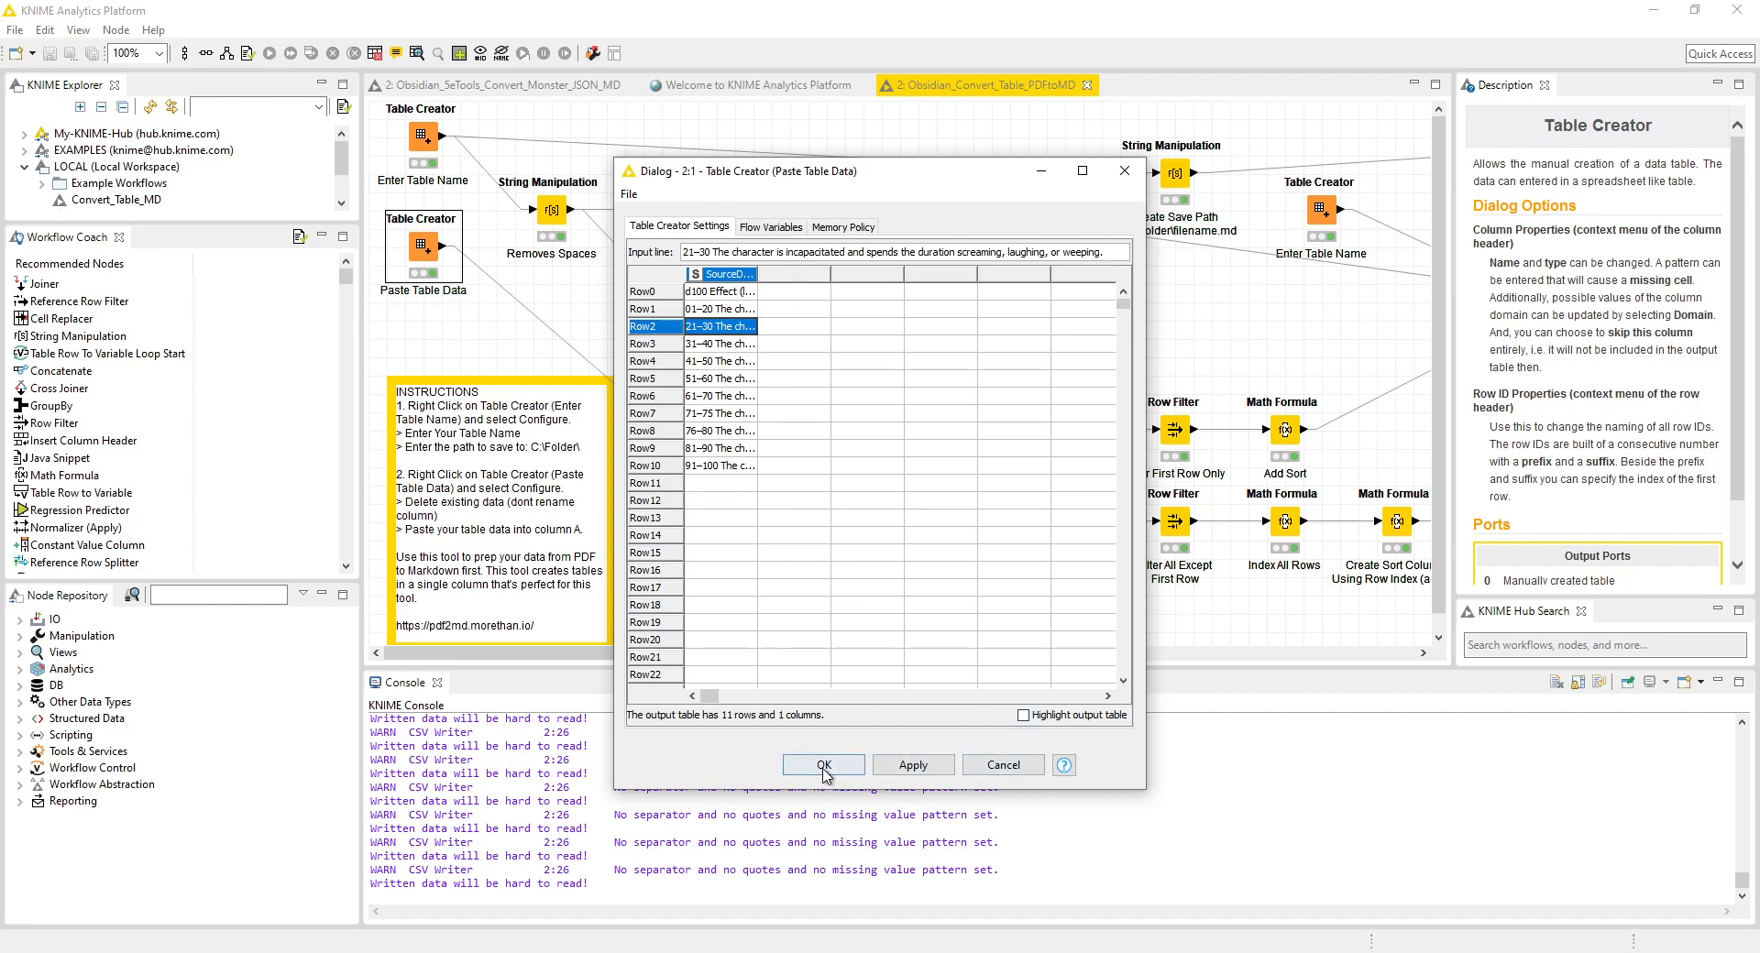
{"action": "left_click", "coordinate": [856, 770]}
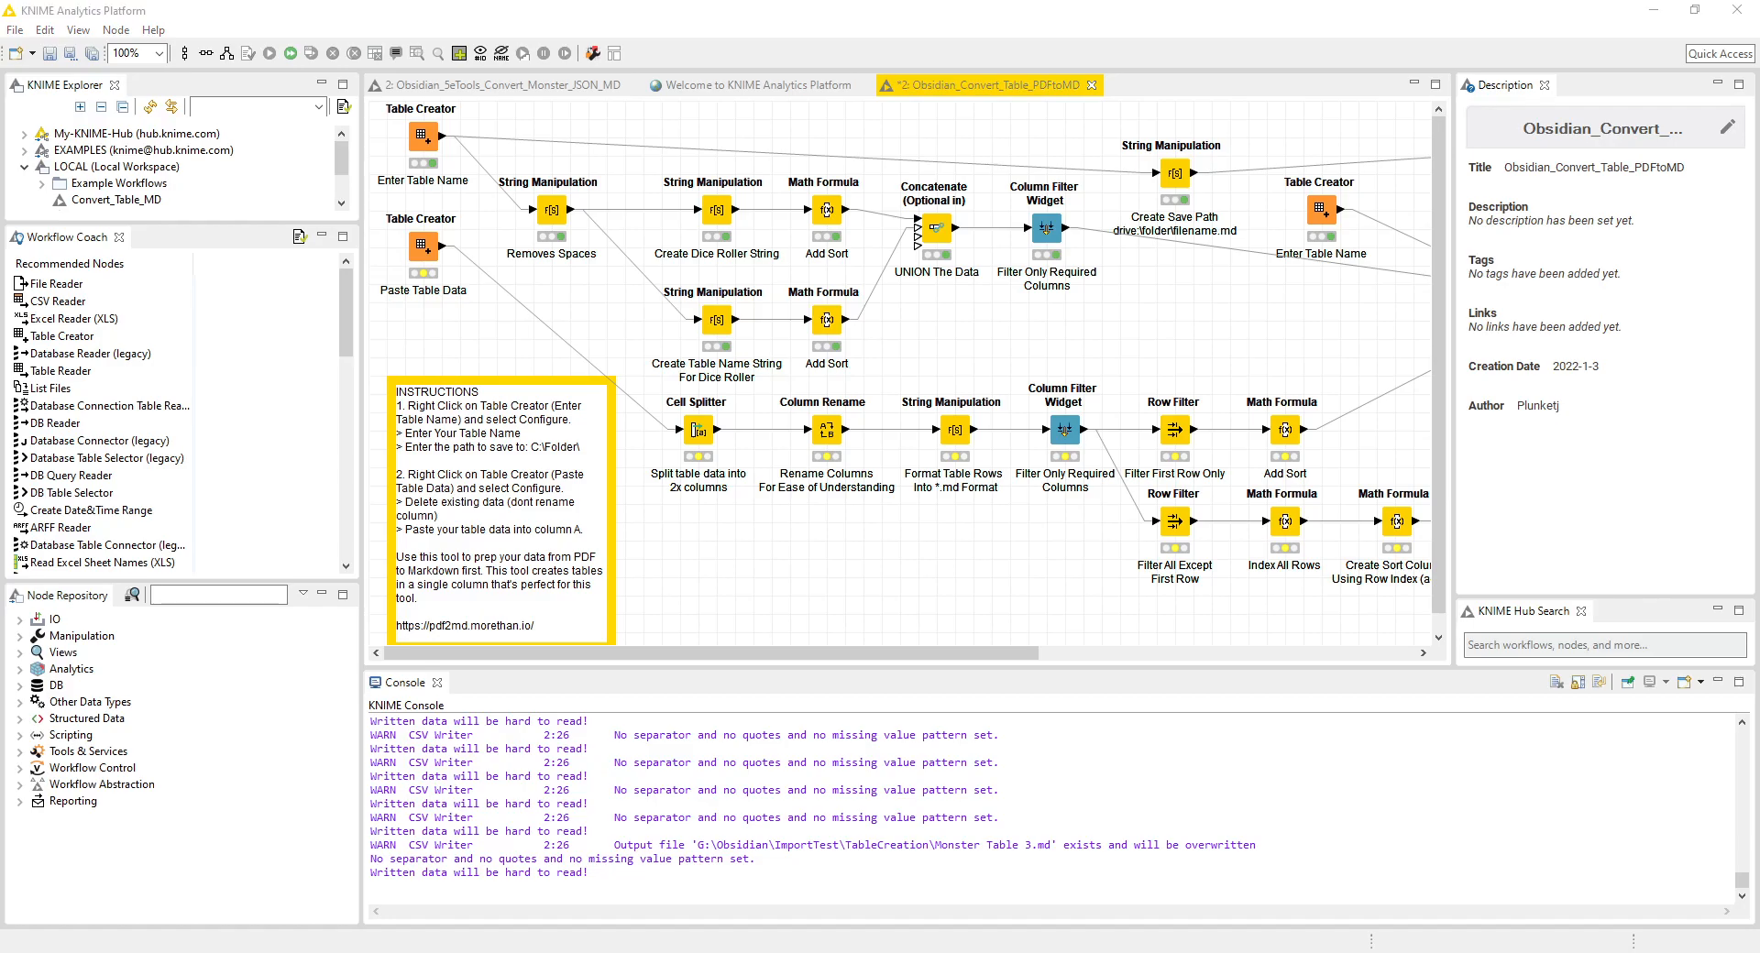
- Switch to lazy_dm_workbook.pdf in Adobe Acrobat Reader and look through its pages for the madness tables
{"action": "left_click", "coordinate": [627, 880]}
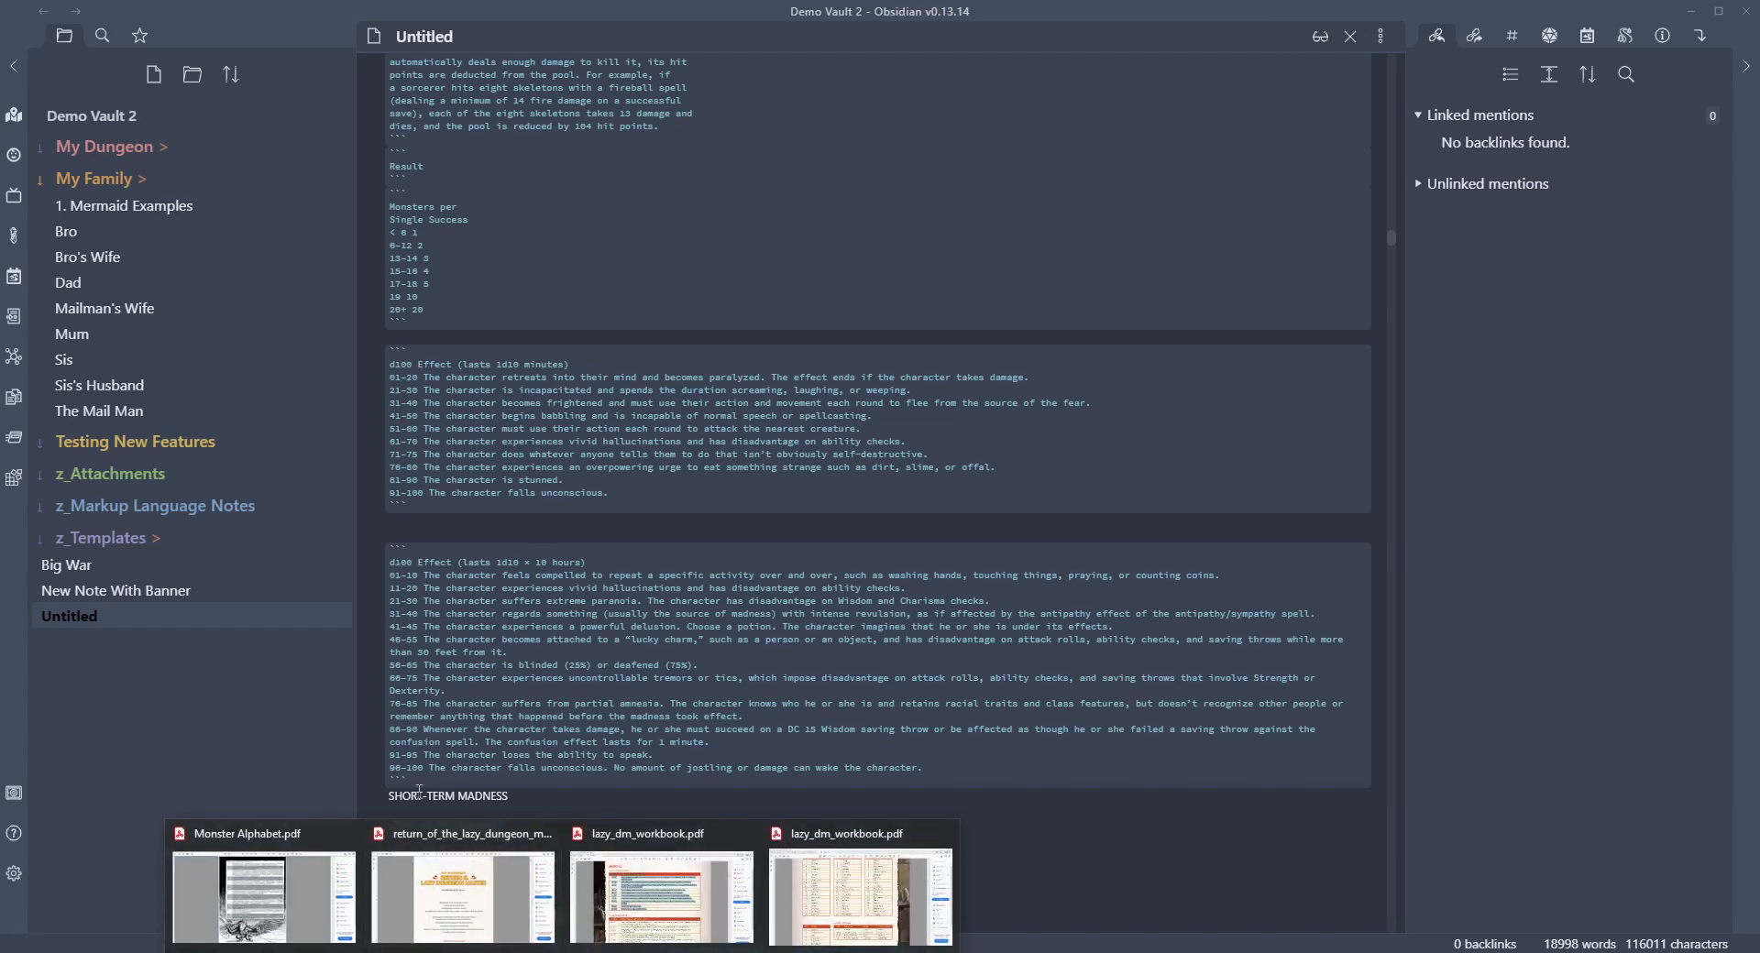
{"action": "left_click", "coordinate": [558, 886]}
{"action": "scroll", "coordinate": [993, 502], "scroll_direction": "up", "scroll_amount": 3}
{"action": "scroll", "coordinate": [993, 502], "scroll_direction": "up", "scroll_amount": 20}
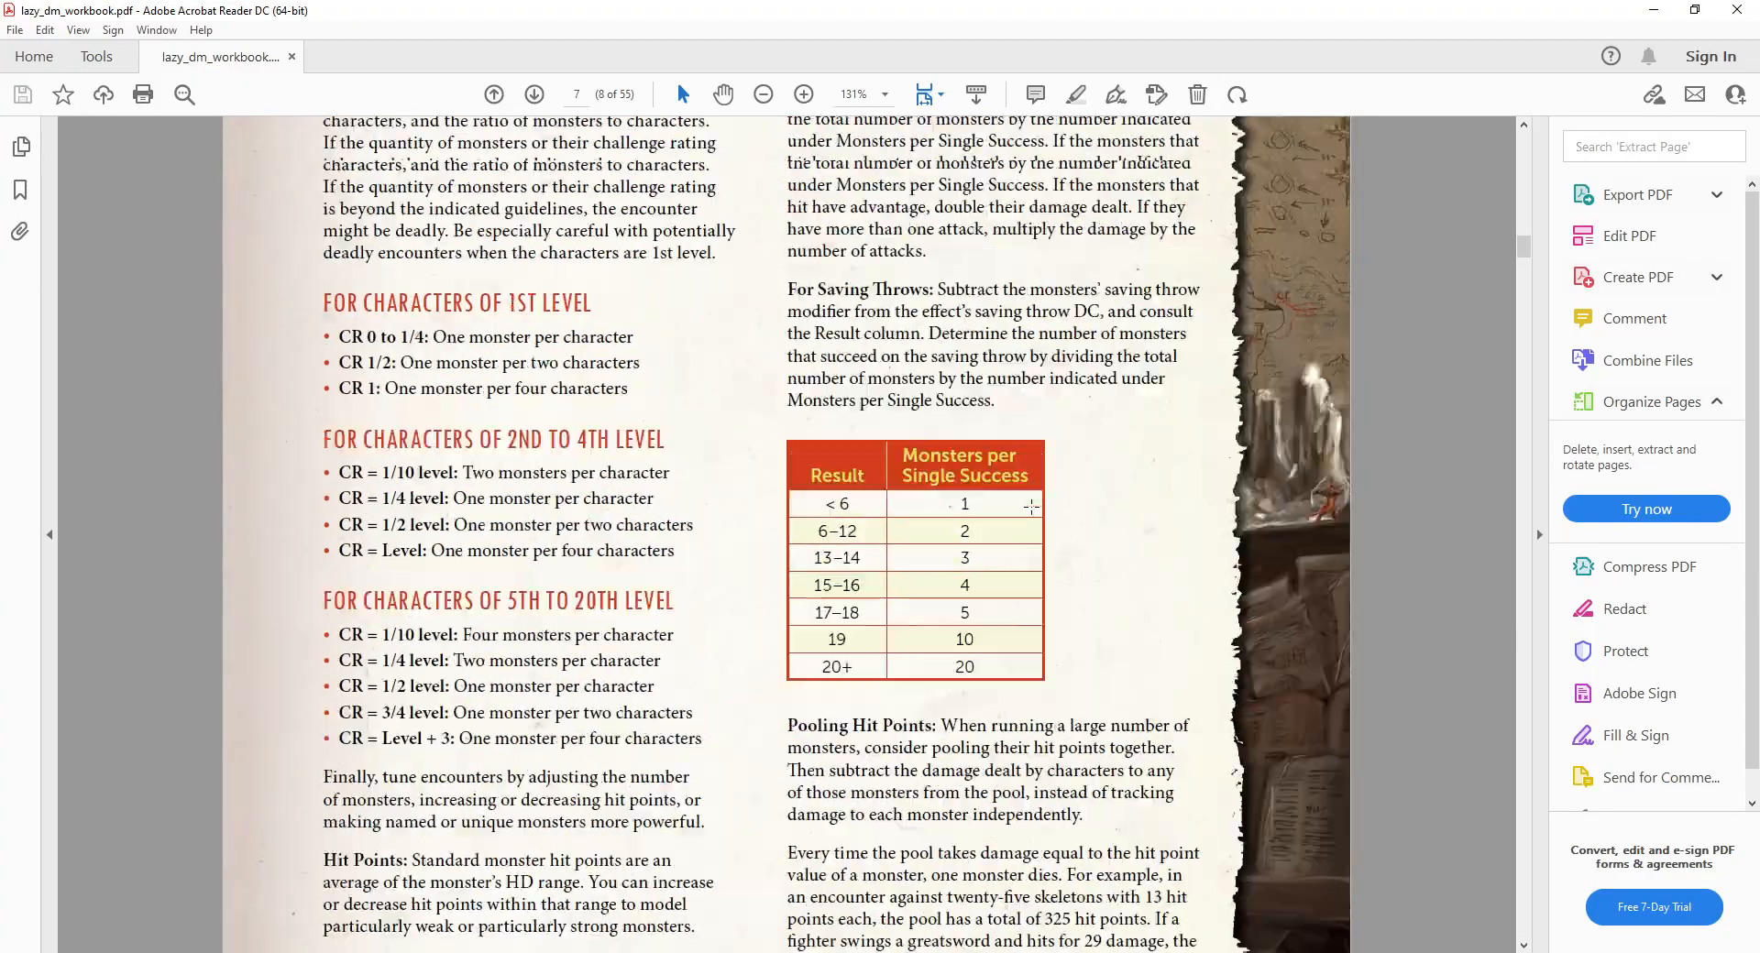
{"action": "scroll", "coordinate": [1050, 538], "scroll_direction": "up", "scroll_amount": 20}
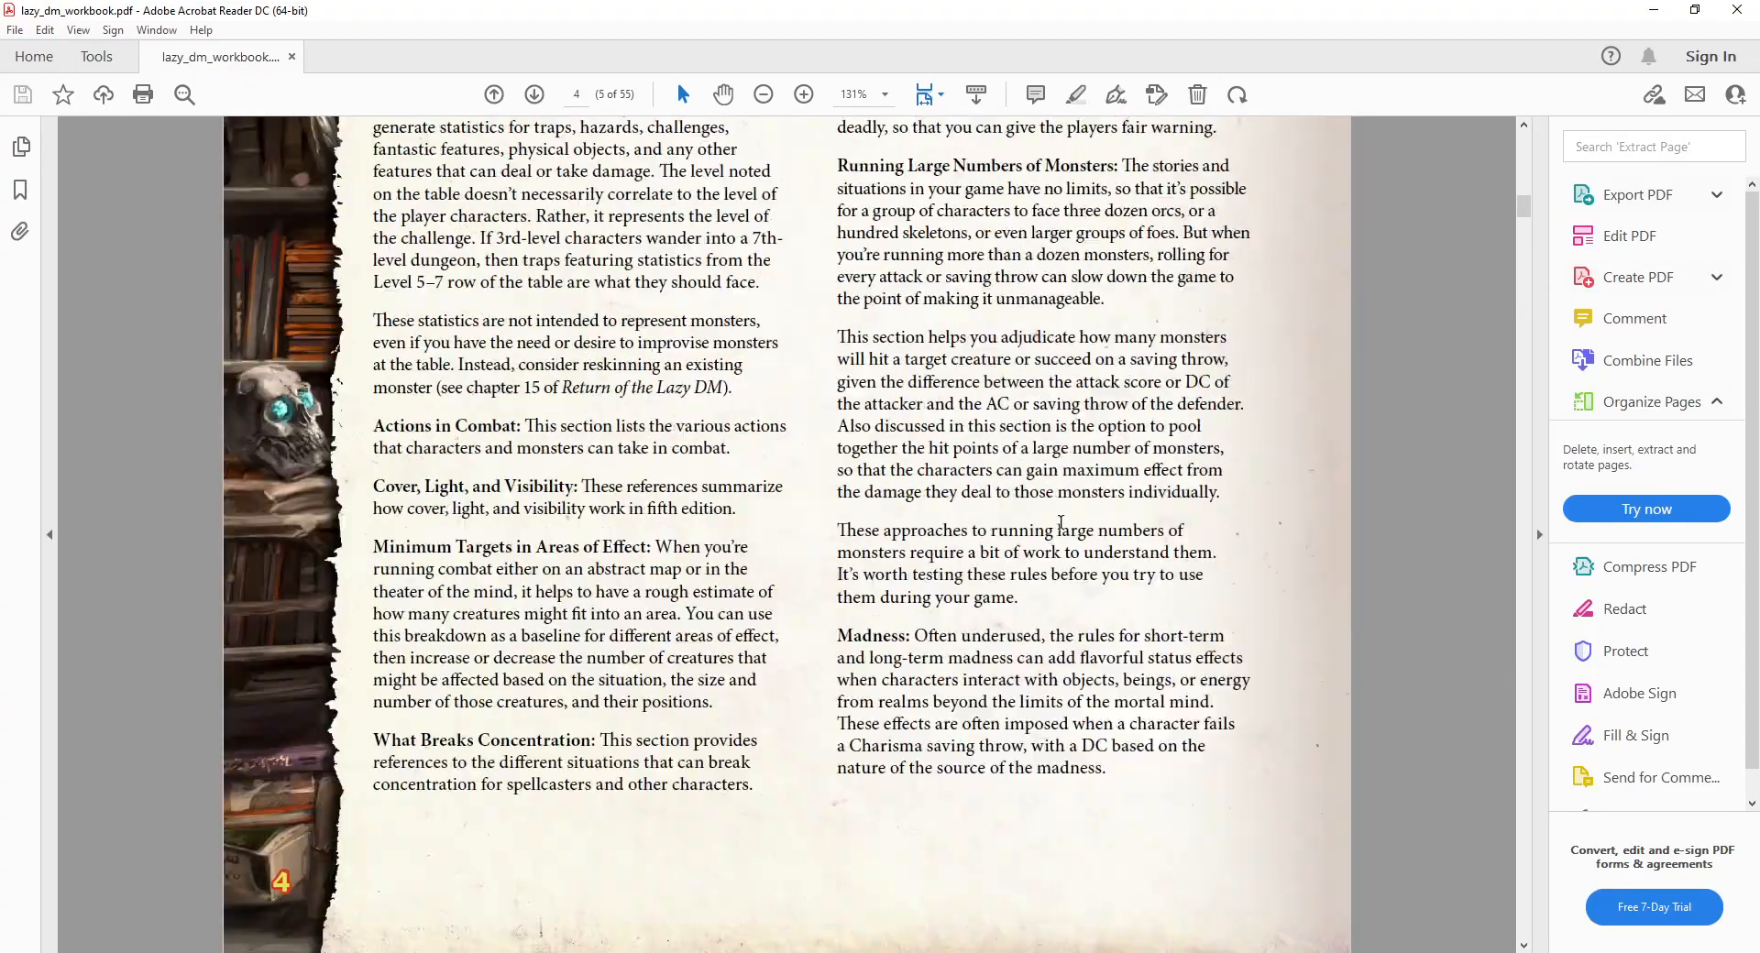
{"action": "scroll", "coordinate": [1072, 539], "scroll_direction": "down", "scroll_amount": 5}
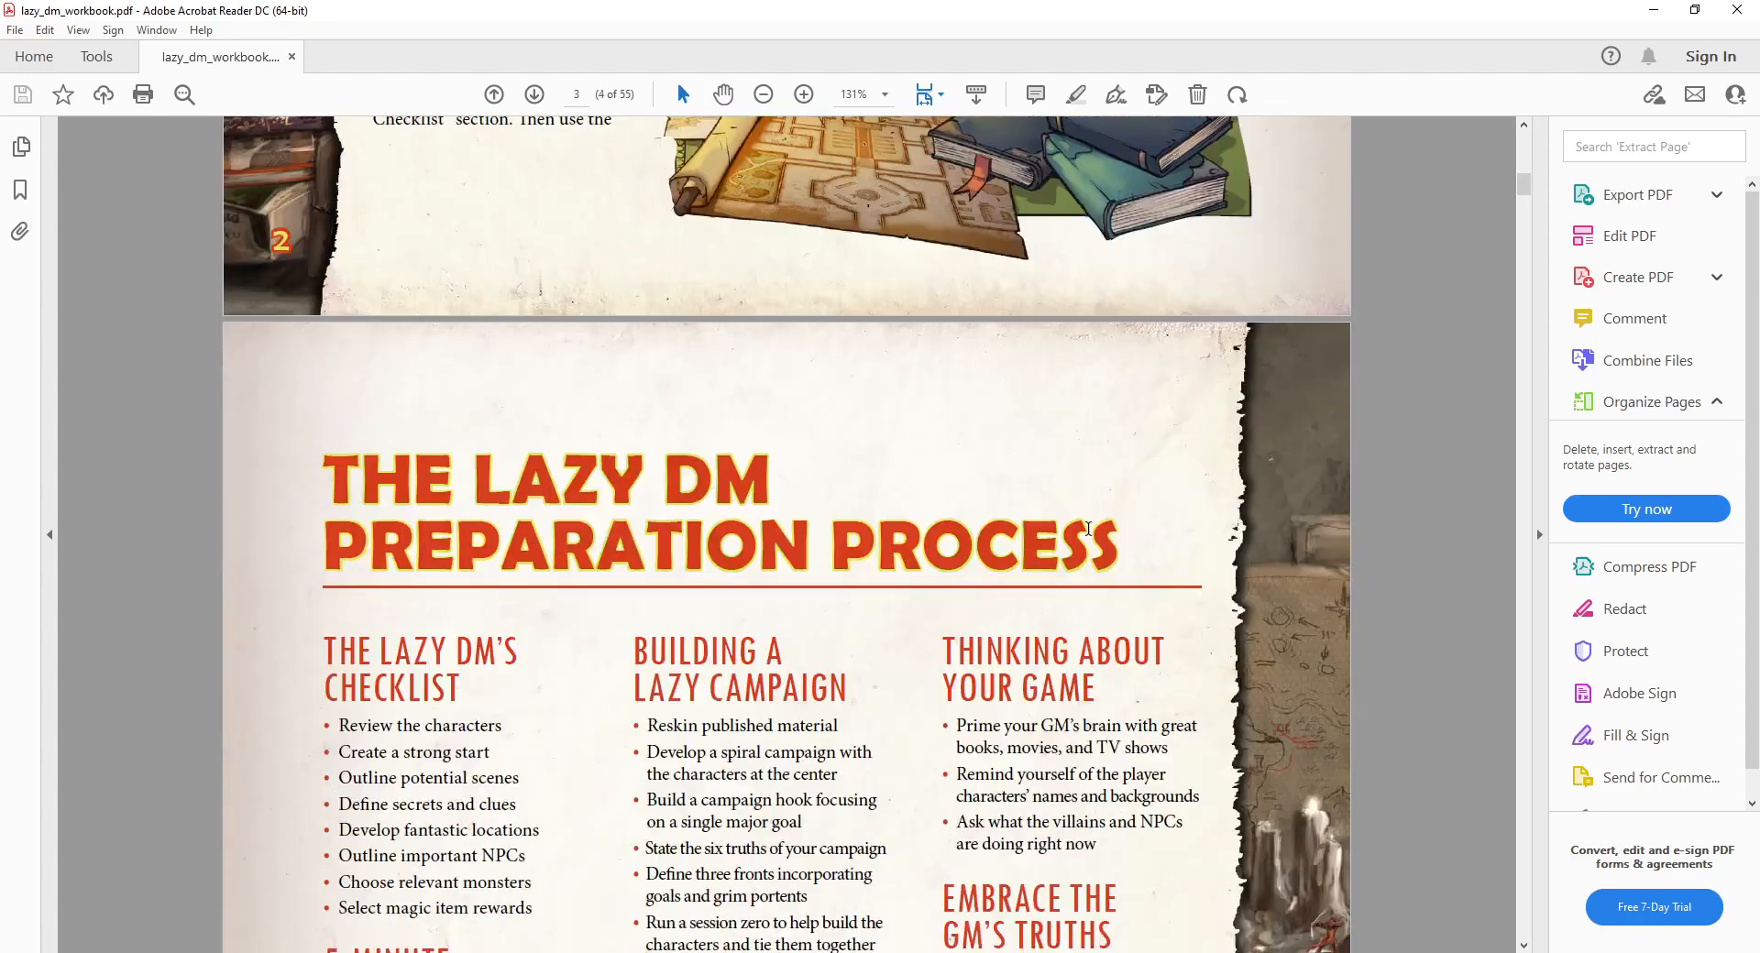
{"action": "scroll", "coordinate": [1054, 518], "scroll_direction": "down", "scroll_amount": 2, "text": "ctrl"}
{"action": "scroll", "coordinate": [1033, 496], "scroll_direction": "up", "scroll_amount": 8}
{"action": "scroll", "coordinate": [1033, 496], "scroll_direction": "up", "scroll_amount": 10}
{"action": "scroll", "coordinate": [1525, 216], "scroll_direction": "down", "scroll_amount": 8}
{"action": "left_click_drag", "start_coordinate": [1524, 180], "coordinate": [1525, 255]}
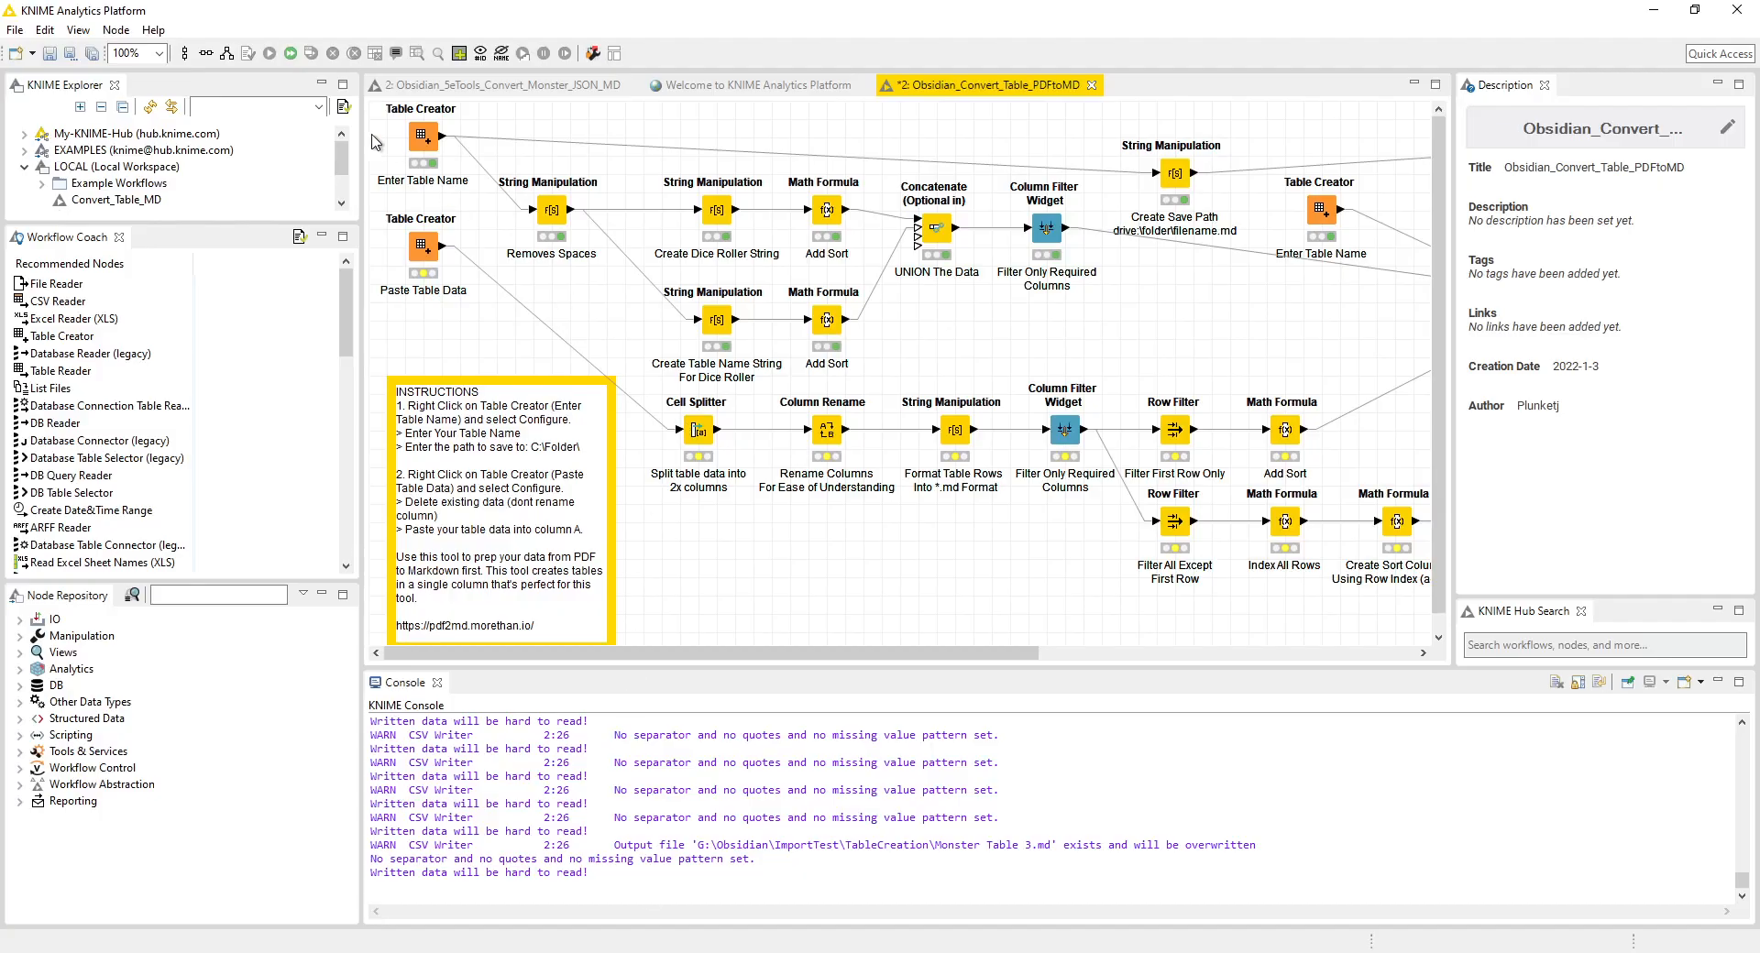
- In KNIME, set the TableName value of the Enter Table Name node to "Short Term Madness"
{"action": "left_click", "coordinate": [444, 147]}
{"action": "right_click", "coordinate": [446, 147]}
{"action": "left_click", "coordinate": [458, 153]}
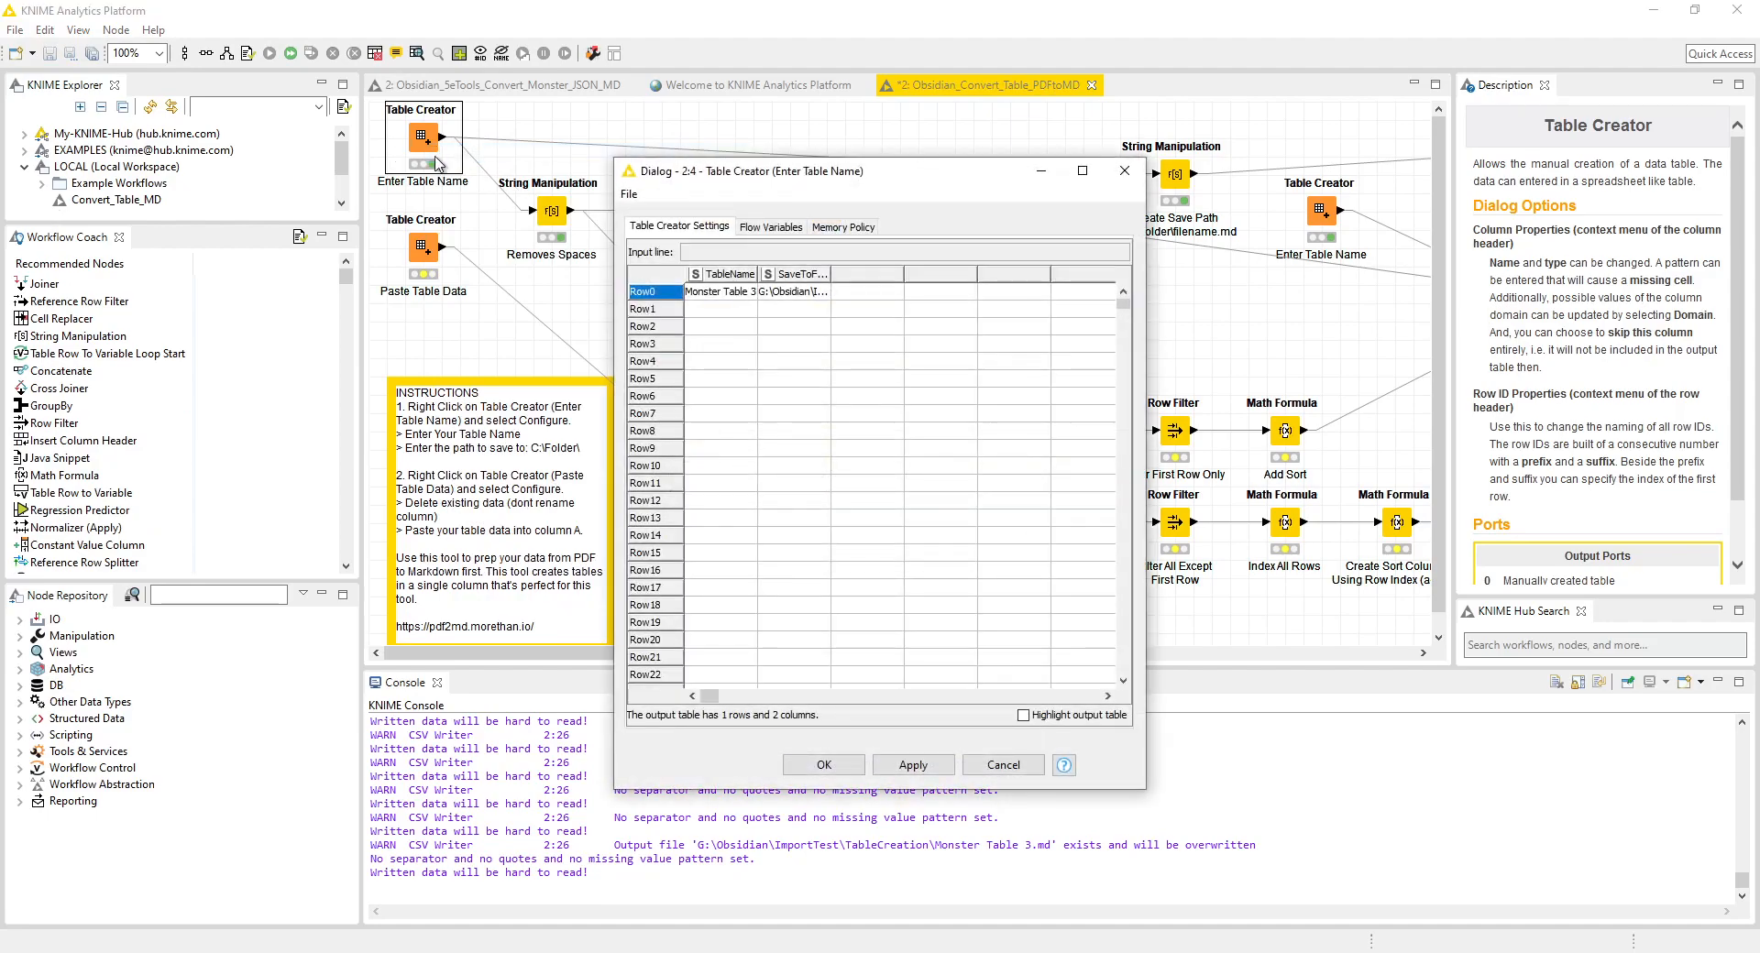
{"action": "left_click", "coordinate": [745, 299]}
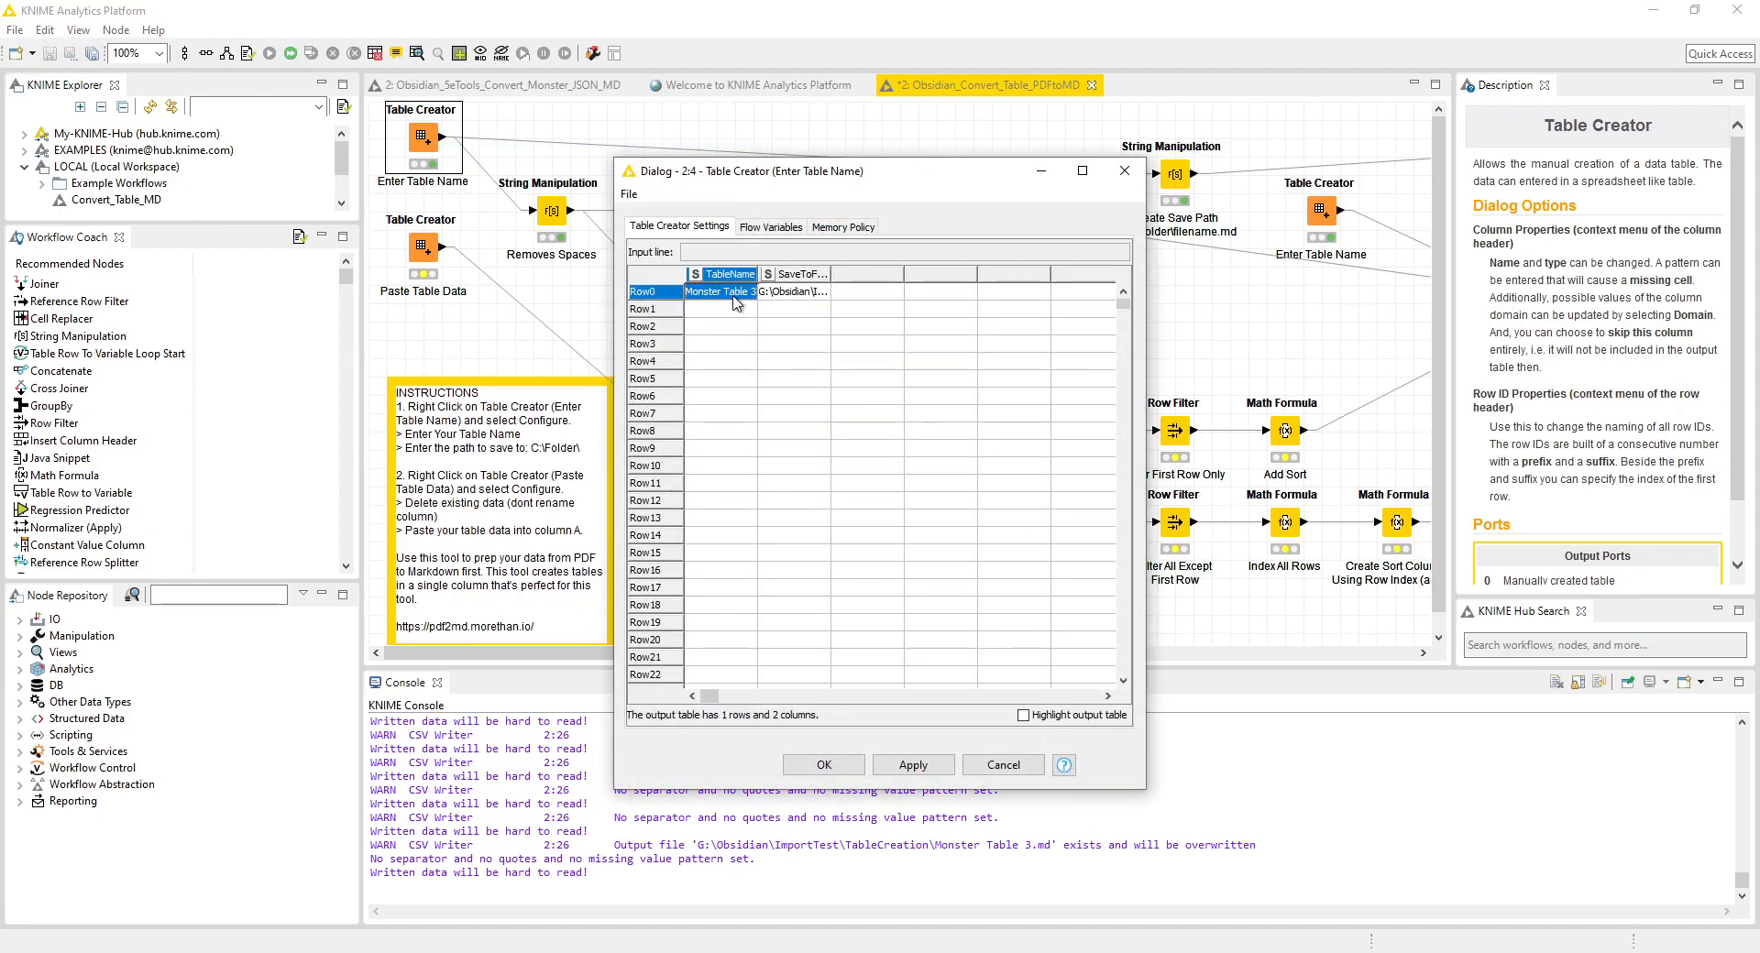
{"action": "type", "text": "Short "}
{"action": "type", "text": "Term Memory"}
{"action": "key", "text": "Return"}
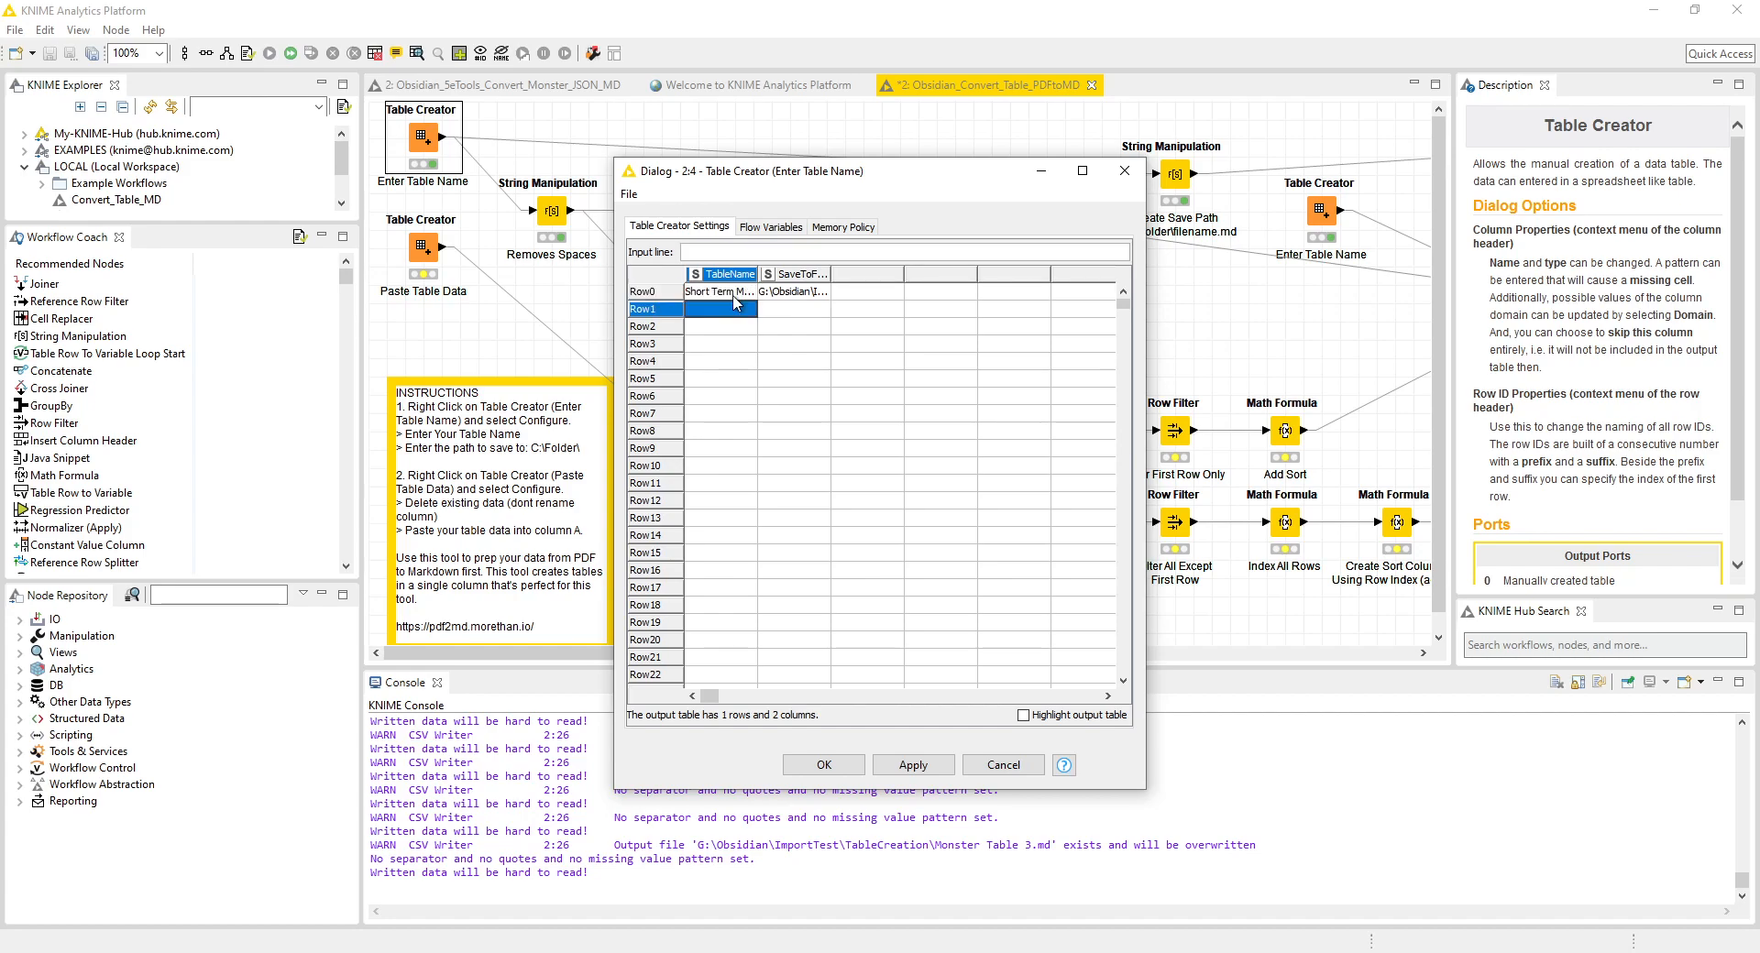
- Widen the TableName and SaveToFolder columns so their values are fully readable, and select the save folder value
{"action": "left_click", "coordinate": [762, 273]}
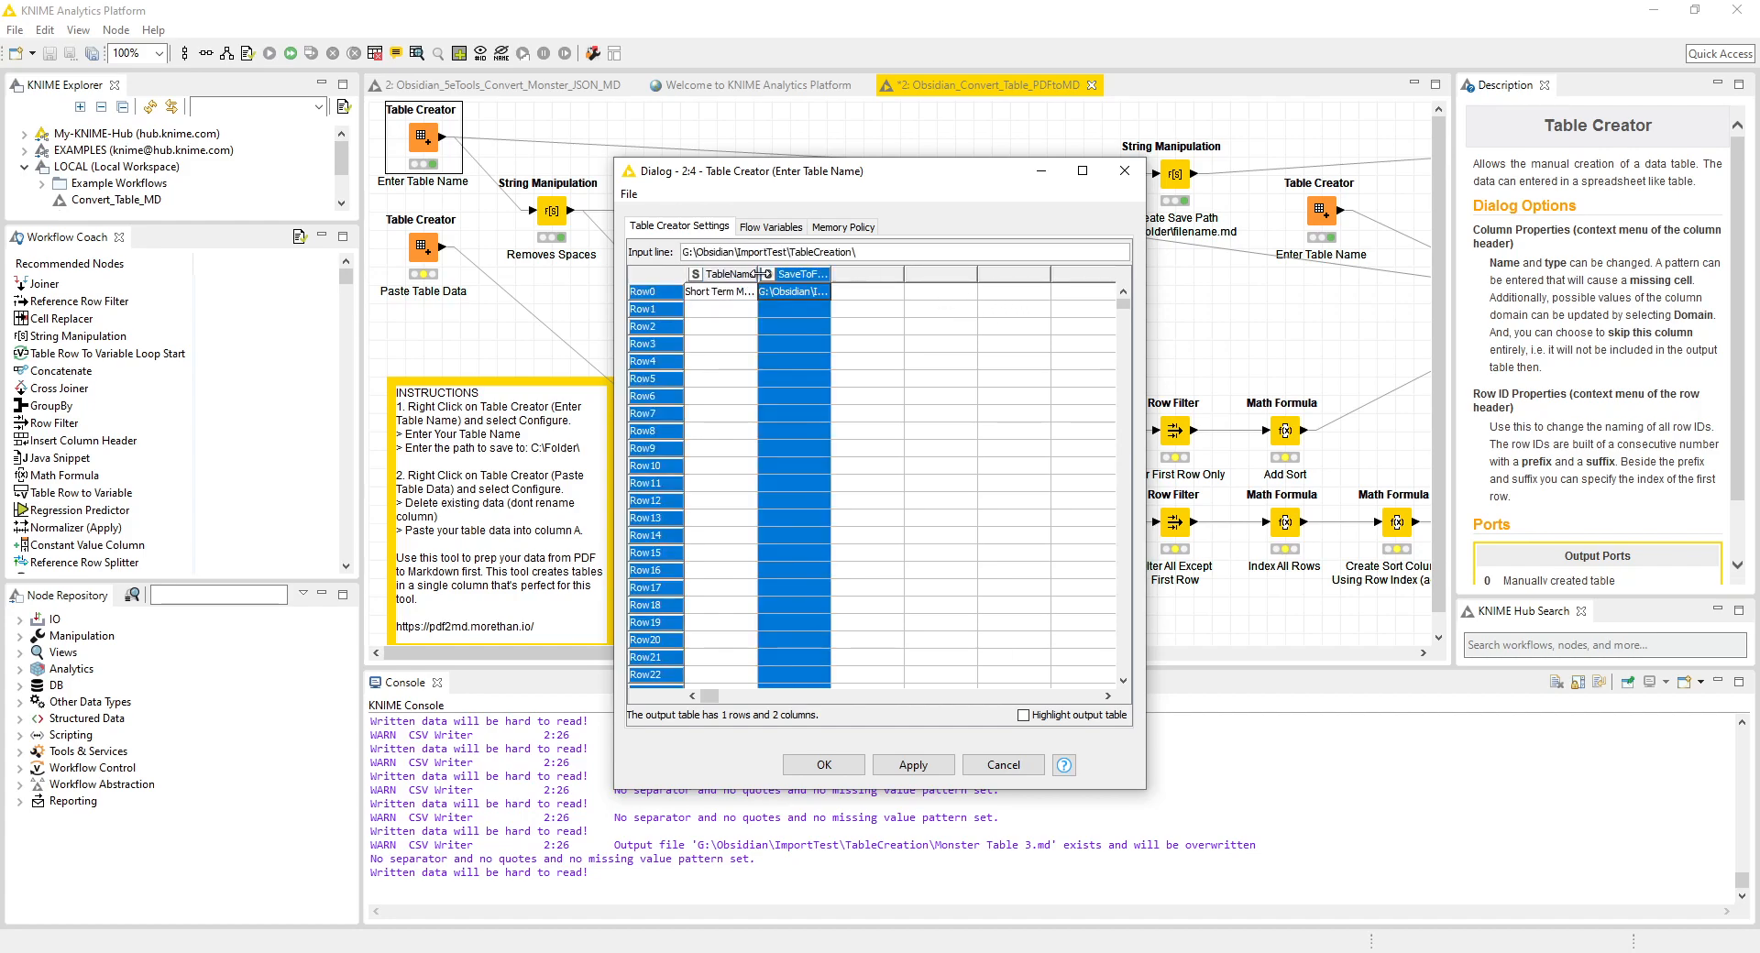
{"action": "double_click", "coordinate": [761, 273]}
{"action": "left_click", "coordinate": [320, 367]}
{"action": "left_click_drag", "start_coordinate": [760, 274], "coordinate": [1012, 273]}
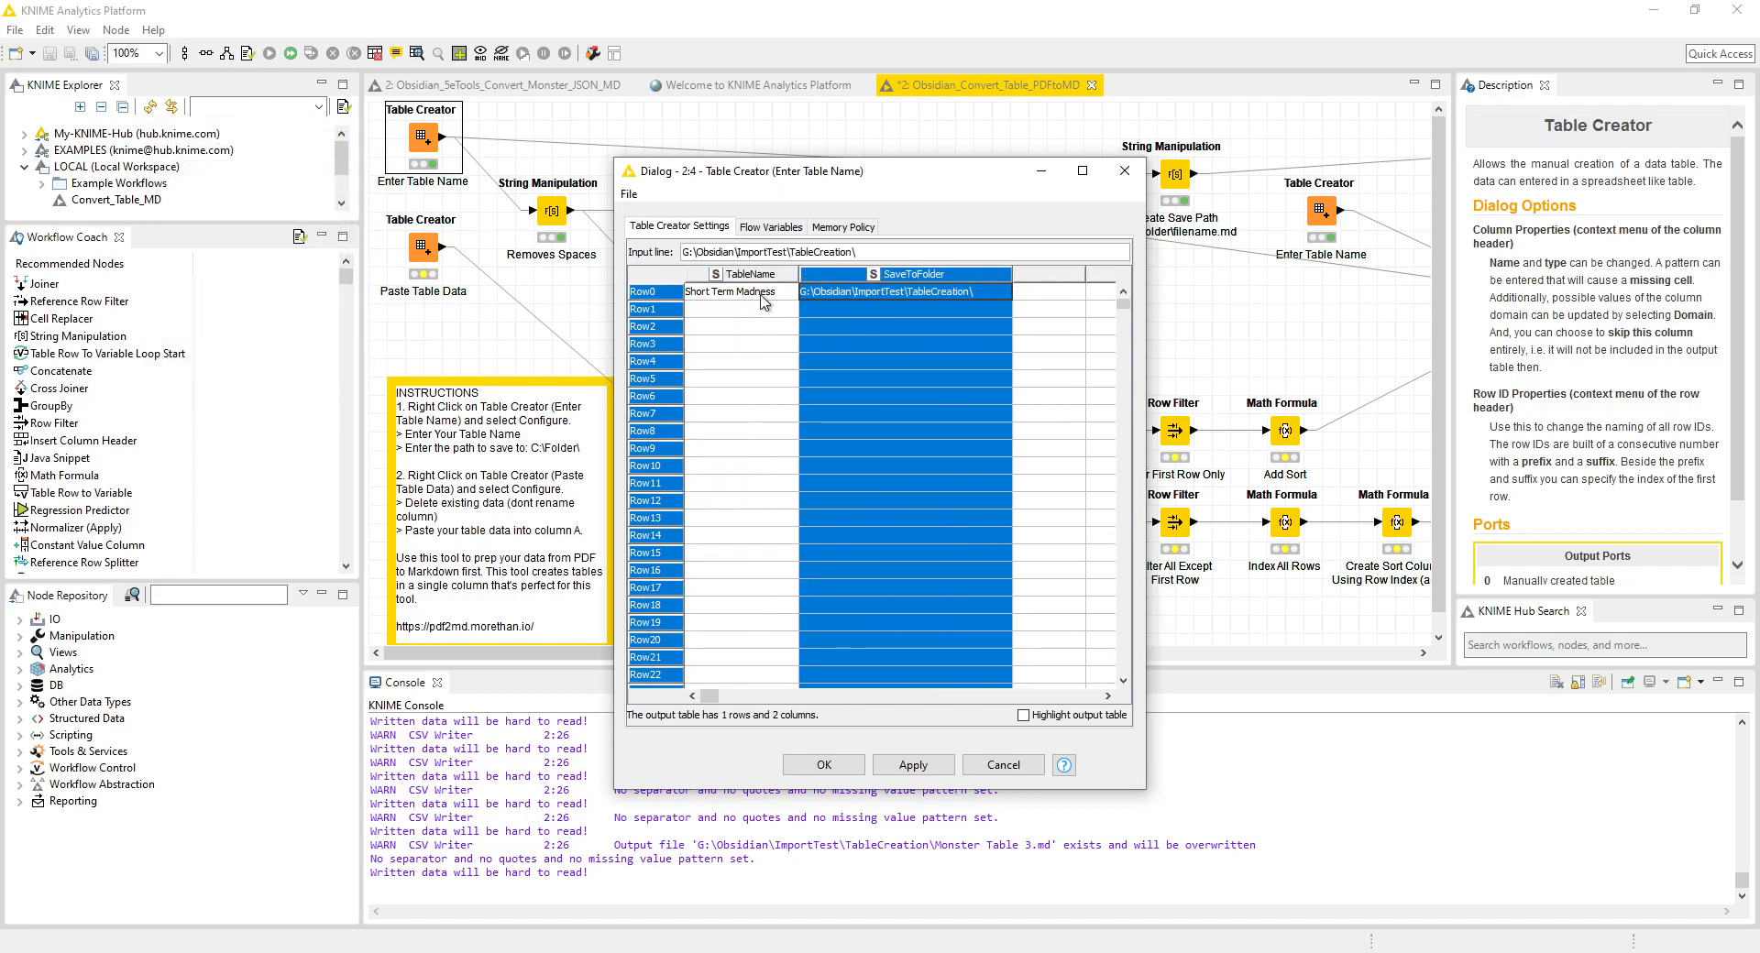
{"action": "left_click", "coordinate": [821, 293]}
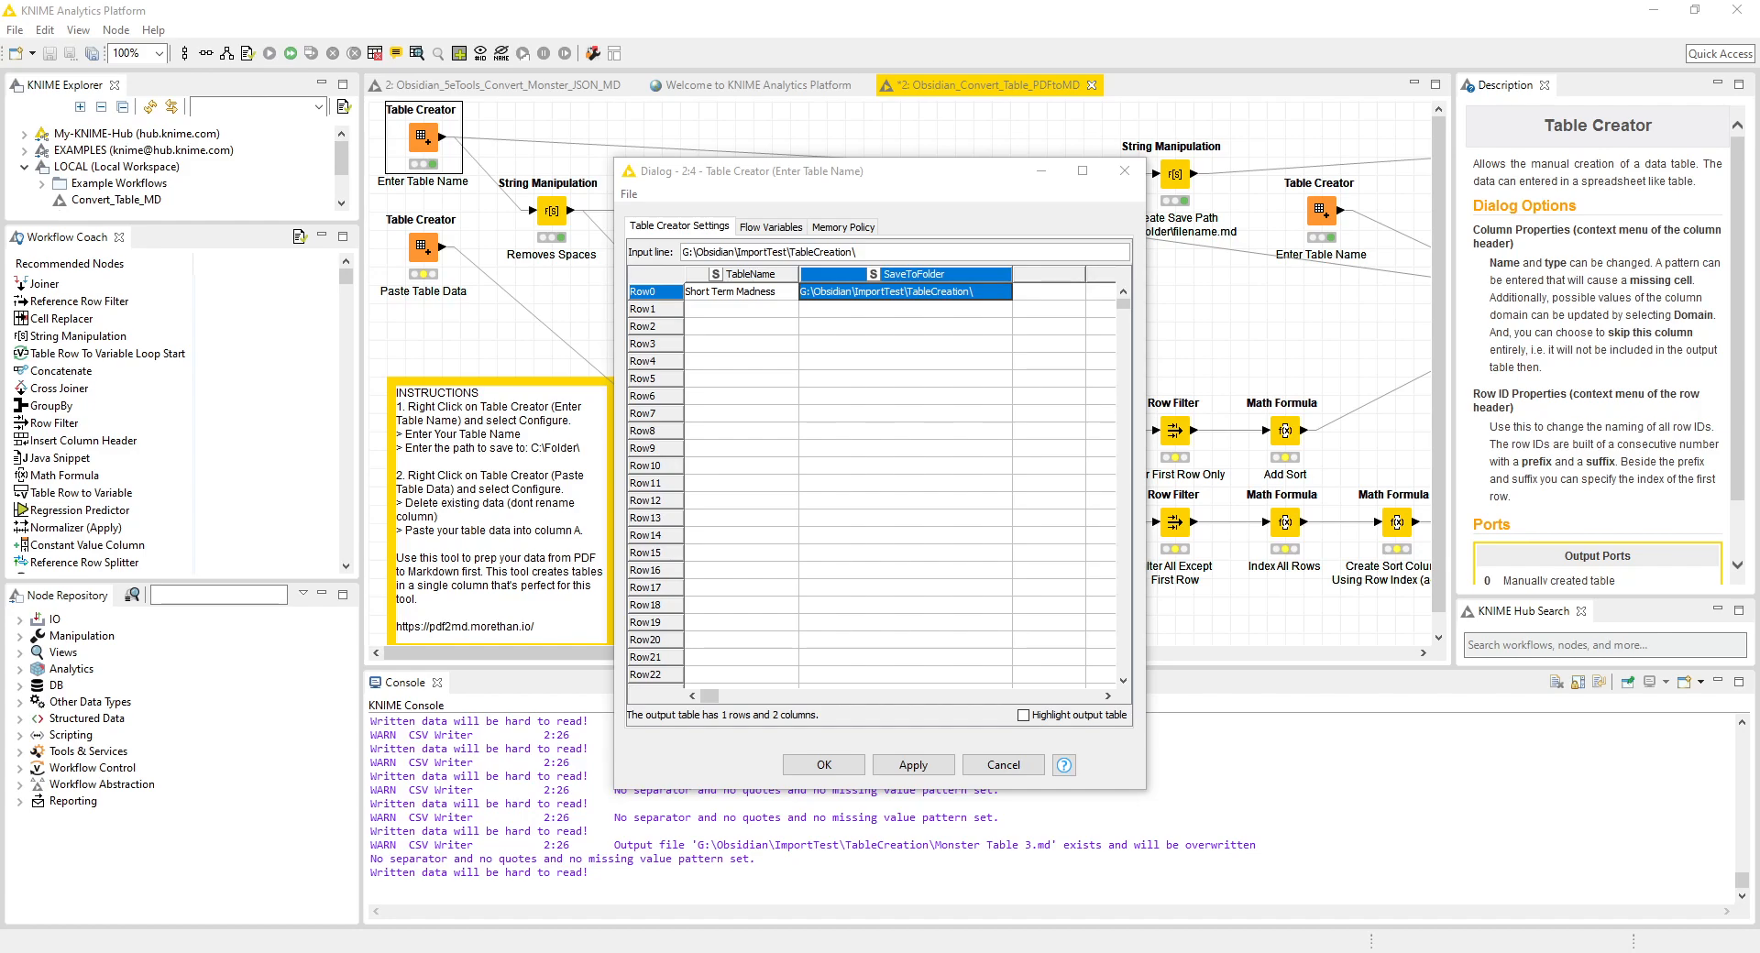
- In File Explorer, create a folder named "Random Tables" inside the Demo Vault 2 folder
{"action": "left_click_drag", "start_coordinate": [1757, 275], "coordinate": [902, 109]}
{"action": "double_click", "coordinate": [803, 277]}
{"action": "right_click", "coordinate": [825, 455]}
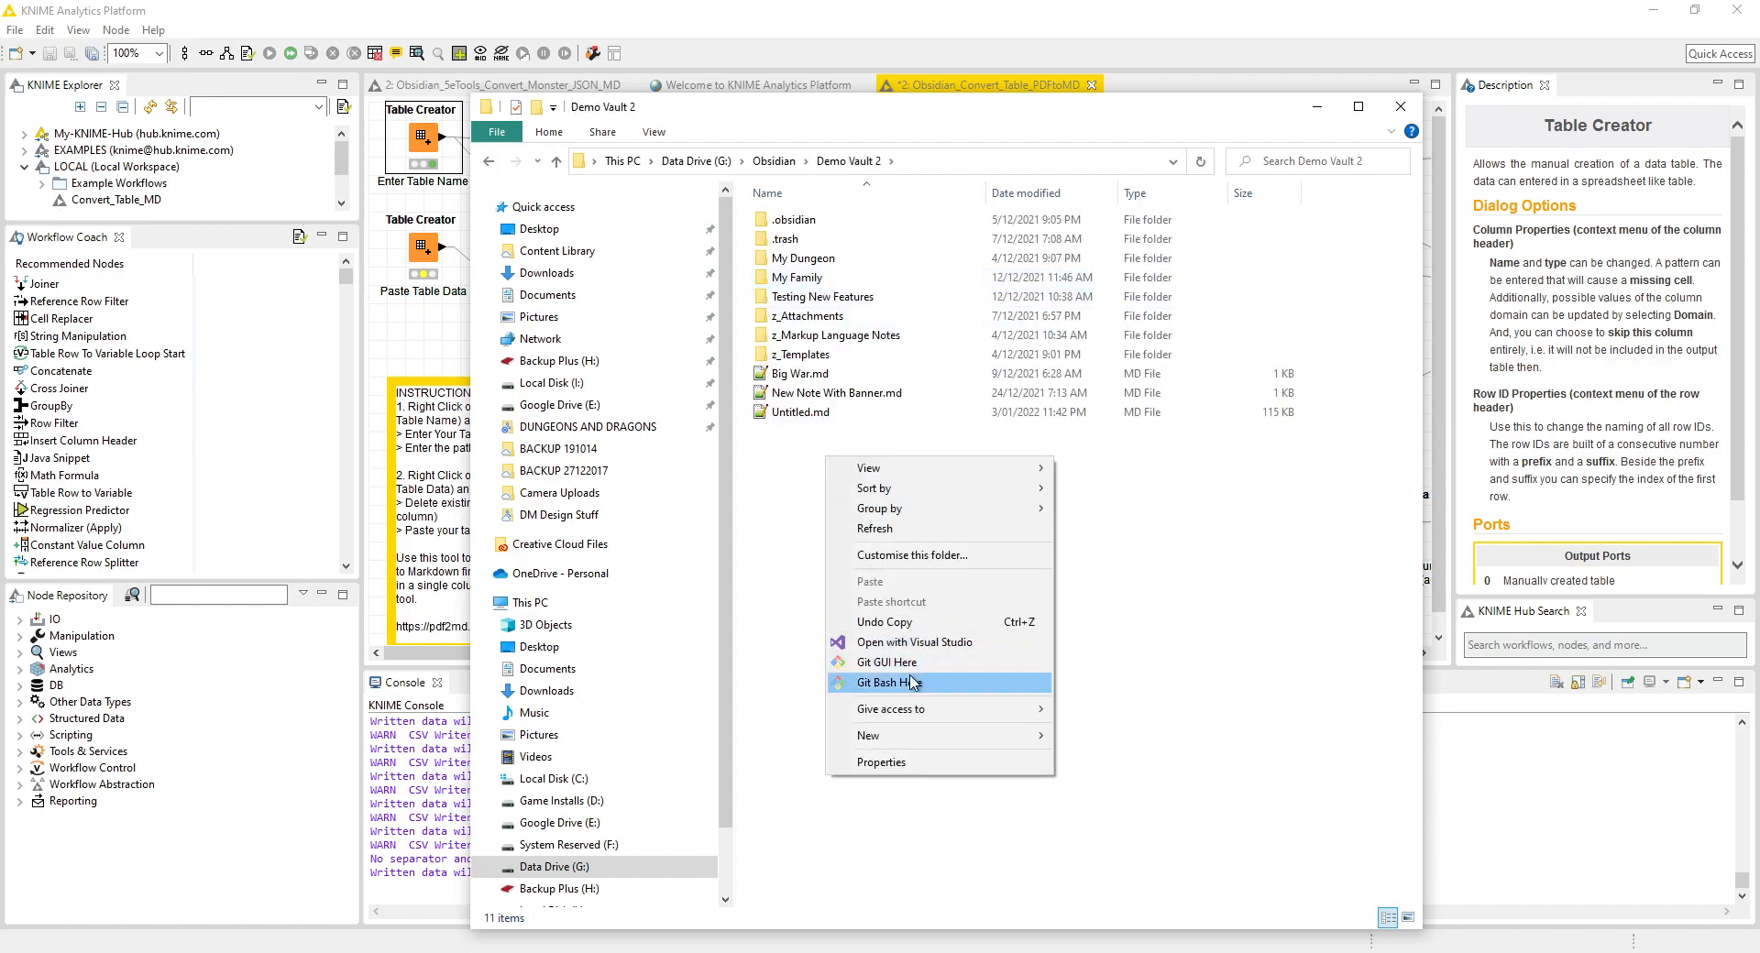
{"action": "mouse_move", "coordinate": [905, 736]}
{"action": "left_click", "coordinate": [1096, 387]}
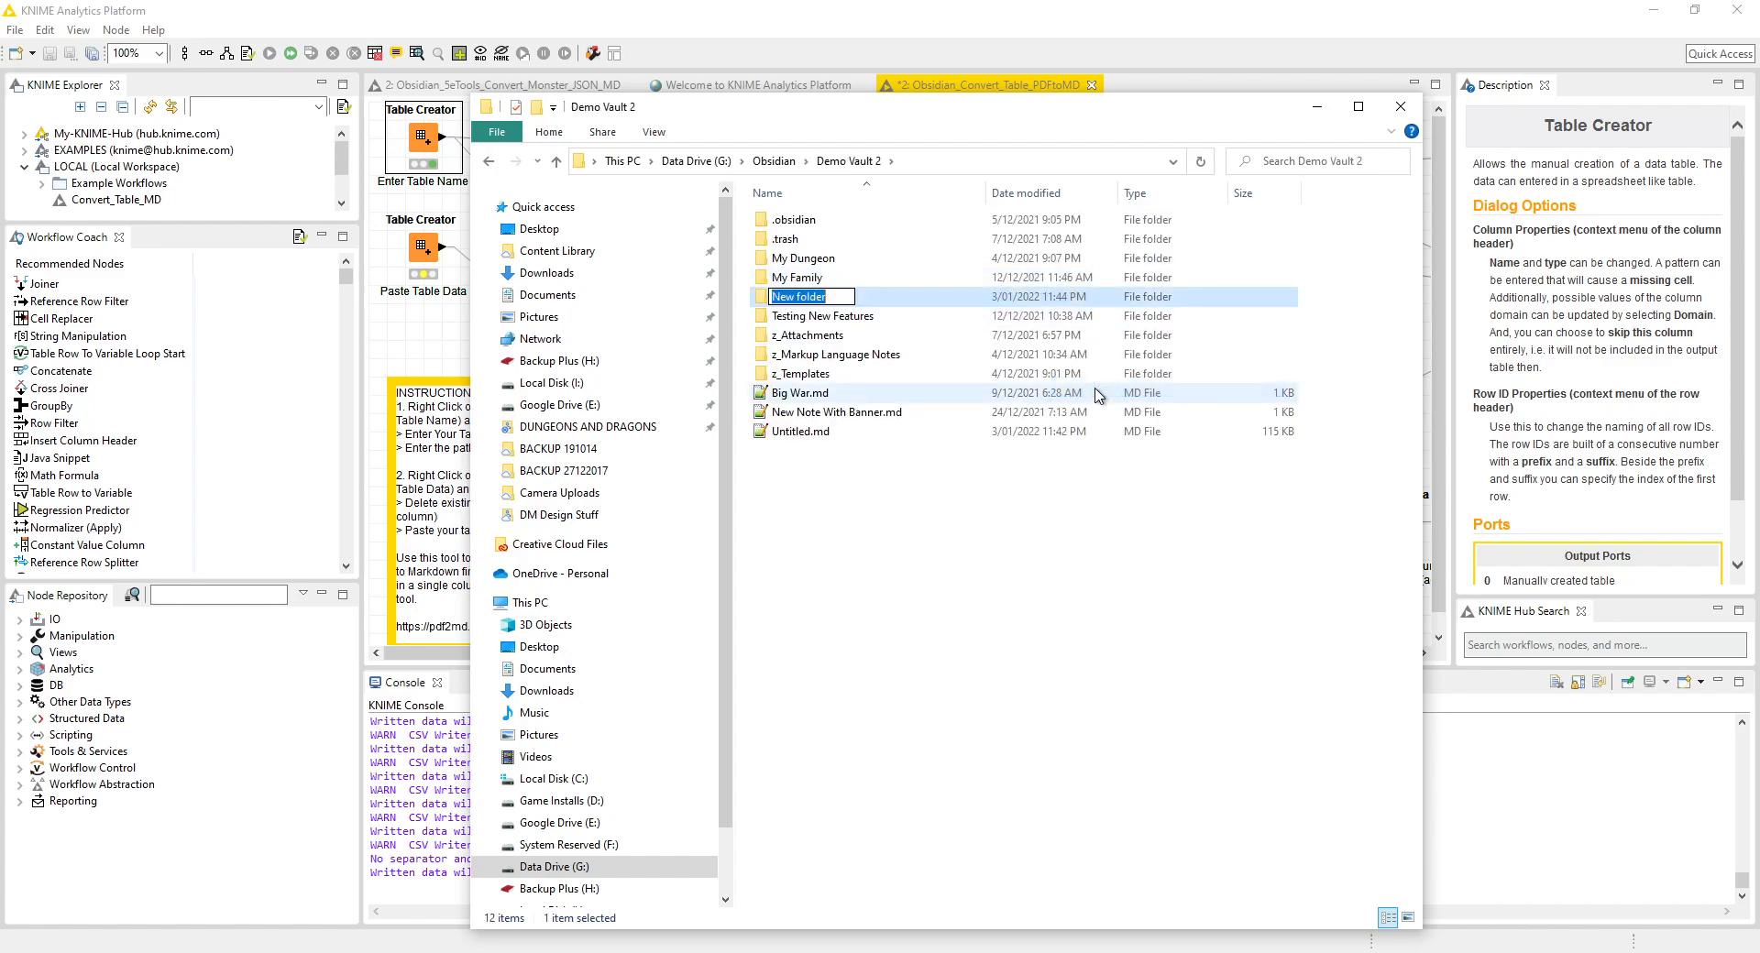
{"action": "type", "text": "Random Tables"}
{"action": "key", "text": "Return"}
- Open the Random Tables folder, copy its path and dismiss the File Explorer window
{"action": "double_click", "coordinate": [806, 296]}
{"action": "right_click", "coordinate": [939, 161]}
{"action": "left_click", "coordinate": [990, 189]}
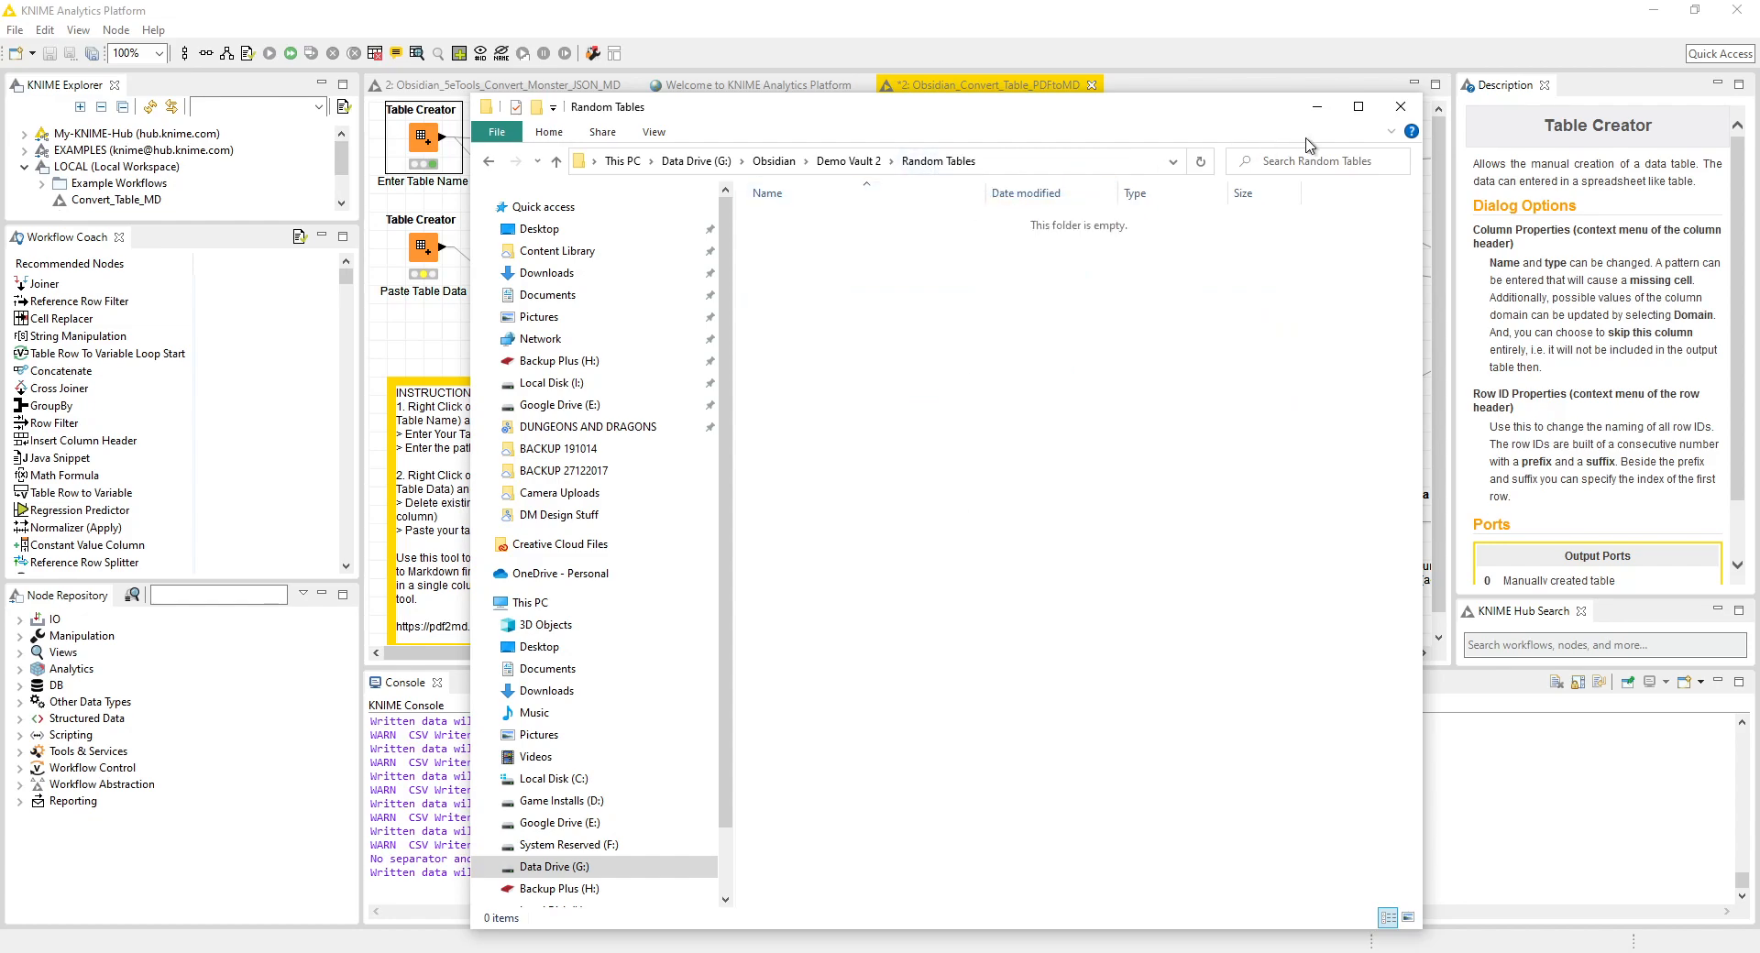
{"action": "left_click", "coordinate": [1388, 107]}
- Set SaveToFolder to G:\Obsidian\Demo Vault 2\Random Tables\, accept the node configuration and execute the whole workflow
{"action": "left_click", "coordinate": [841, 312]}
{"action": "left_click", "coordinate": [845, 293]}
{"action": "key", "text": "Delete"}
{"action": "key", "text": "Down"}
{"action": "key", "text": "Up"}
{"action": "key", "text": "ctrl+v"}
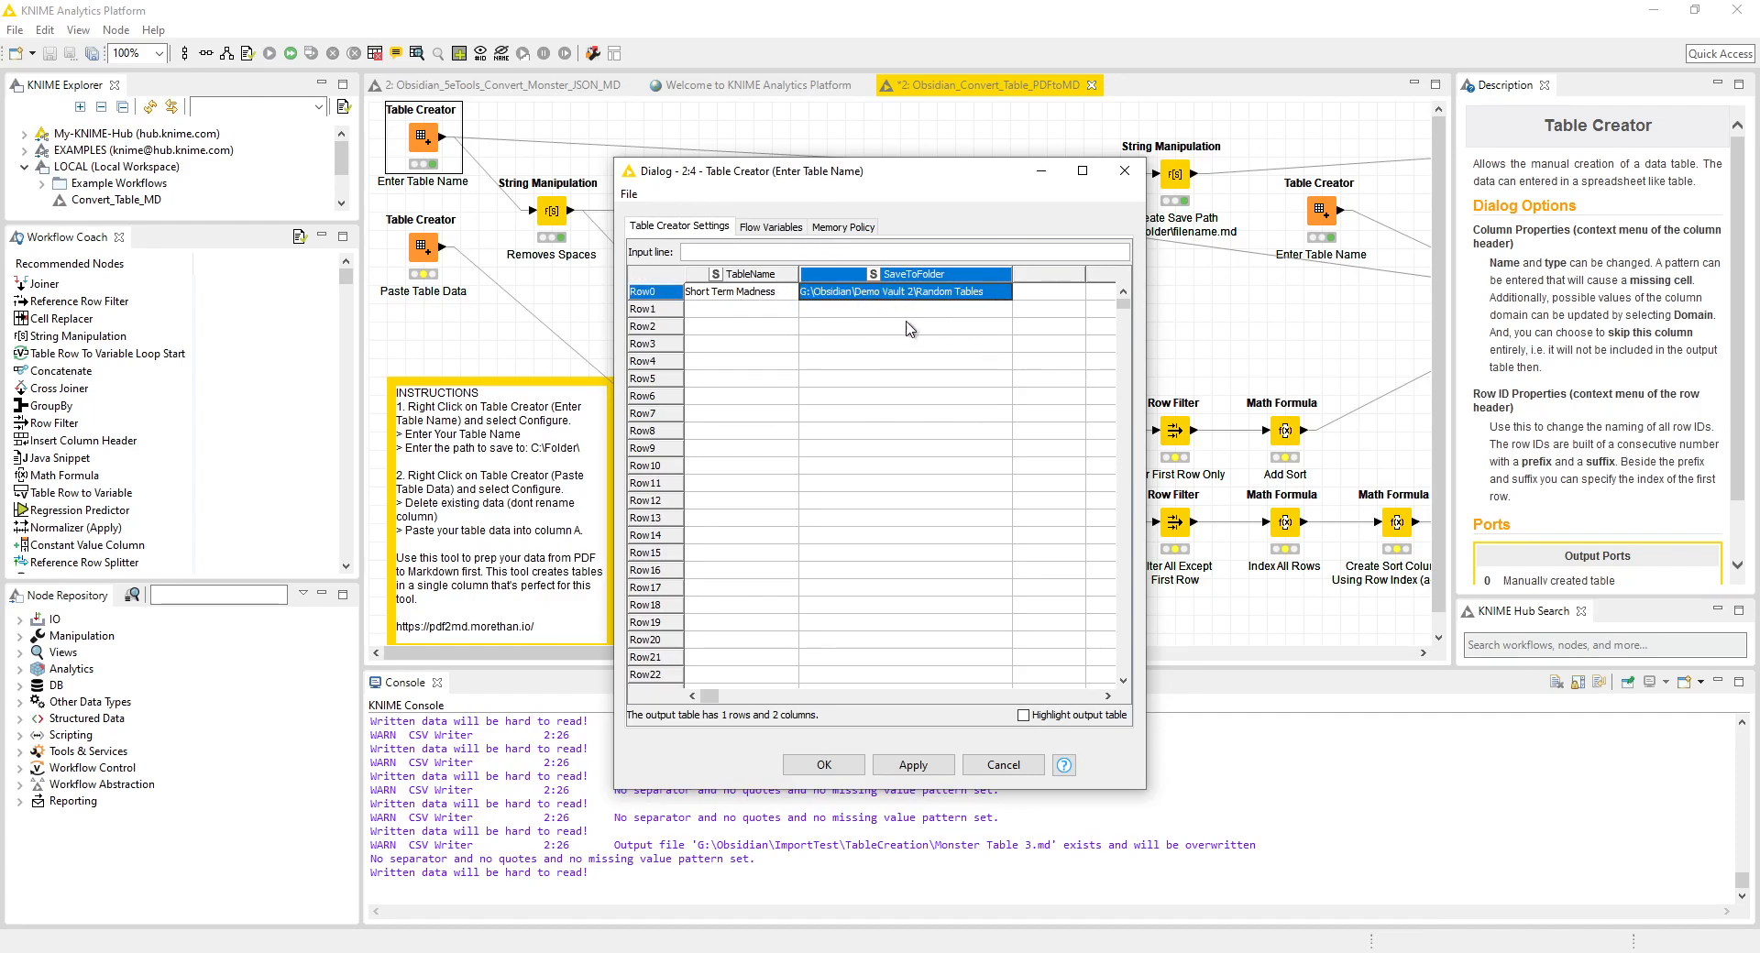
{"action": "double_click", "coordinate": [989, 293]}
{"action": "type", "text": "\\"}
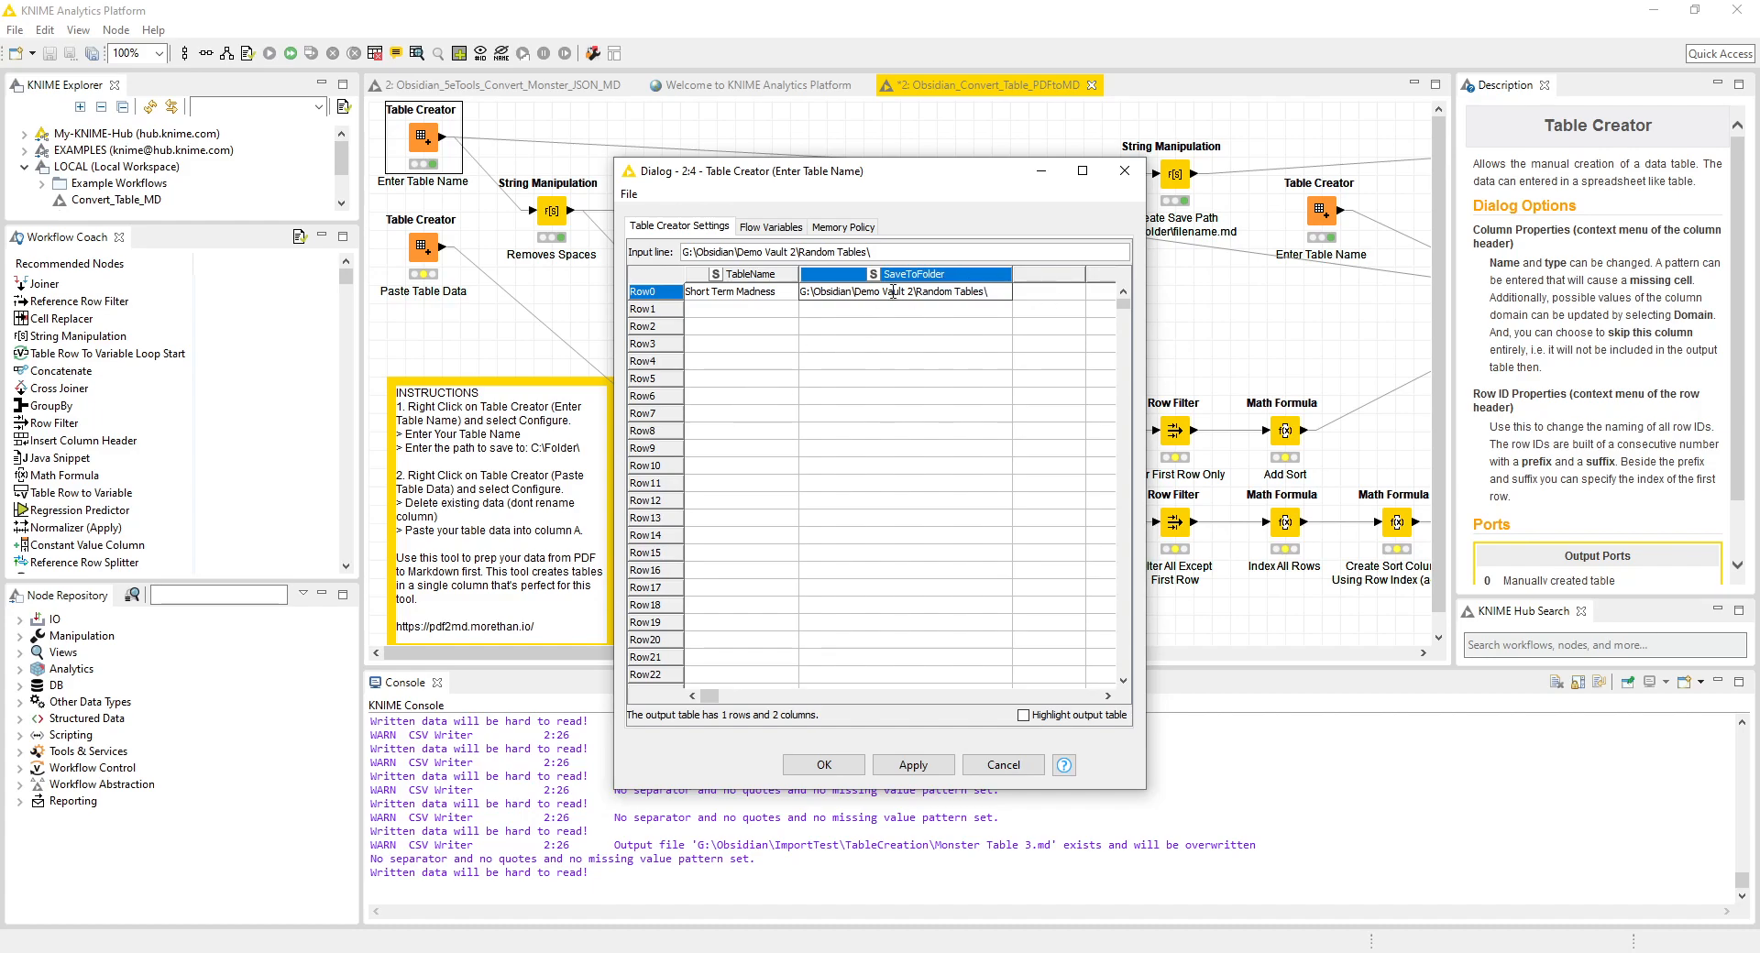
{"action": "left_click", "coordinate": [828, 766]}
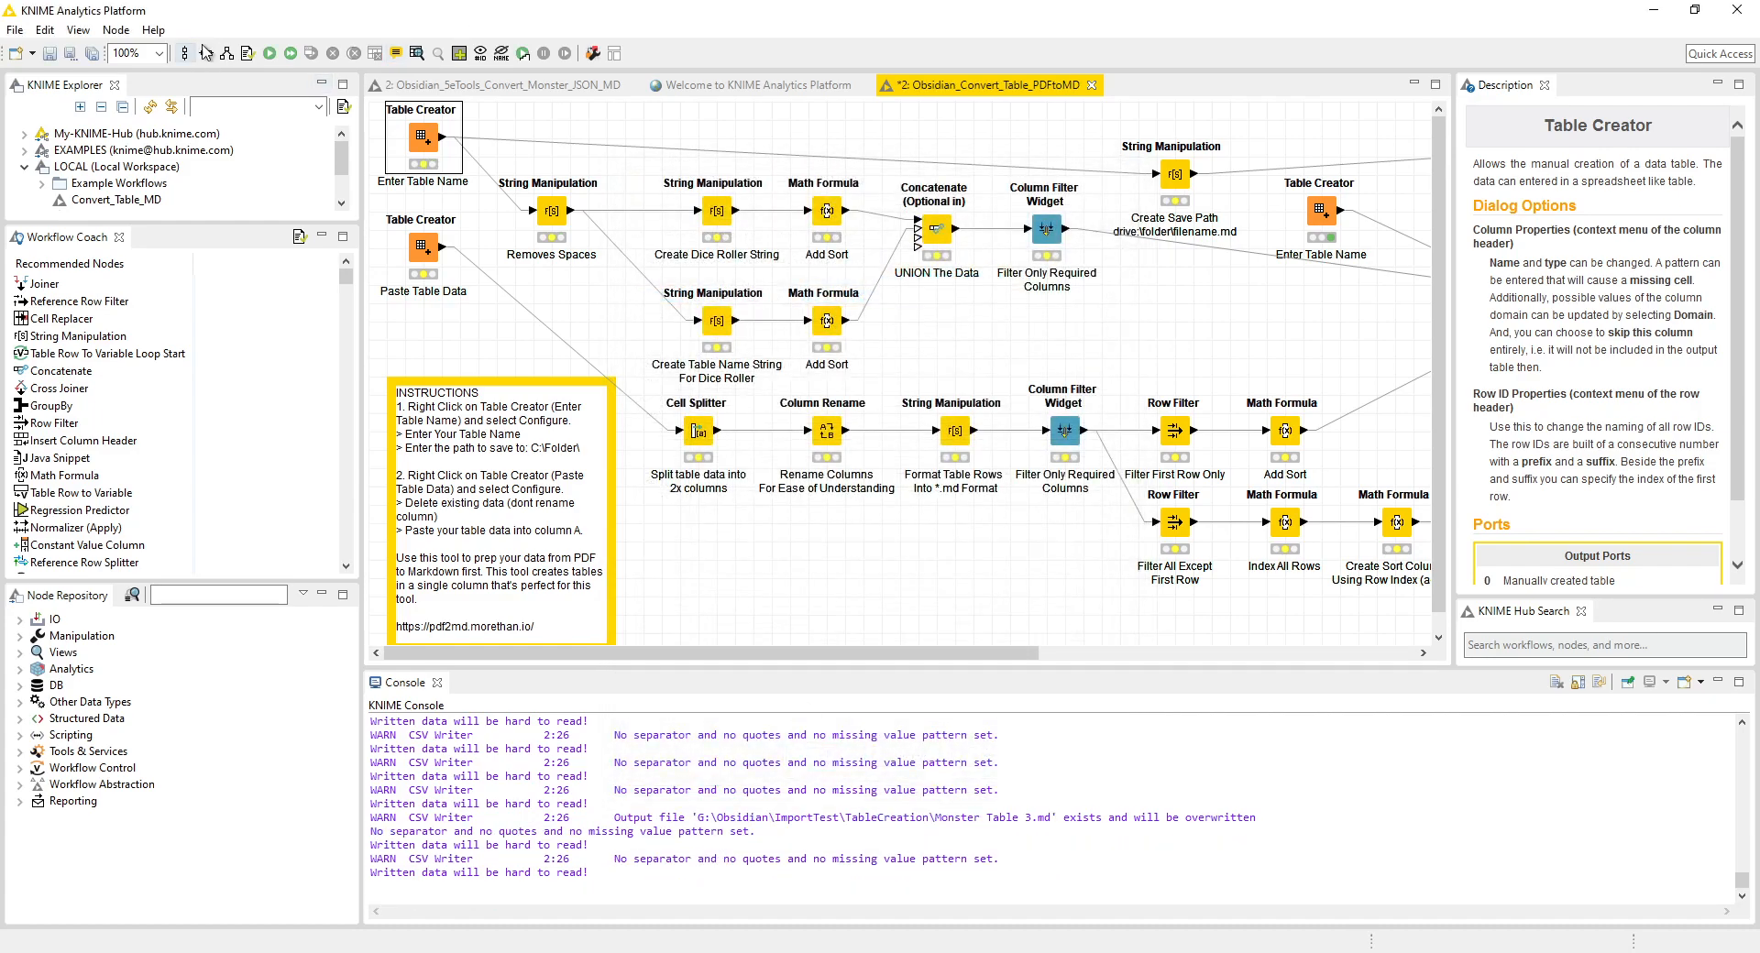
{"action": "left_click", "coordinate": [287, 56]}
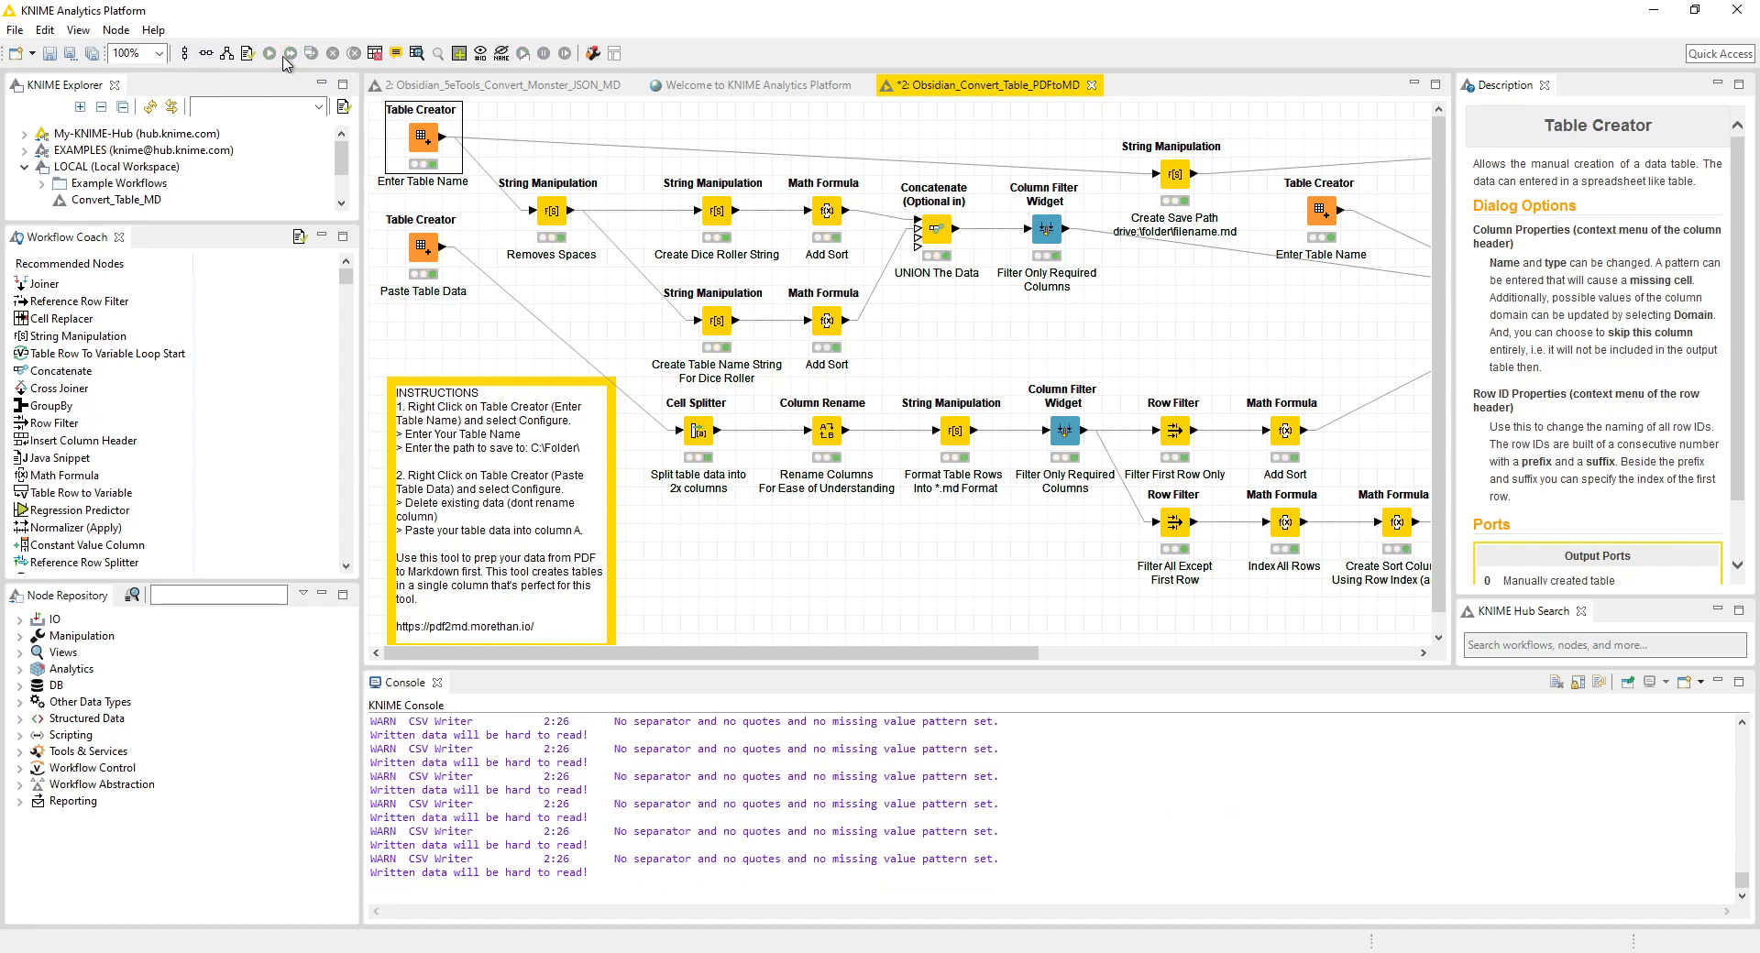
- Switch to Obsidian, expand the Random Tables folder, open the Short Term Madness note and check its reading view
{"action": "left_click_drag", "start_coordinate": [802, 652], "coordinate": [566, 657]}
{"action": "left_click", "coordinate": [570, 889]}
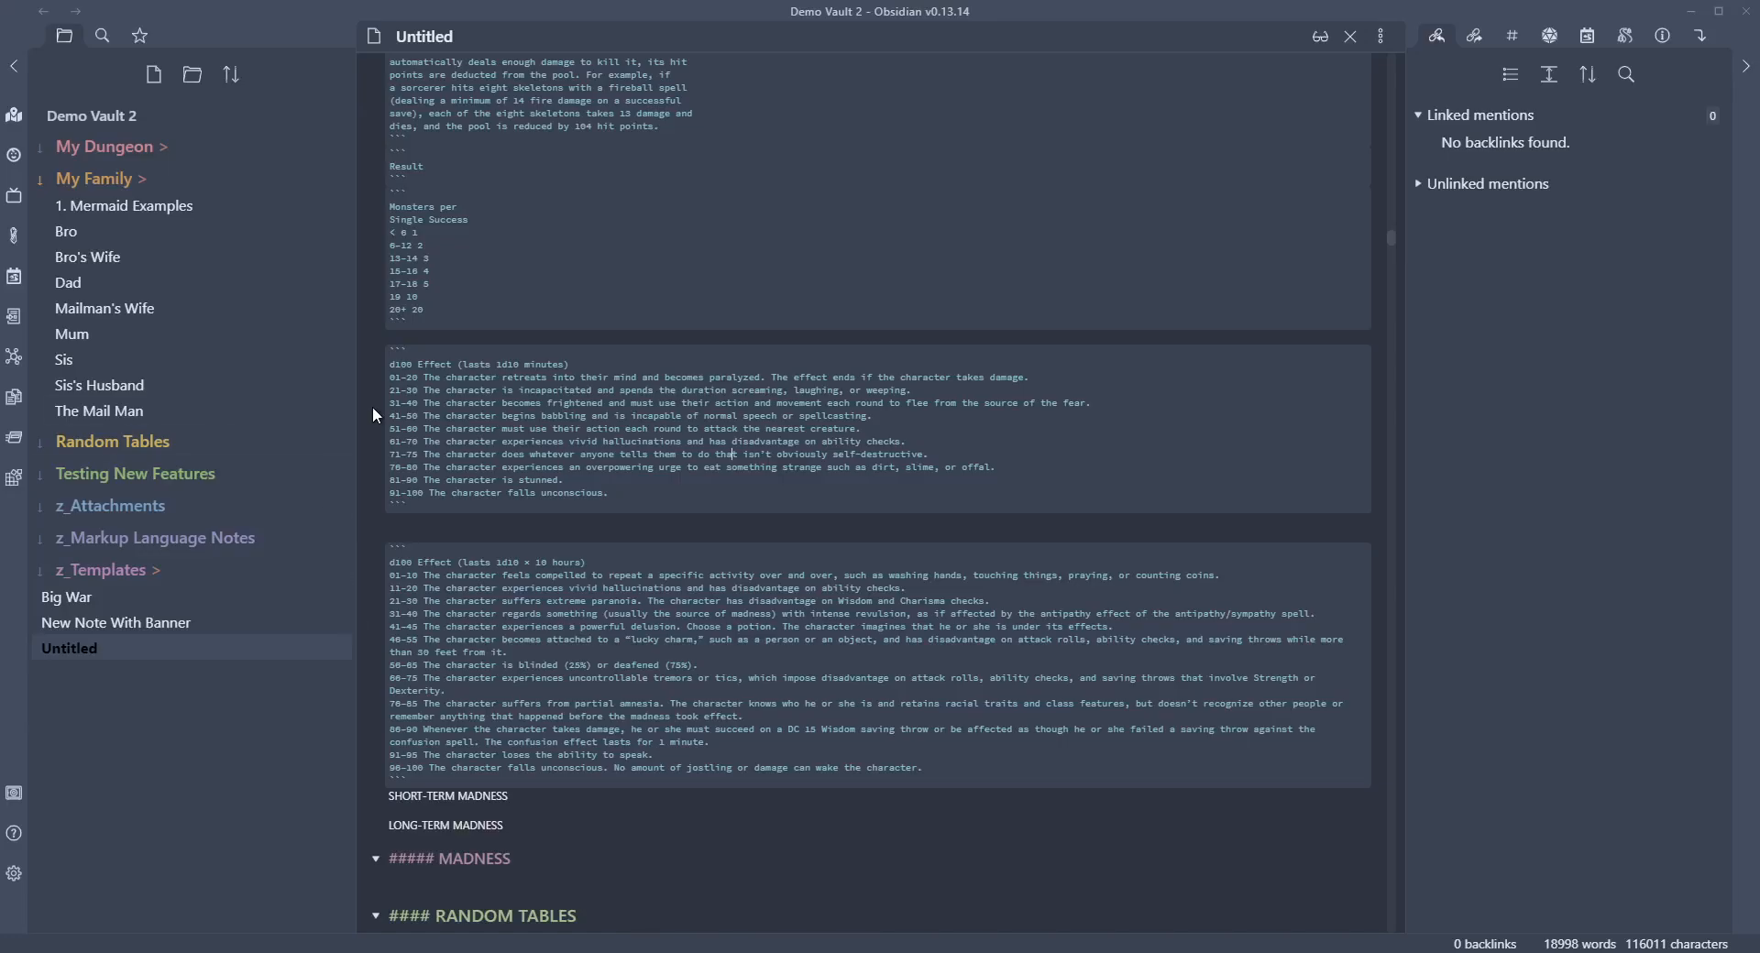
{"action": "left_click", "coordinate": [188, 182]}
{"action": "left_click", "coordinate": [241, 217]}
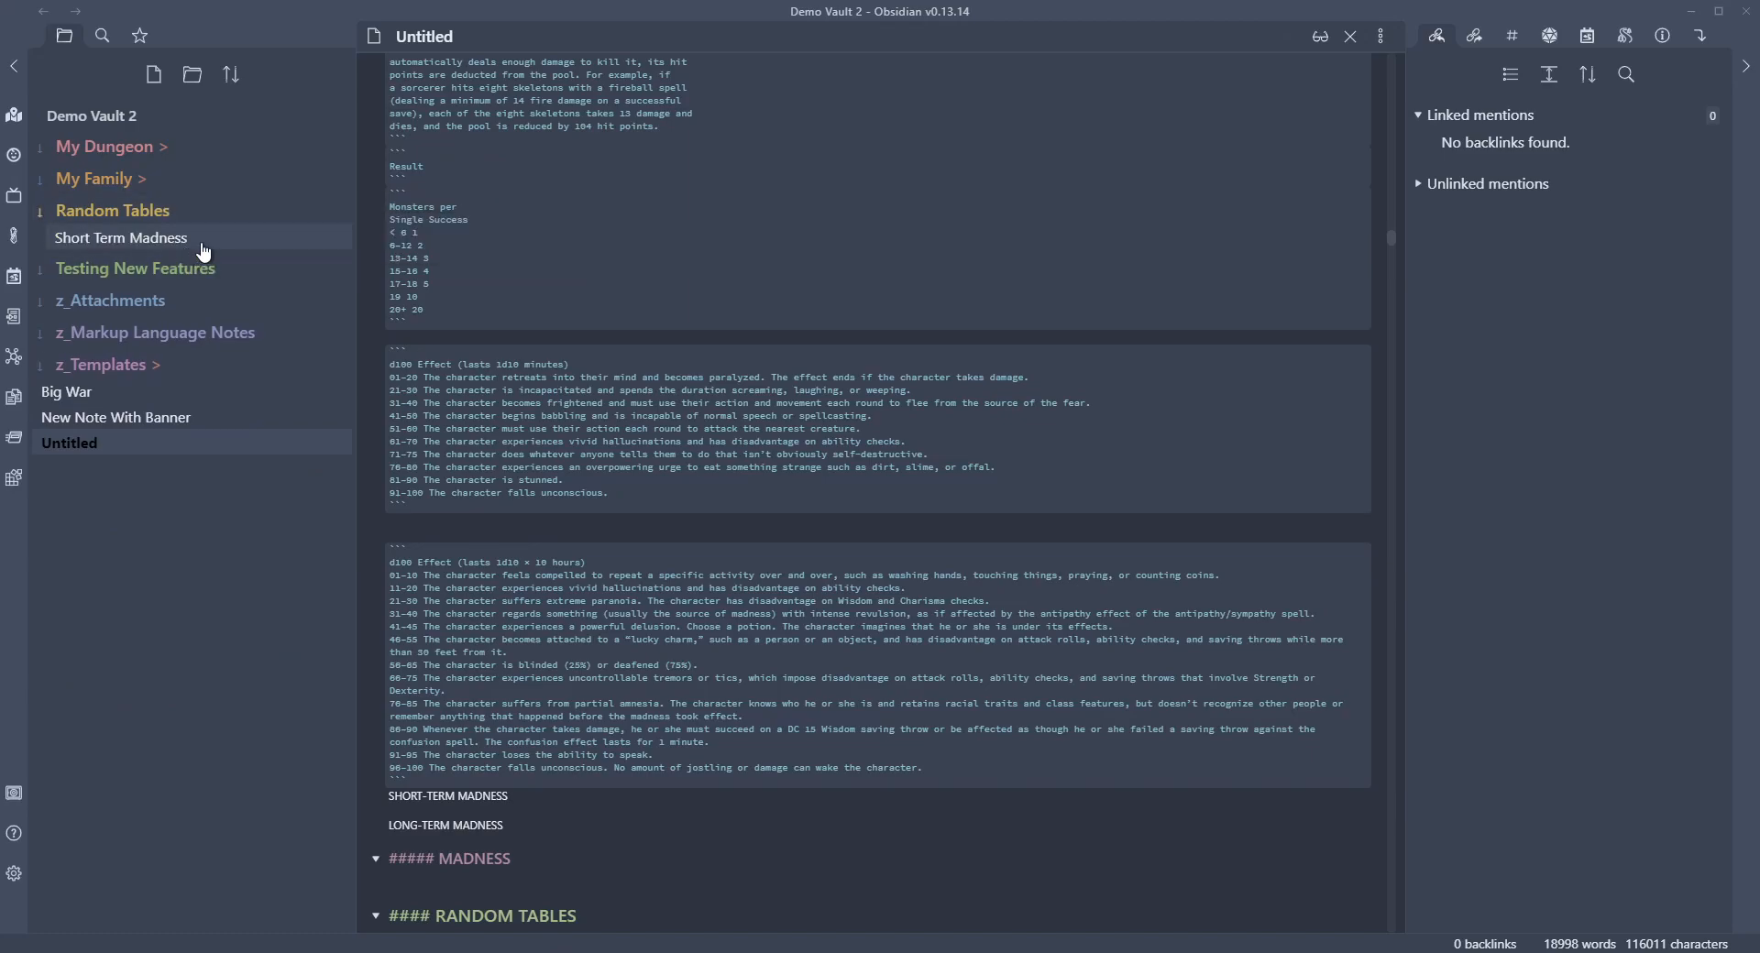
{"action": "left_click", "coordinate": [195, 240]}
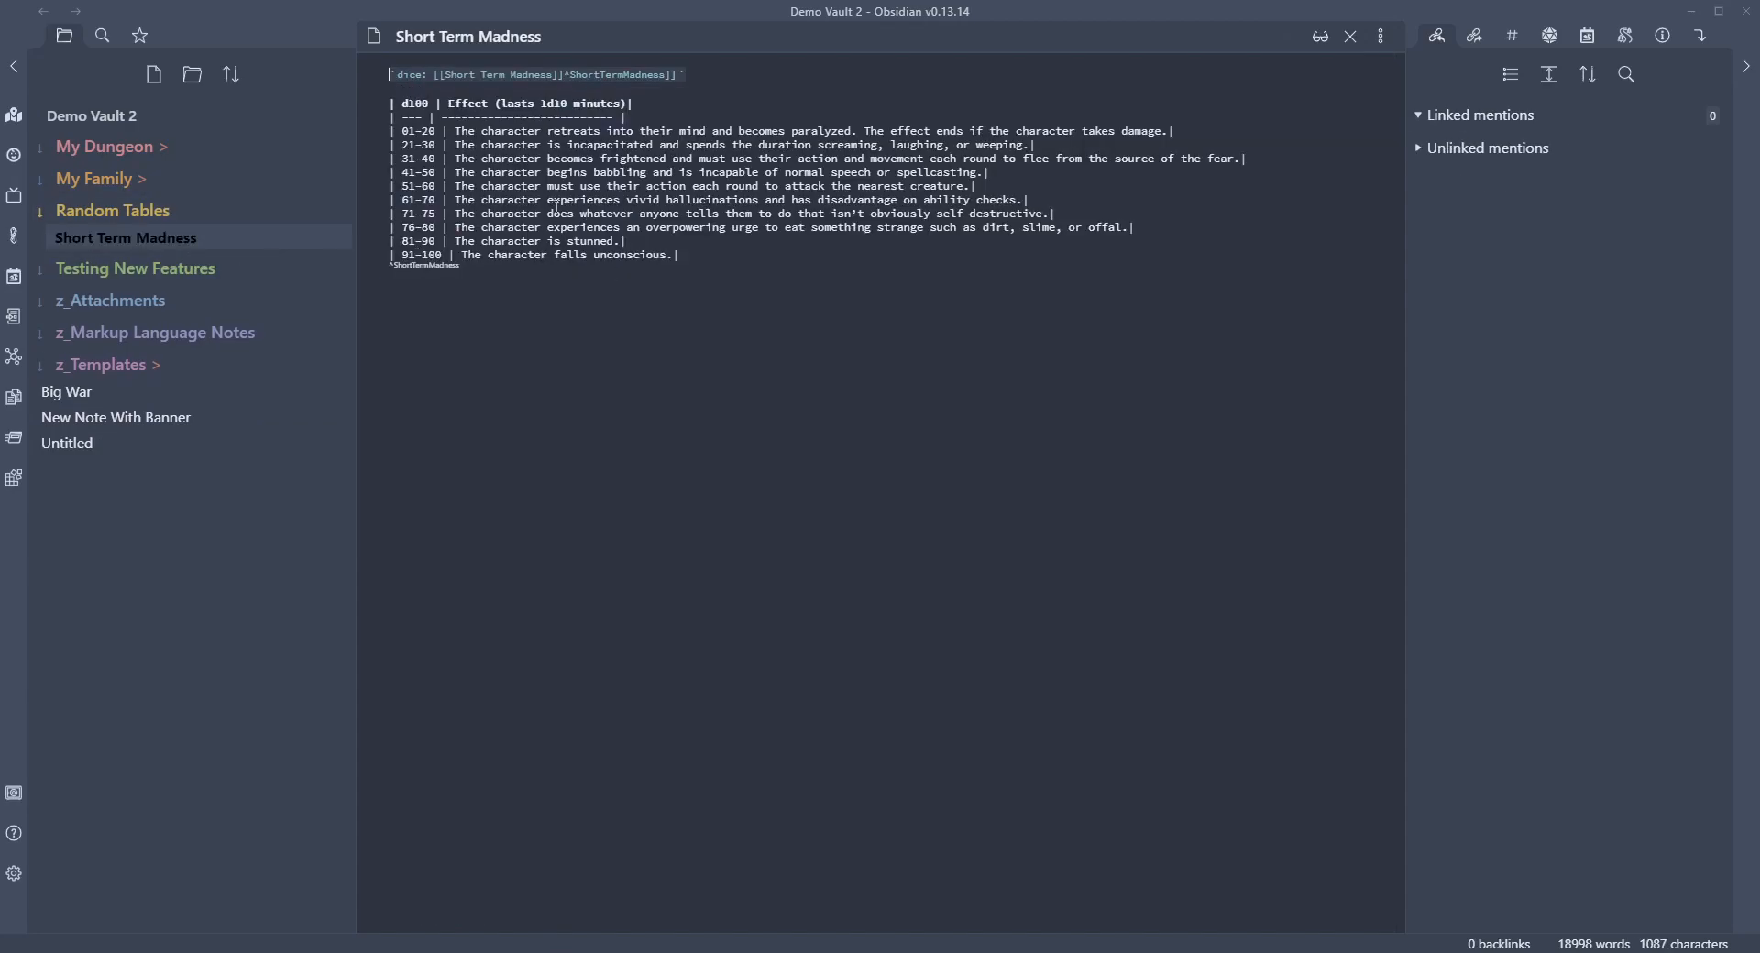
{"action": "left_click", "coordinate": [1319, 36]}
{"action": "left_click", "coordinate": [1320, 36]}
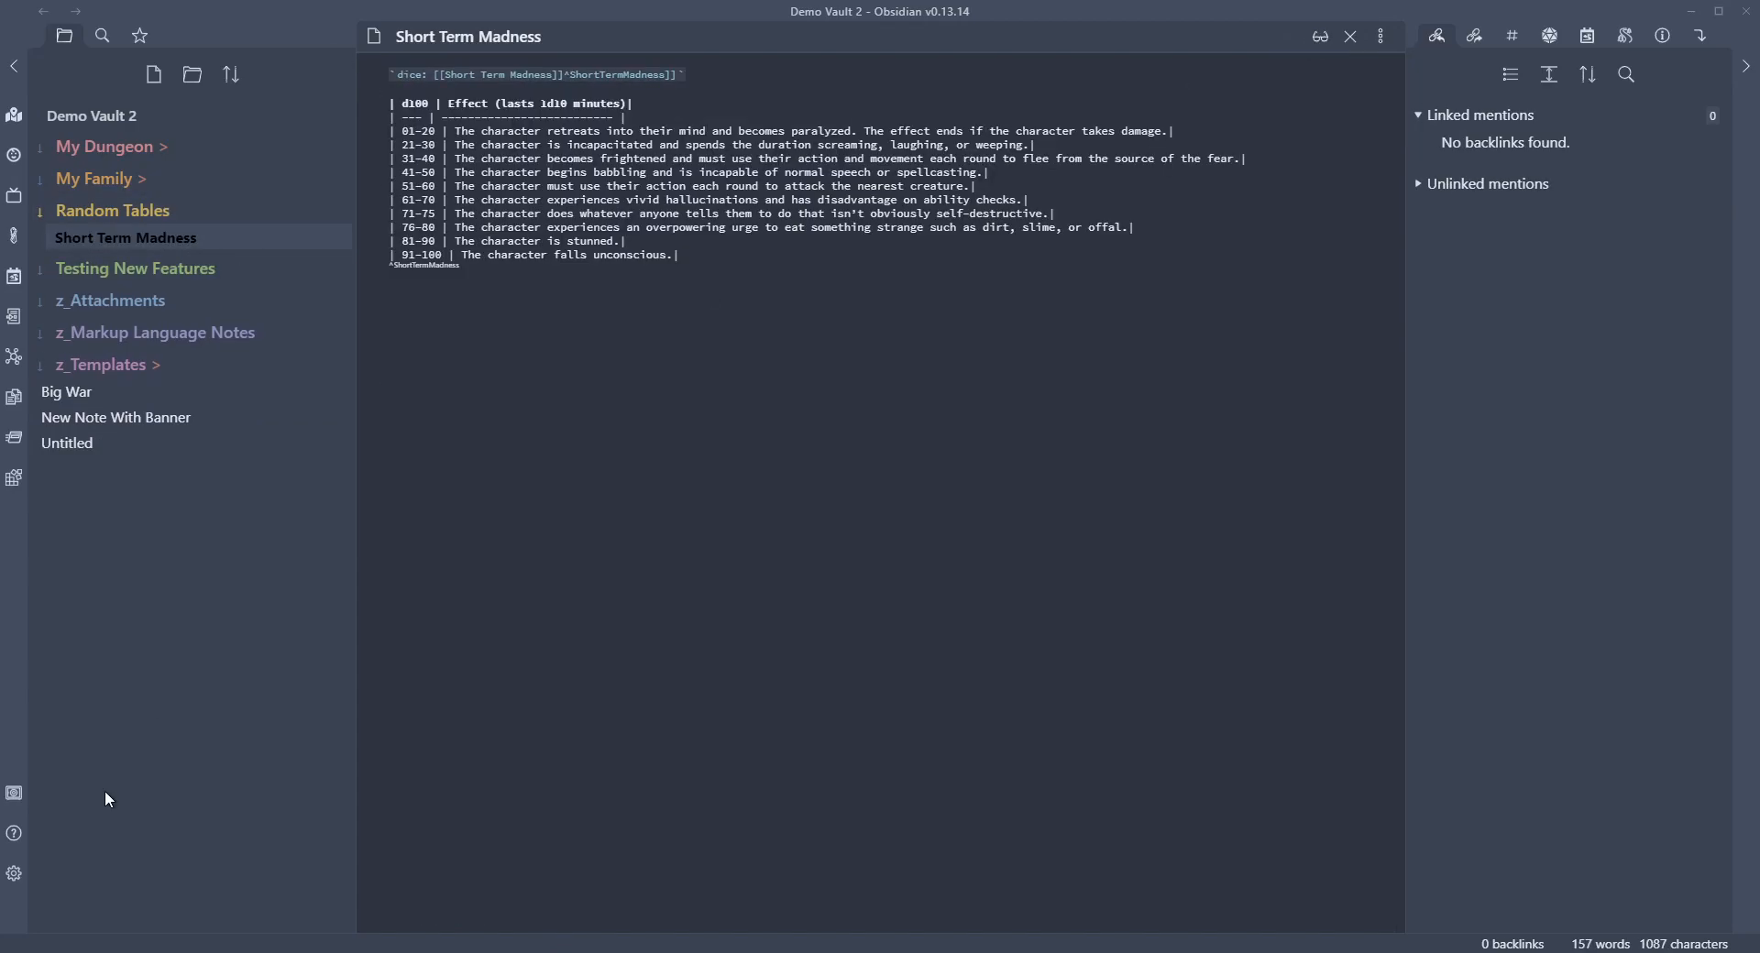
- Browse the community plugins from the settings and search for "dice ro"
{"action": "left_click", "coordinate": [14, 873]}
{"action": "left_click", "coordinate": [256, 506]}
{"action": "scroll", "coordinate": [854, 416], "scroll_direction": "down", "scroll_amount": 8}
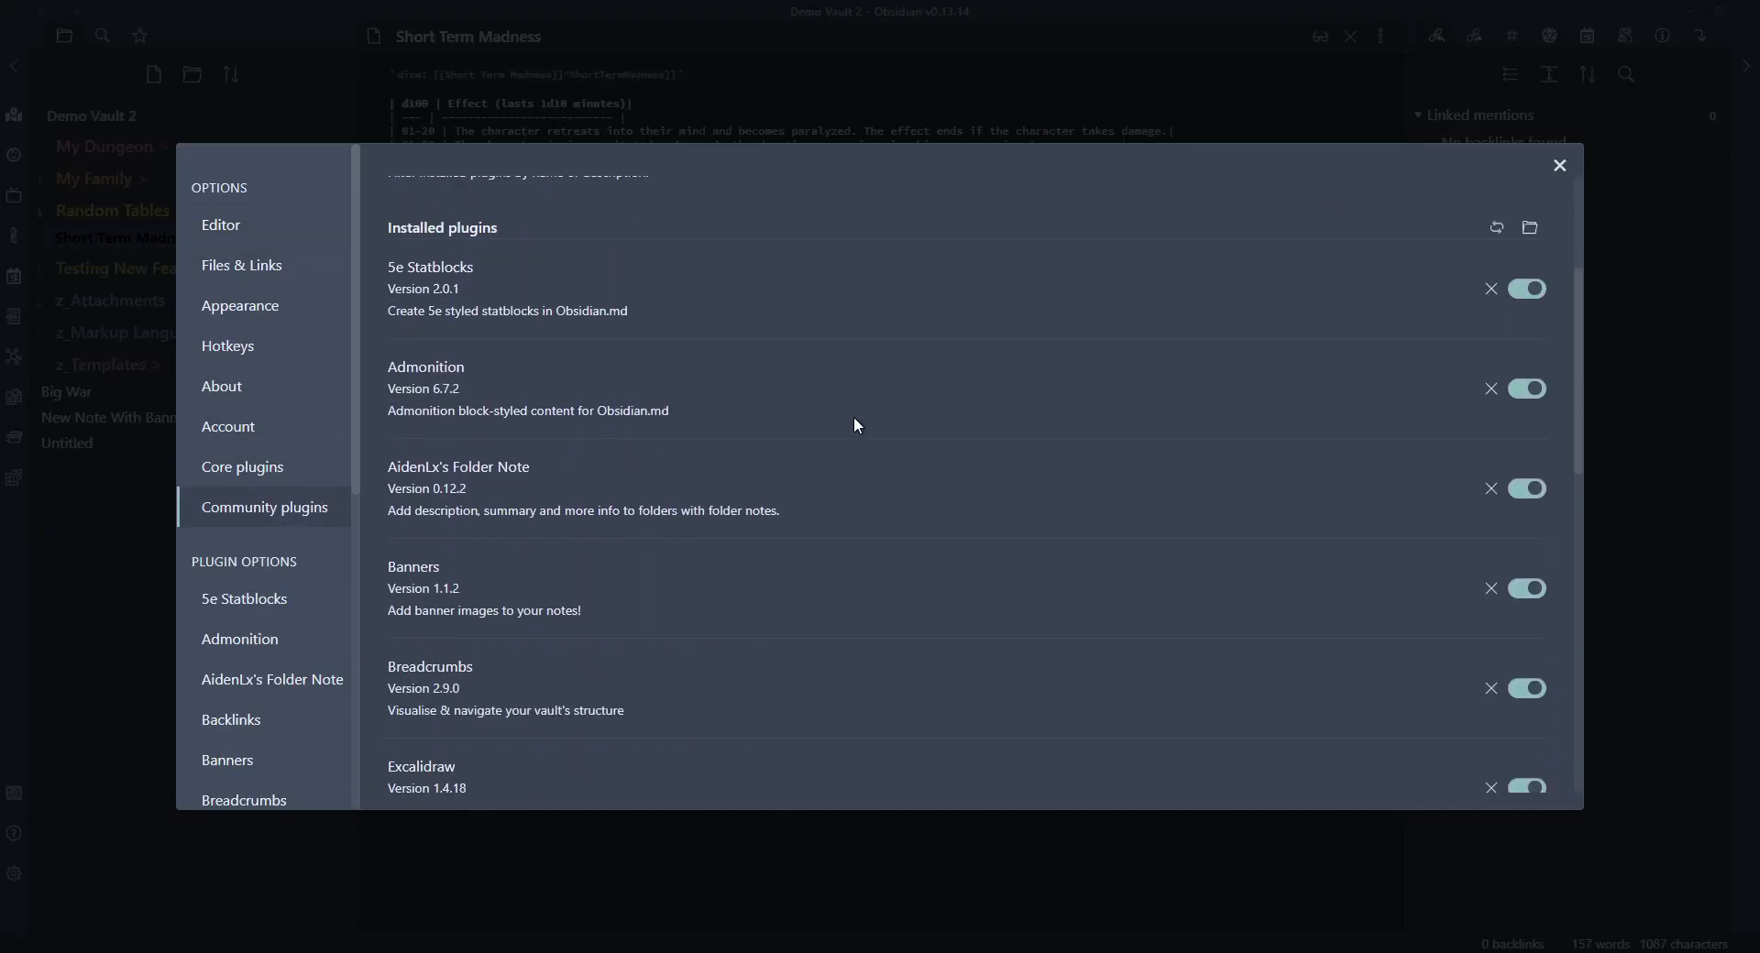
{"action": "scroll", "coordinate": [854, 418], "scroll_direction": "up", "scroll_amount": 8}
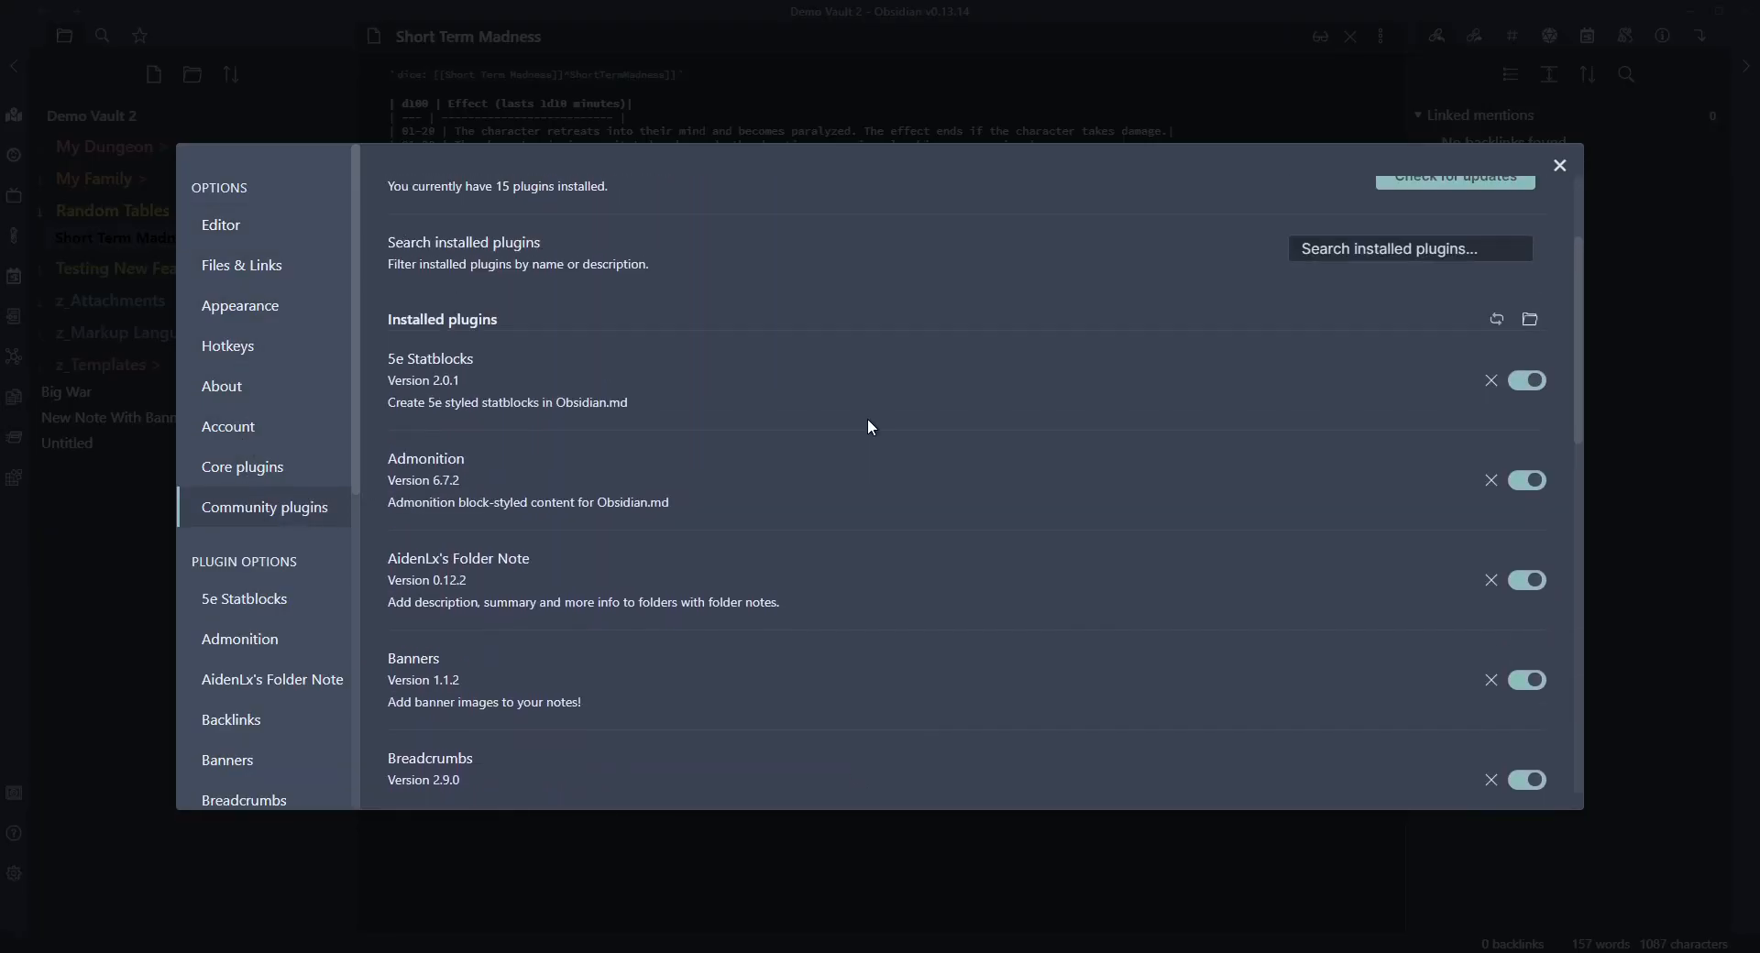
{"action": "left_click", "coordinate": [1491, 280]}
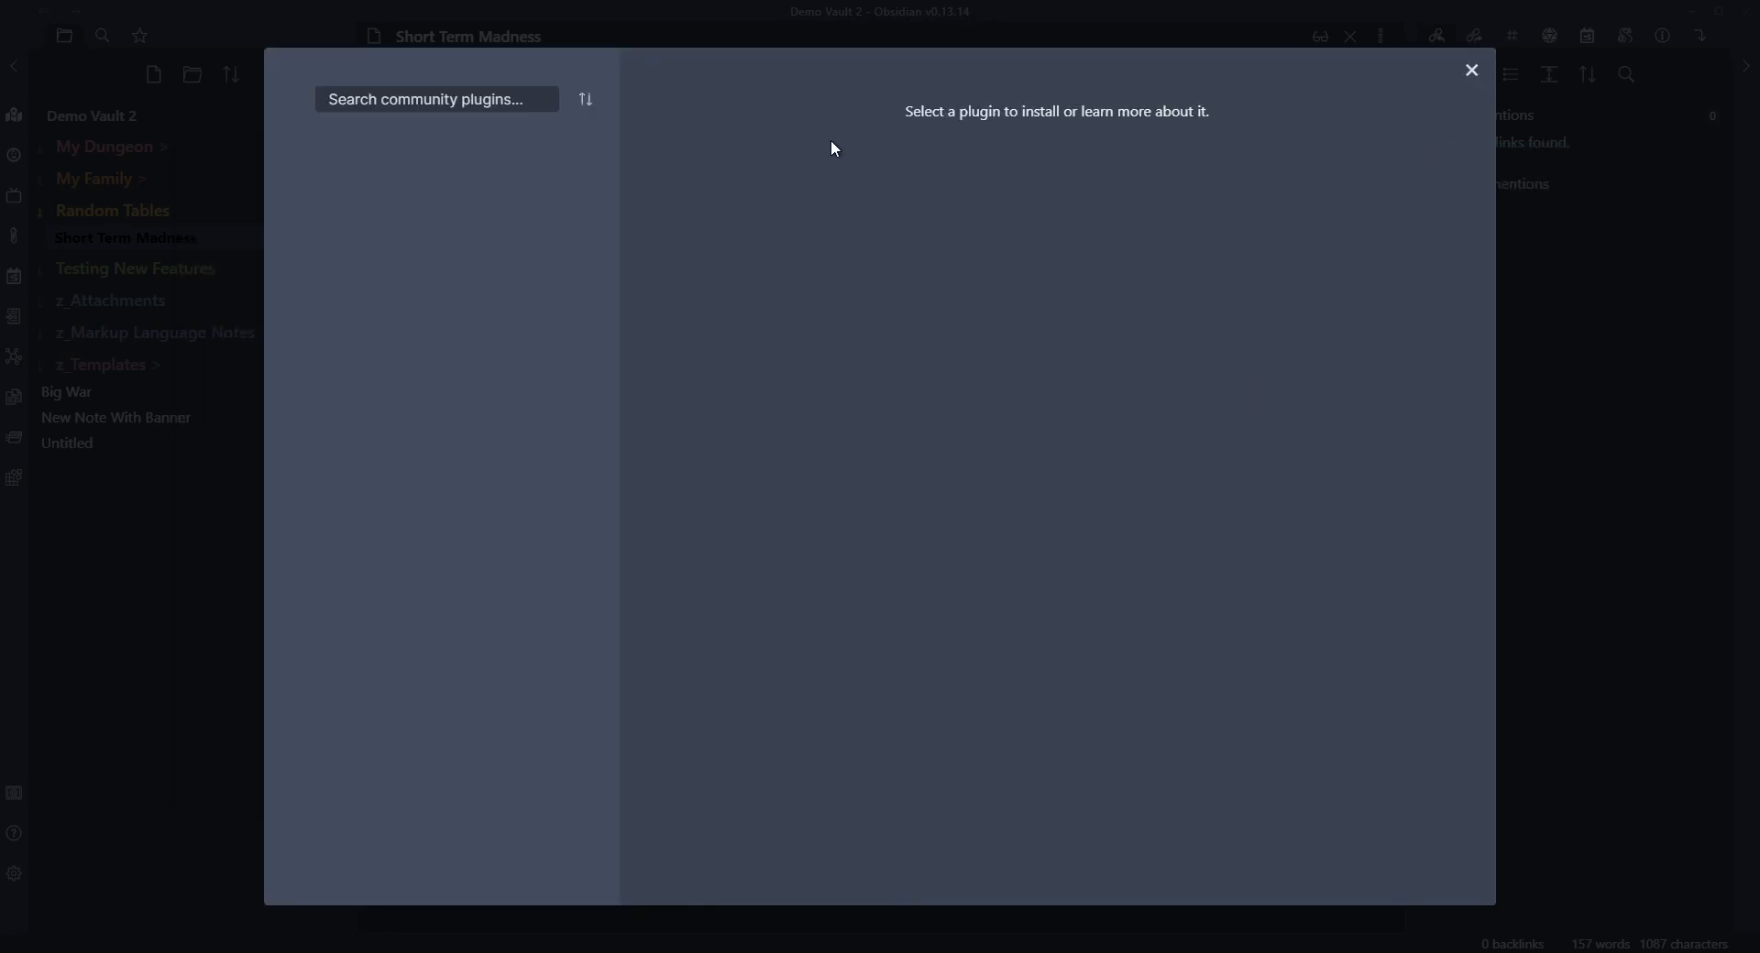
{"action": "left_click", "coordinate": [453, 98]}
{"action": "type", "text": "dice ro"}
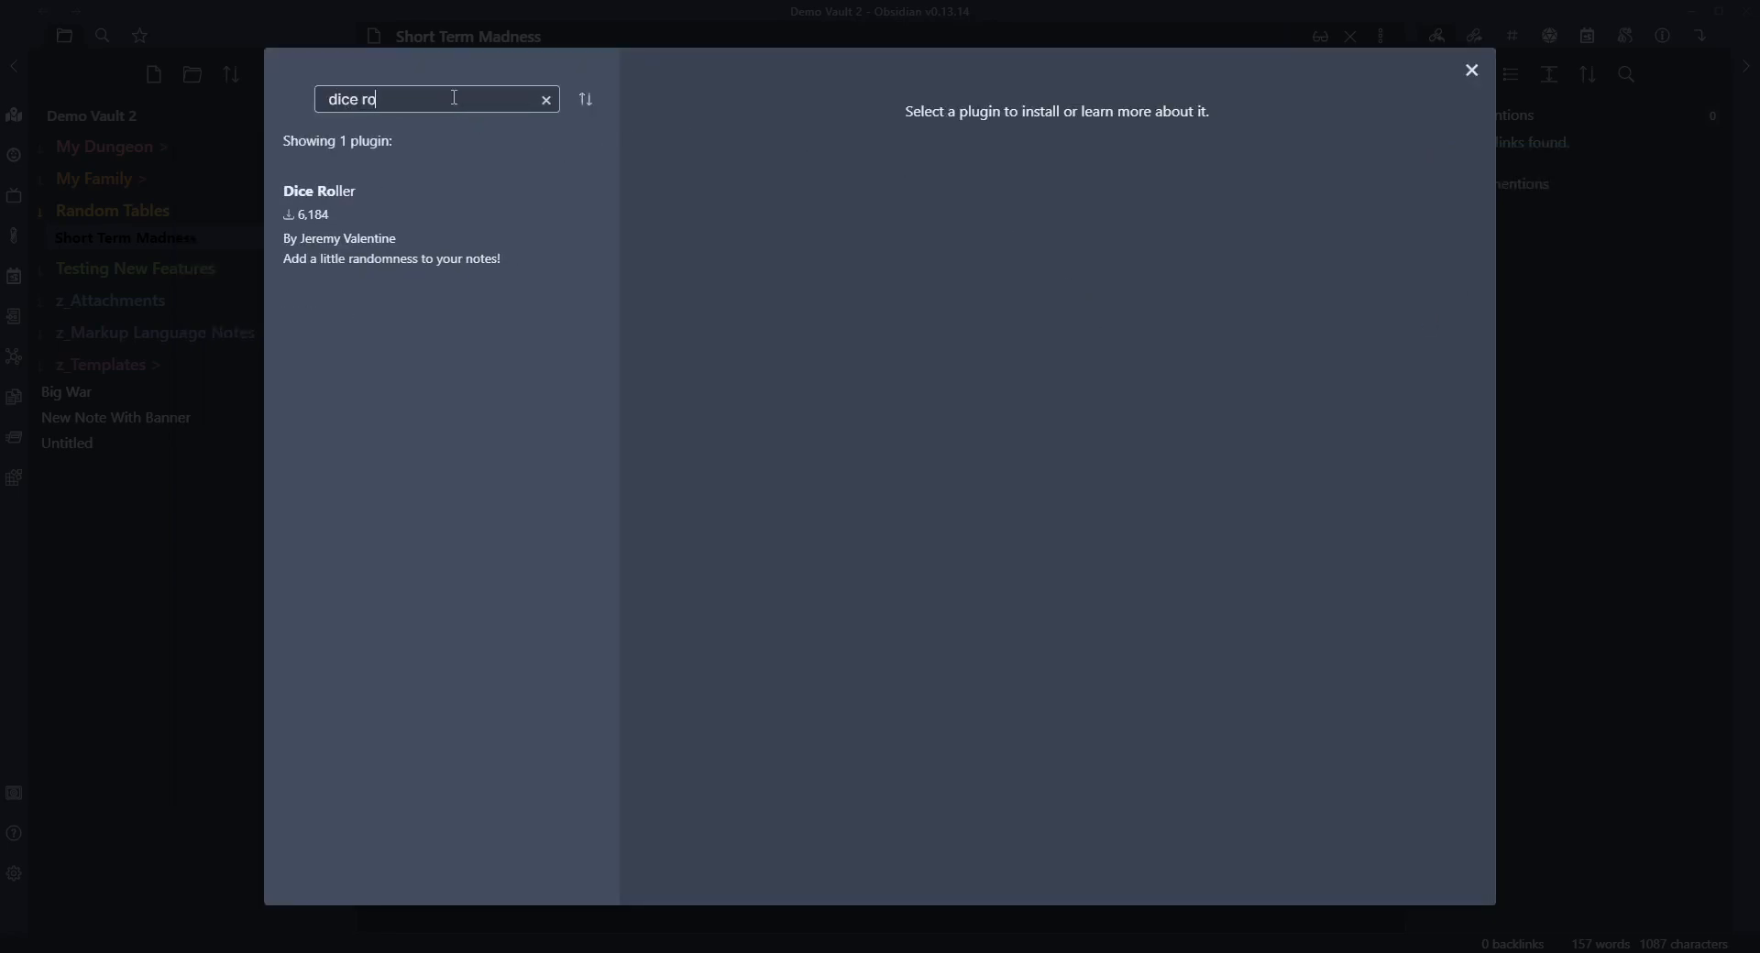
- Install and enable the Dice Roller plugin, and close the settings
{"action": "left_click", "coordinate": [593, 228]}
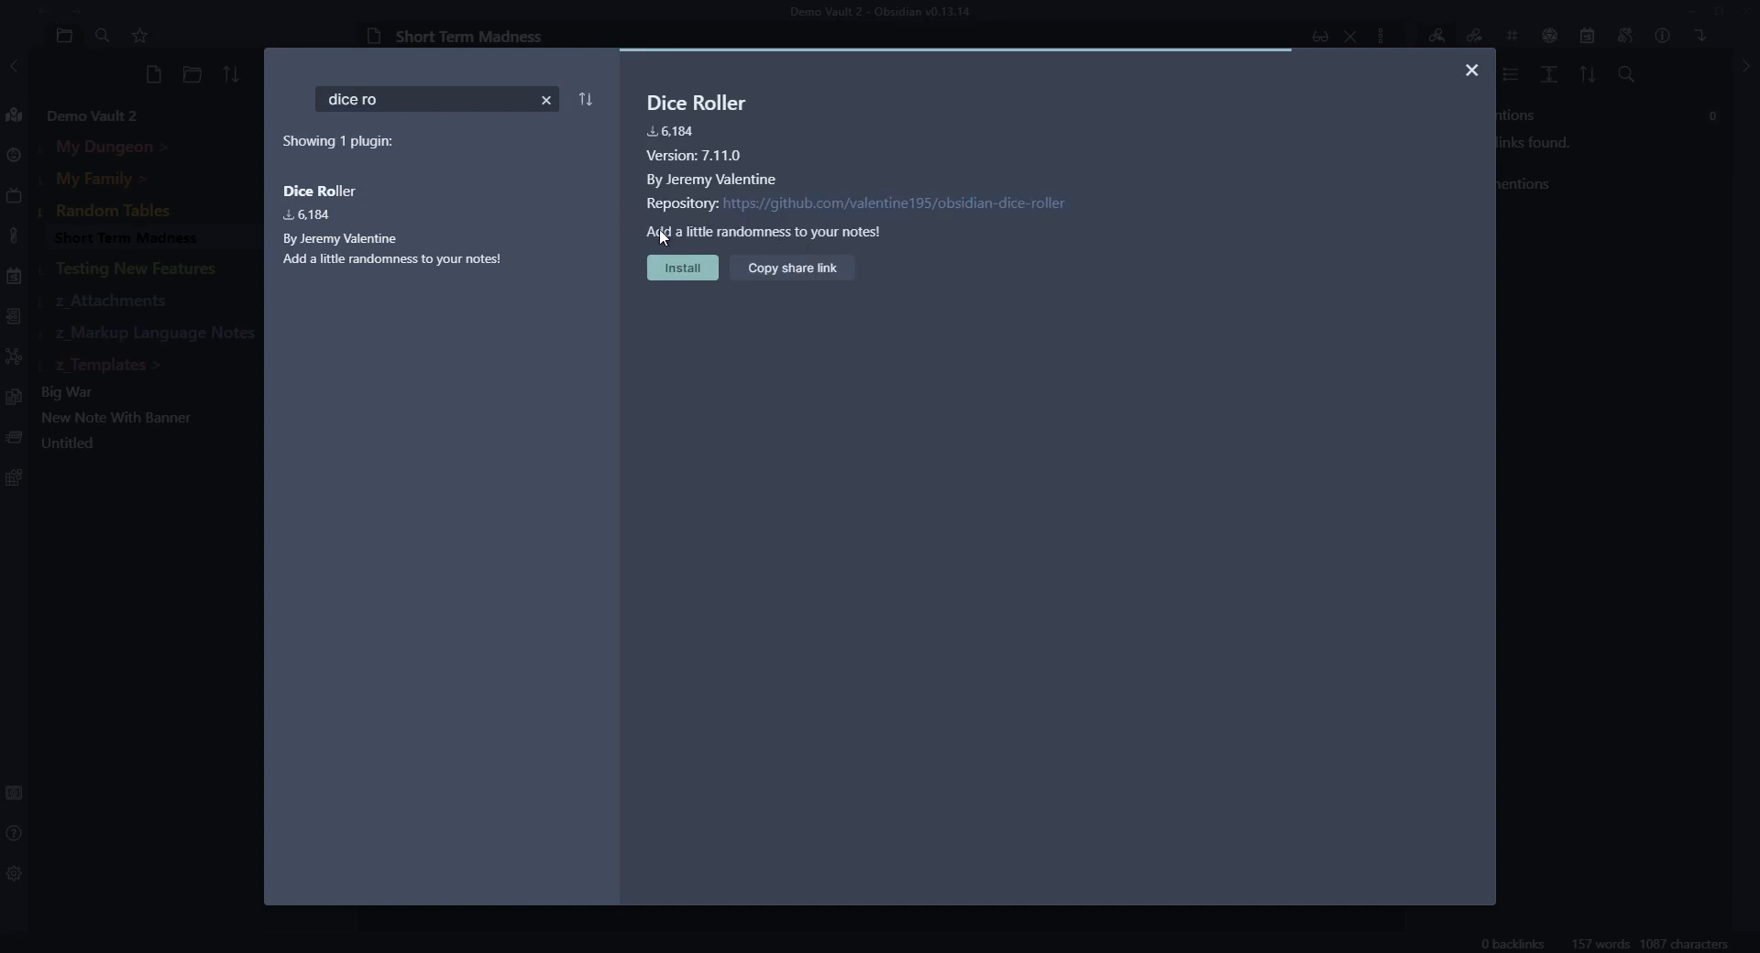
{"action": "left_click", "coordinate": [688, 272]}
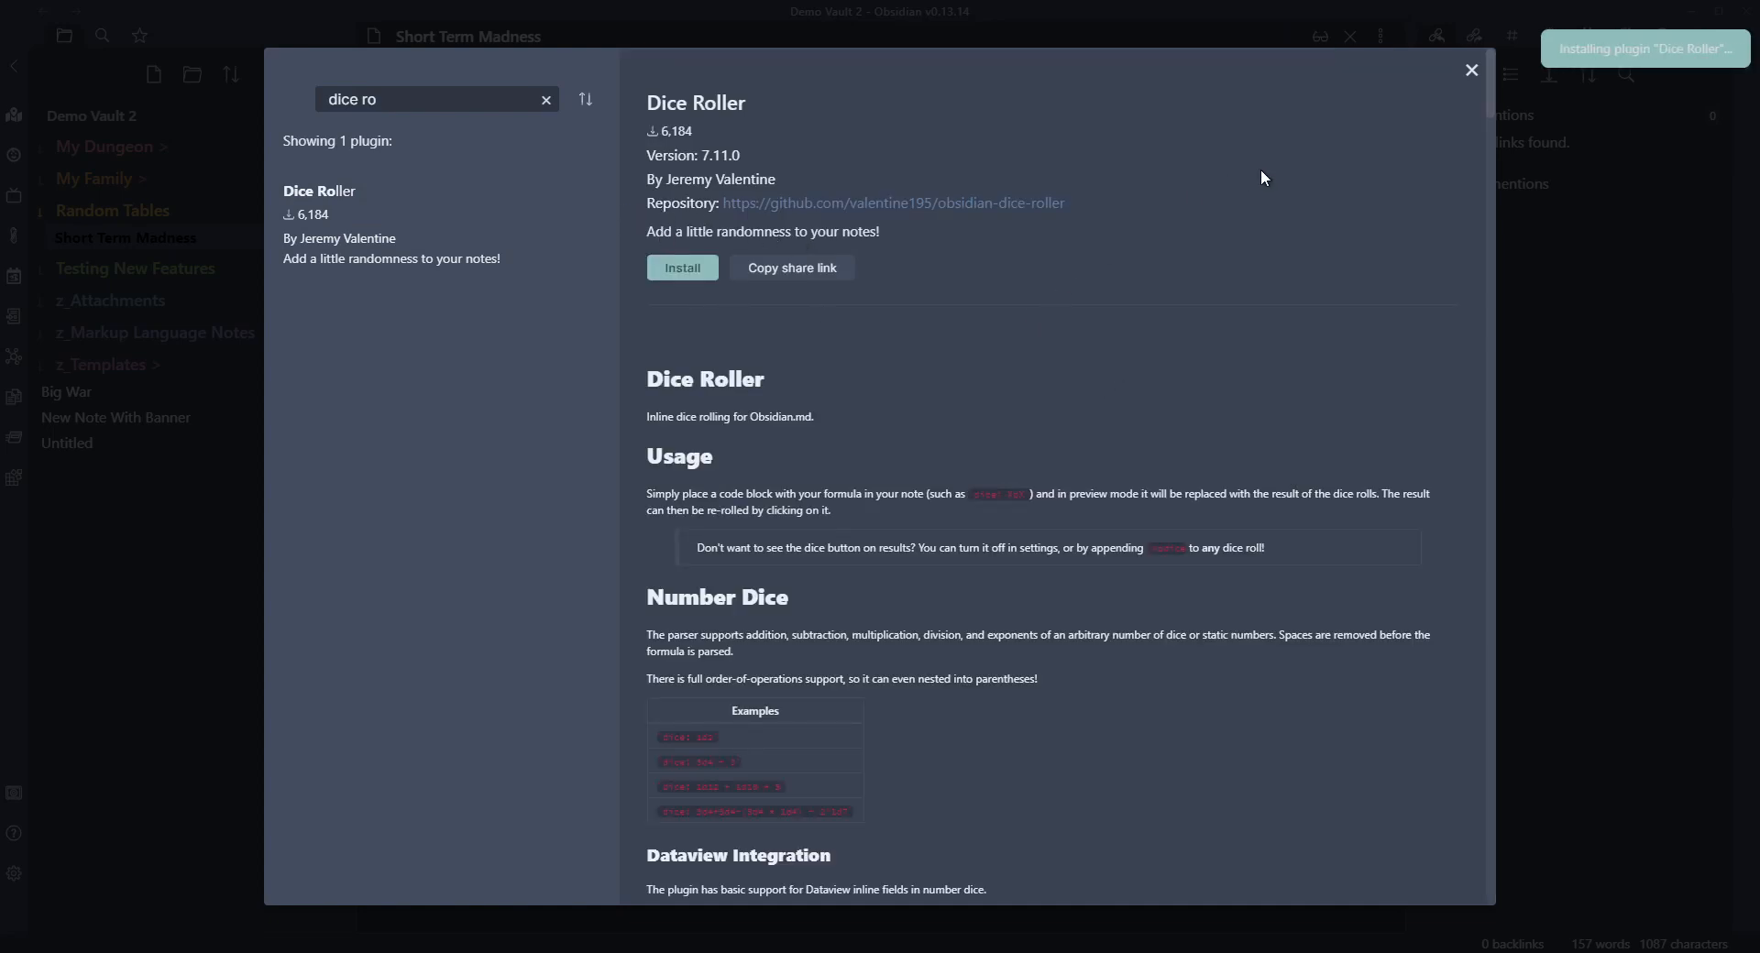
{"action": "left_click", "coordinate": [685, 271]}
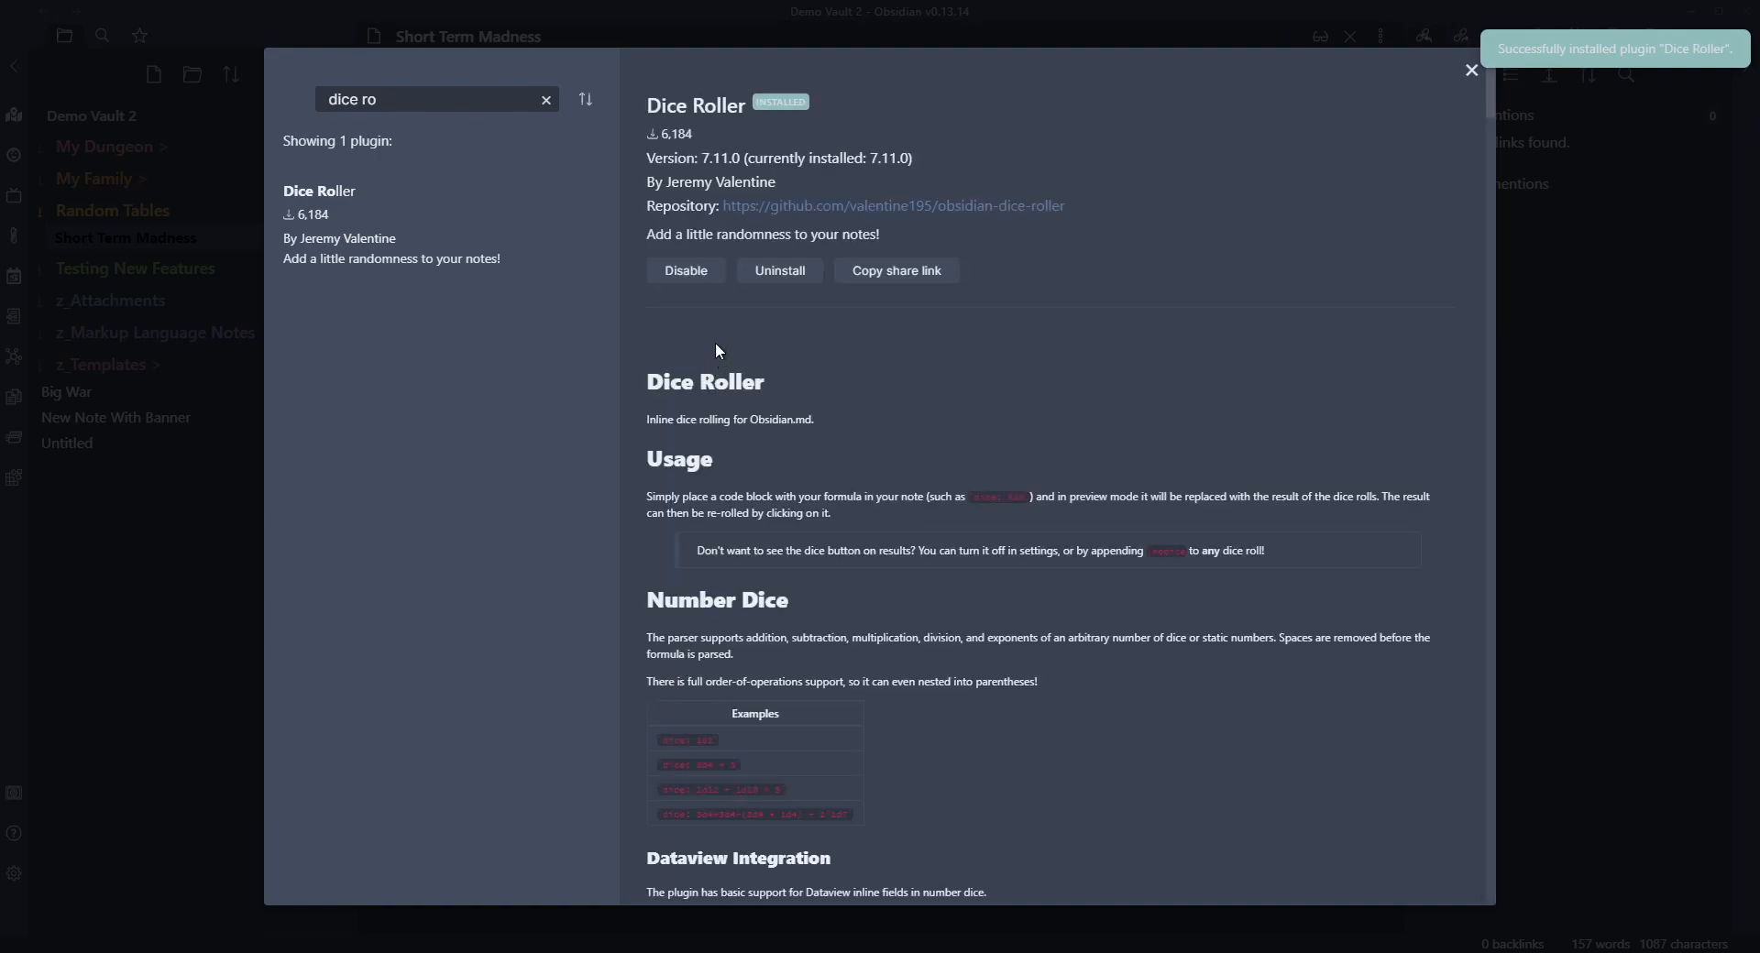
{"action": "left_click", "coordinate": [1471, 70]}
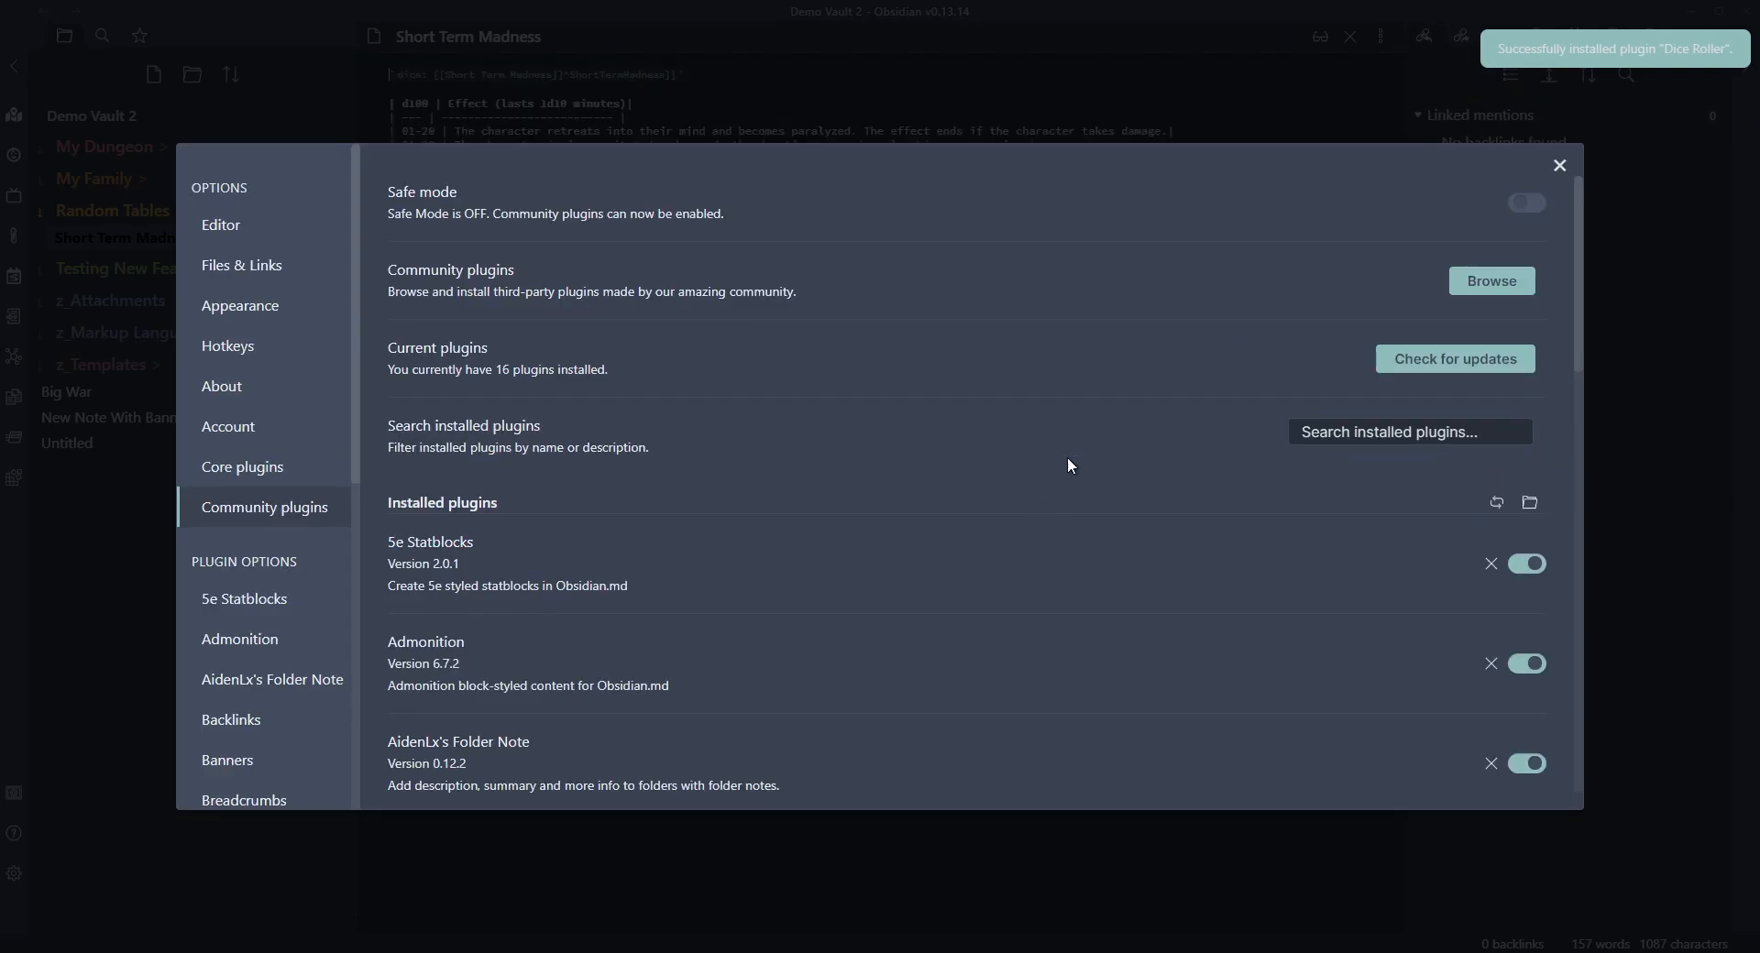
{"action": "left_click", "coordinate": [1558, 166]}
- Reopen the Short Term Madness note in reading view and collapse the Timeline Test folder
{"action": "left_click", "coordinate": [1321, 38]}
{"action": "left_click", "coordinate": [1320, 39]}
{"action": "left_click", "coordinate": [112, 268]}
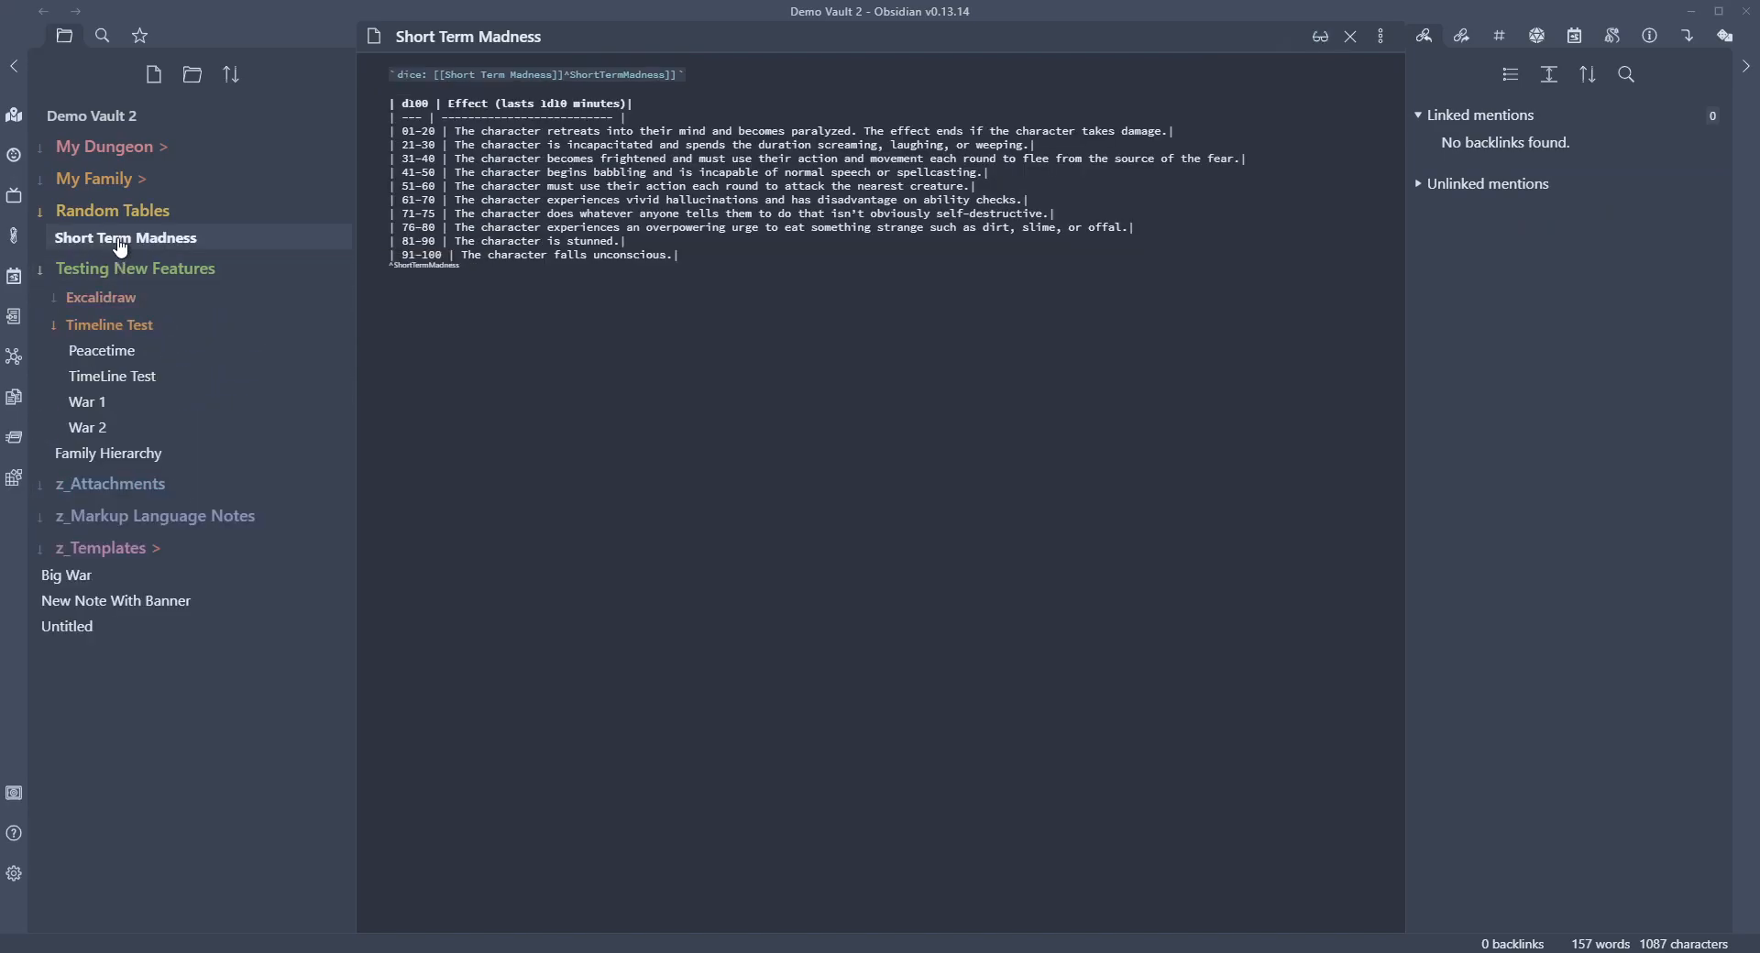
{"action": "left_click", "coordinate": [94, 324]}
{"action": "left_click", "coordinate": [106, 239]}
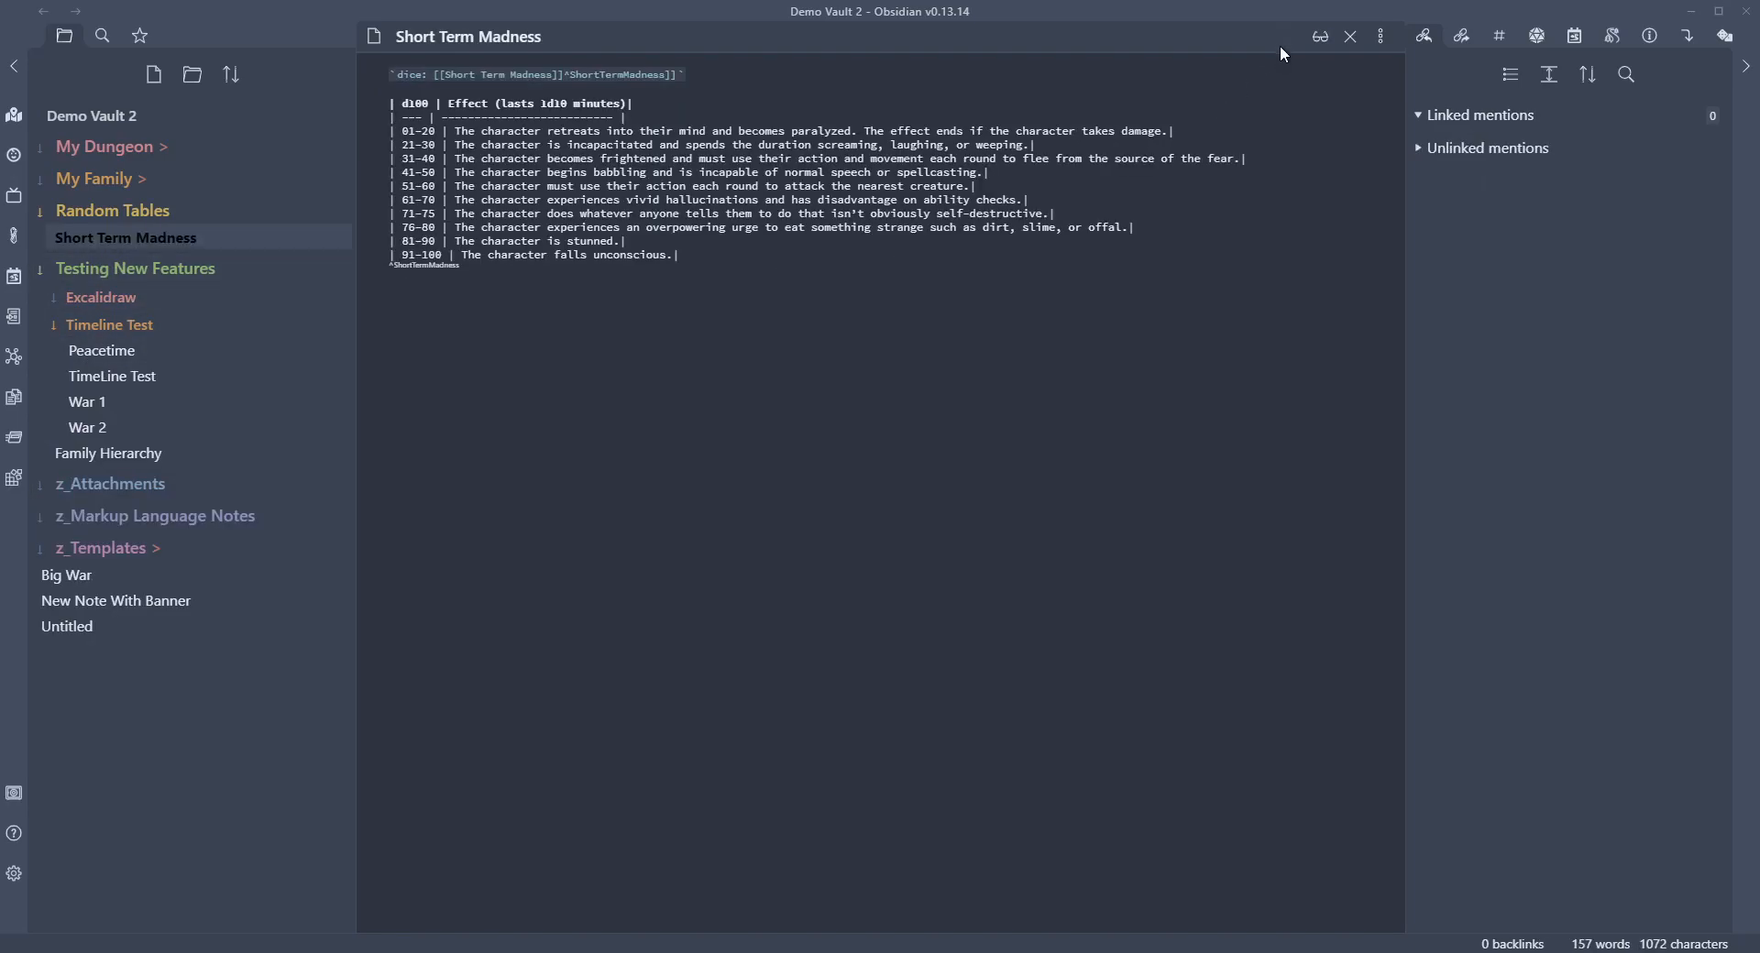
{"action": "left_click", "coordinate": [1320, 39]}
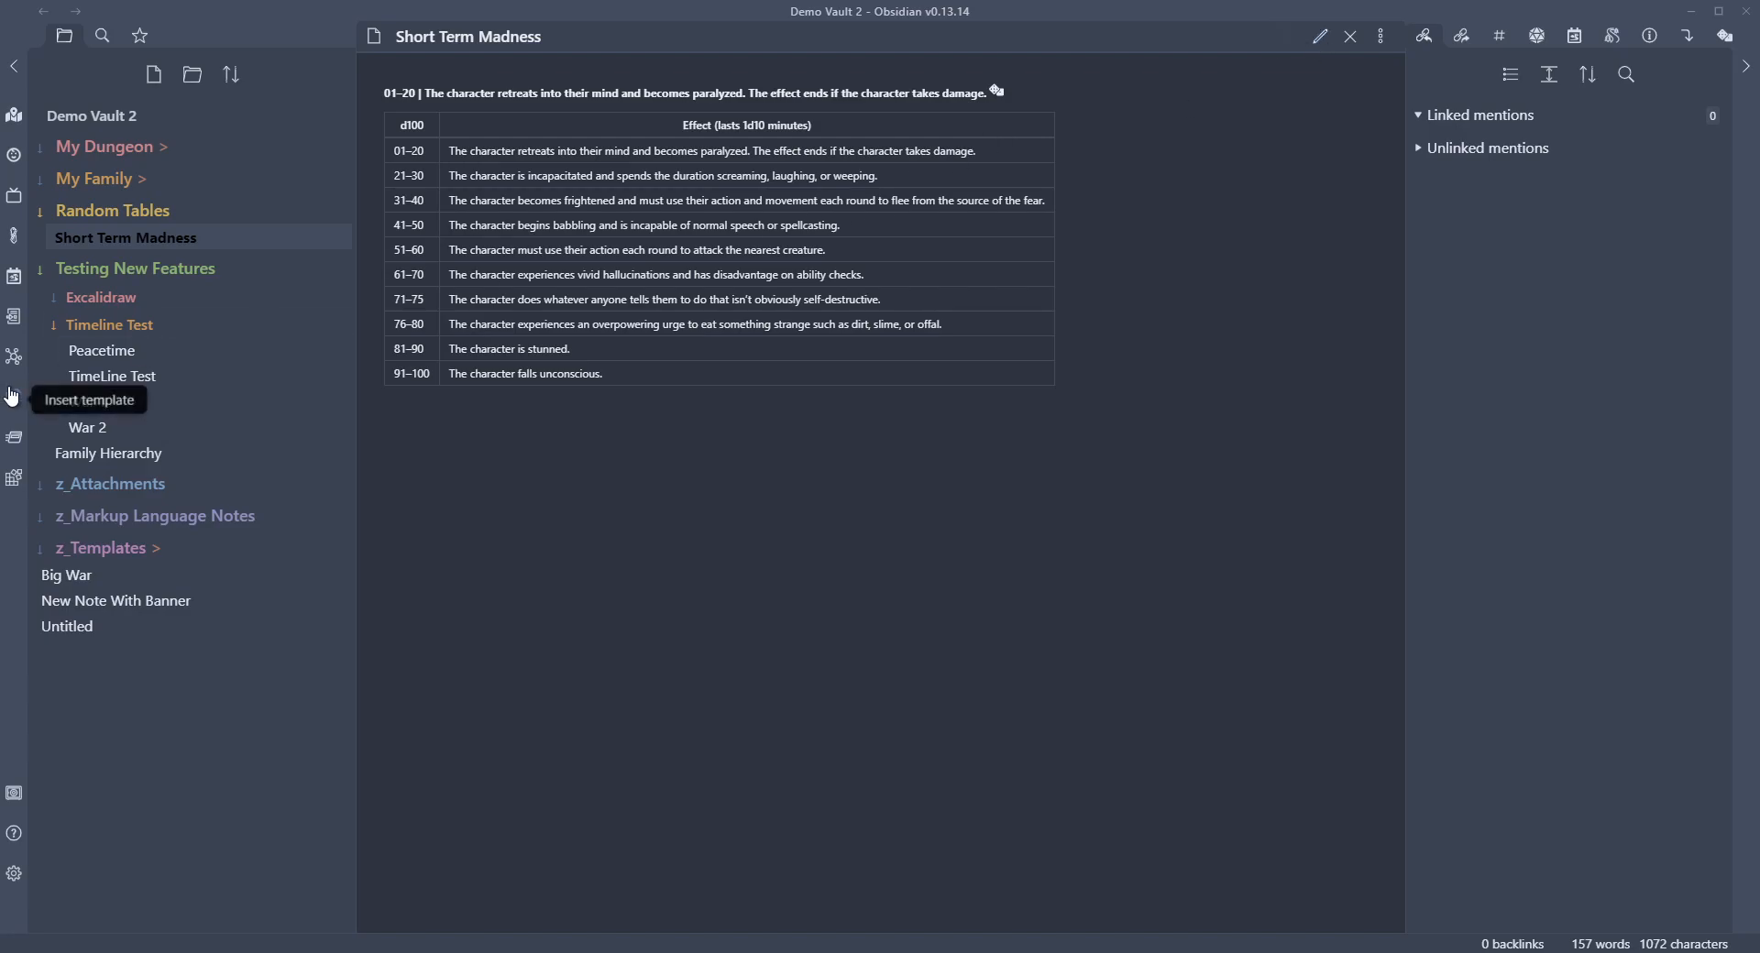
{"action": "left_click", "coordinate": [127, 327]}
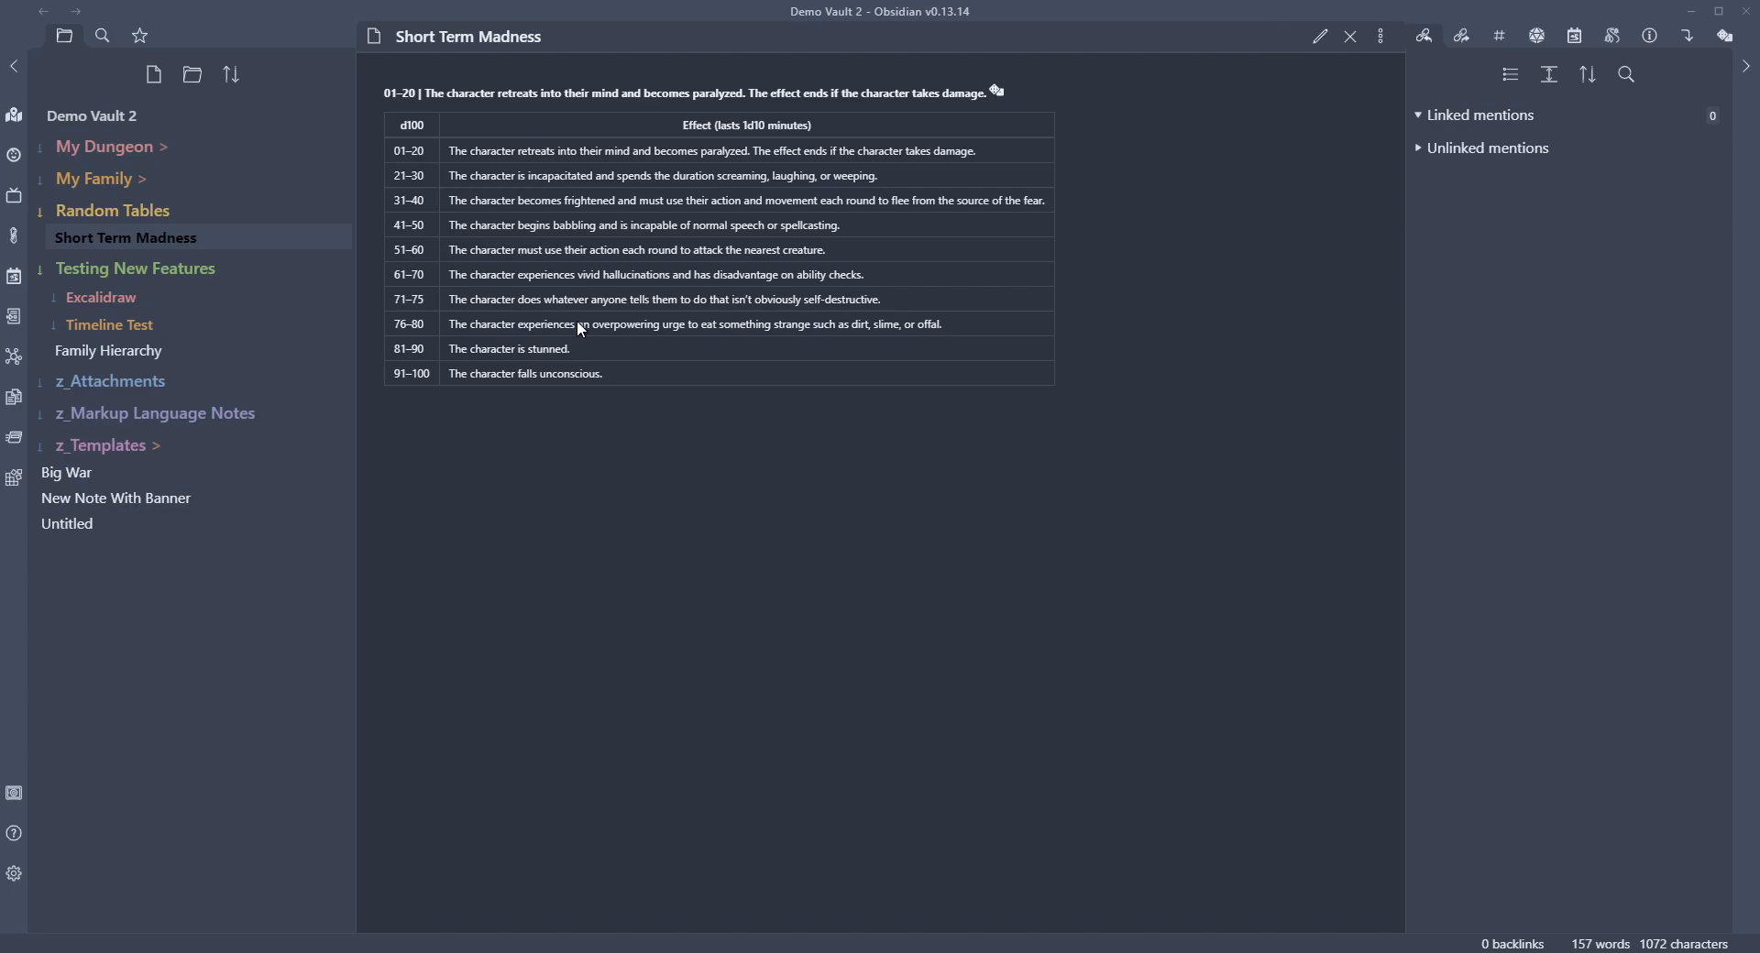
- Re-roll the random madness effect above the table in the Short Term Madness note
{"action": "left_click", "coordinate": [997, 92]}
{"action": "left_click", "coordinate": [852, 96]}
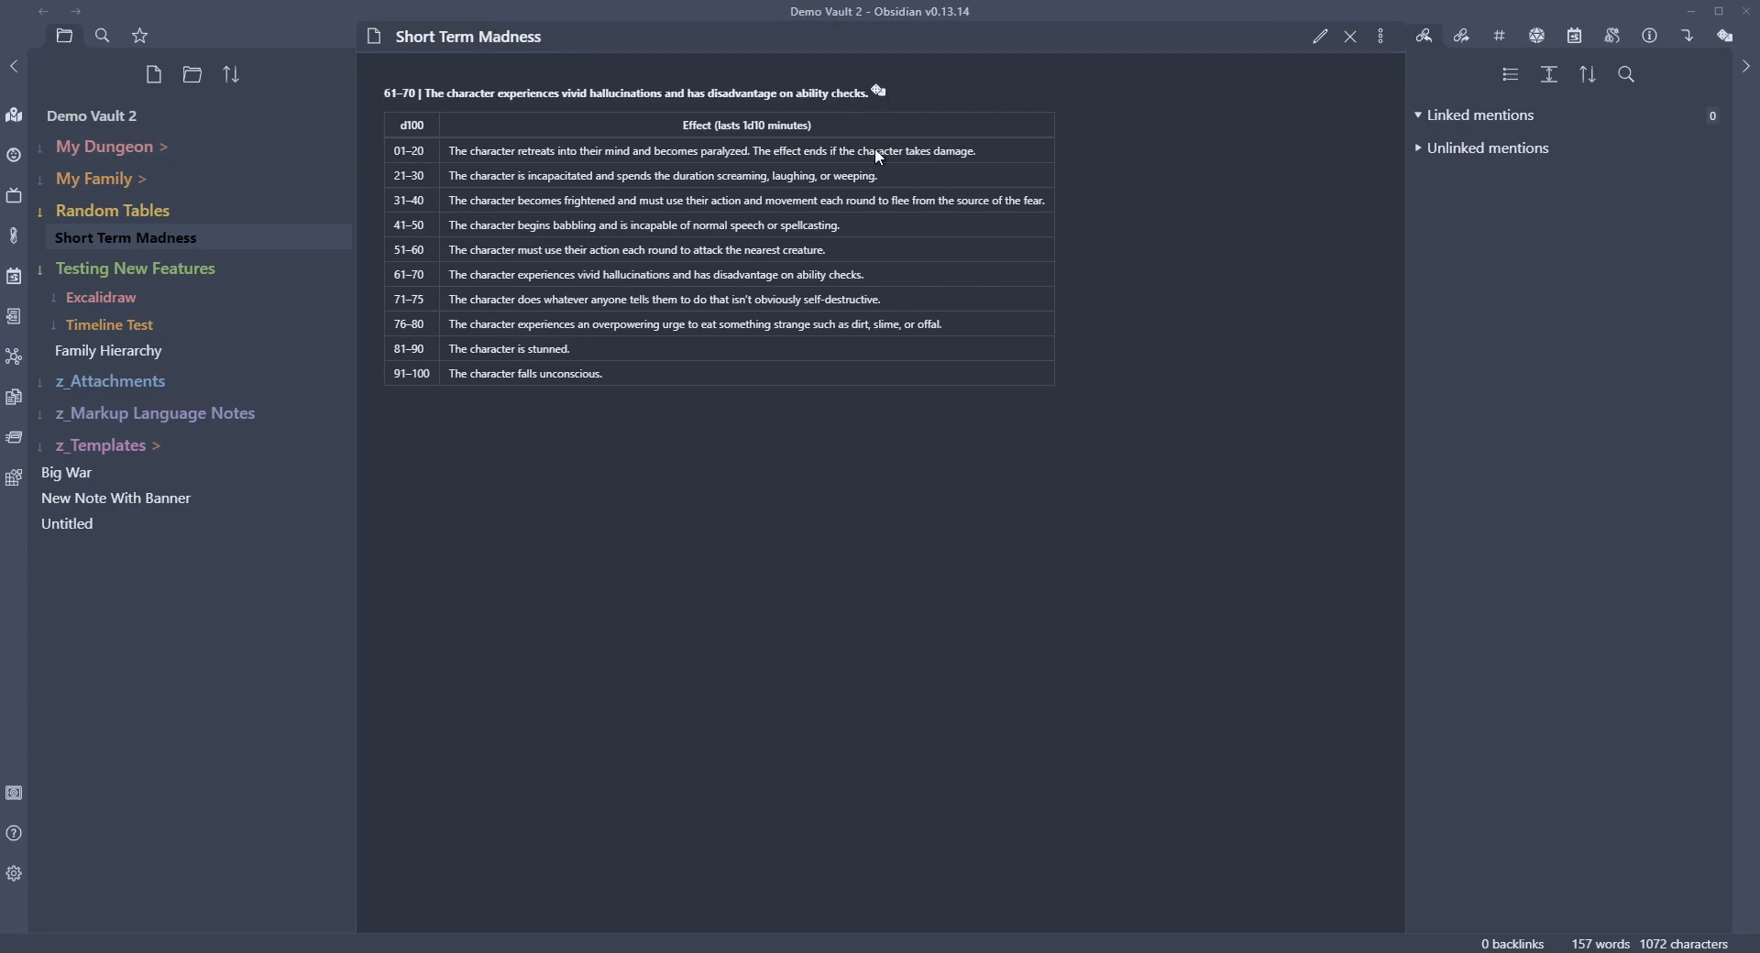
{"action": "left_click", "coordinate": [873, 93]}
- Return the note to editing view and examine its dice formula, note link, table rows and ^ShortTermMadness block ID
{"action": "left_click", "coordinate": [1321, 37]}
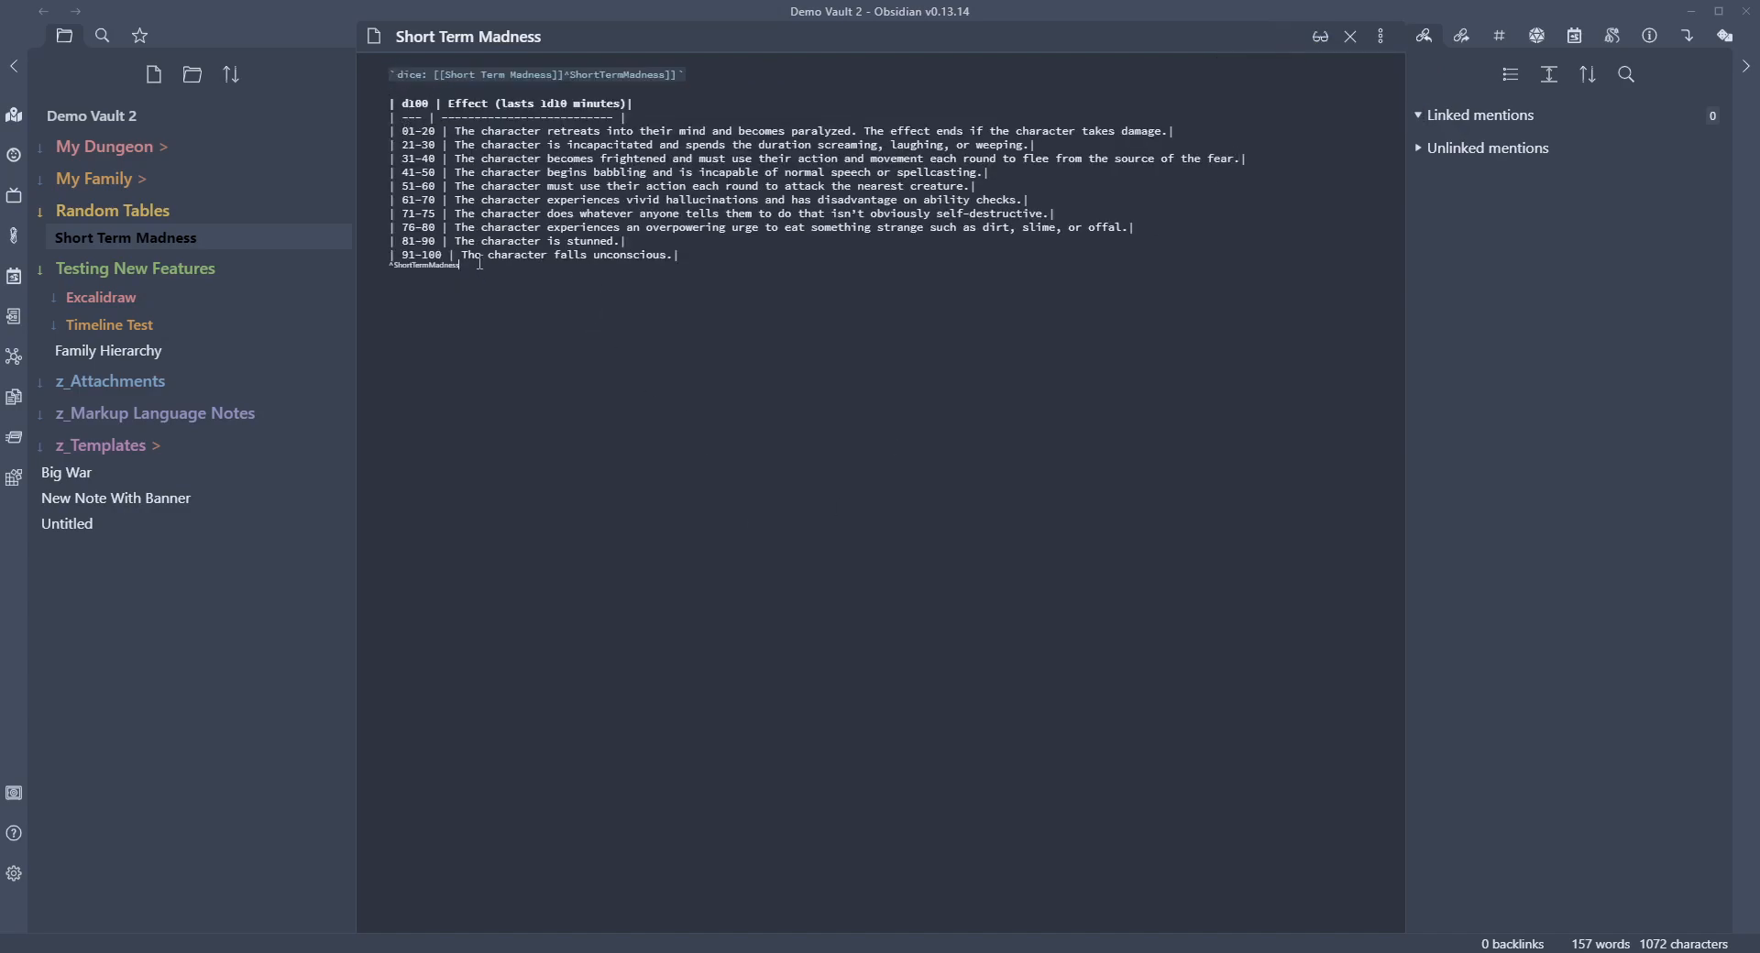
{"action": "left_click_drag", "start_coordinate": [485, 266], "coordinate": [321, 66]}
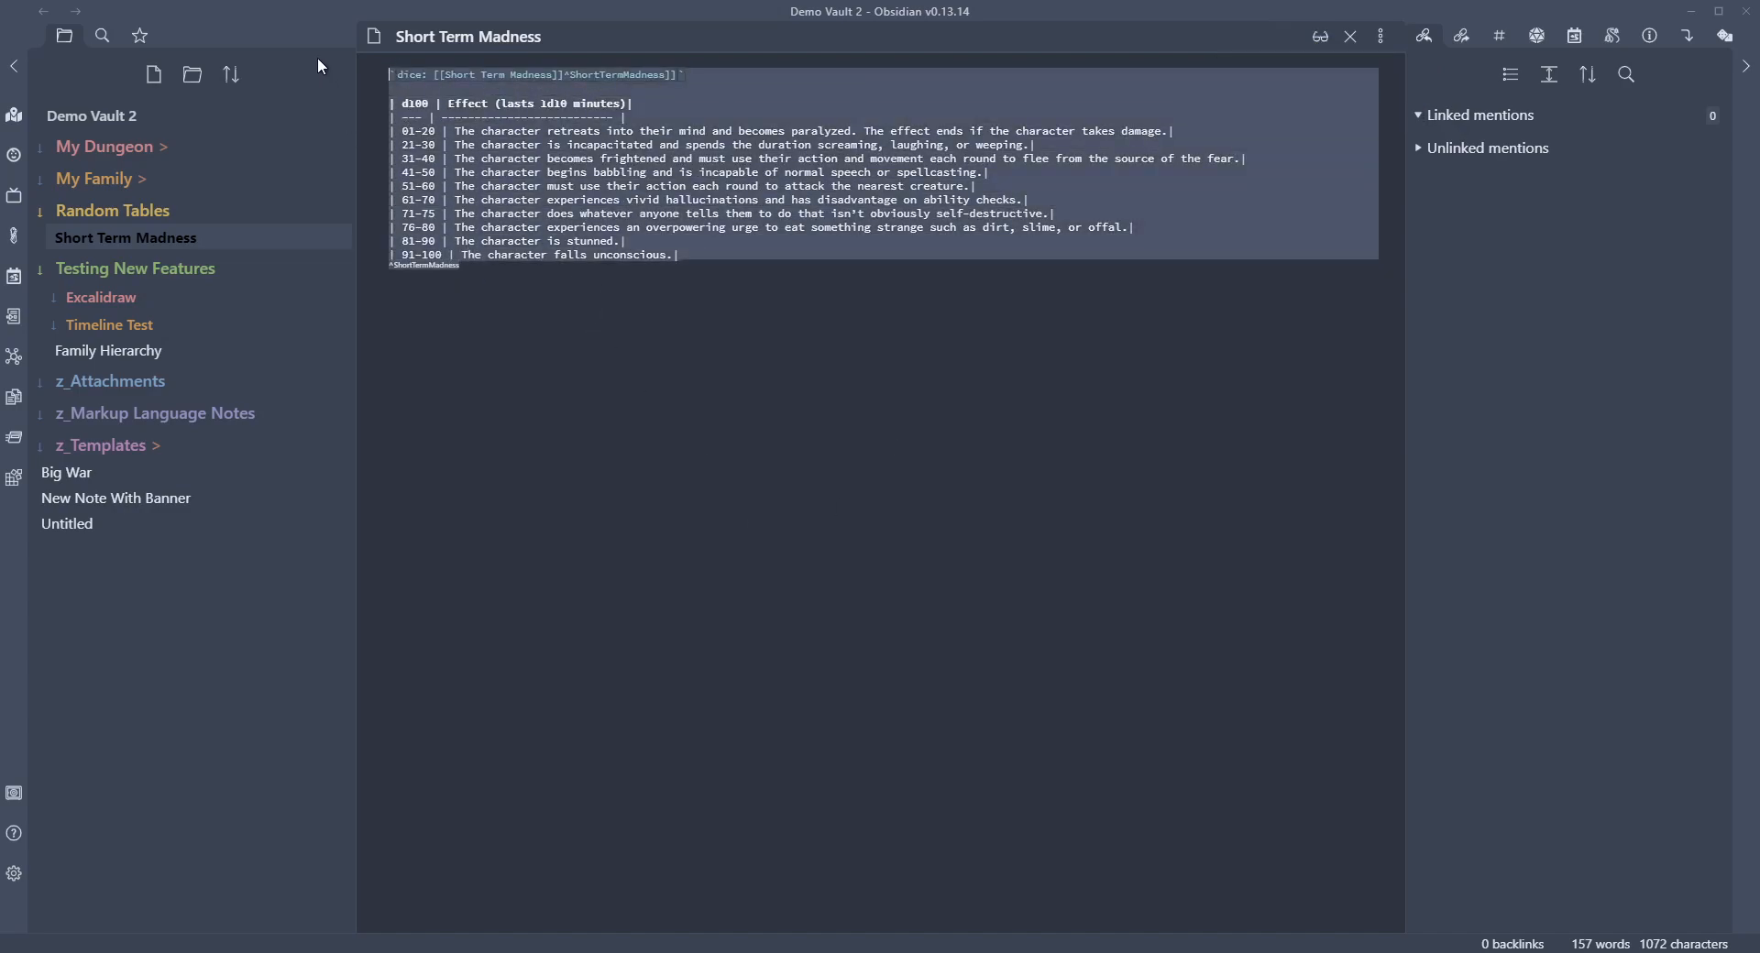
{"action": "left_click", "coordinate": [535, 306]}
{"action": "left_click_drag", "start_coordinate": [706, 76], "coordinate": [558, 75]}
{"action": "left_click", "coordinate": [616, 301]}
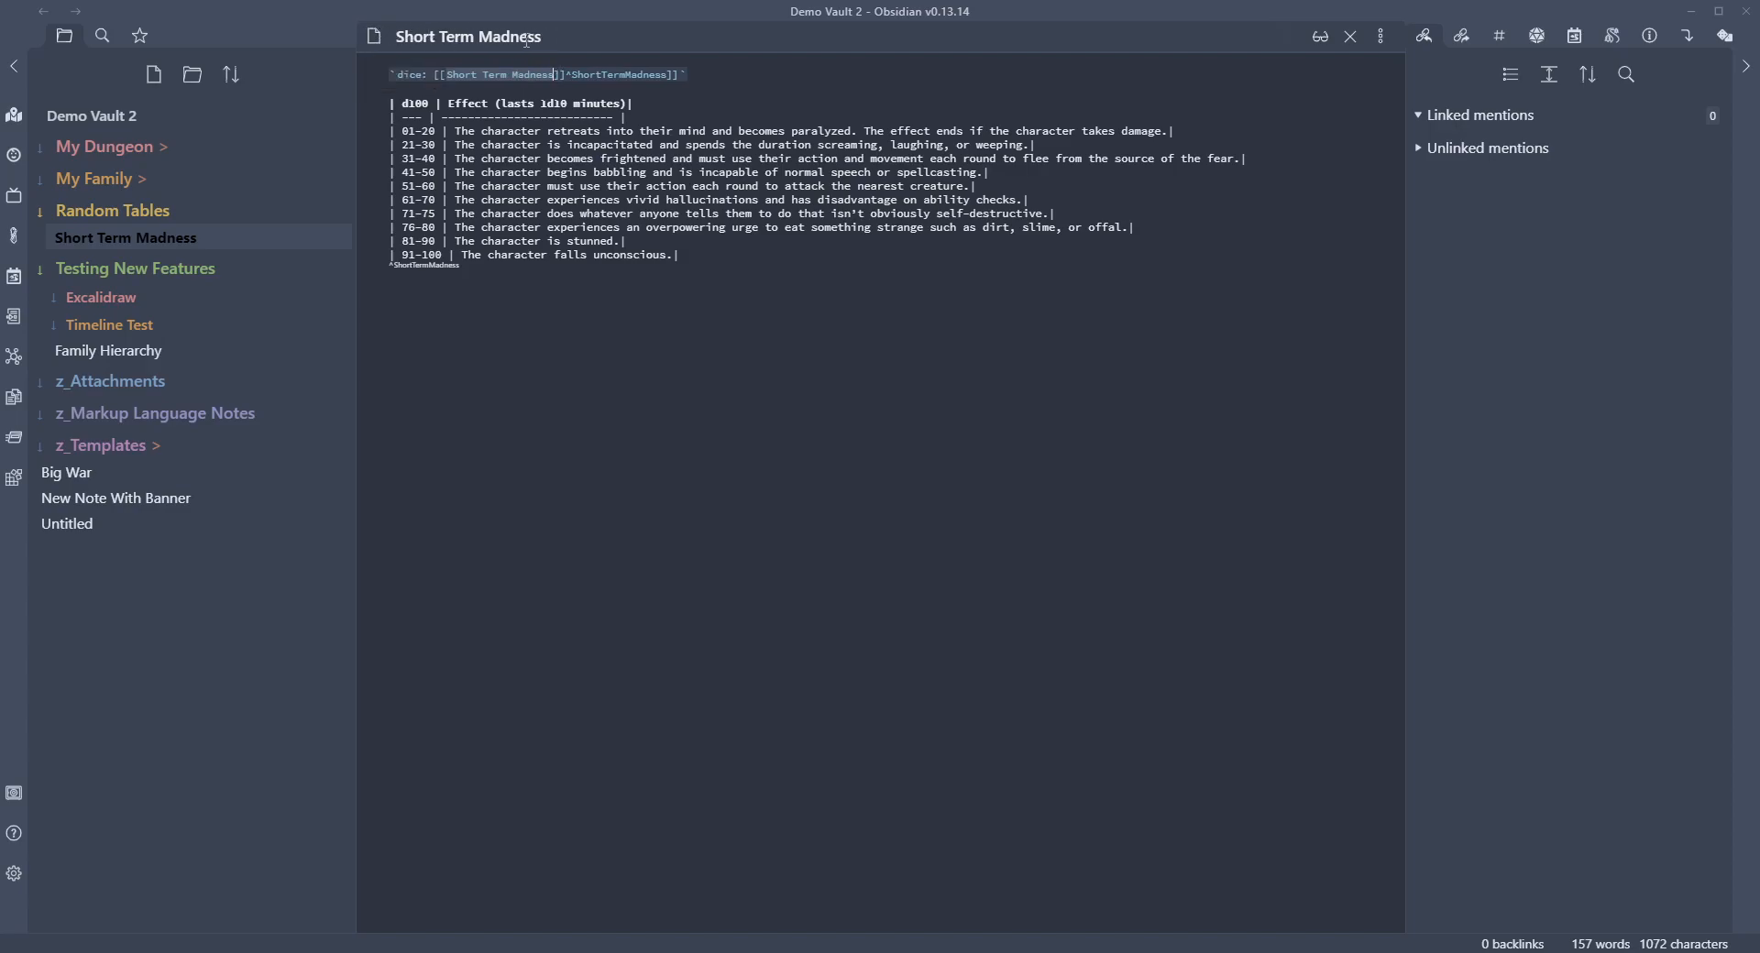
{"action": "left_click", "coordinate": [761, 96]}
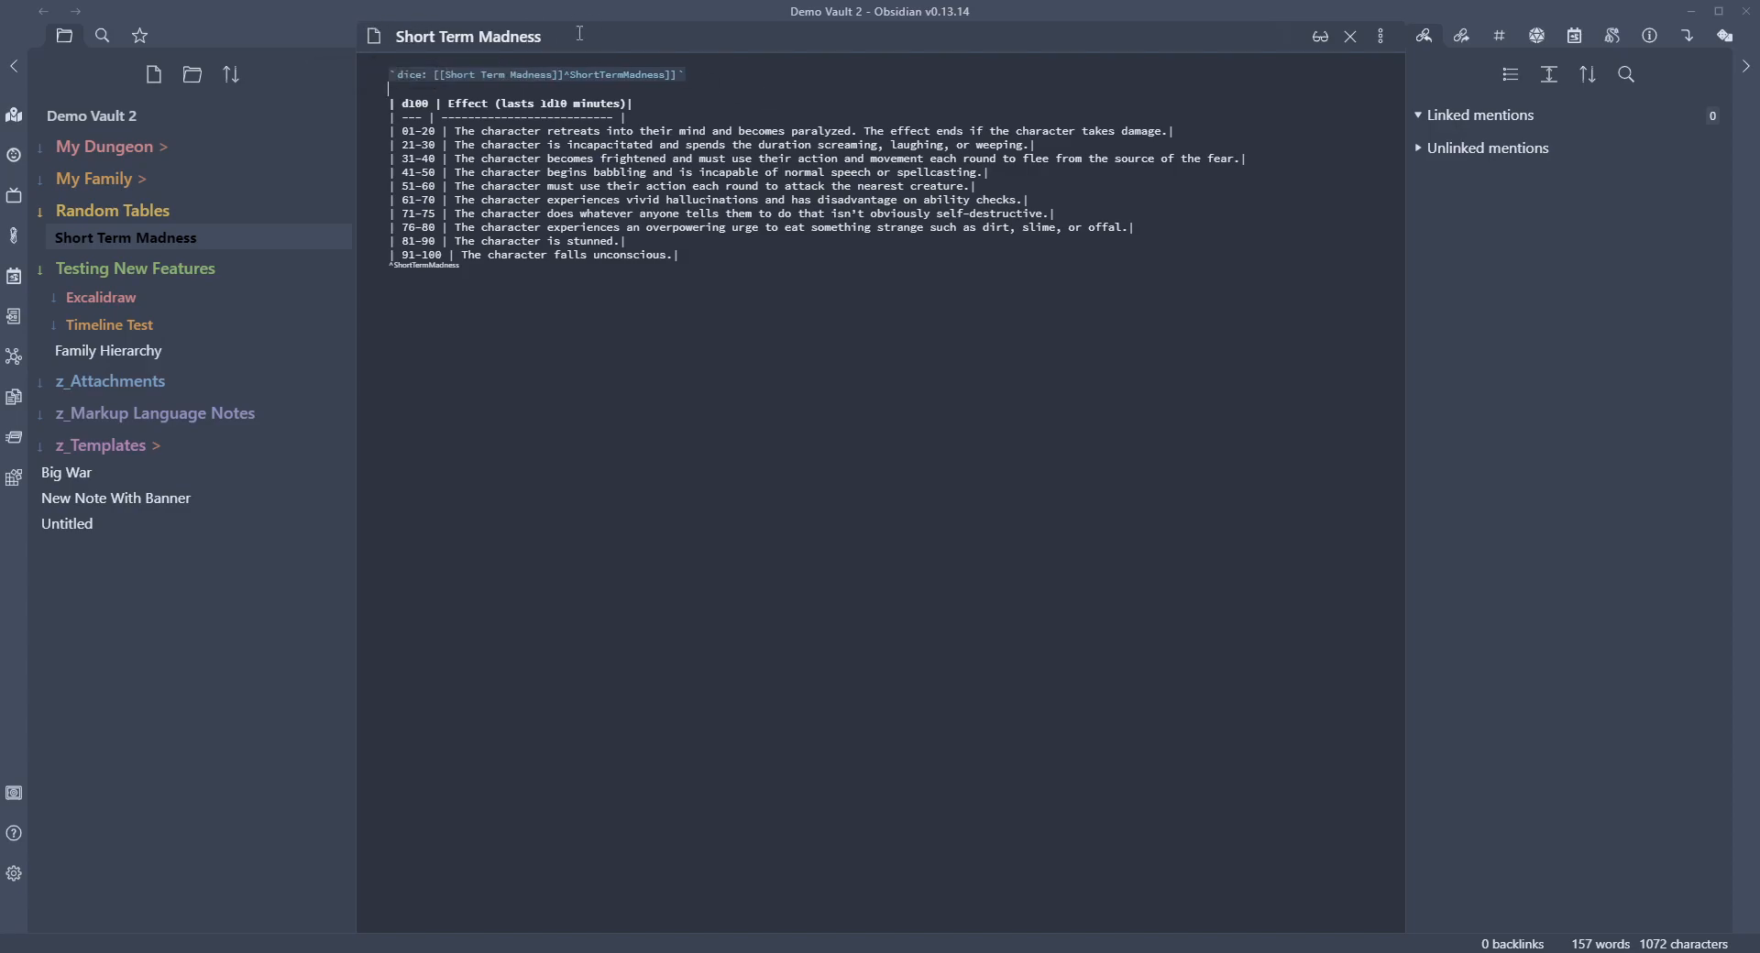
{"action": "left_click_drag", "start_coordinate": [572, 75], "coordinate": [670, 74]}
{"action": "left_click", "coordinate": [458, 268]}
{"action": "left_click_drag", "start_coordinate": [693, 253], "coordinate": [385, 108]}
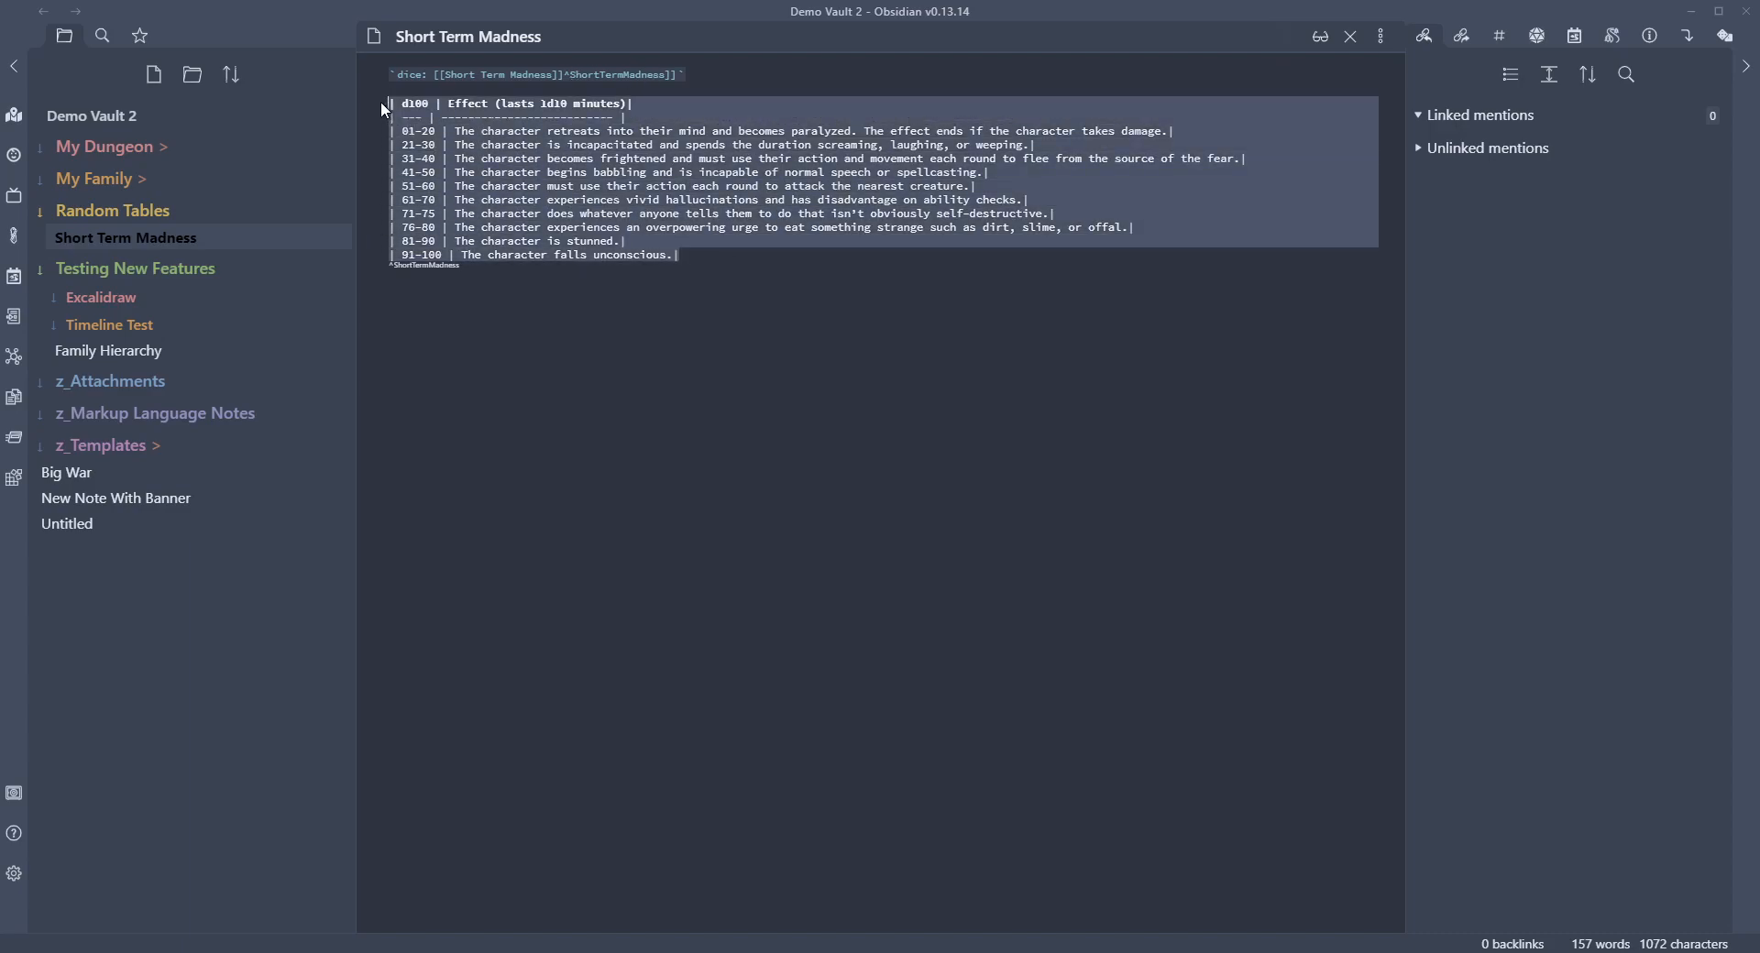
{"action": "left_click", "coordinate": [606, 309]}
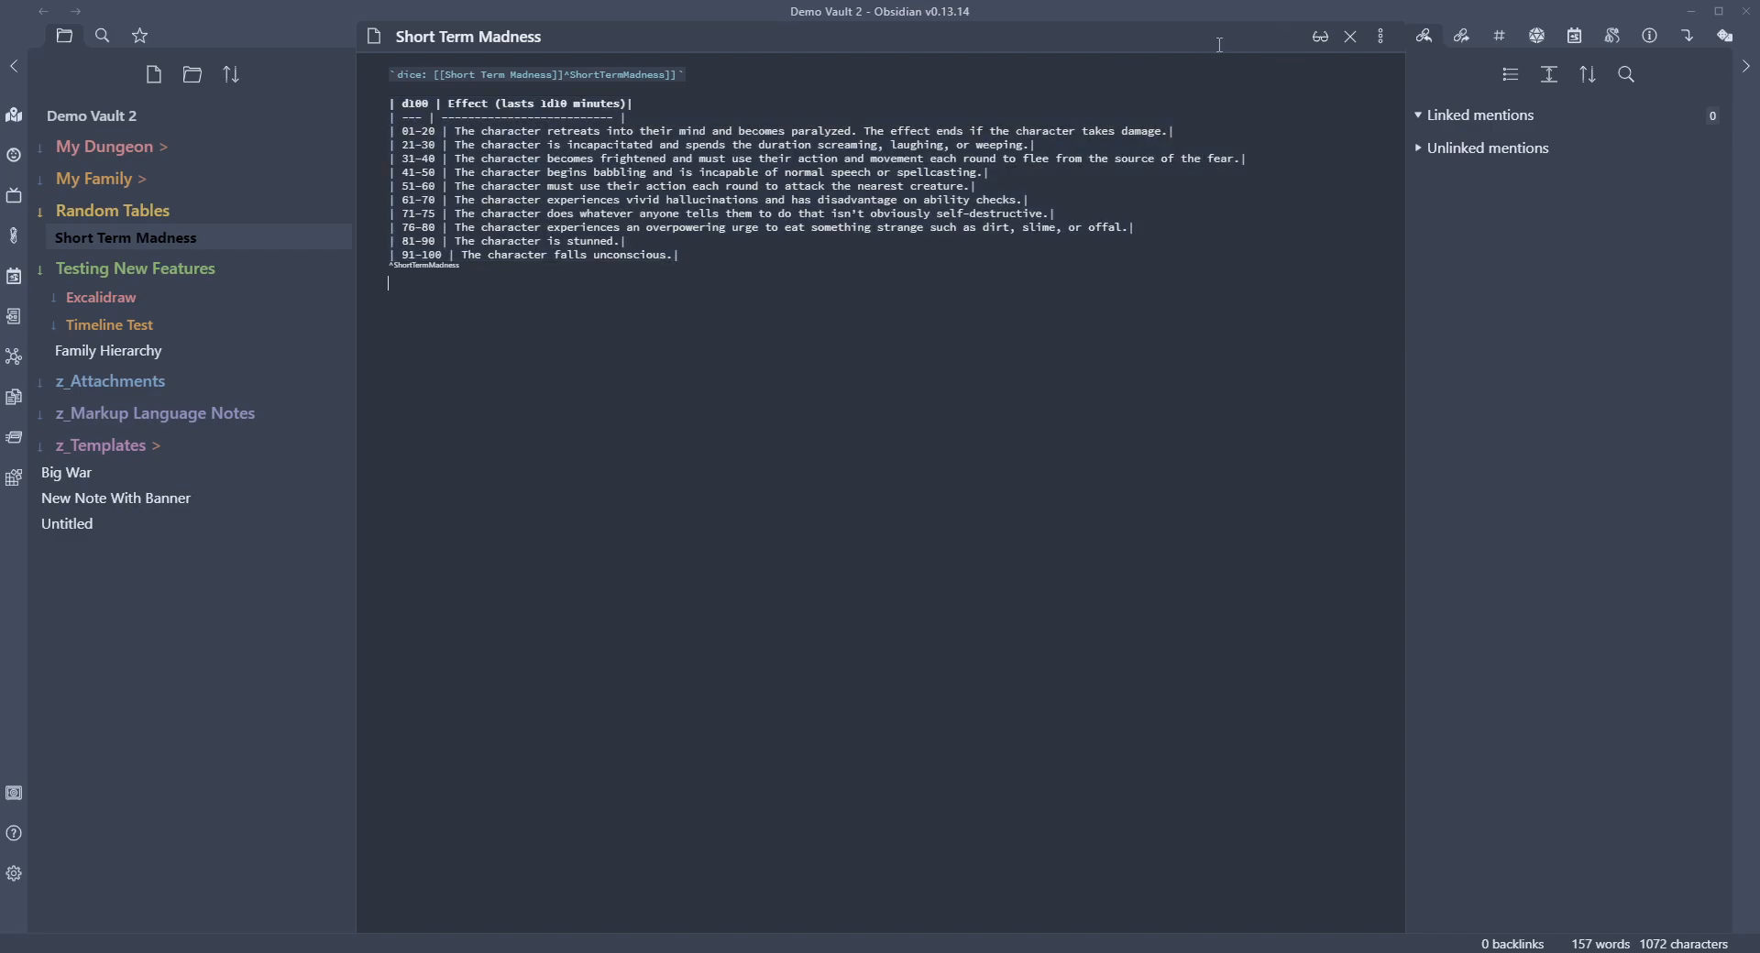
{"action": "left_click", "coordinate": [1319, 37]}
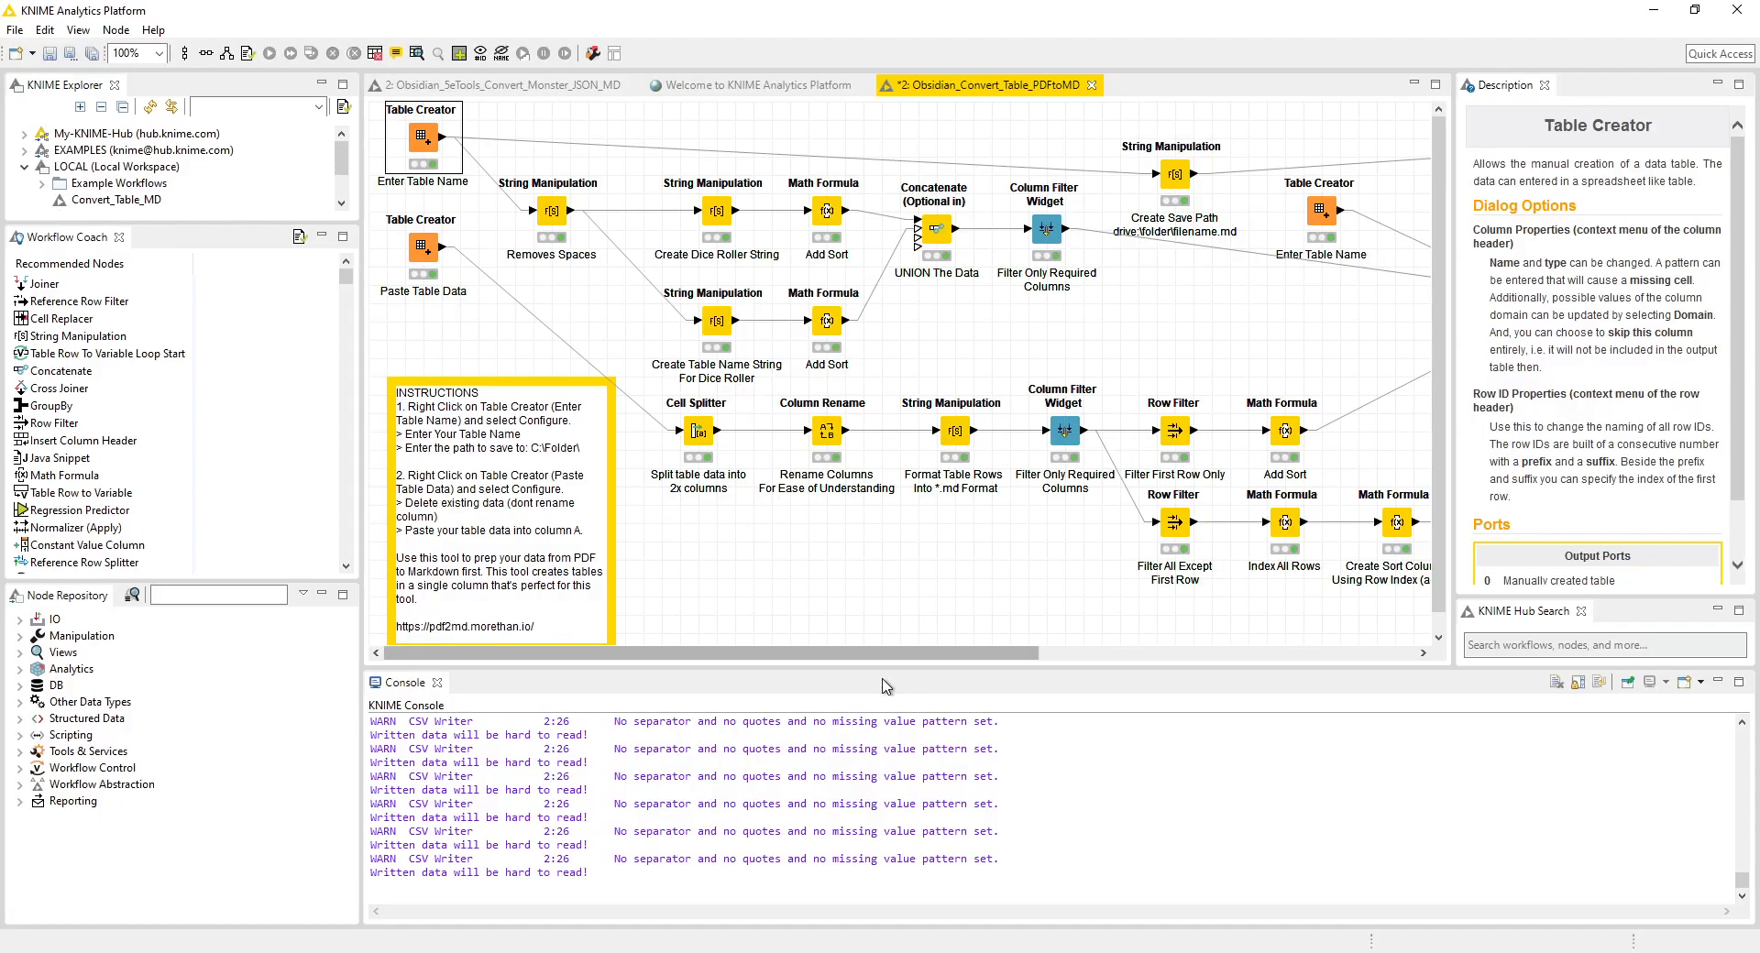
- Switch to KNIME, look over the workflow and inspect the Enter Table Name node's manually created table
{"action": "left_click_drag", "start_coordinate": [834, 656], "coordinate": [1262, 633]}
{"action": "left_click_drag", "start_coordinate": [1100, 653], "coordinate": [726, 637]}
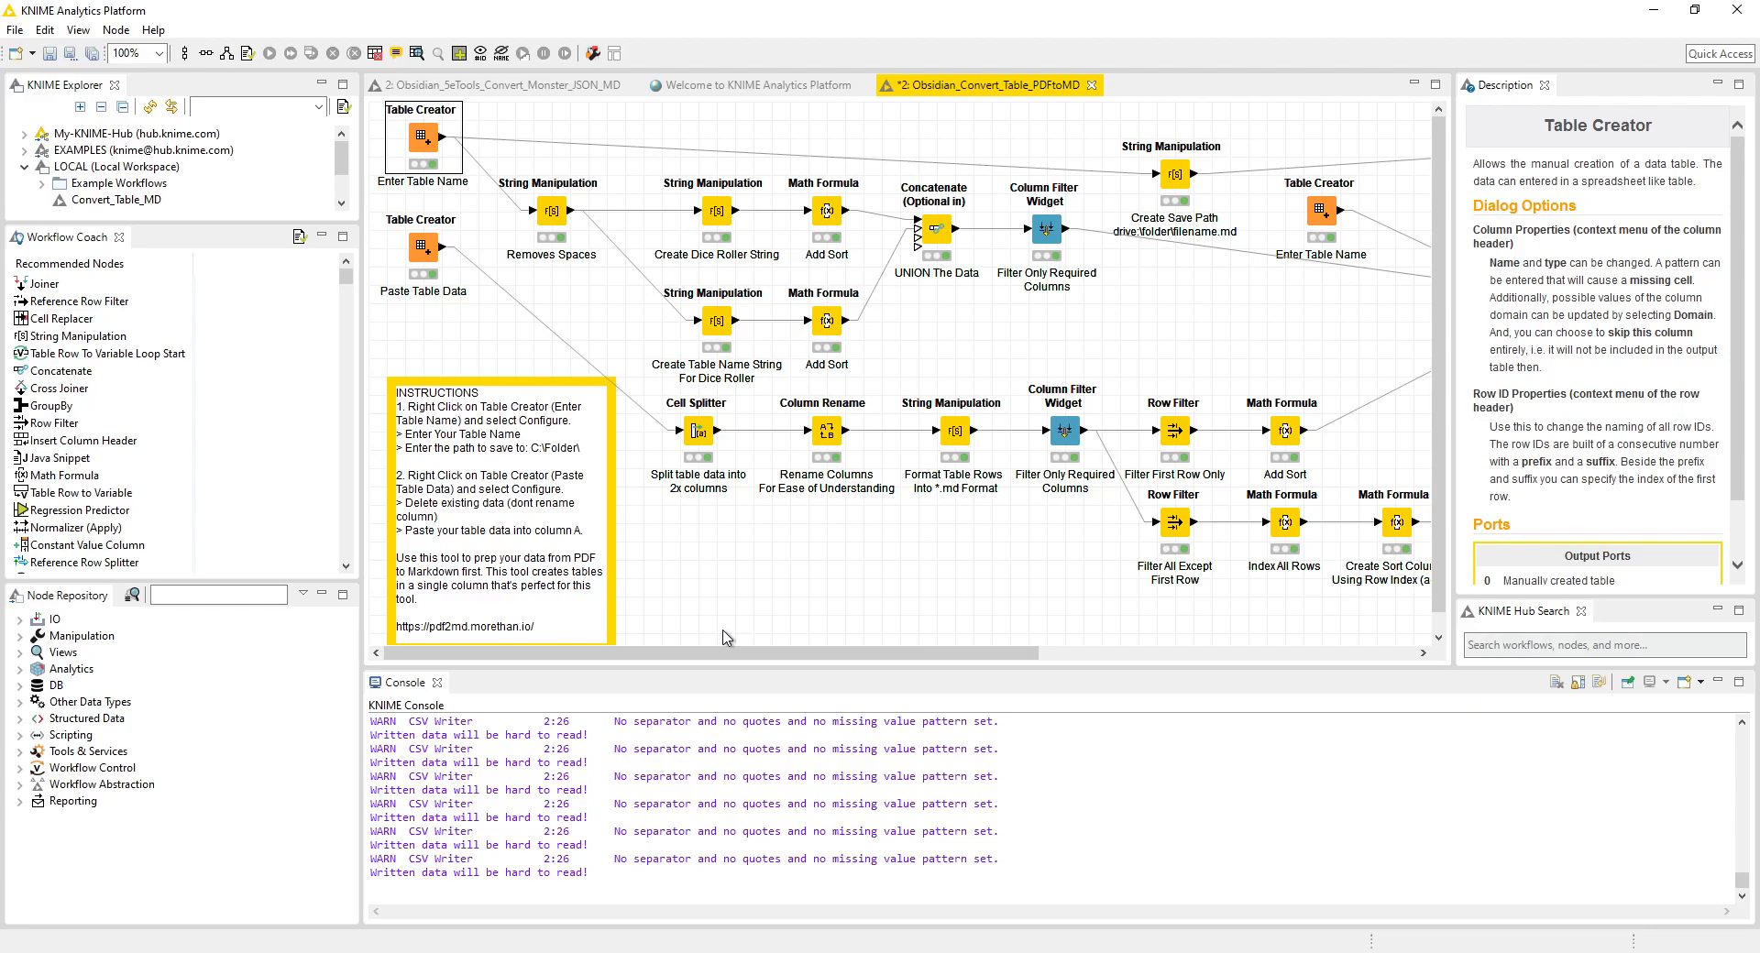
{"action": "right_click", "coordinate": [414, 136]}
{"action": "left_click", "coordinate": [502, 561]}
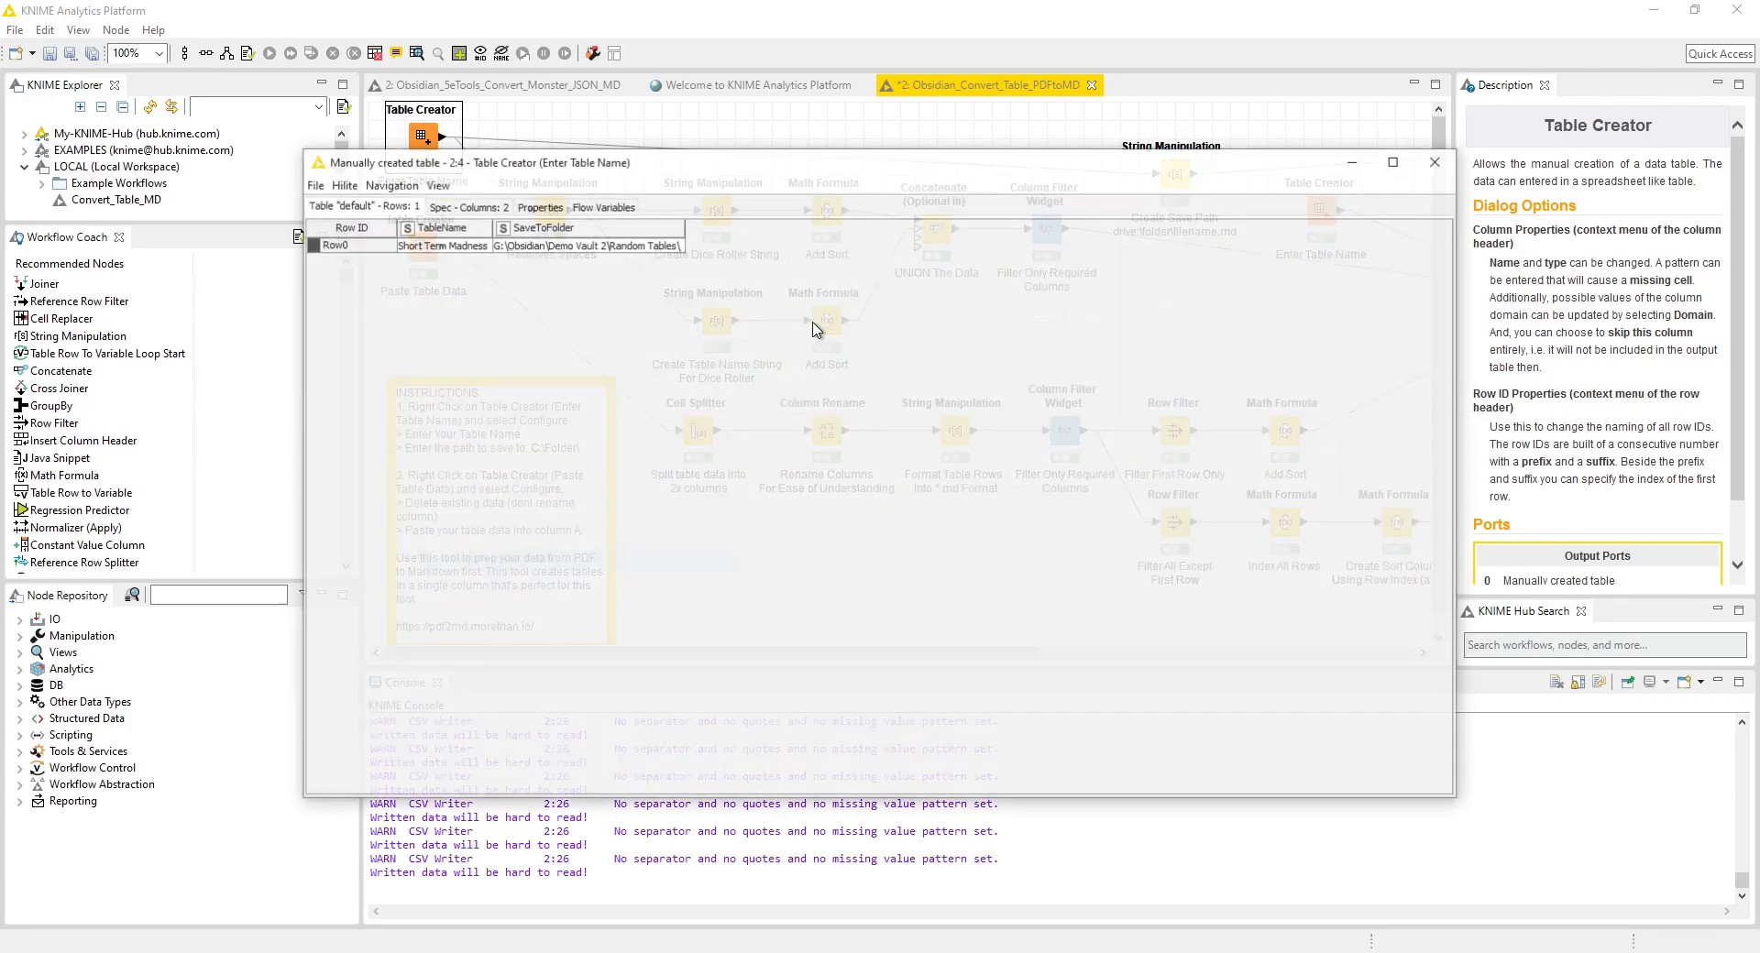
{"action": "left_click_drag", "start_coordinate": [1085, 162], "coordinate": [1144, 176]}
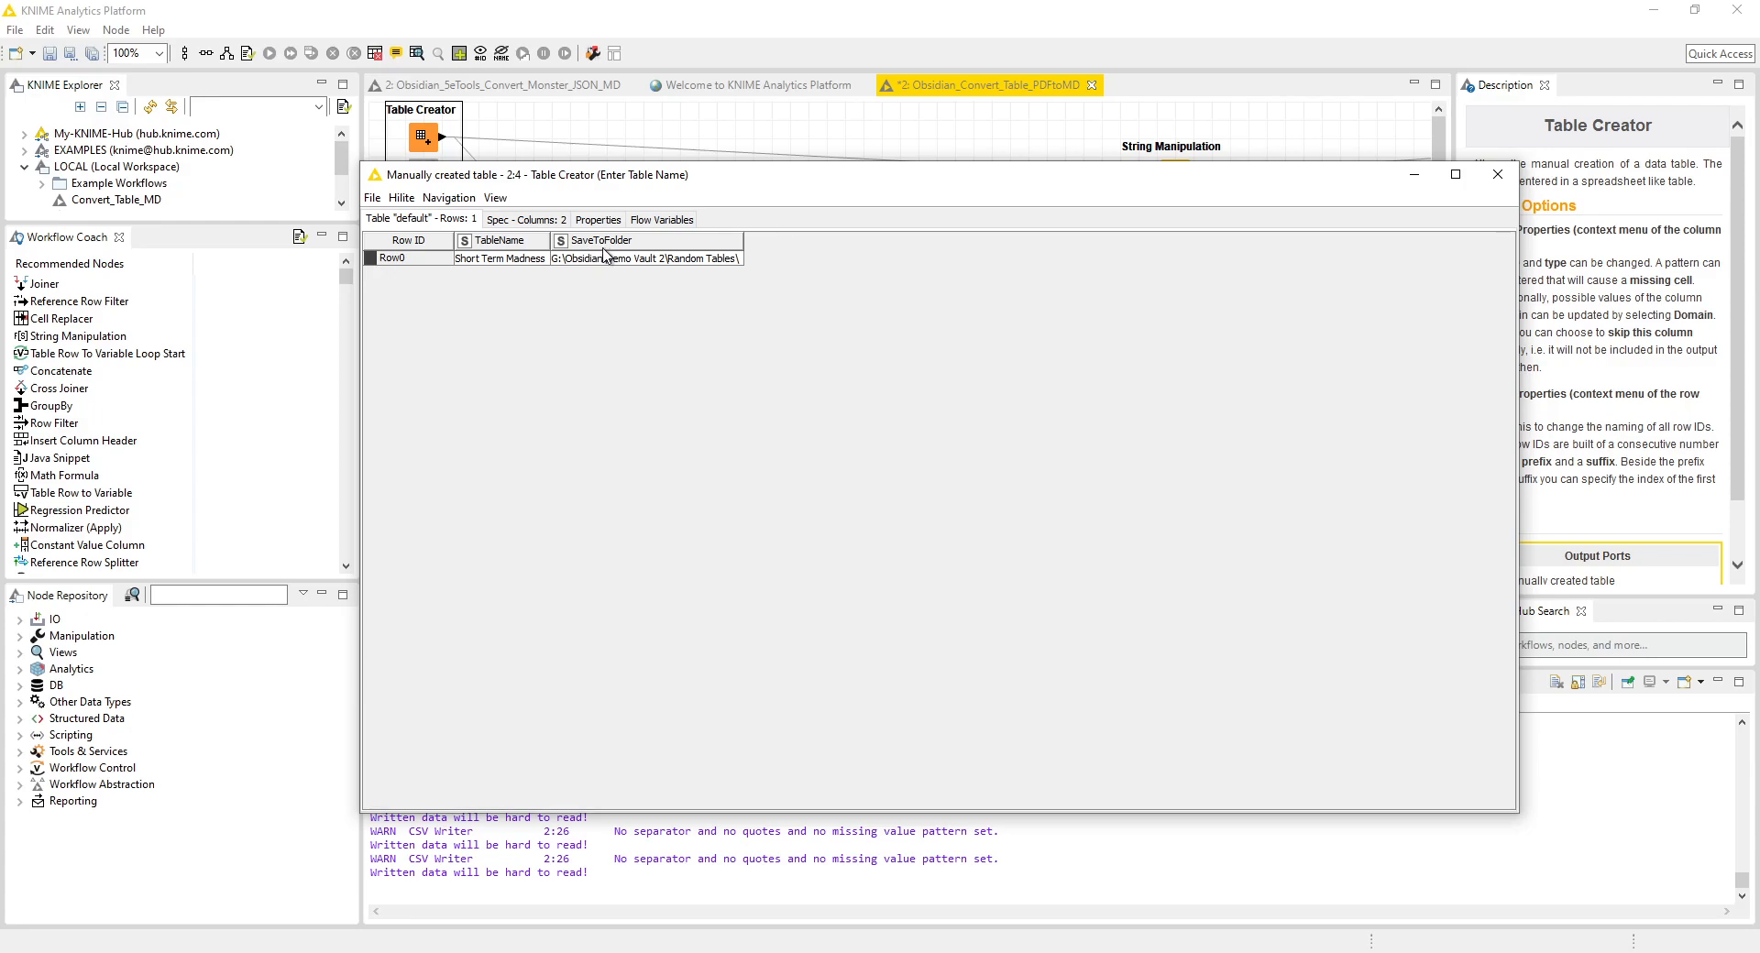
{"action": "left_click", "coordinate": [1496, 174]}
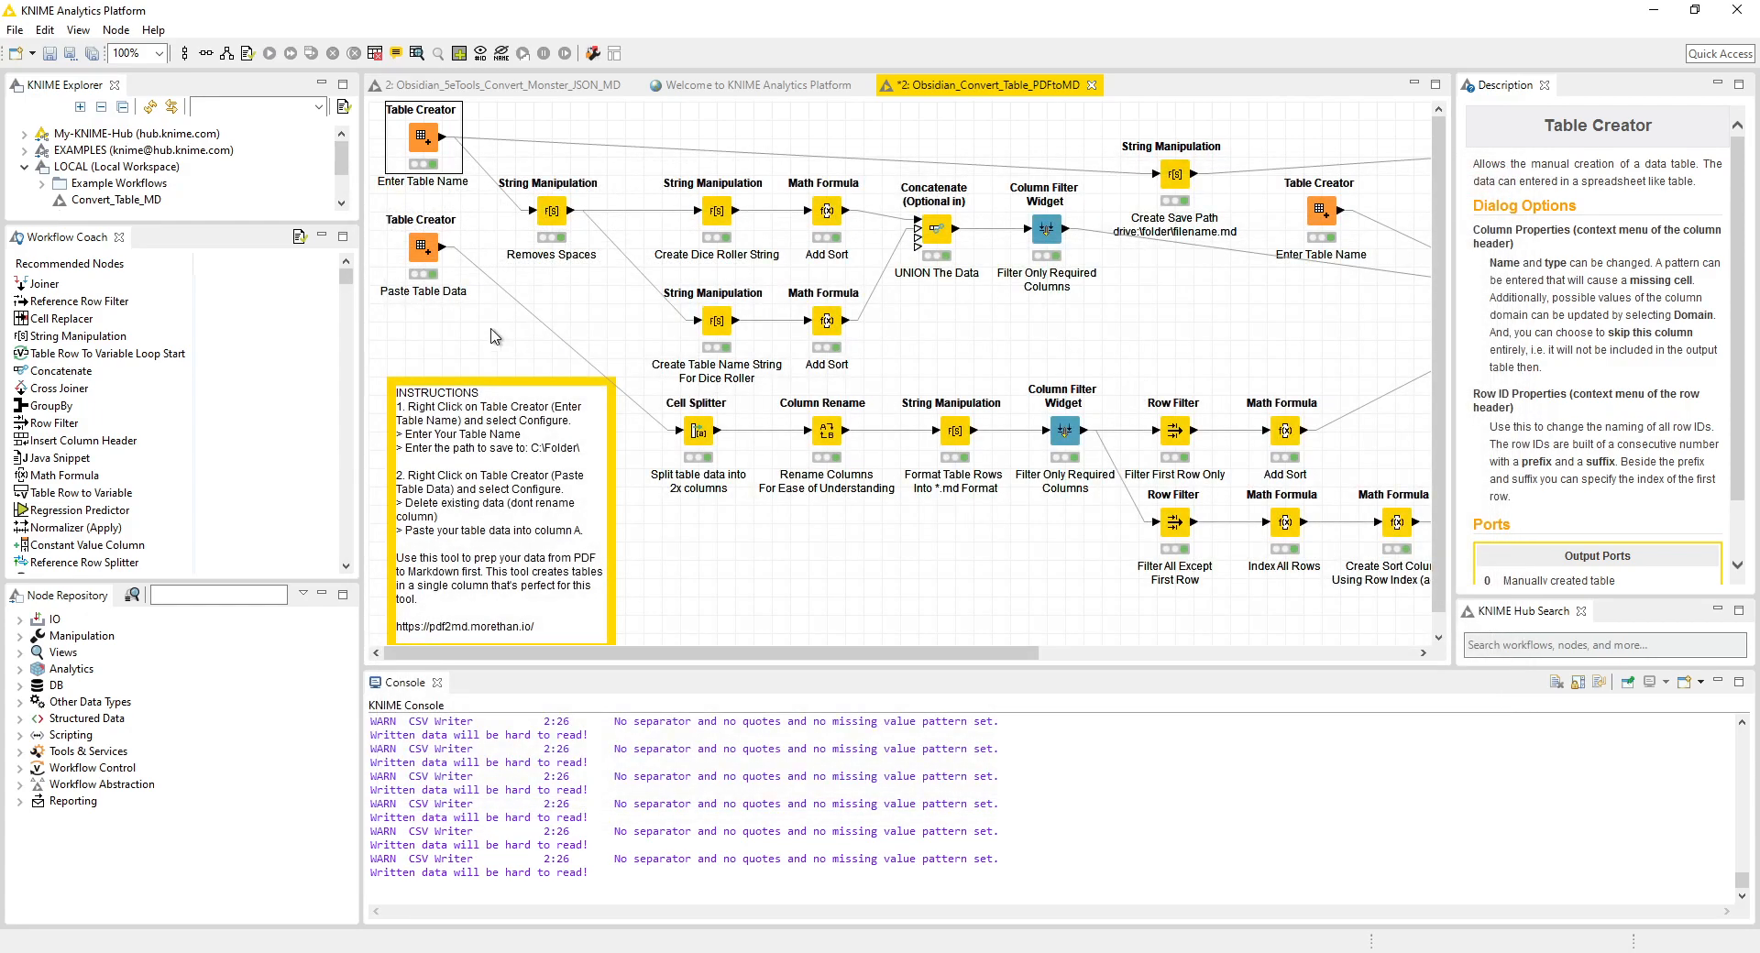
- Inspect the manually created table of the Paste Table Data node and close it
{"action": "left_click", "coordinate": [495, 336]}
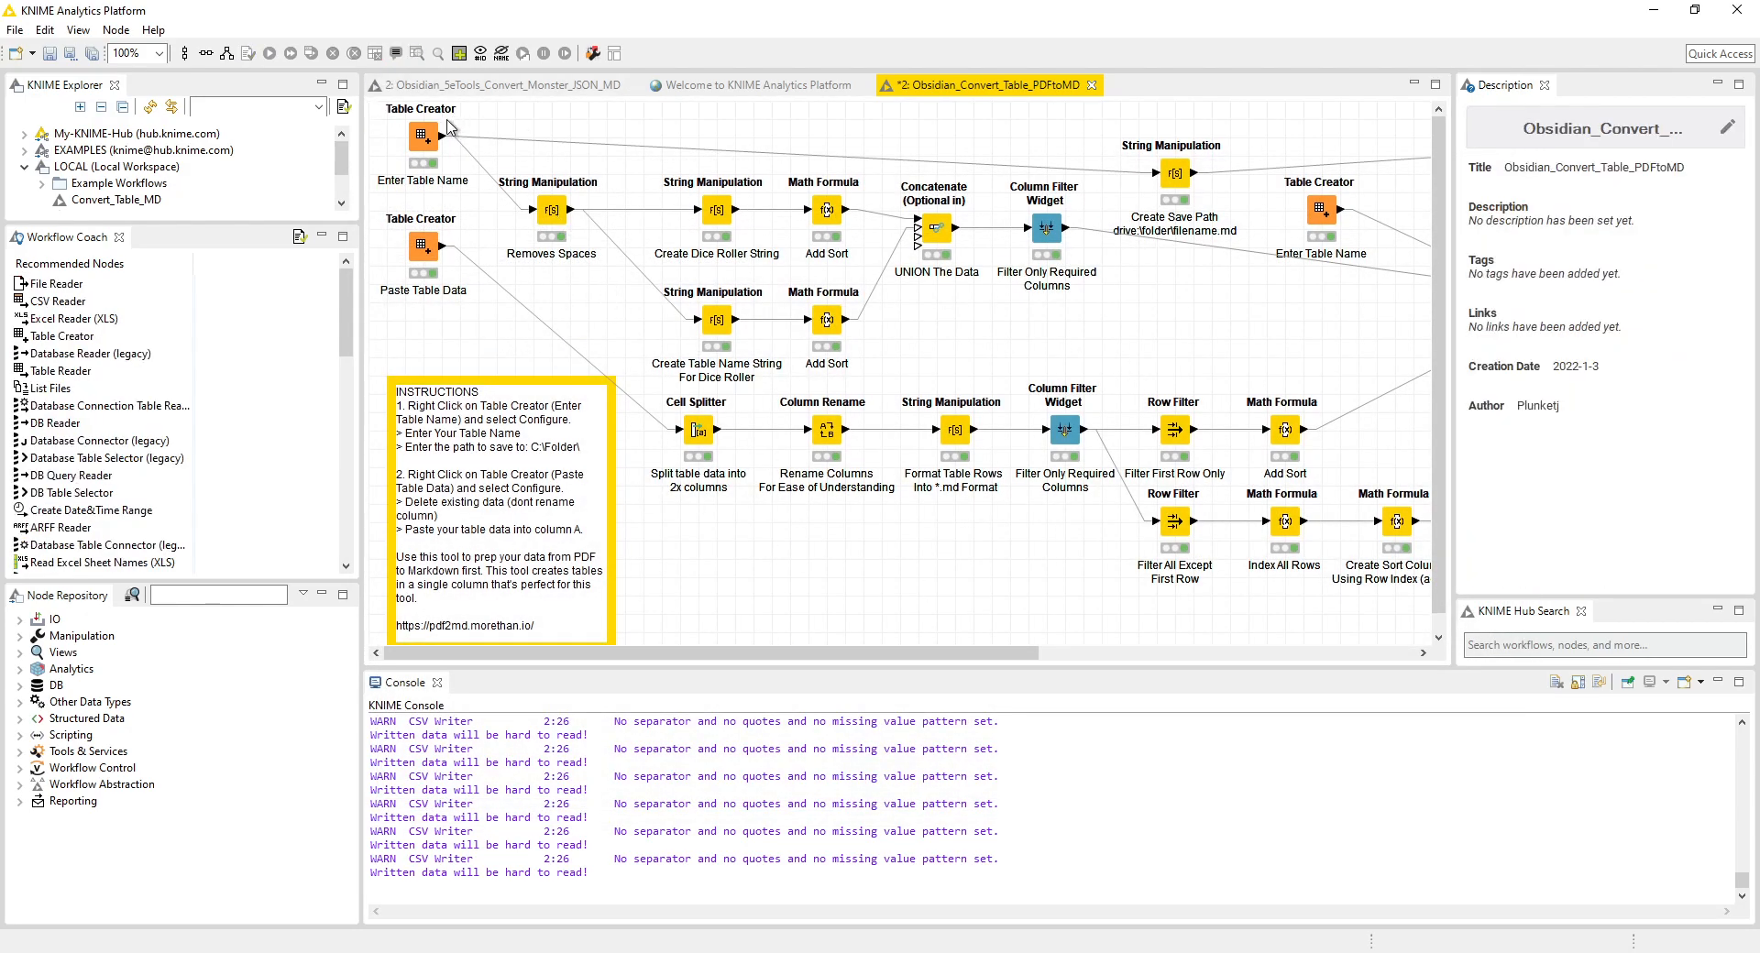
{"action": "right_click", "coordinate": [422, 246]}
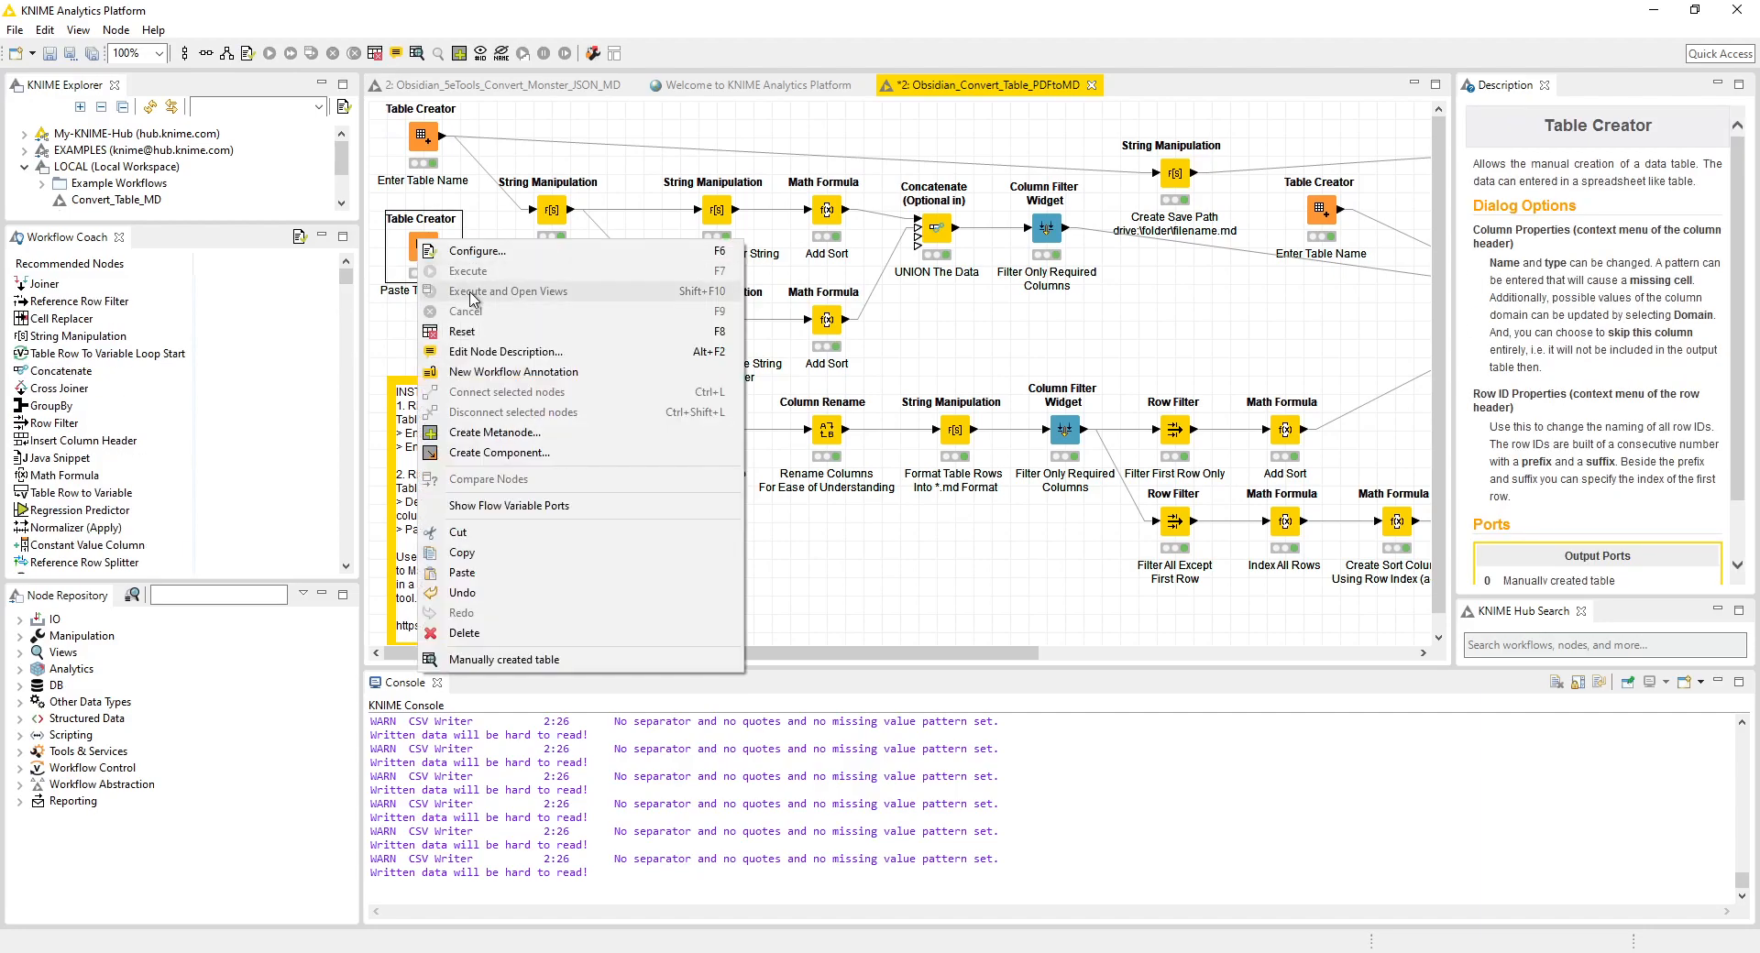
{"action": "left_click", "coordinate": [496, 667]}
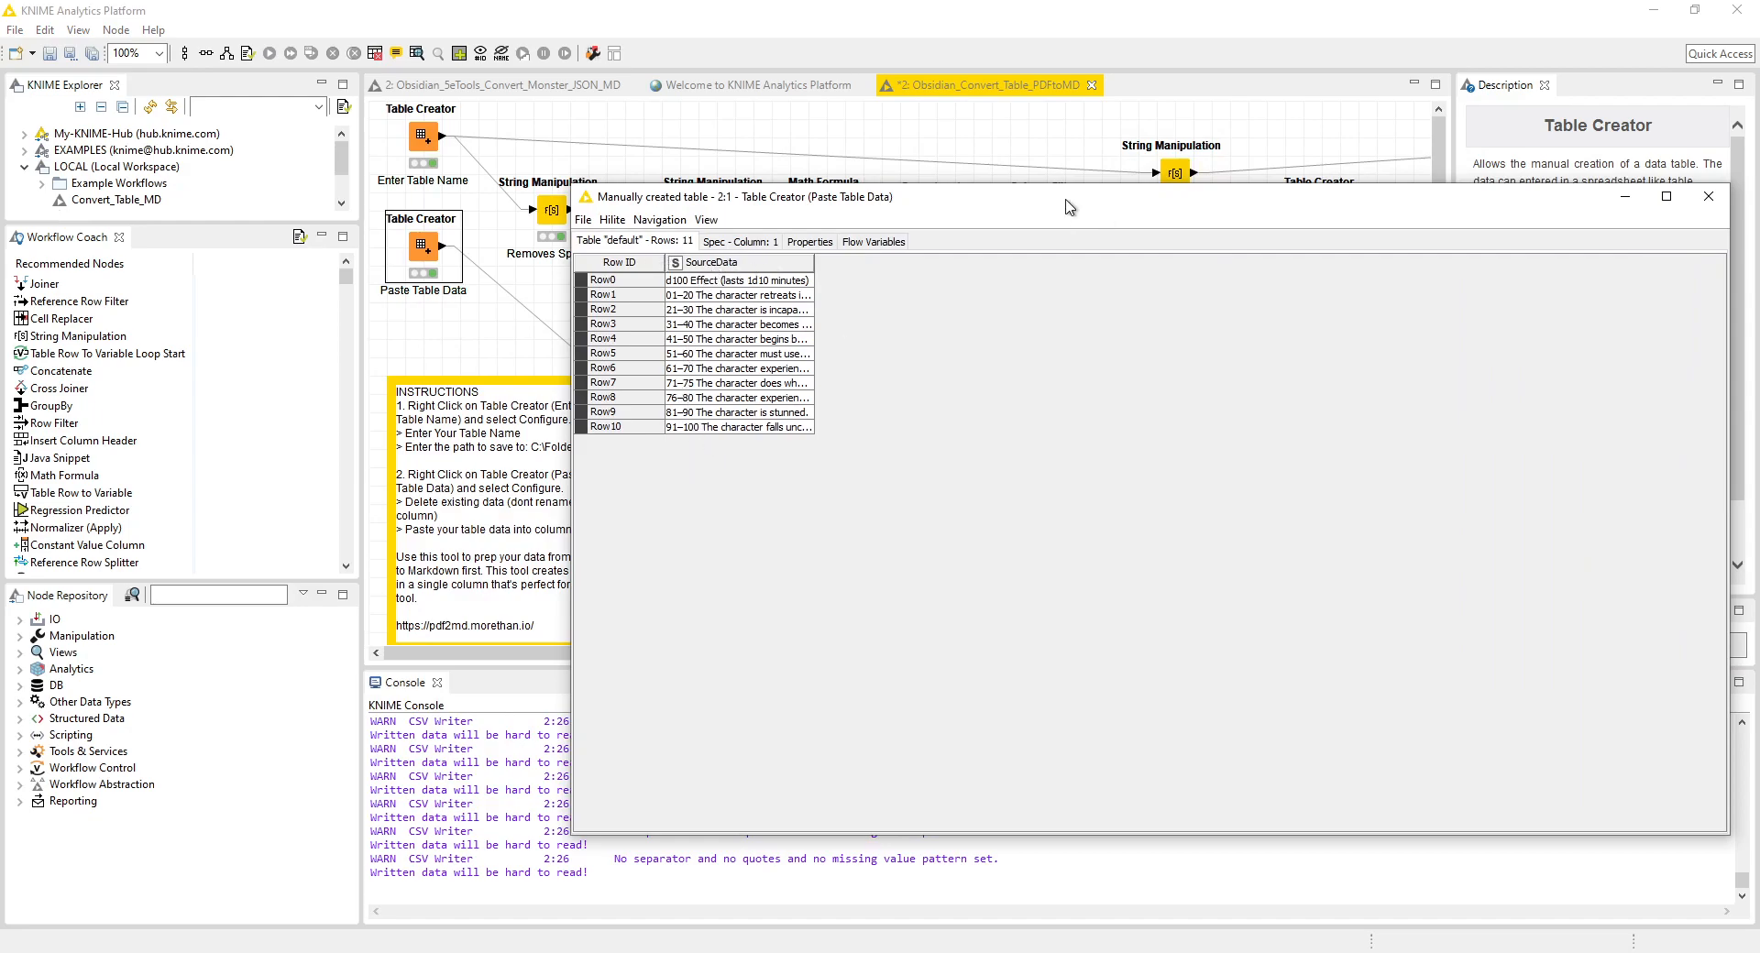
{"action": "left_click_drag", "start_coordinate": [1068, 203], "coordinate": [655, 222]}
{"action": "left_click", "coordinate": [1296, 218]}
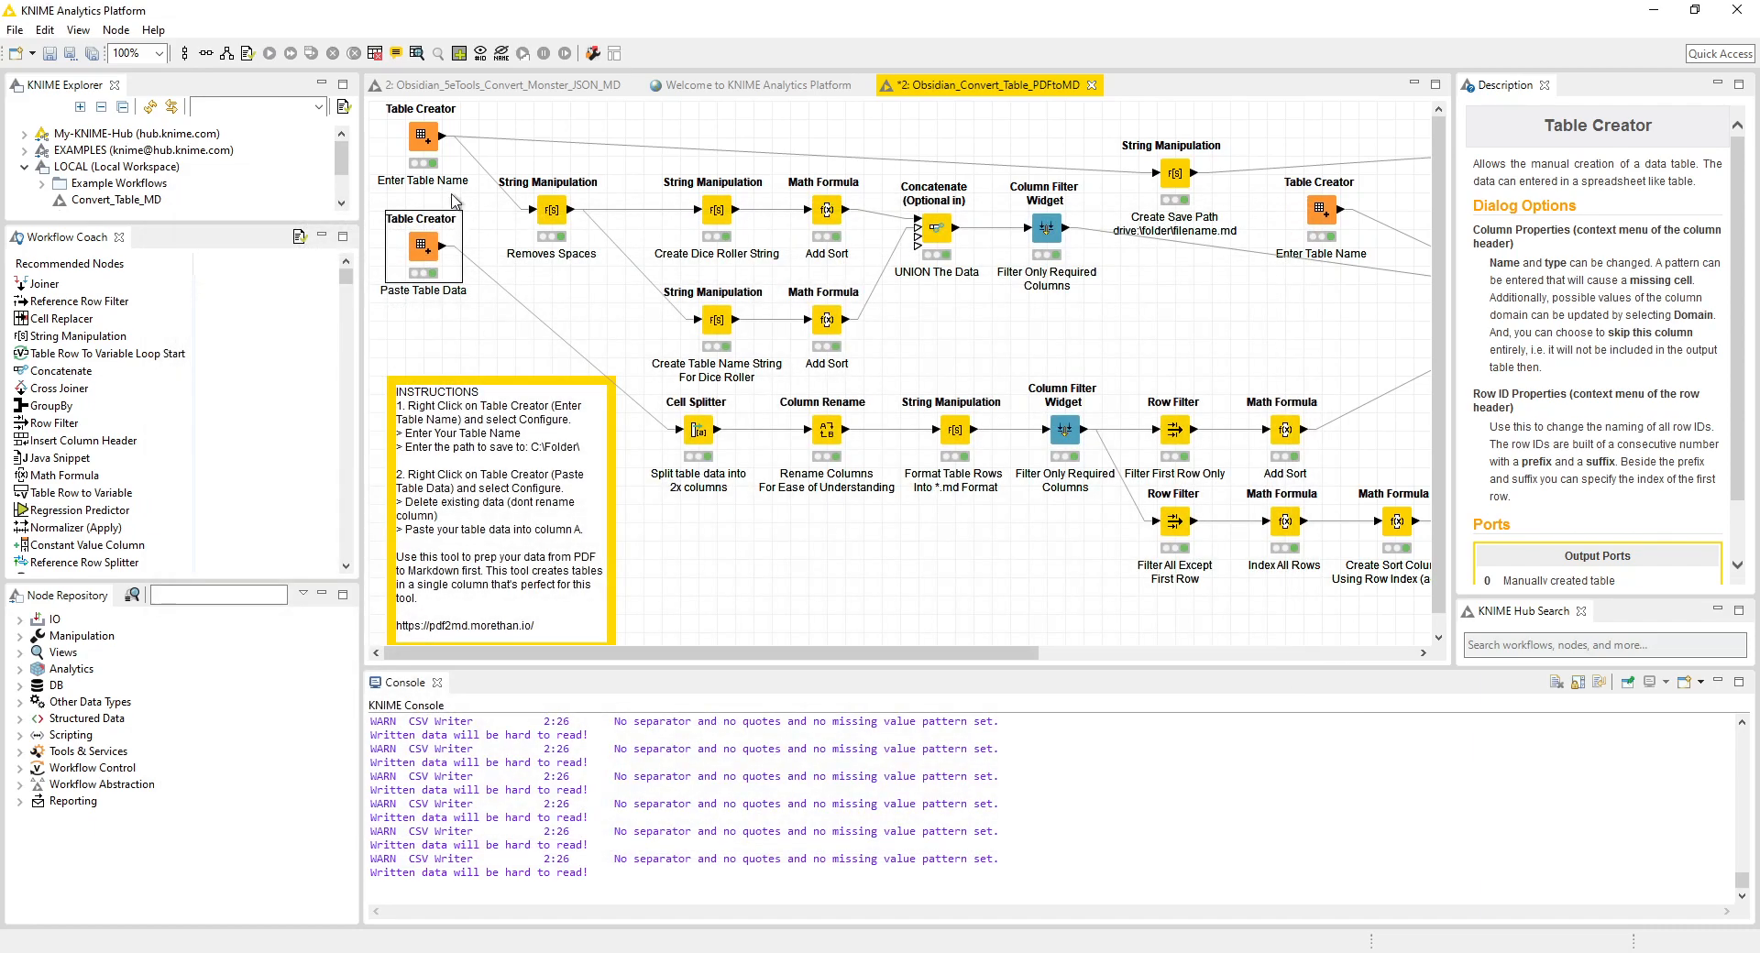
- Inspect the Paste Table Data node's configuration and the data type options for a second column, discarding both dialogs
{"action": "right_click", "coordinate": [424, 263]}
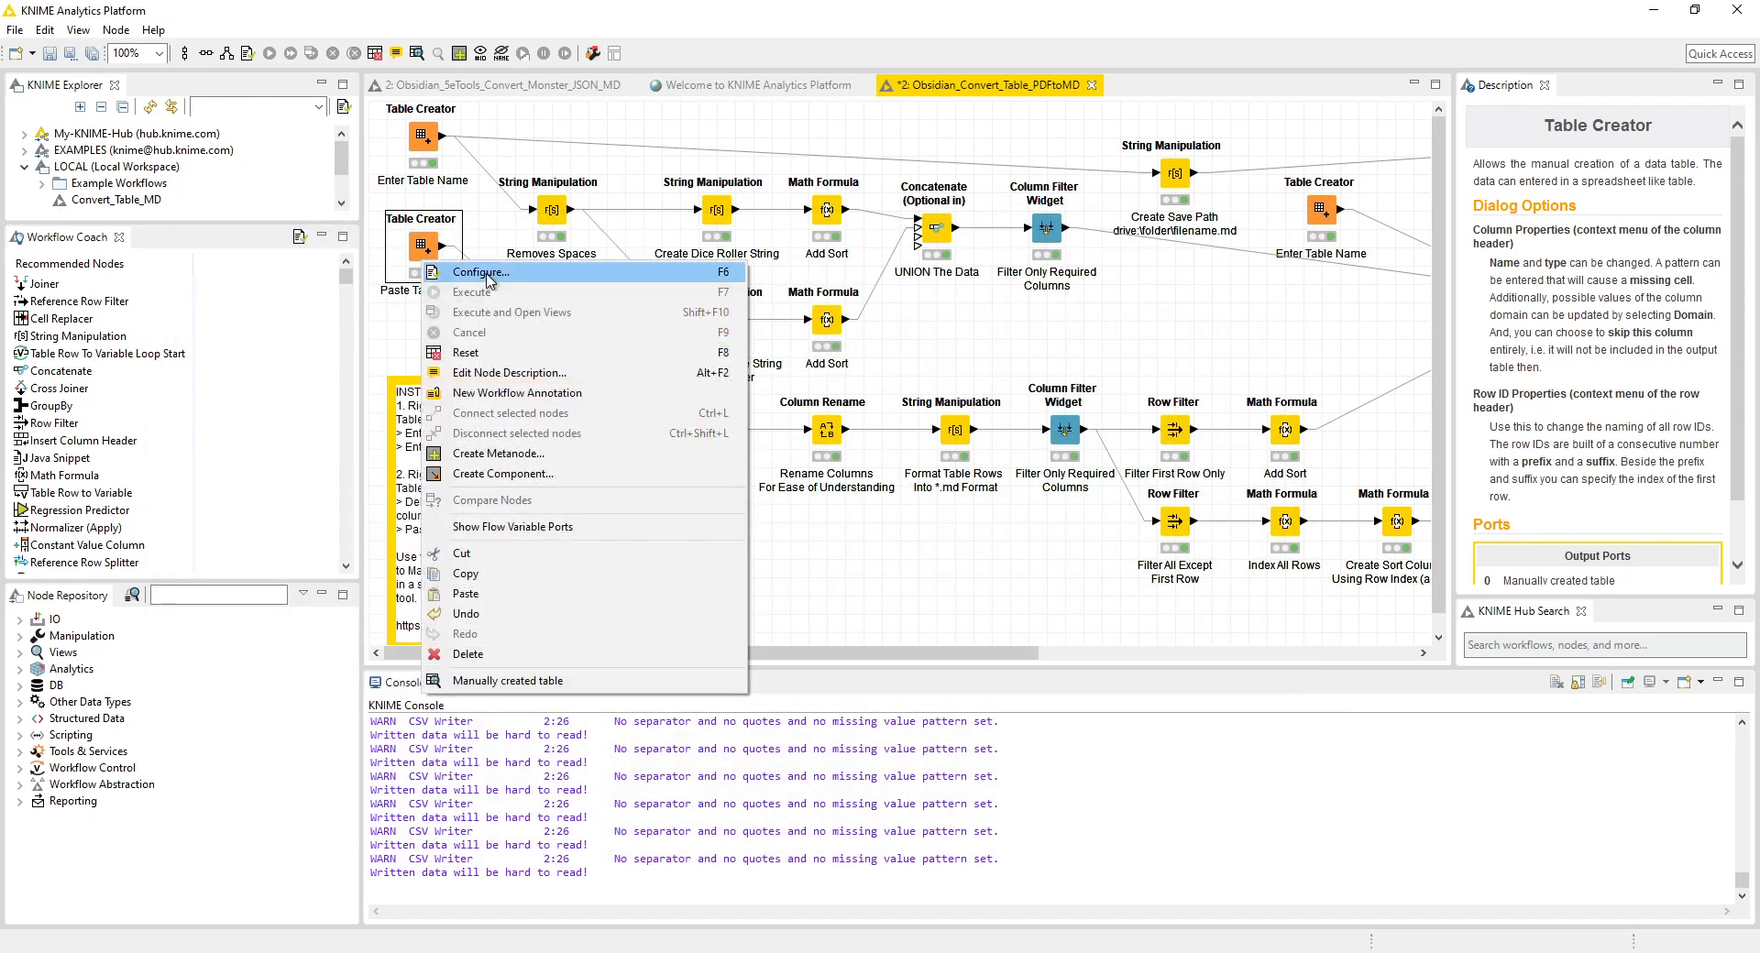
{"action": "left_click", "coordinate": [490, 276]}
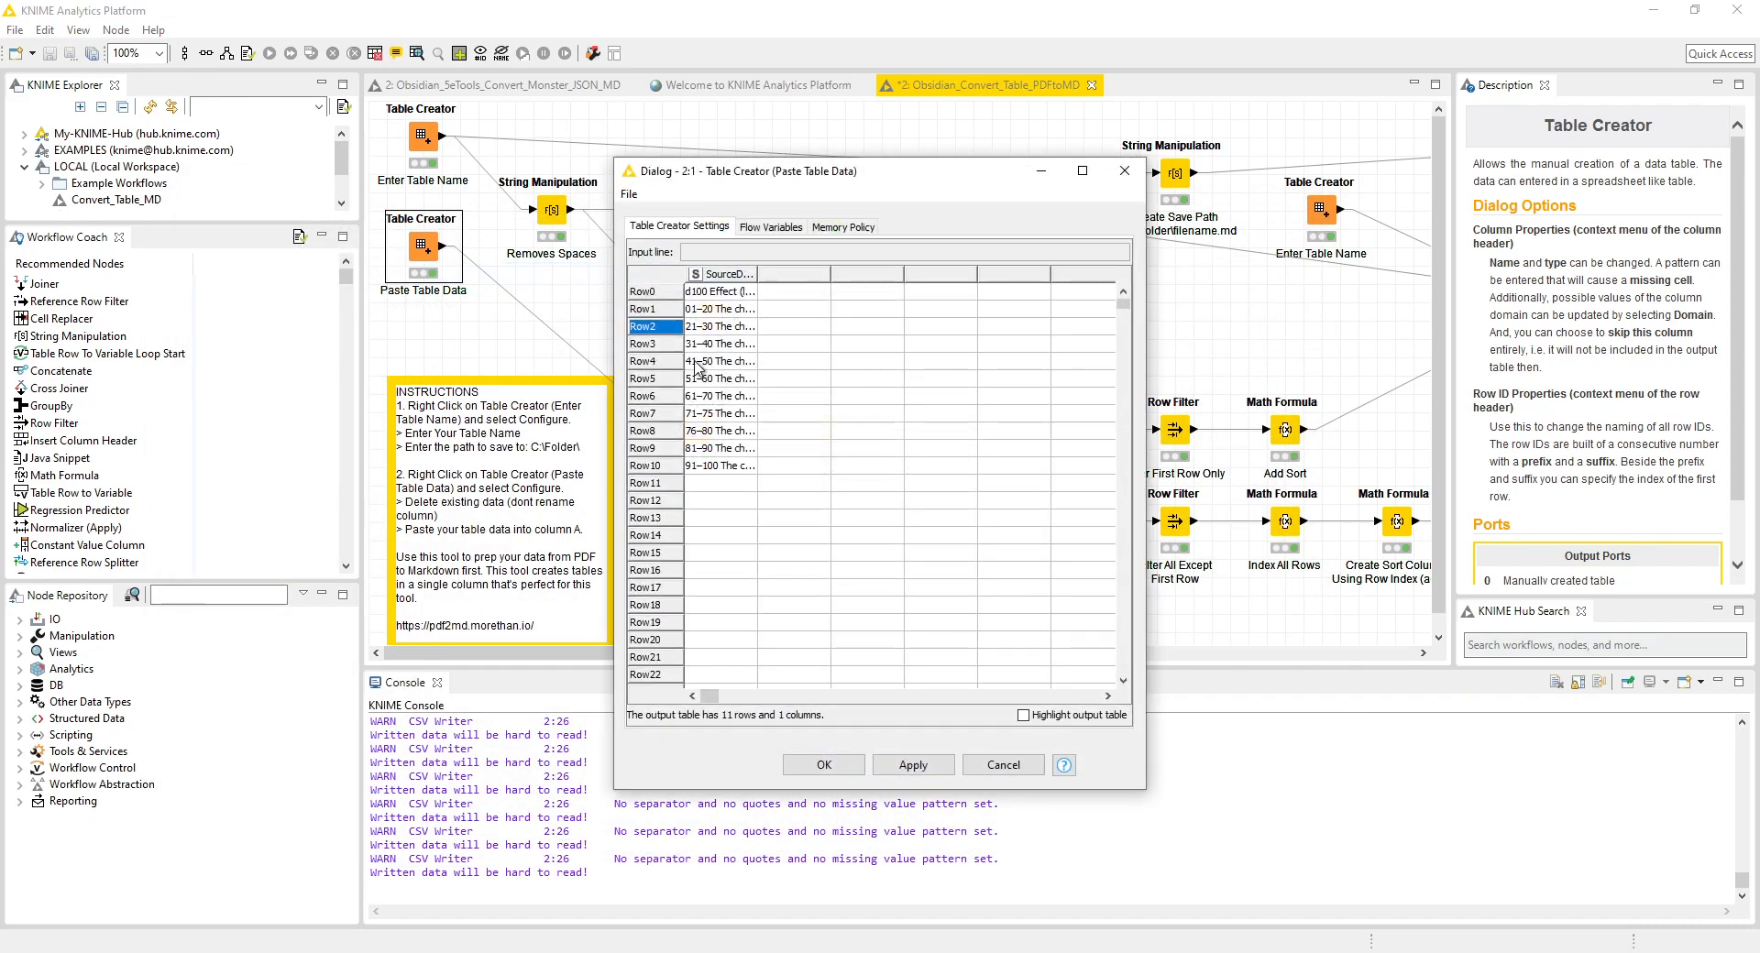
{"action": "left_click", "coordinate": [791, 278]}
{"action": "right_click", "coordinate": [797, 282]}
{"action": "left_click", "coordinate": [834, 293]}
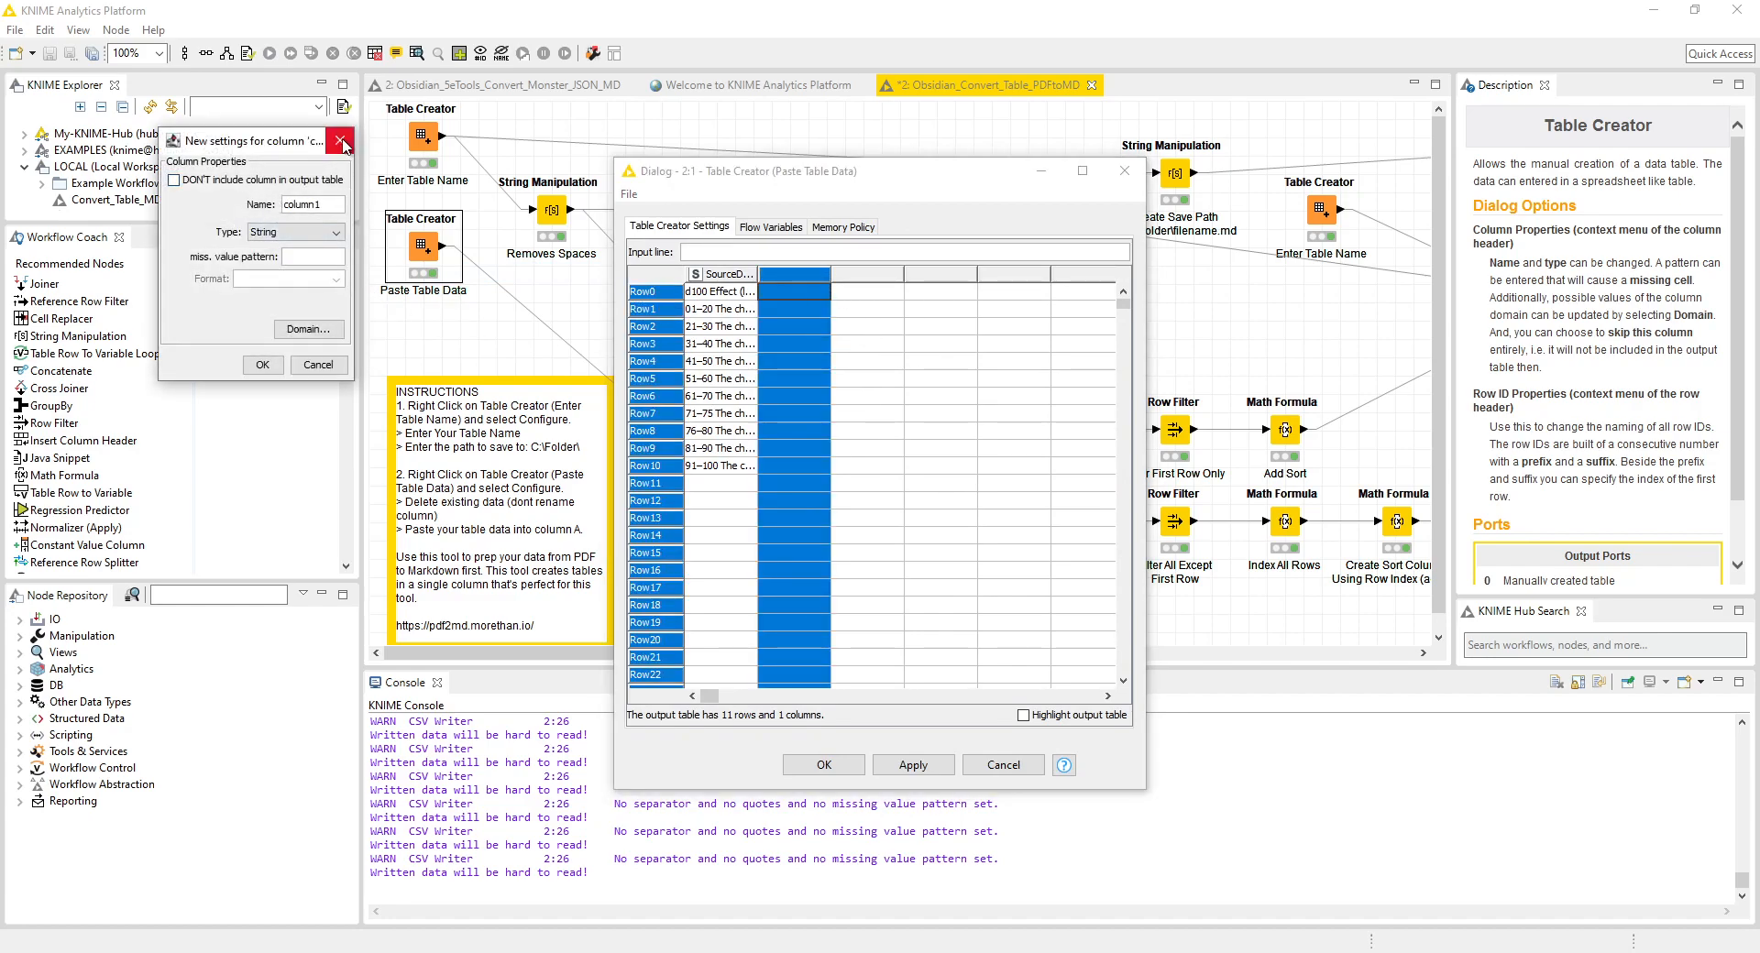
{"action": "left_click", "coordinate": [289, 232]}
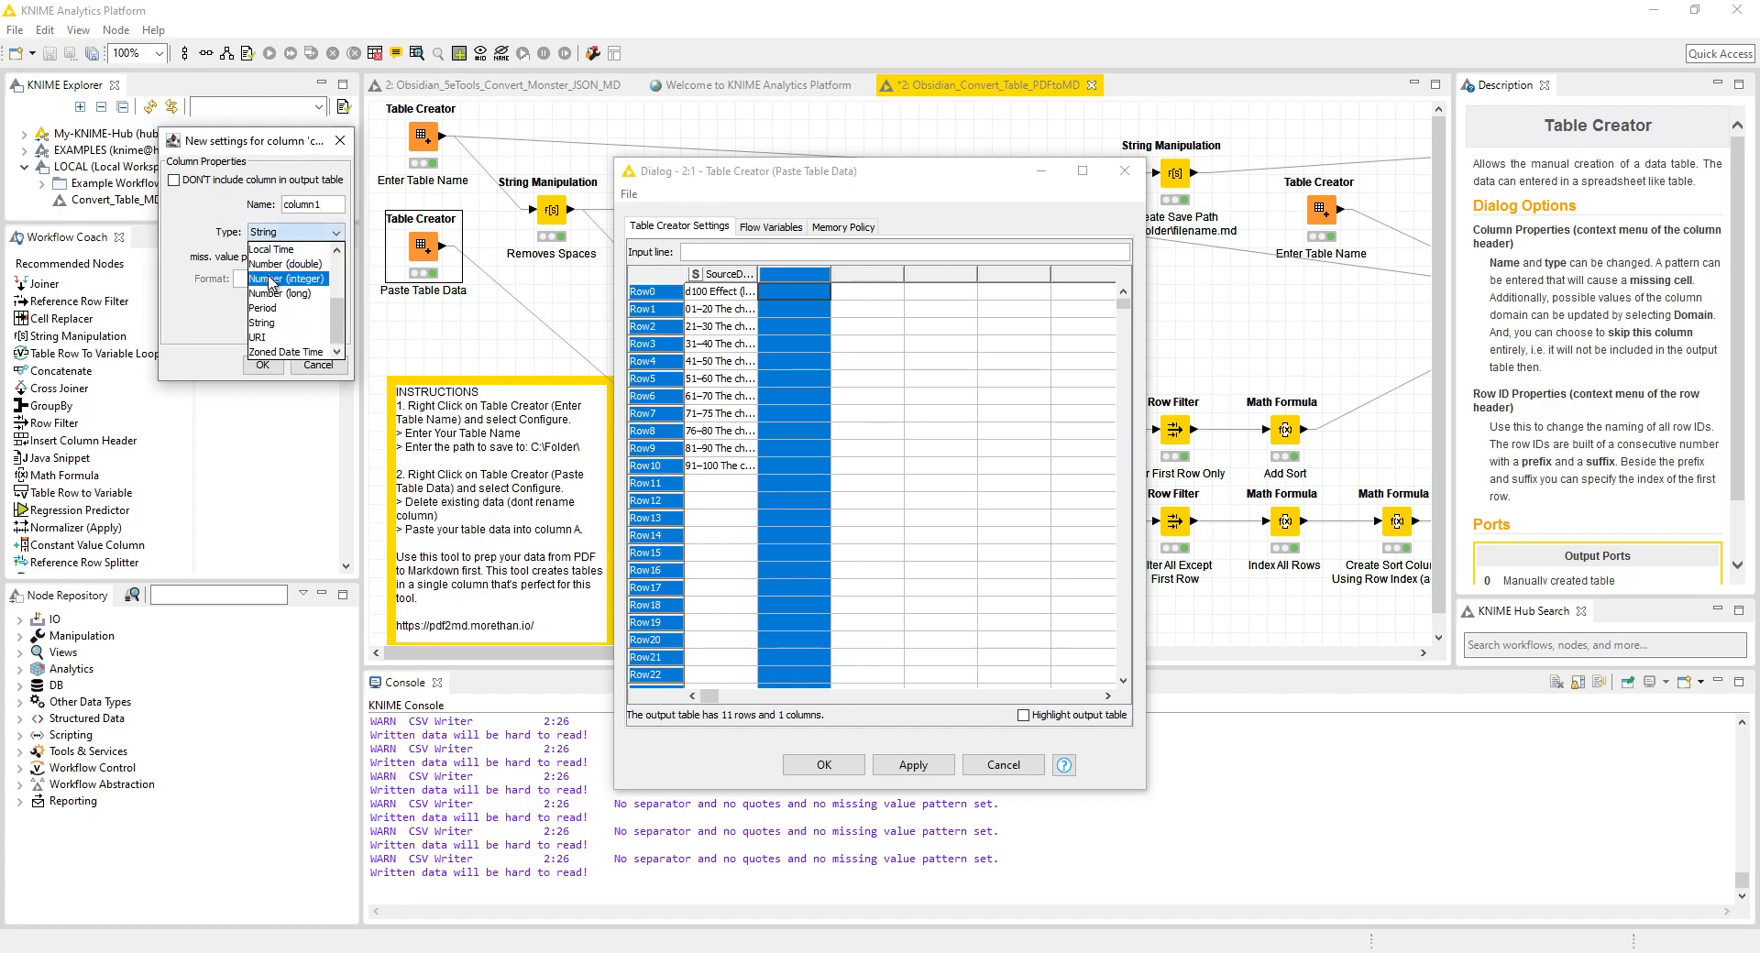
{"action": "left_click", "coordinate": [340, 141]}
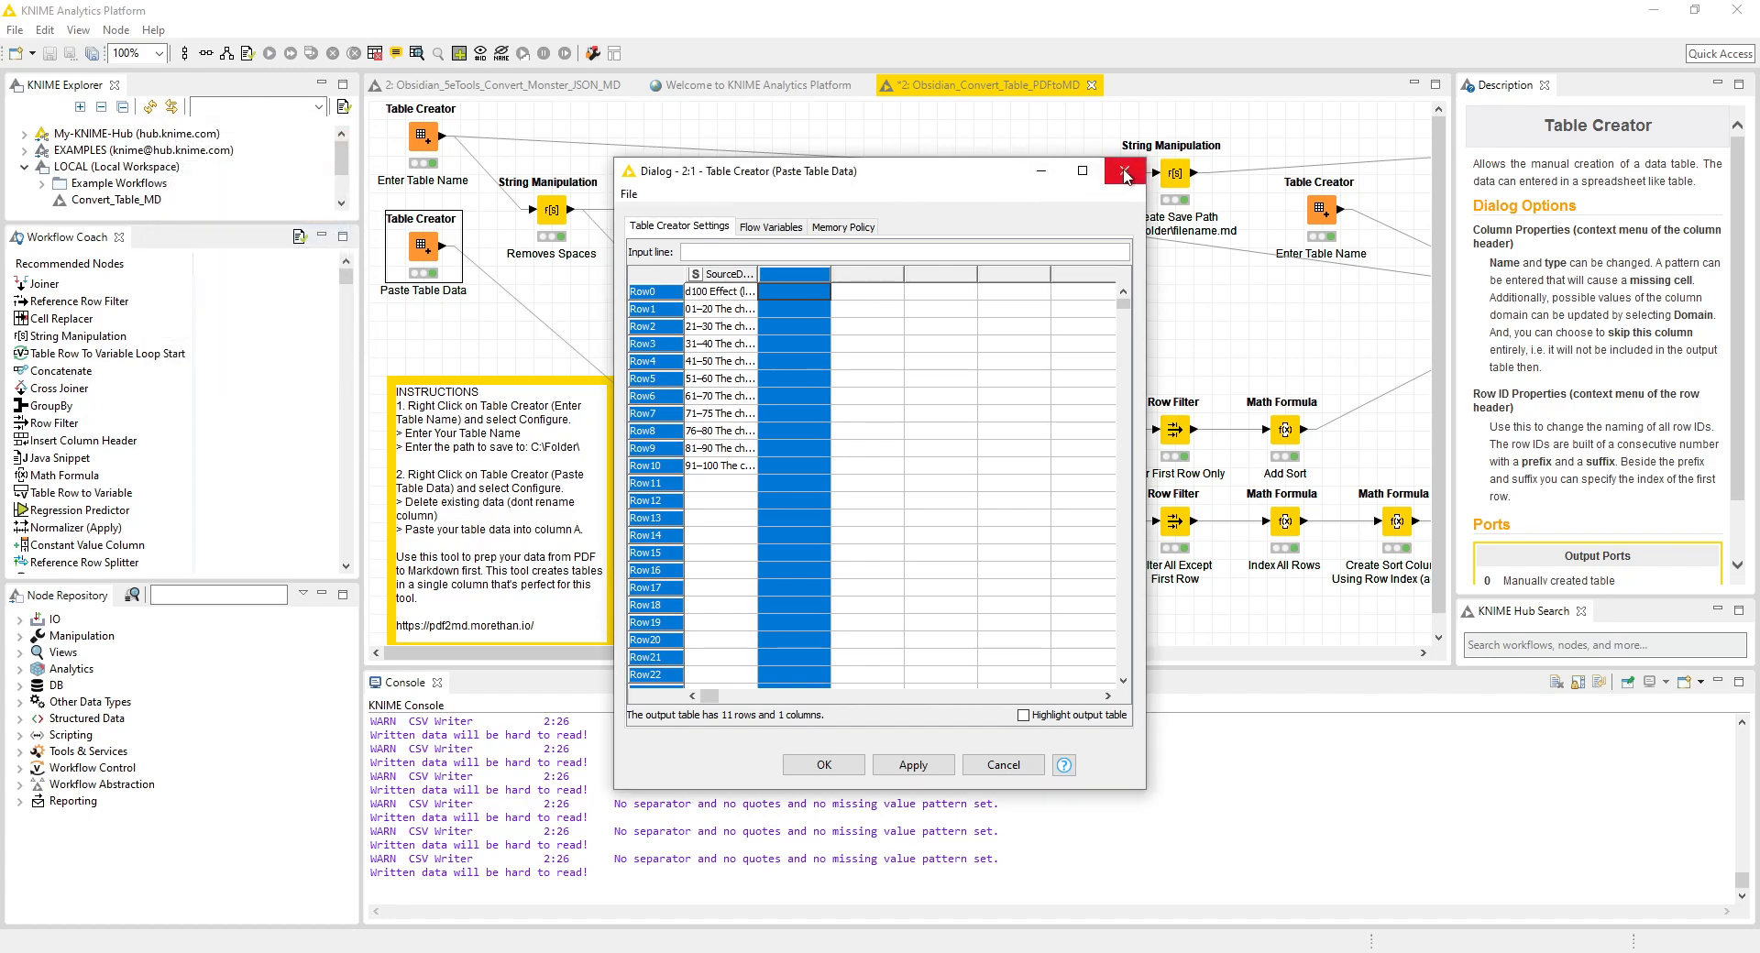
{"action": "left_click", "coordinate": [1125, 173]}
{"action": "left_click", "coordinate": [479, 347]}
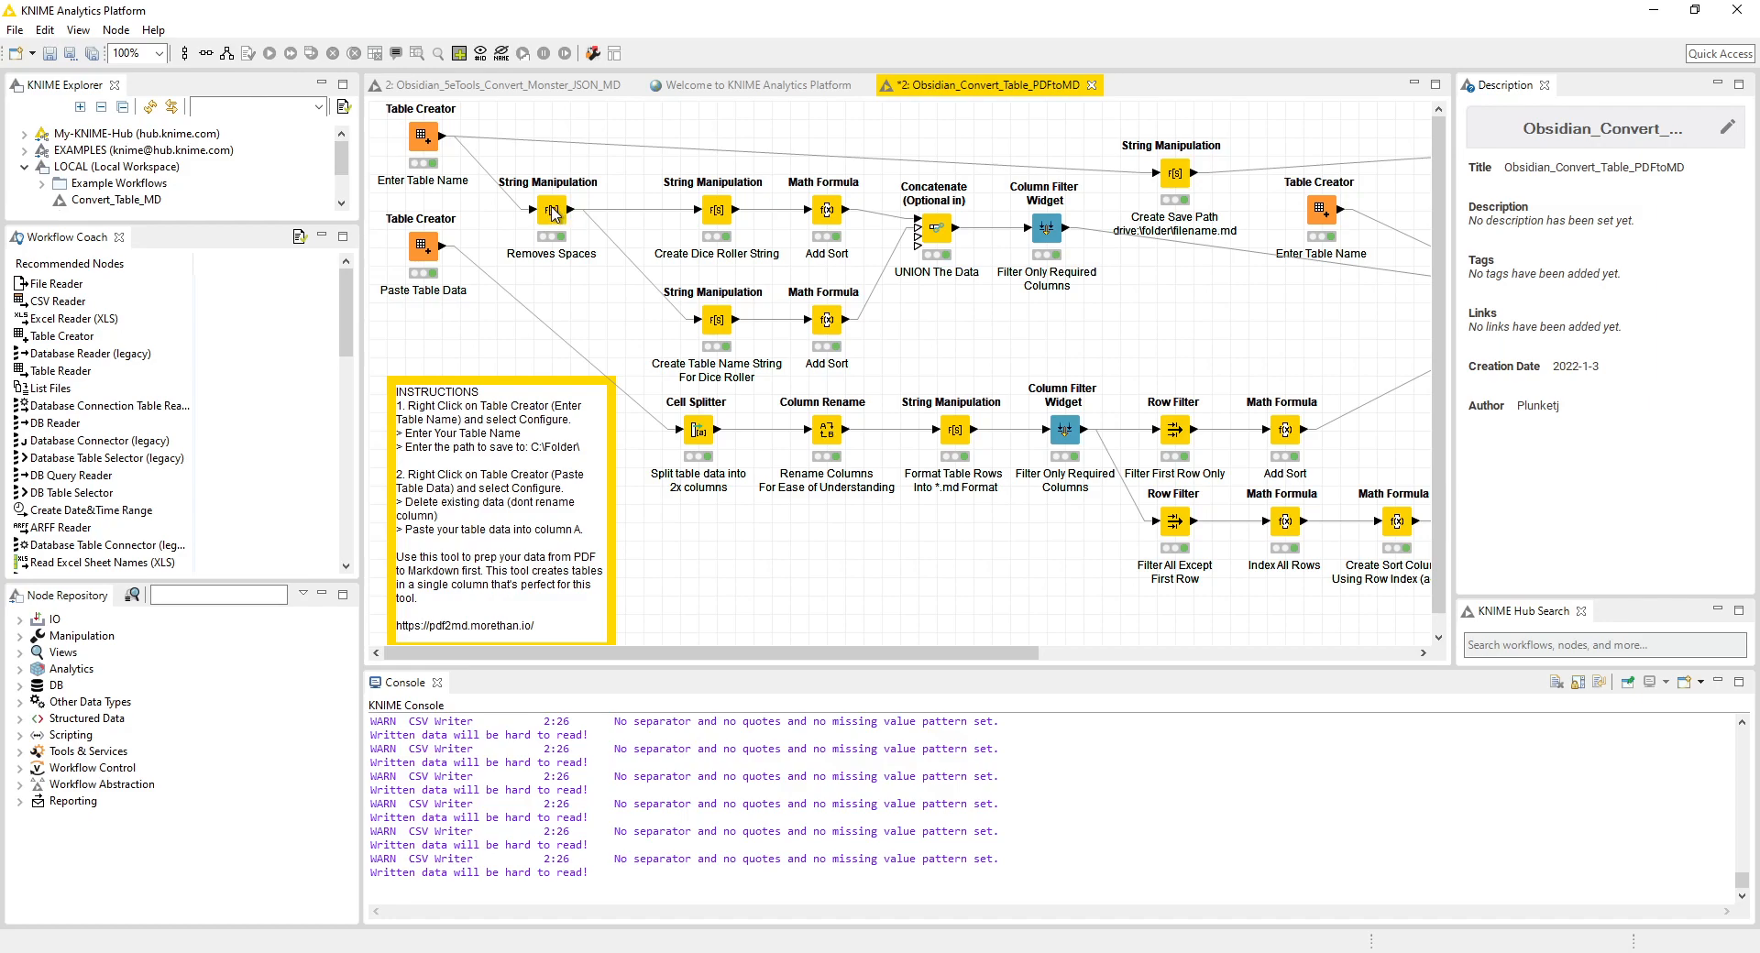
{"action": "right_click", "coordinate": [553, 212]}
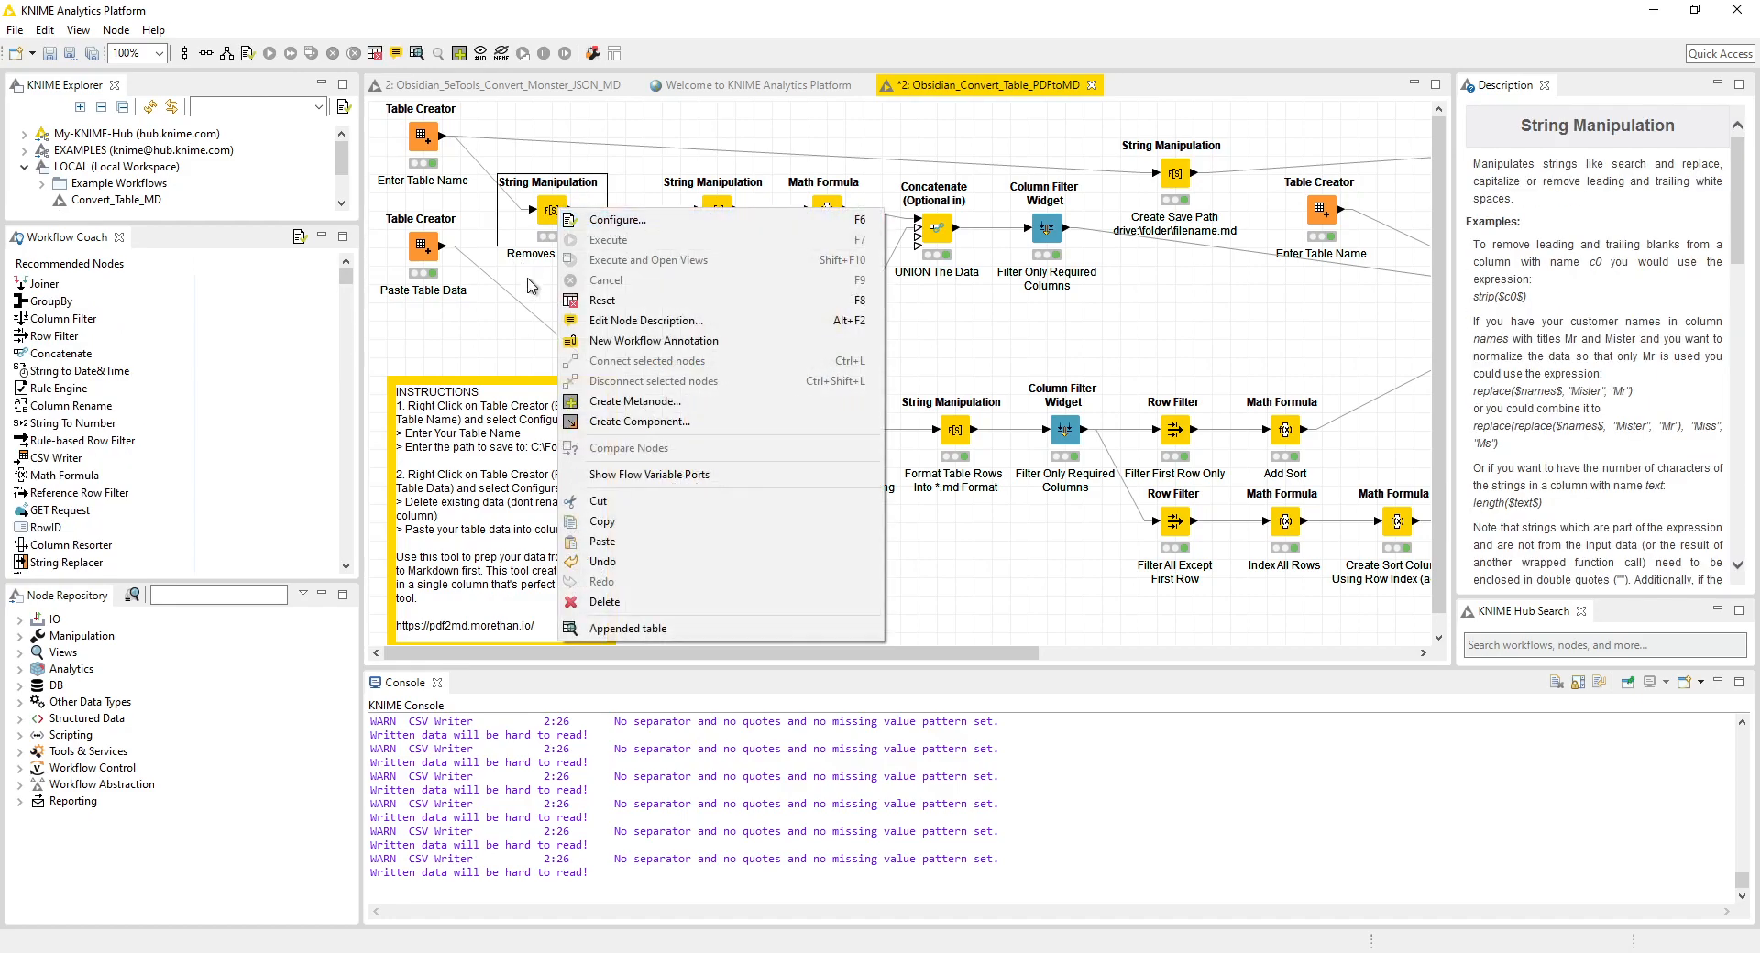
{"action": "left_click", "coordinate": [467, 385]}
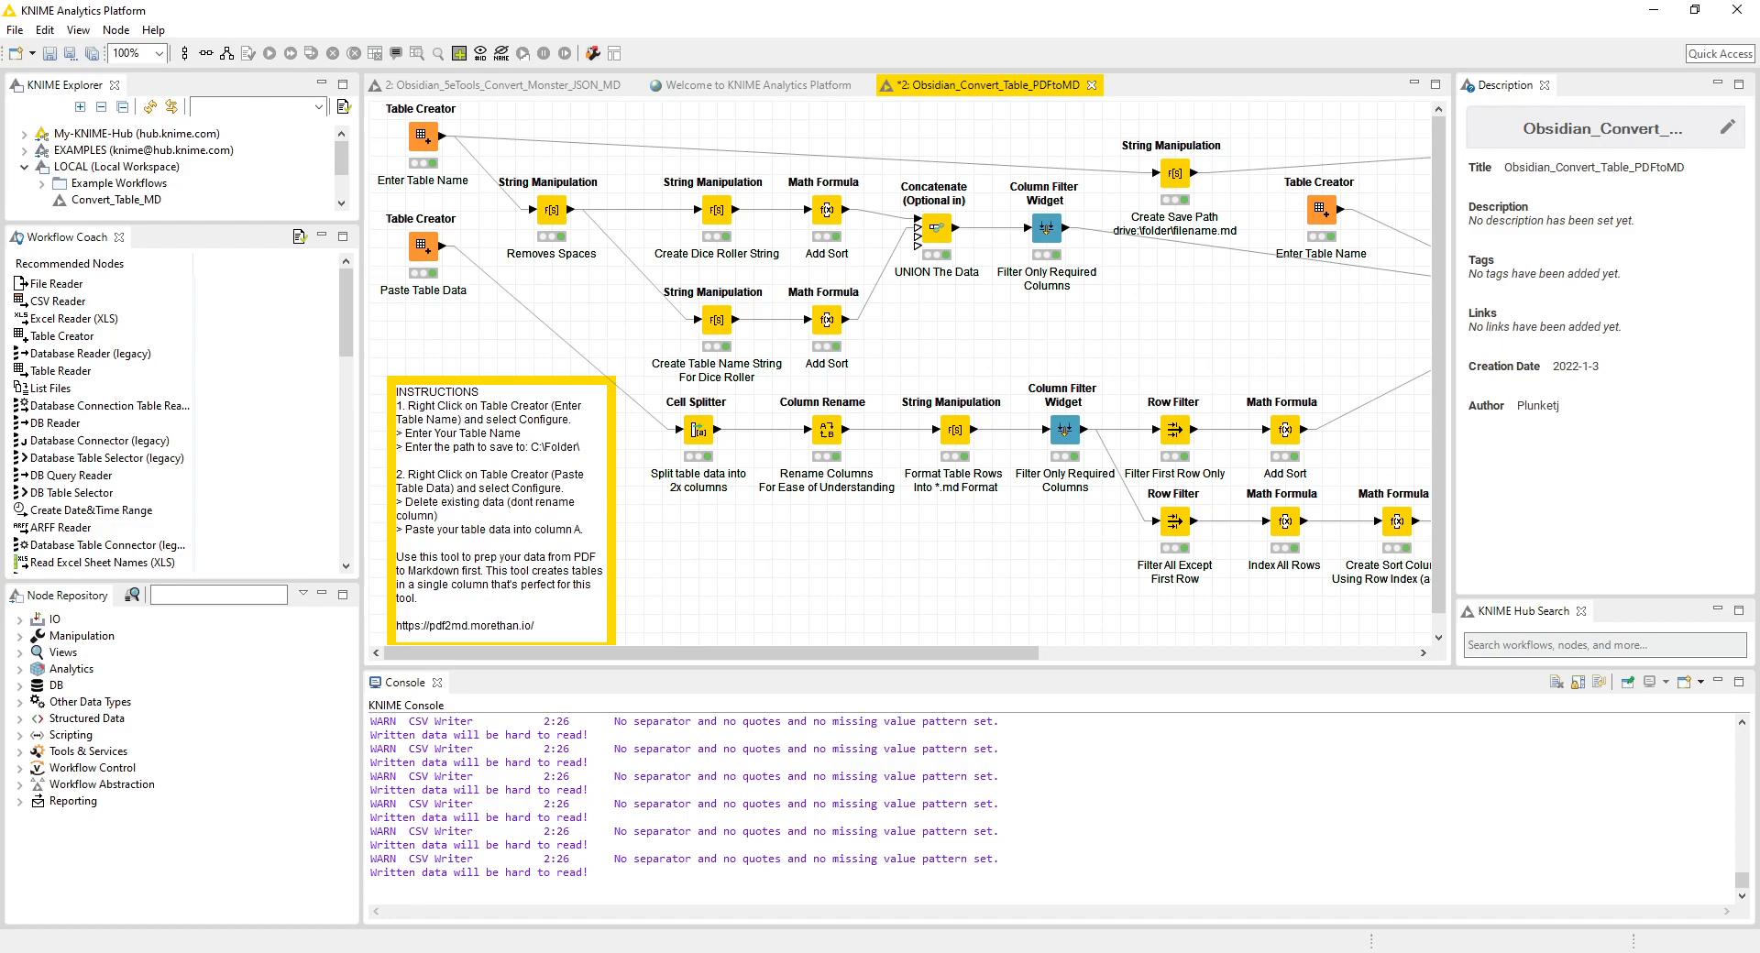
- Switch to Obsidian, try a space after "Shor" in the Short Term Madness note's block ID and dice formula, and preview the note
{"action": "mouse_move", "coordinate": [429, 952]}
{"action": "left_click", "coordinate": [607, 930]}
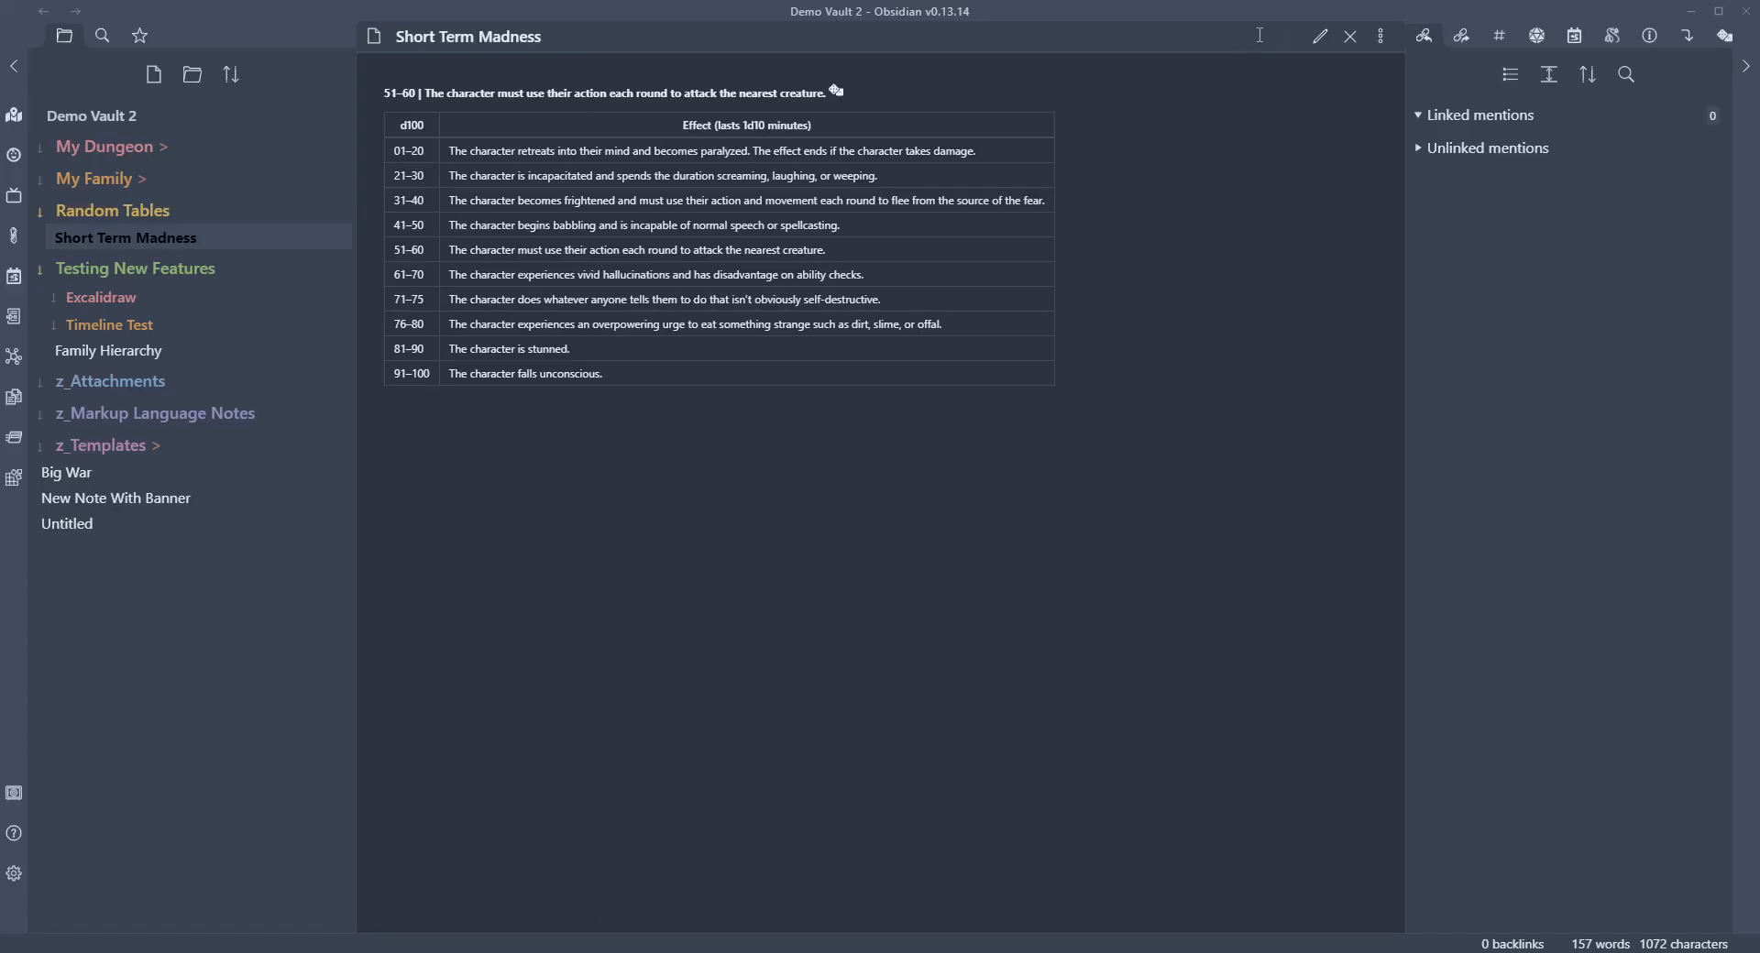
{"action": "left_click", "coordinate": [1323, 36]}
{"action": "left_click", "coordinate": [409, 266]}
{"action": "type", "text": "tTermMadness"}
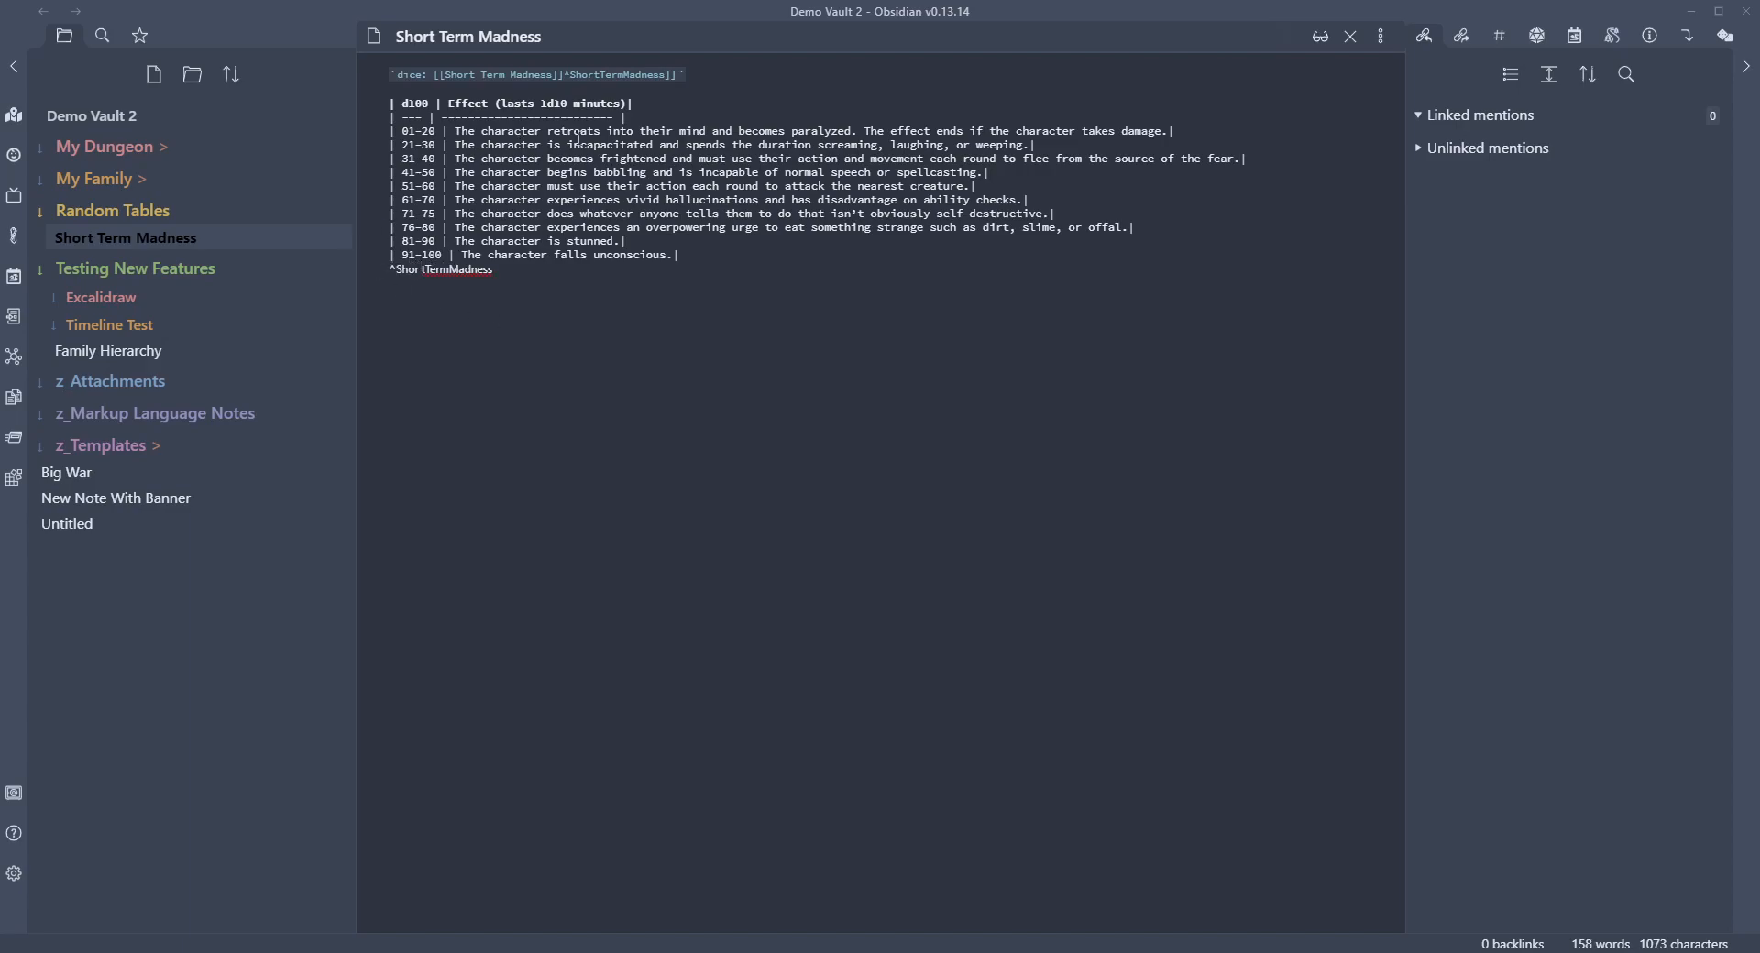
{"action": "left_click", "coordinate": [595, 74]}
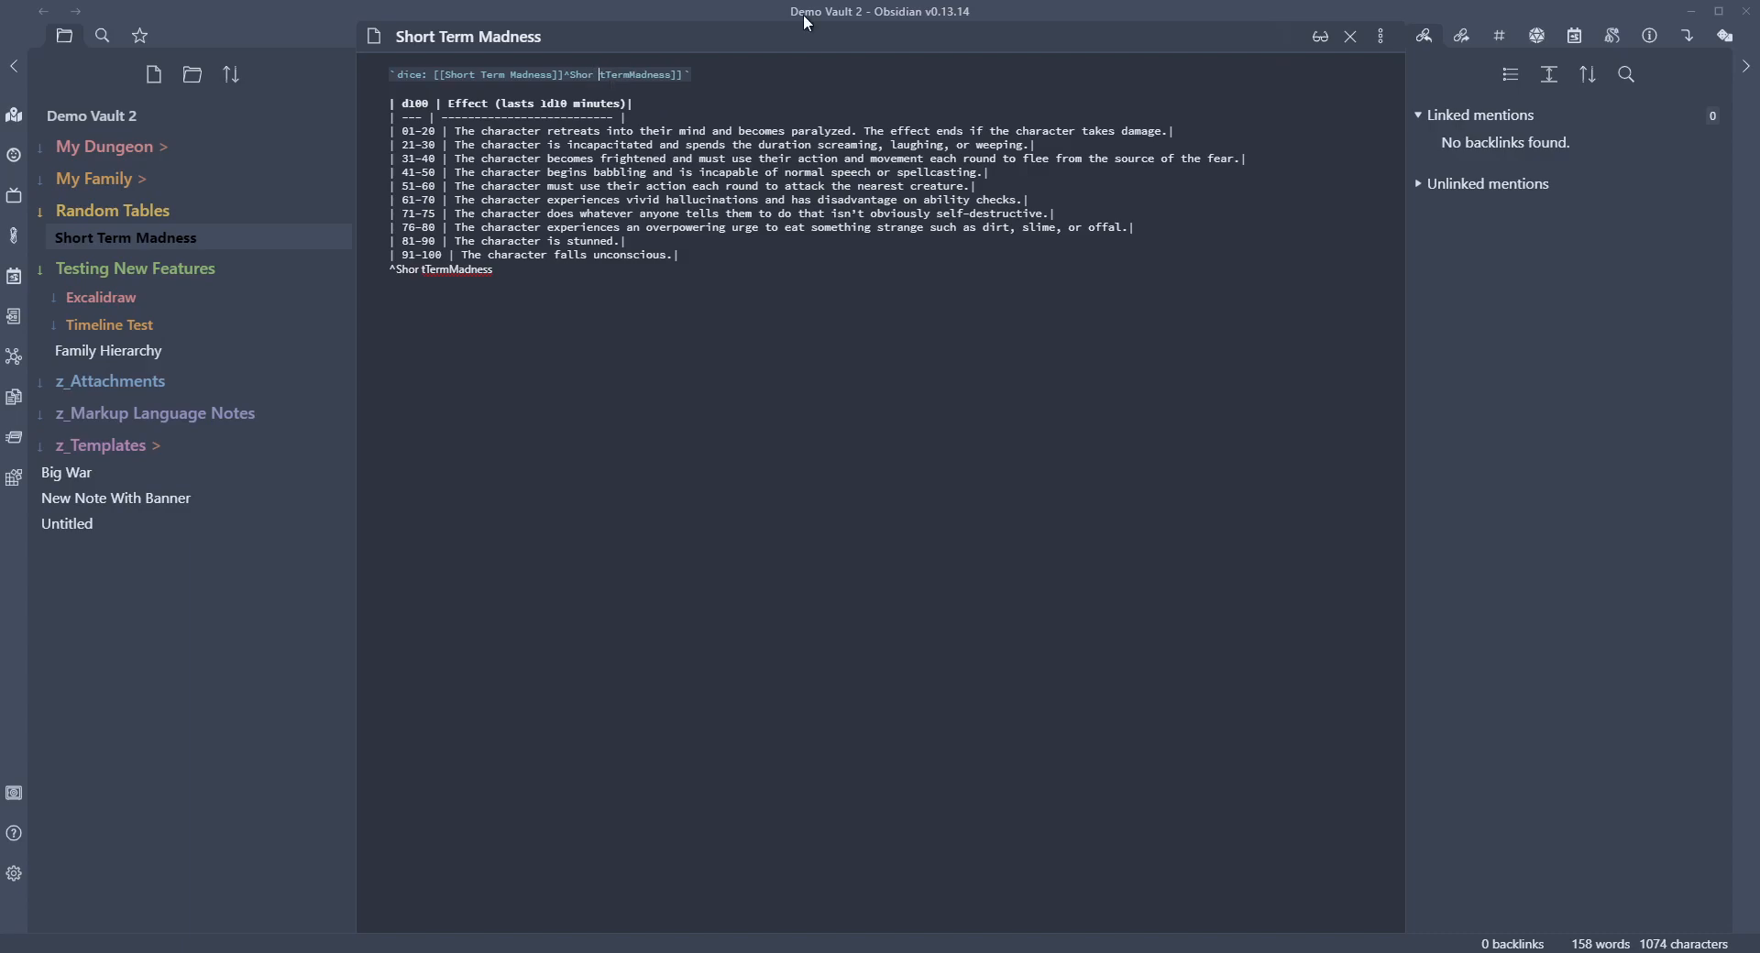
{"action": "left_click", "coordinate": [1320, 37]}
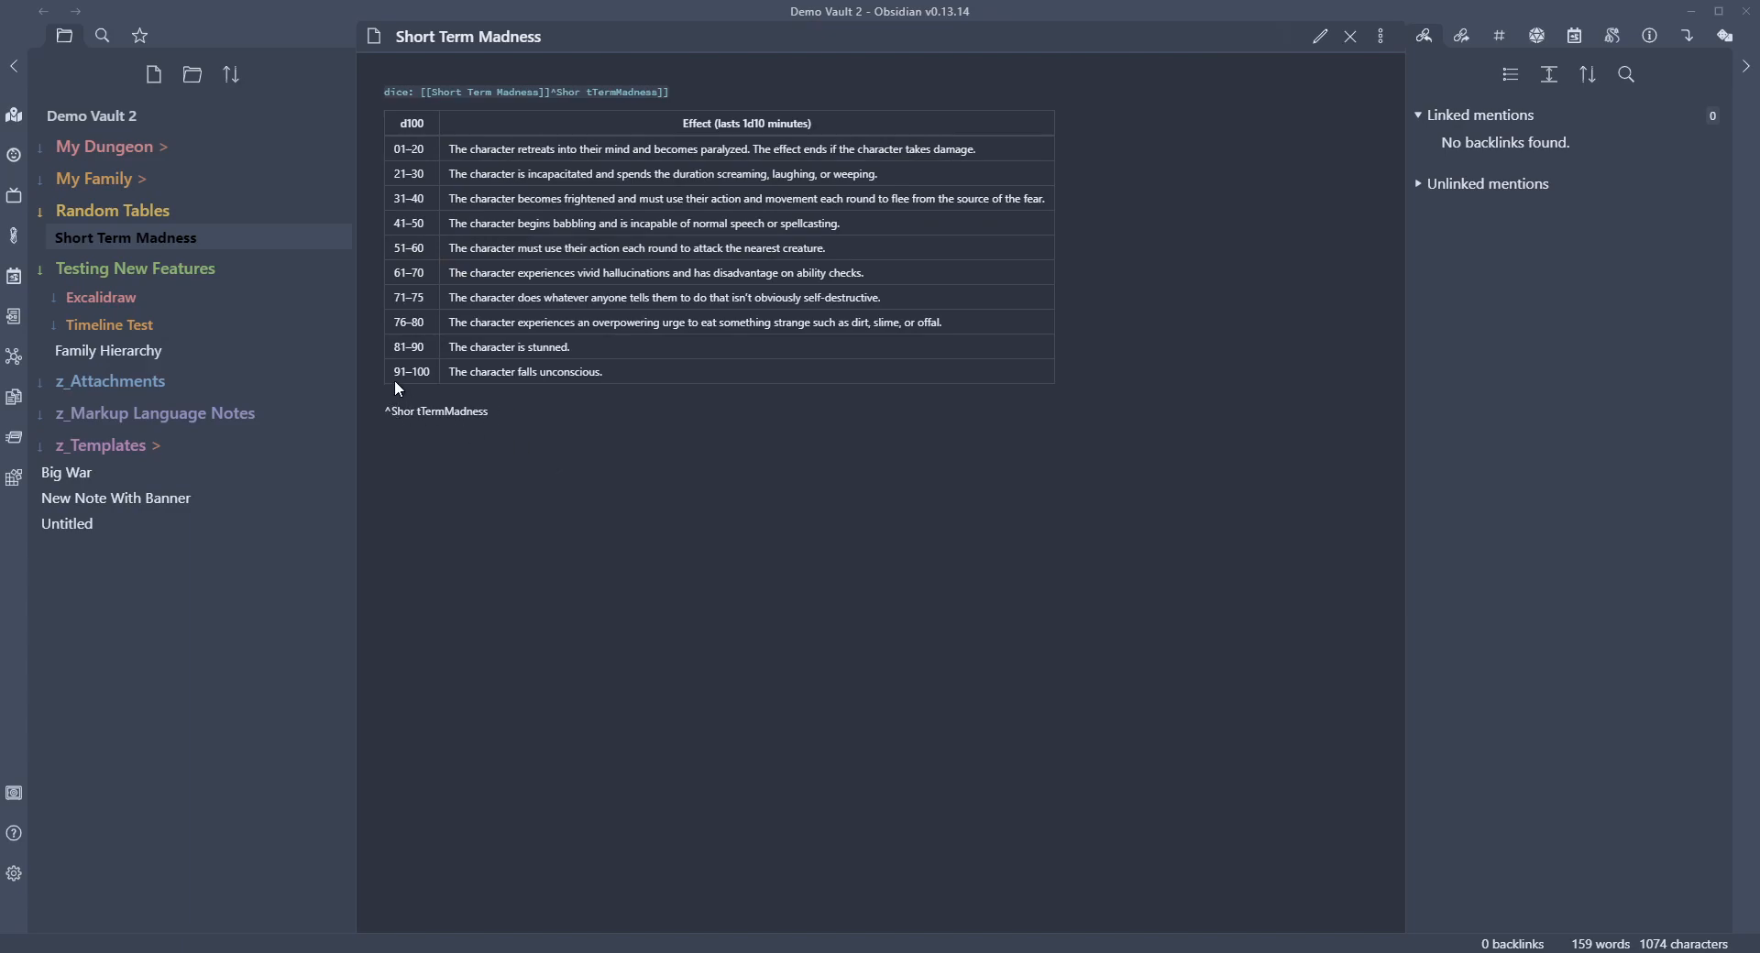
- Remove the added spaces from the dice formula and block ID, and reopen the Short Term Madness note in reading view
{"action": "key", "text": "ctrl+e"}
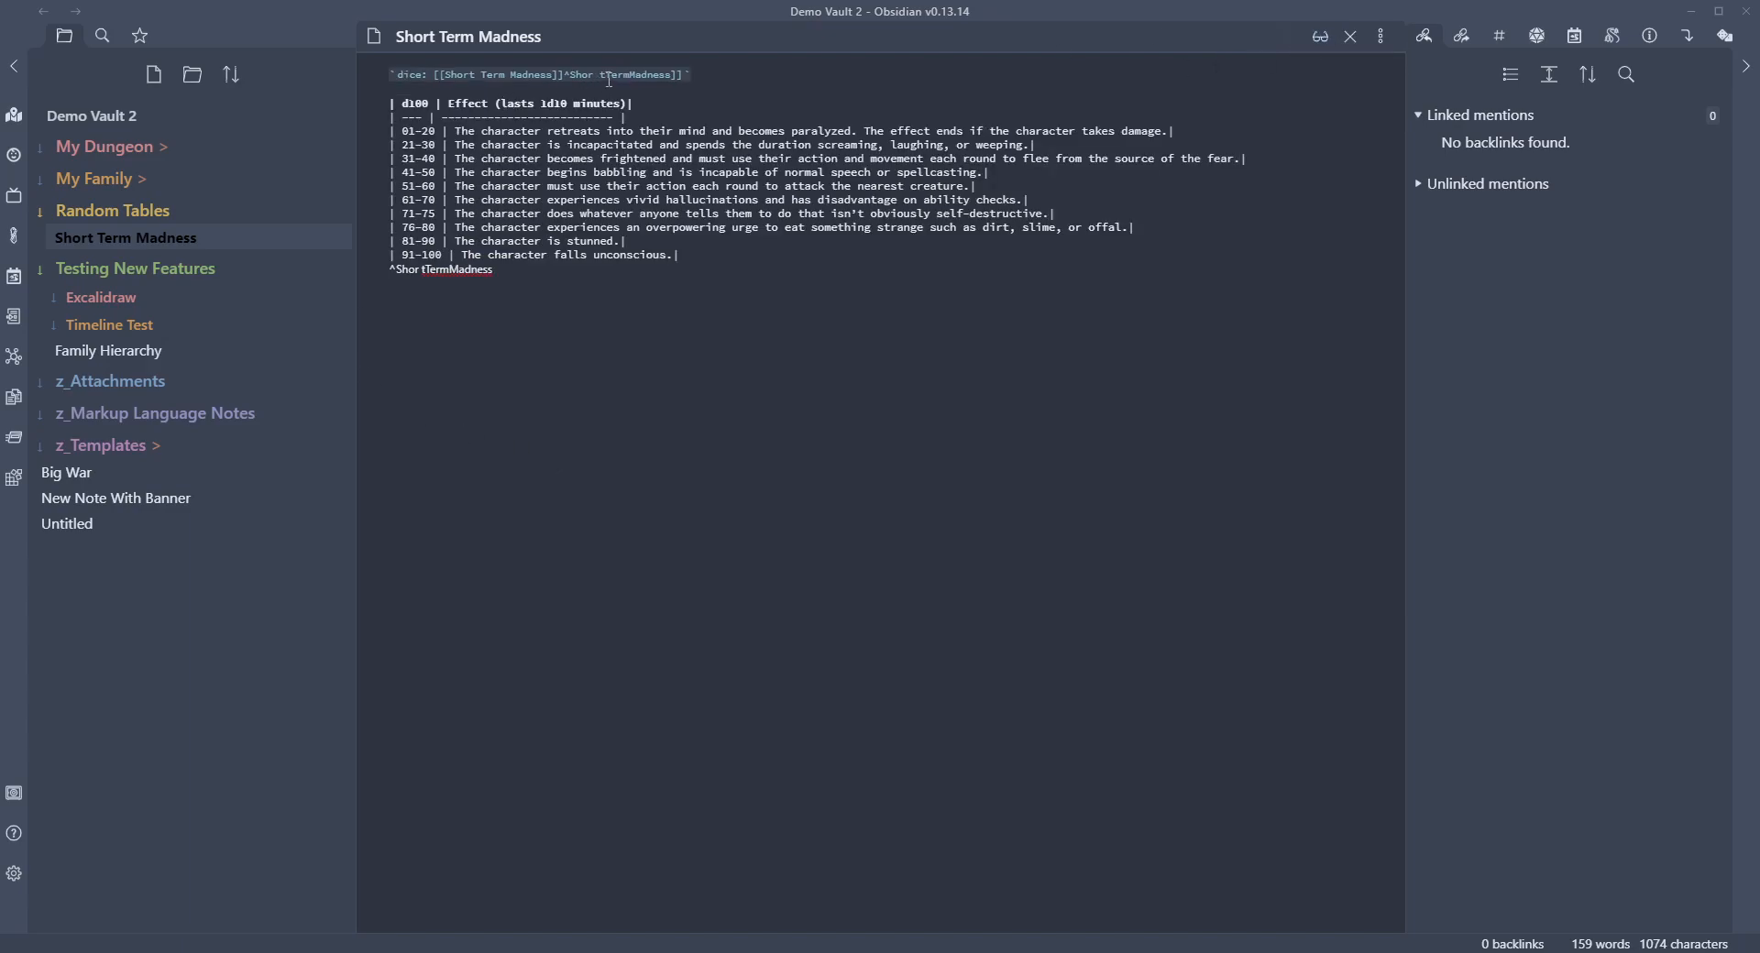
{"action": "key", "text": "BackSpace"}
{"action": "key", "text": "BackSpace"}
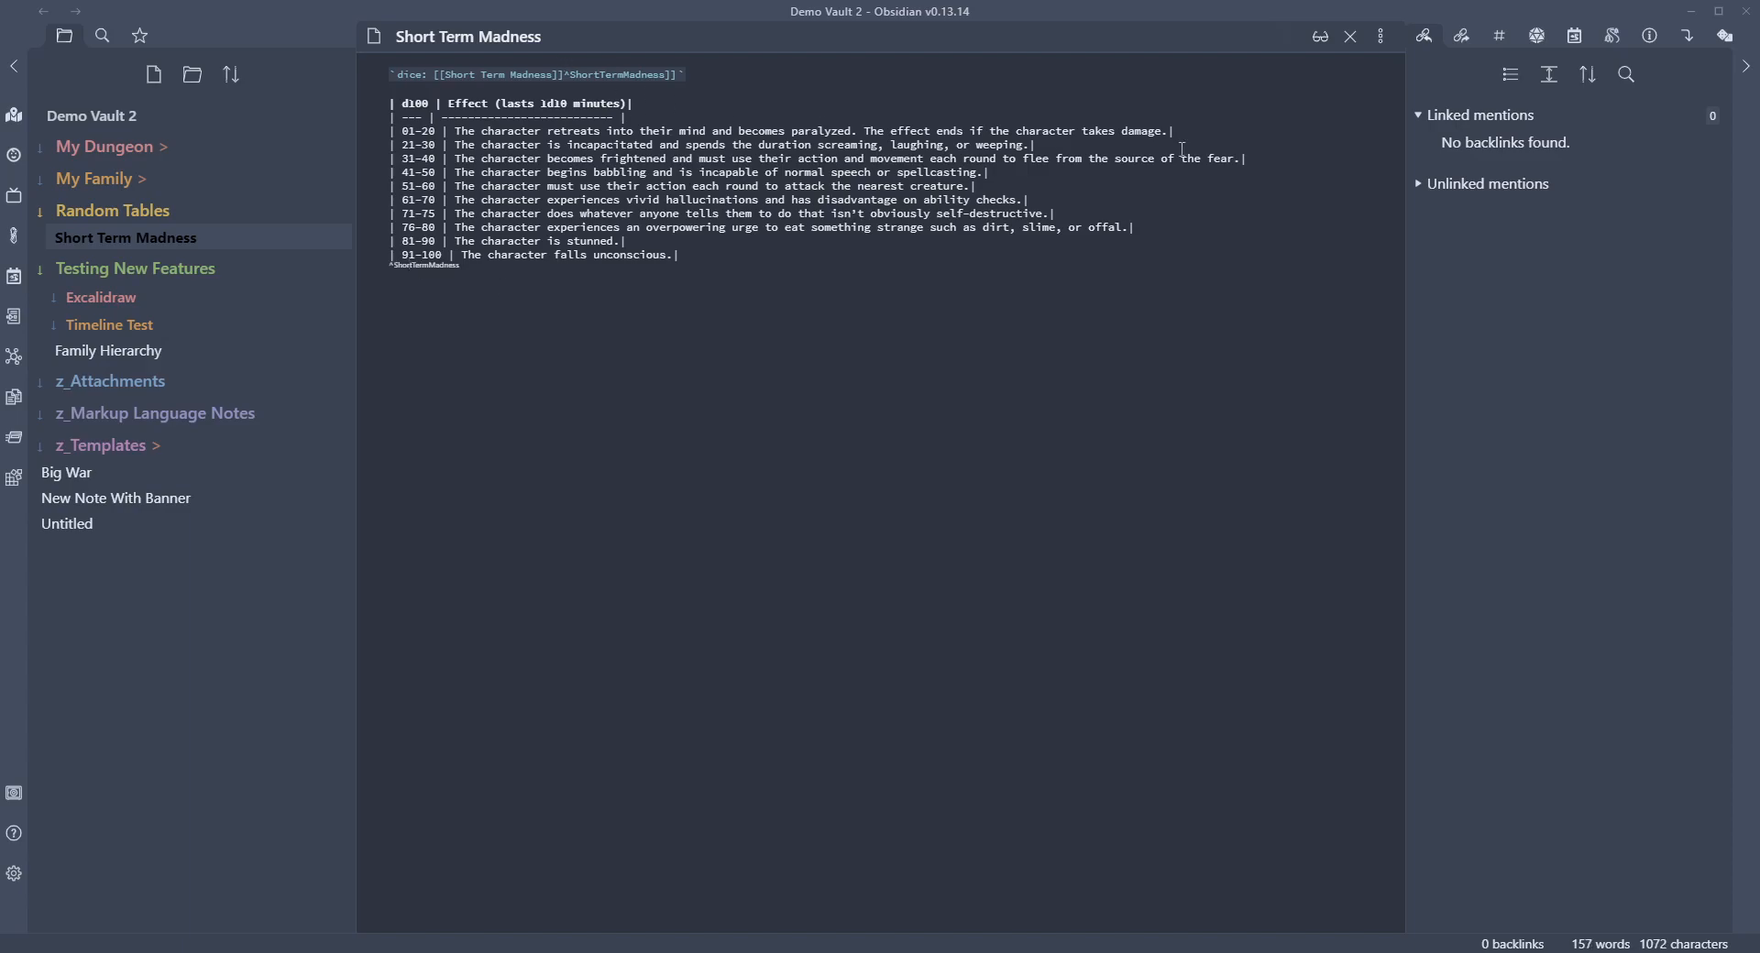
{"action": "left_click", "coordinate": [1320, 37]}
{"action": "left_click", "coordinate": [110, 324]}
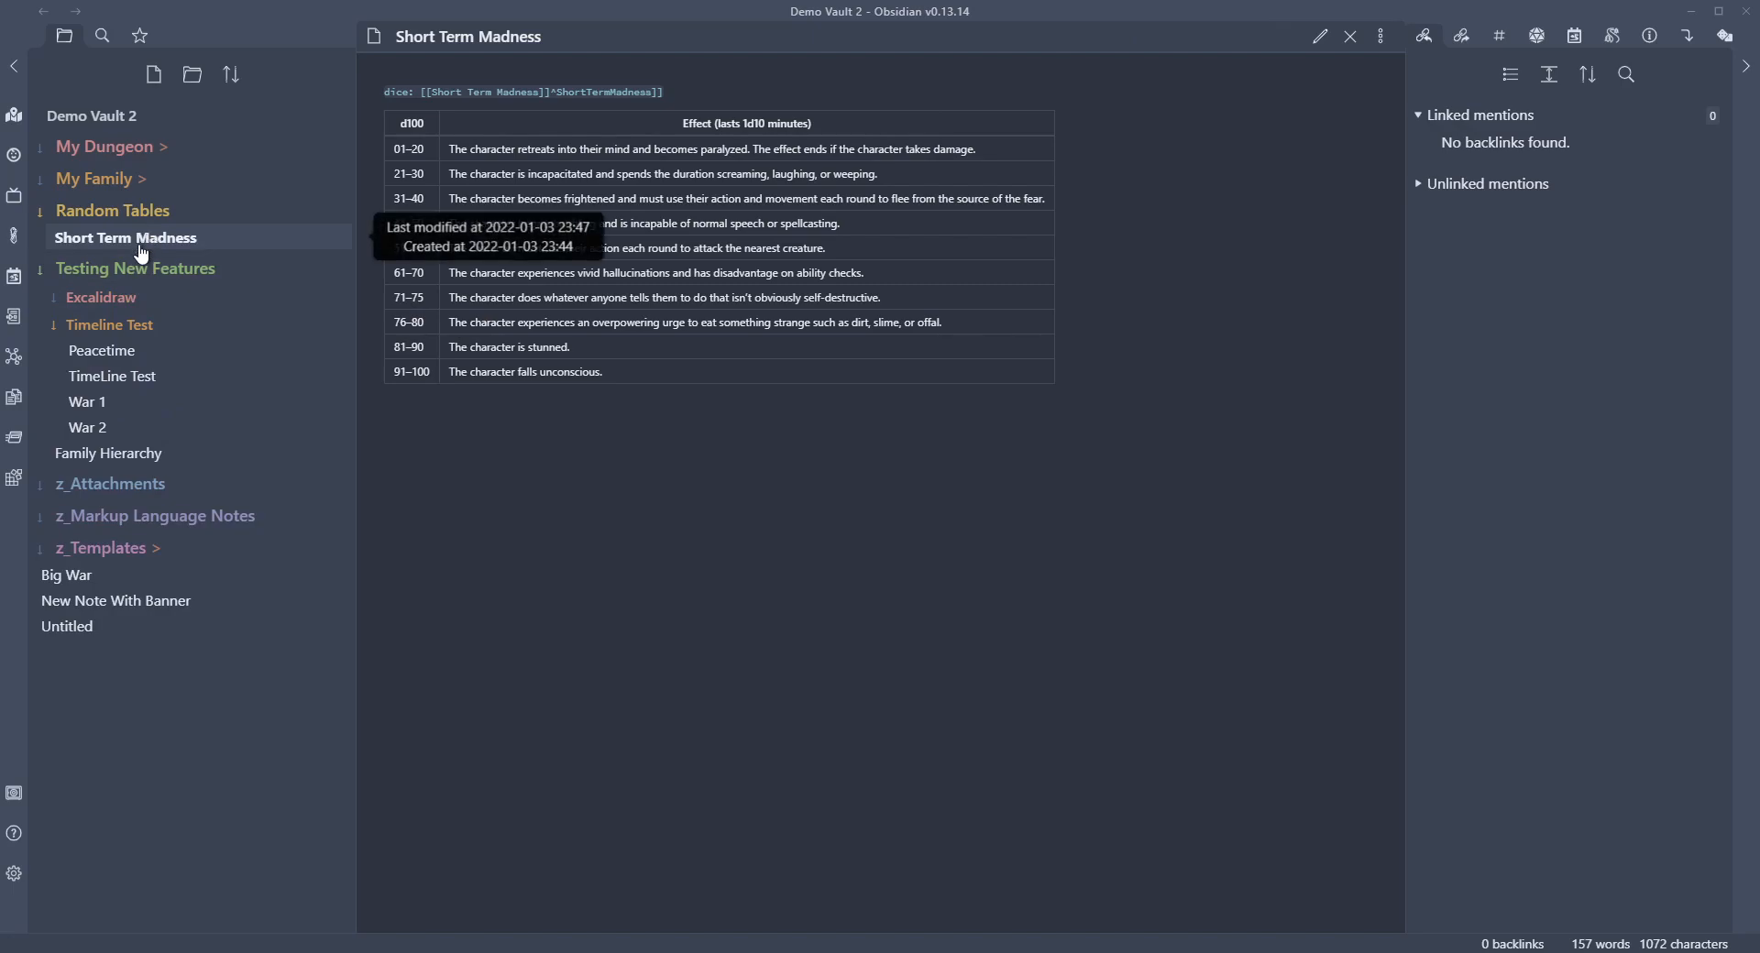
{"action": "left_click", "coordinate": [115, 376]}
{"action": "left_click", "coordinate": [143, 240]}
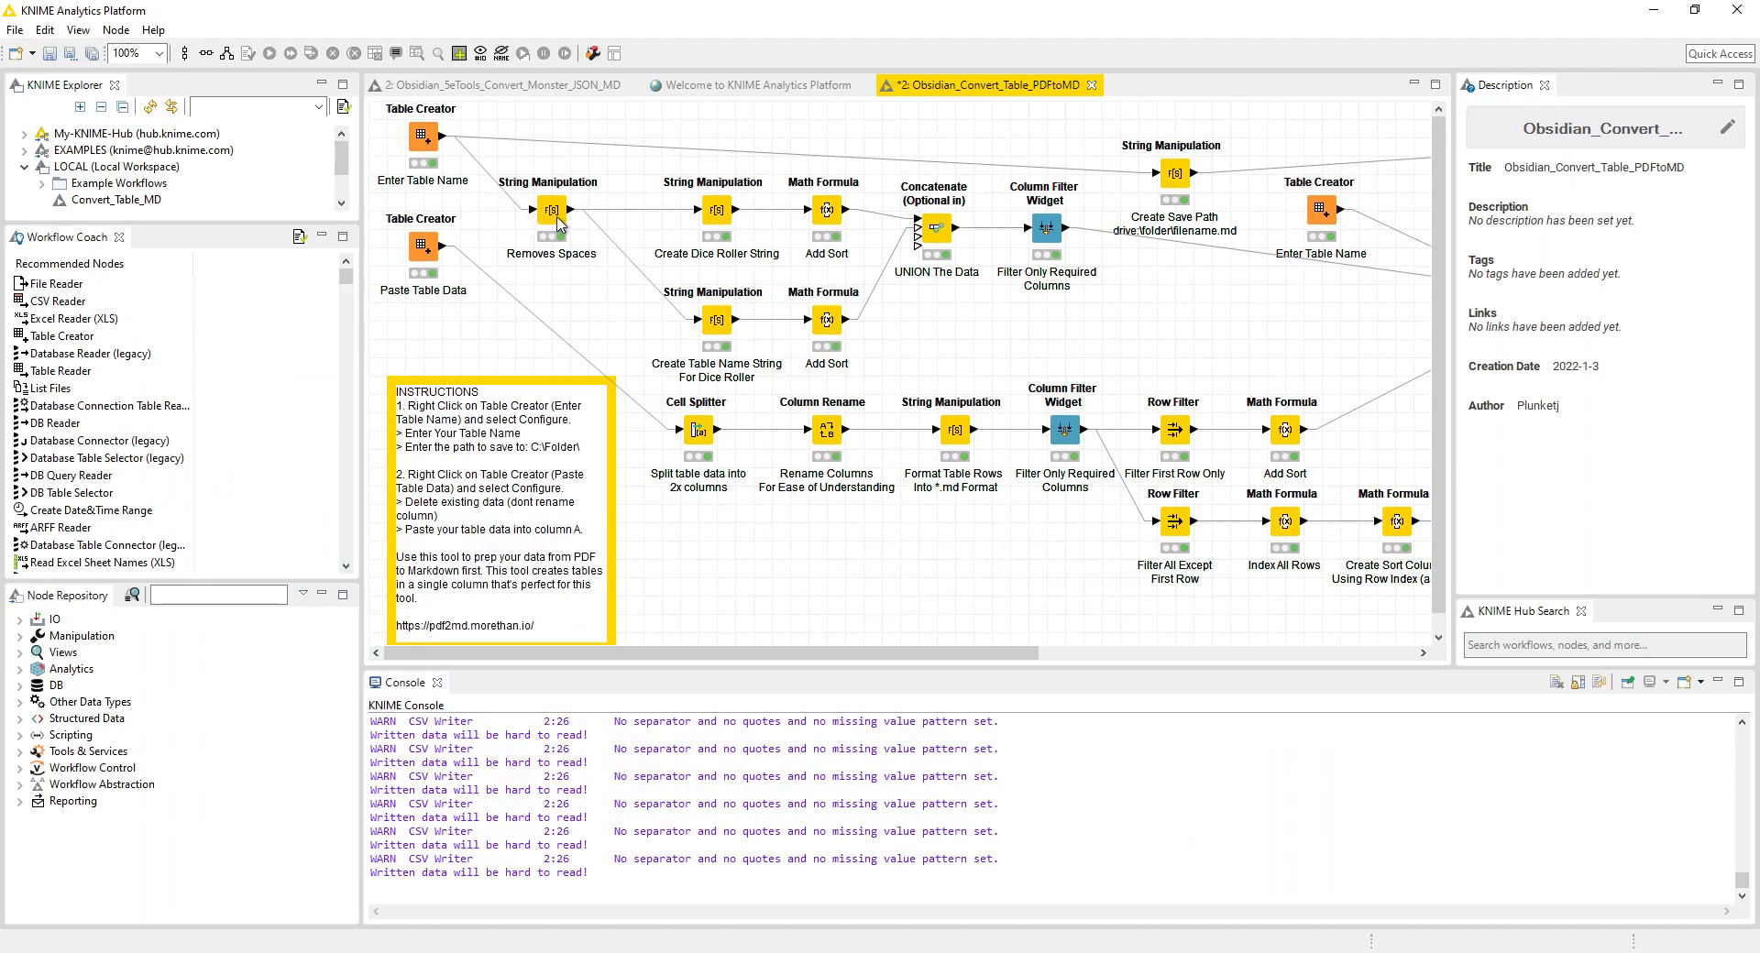
- In KNIME, examine the Removes Spaces node's removeChars($TableName$, " ") expression and function description, and close its configuration
{"action": "right_click", "coordinate": [549, 207]}
{"action": "left_click", "coordinate": [587, 229]}
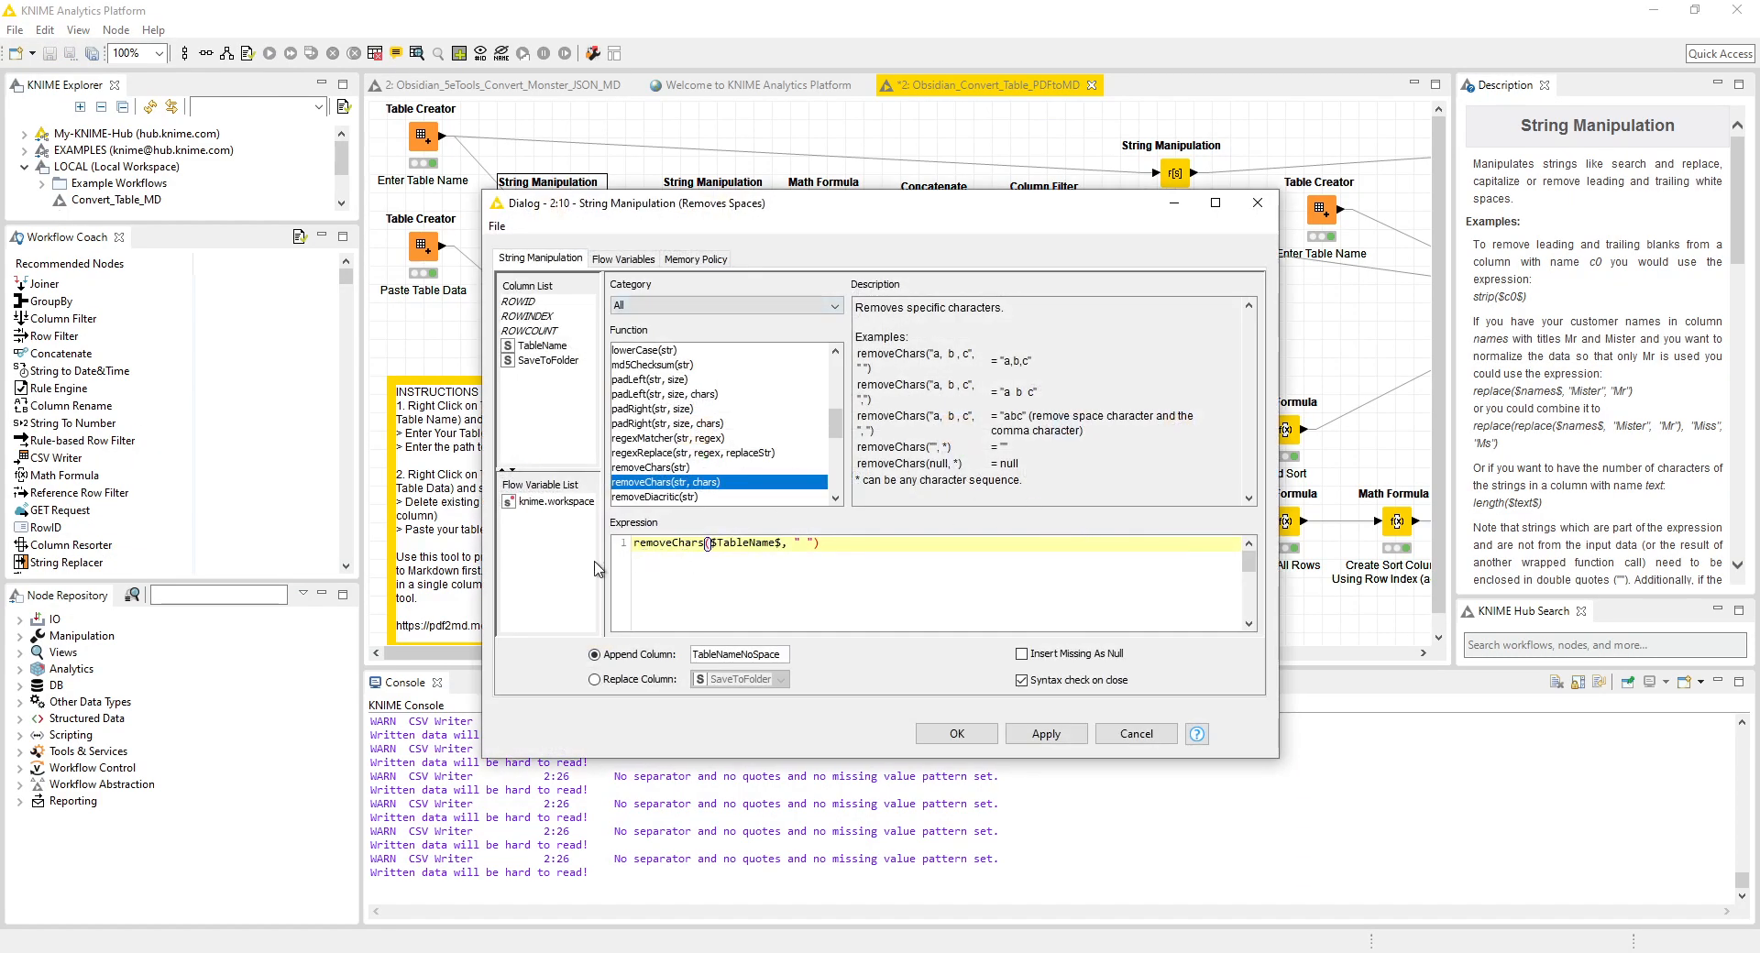
{"action": "left_click_drag", "start_coordinate": [636, 544], "coordinate": [705, 543]}
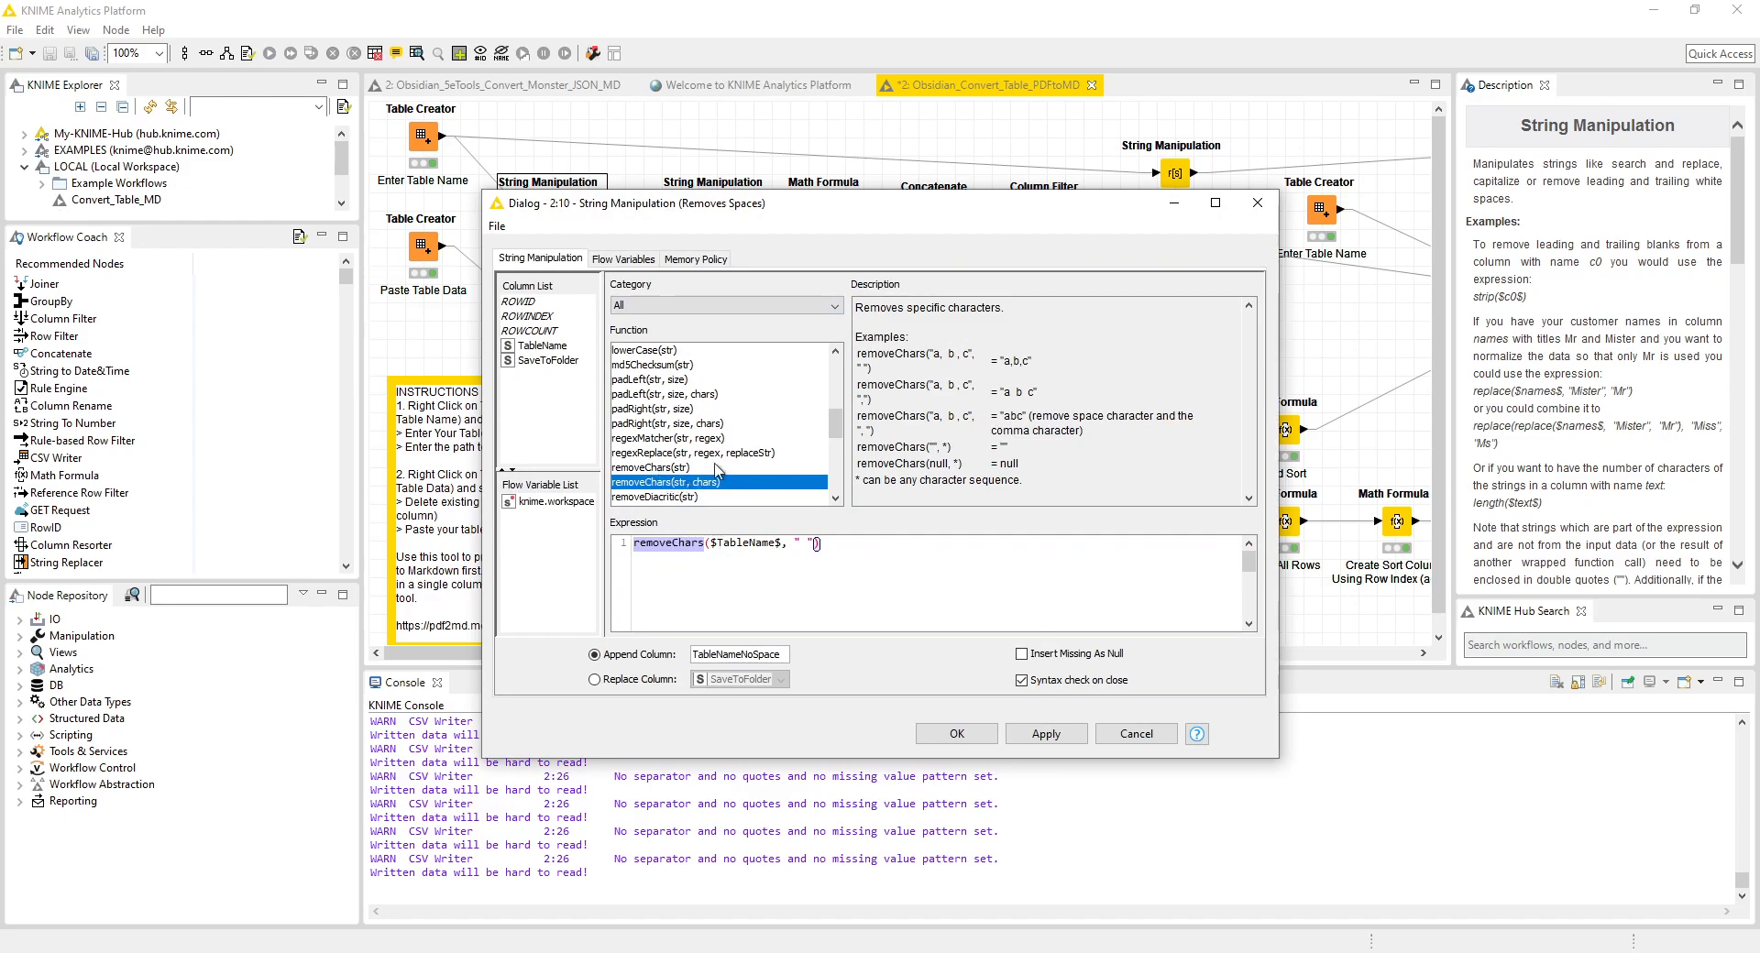
{"action": "mouse_move", "coordinate": [836, 425]}
{"action": "left_mouse_down"}
{"action": "mouse_move", "coordinate": [835, 447]}
{"action": "mouse_move", "coordinate": [835, 427]}
{"action": "left_mouse_up"}
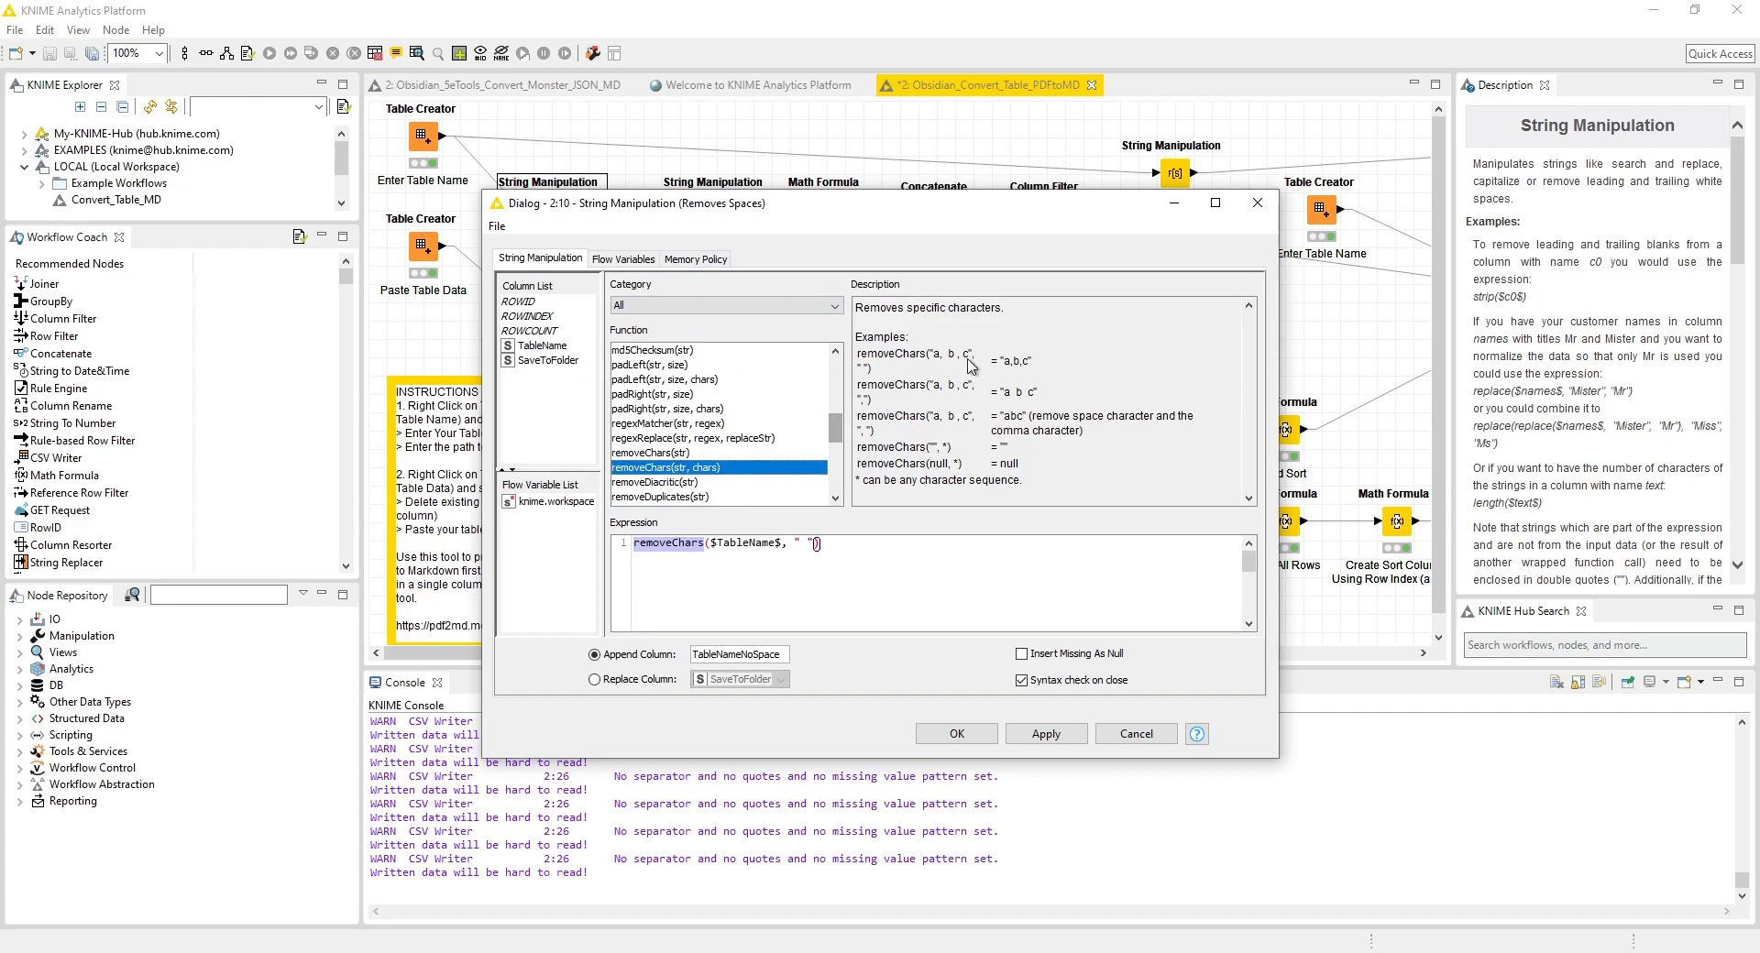
{"action": "left_click_drag", "start_coordinate": [713, 542], "coordinate": [783, 544]}
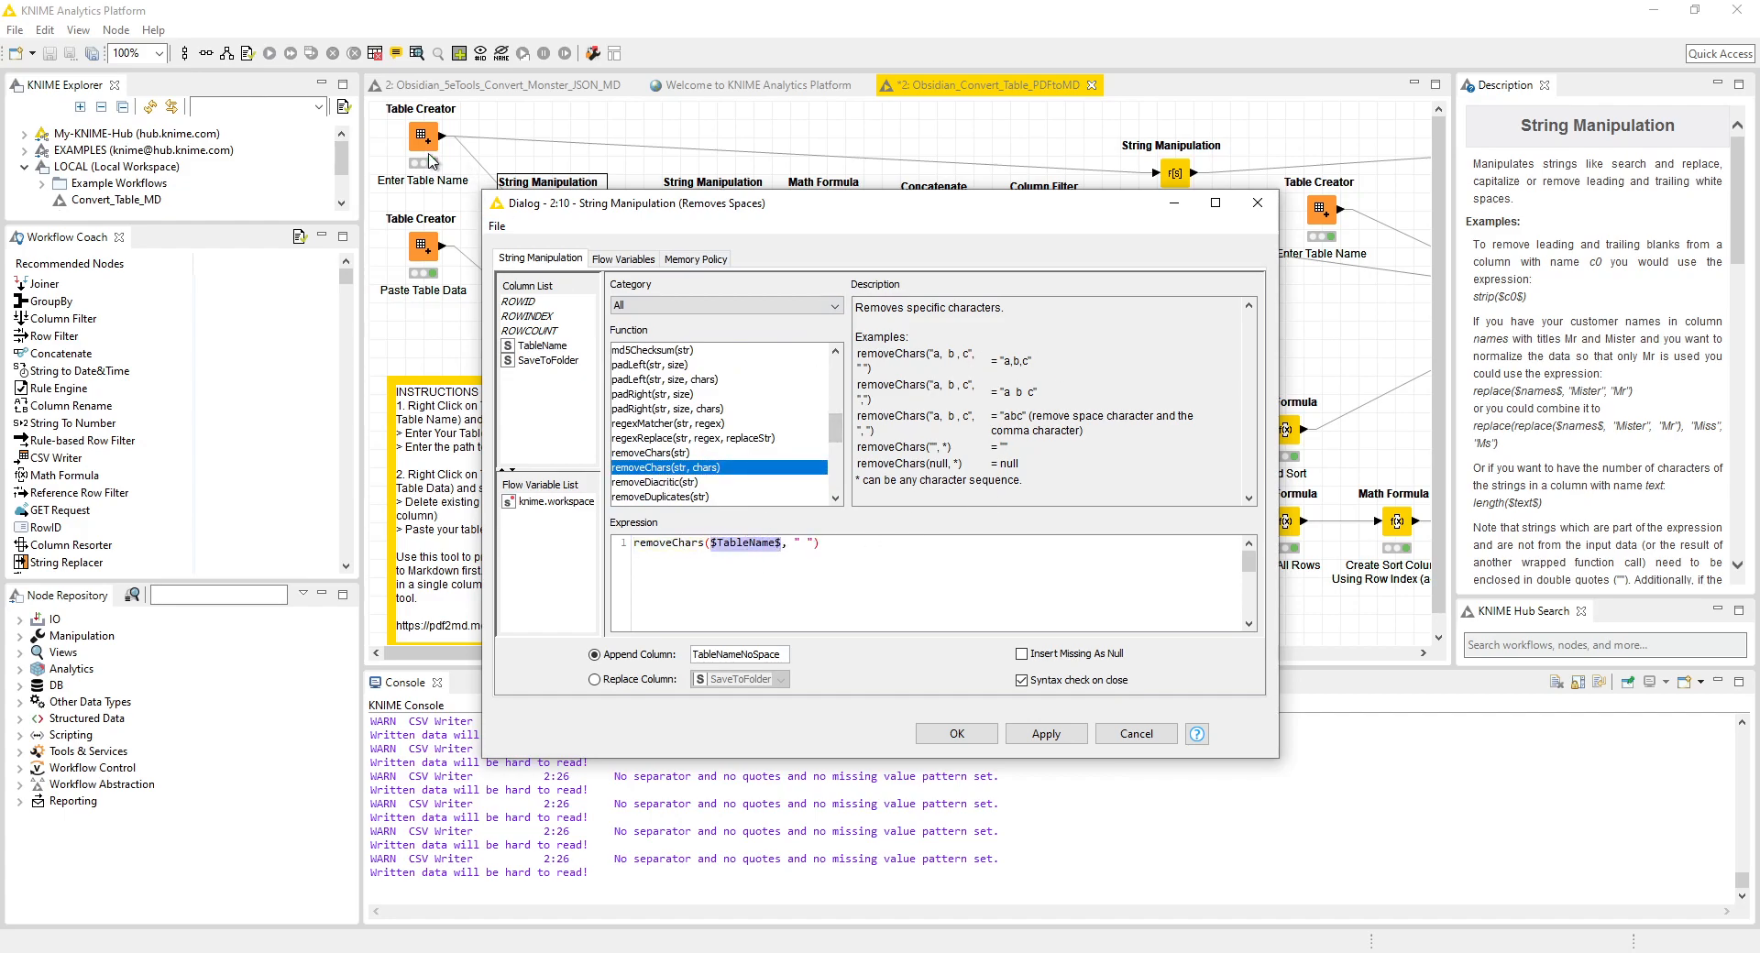
{"action": "left_click", "coordinate": [806, 544]}
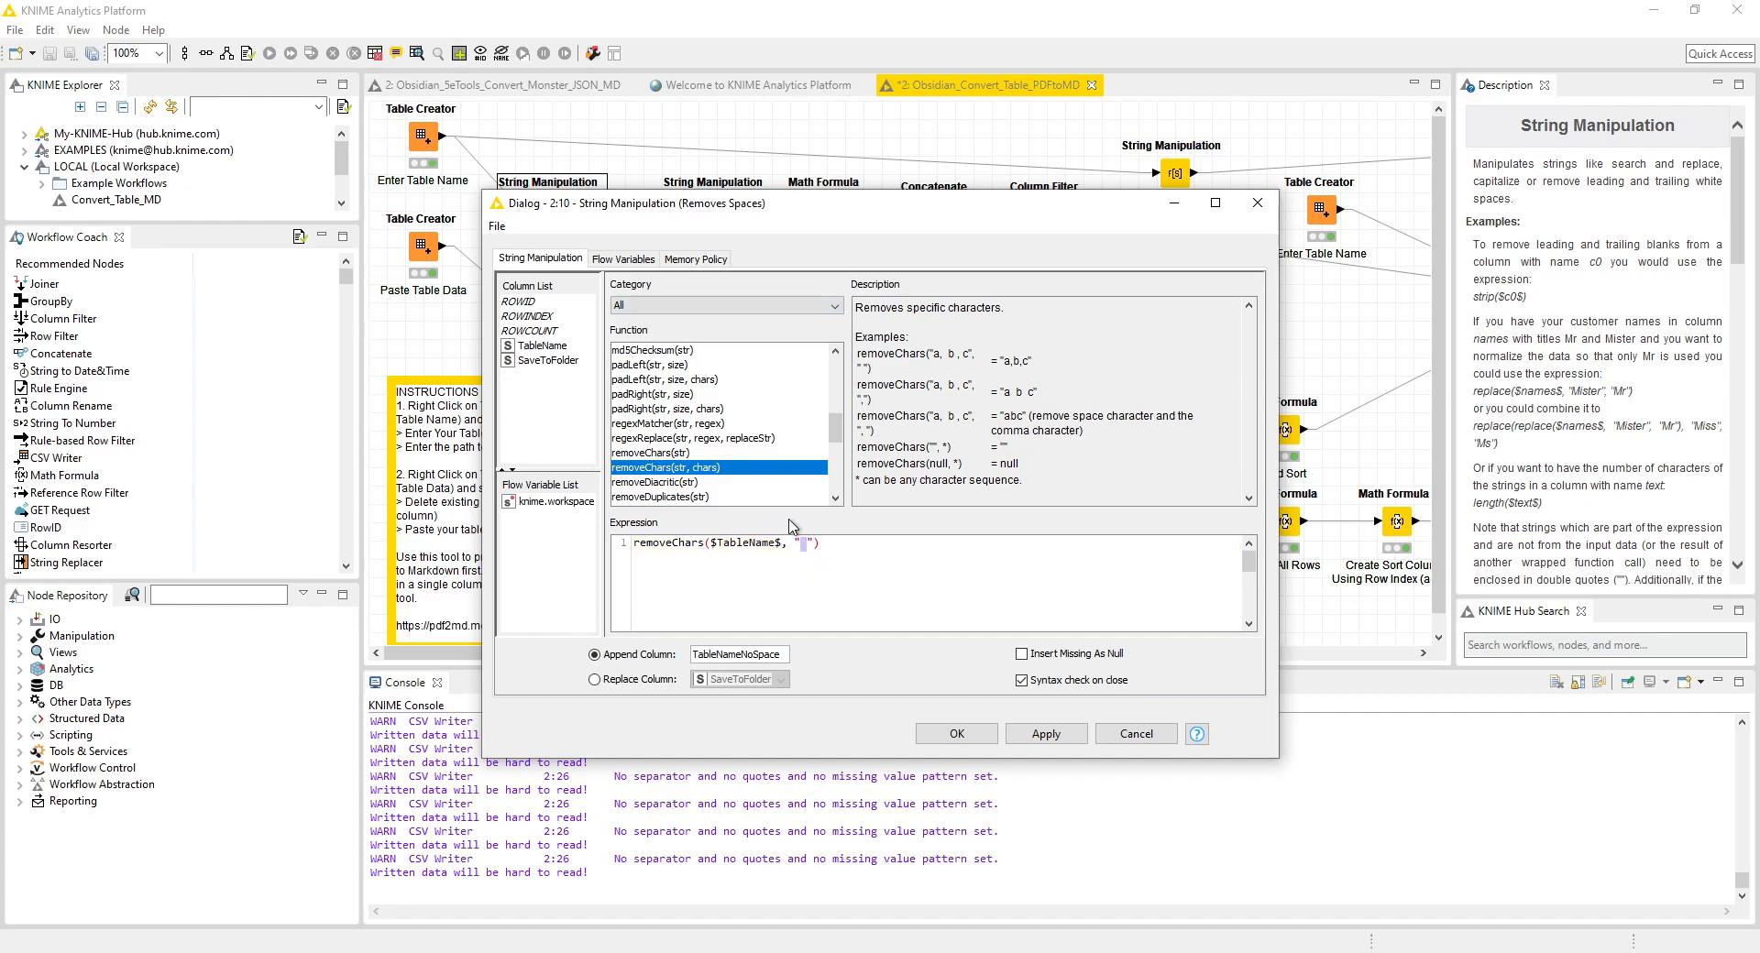
{"action": "left_click", "coordinate": [1063, 737]}
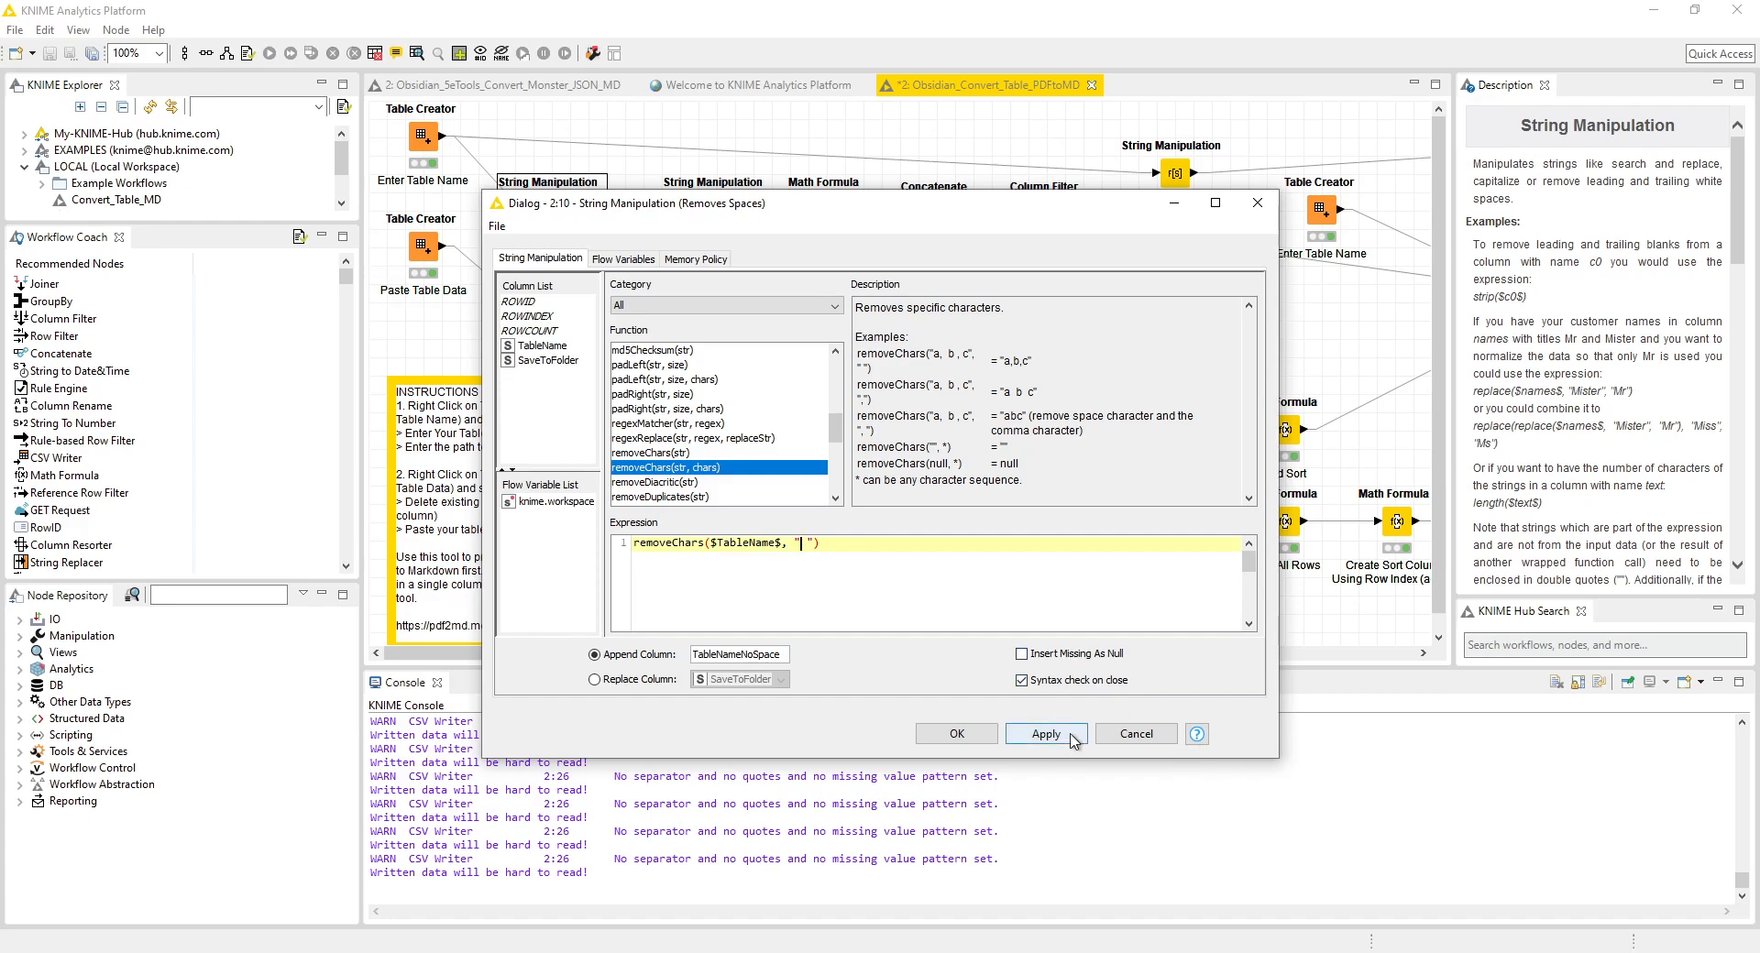
{"action": "left_click", "coordinate": [1256, 203]}
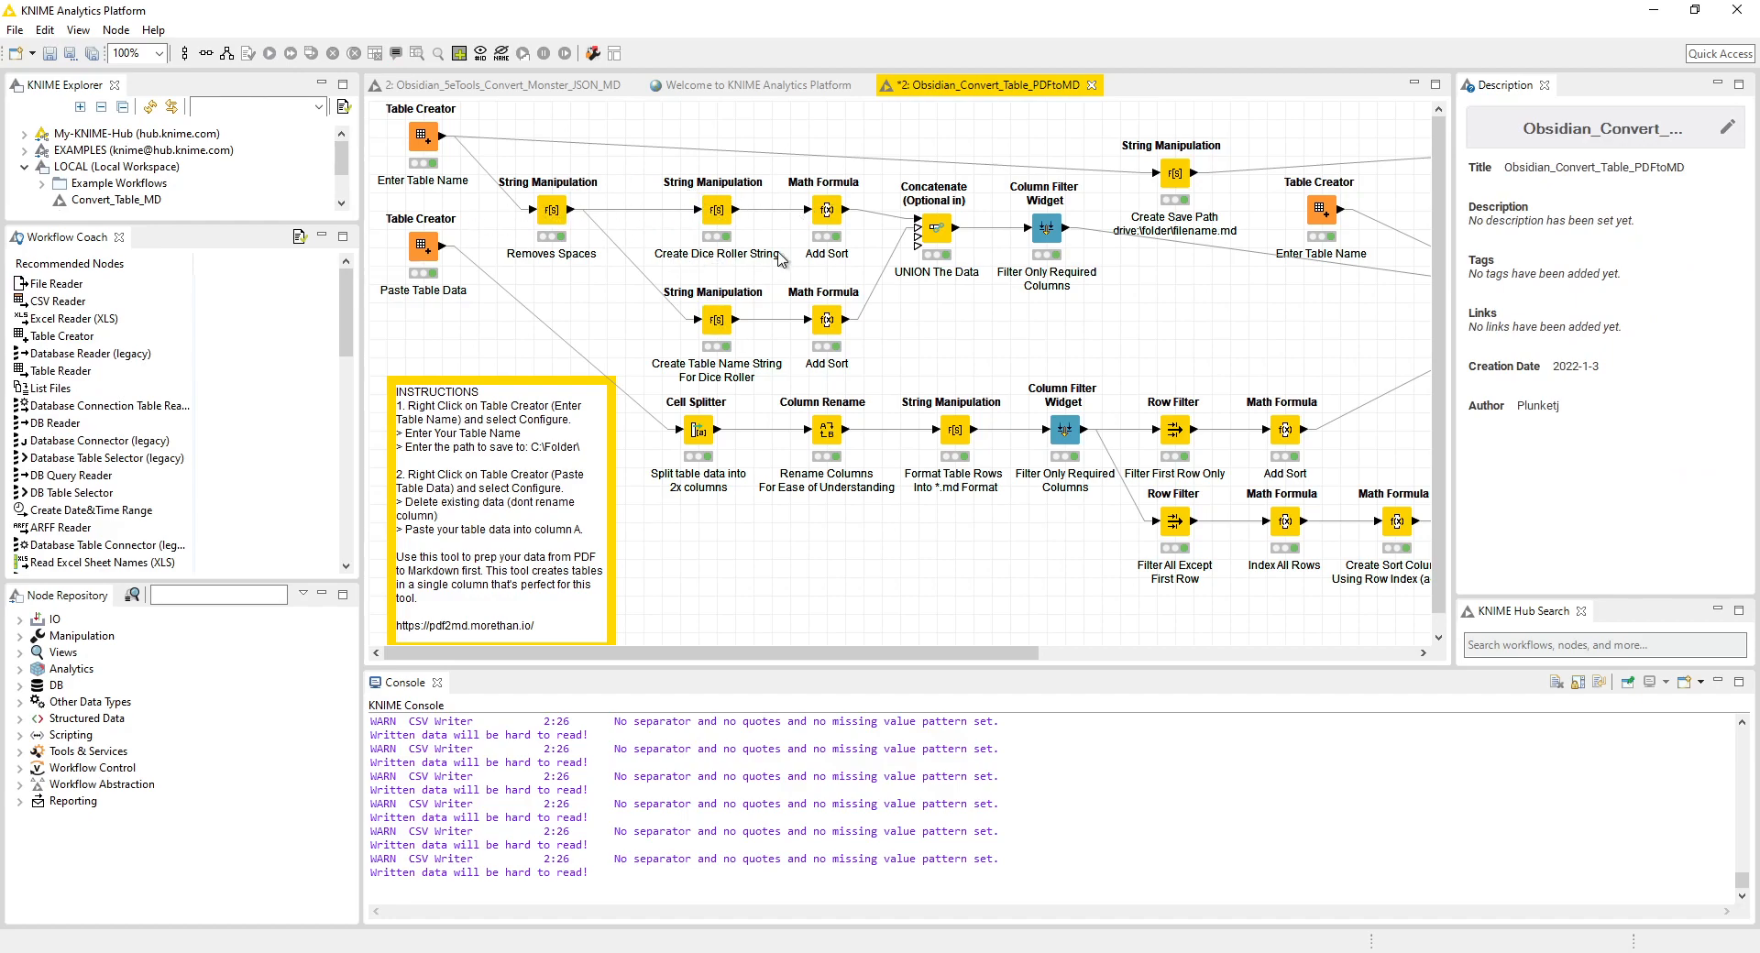
- Switch to Obsidian and examine the dice formula line of the Short Term Madness note in editing view
{"action": "left_click", "coordinate": [428, 952]}
{"action": "left_click", "coordinate": [614, 887]}
{"action": "left_click", "coordinate": [1318, 39]}
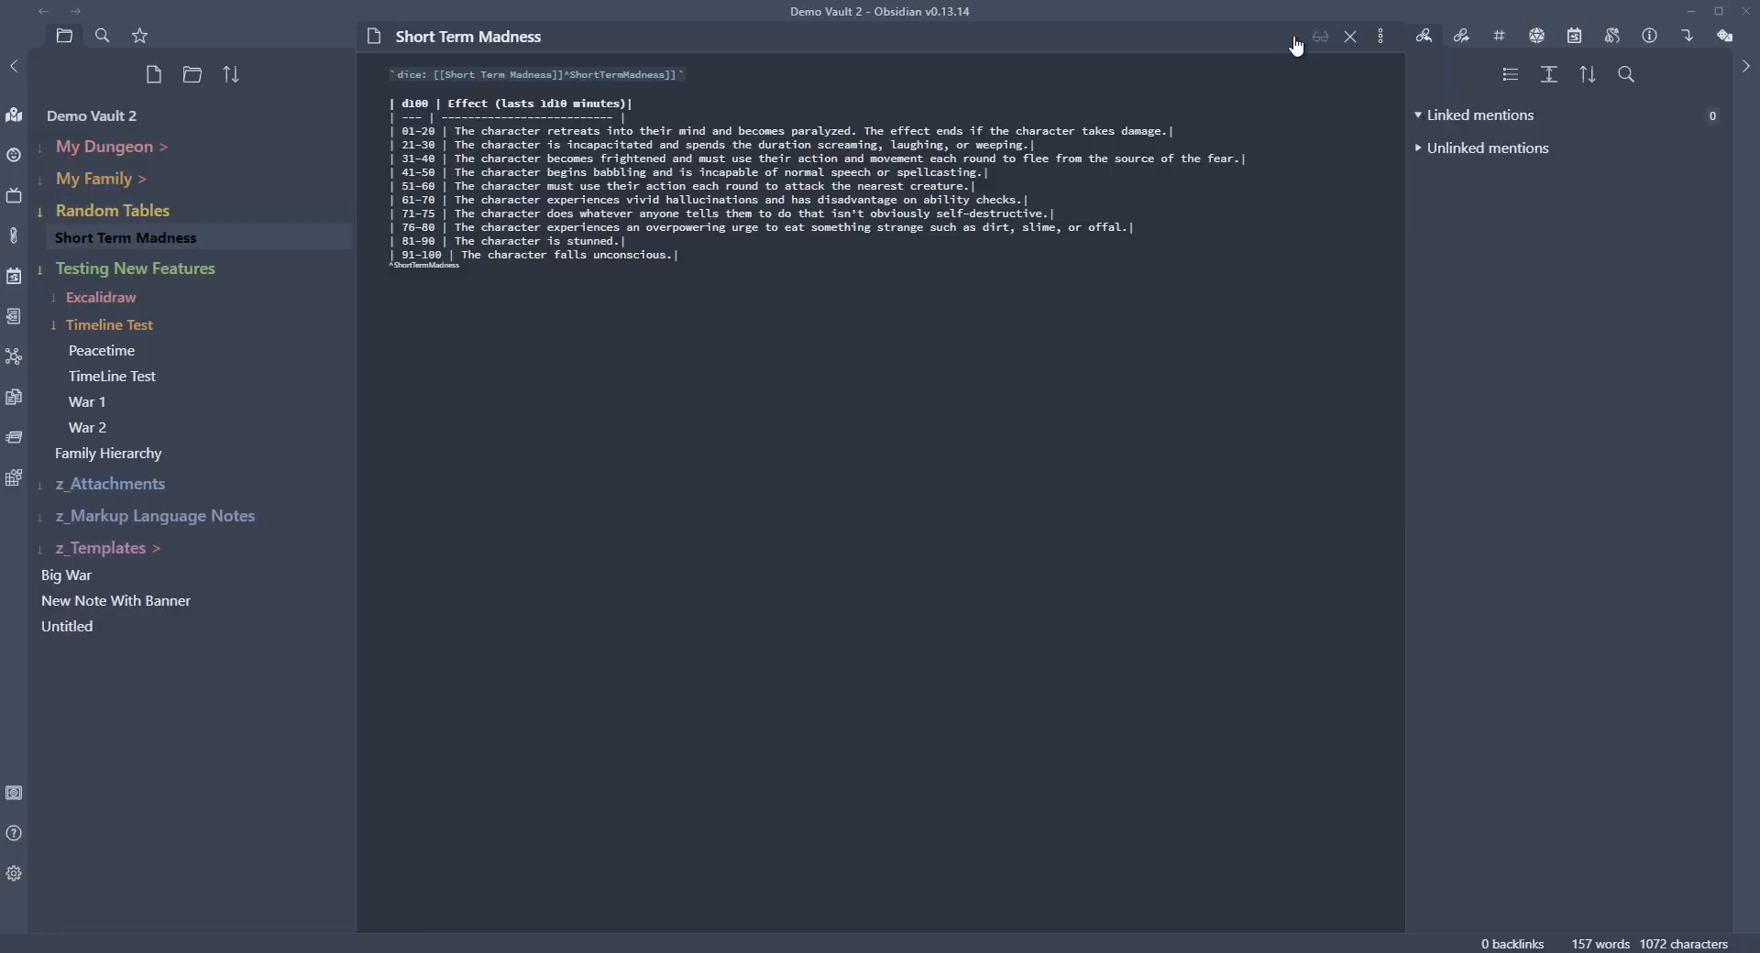
{"action": "left_click_drag", "start_coordinate": [689, 75], "coordinate": [387, 76]}
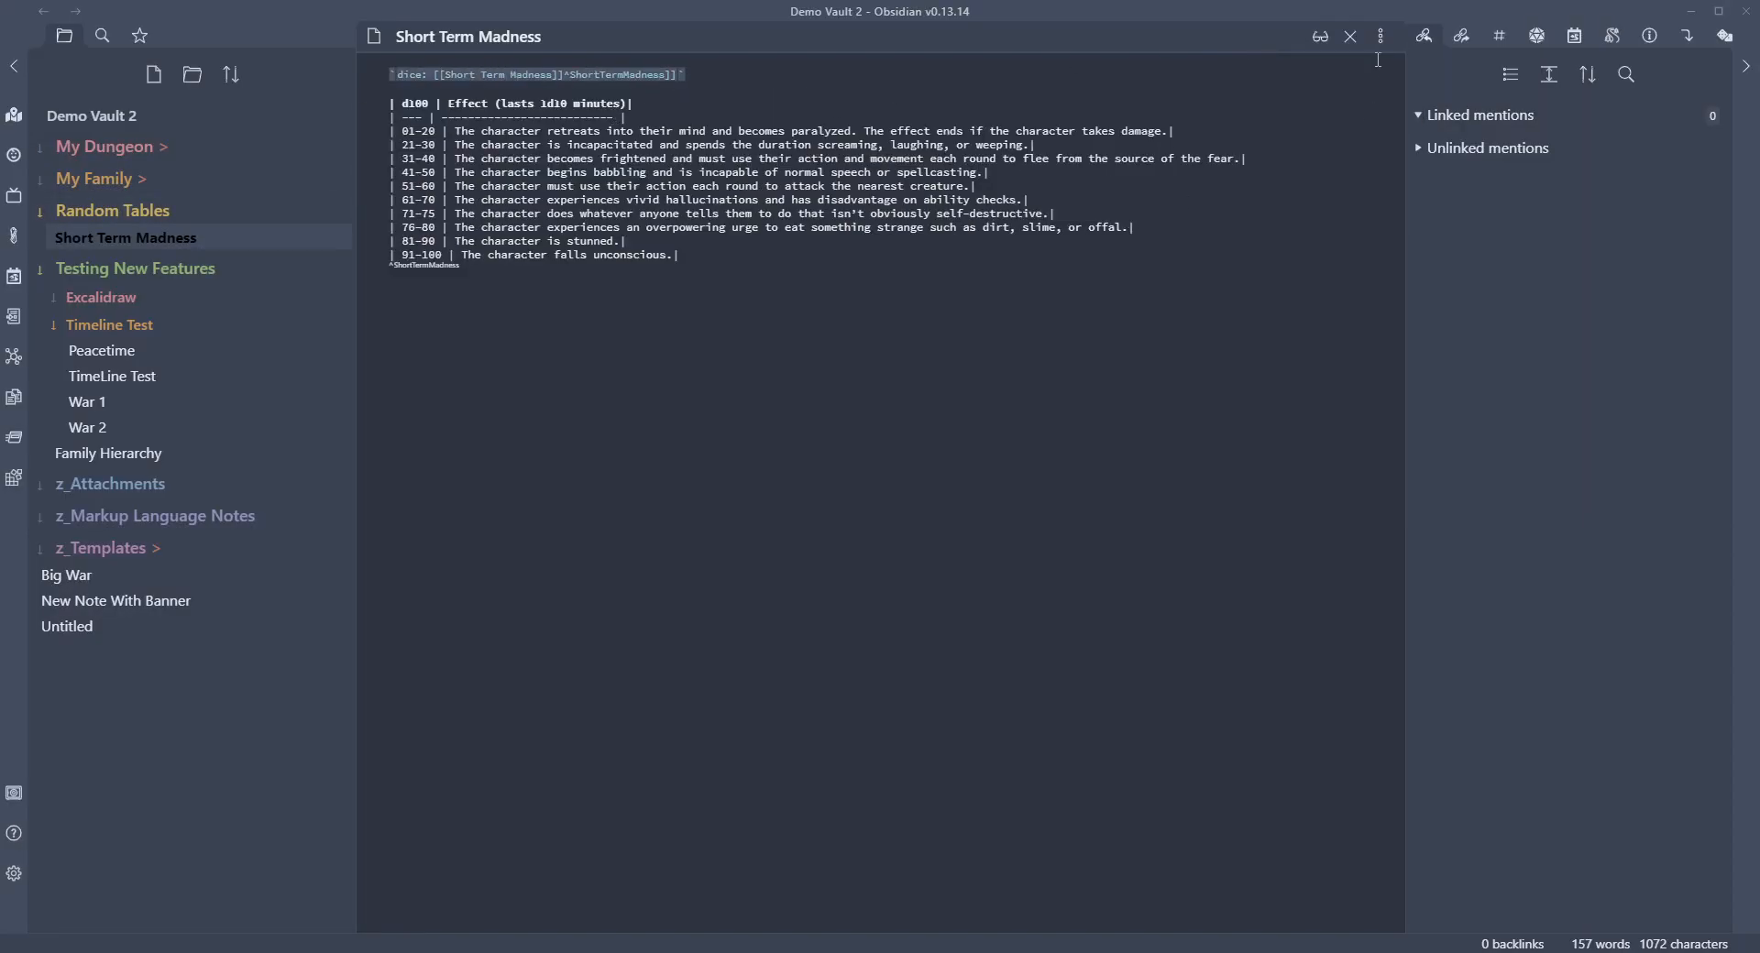
{"action": "left_click", "coordinate": [1691, 11]}
- In KNIME, examine the join expression parts of the Create Dice Roller String node and close its configuration
{"action": "right_click", "coordinate": [724, 208]}
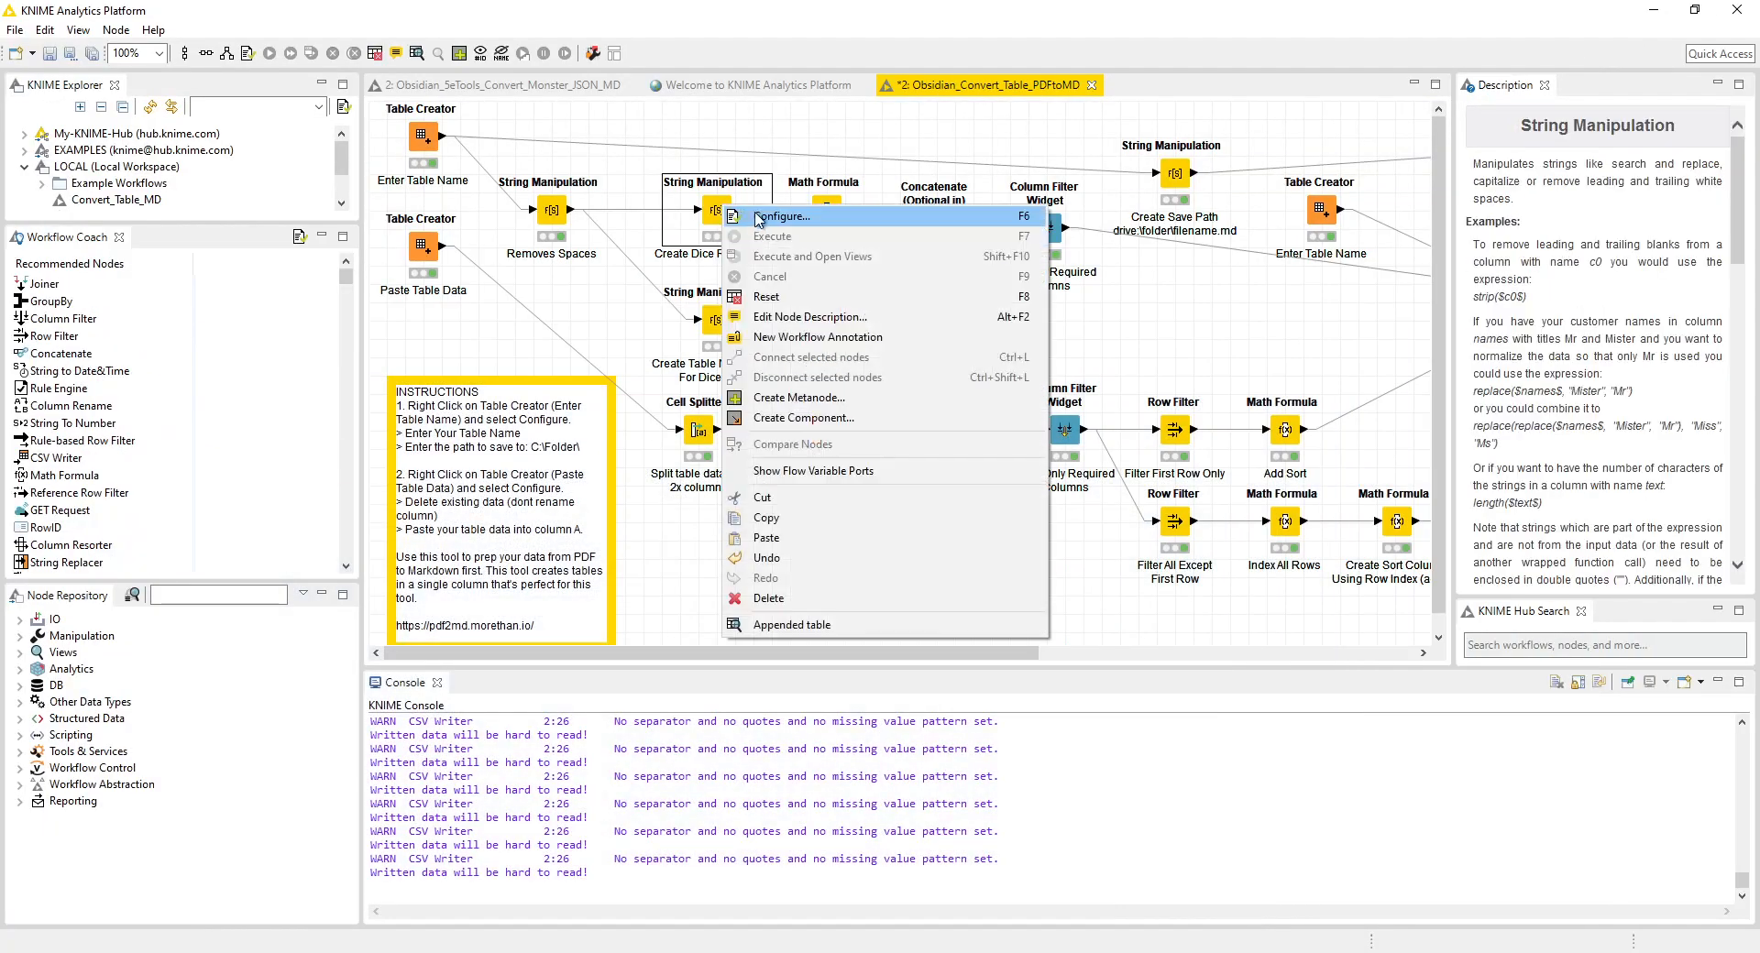
{"action": "left_click", "coordinate": [768, 216]}
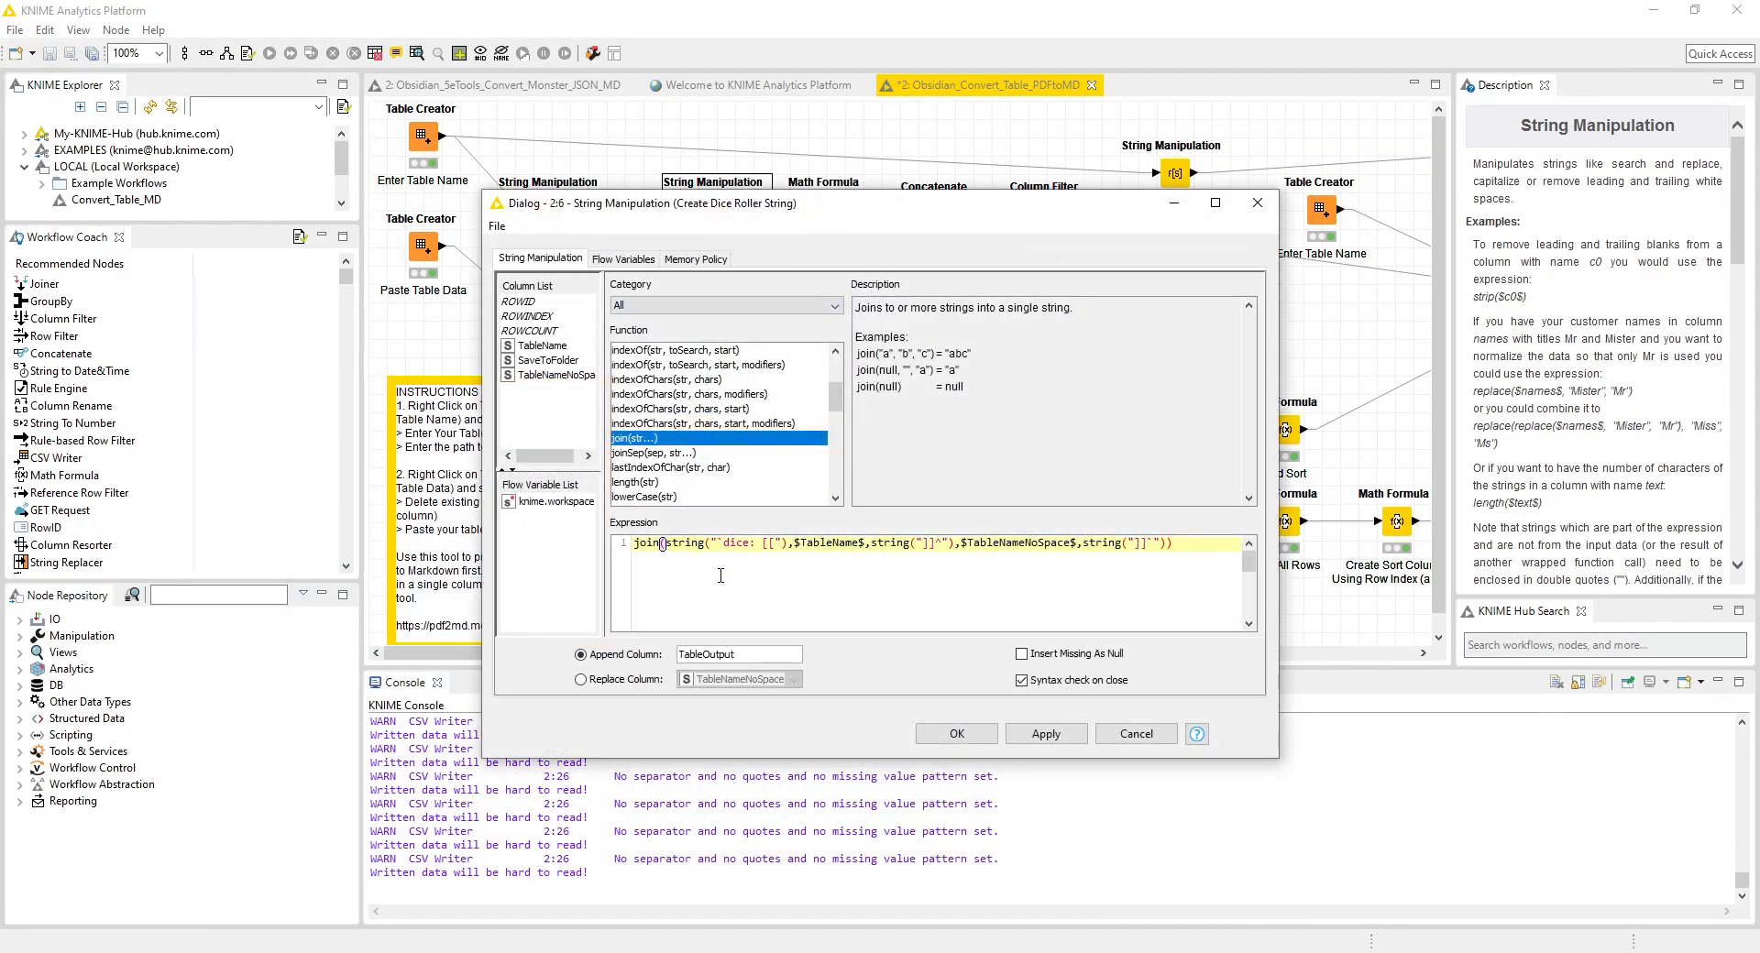
{"action": "key", "text": "ctrl+a"}
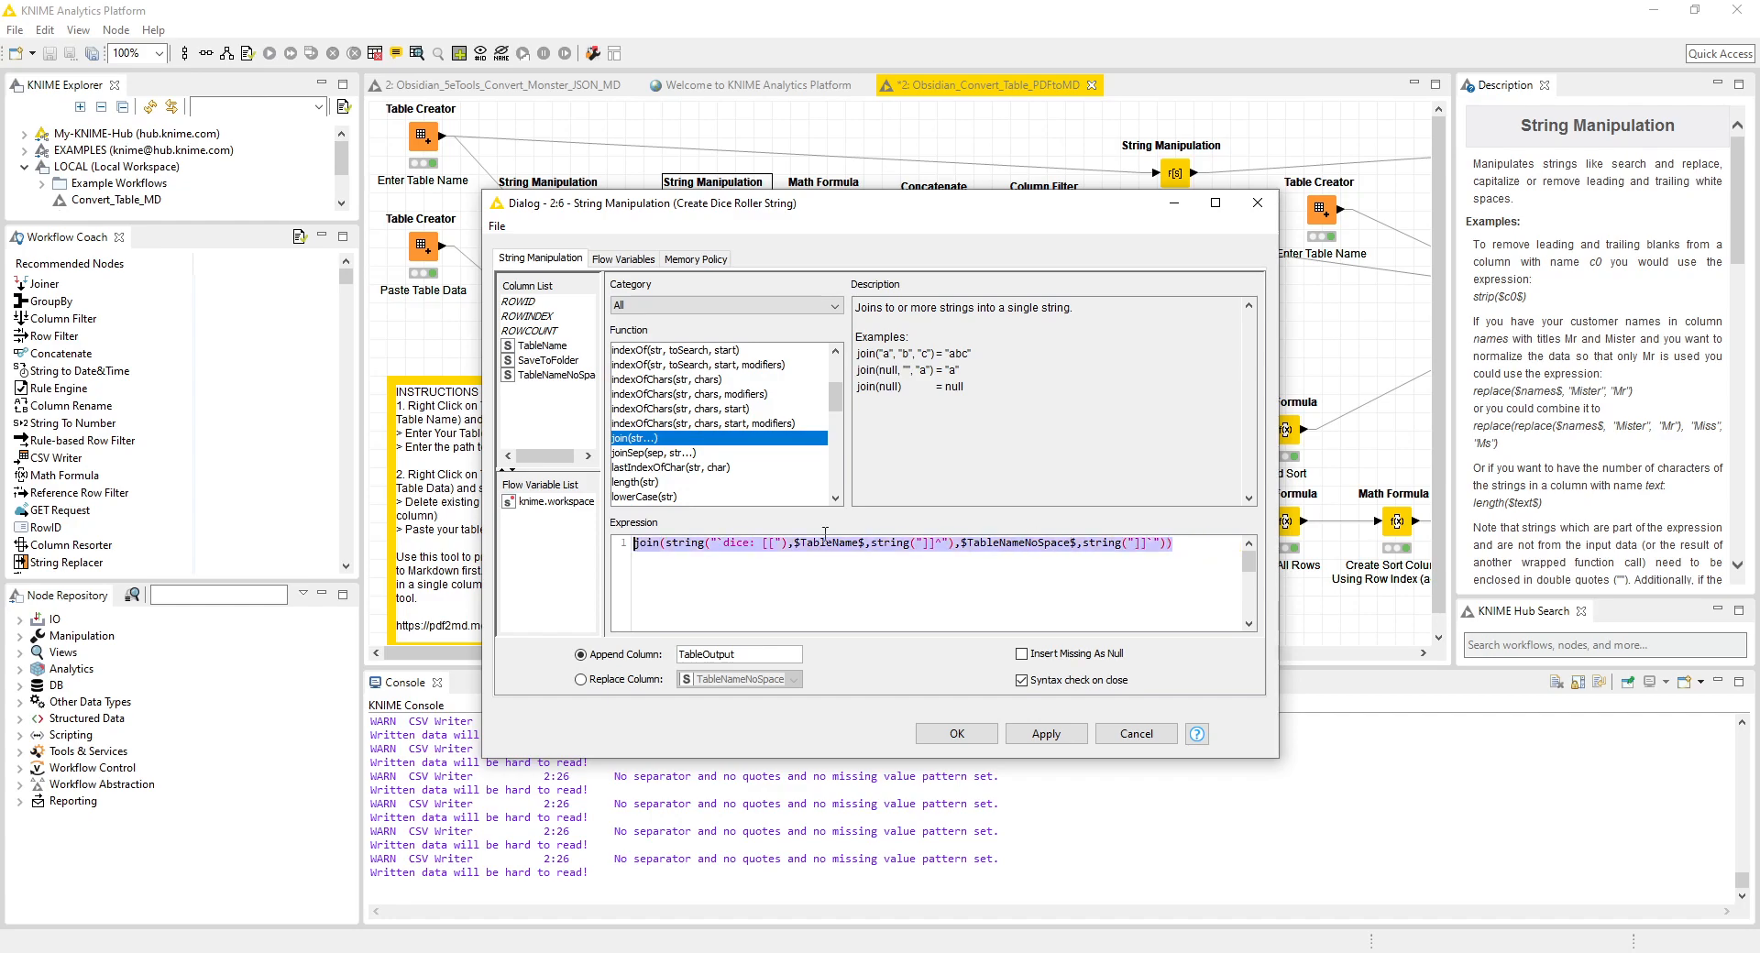
{"action": "left_click", "coordinate": [739, 560]}
{"action": "left_click_drag", "start_coordinate": [665, 545], "coordinate": [782, 547]}
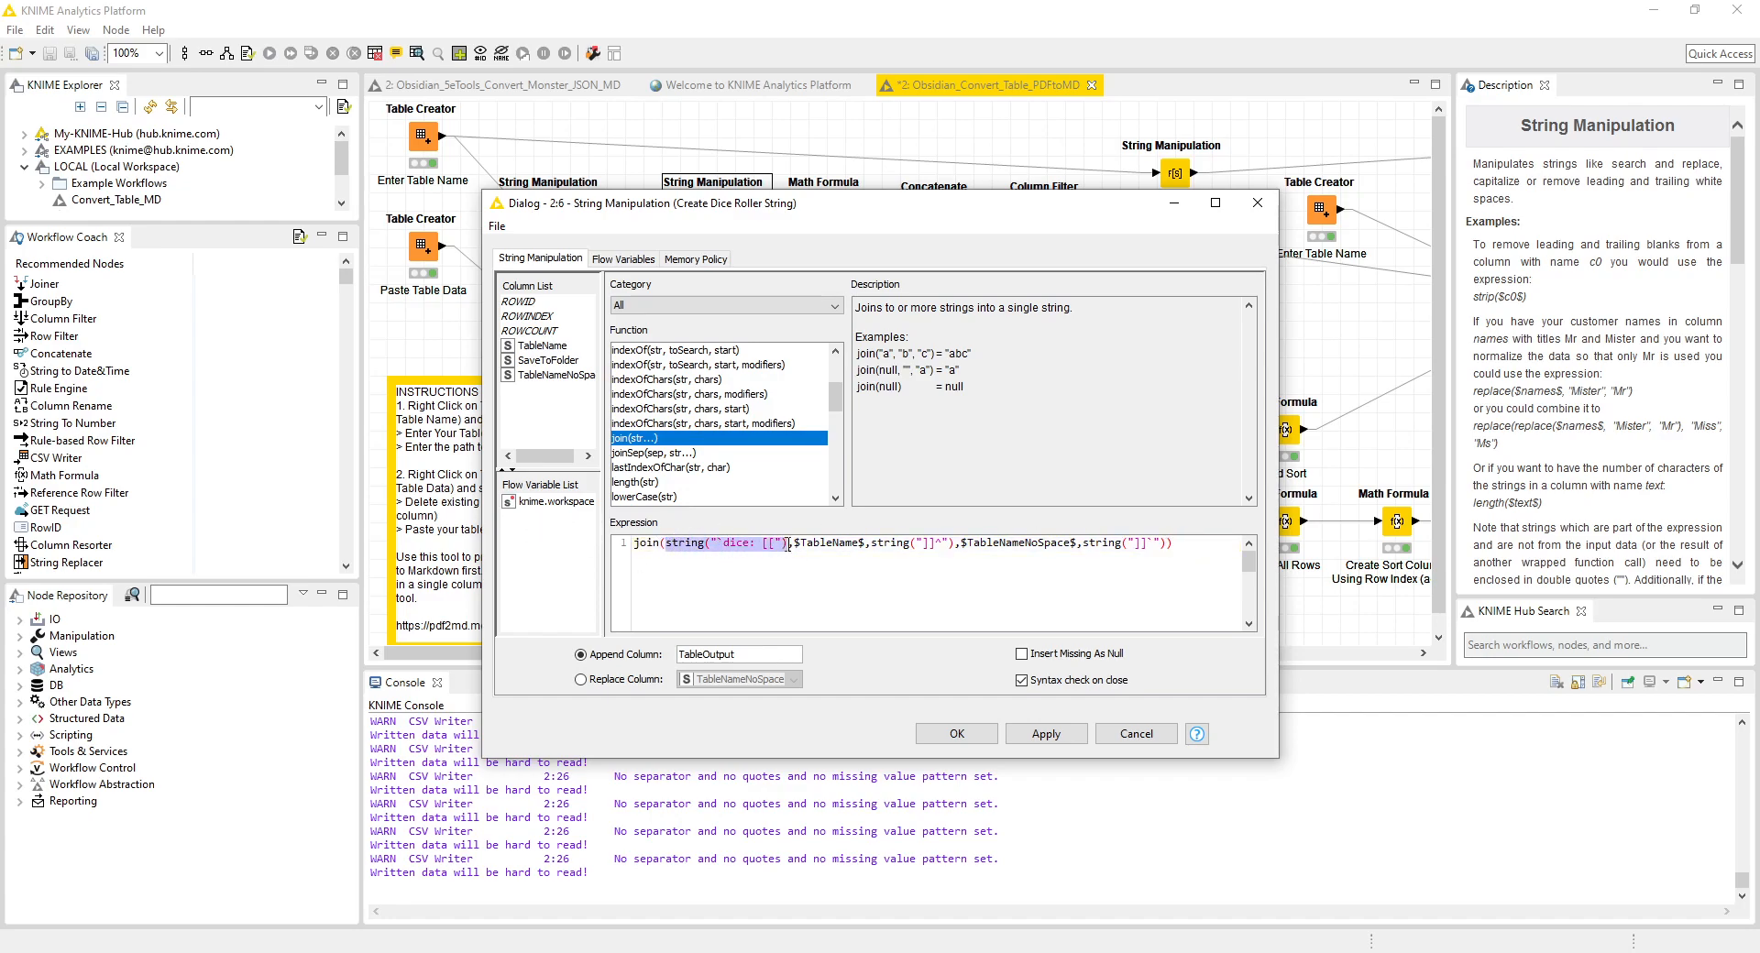
{"action": "left_click", "coordinate": [713, 545]}
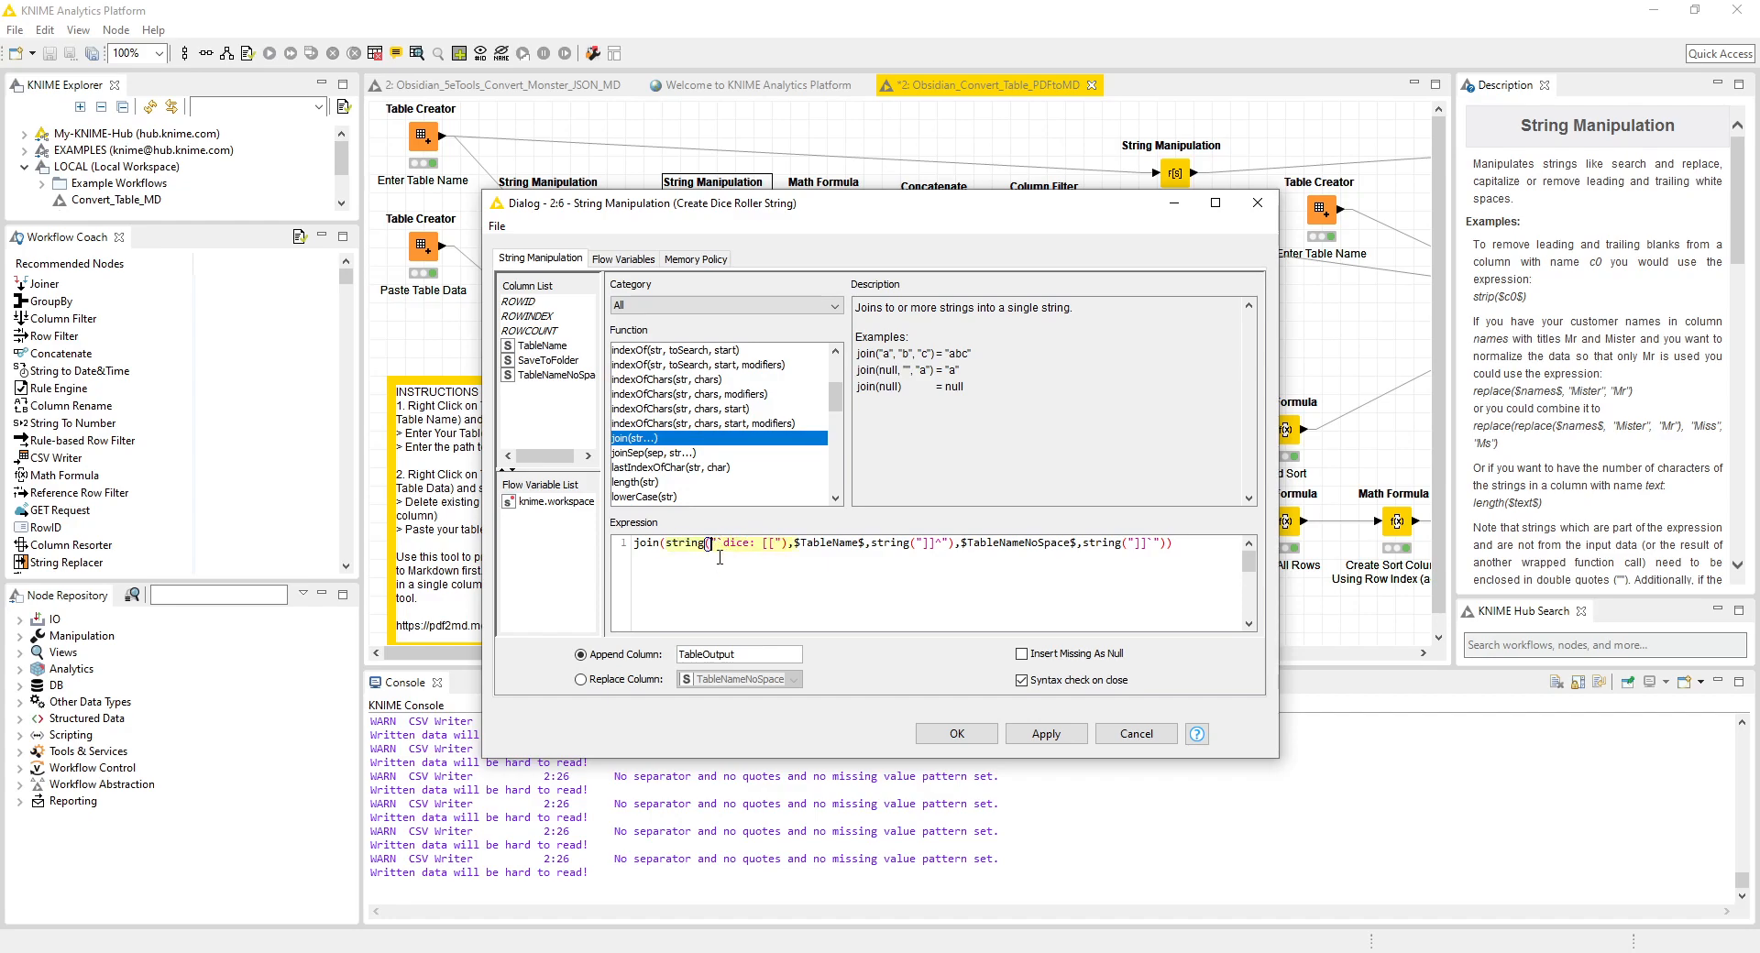
{"action": "left_click_drag", "start_coordinate": [773, 543], "coordinate": [717, 543]}
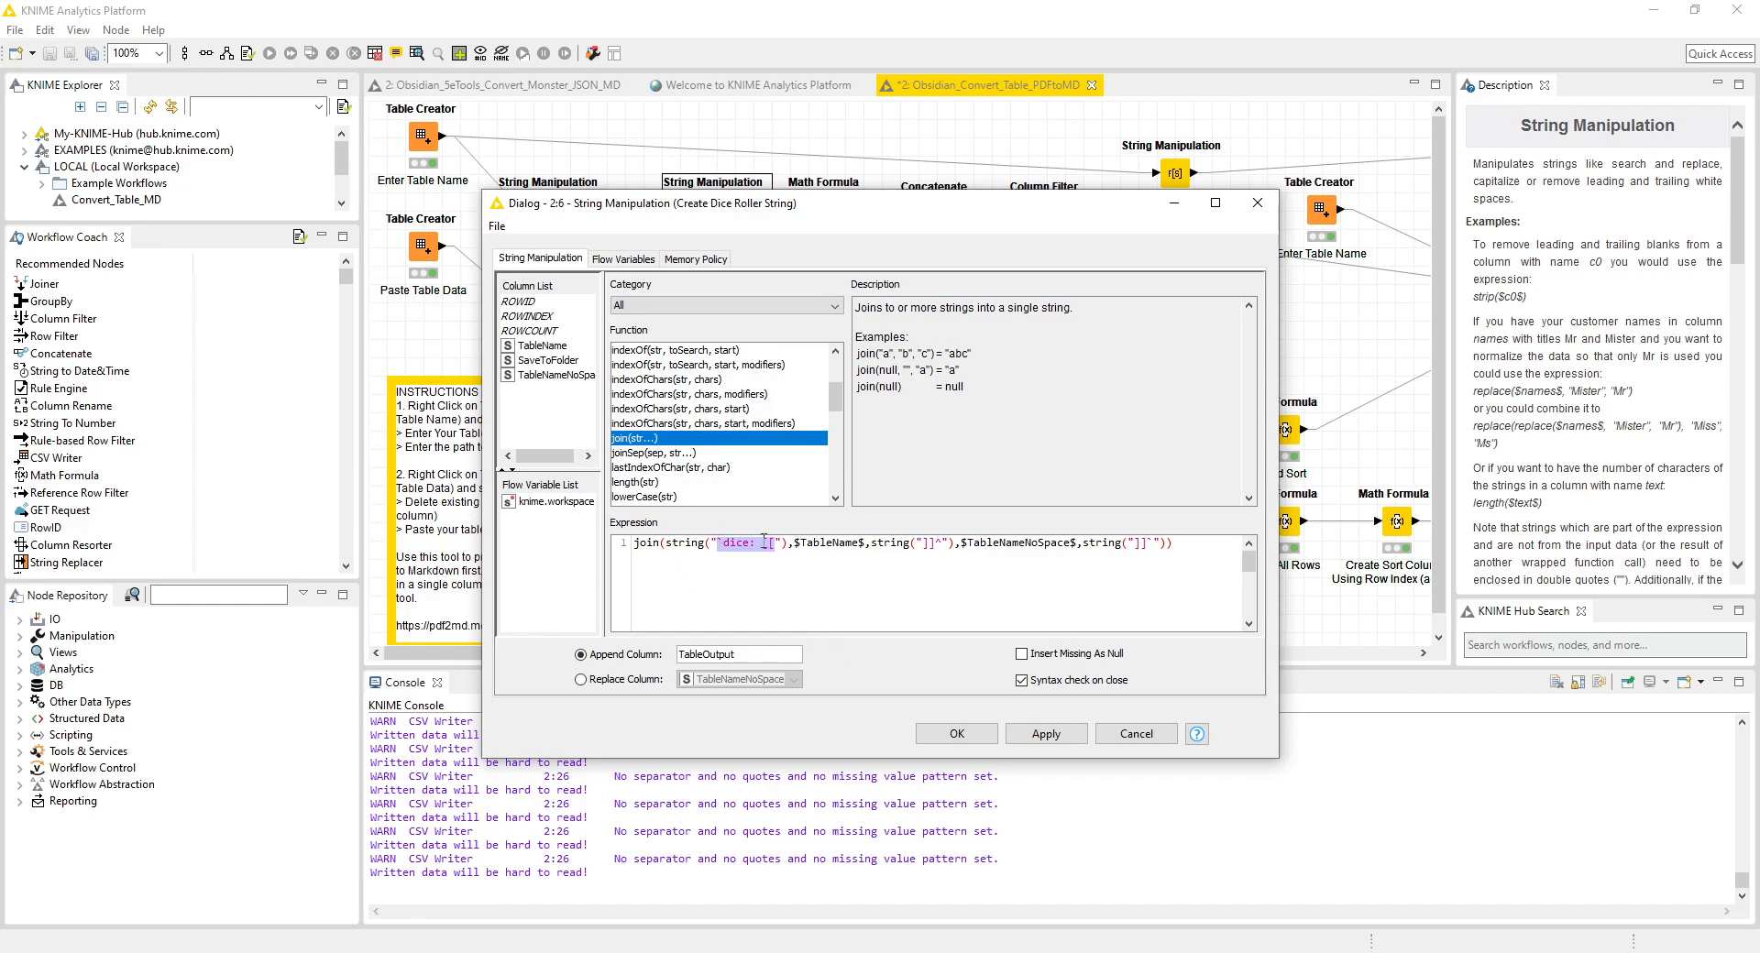
{"action": "left_click", "coordinate": [811, 553]}
{"action": "left_click_drag", "start_coordinate": [794, 545], "coordinate": [866, 546]}
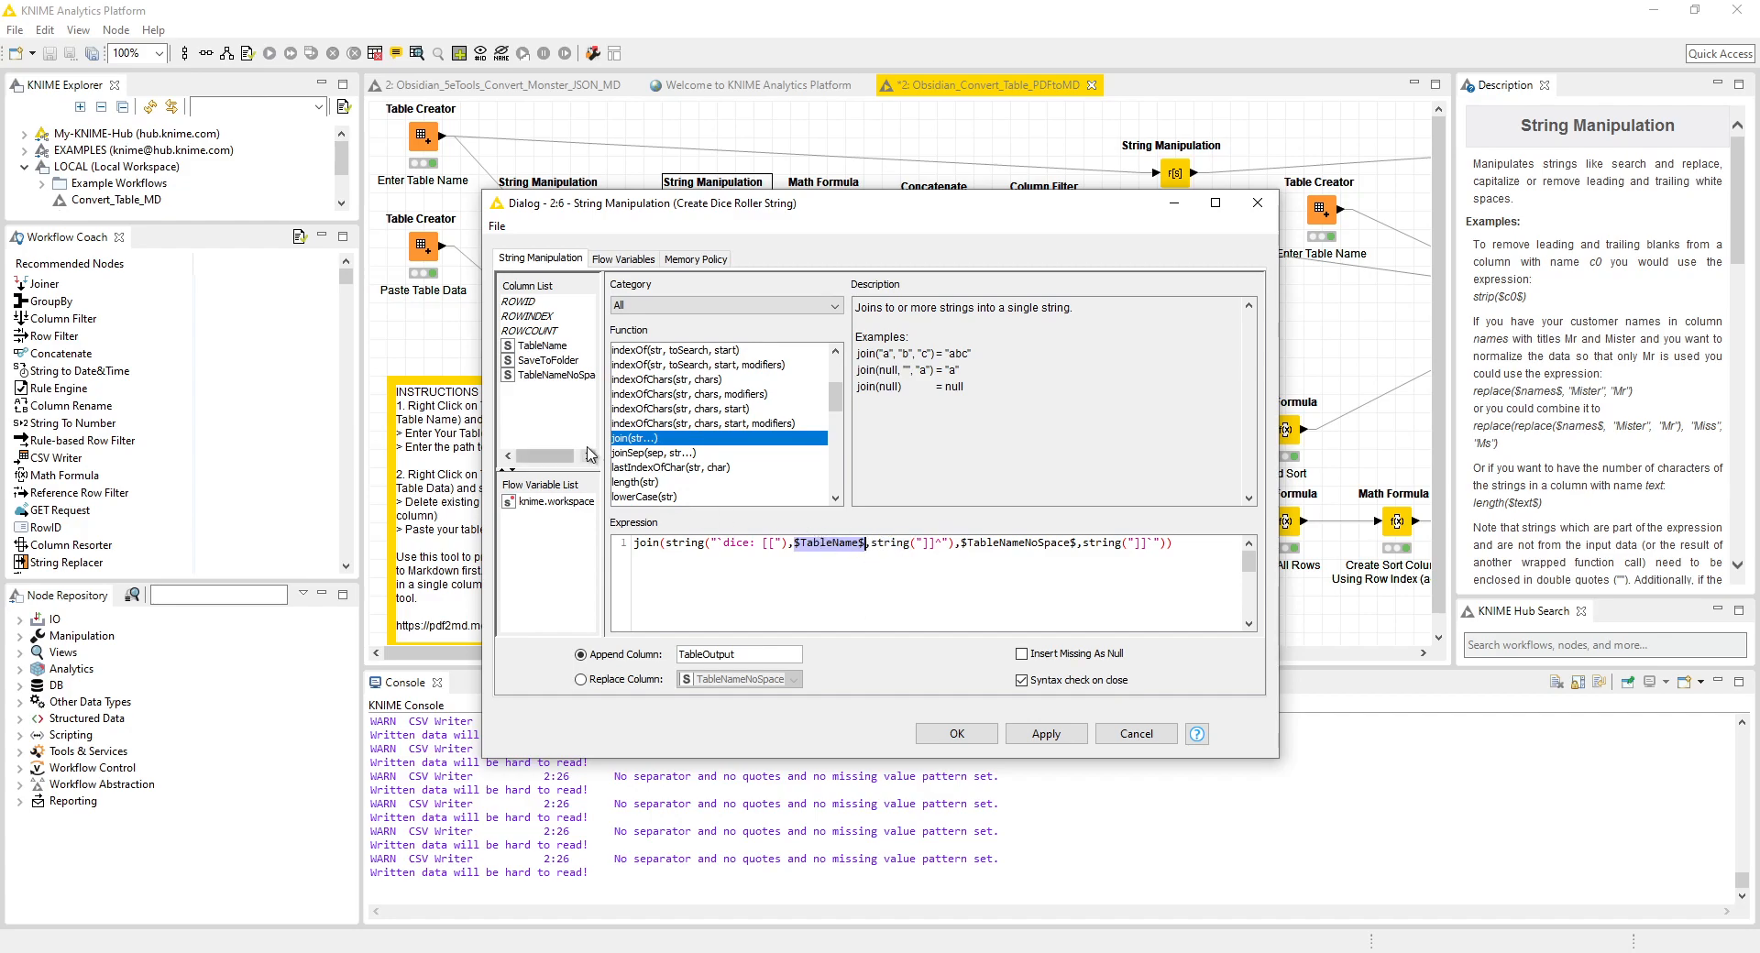
{"action": "left_click", "coordinate": [1257, 203]}
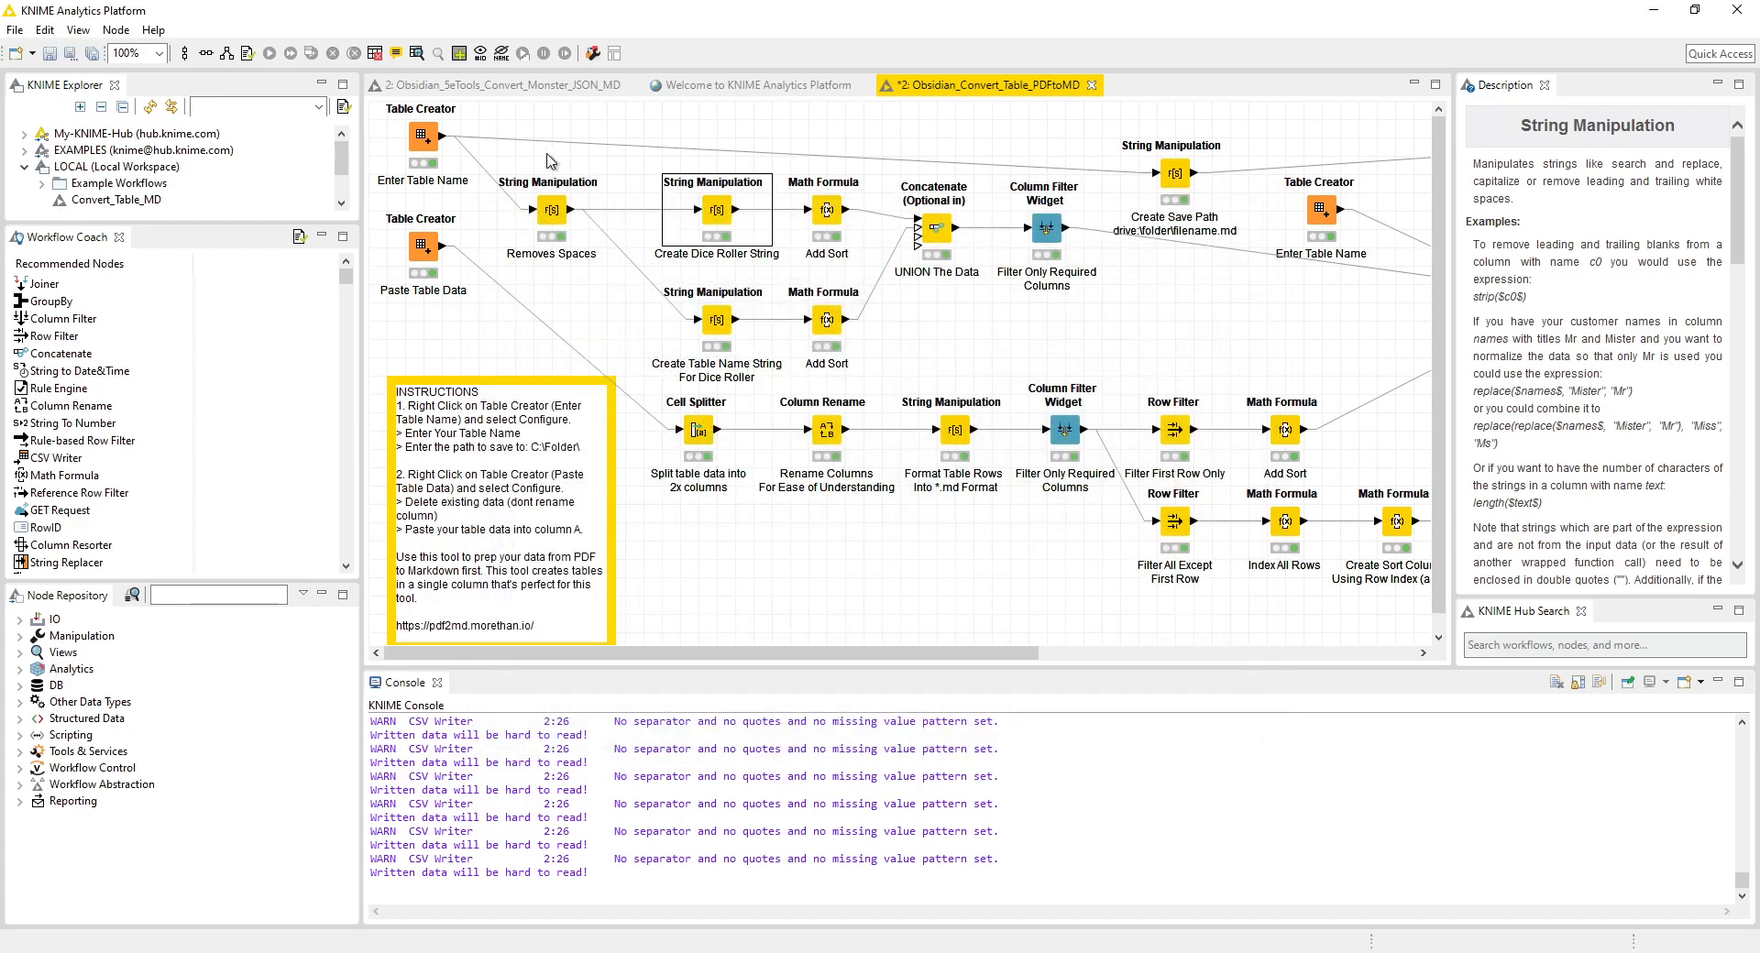
- Open the Enter Table Name node's configuration, widen the TableName column to read the full entry, and close it
{"action": "left_click", "coordinate": [422, 138]}
{"action": "right_click", "coordinate": [422, 139]}
{"action": "left_click", "coordinate": [478, 151]}
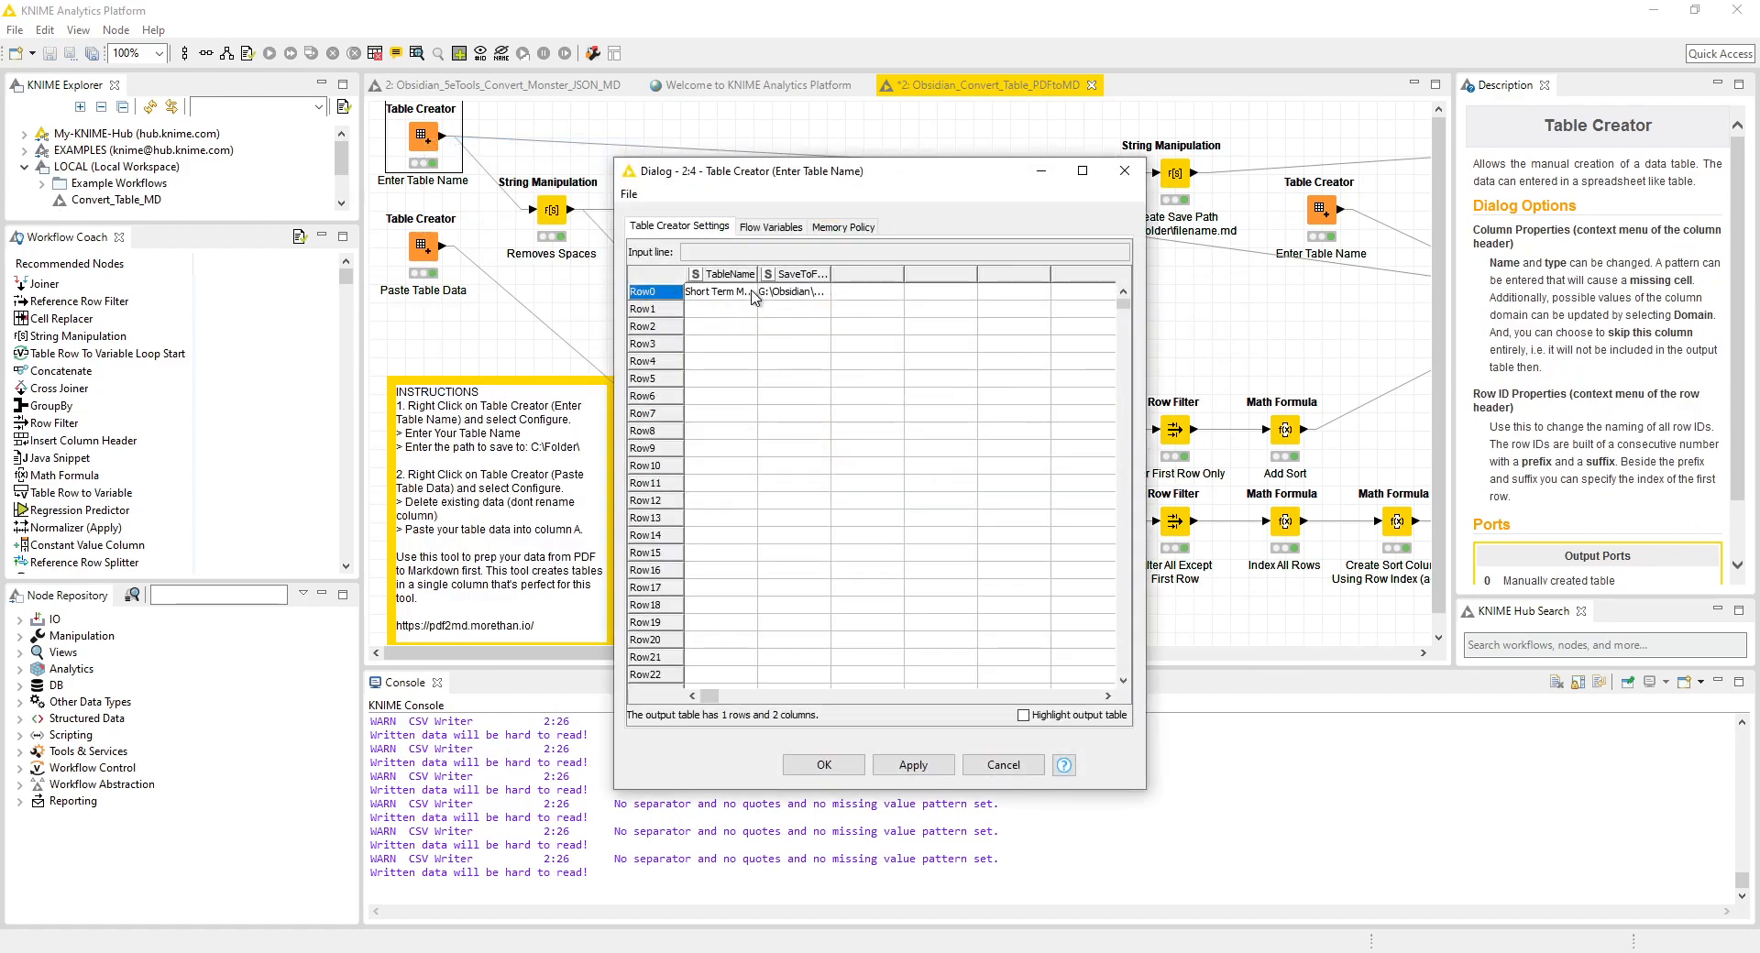
{"action": "mouse_move", "coordinate": [757, 273]}
{"action": "left_mouse_down"}
{"action": "mouse_move", "coordinate": [880, 273]}
{"action": "mouse_move", "coordinate": [784, 273]}
{"action": "left_mouse_up"}
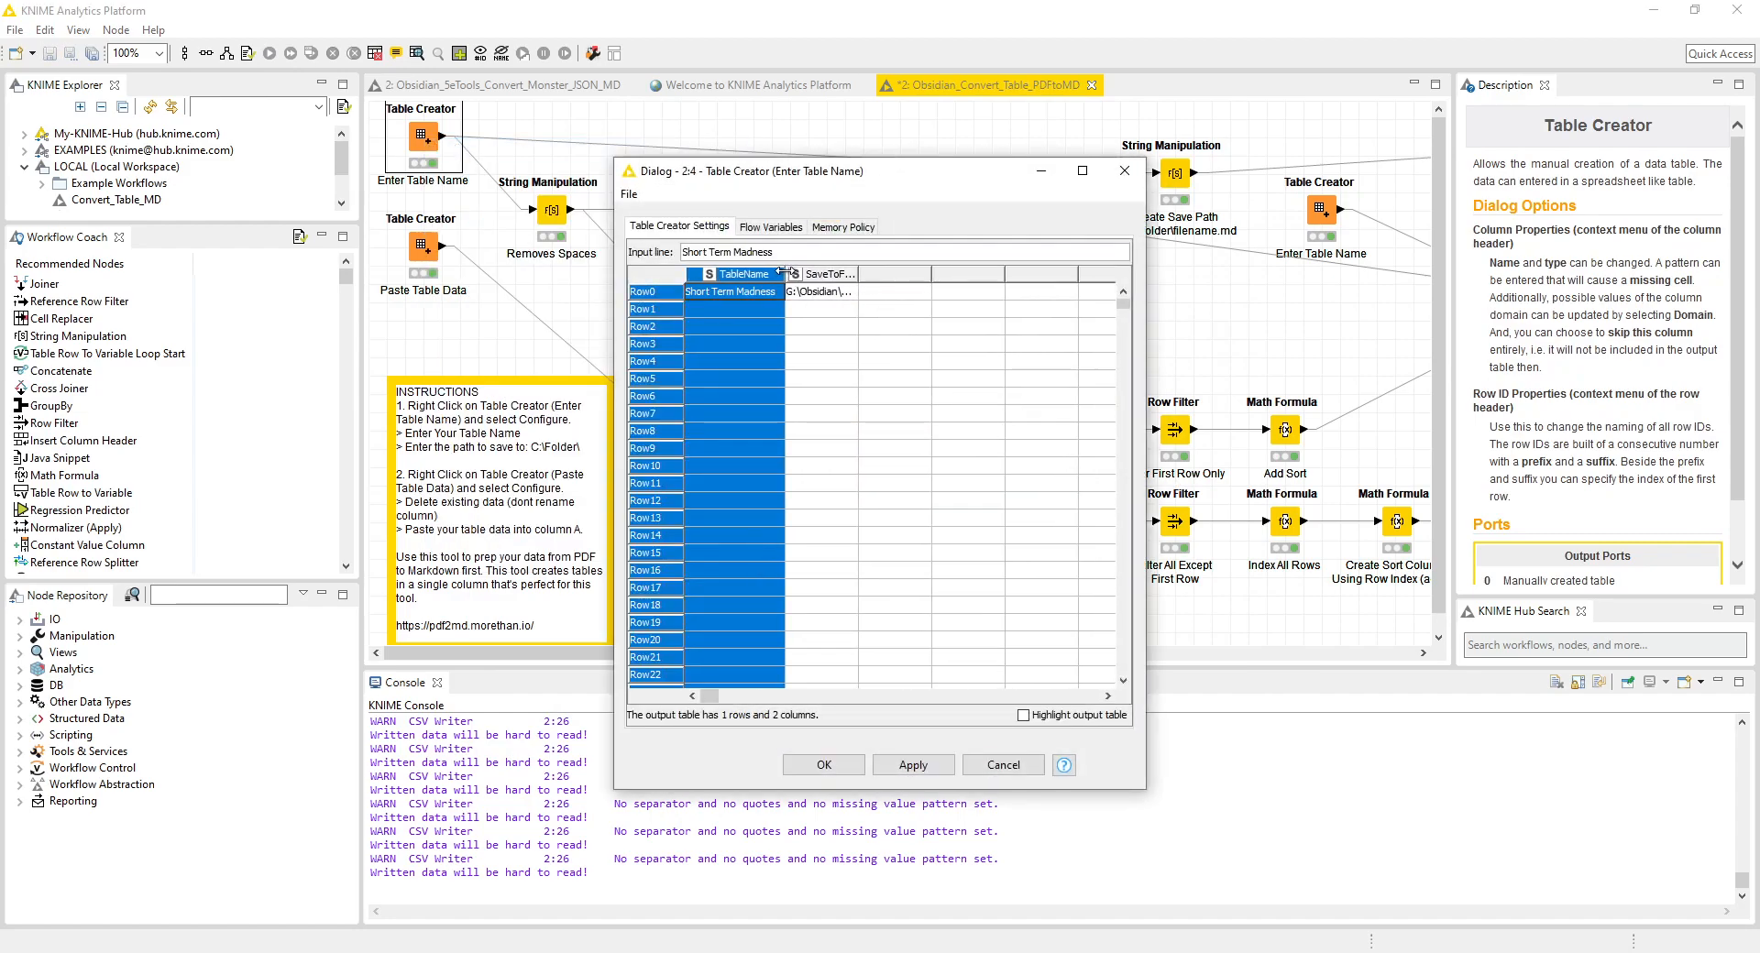
{"action": "left_click", "coordinate": [1125, 170]}
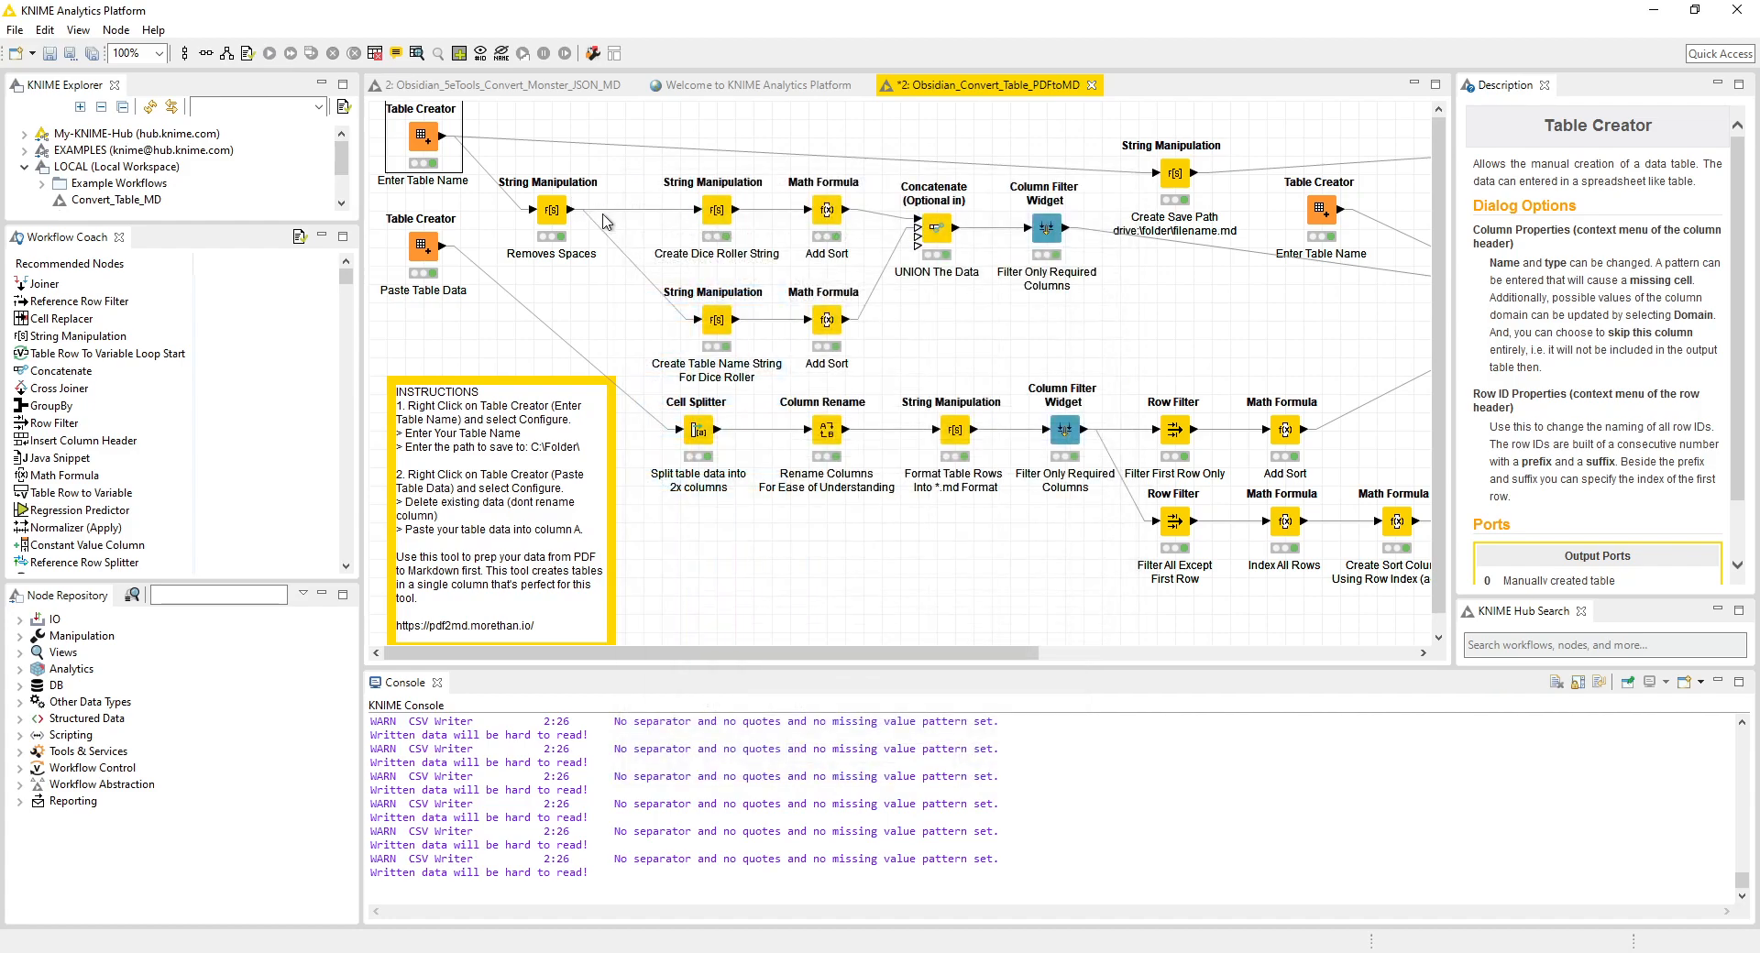
- Review the Removes Spaces and Create Dice Roller String node expressions and close their configurations unchanged
{"action": "right_click", "coordinate": [559, 218]}
{"action": "left_click", "coordinate": [612, 231]}
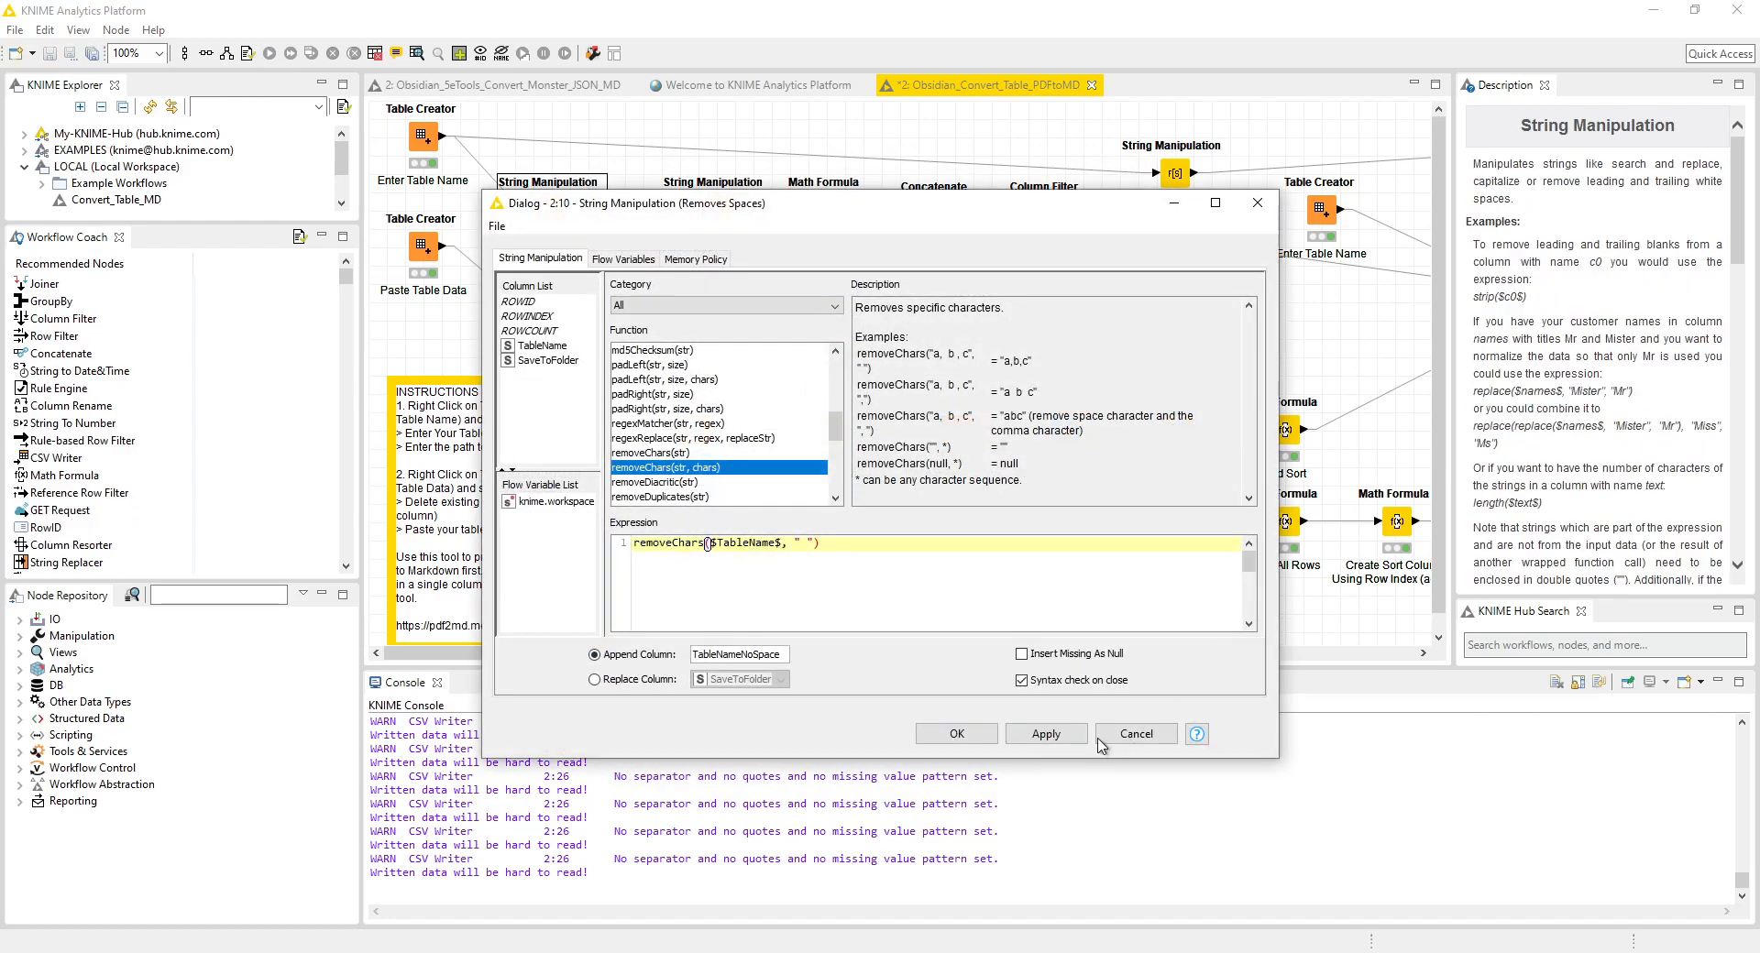
{"action": "left_click", "coordinate": [1135, 735]}
{"action": "right_click", "coordinate": [733, 210]}
{"action": "left_click", "coordinate": [763, 226]}
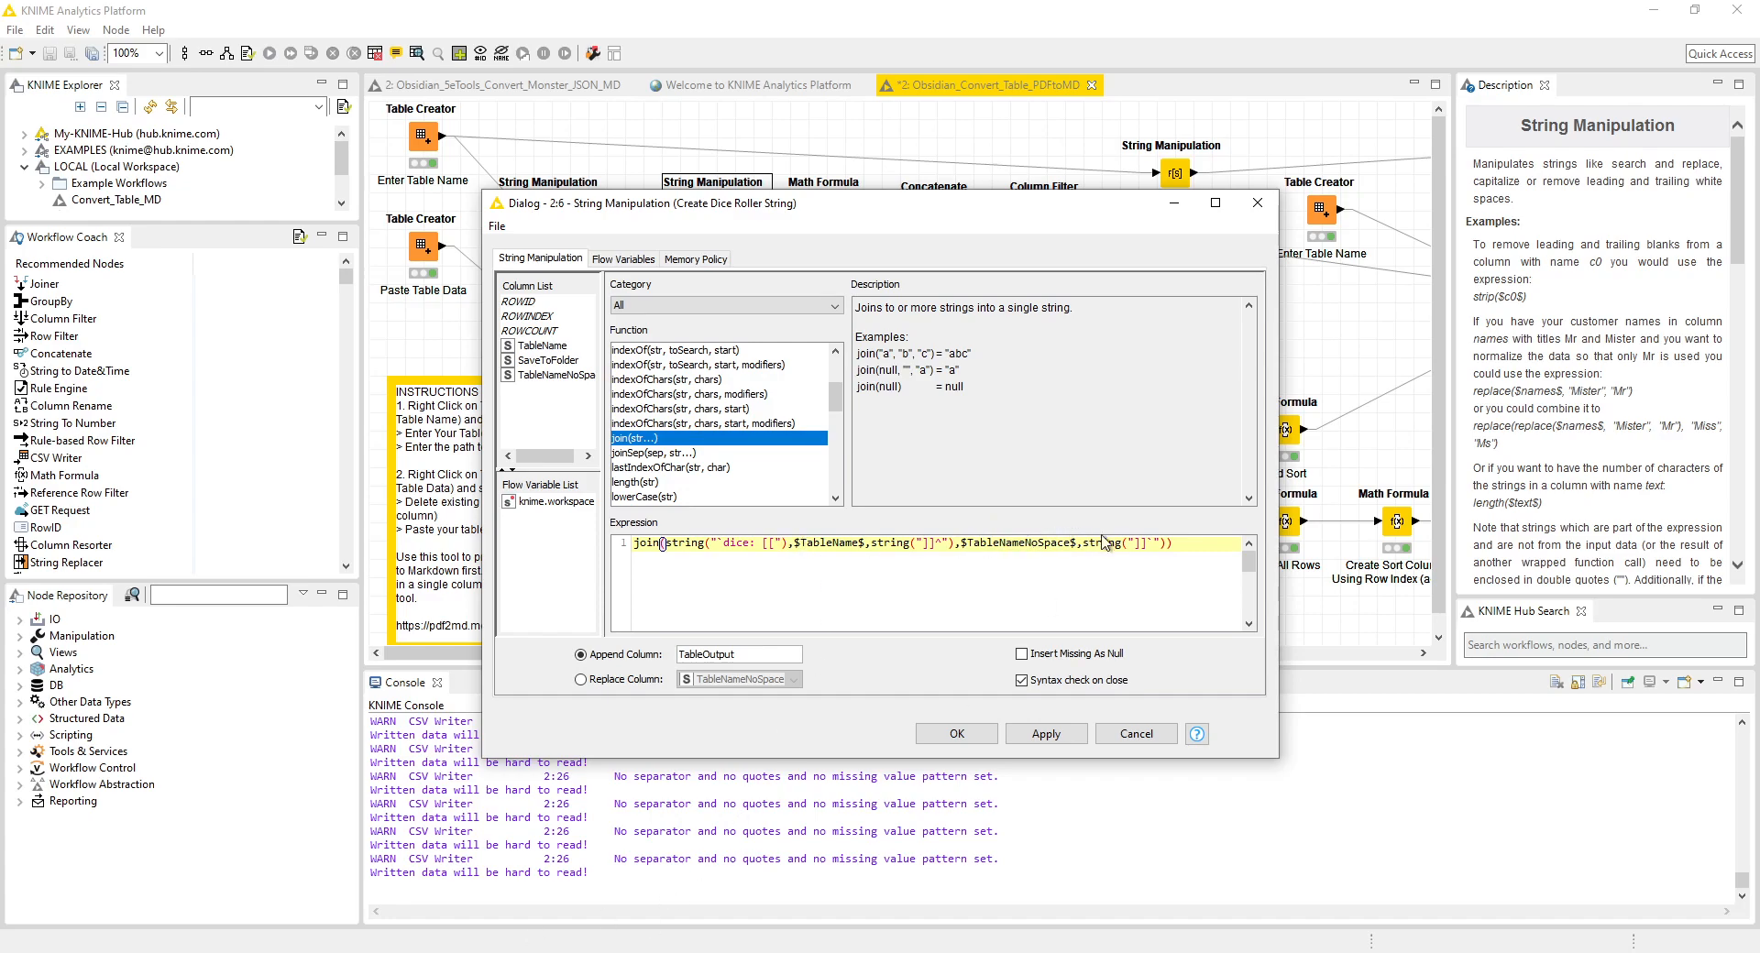
{"action": "left_click", "coordinate": [1268, 202]}
- Switch to Obsidian's Demo Vault 2 and compare the dice formula's link and block reference with the Short Term Madness note title
{"action": "mouse_move", "coordinate": [410, 944]}
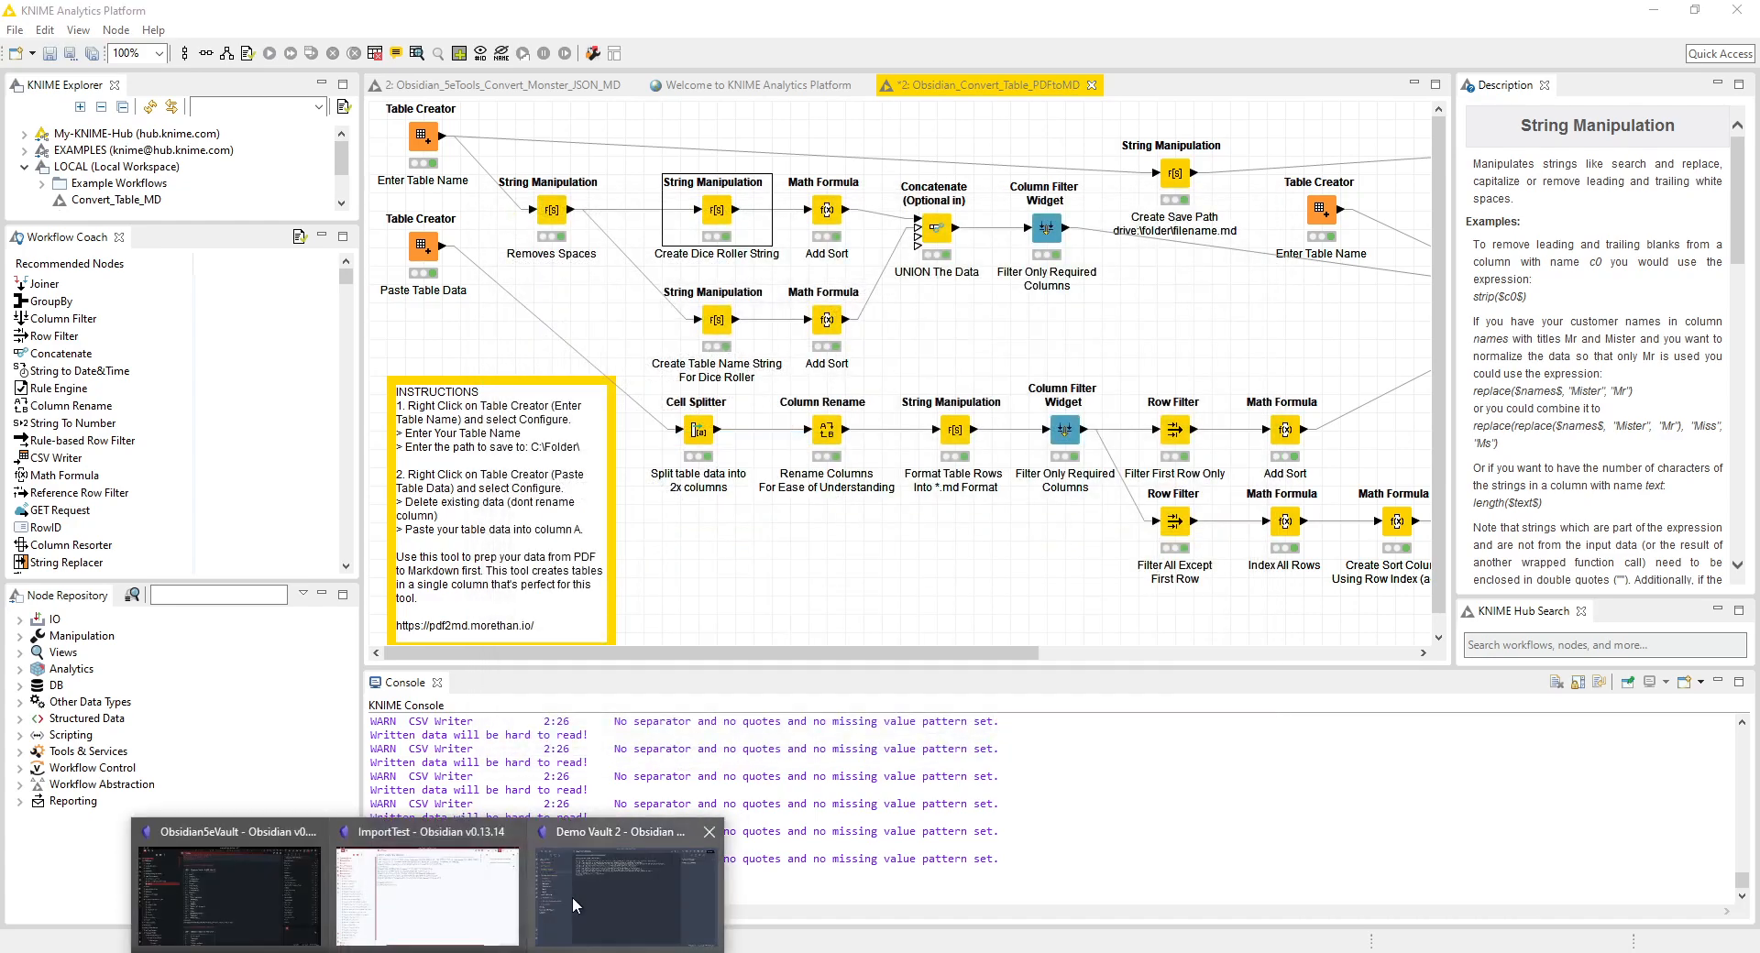
{"action": "left_click", "coordinate": [568, 907]}
{"action": "left_click", "coordinate": [495, 90]}
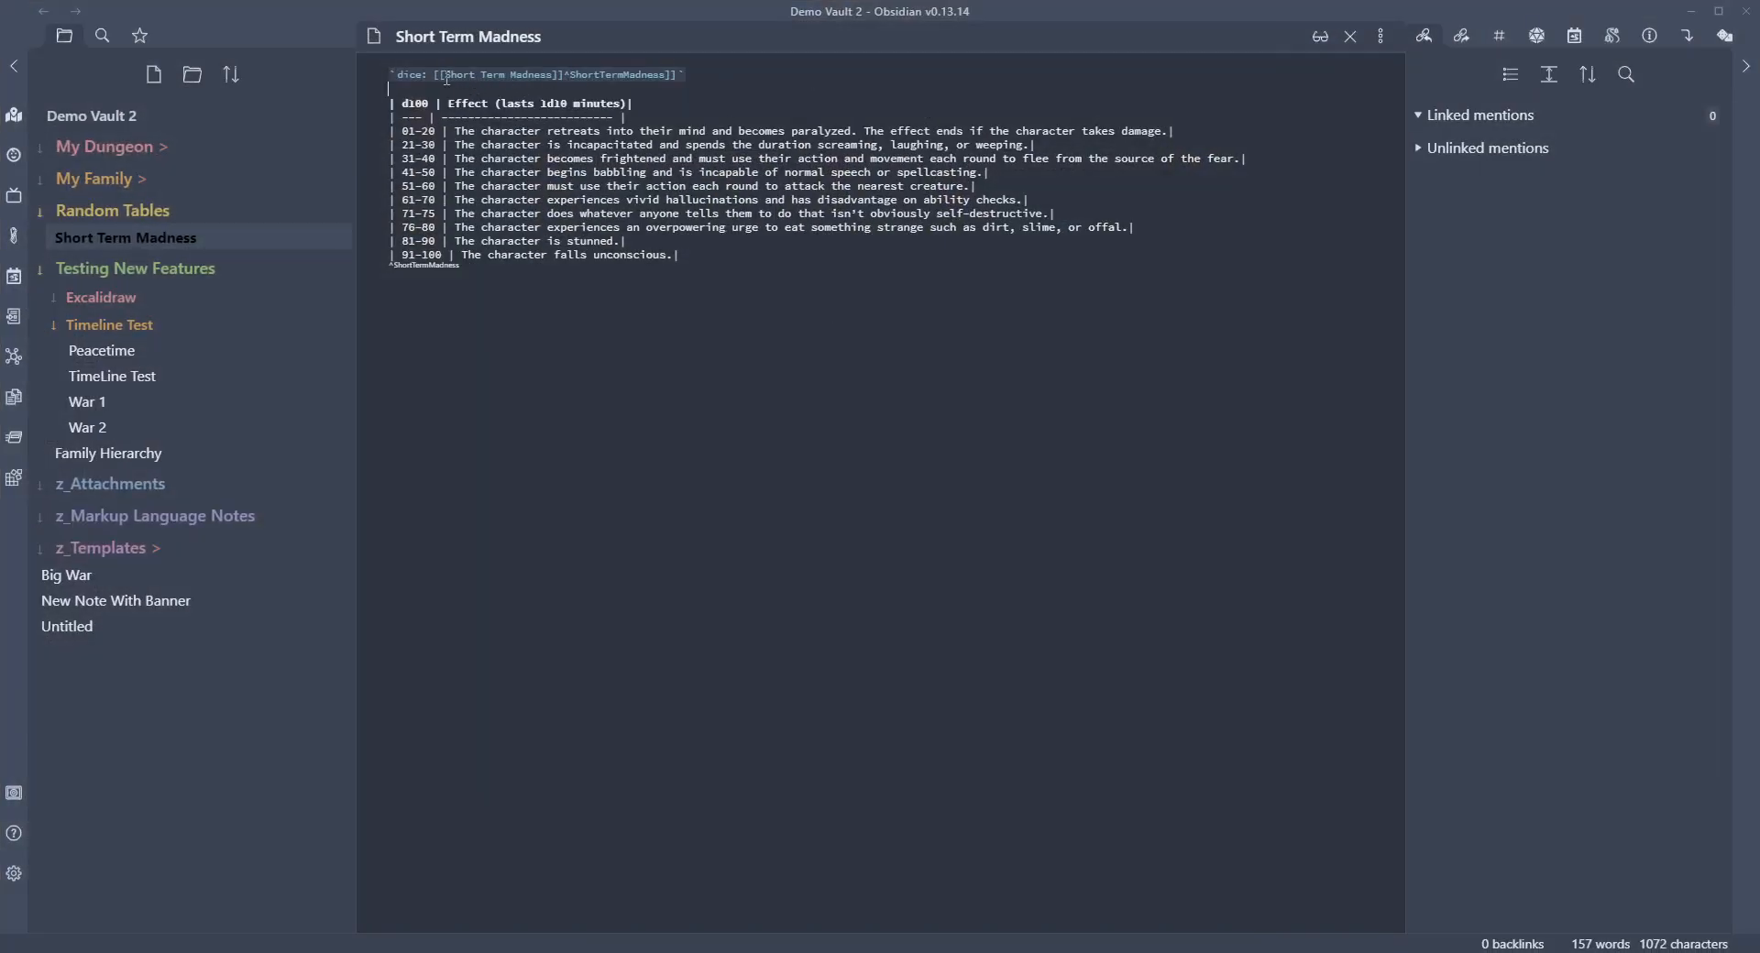
{"action": "left_click_drag", "start_coordinate": [446, 77], "coordinate": [396, 35]}
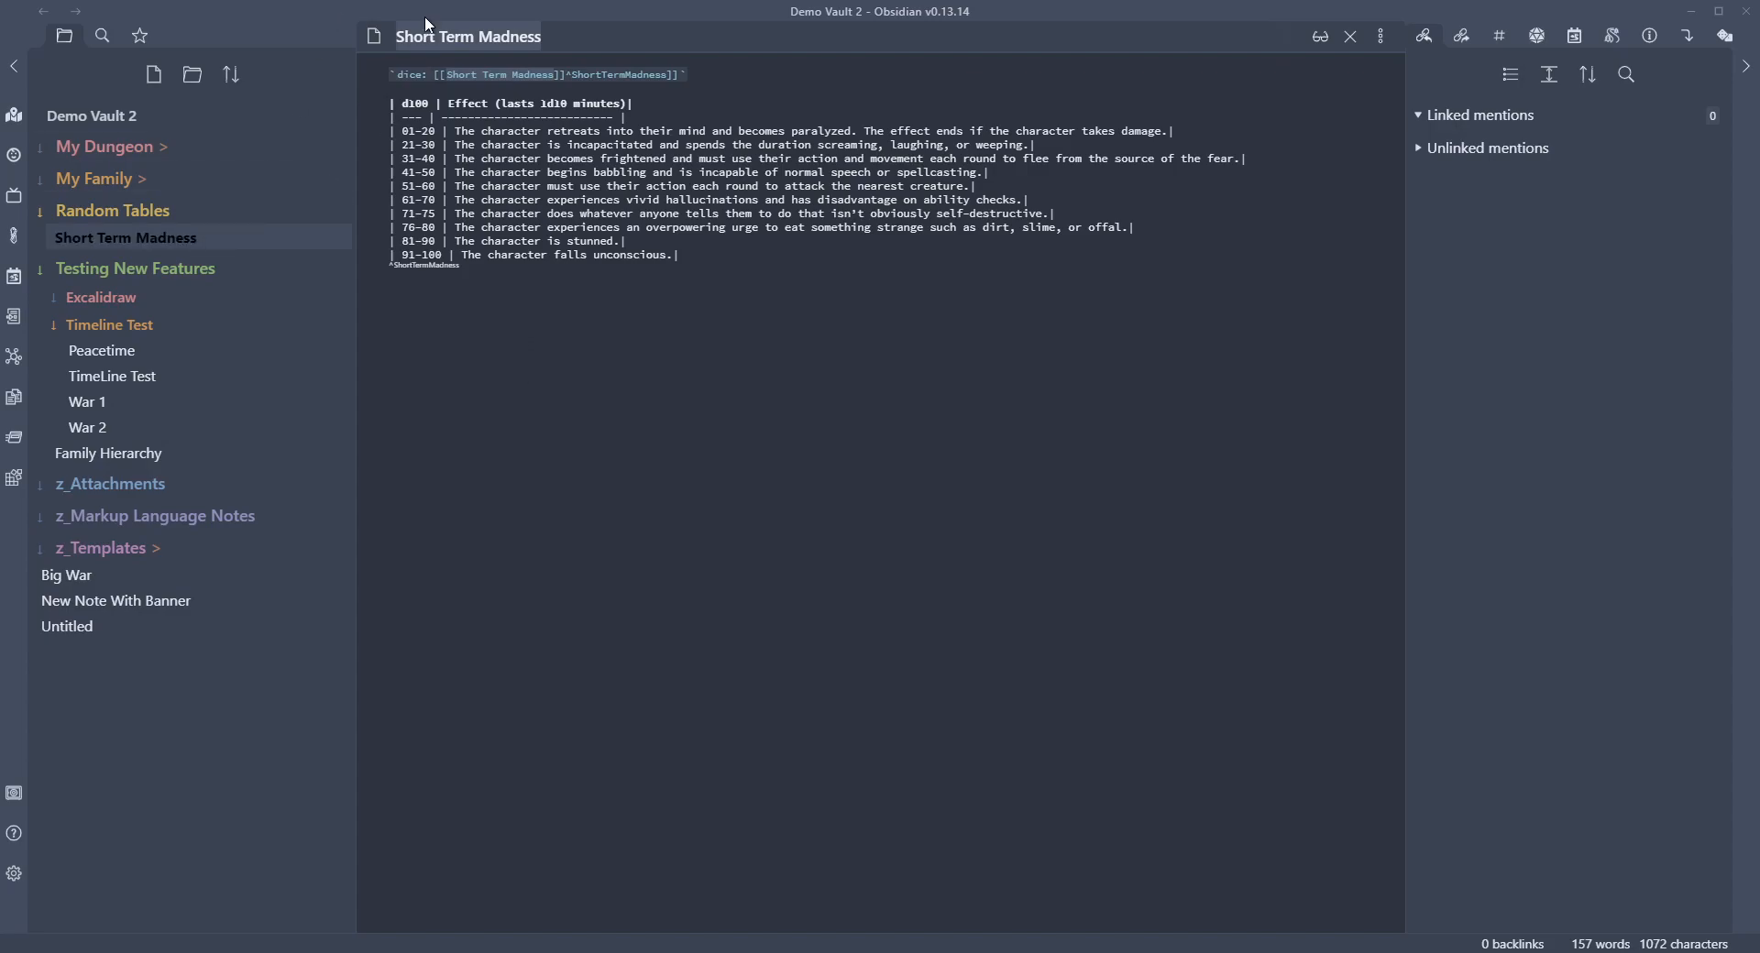
{"action": "left_click", "coordinate": [568, 73]}
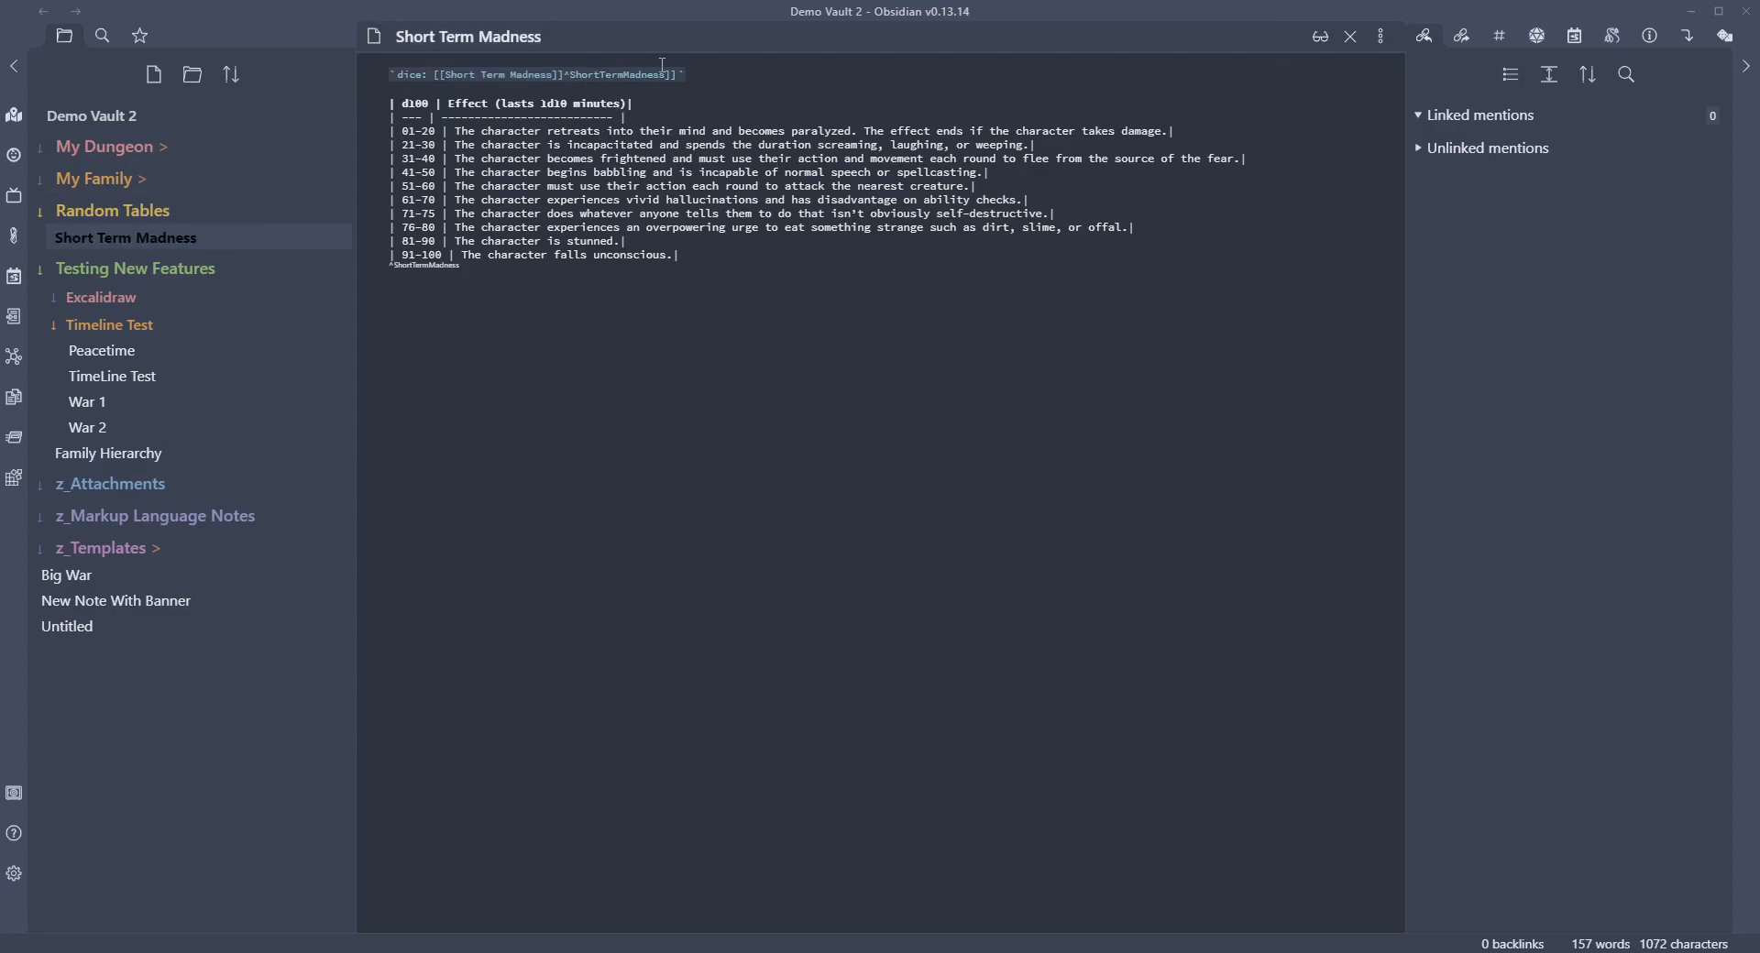
{"action": "left_click_drag", "start_coordinate": [708, 75], "coordinate": [266, 78]}
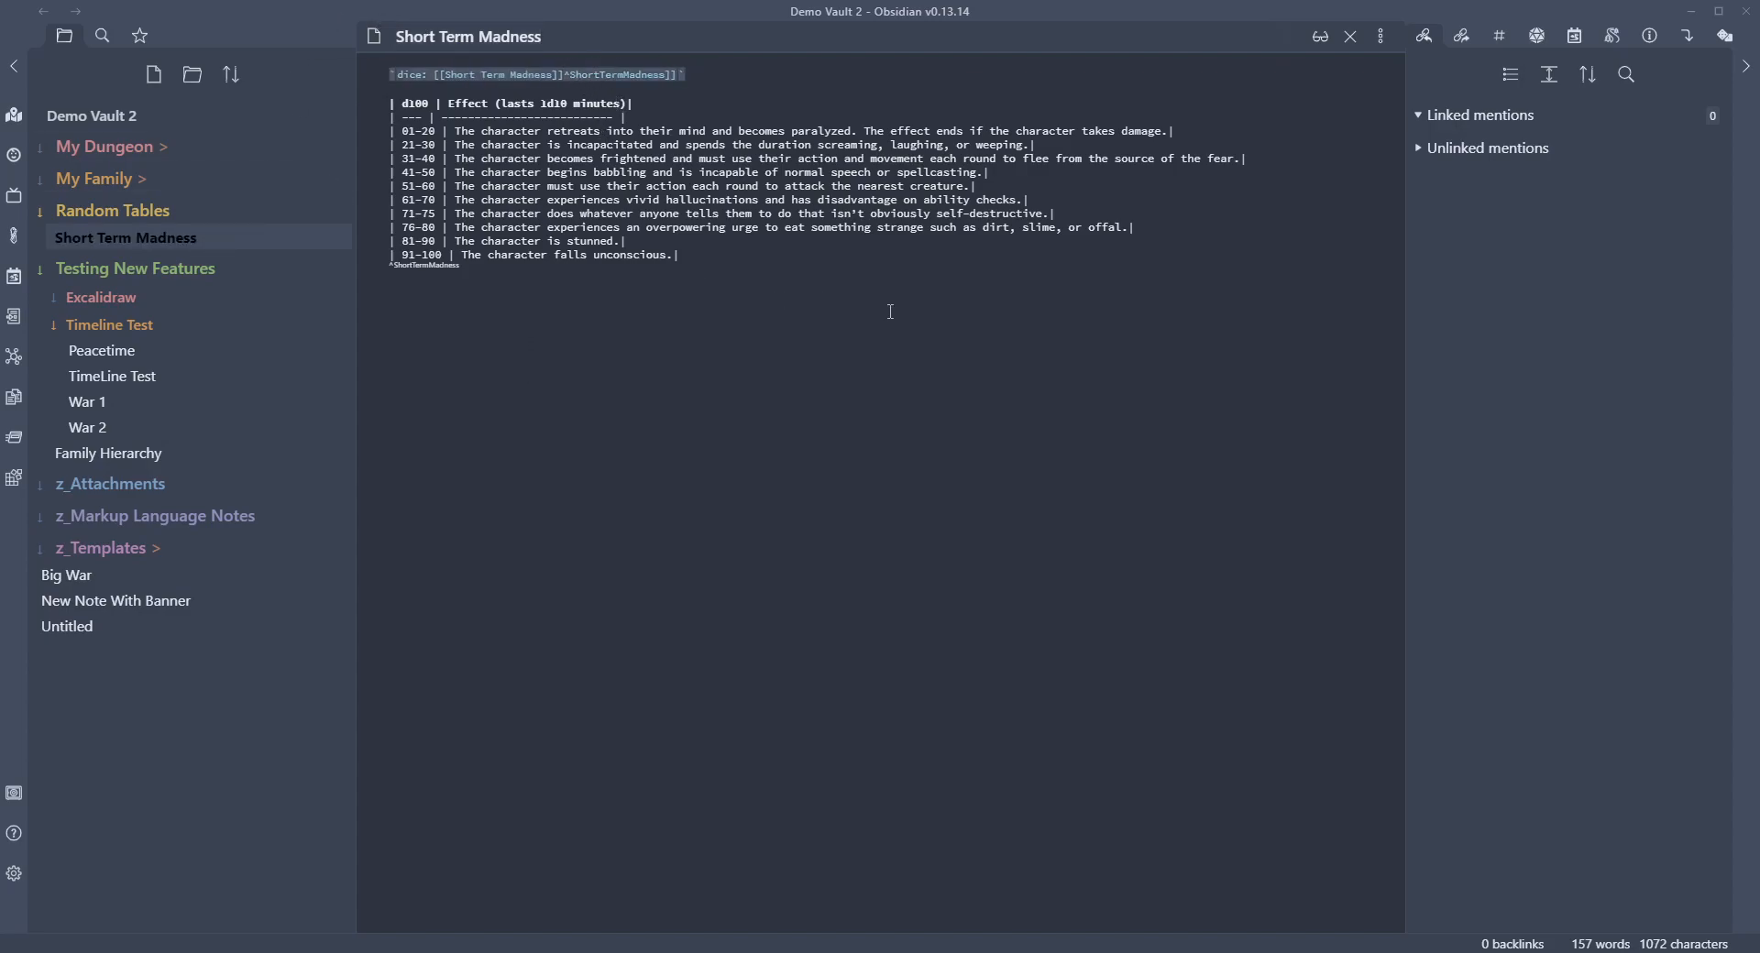
{"action": "left_click", "coordinate": [1691, 11]}
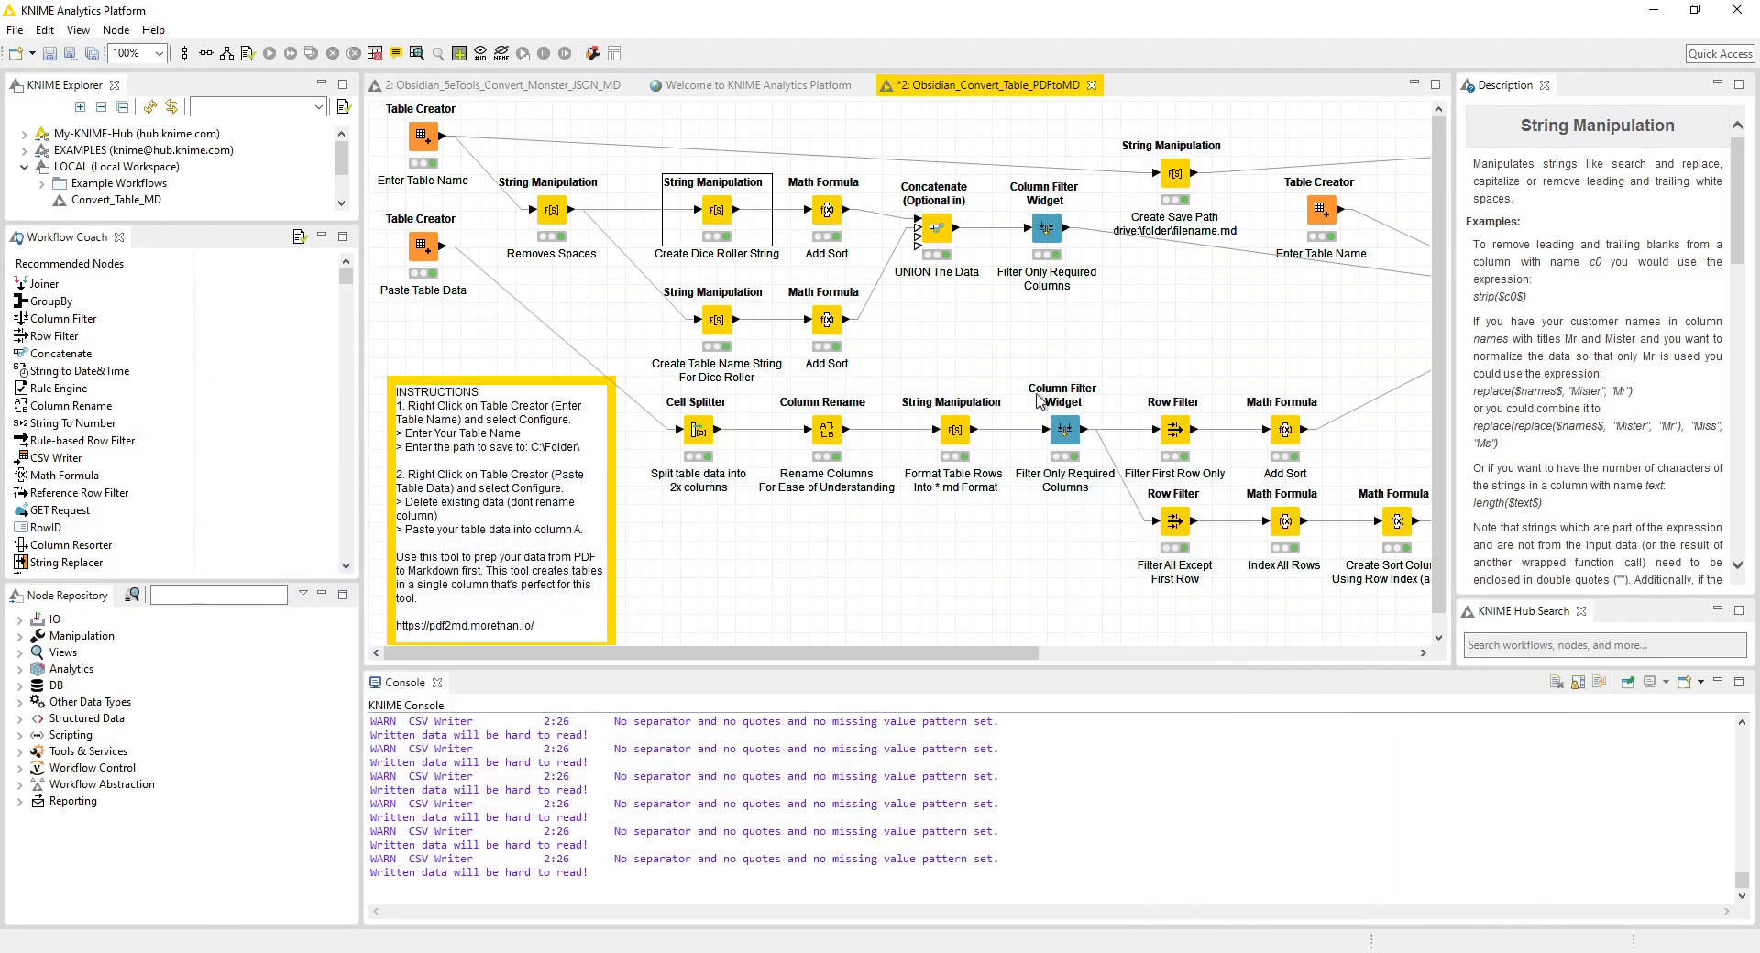
- In KNIME, examine the expression and output data of the Add Sort node following Create Dice Roller String
{"action": "right_click", "coordinate": [826, 210]}
{"action": "left_click", "coordinate": [832, 217]}
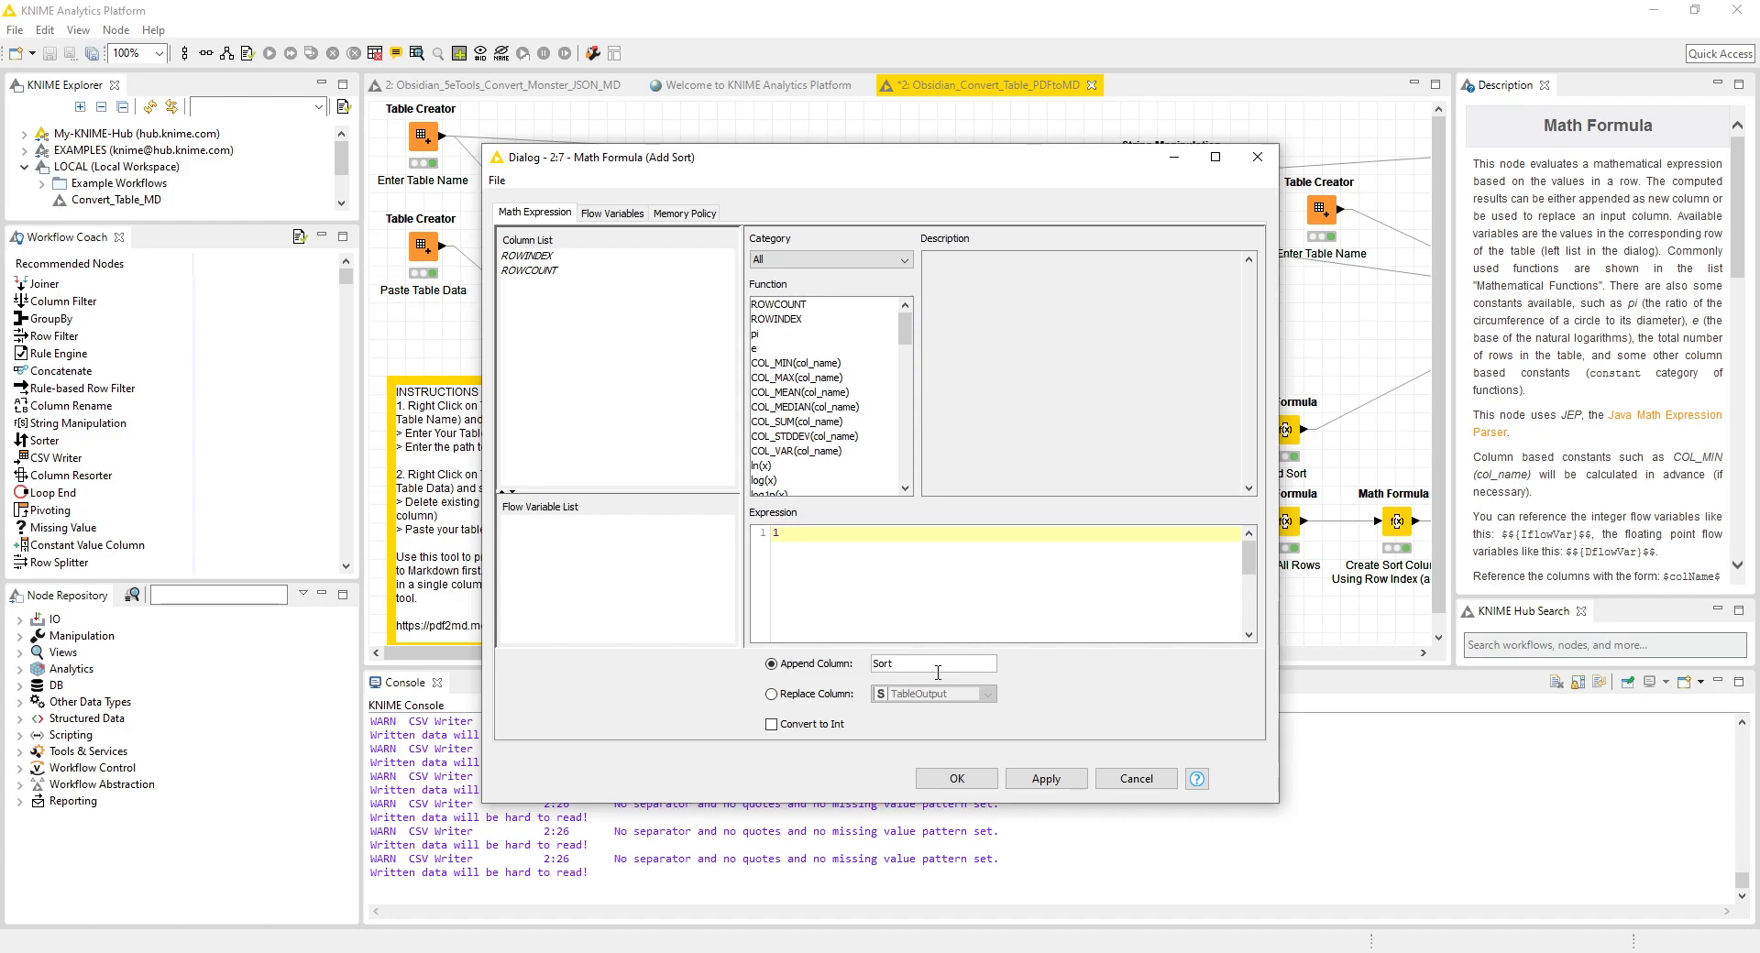
{"action": "left_click", "coordinate": [1256, 157]}
{"action": "right_click", "coordinate": [826, 207]}
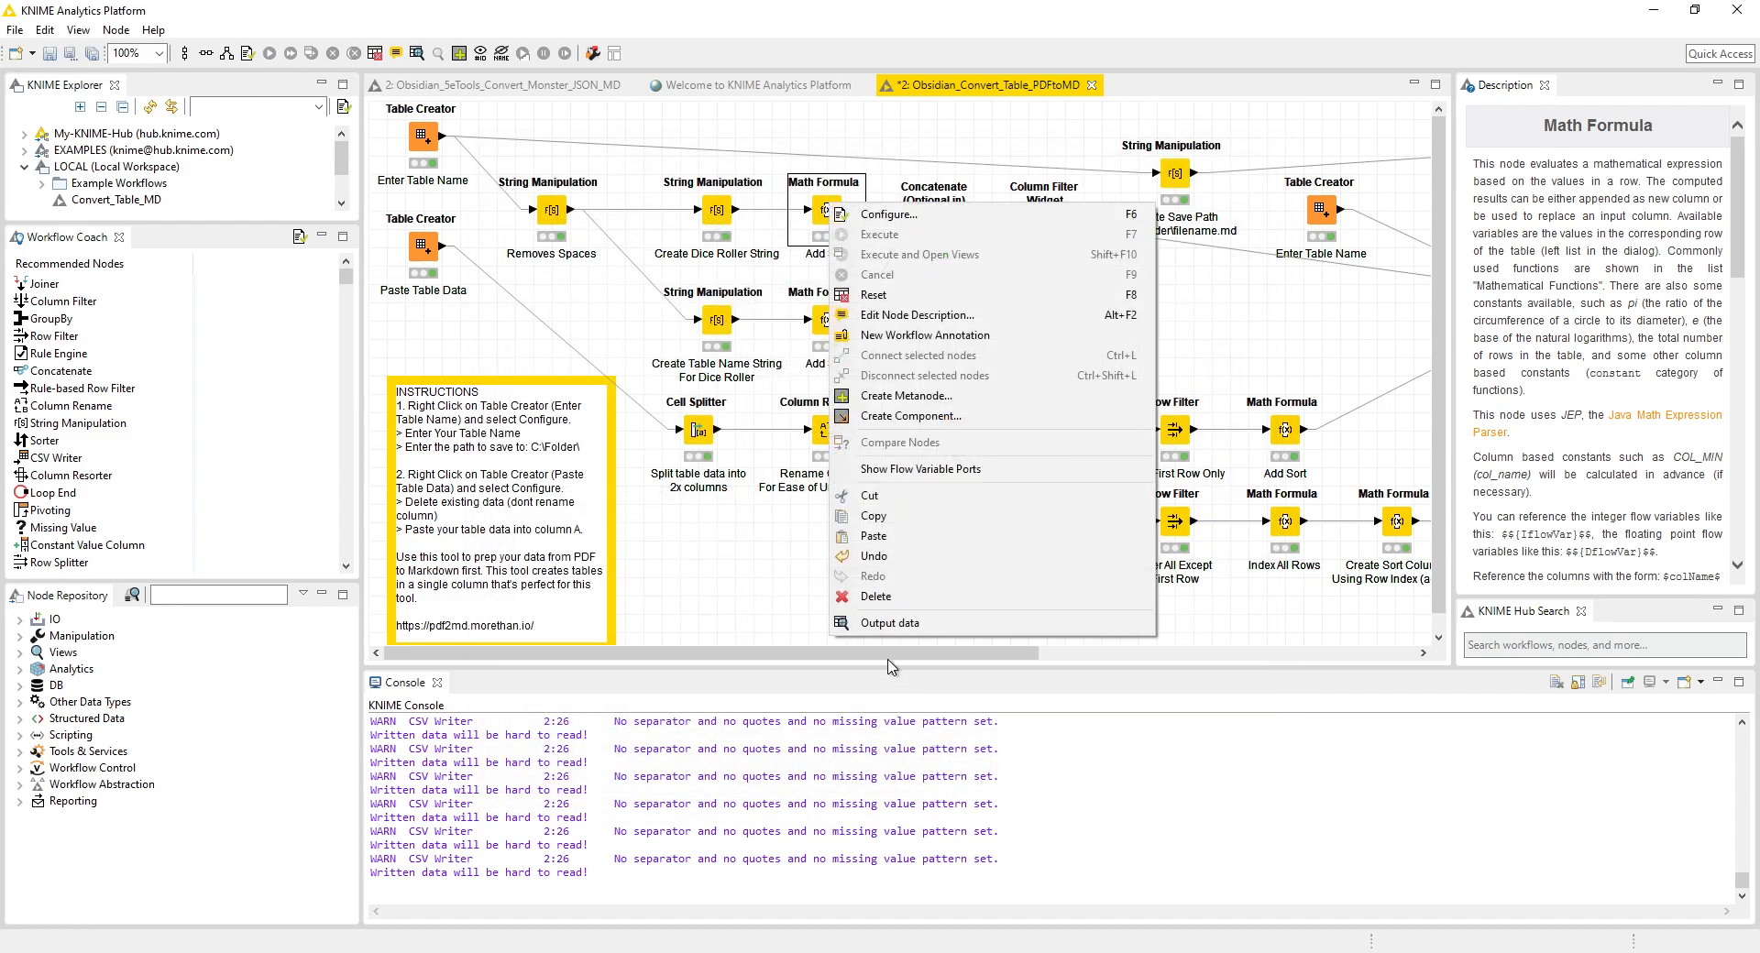
{"action": "left_click", "coordinate": [894, 625]}
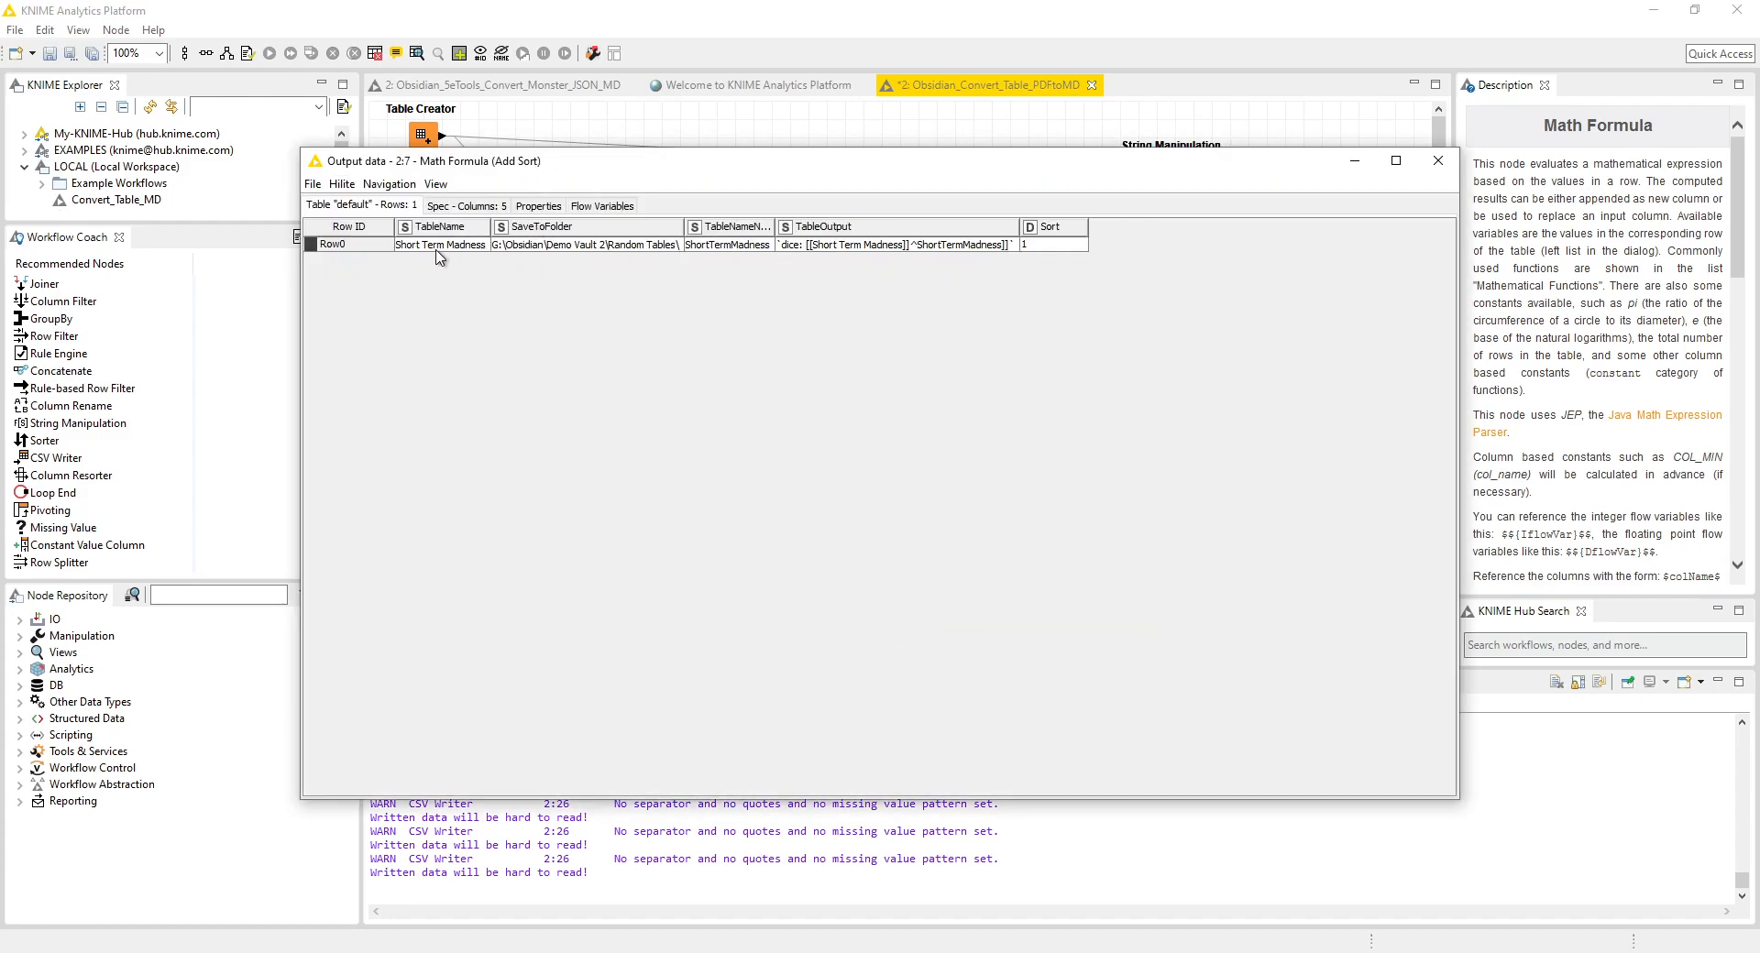
{"action": "left_click", "coordinate": [819, 246]}
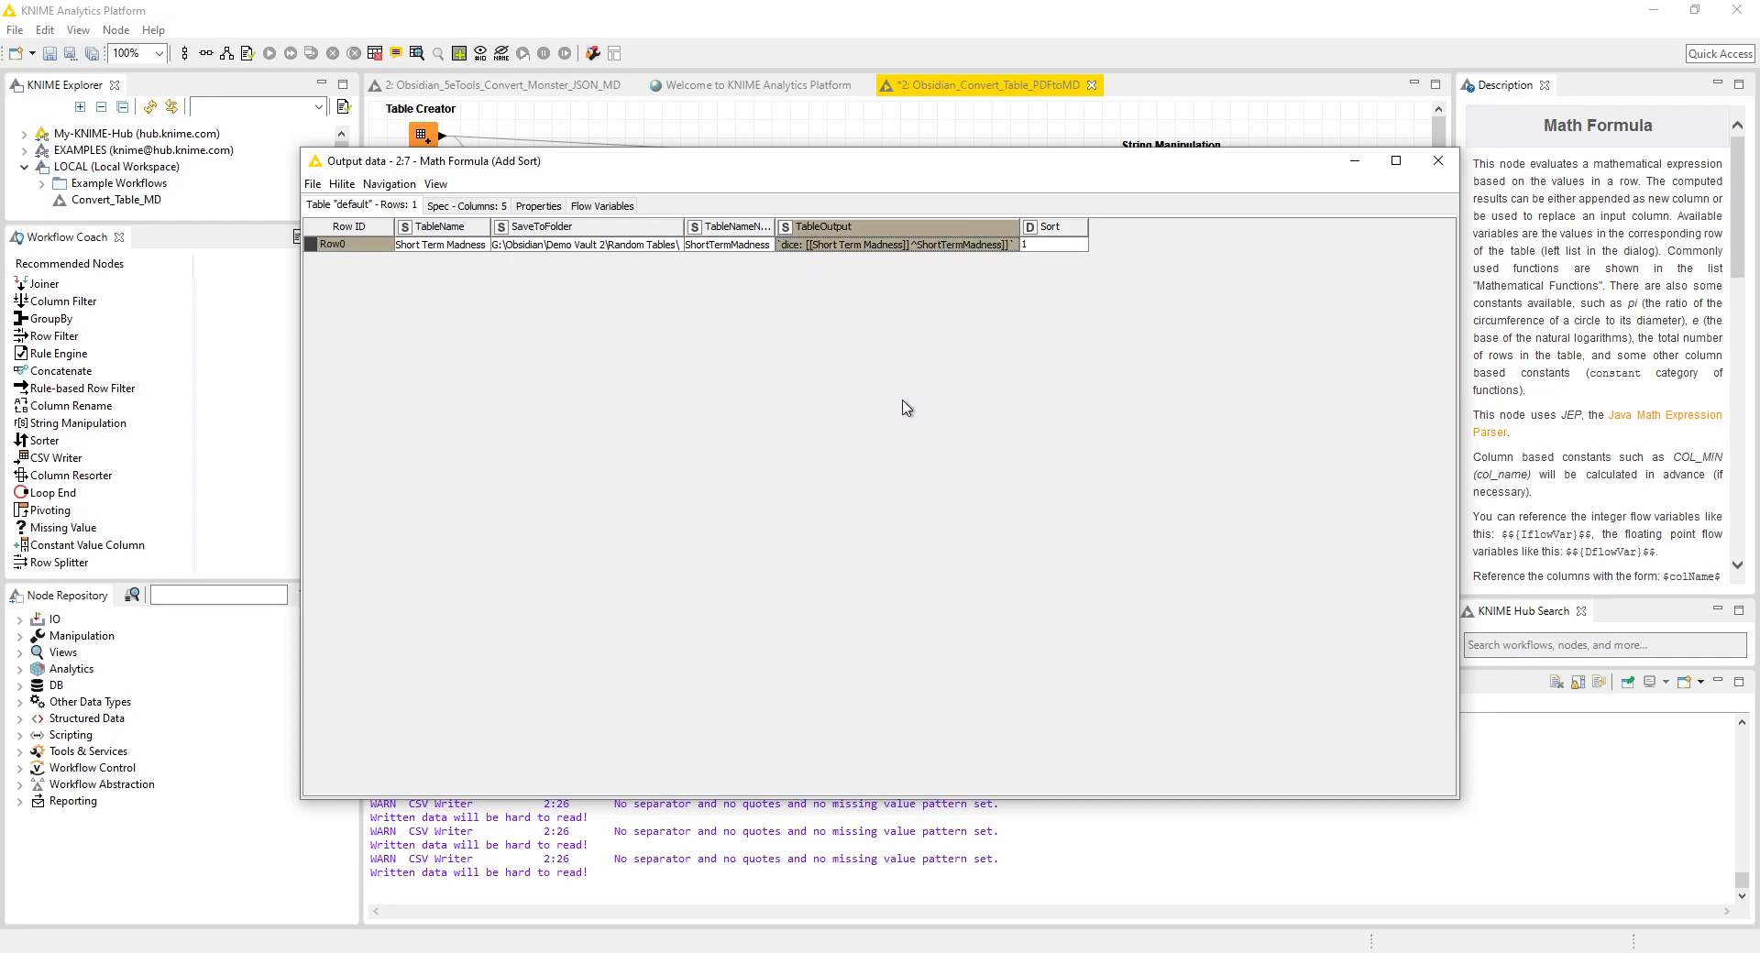
{"action": "right_click", "coordinate": [1054, 226]}
{"action": "left_click", "coordinate": [1050, 449]}
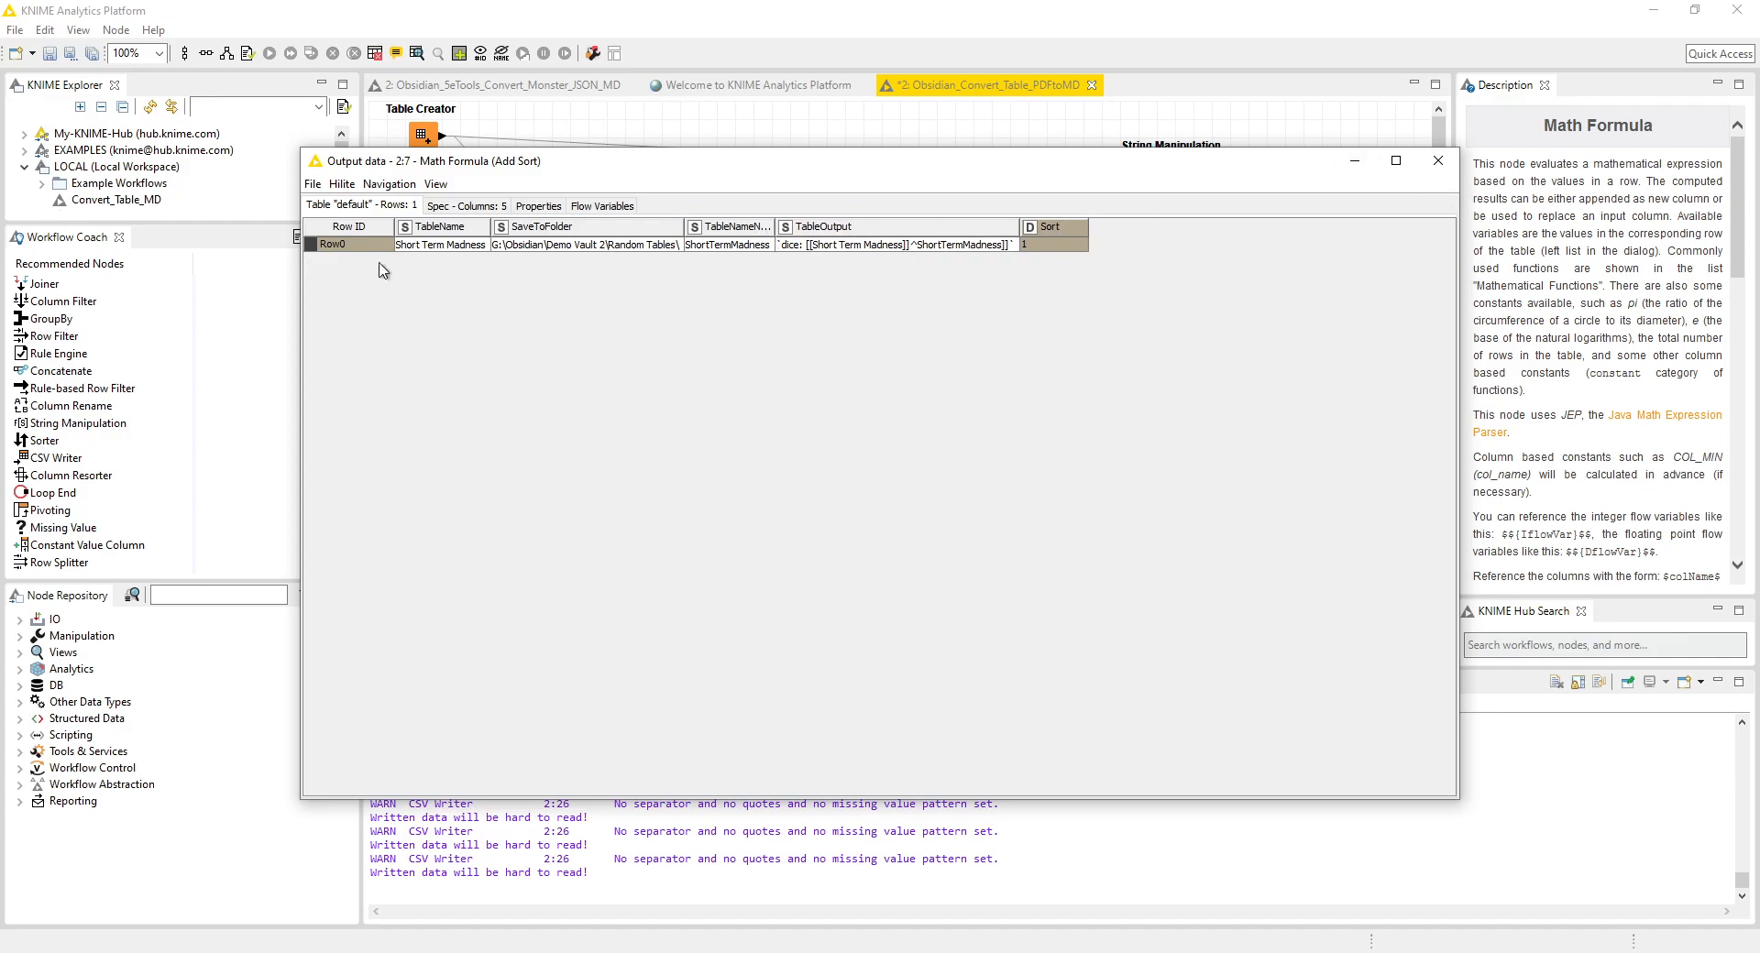
{"action": "left_click", "coordinate": [1437, 160]}
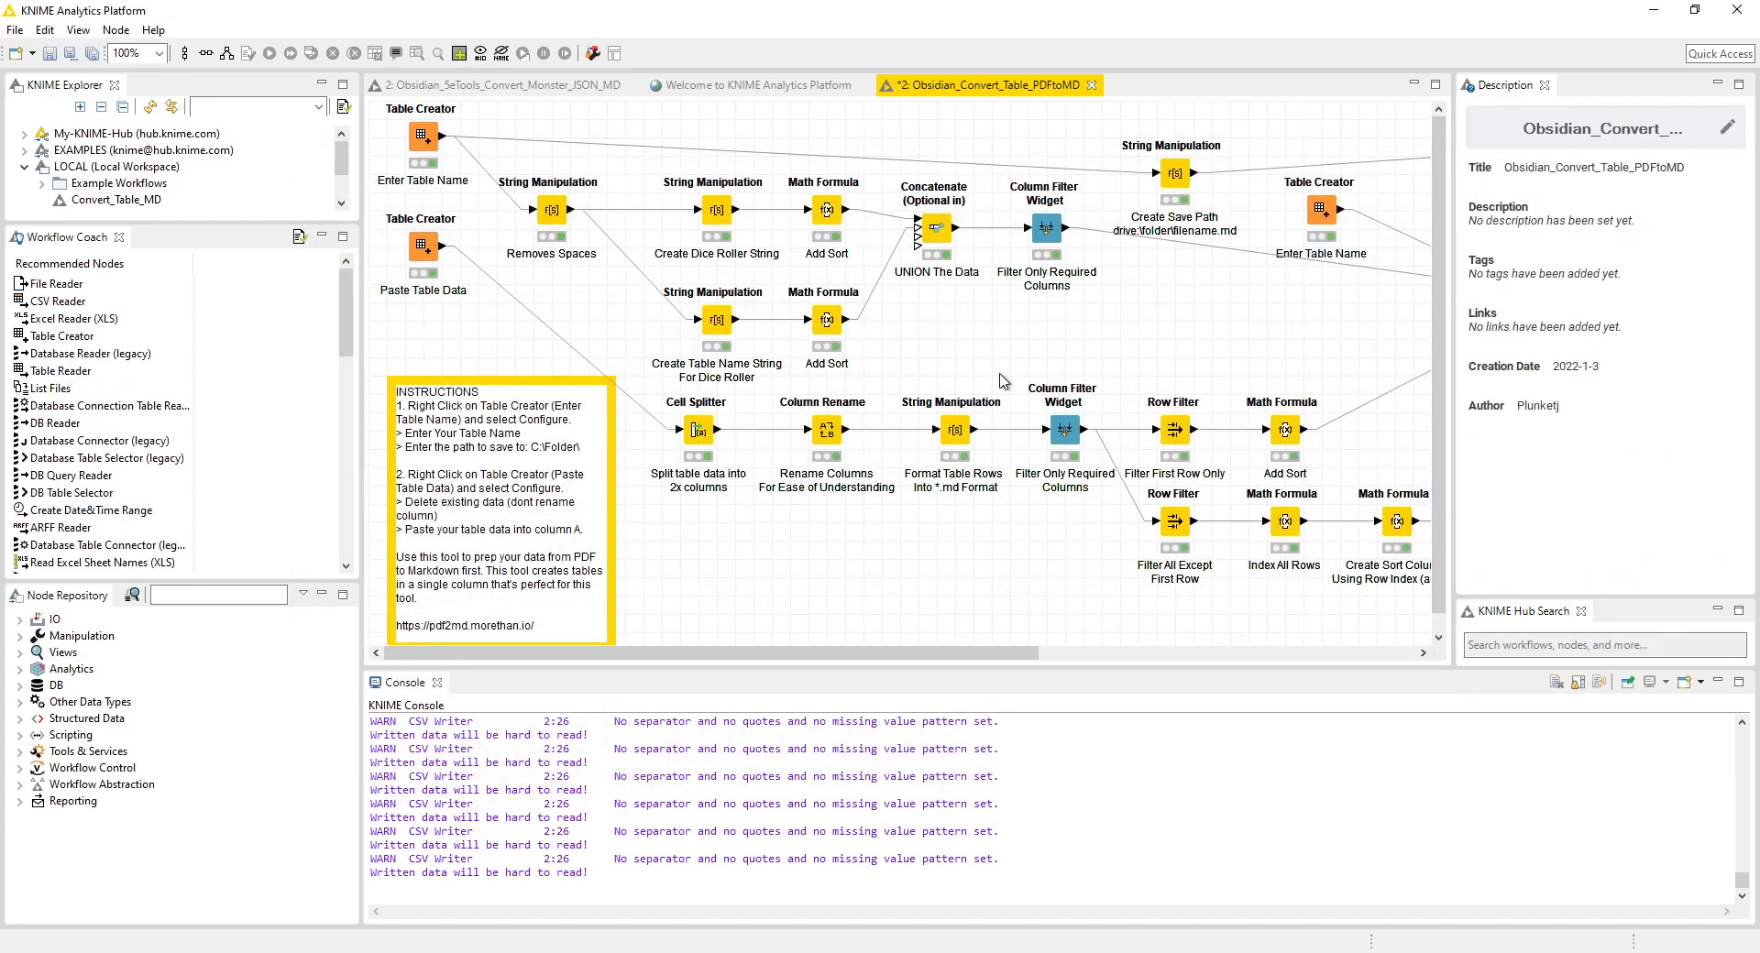
- Examine the join expression and appended column name of the Create Table Name String node, and cancel its configuration
{"action": "left_click", "coordinate": [717, 328]}
{"action": "right_click", "coordinate": [717, 329]}
{"action": "left_click", "coordinate": [785, 339]}
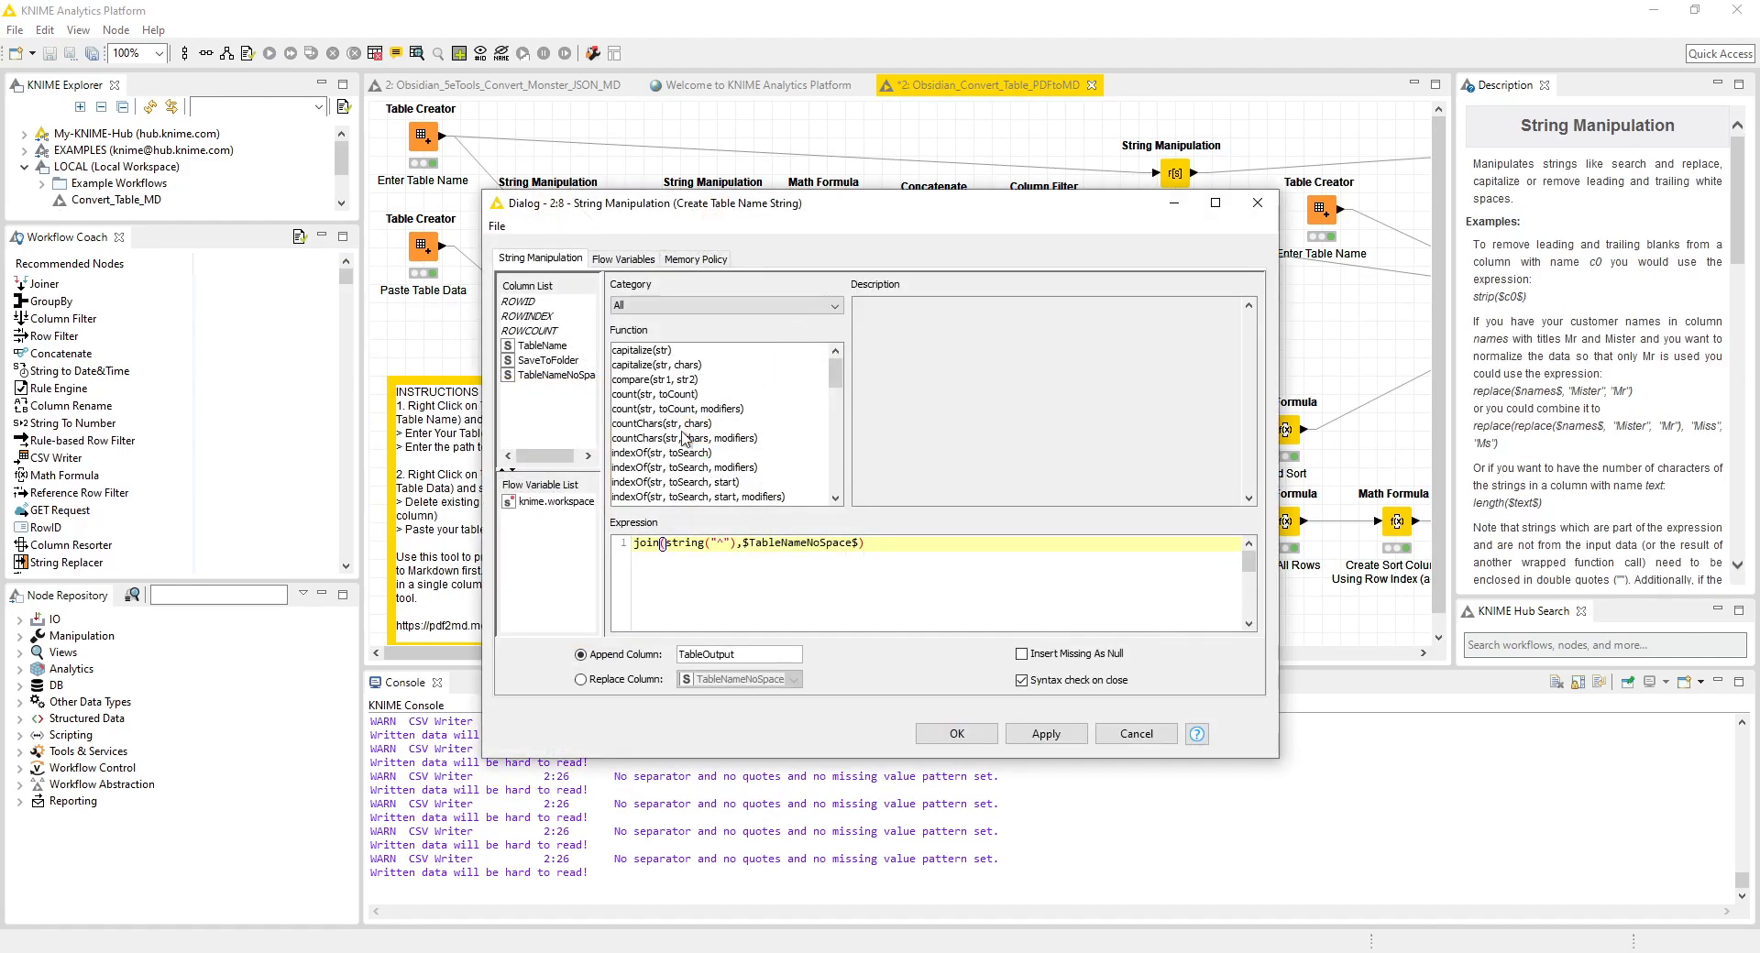
{"action": "left_click_drag", "start_coordinate": [888, 542], "coordinate": [607, 541]}
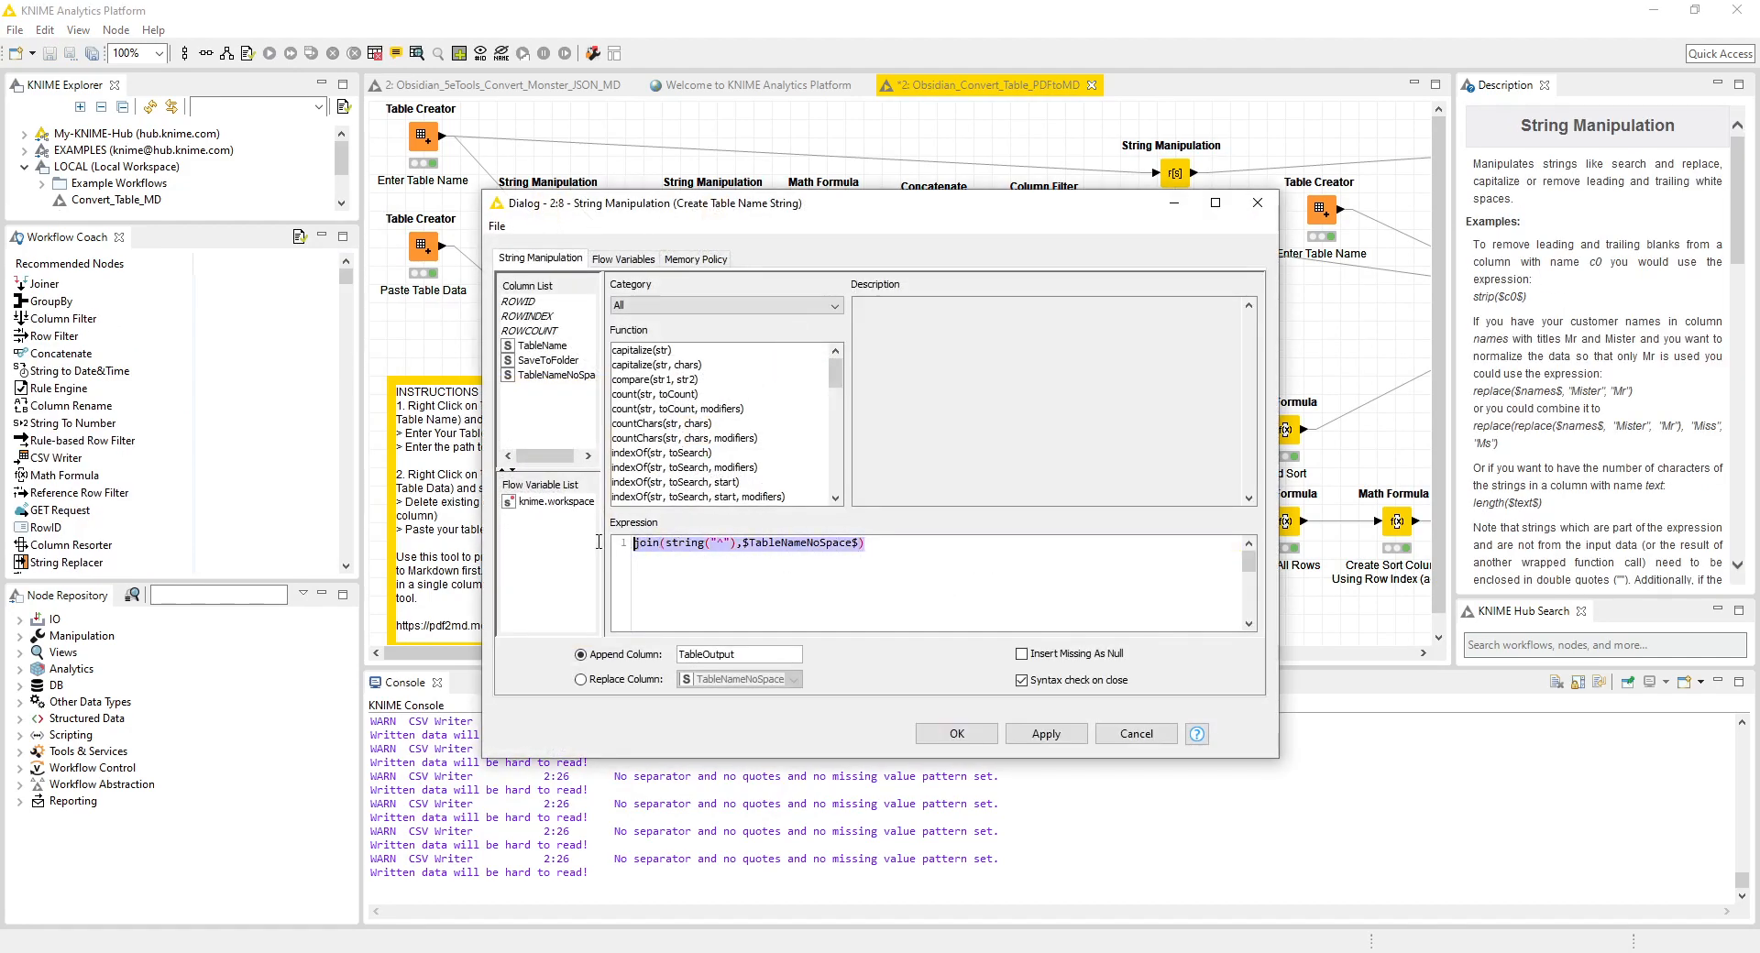
{"action": "double_click", "coordinate": [735, 654]}
{"action": "left_click", "coordinate": [724, 541]}
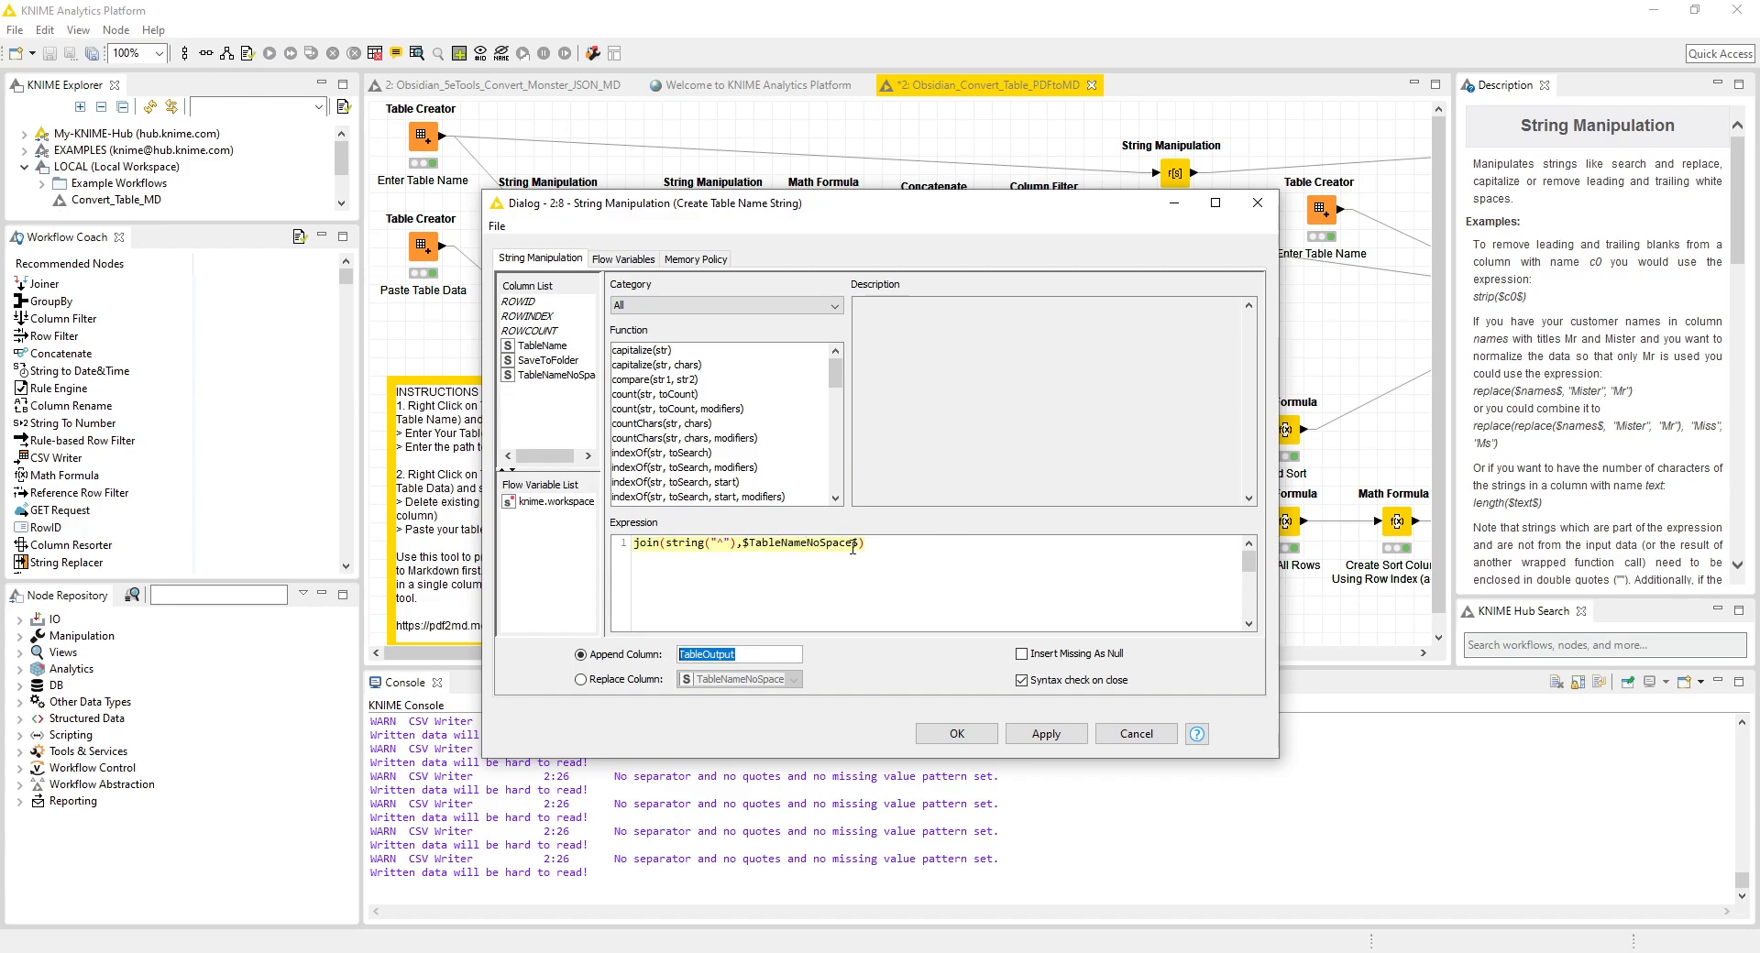
{"action": "left_click", "coordinate": [1129, 733]}
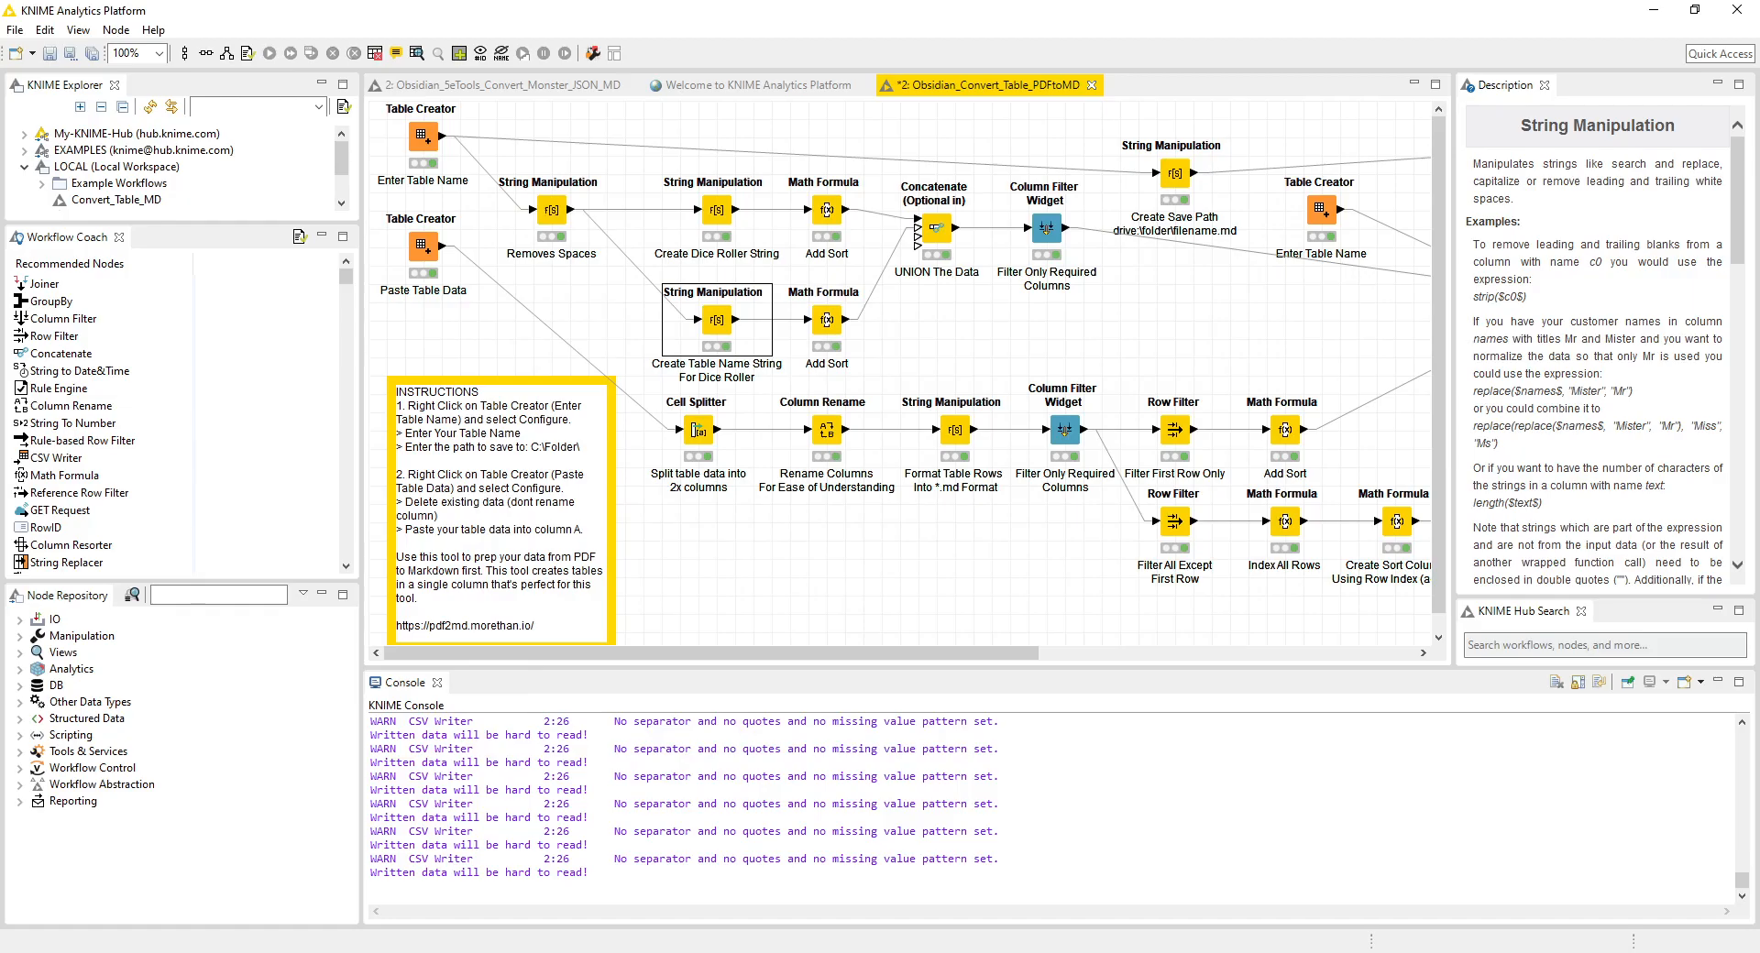
- Switch to Obsidian and examine the block ID line beneath the Short Term Madness table
{"action": "mouse_move", "coordinate": [505, 919]}
{"action": "left_click", "coordinate": [586, 893]}
{"action": "left_click_drag", "start_coordinate": [481, 268], "coordinate": [331, 273]}
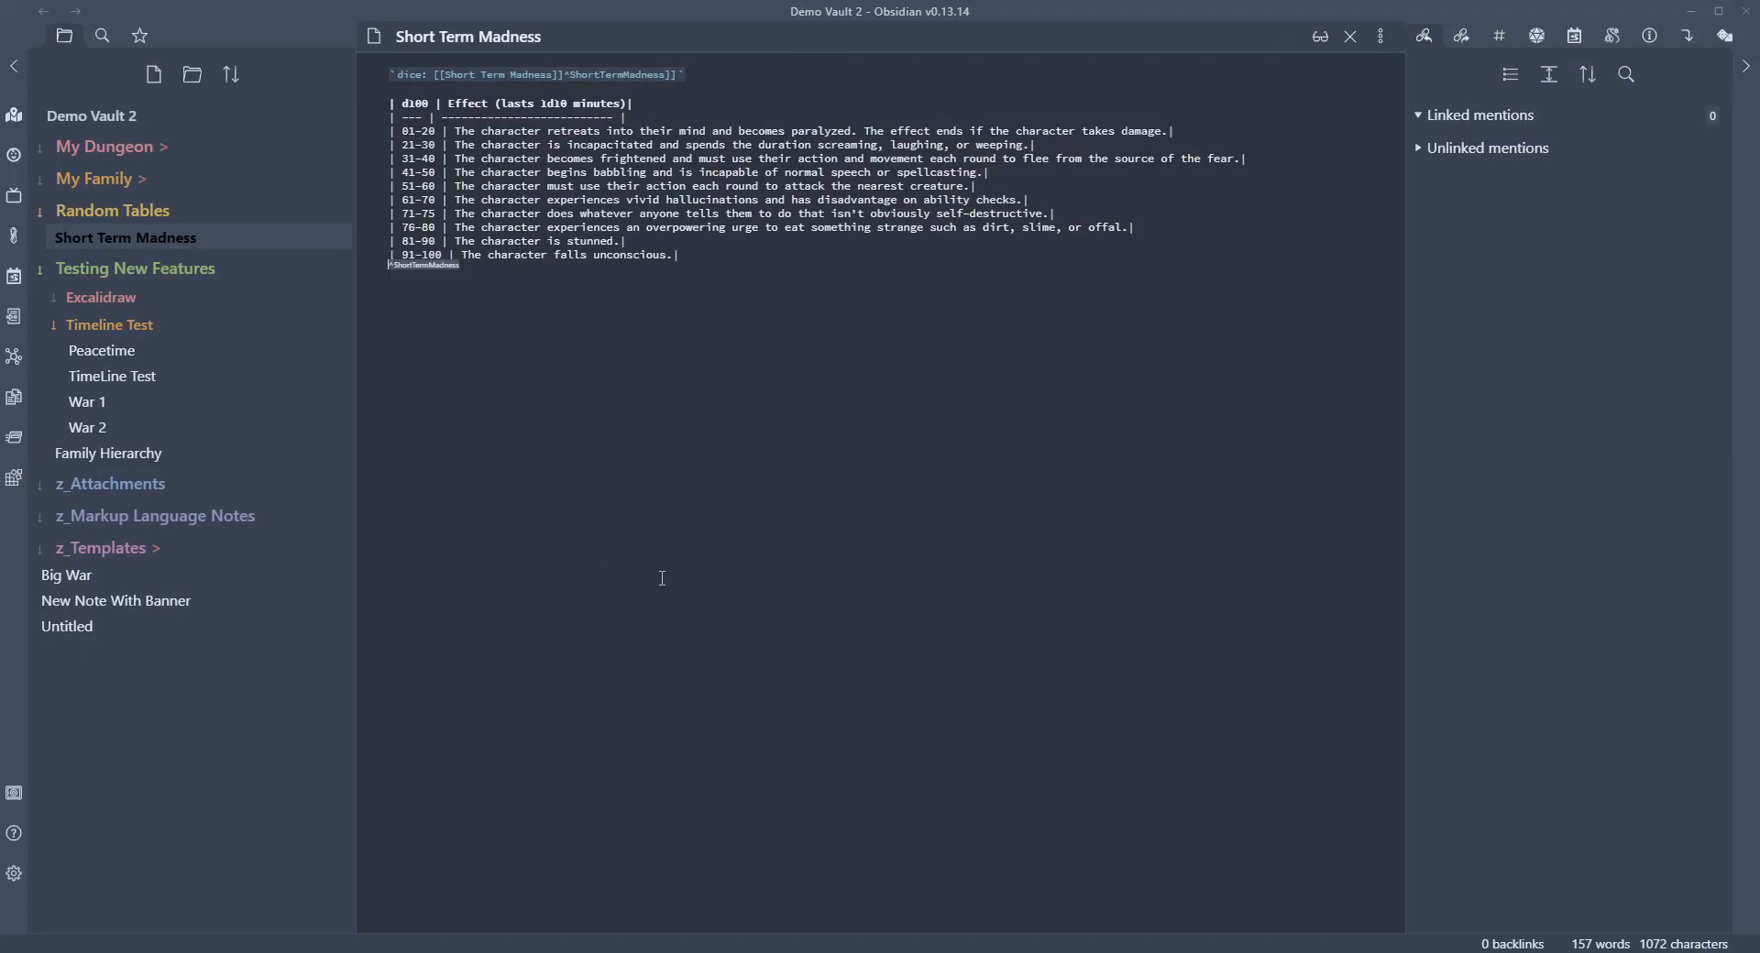
{"action": "left_click", "coordinate": [1690, 11]}
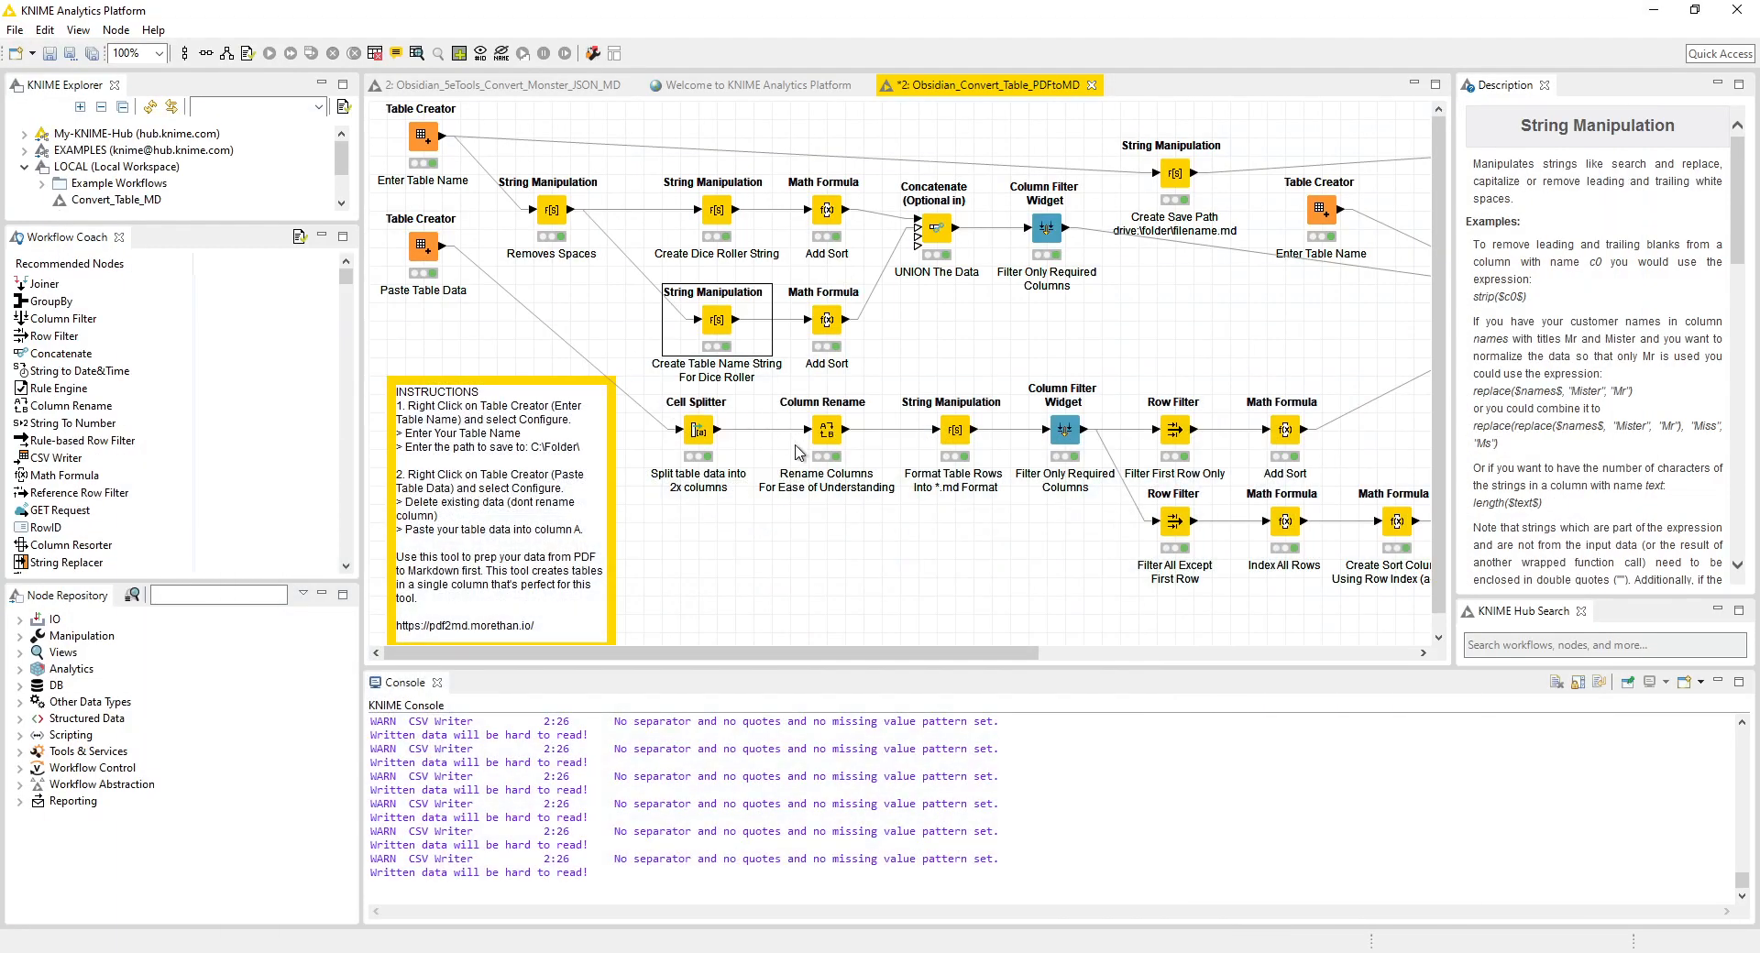
- In KNIME, examine the sort expression of the Add Sort node following Create Table Name String, and close its configuration
{"action": "right_click", "coordinate": [840, 305]}
{"action": "left_click", "coordinate": [871, 314]}
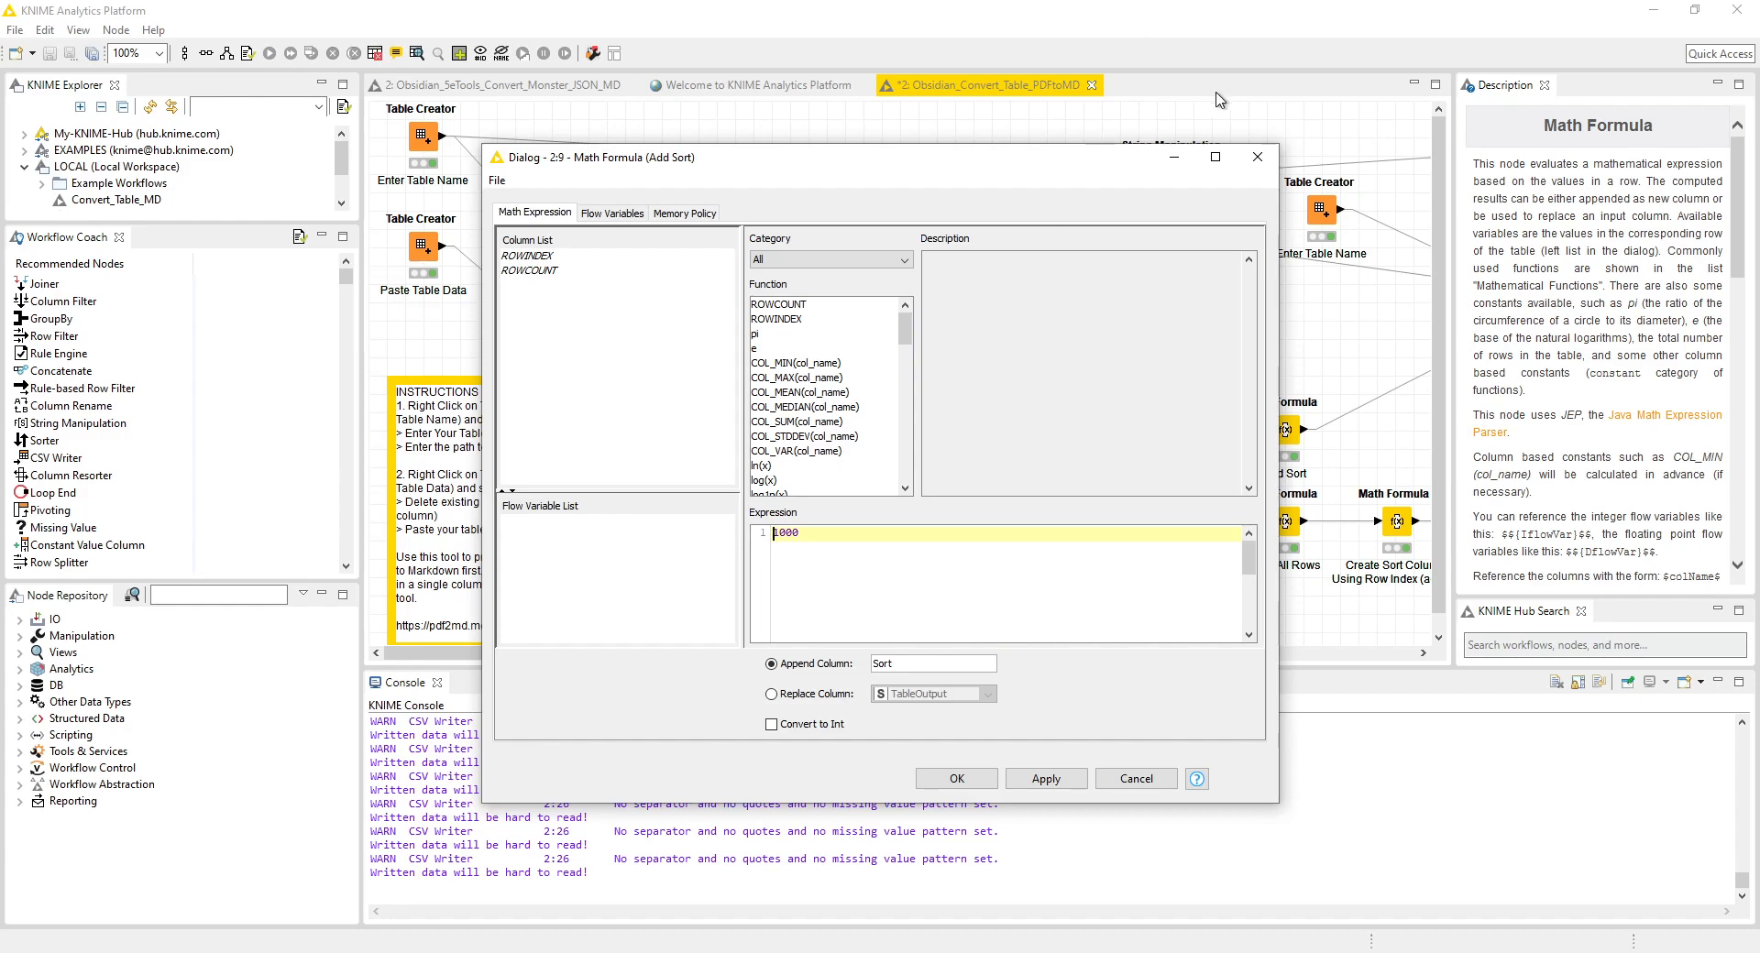
{"action": "left_click", "coordinate": [1257, 156]}
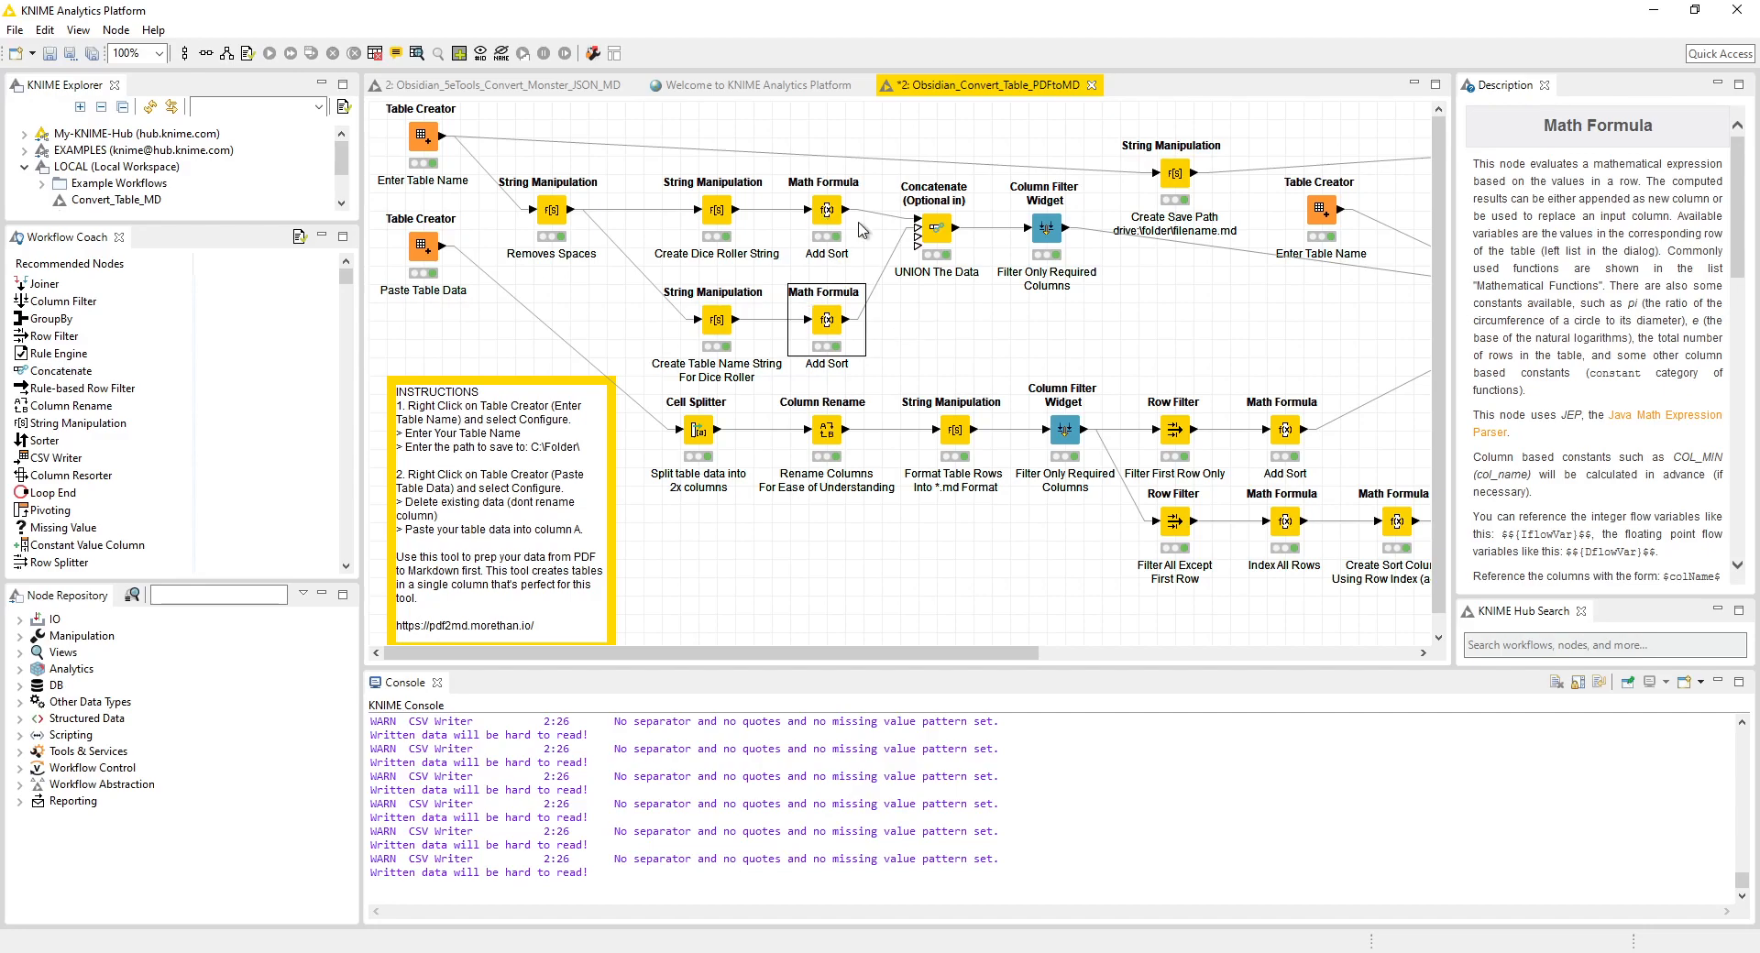
- Compare the TableOutput and Sort columns in the output data of the two Add Sort nodes feeding UNION The Data
{"action": "right_click", "coordinate": [823, 216]}
{"action": "left_click", "coordinate": [920, 636]}
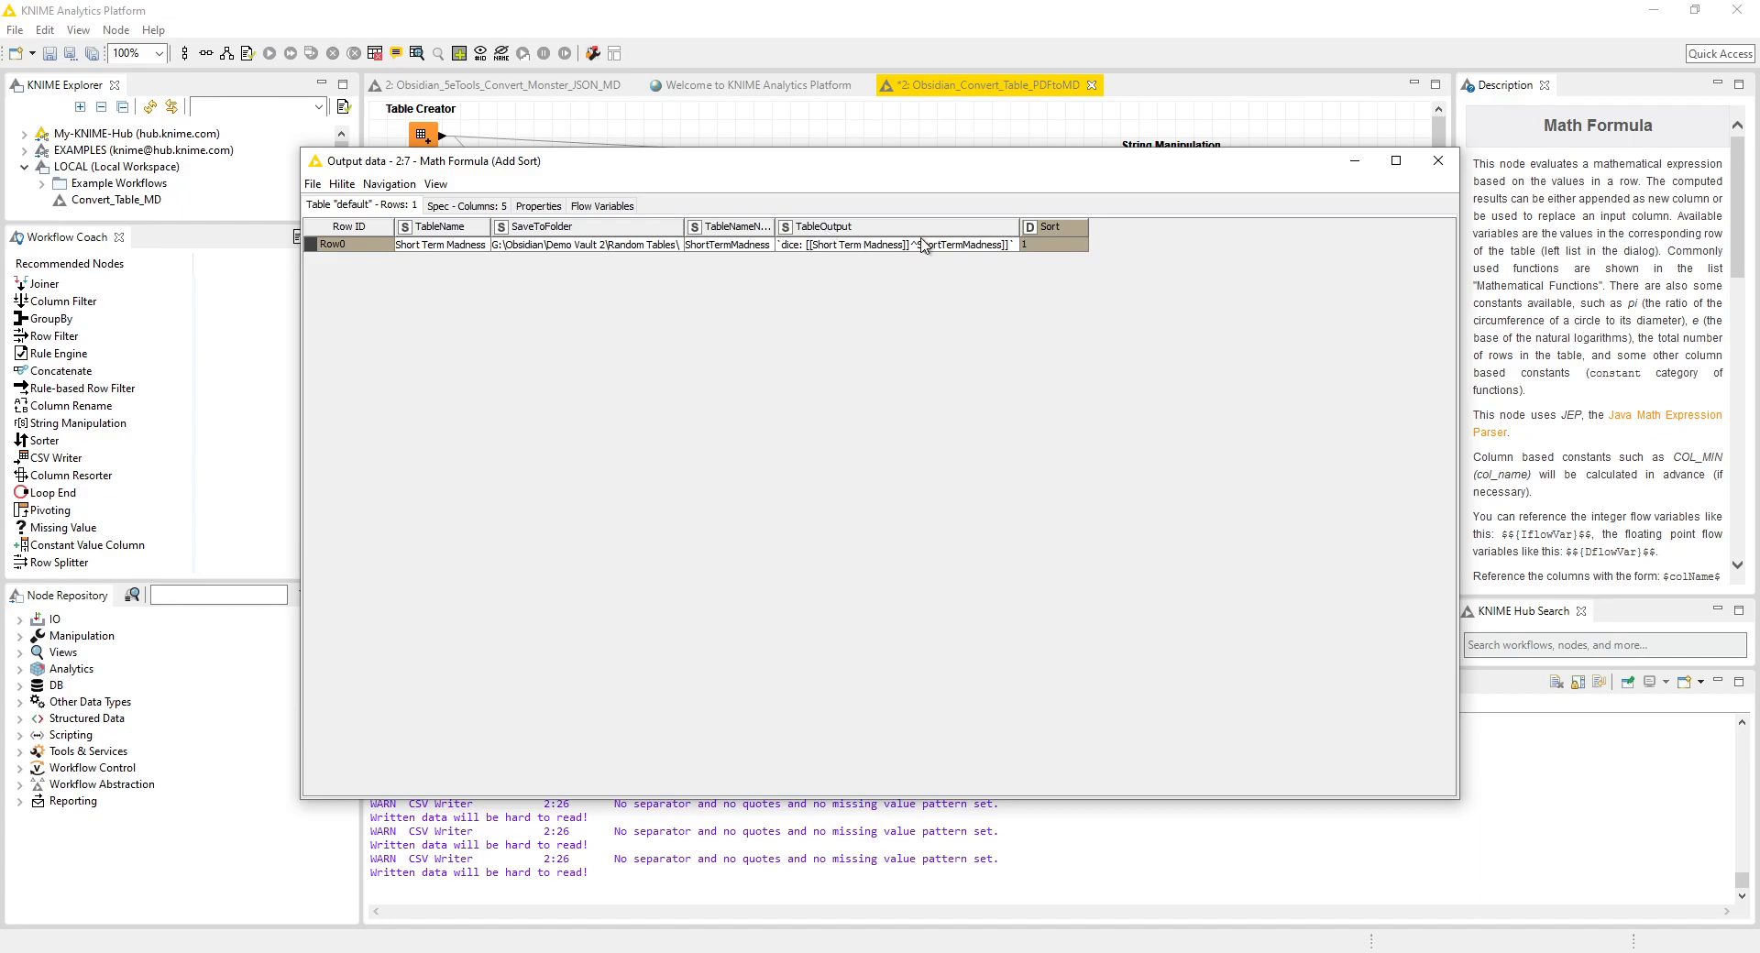
{"action": "left_click", "coordinate": [1438, 160]}
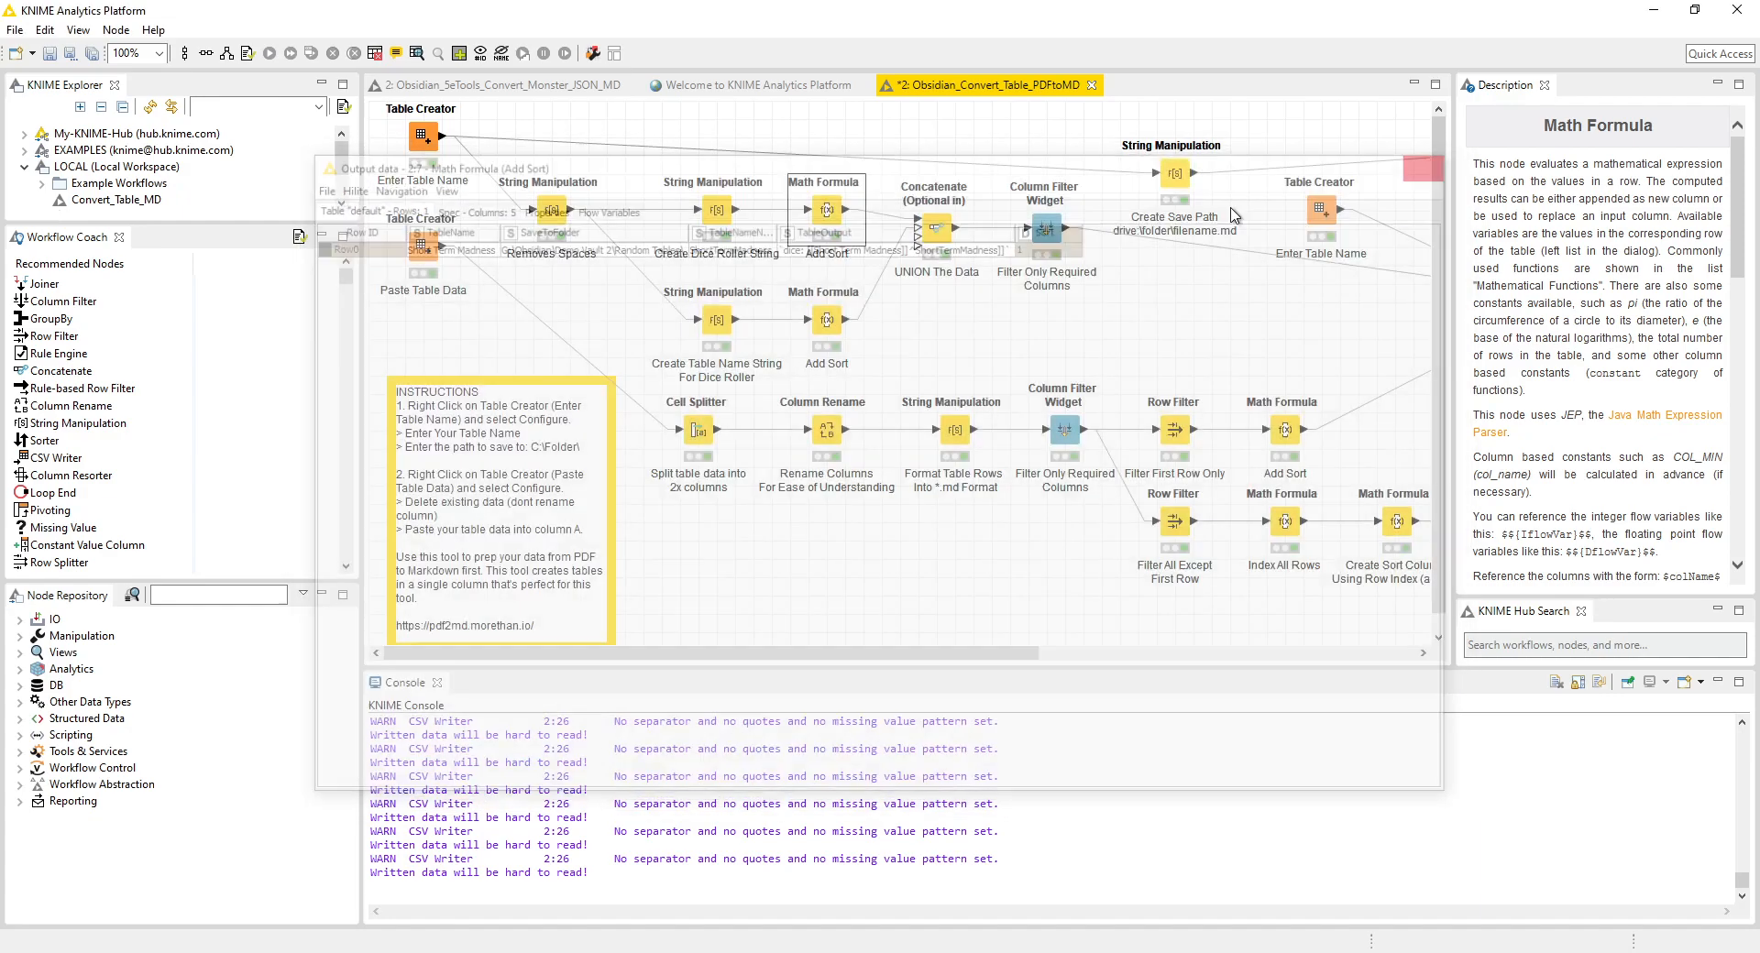
{"action": "right_click", "coordinate": [821, 325]}
{"action": "left_click", "coordinate": [873, 745]}
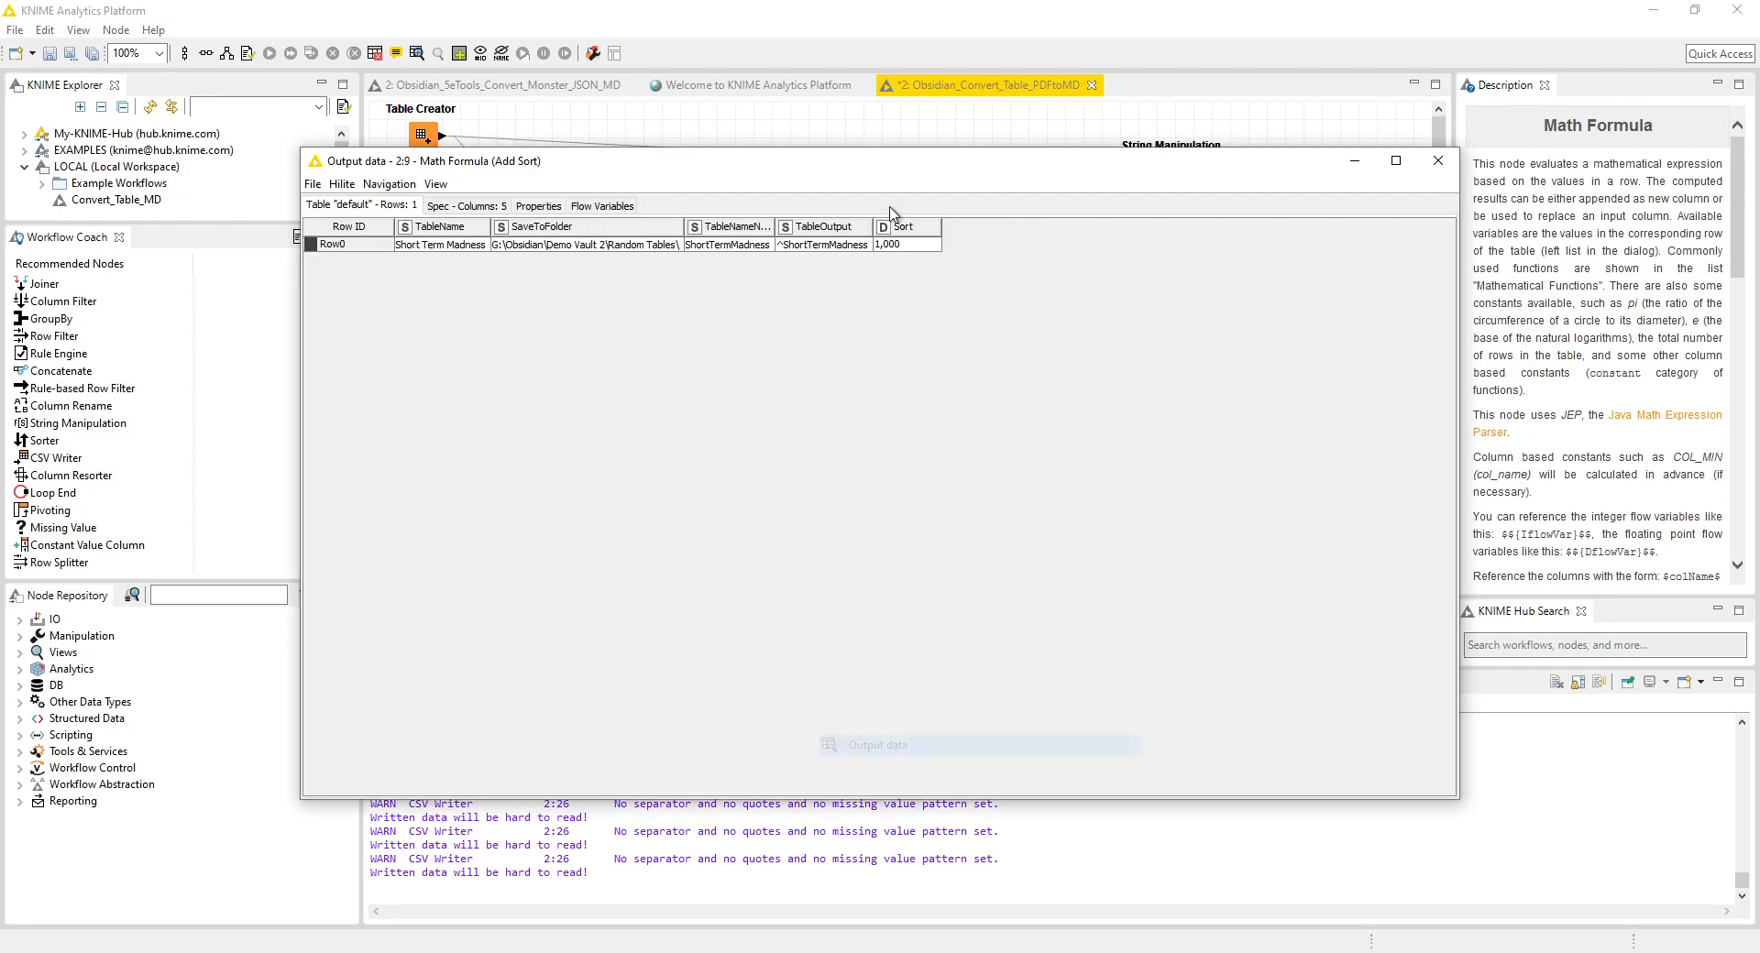
{"action": "left_click", "coordinate": [1438, 161]}
- Examine the Sort values in the concatenated table of the UNION The Data node and close the table
{"action": "left_click", "coordinate": [948, 240]}
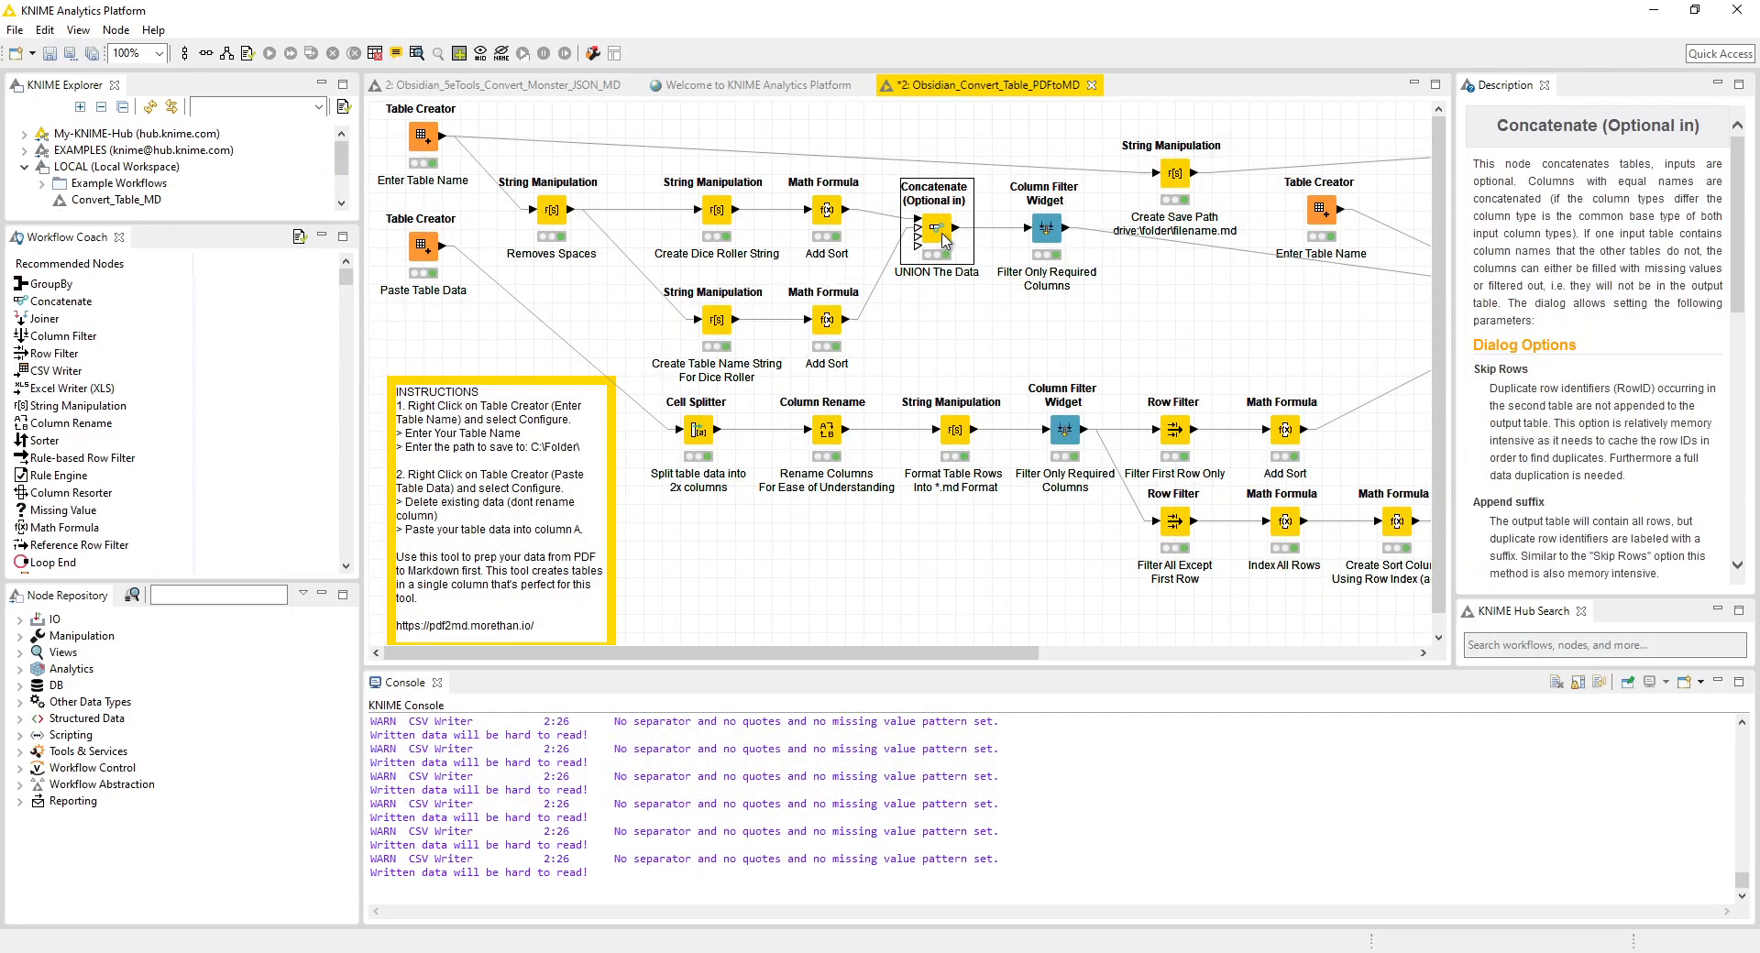
{"action": "right_click", "coordinate": [948, 240]}
{"action": "left_click", "coordinate": [1013, 658]}
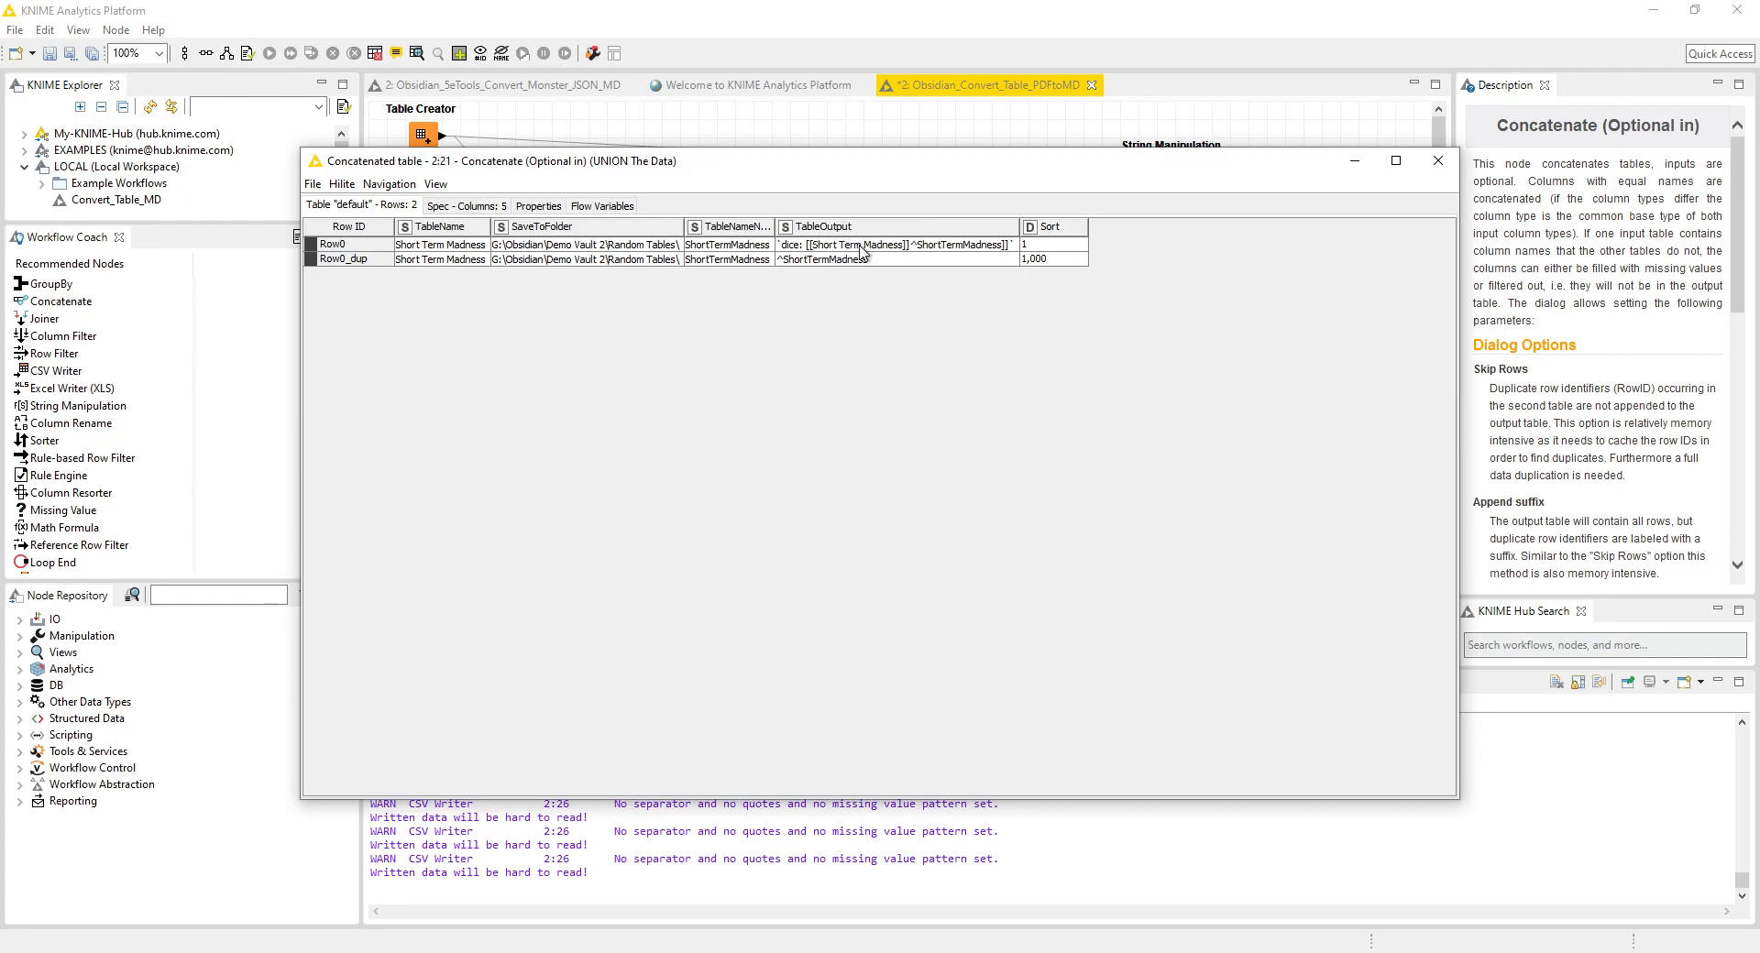
{"action": "left_click", "coordinate": [1058, 261]}
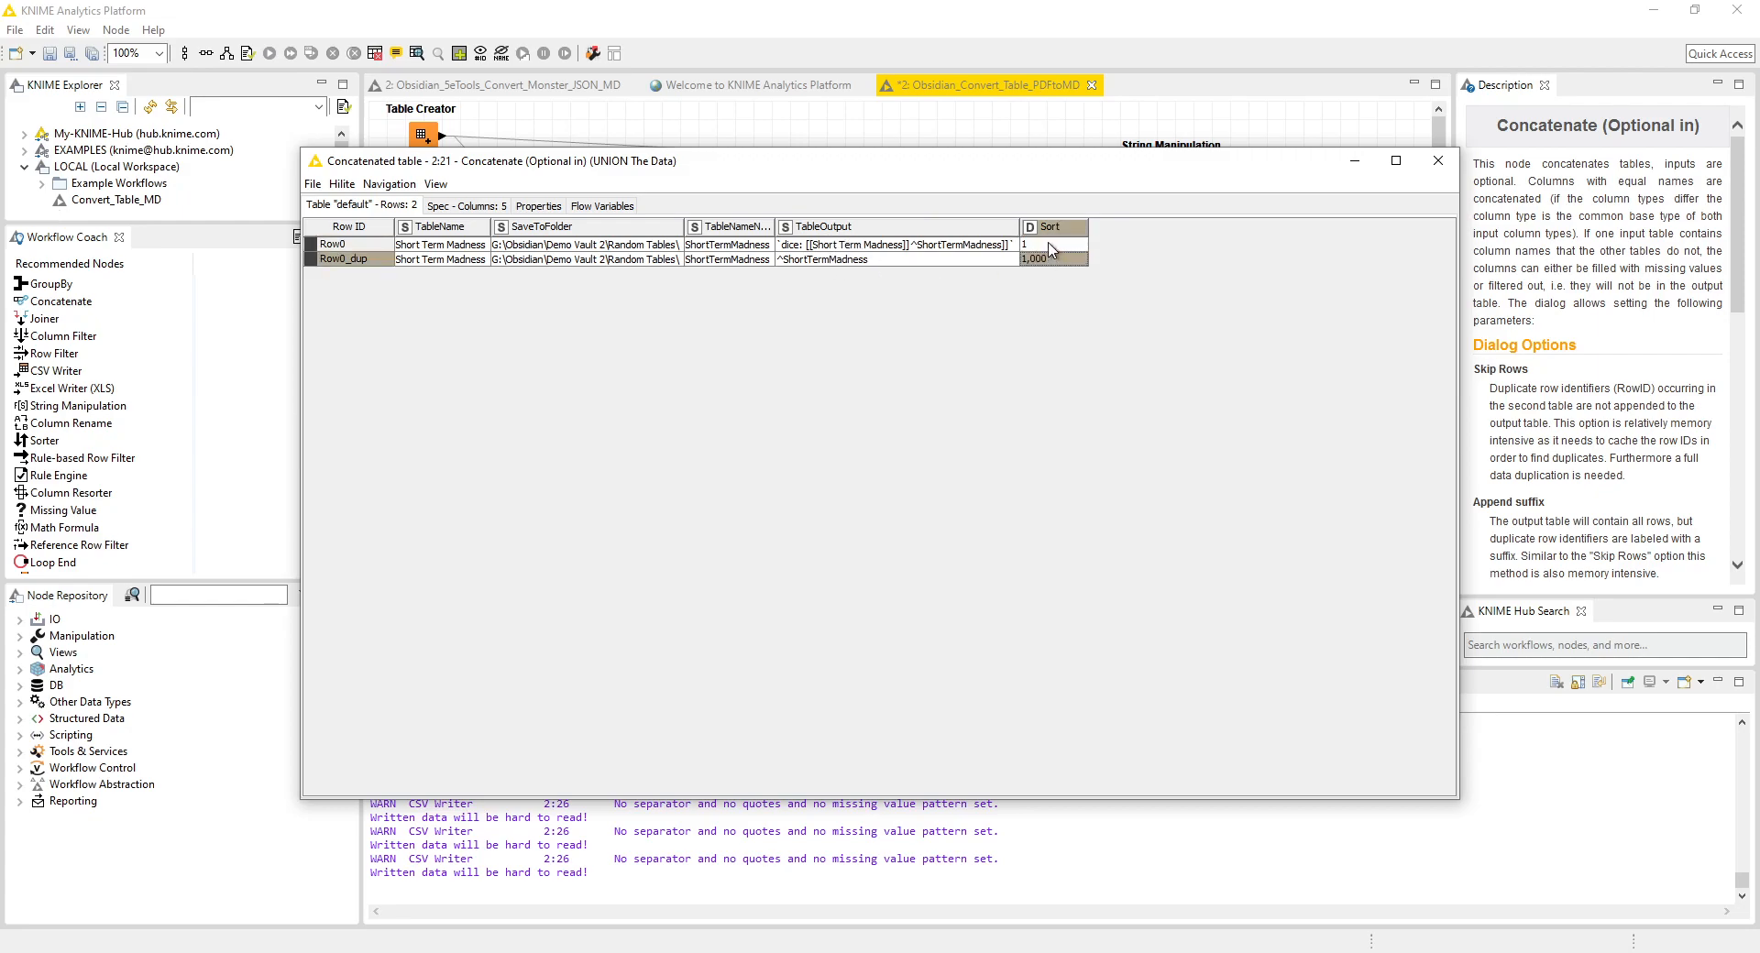
{"action": "left_click", "coordinate": [1437, 161]}
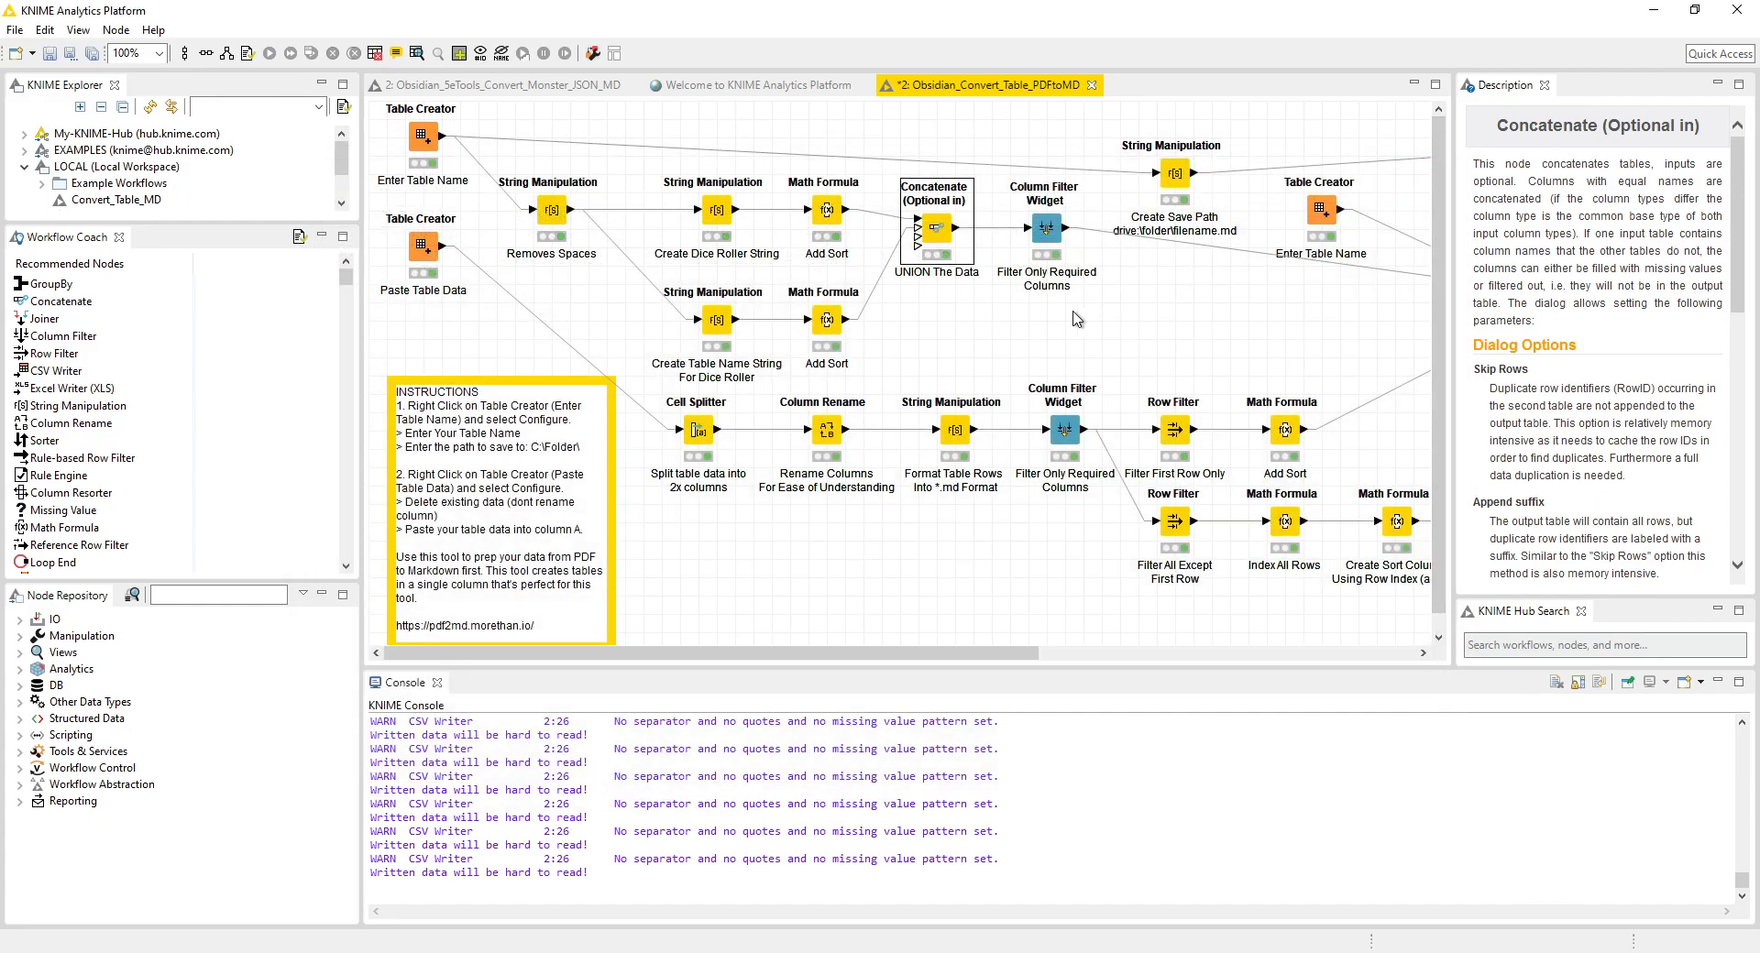
- Examine the included and excluded columns of the Filter Only Required Columns node after UNION The Data, and close its configuration
{"action": "right_click", "coordinate": [1037, 253]}
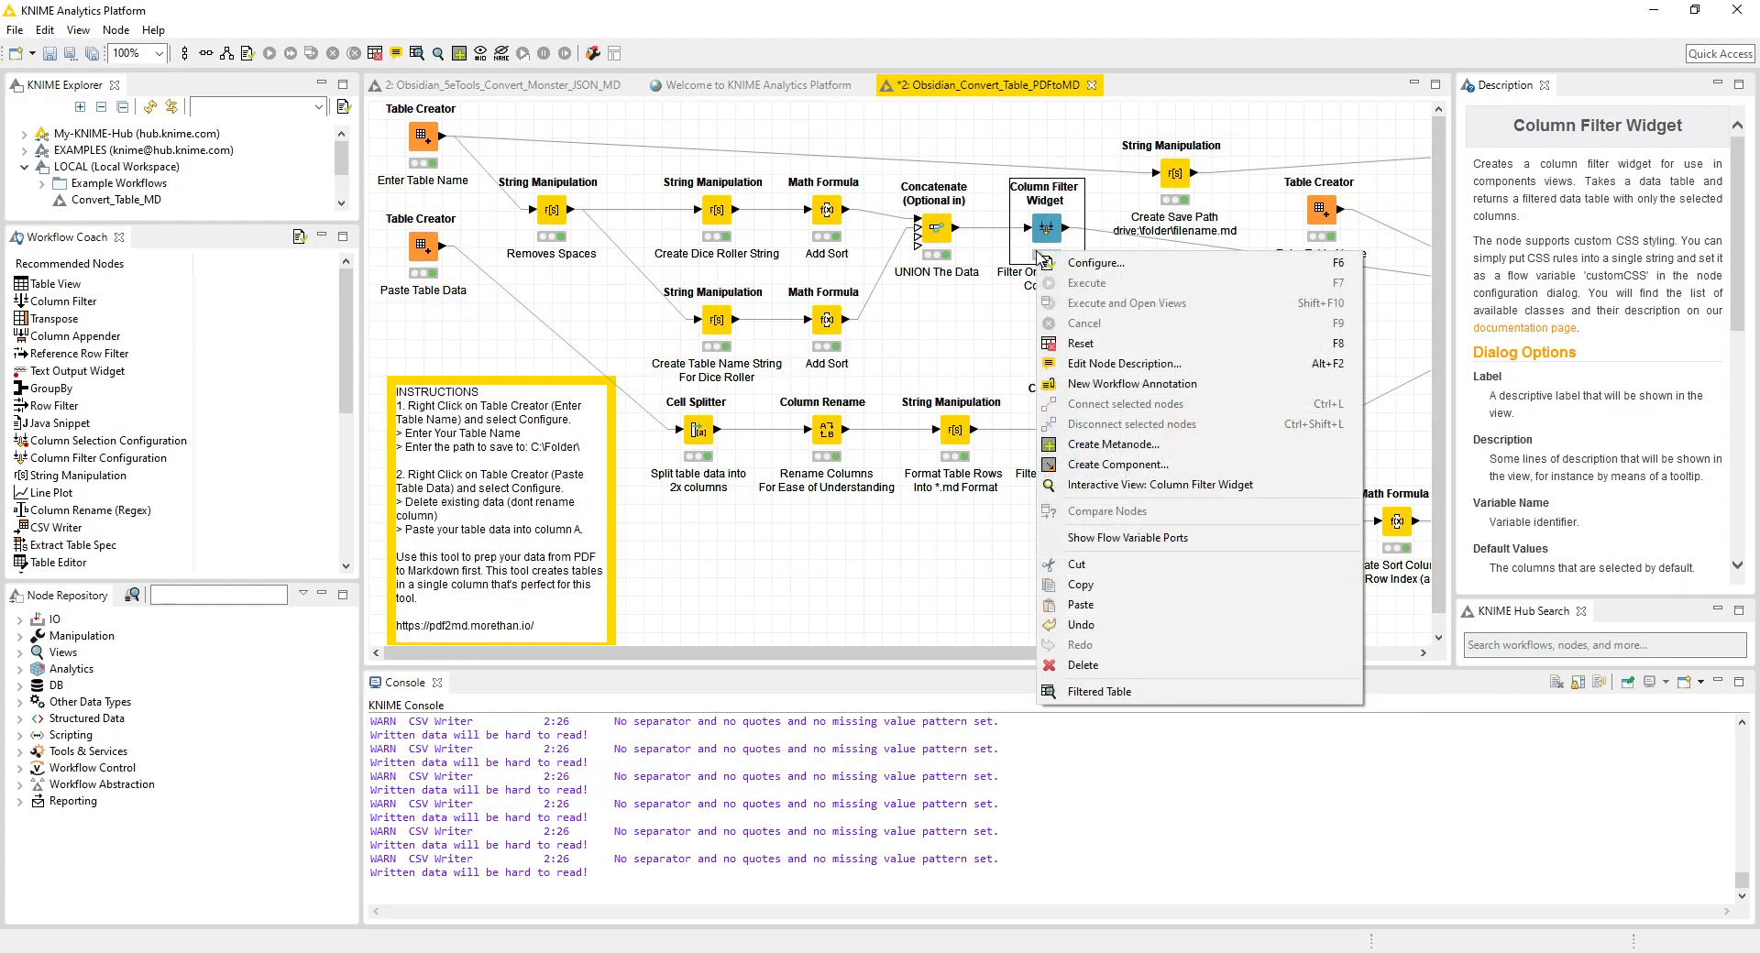
{"action": "left_click", "coordinate": [1088, 264]}
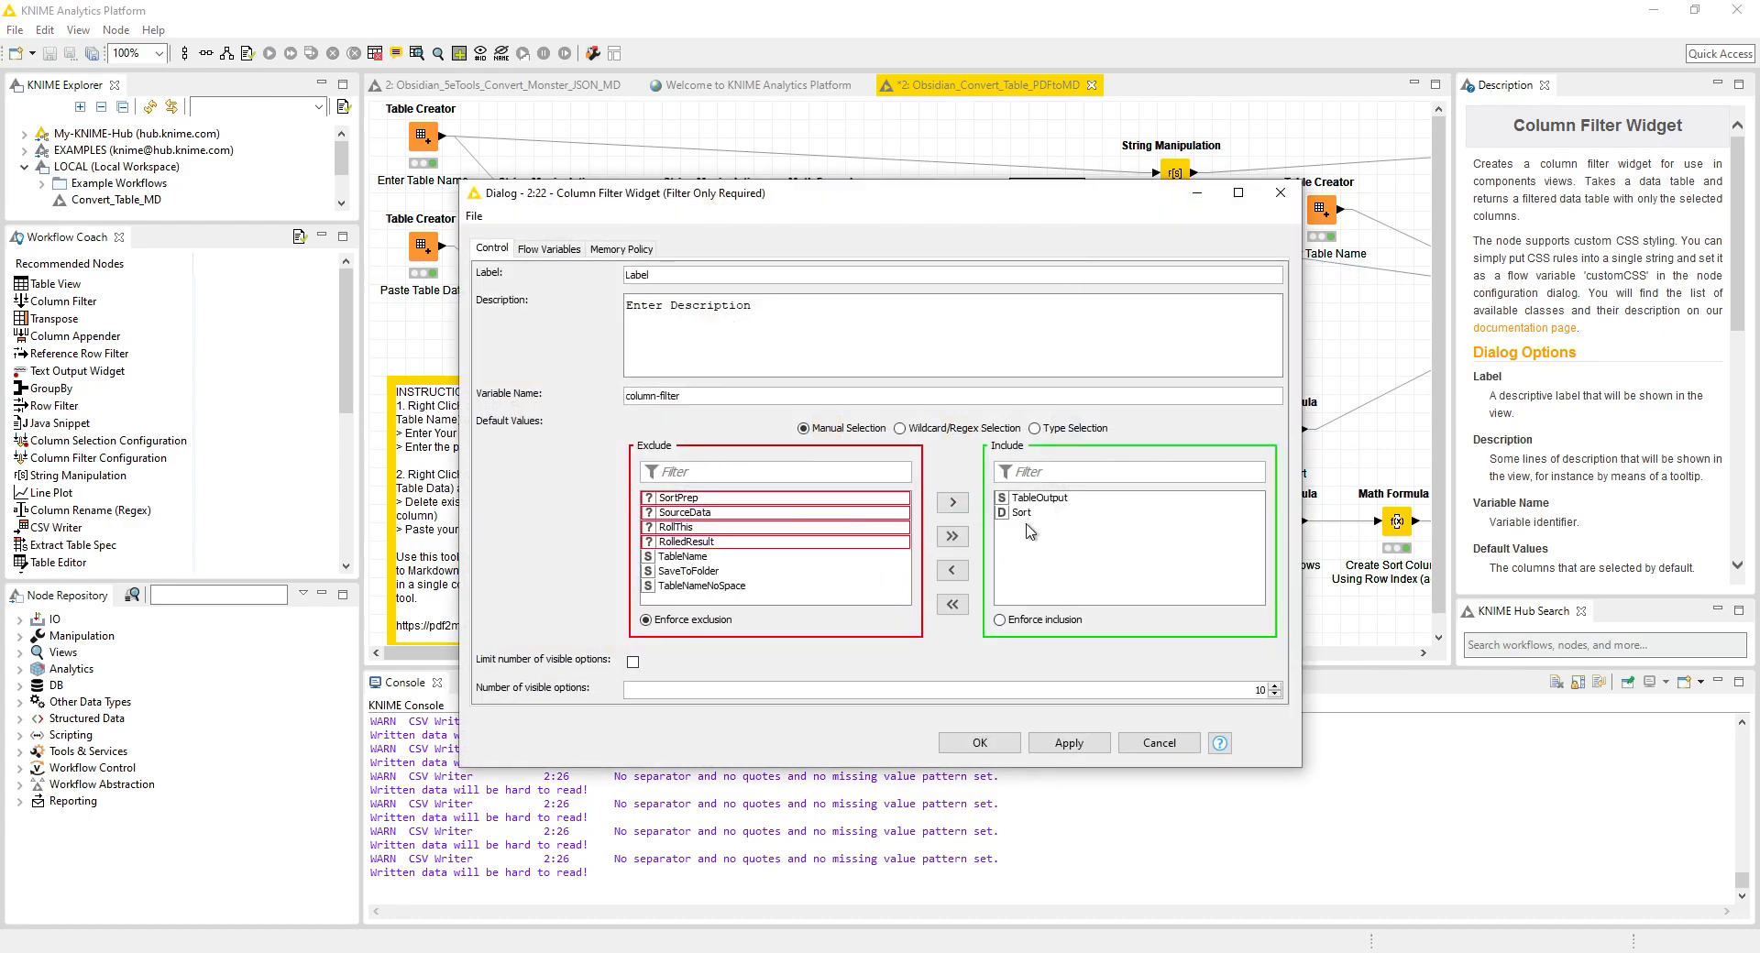
{"action": "left_click", "coordinate": [1280, 193]}
{"action": "left_click_drag", "start_coordinate": [939, 652], "coordinate": [1249, 652]}
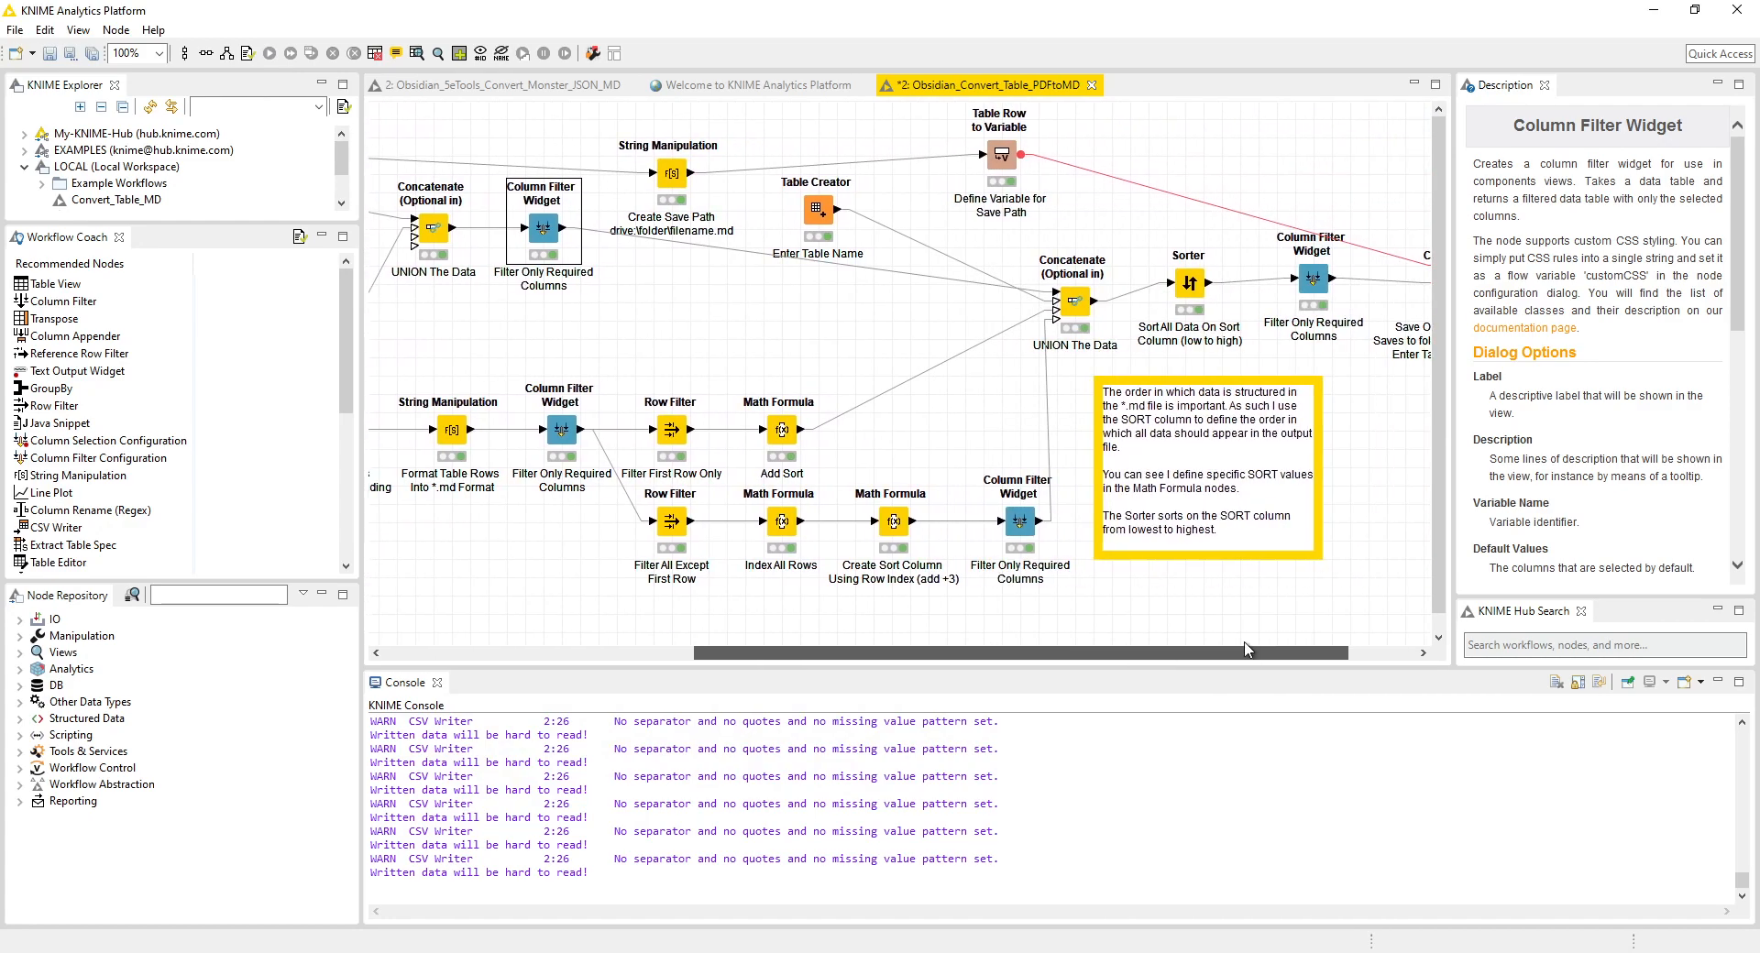
- Examine the delimiter, array size and column settings of the Cell Splitter node after Paste Table Data, and close its configuration
{"action": "left_click", "coordinate": [1070, 325]}
{"action": "left_click_drag", "start_coordinate": [1119, 652], "coordinate": [816, 654]}
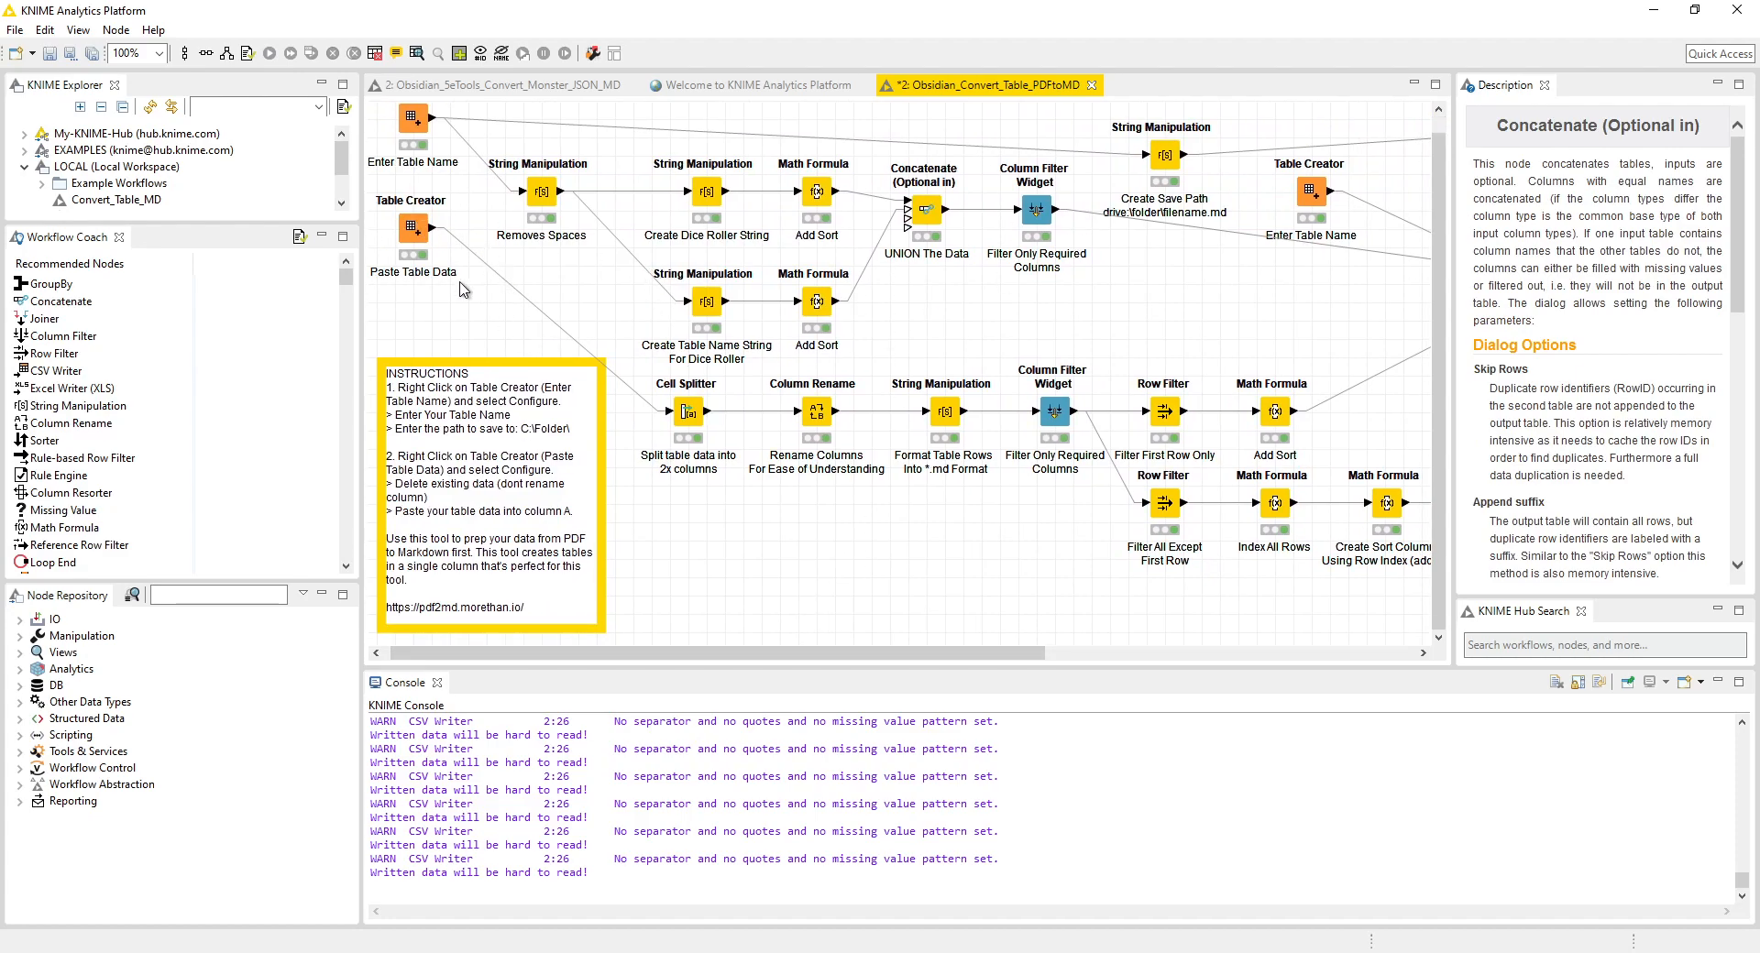
{"action": "right_click", "coordinate": [697, 419]}
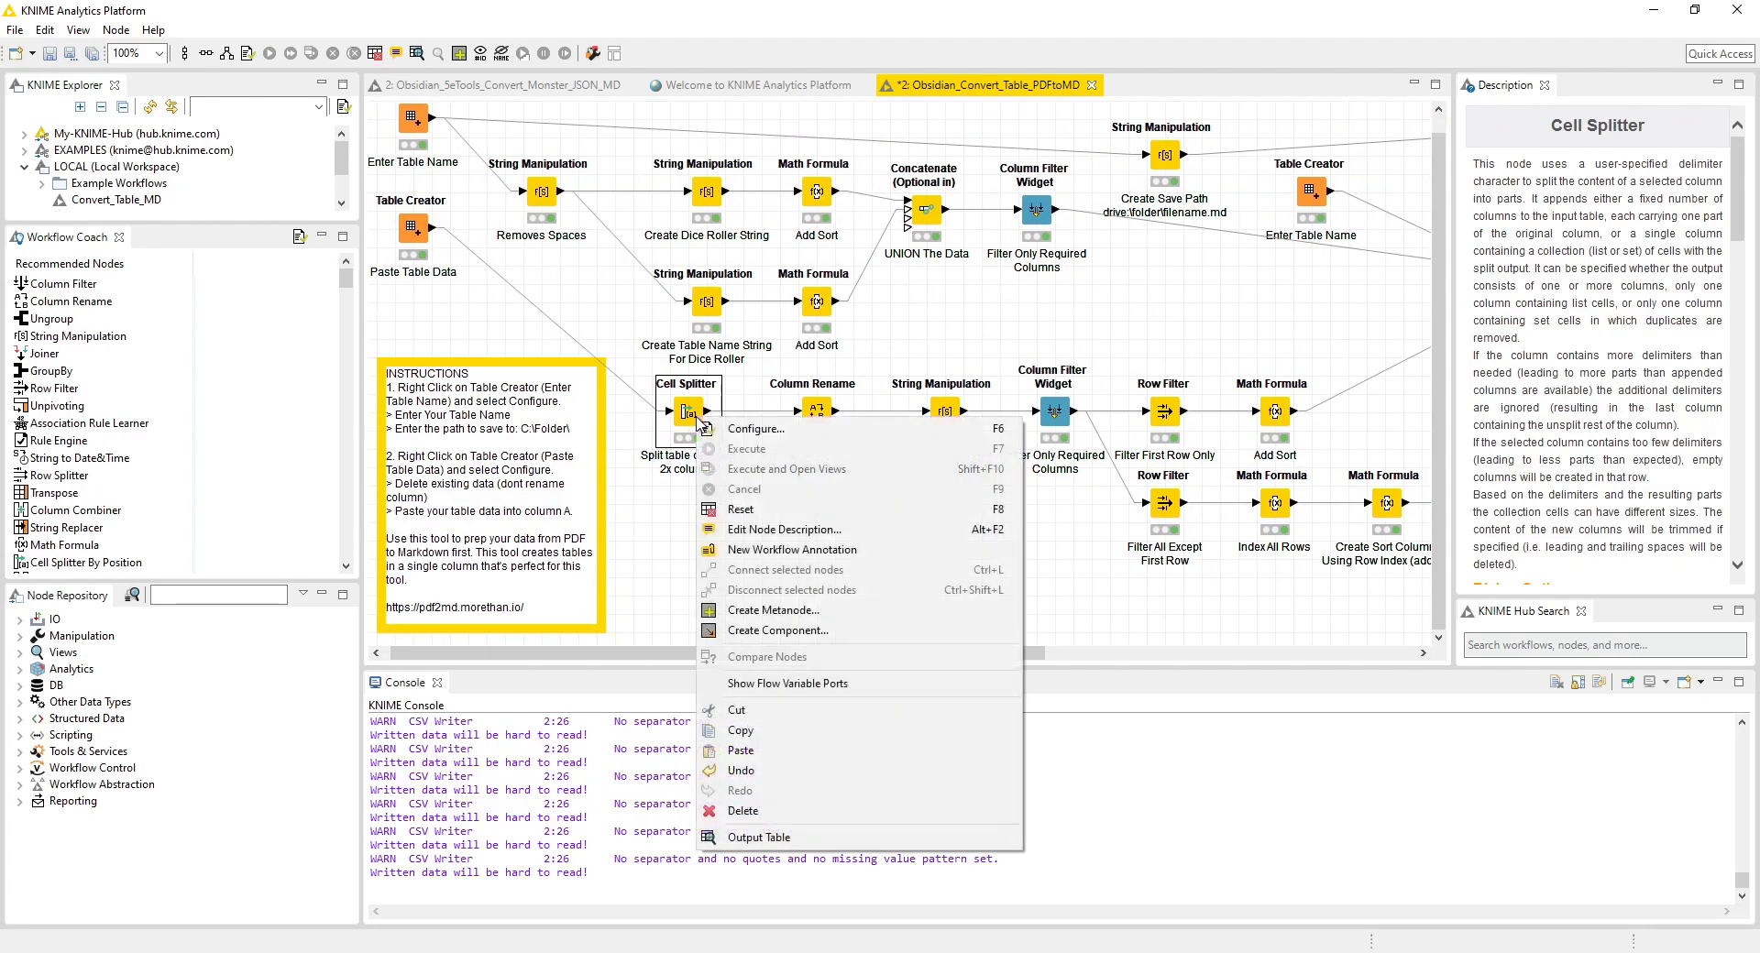
{"action": "left_click", "coordinate": [738, 428]}
{"action": "left_click_drag", "start_coordinate": [837, 246], "coordinate": [1023, 243]}
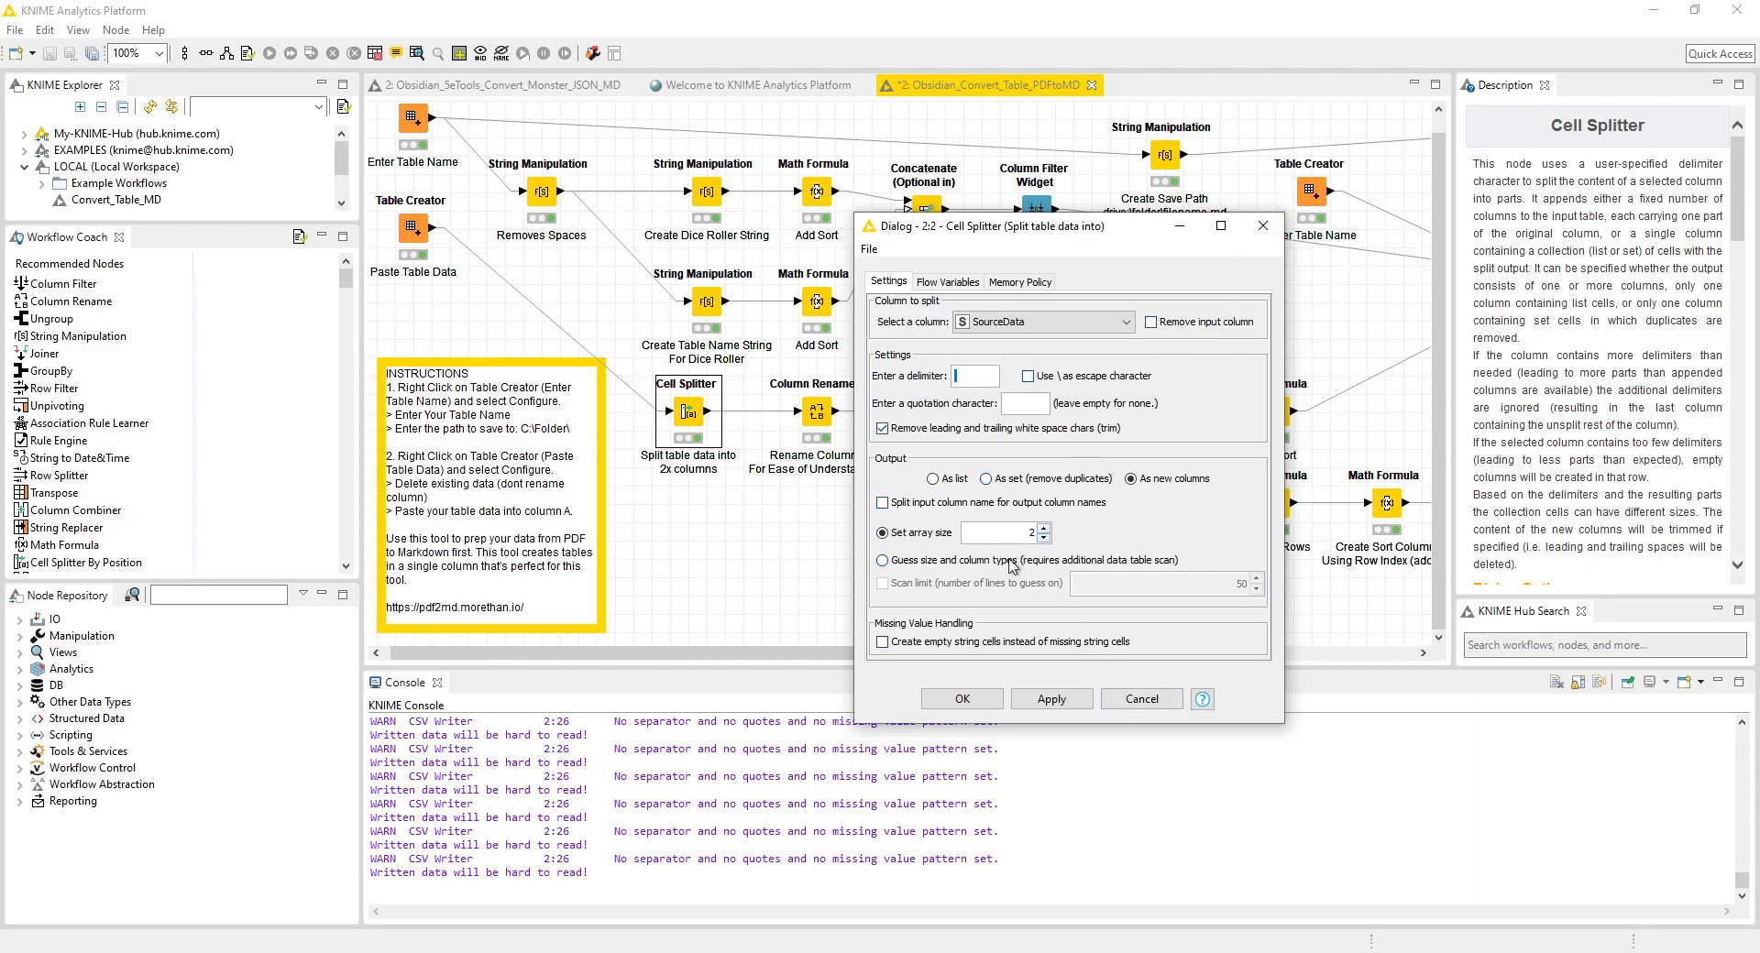
{"action": "left_click", "coordinate": [1263, 226]}
- Examine the split SourceData columns in the Cell Splitter node's output table, and close the table
{"action": "right_click", "coordinate": [695, 408]}
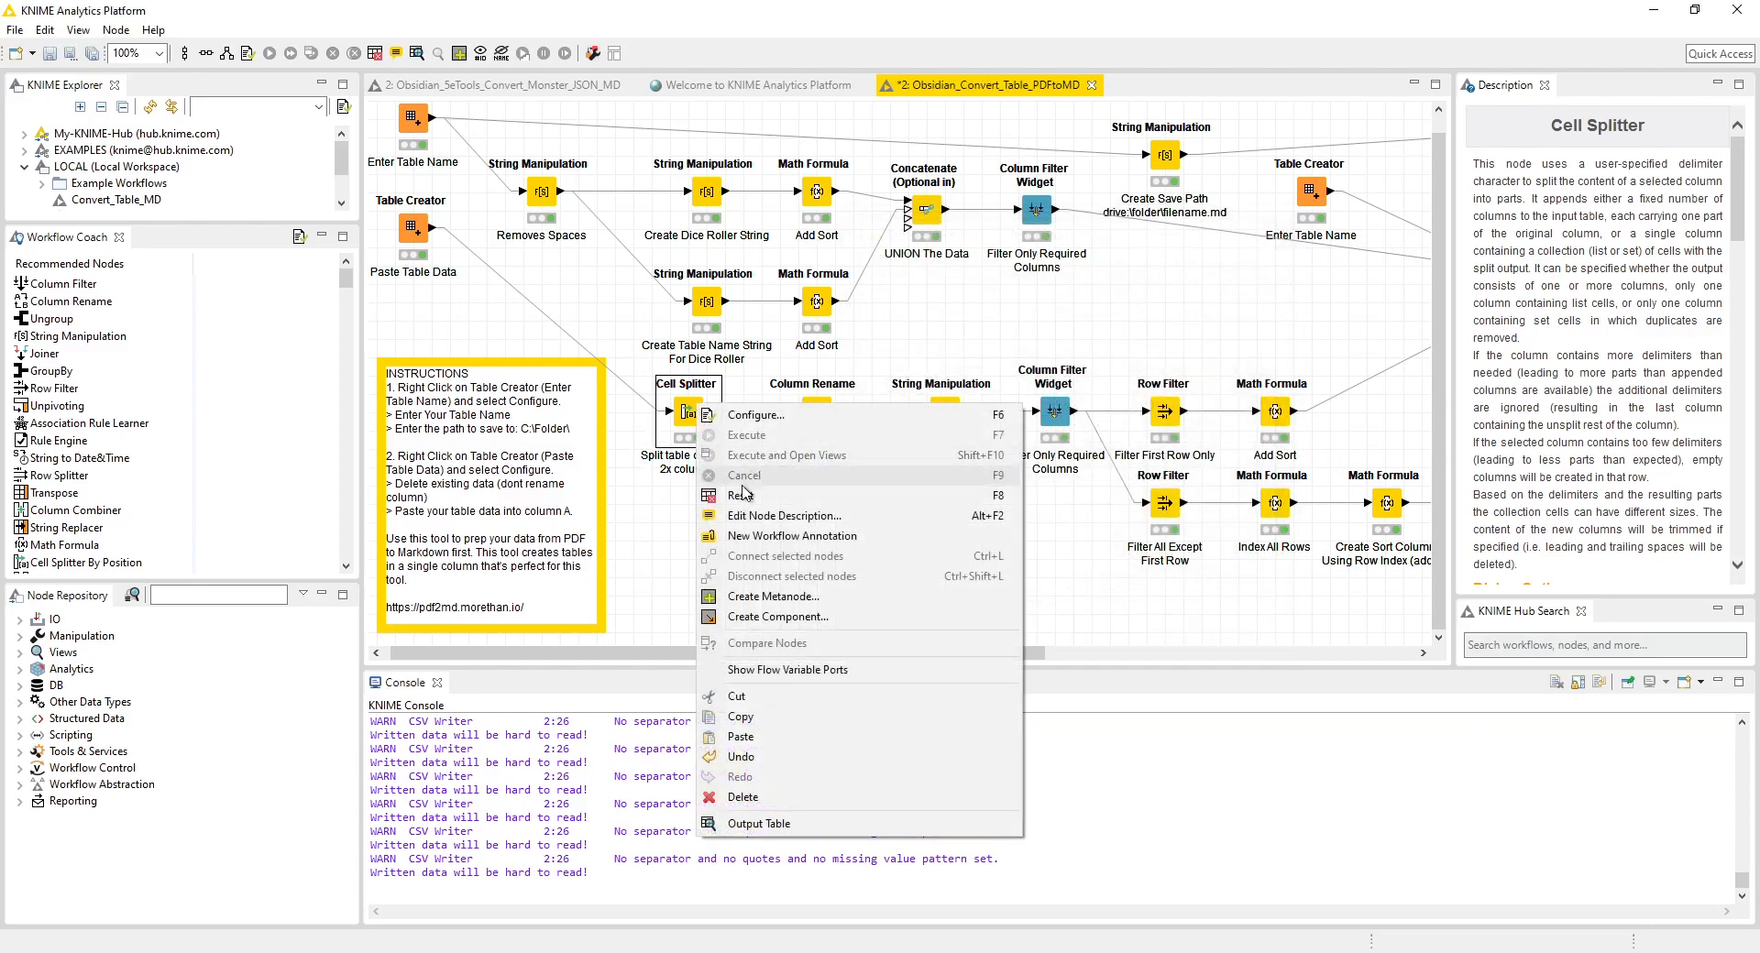
{"action": "left_click", "coordinate": [806, 828]}
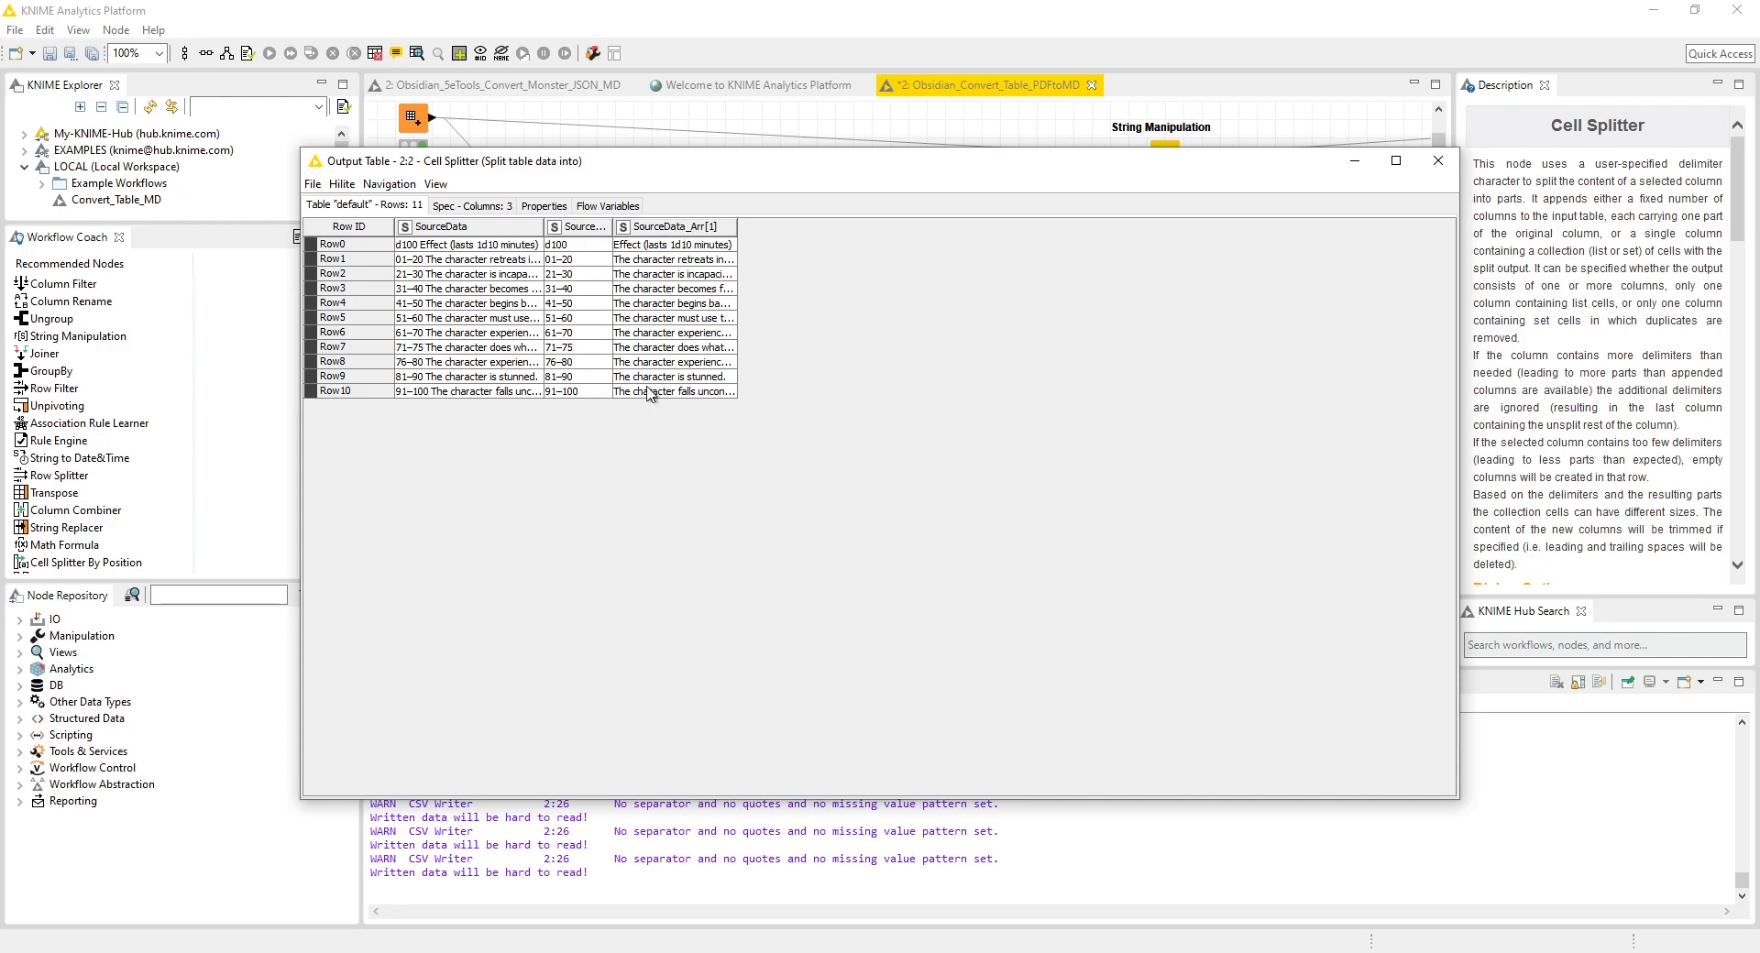
{"action": "left_click", "coordinate": [1437, 167]}
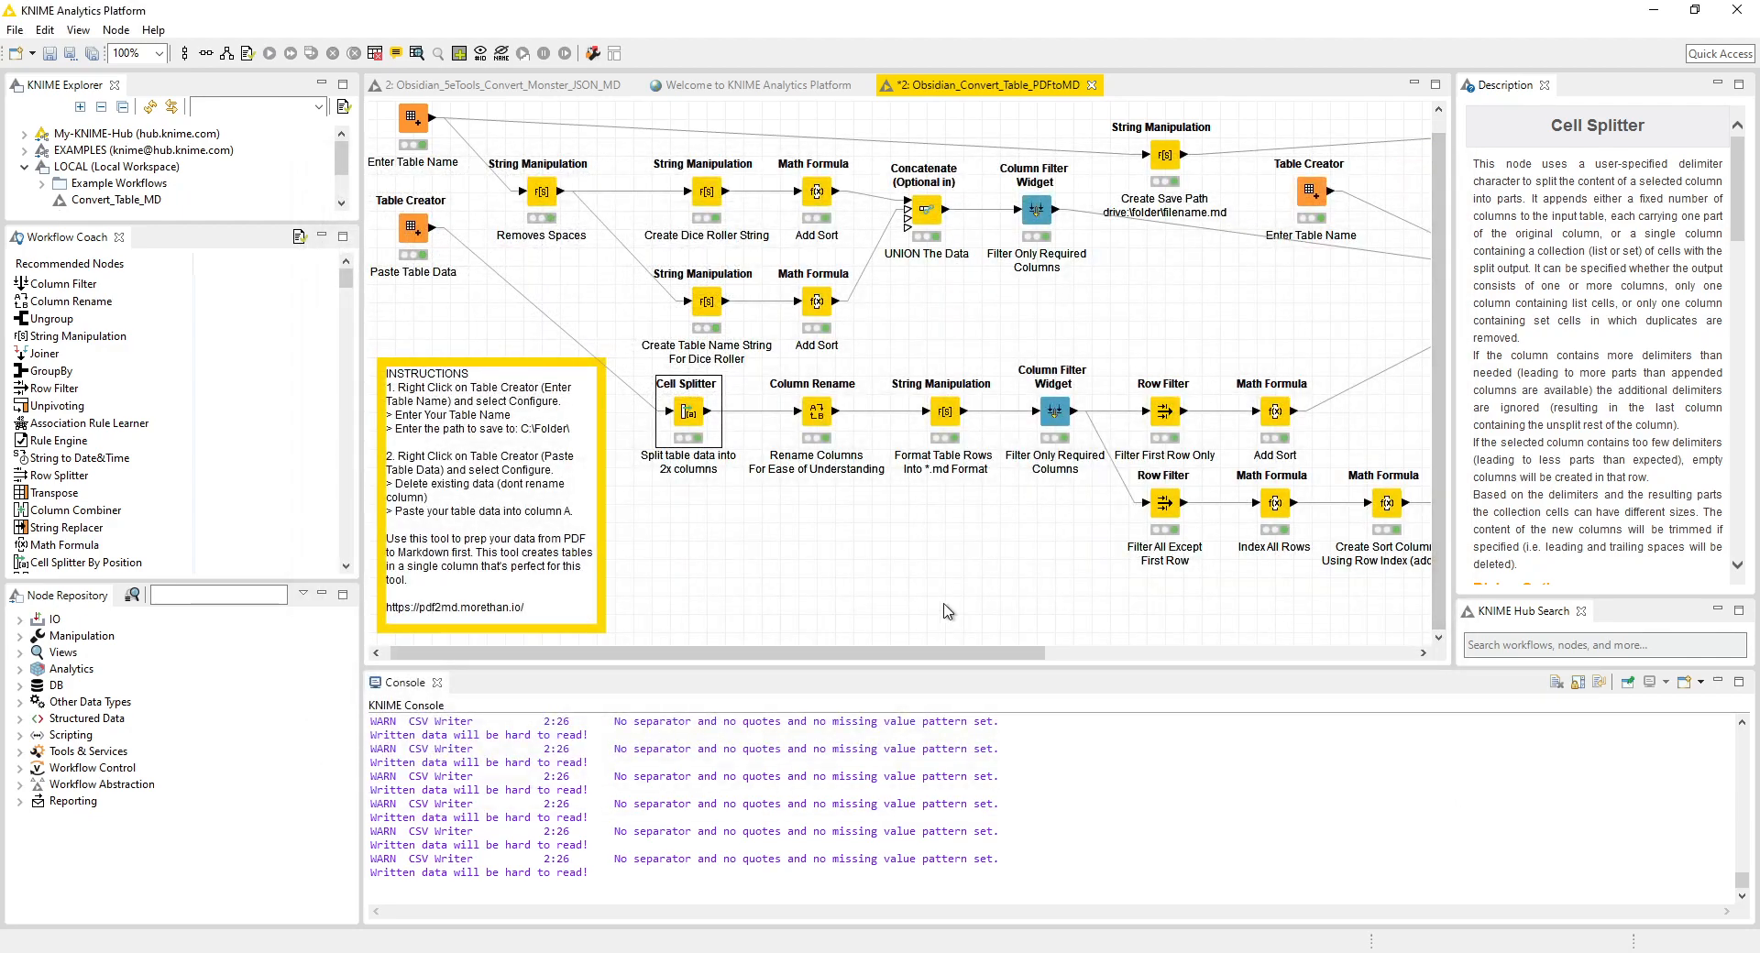
- Examine the new column names in the Column Rename node following the Cell Splitter, and close its configuration
{"action": "scroll", "coordinate": [780, 550], "scroll_direction": "right", "scroll_amount": 3}
{"action": "right_click", "coordinate": [671, 426]}
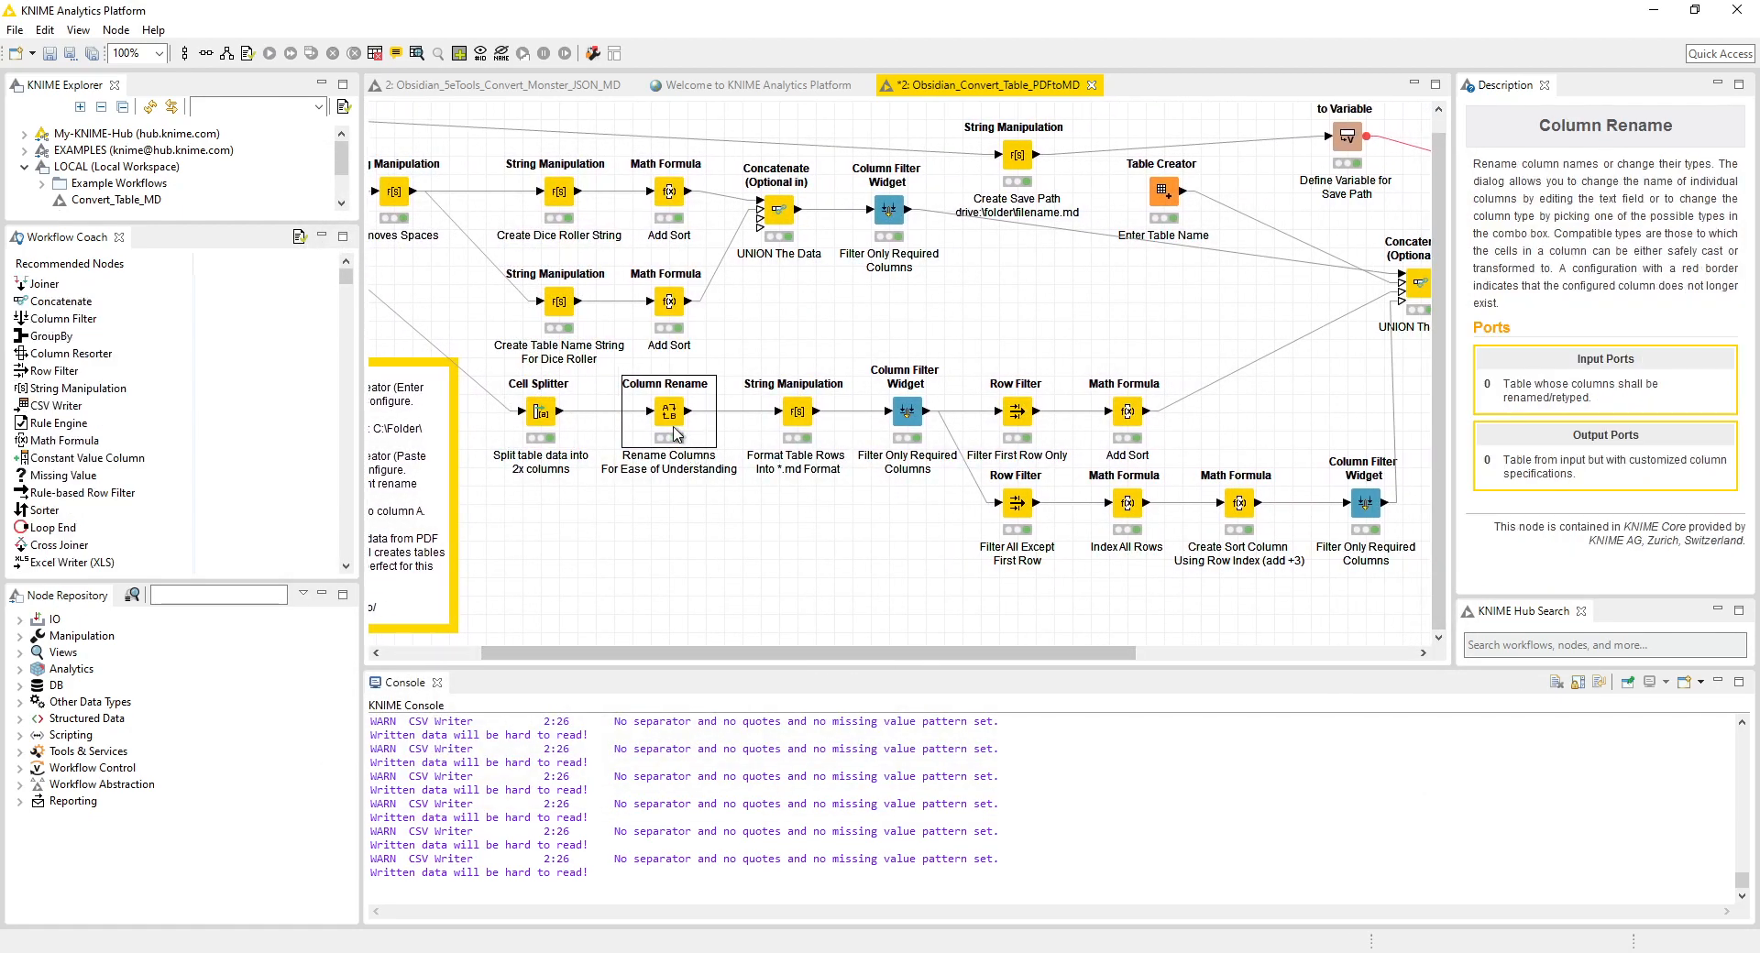
{"action": "left_click", "coordinate": [839, 438]}
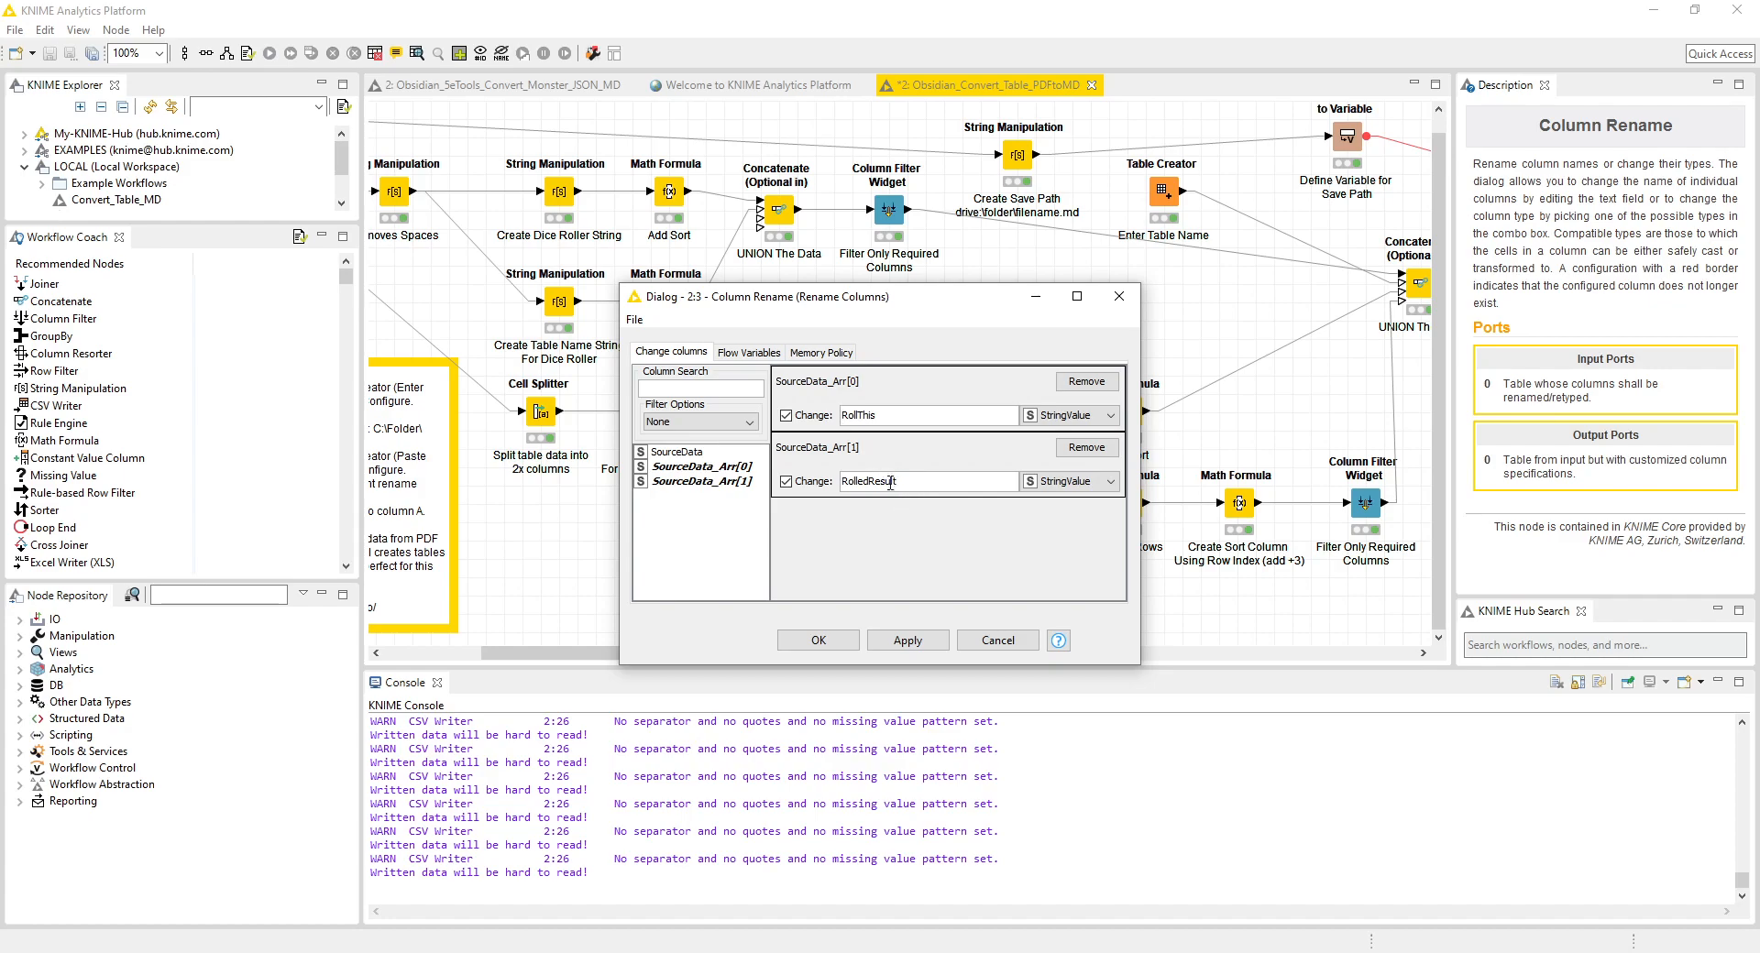
{"action": "double_click", "coordinate": [883, 416]}
{"action": "left_click", "coordinate": [1119, 295]}
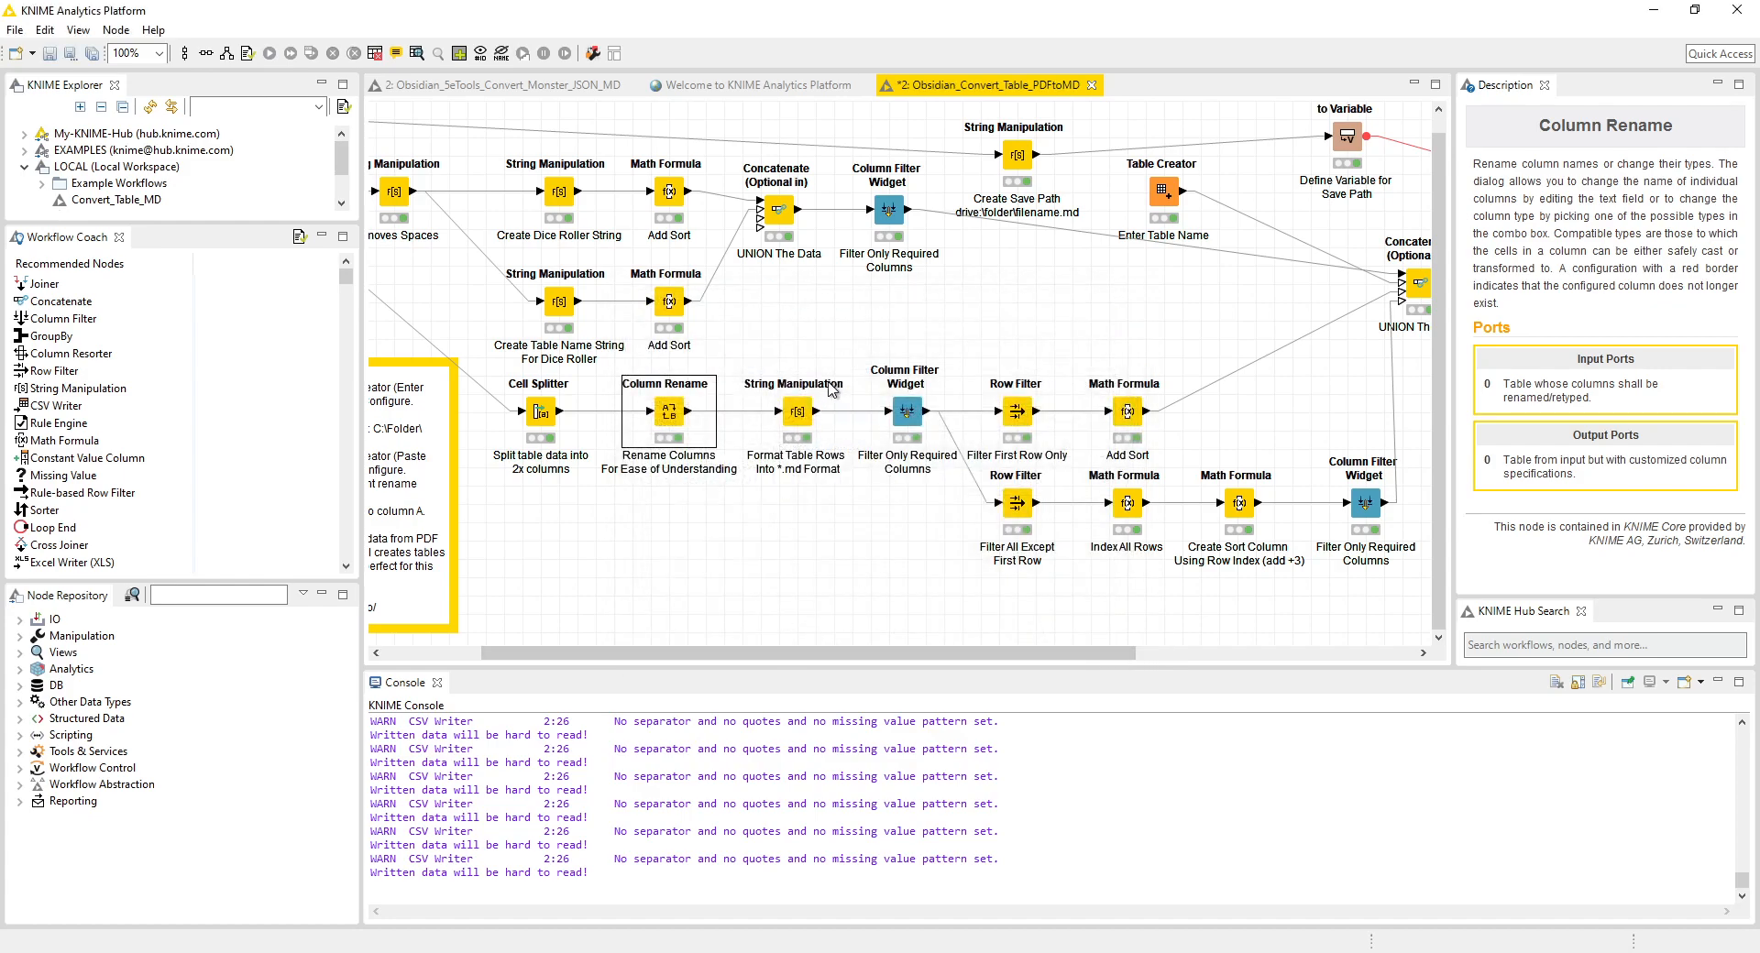
- Open the configuration of the Format Table Rows String Manipulation node and enlarge it to read the full join expression
{"action": "right_click", "coordinate": [790, 408]}
{"action": "left_click", "coordinate": [825, 412]}
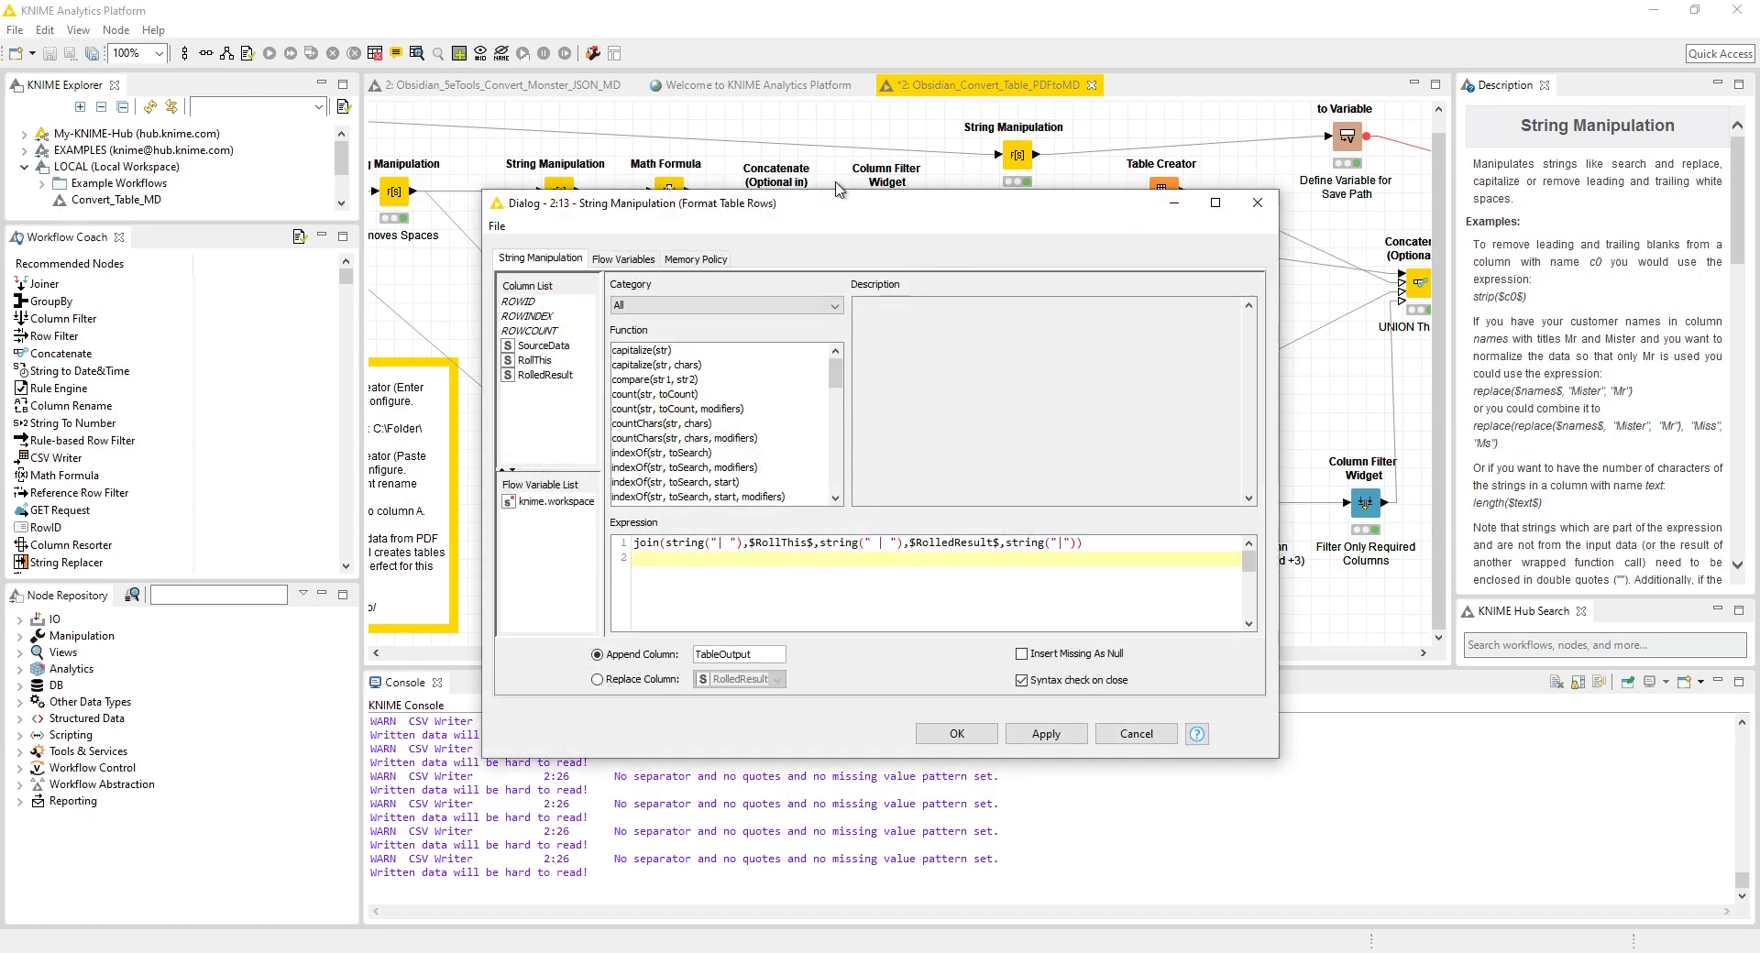
{"action": "left_click_drag", "start_coordinate": [819, 148], "coordinate": [759, 146]}
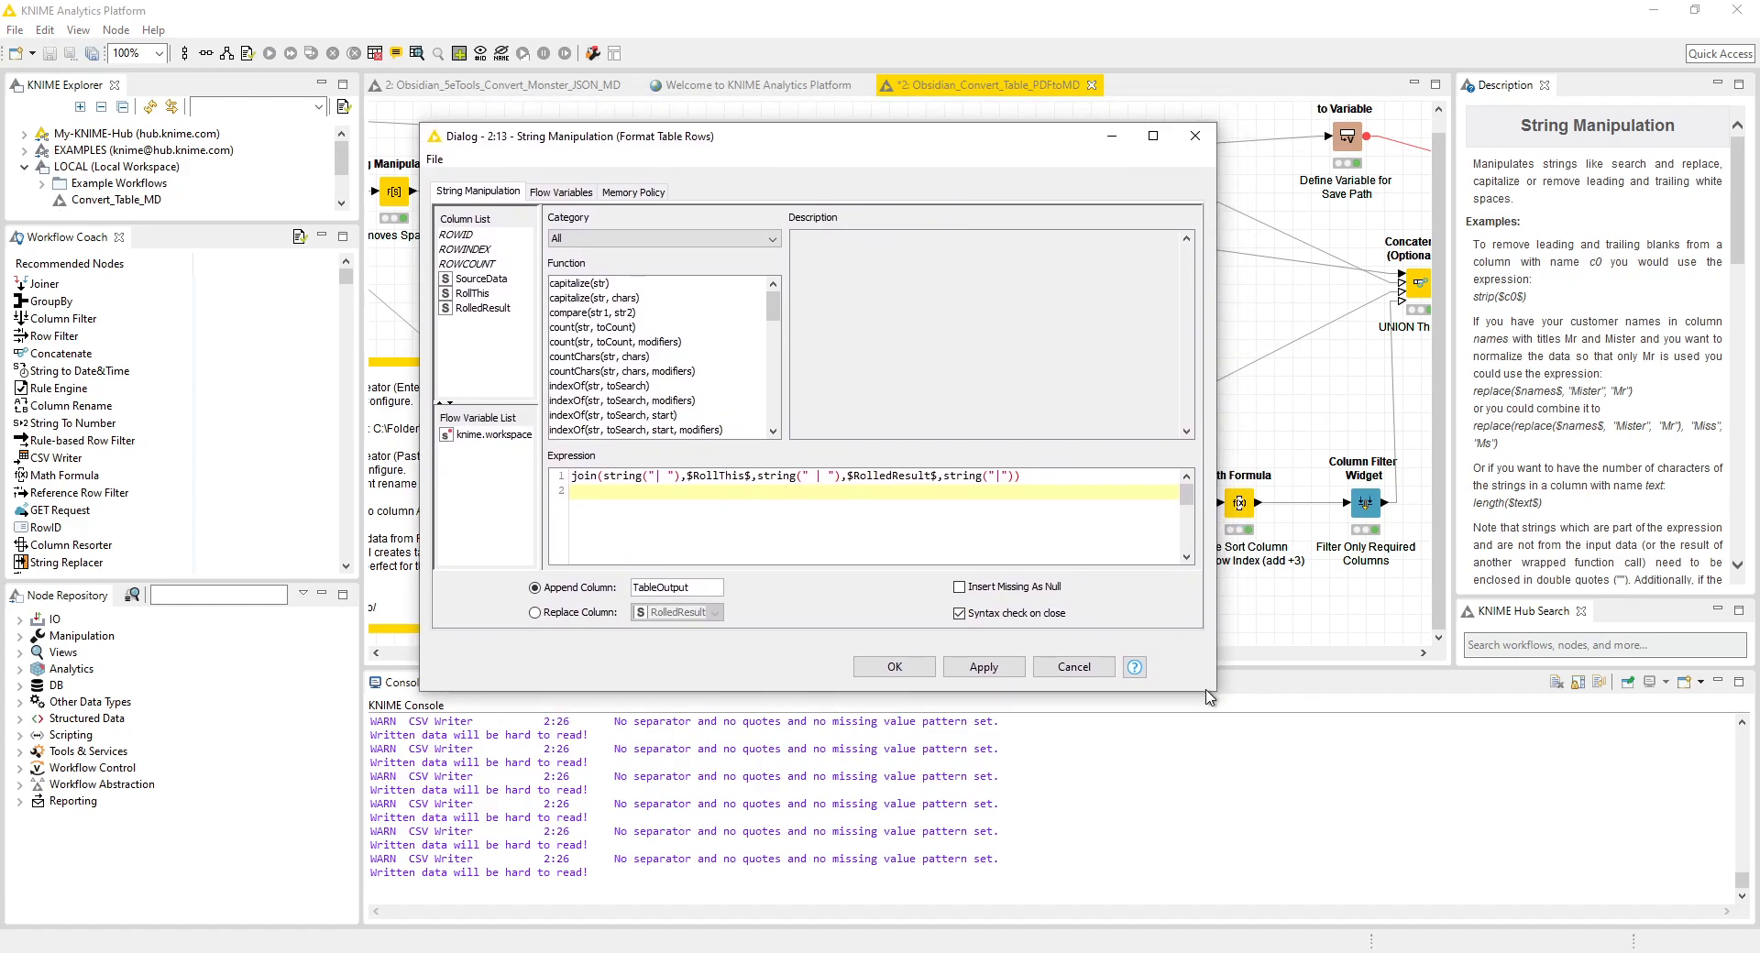
{"action": "left_click_drag", "start_coordinate": [1214, 692], "coordinate": [1402, 829]}
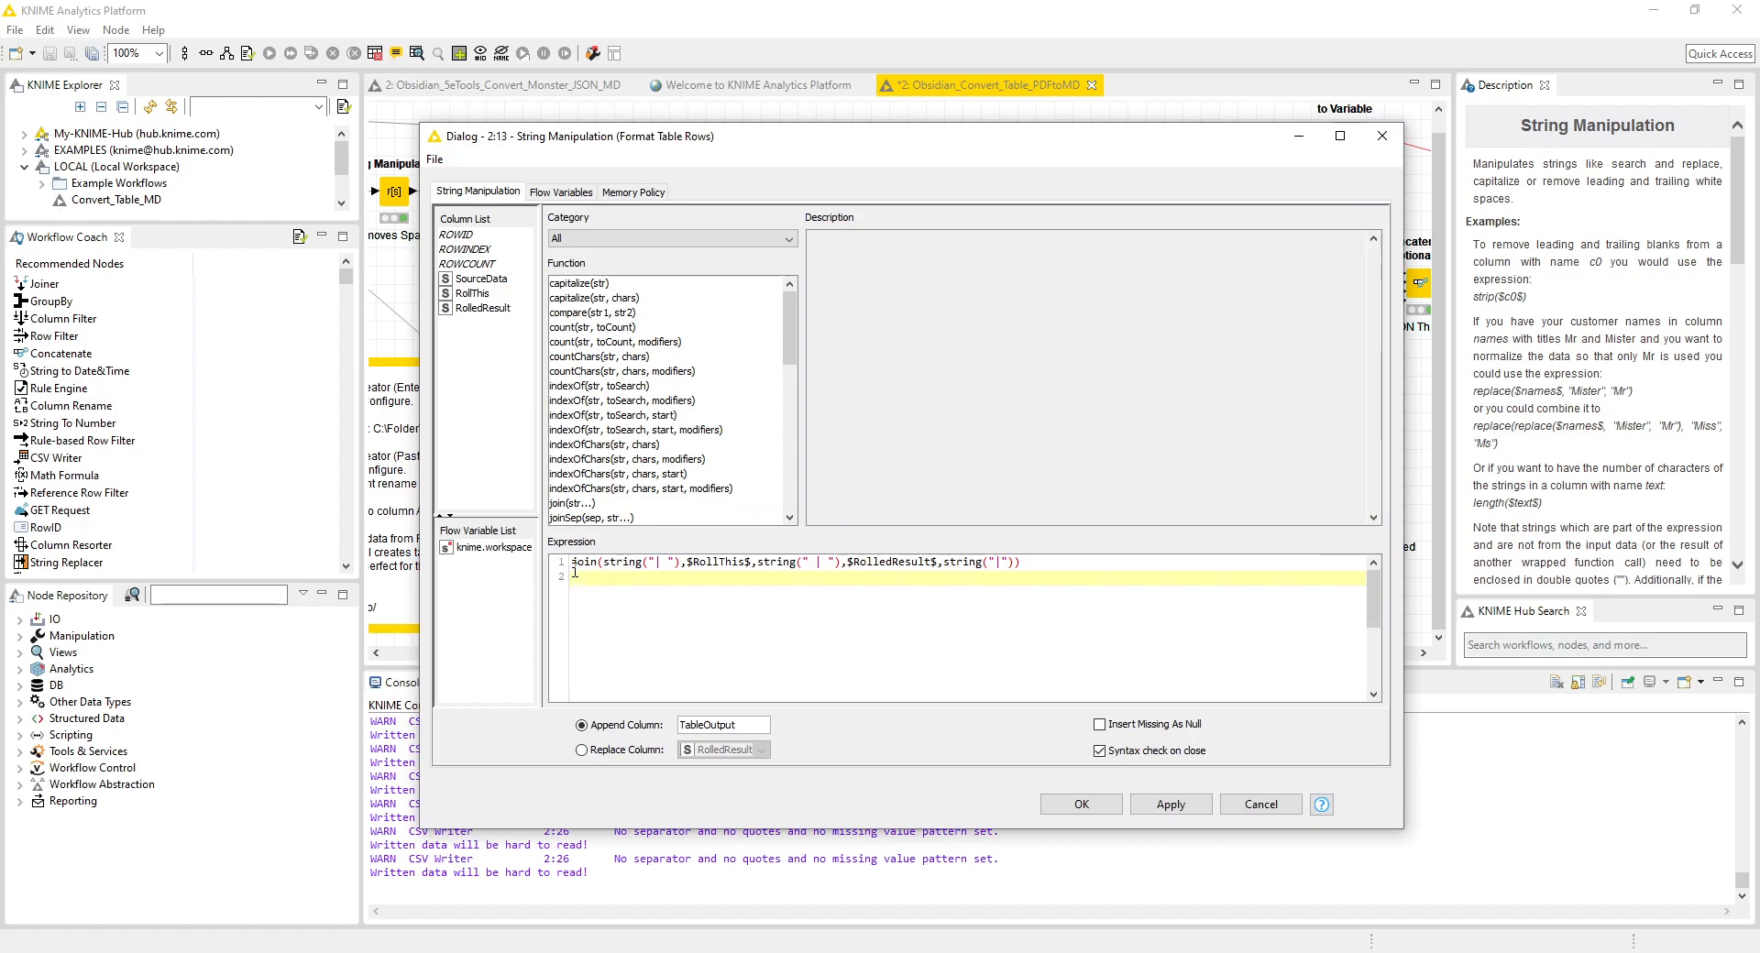
{"action": "left_click_drag", "start_coordinate": [575, 564], "coordinate": [1108, 578]}
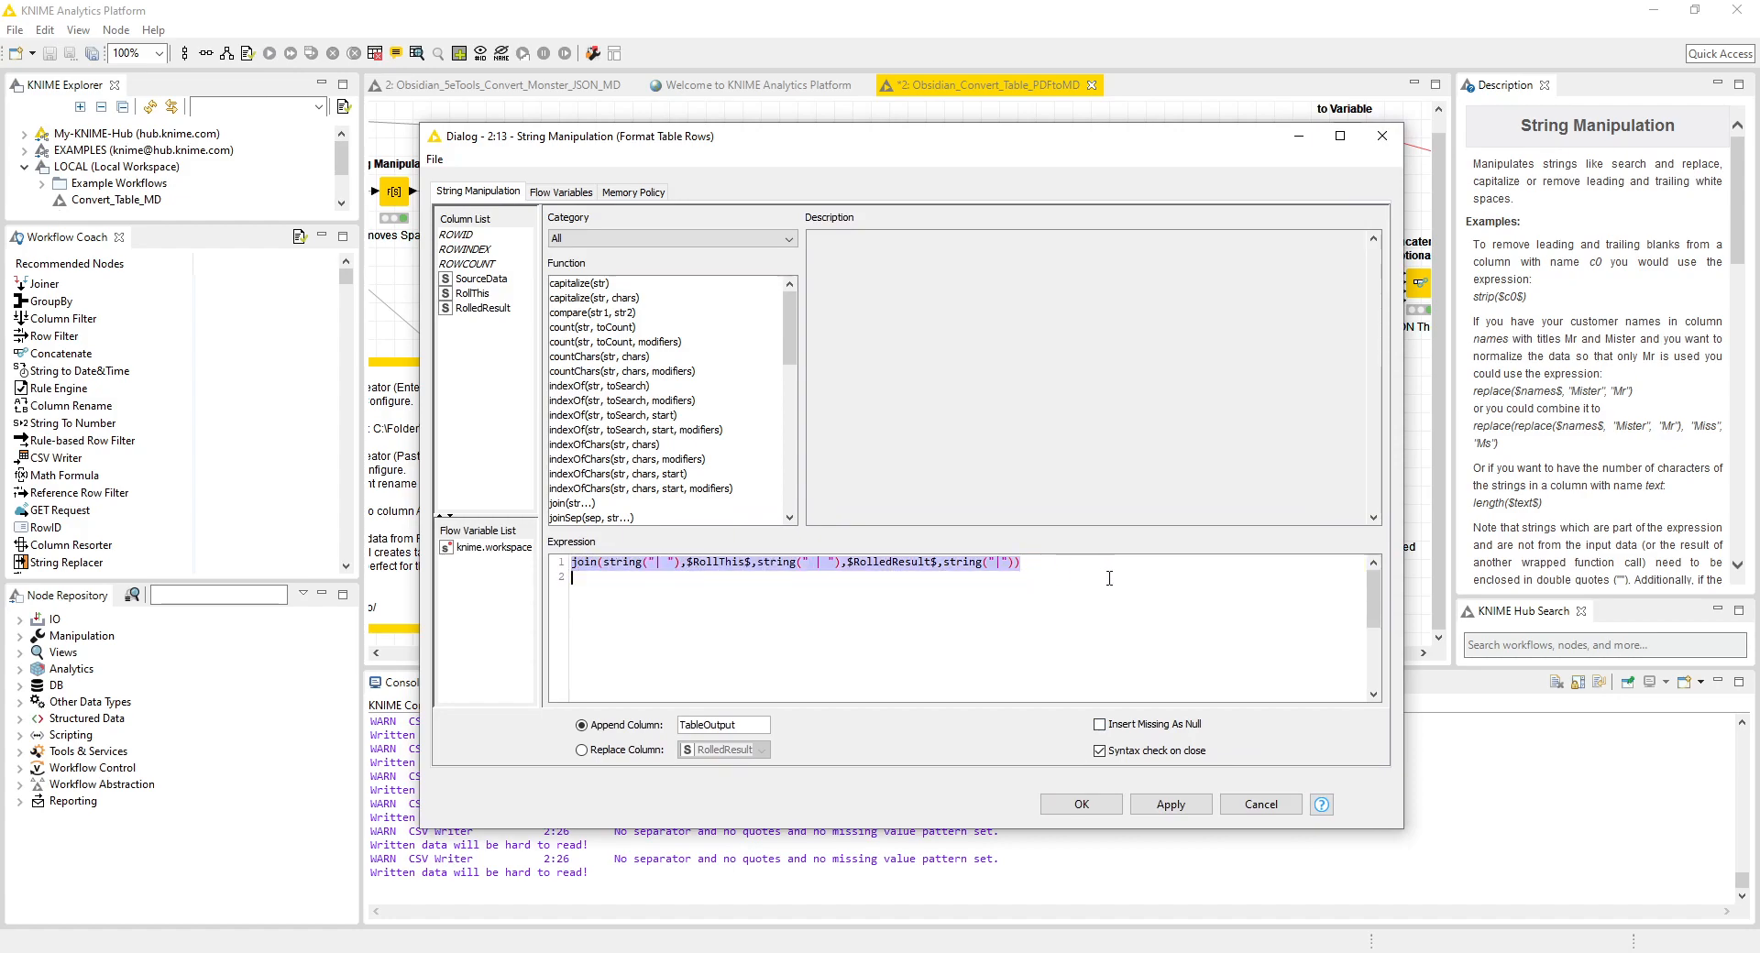
{"action": "left_click", "coordinate": [597, 577]}
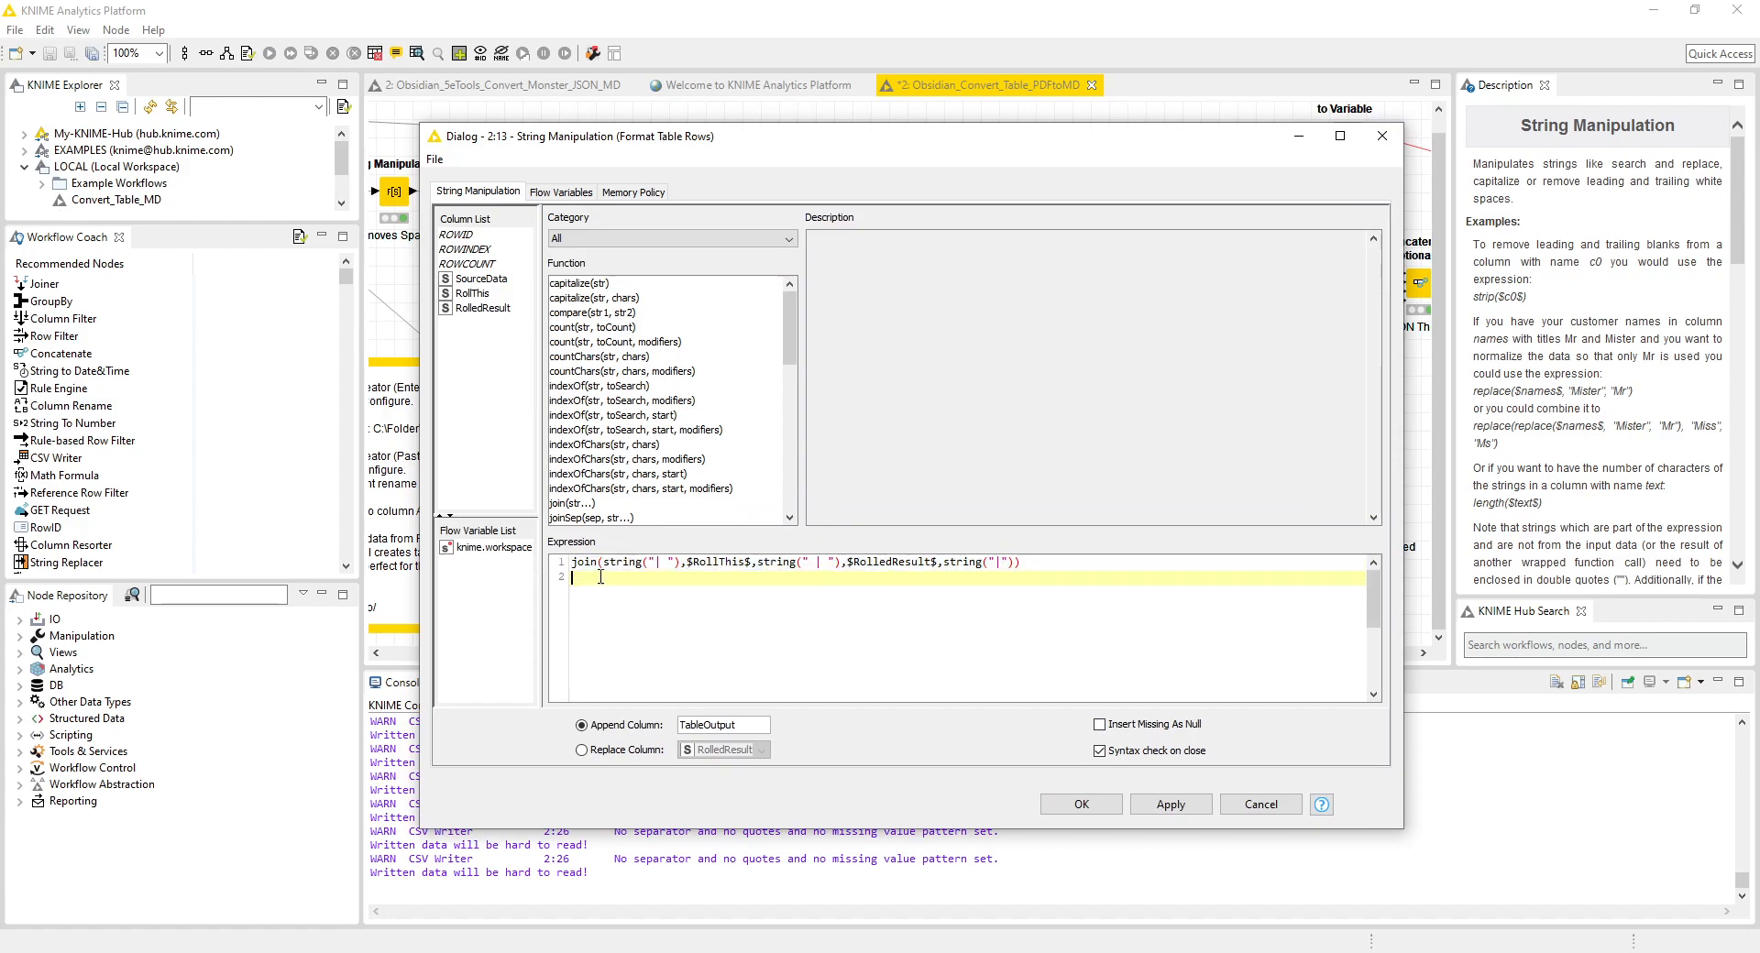
- Examine each pipe separator and column reference in the join expression and the appended column's name, and cancel the configuration
{"action": "left_click_drag", "start_coordinate": [603, 562], "coordinate": [681, 566]}
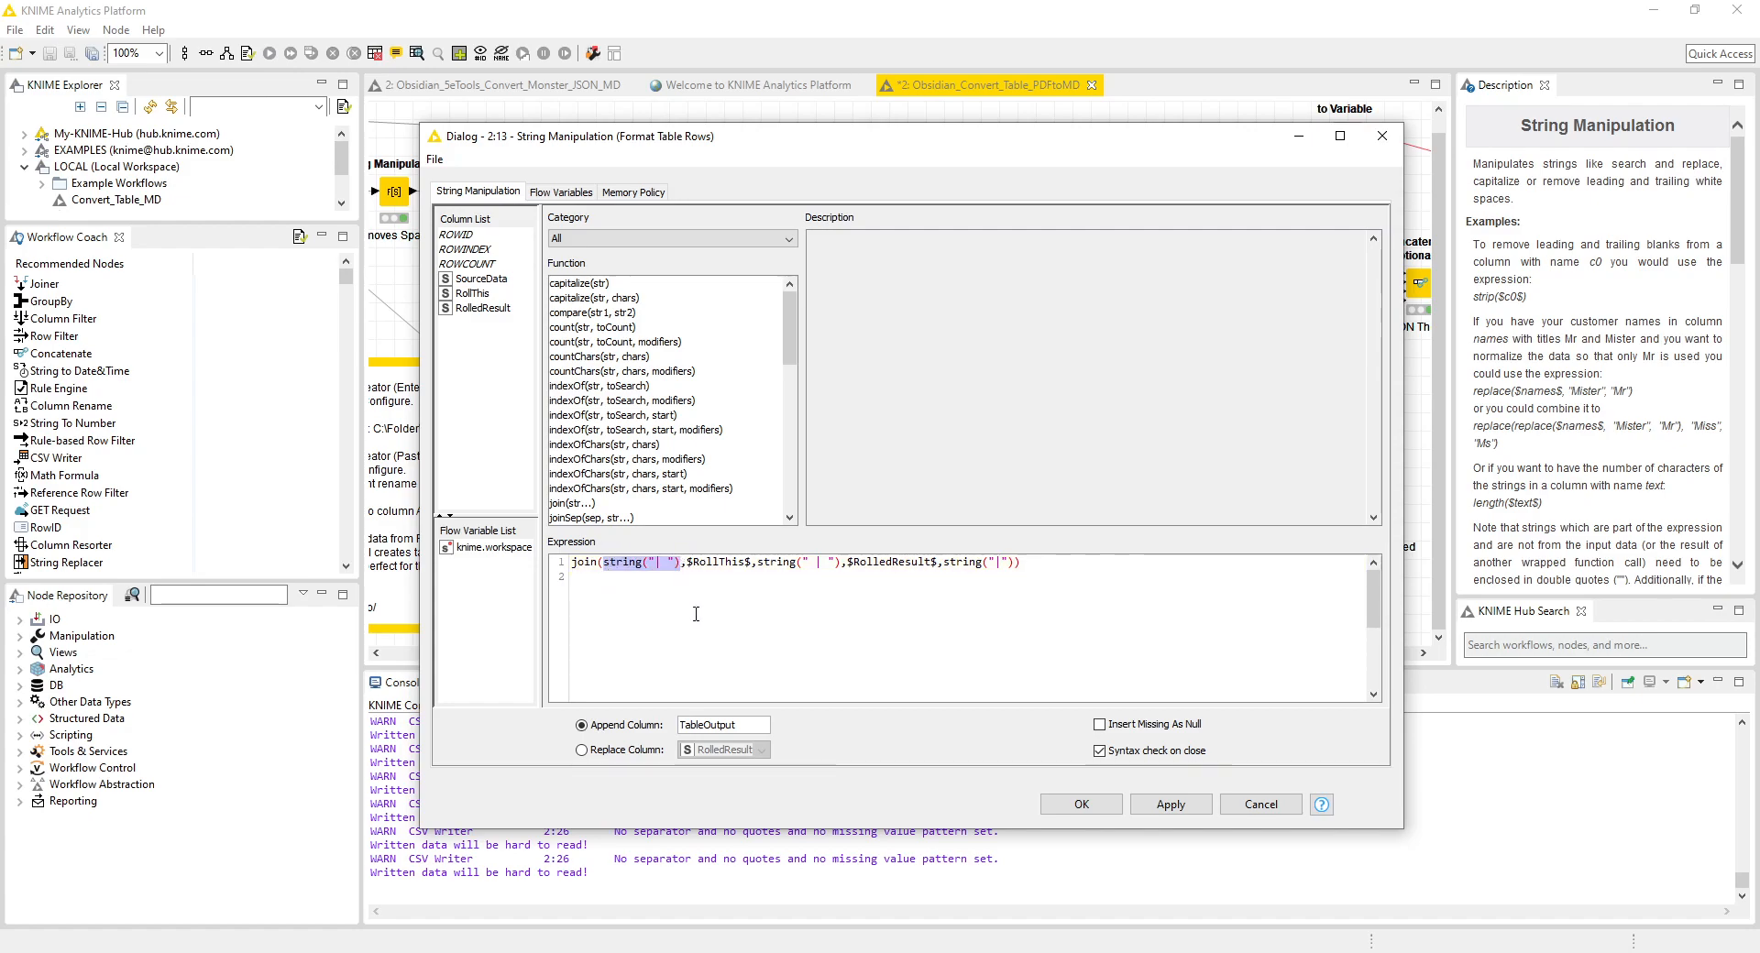
{"action": "left_click", "coordinate": [656, 562]}
{"action": "left_click", "coordinate": [667, 613]}
{"action": "left_click", "coordinate": [657, 562]}
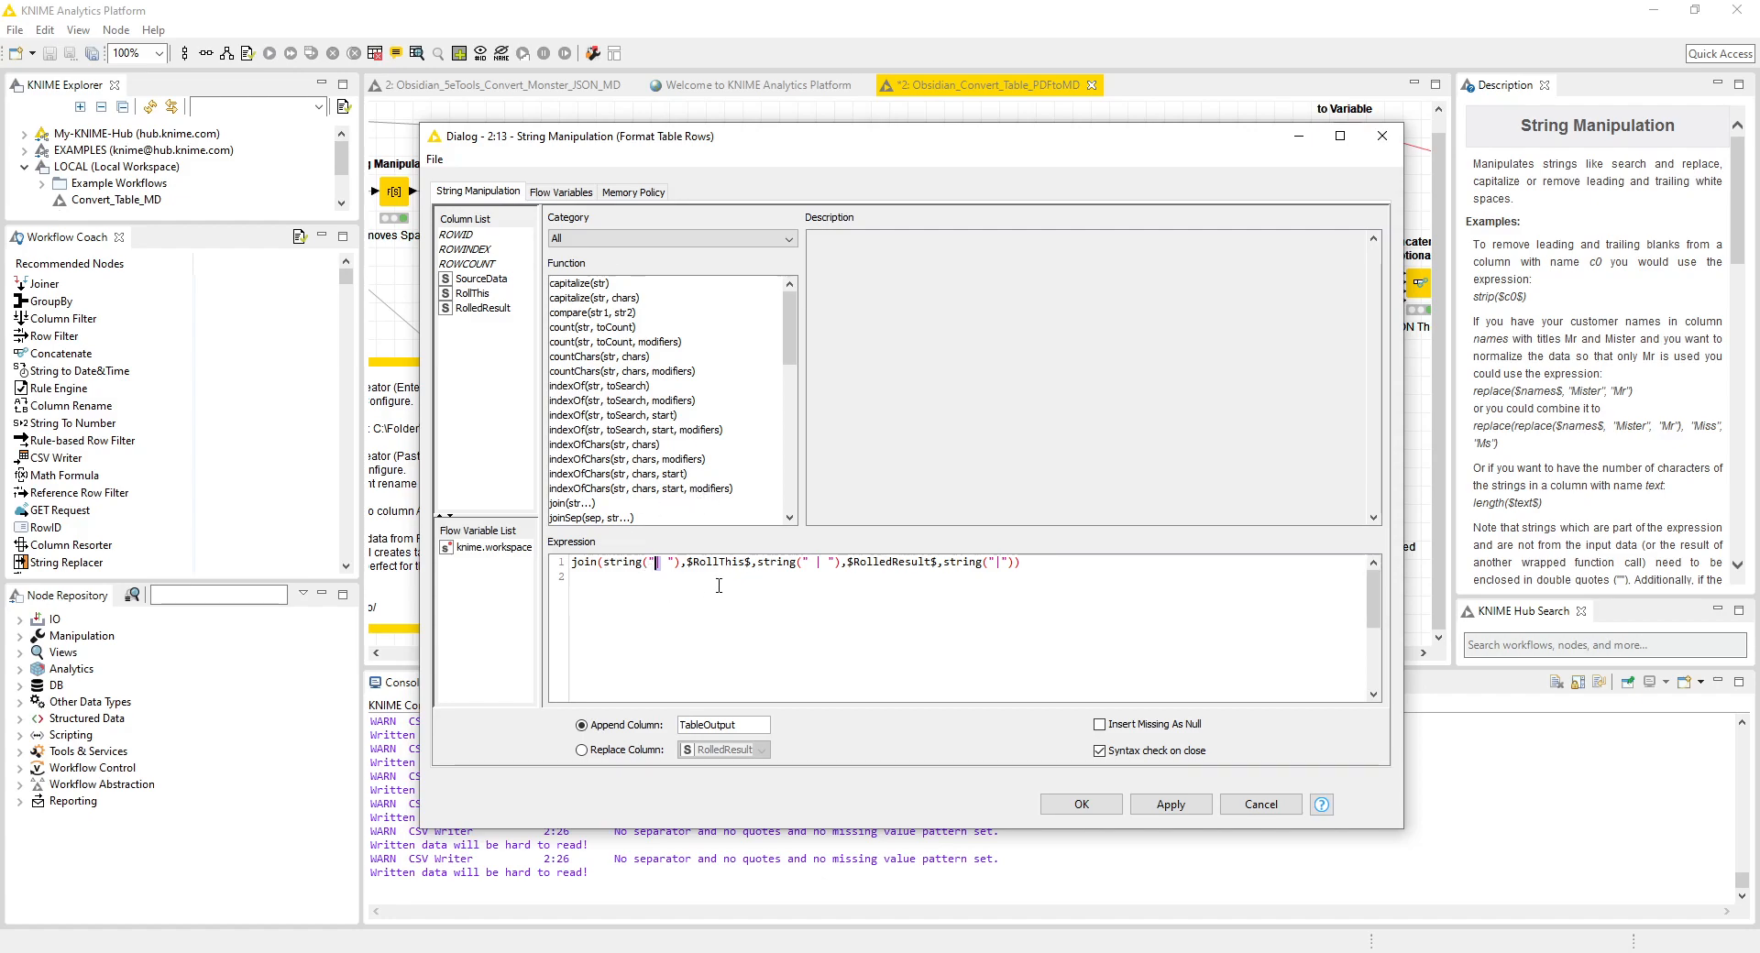
{"action": "left_click_drag", "start_coordinate": [686, 562], "coordinate": [841, 564]}
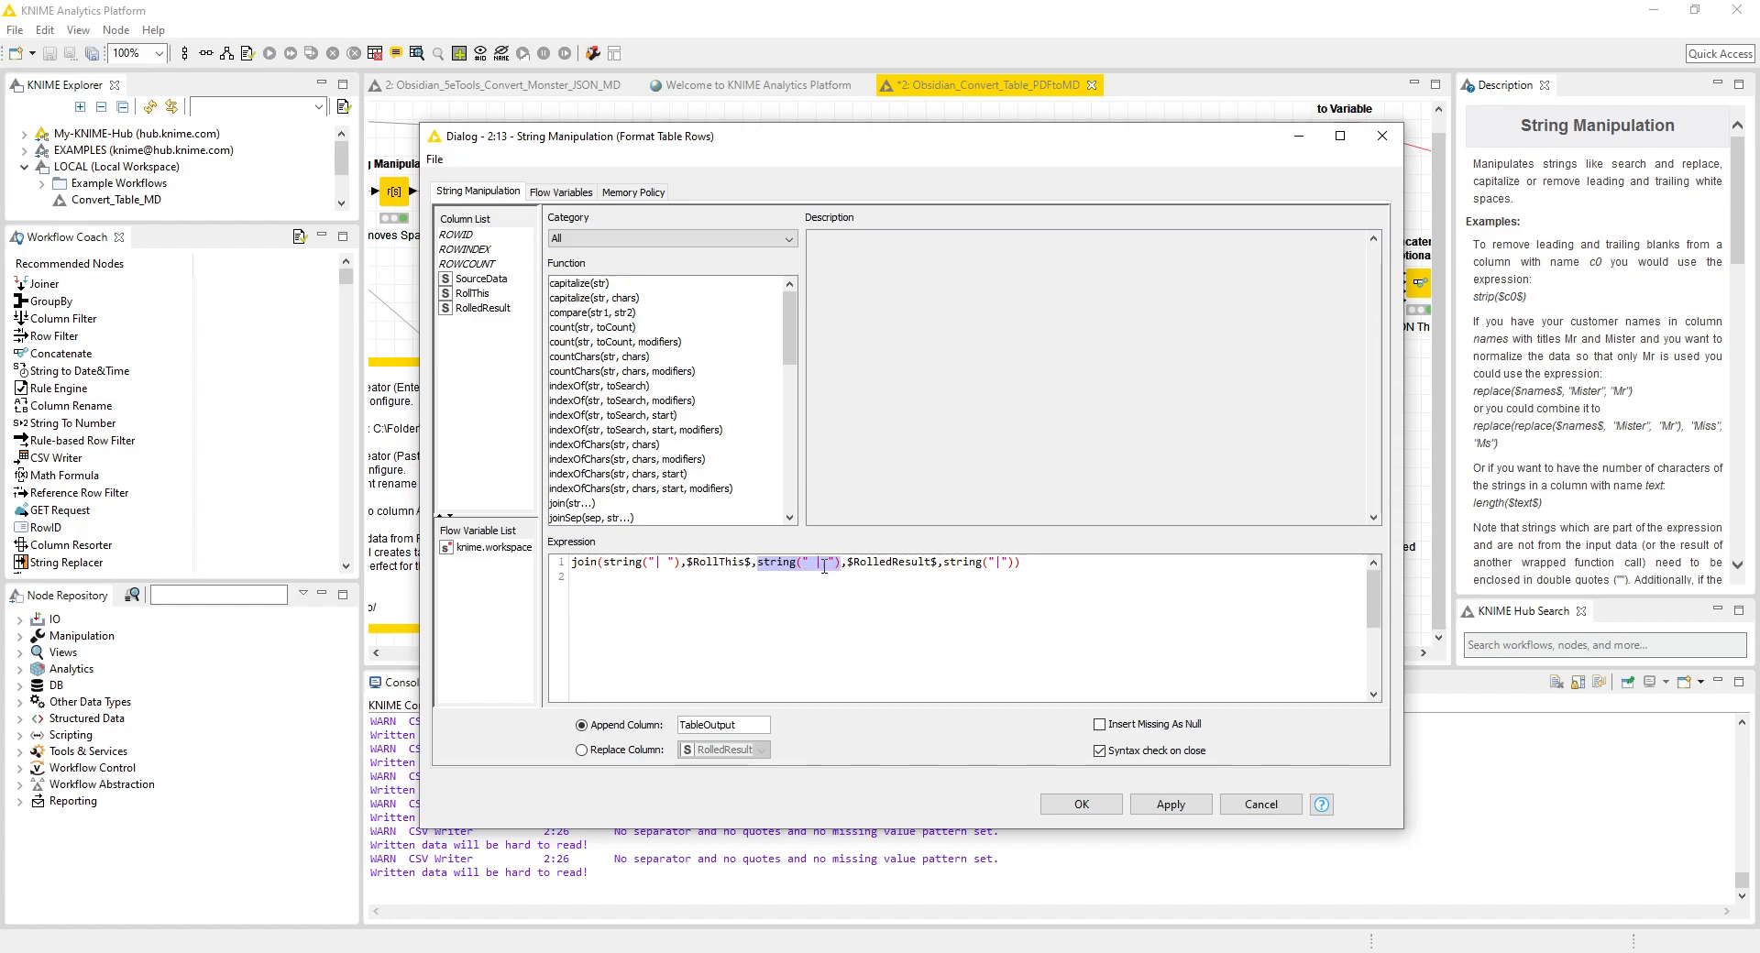
{"action": "left_click_drag", "start_coordinate": [847, 561], "coordinate": [934, 565]}
{"action": "left_click_drag", "start_coordinate": [1046, 563], "coordinate": [953, 565]}
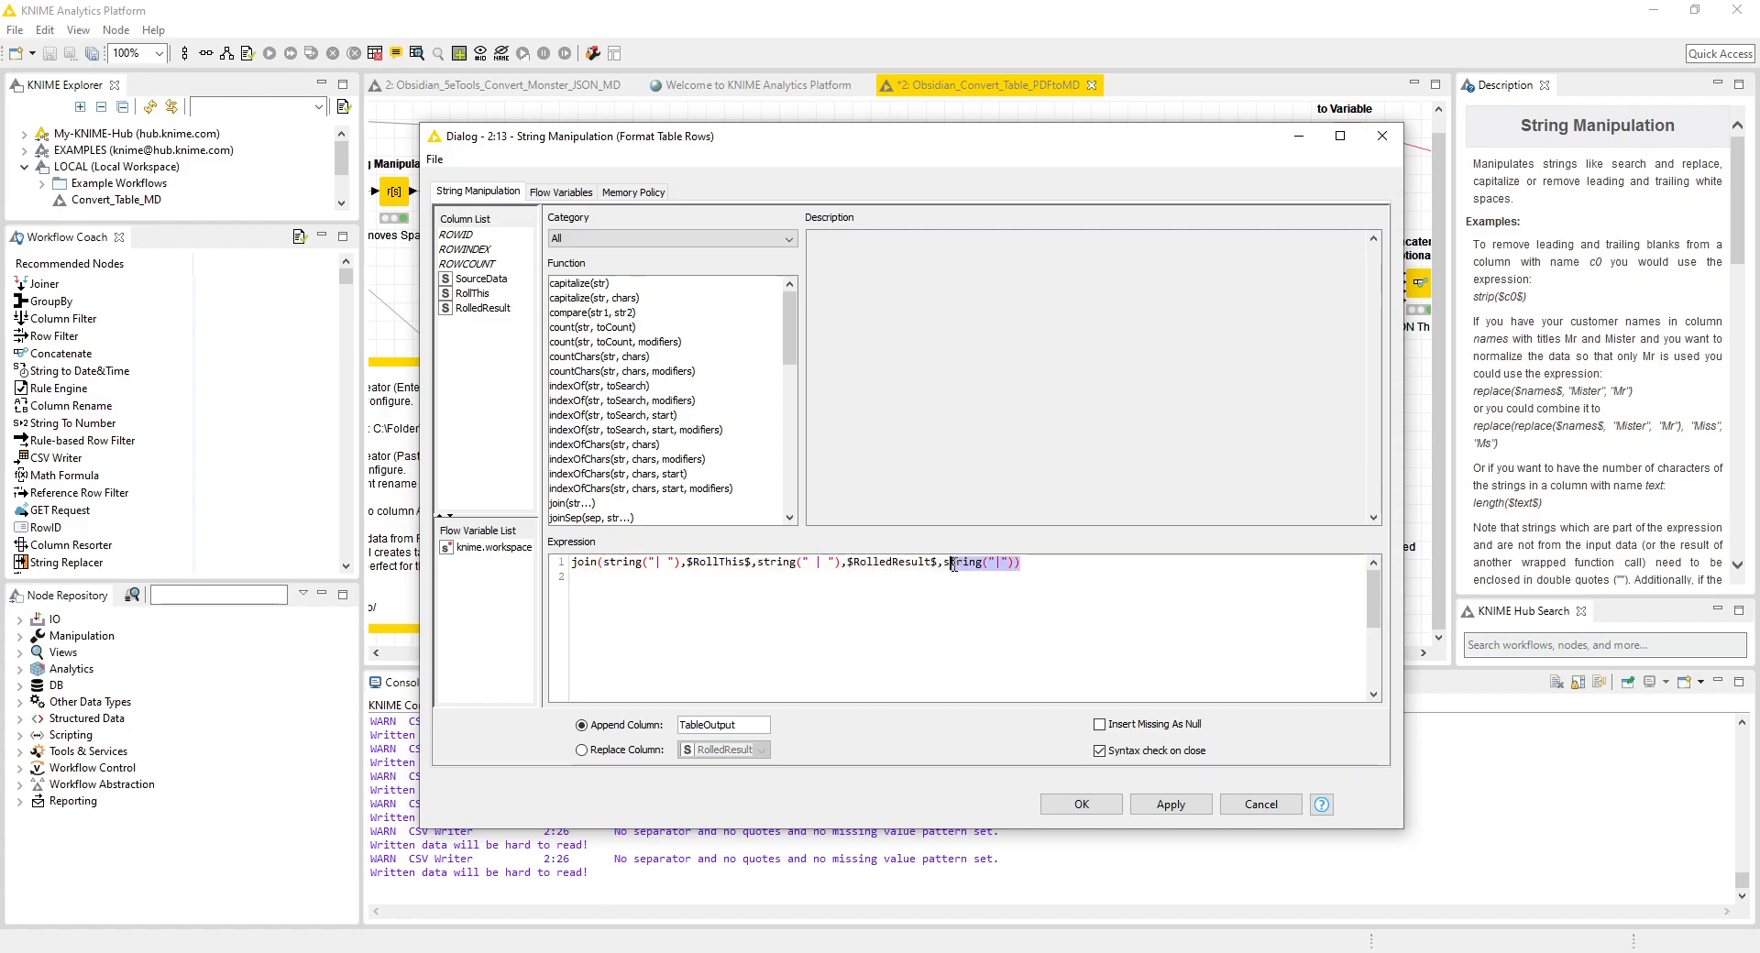
{"action": "double_click", "coordinate": [750, 729]}
{"action": "left_click", "coordinate": [1263, 805]}
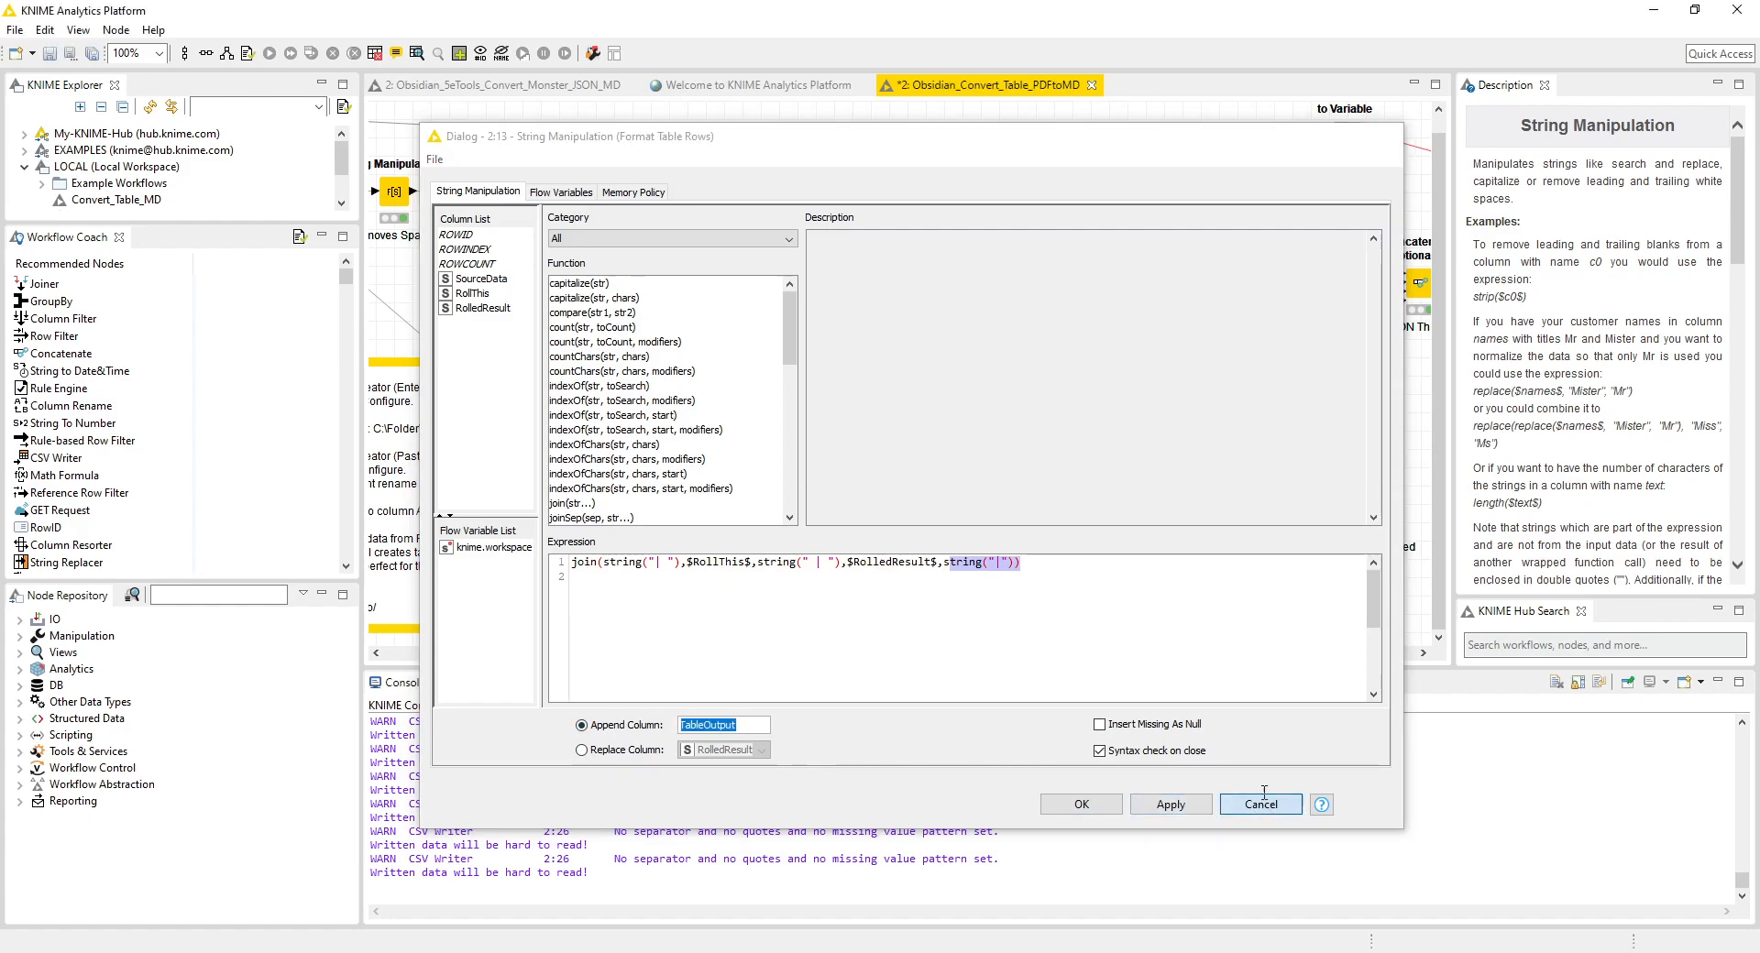
- Open the appended table of the Format Table Rows node, widen TableOutput to read the formatted rows, and close the table
{"action": "right_click", "coordinate": [795, 414]}
{"action": "left_click", "coordinate": [875, 851]}
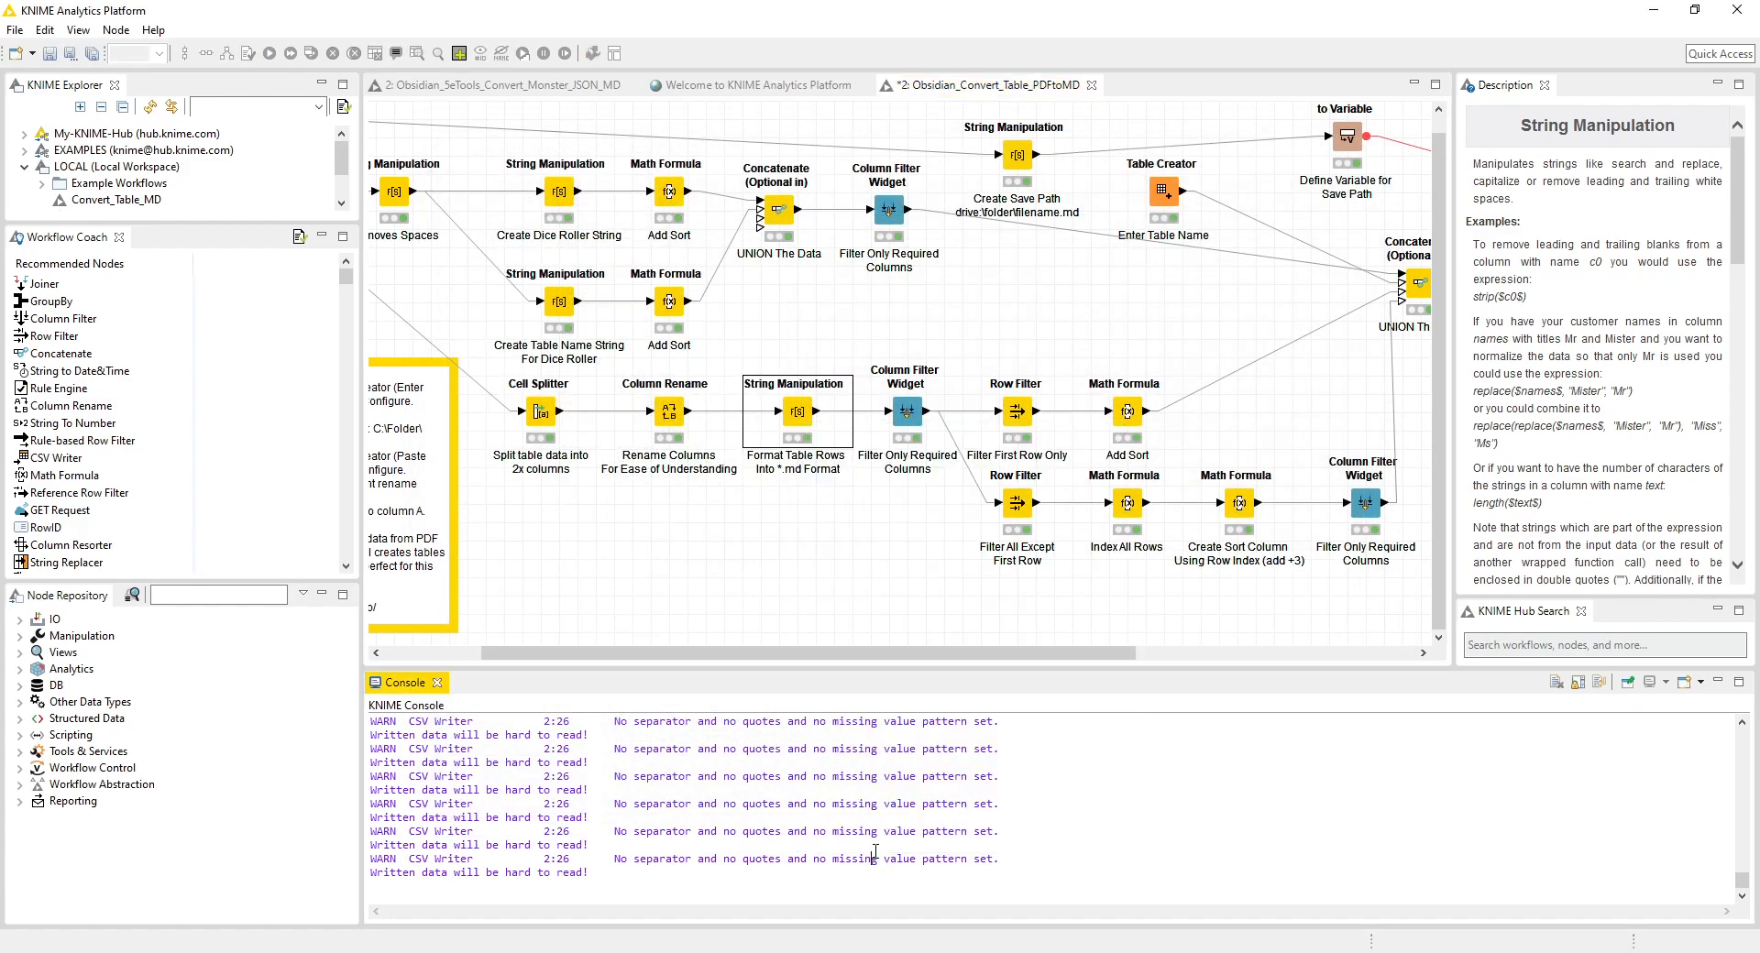
{"action": "right_click", "coordinate": [802, 417]}
{"action": "left_click", "coordinate": [876, 829]}
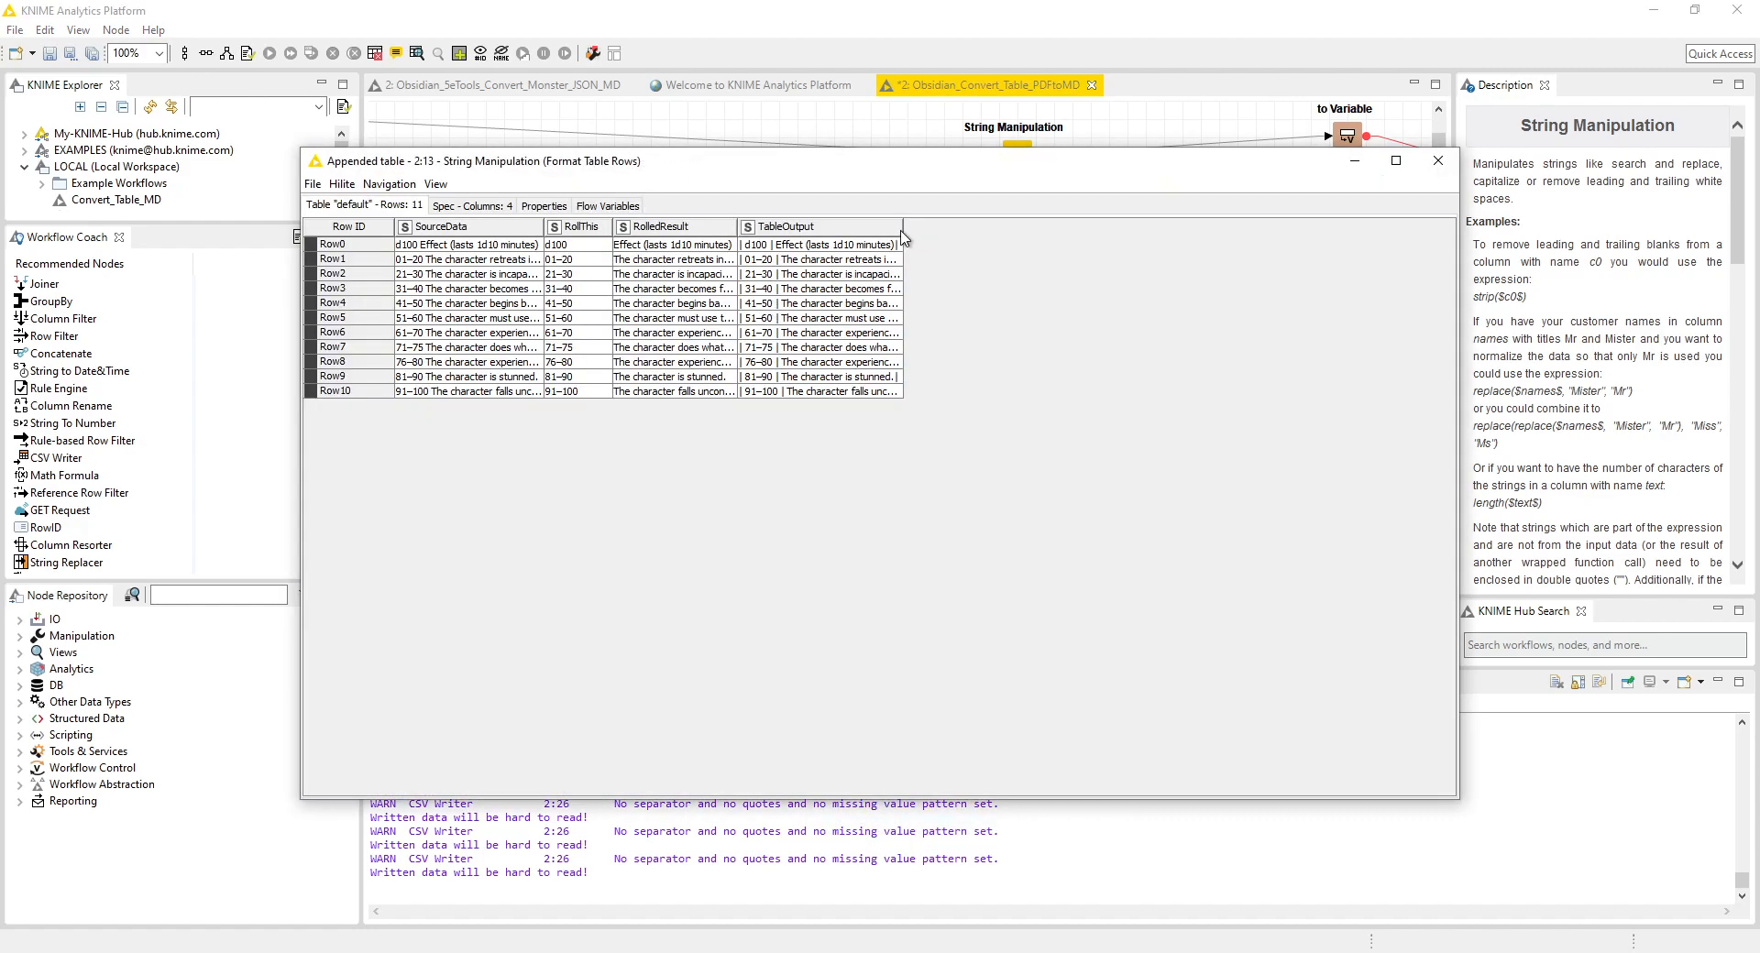
{"action": "left_click_drag", "start_coordinate": [903, 227], "coordinate": [1395, 226]}
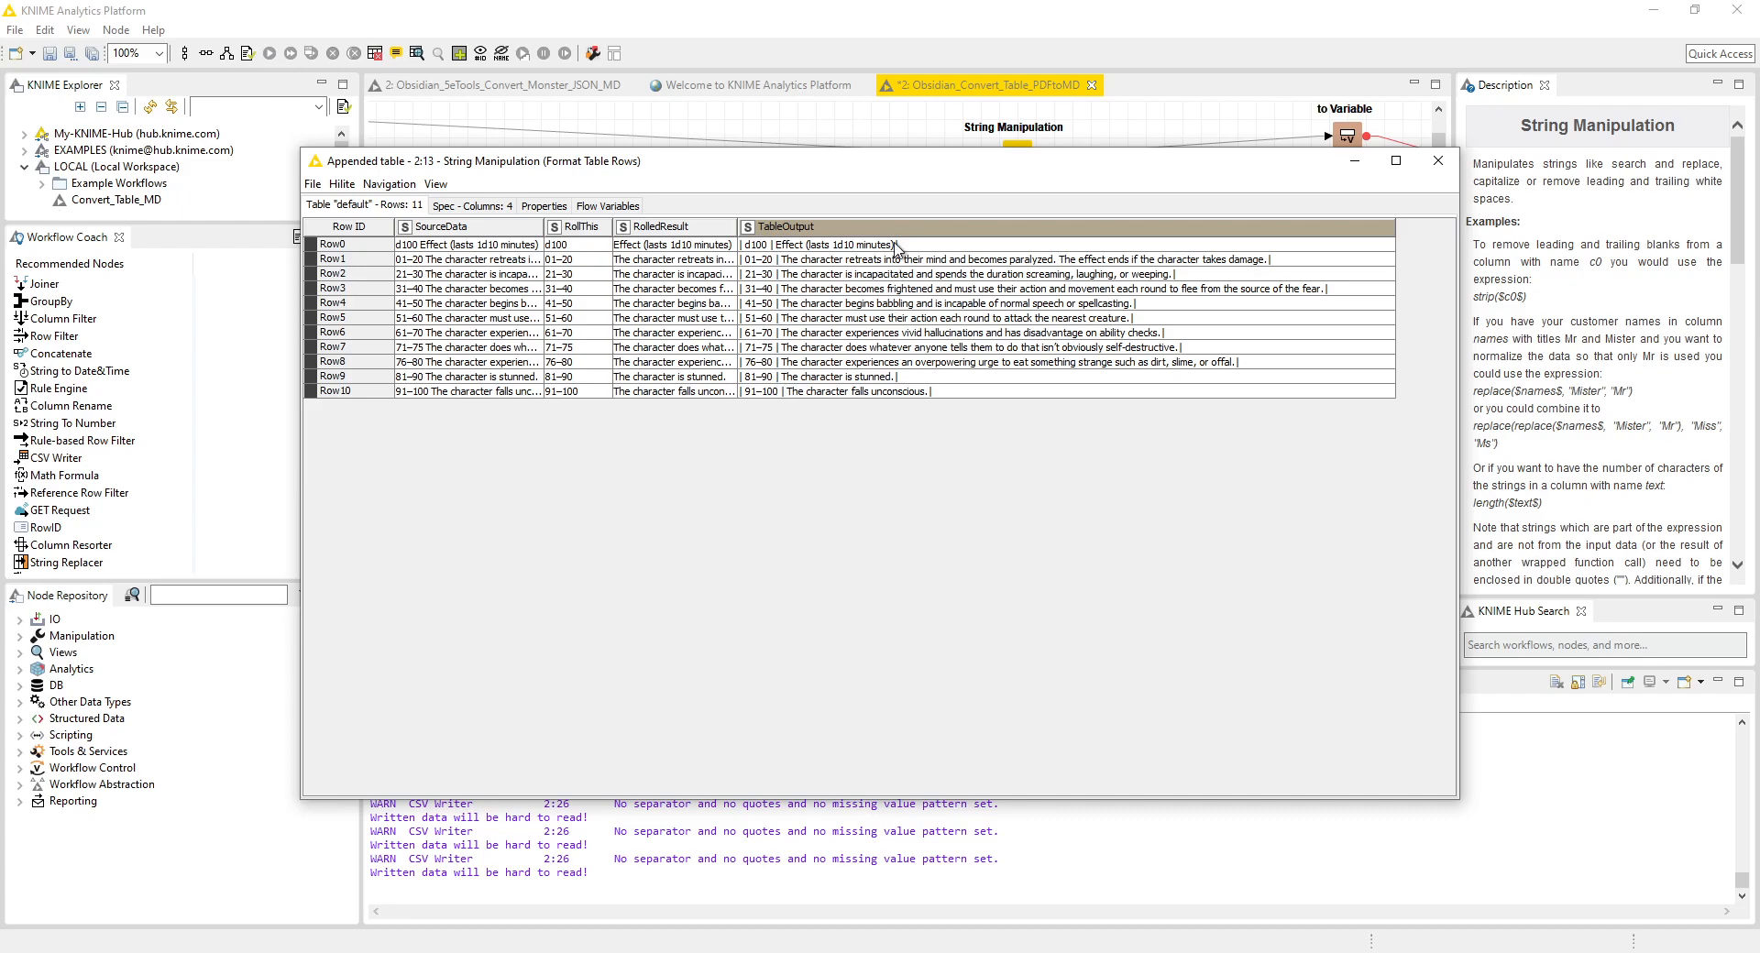
{"action": "left_click", "coordinate": [1437, 160]}
- Switch to Obsidian and examine the Markdown table source in the Short Term Madness note
{"action": "left_click", "coordinate": [429, 952]}
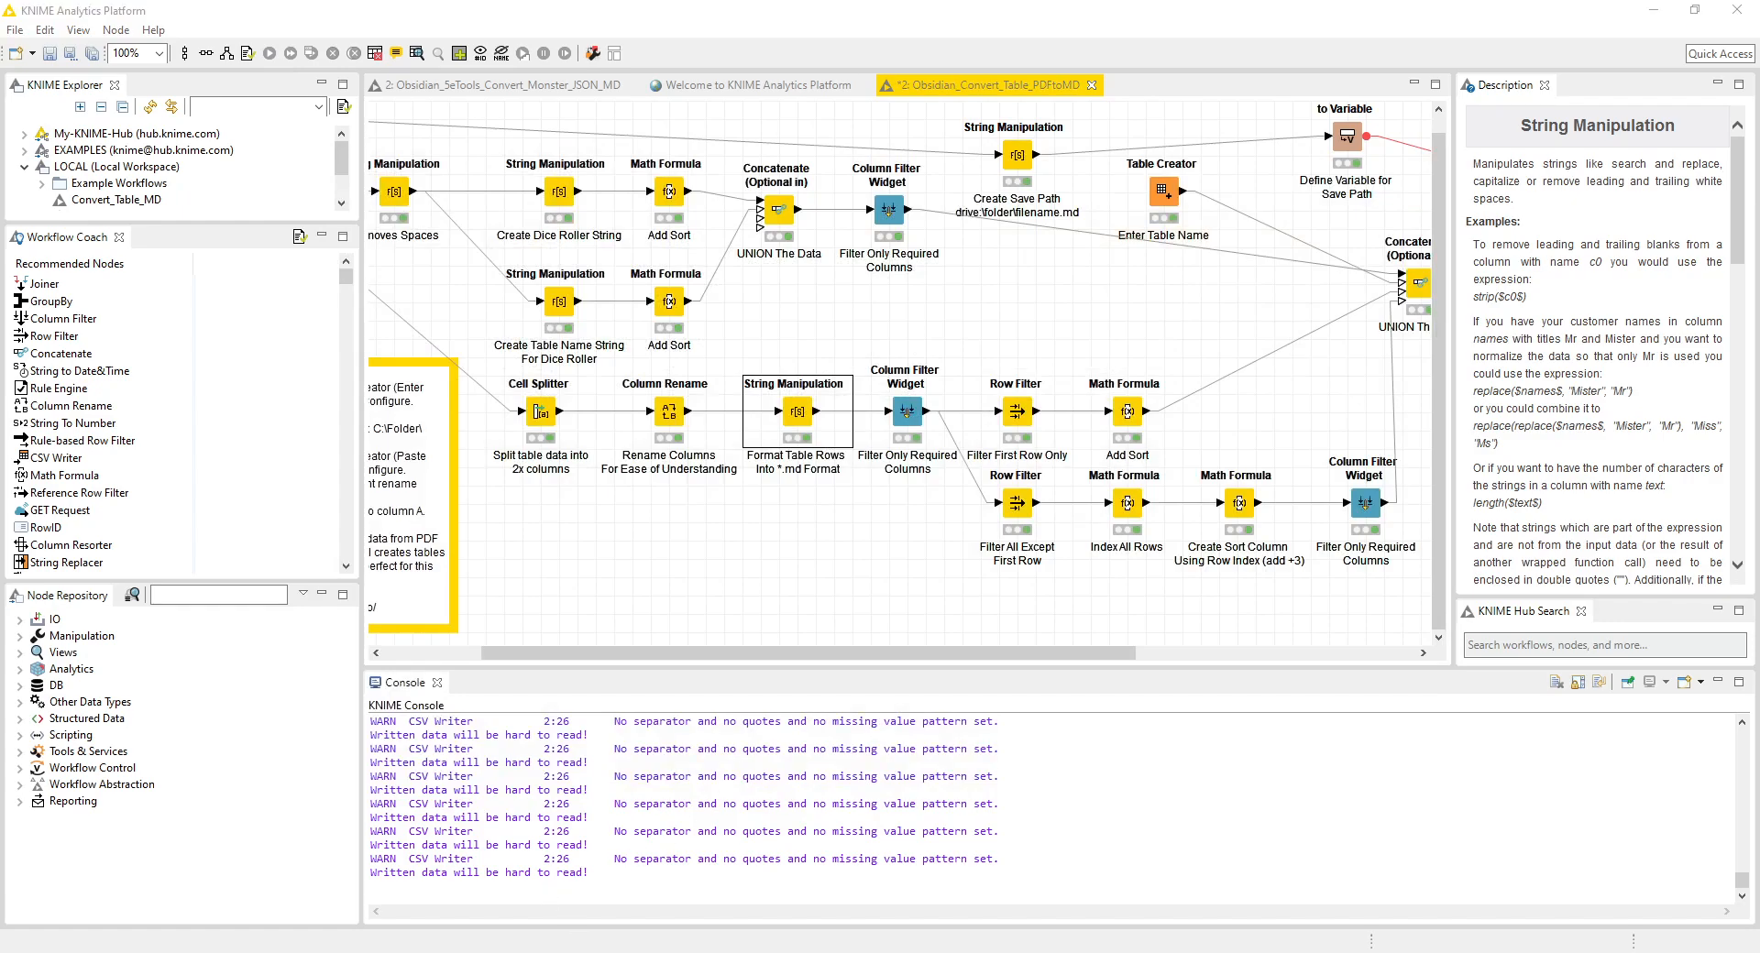
{"action": "left_click", "coordinate": [591, 900]}
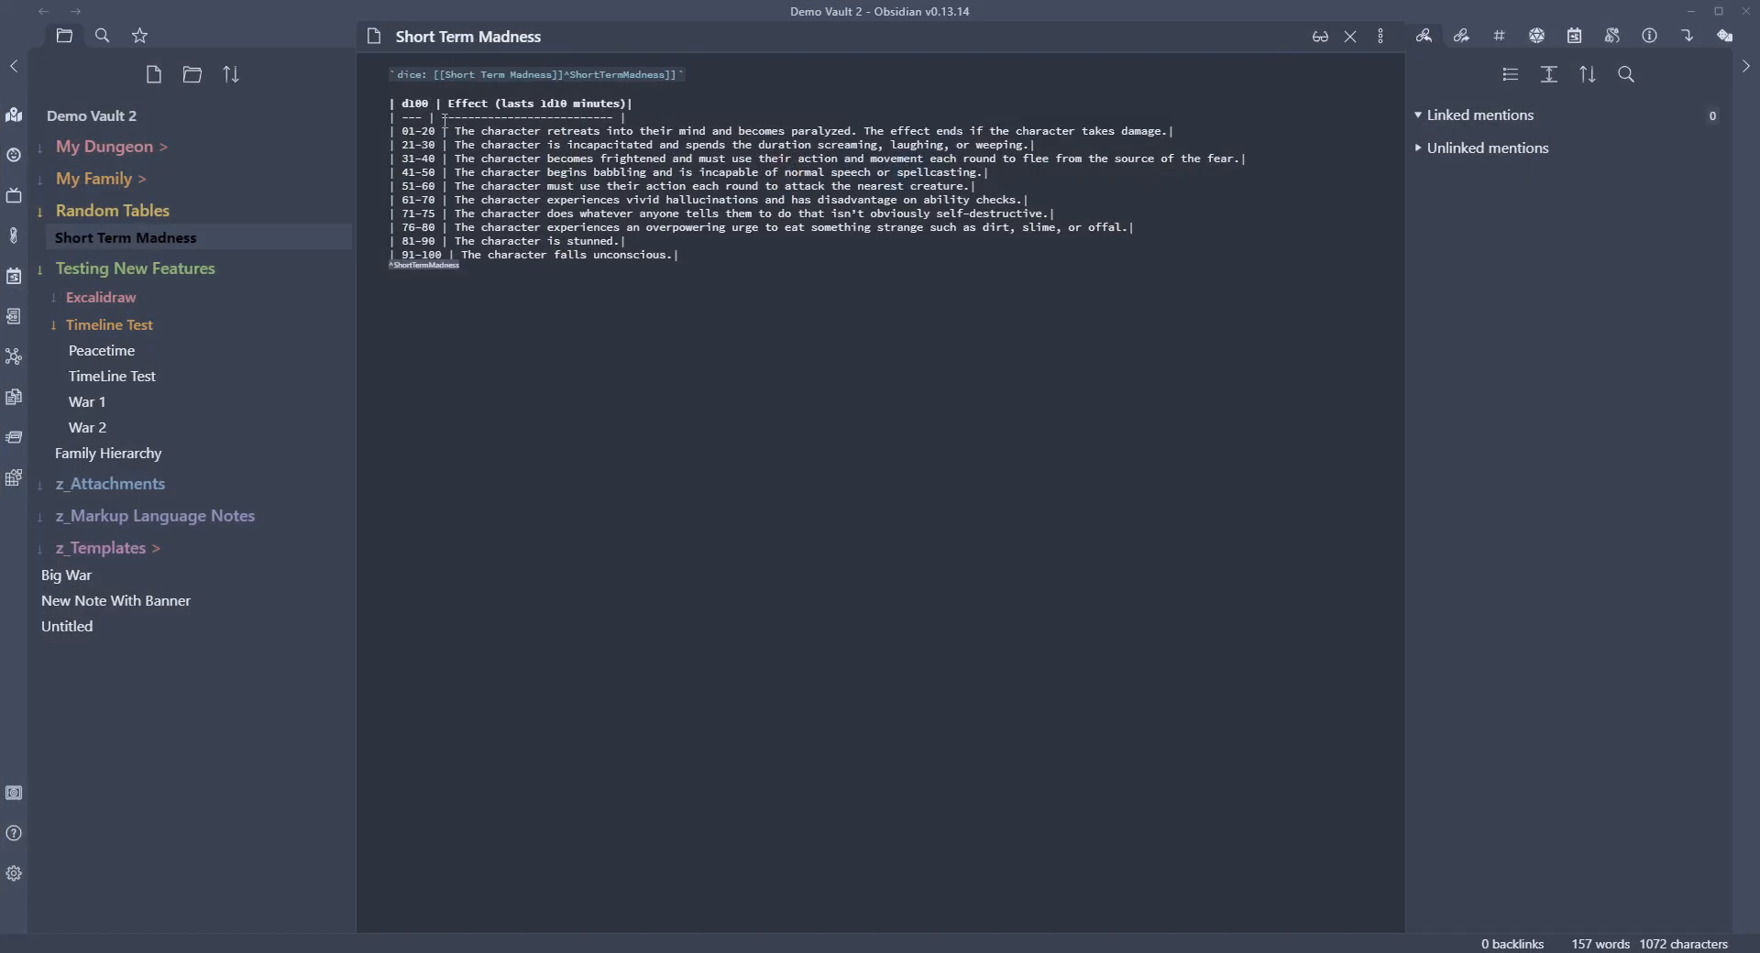
{"action": "left_click", "coordinate": [637, 106]}
- Search Obsidian's community plugins for "advanced tables" and open the Advanced Tables plugin page
{"action": "left_click", "coordinate": [14, 873]}
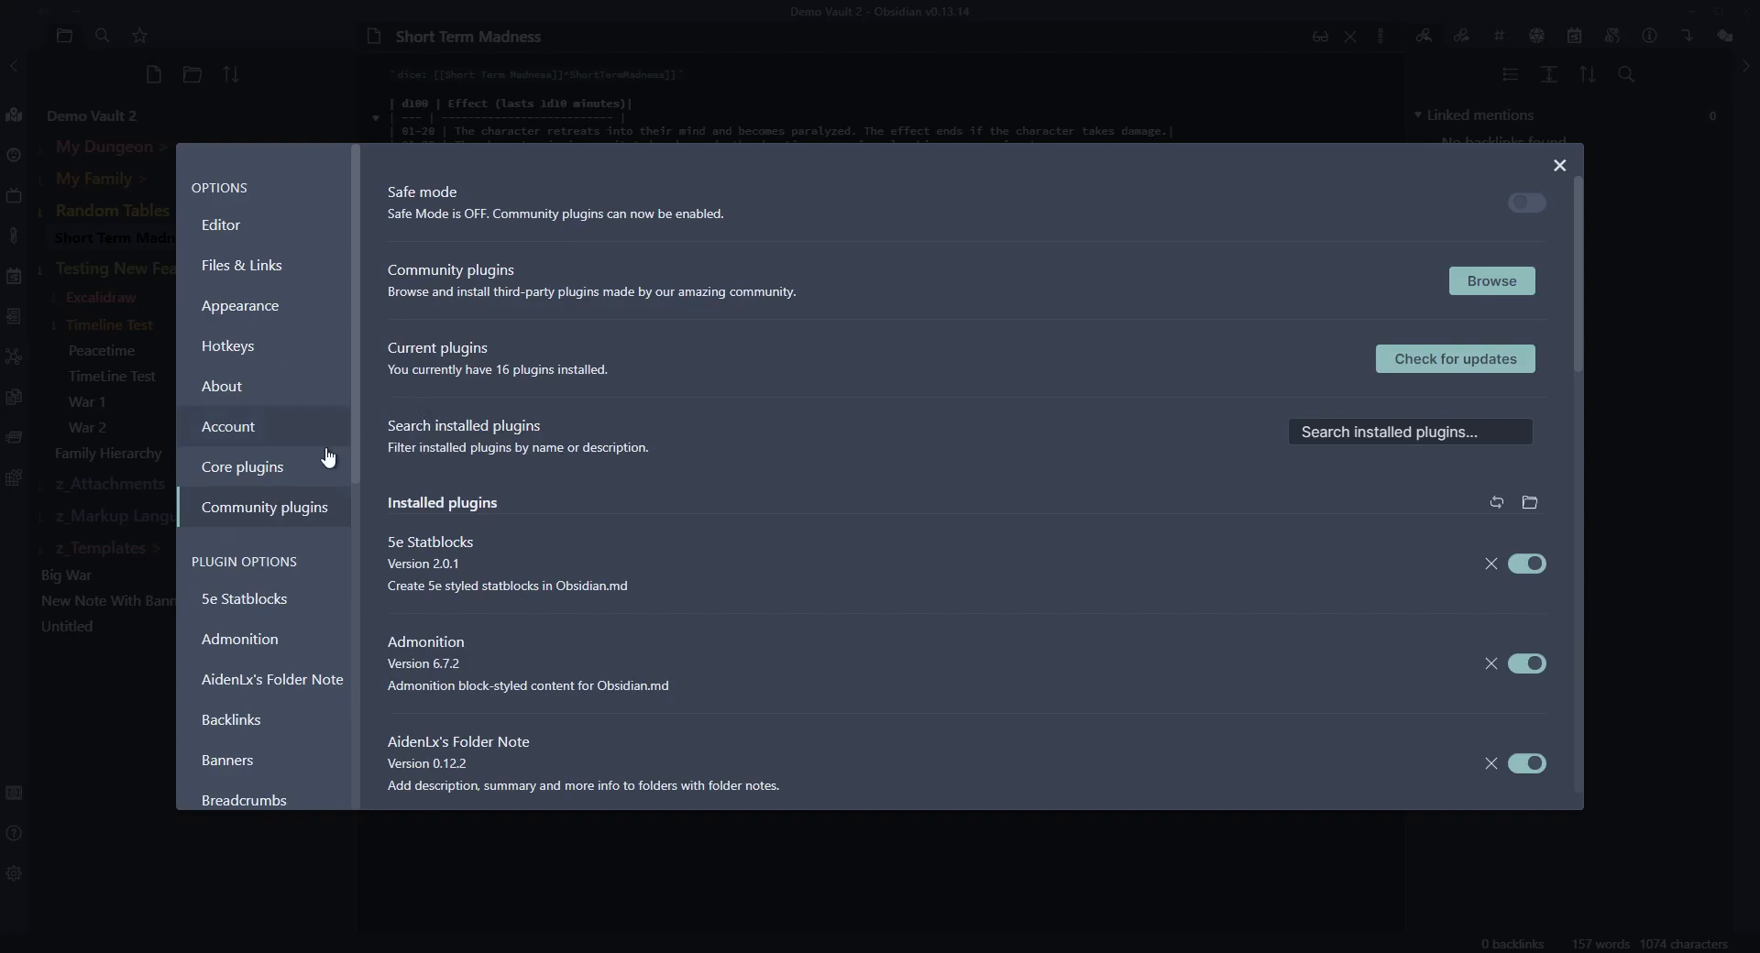
{"action": "left_click", "coordinate": [1491, 280]}
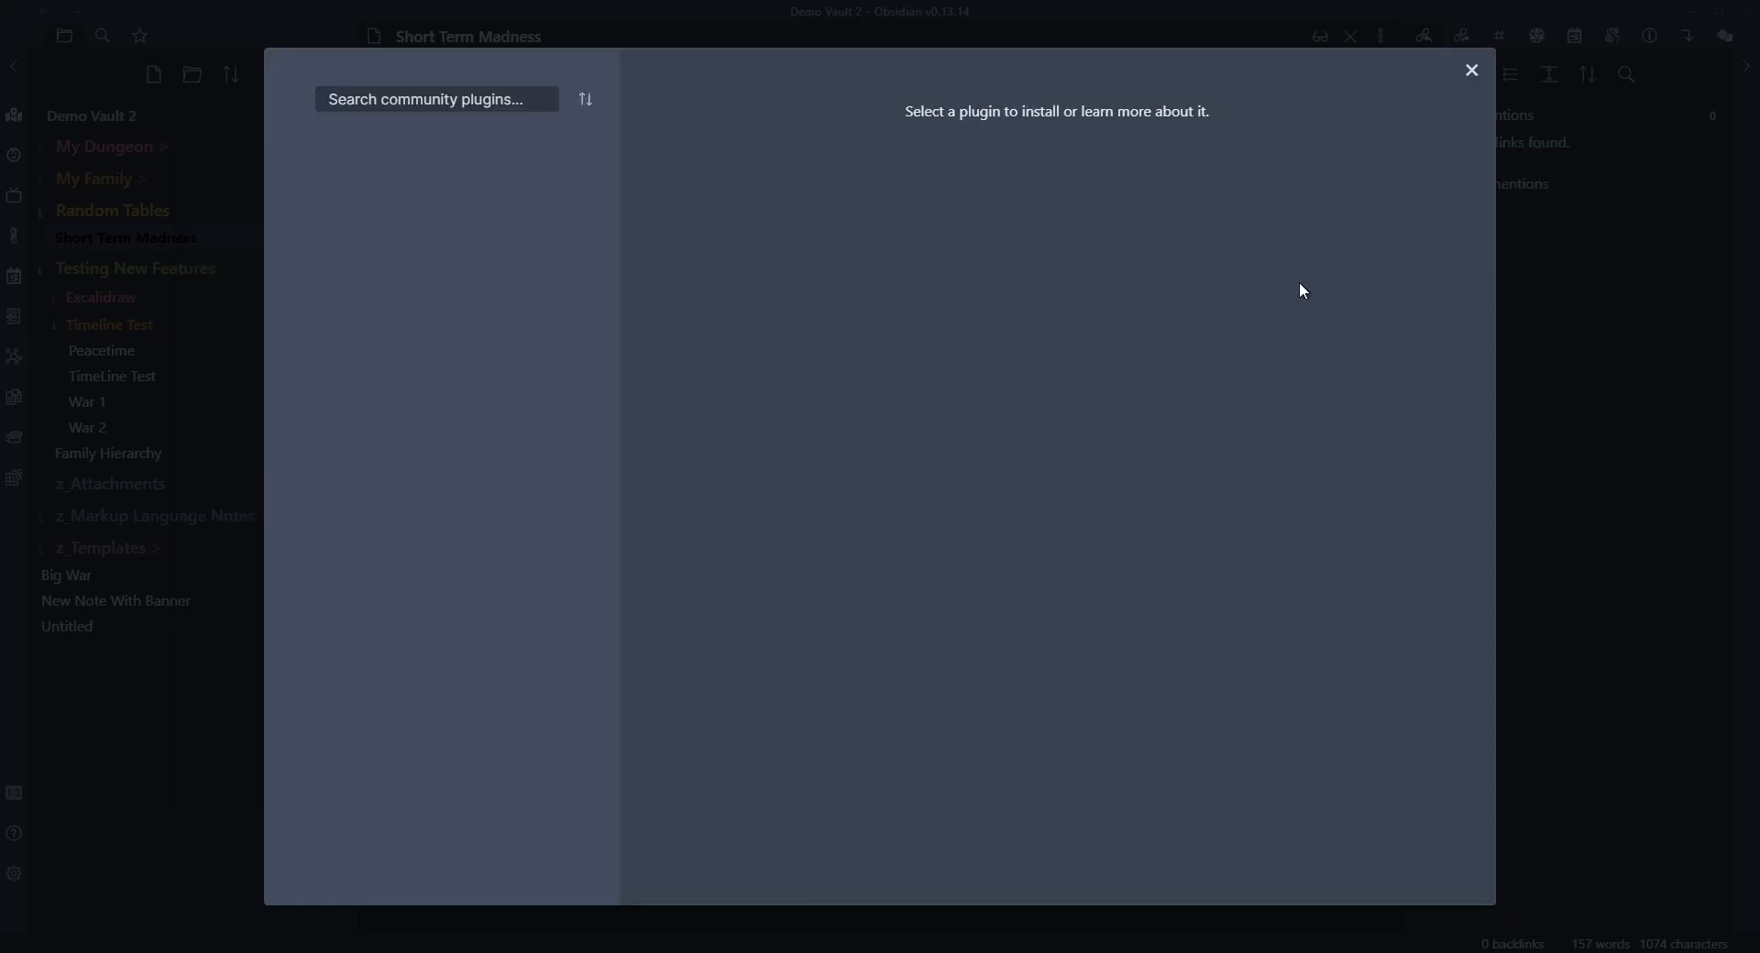
{"action": "left_click", "coordinate": [438, 98]}
{"action": "type", "text": "advanced"}
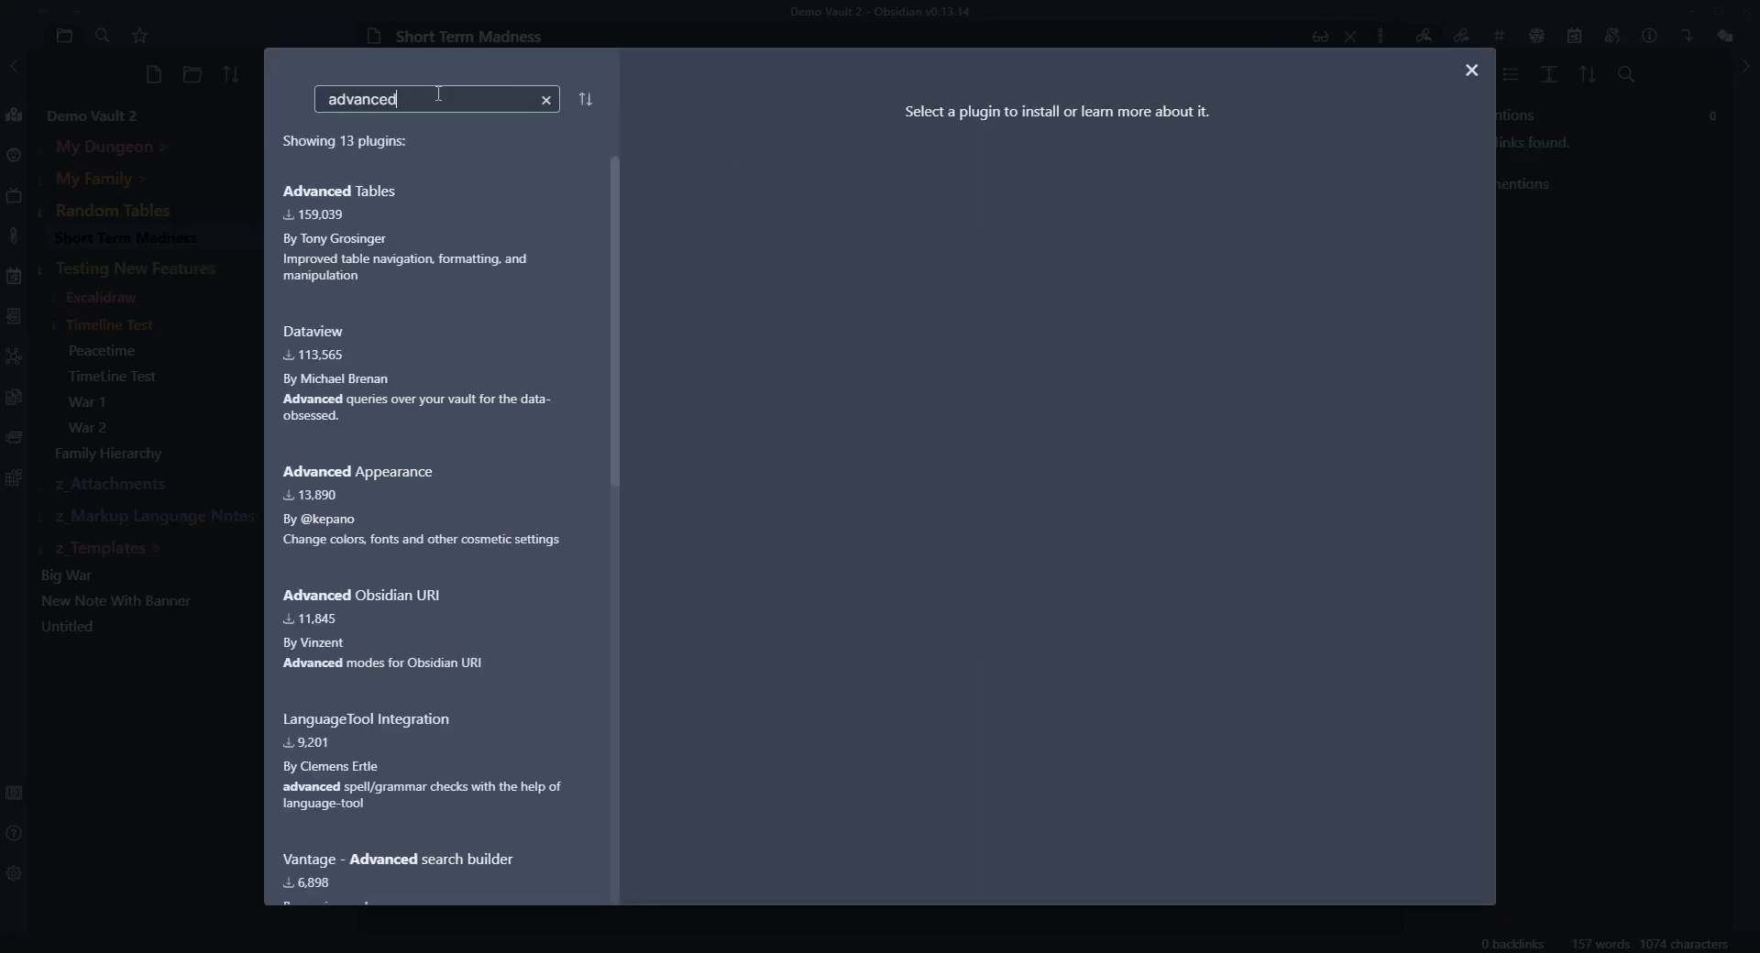
{"action": "type", "text": " tables"}
{"action": "left_click", "coordinate": [393, 272]}
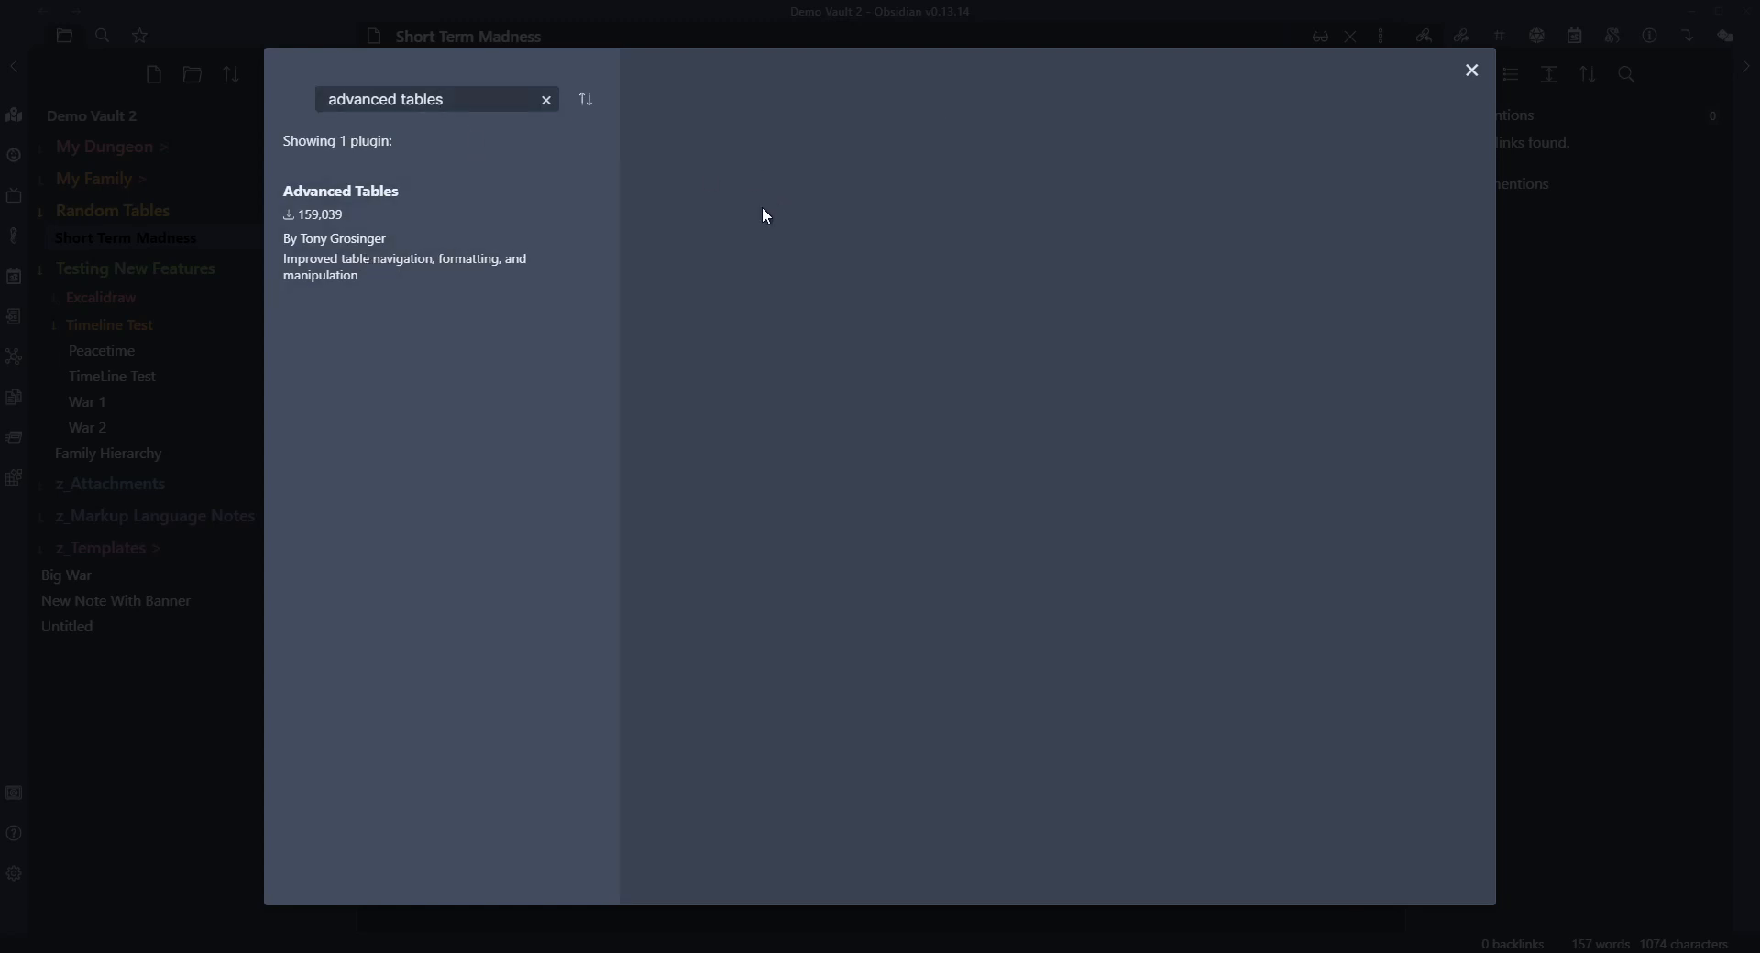
- Install and enable the Advanced Tables plugin, and close the plugin browser and settings
{"action": "left_click", "coordinate": [714, 273]}
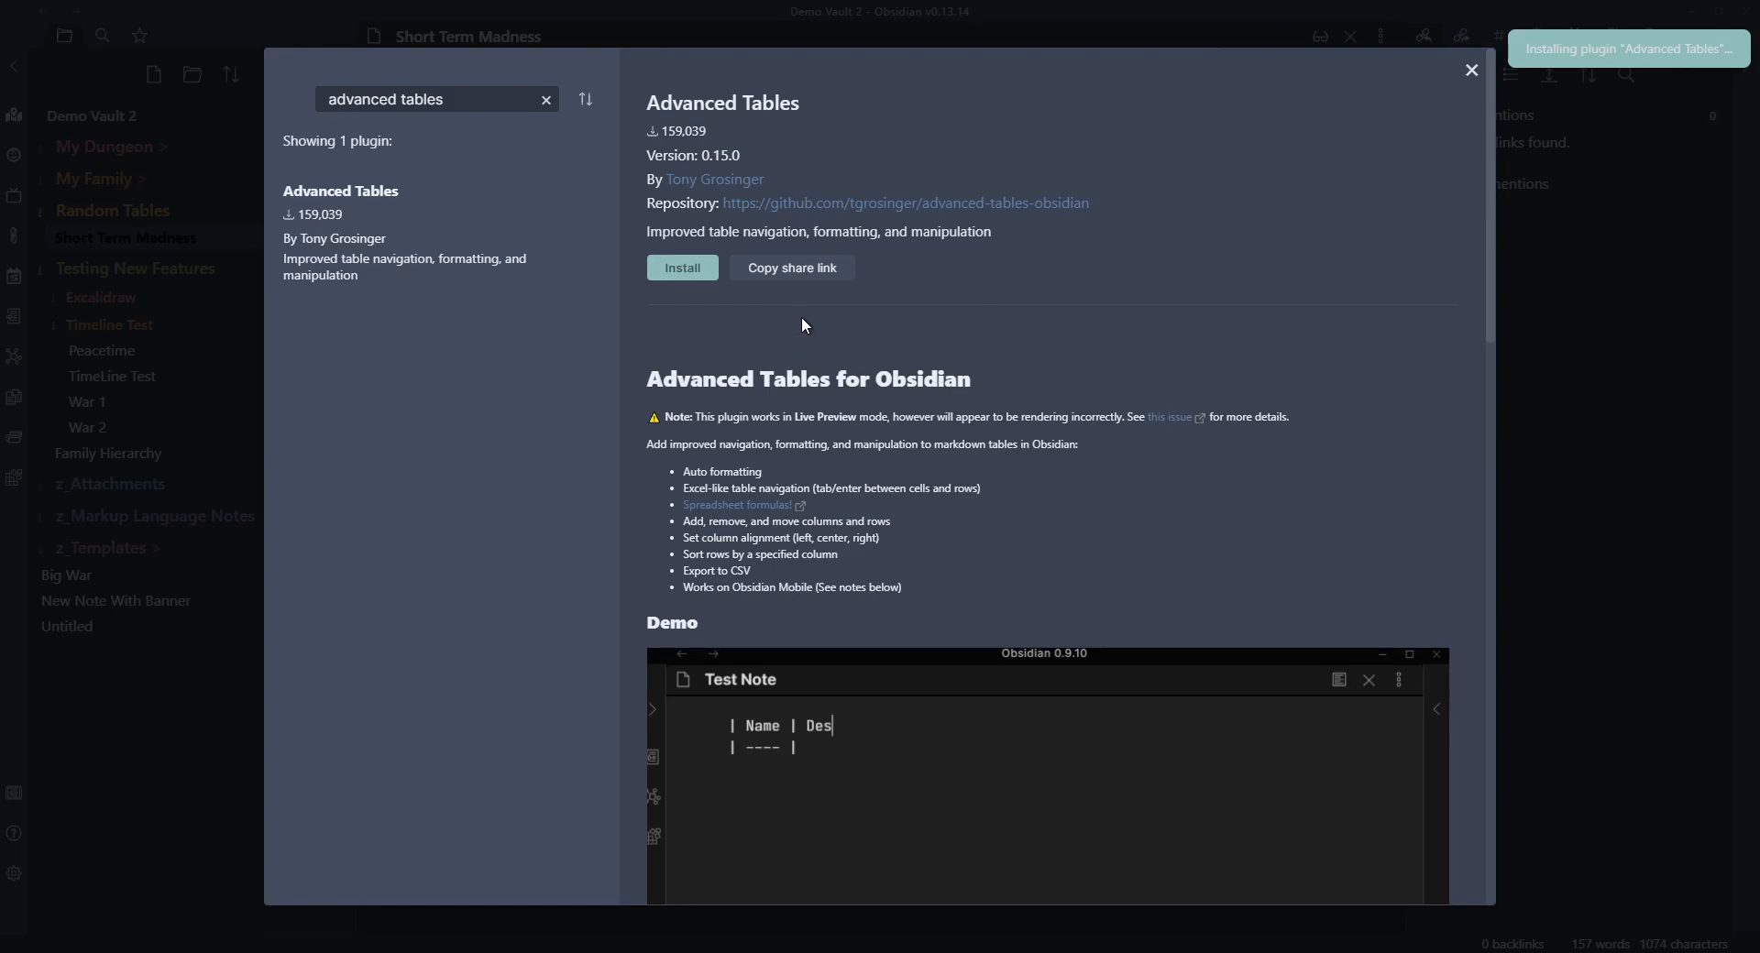
{"action": "left_click", "coordinate": [679, 275]}
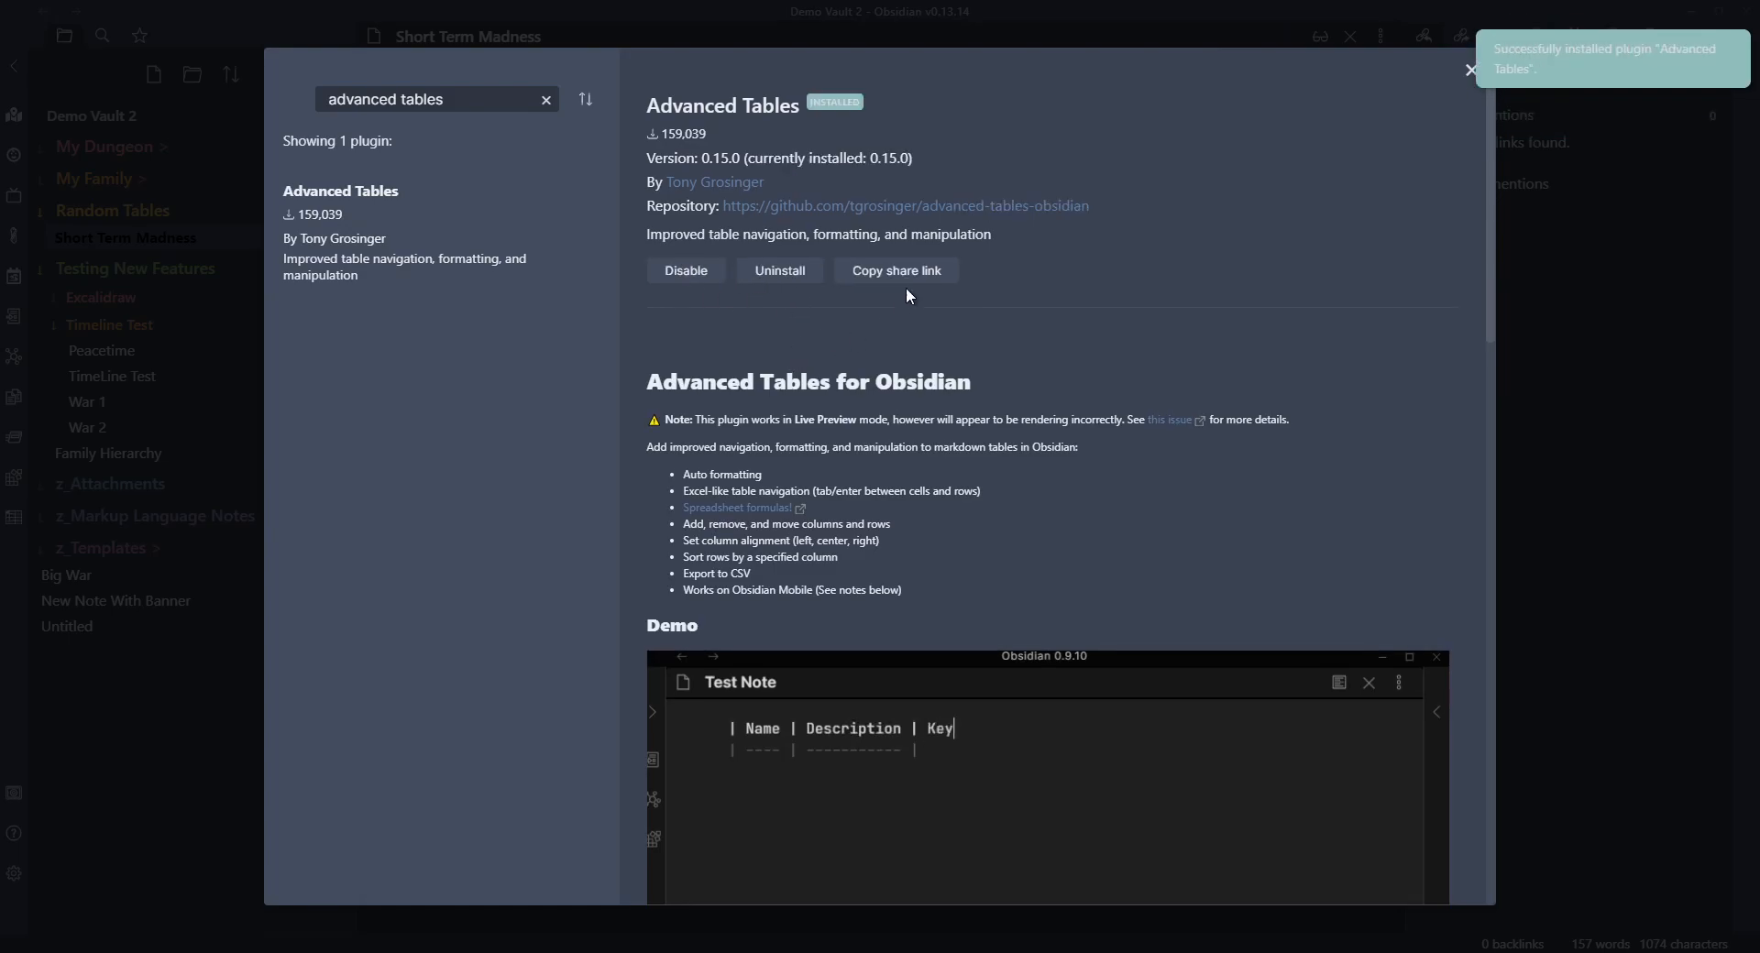
{"action": "left_click", "coordinate": [1470, 71]}
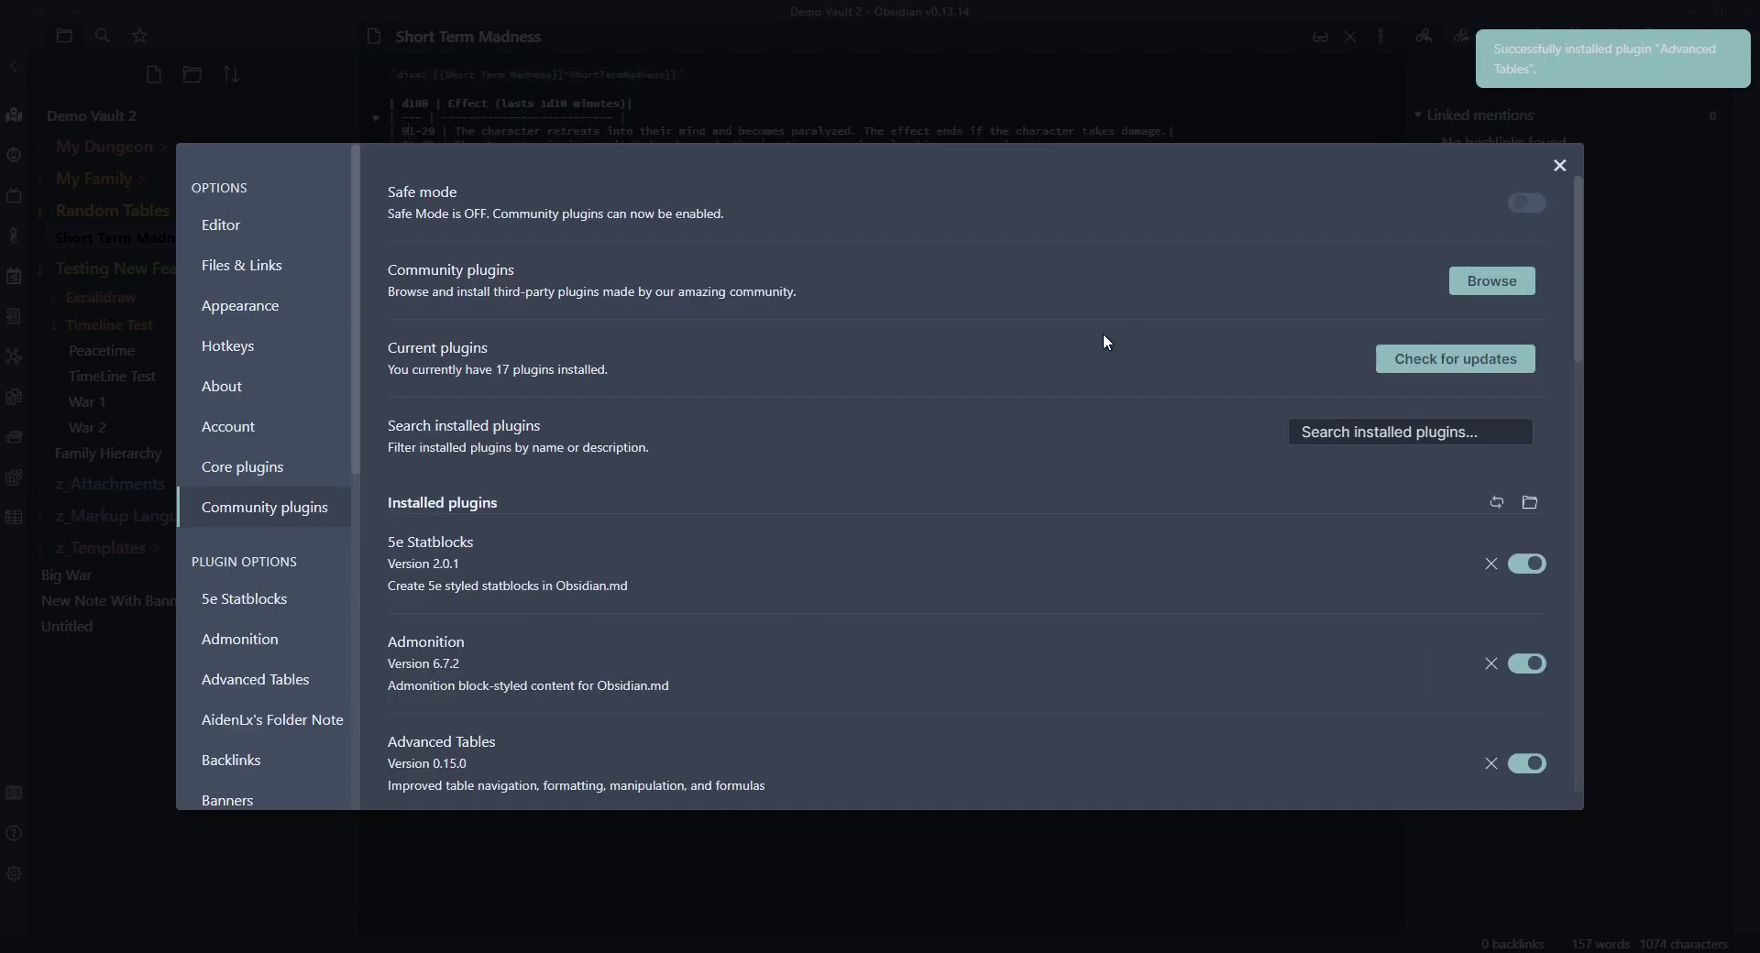
{"action": "left_click", "coordinate": [1559, 166]}
- Auto-format the Short Term Madness table into aligned columns, check the note in reading view, and return to editing
{"action": "key", "text": "Tab"}
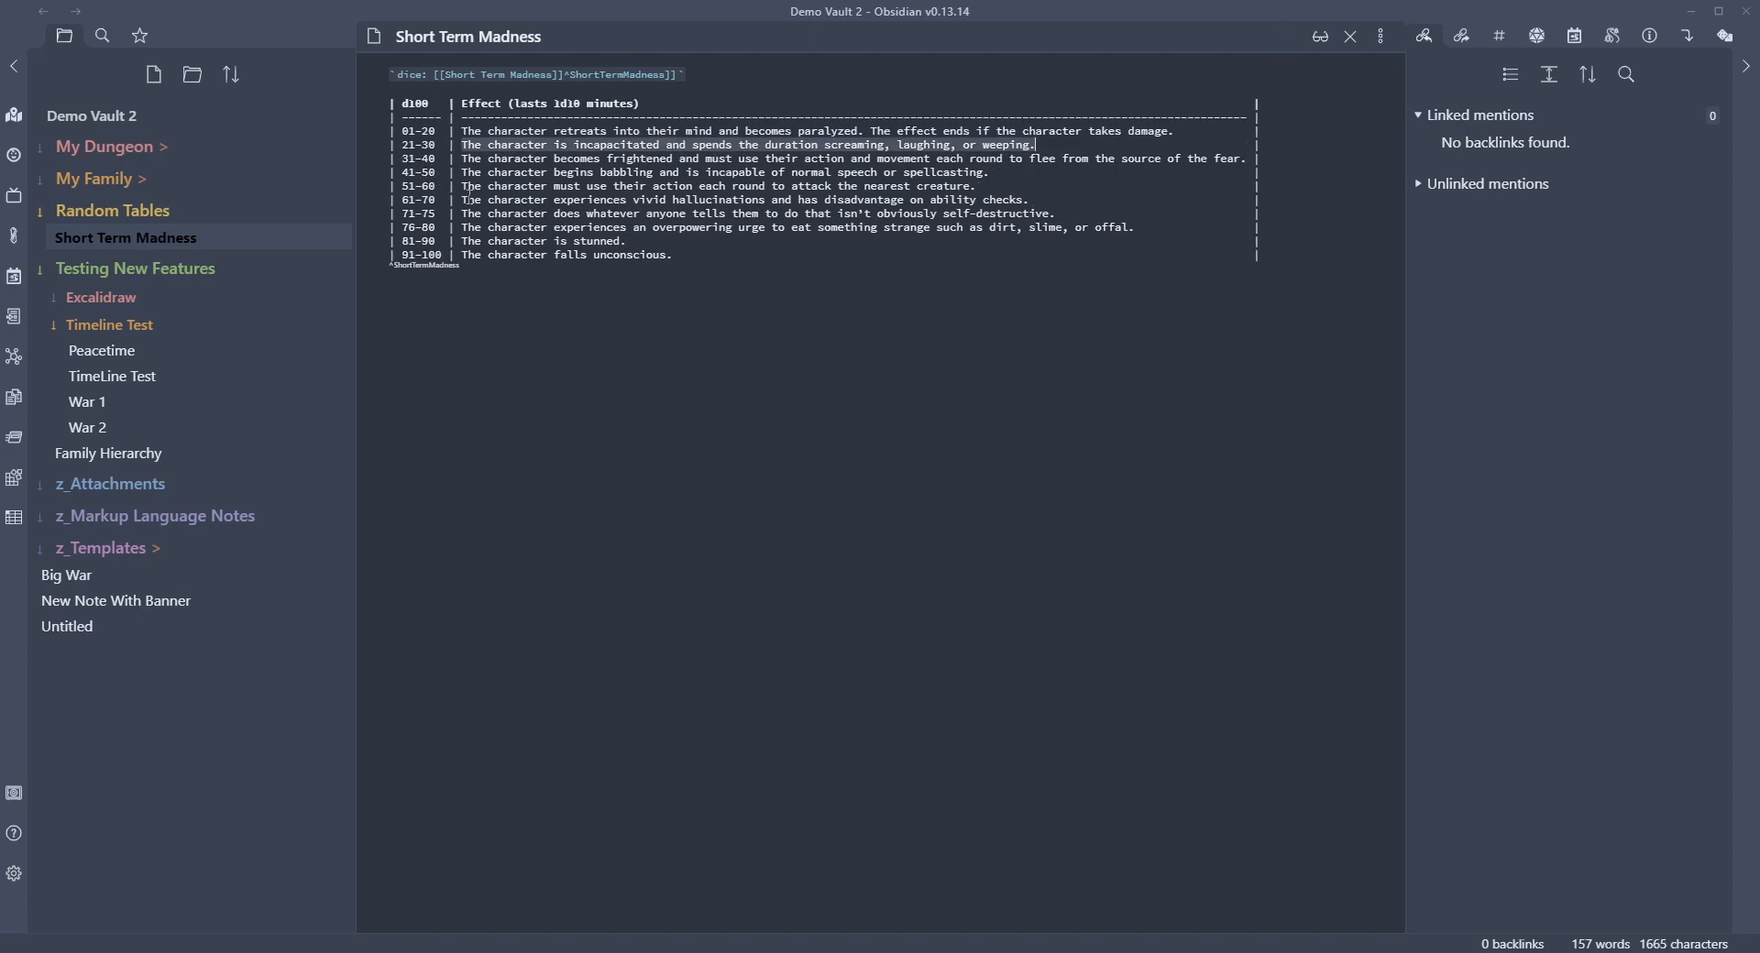
{"action": "left_click", "coordinate": [550, 327]}
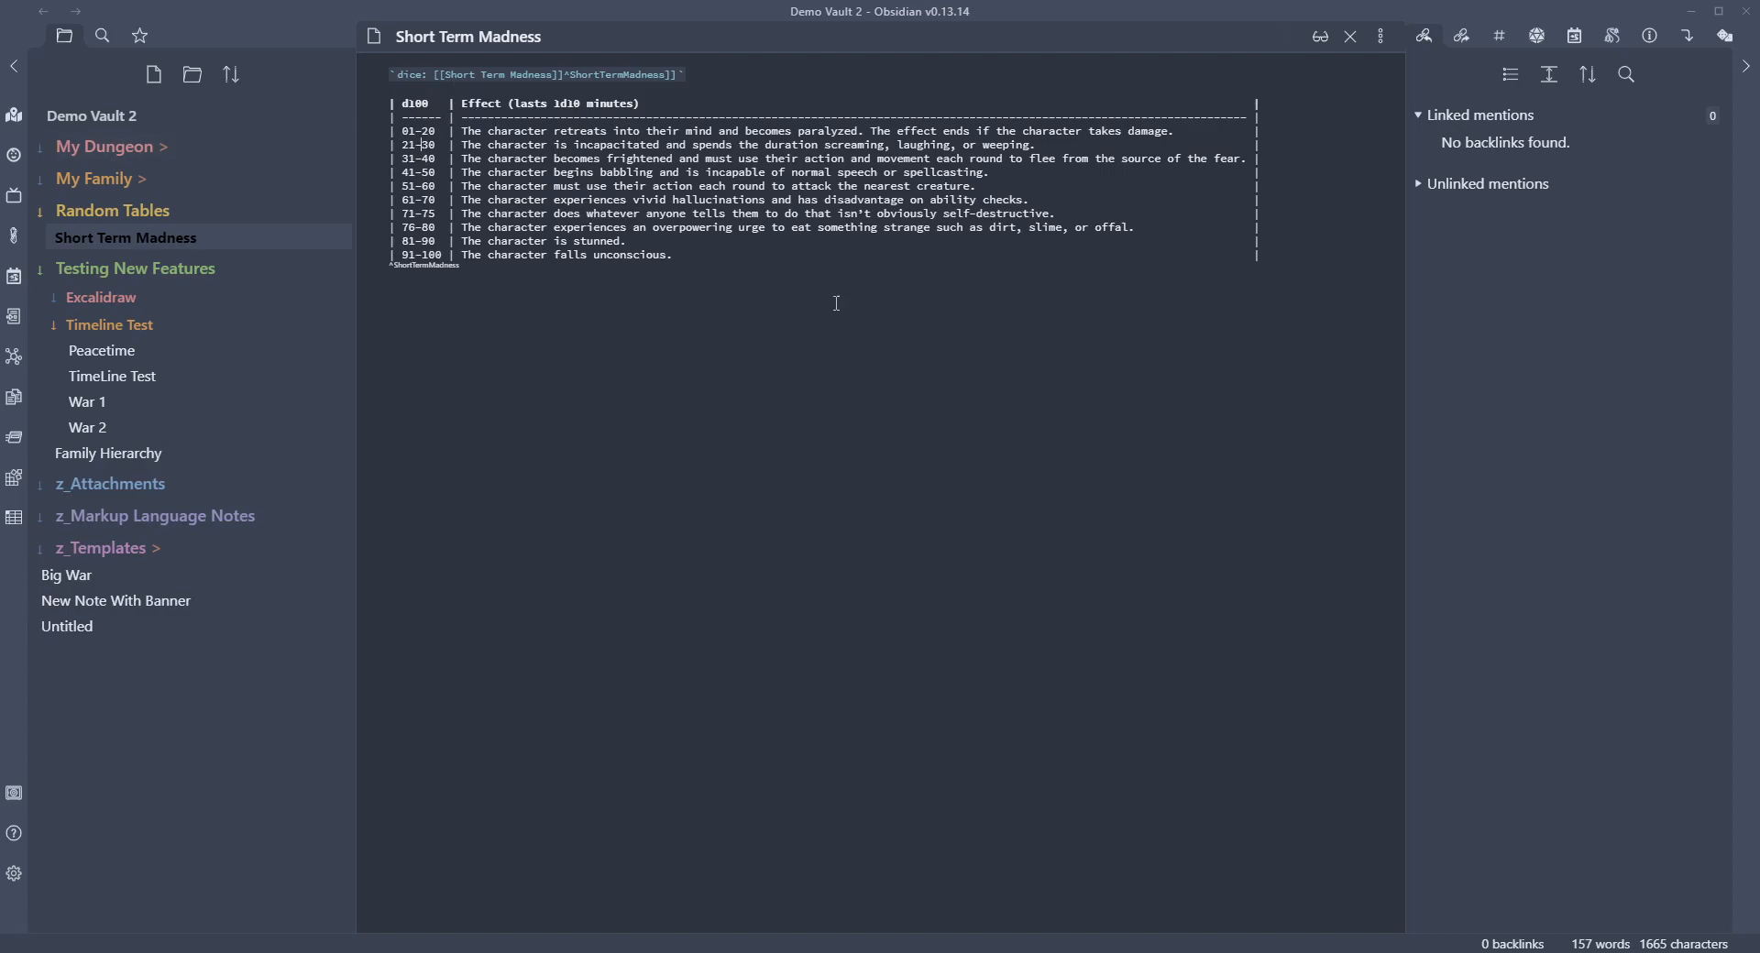
{"action": "left_click", "coordinate": [1320, 38]}
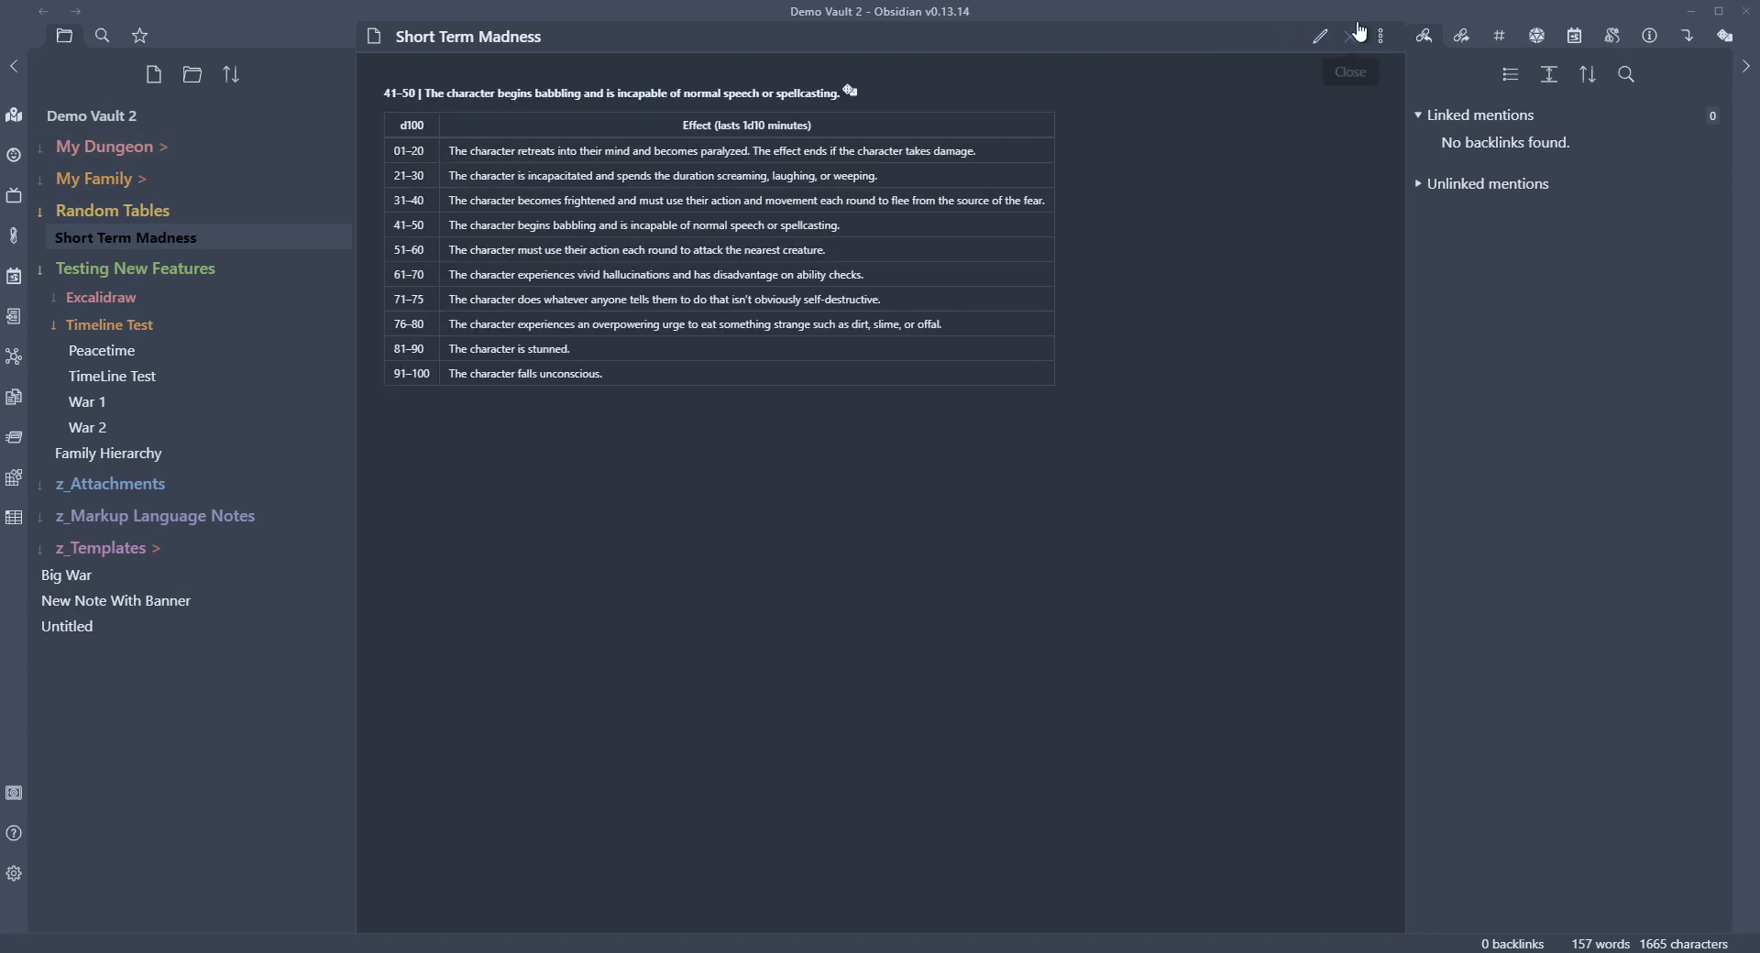
{"action": "left_click", "coordinate": [1320, 36]}
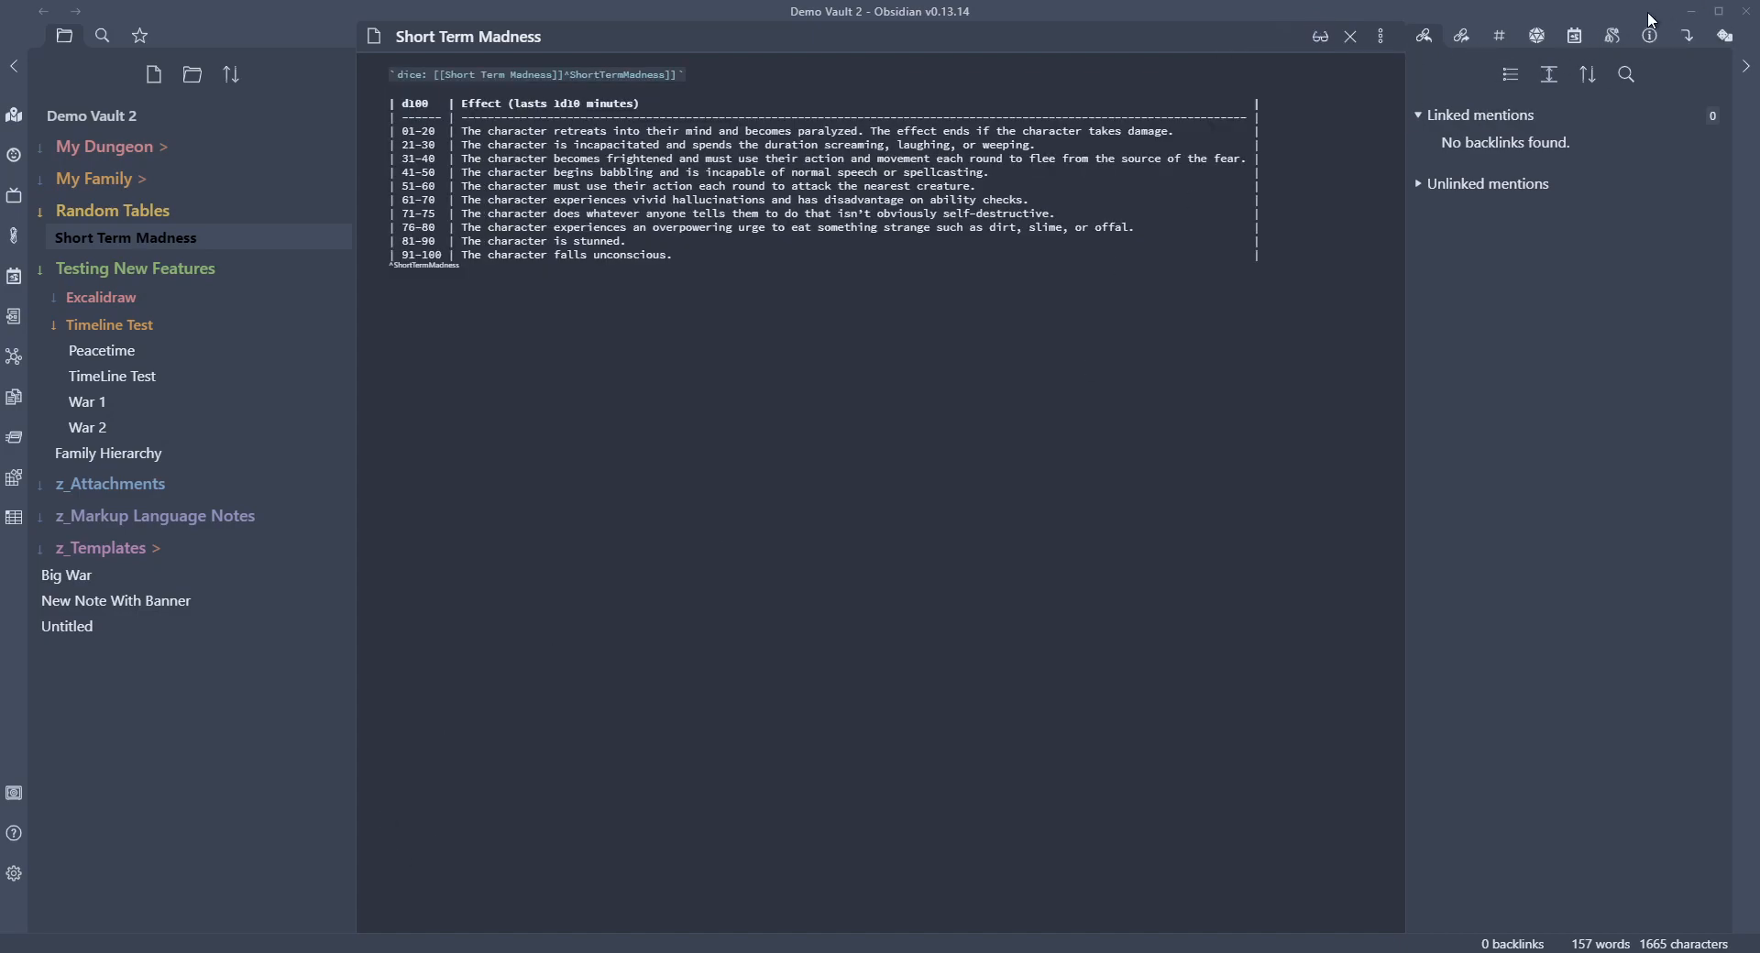
- Switch to KNIME and examine the appended table of the String Manipulation node that formats the table rows into Markdown
{"action": "left_click", "coordinate": [1691, 11]}
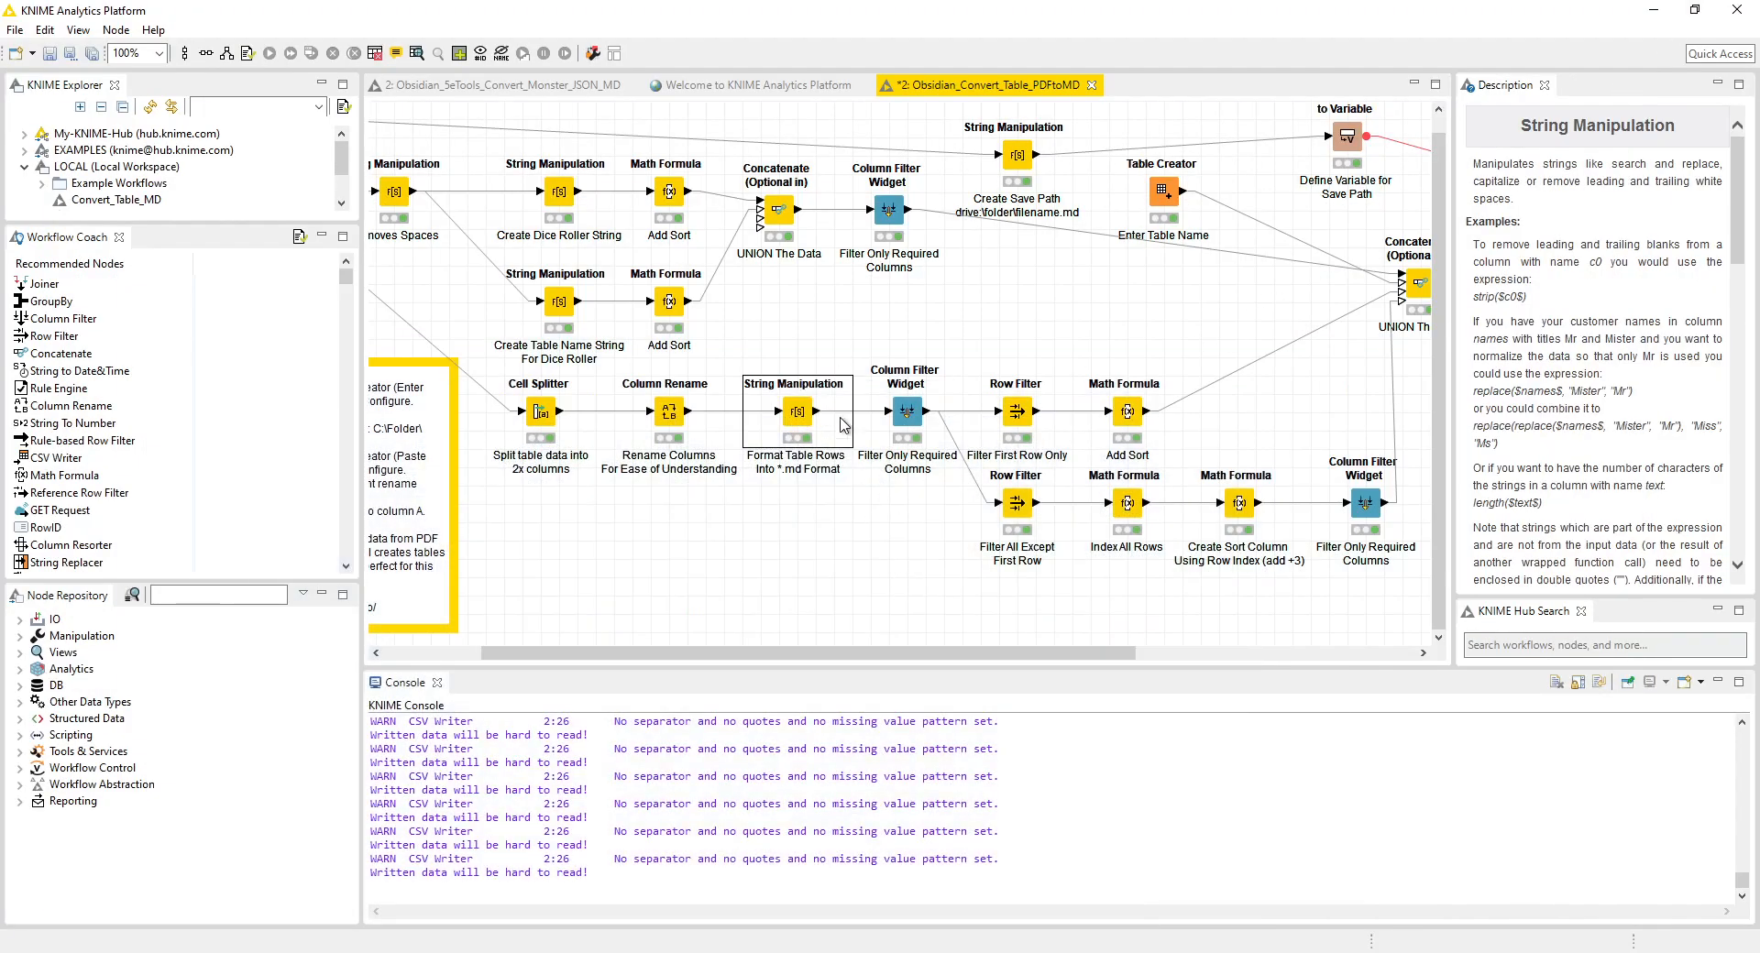
{"action": "right_click", "coordinate": [795, 412]}
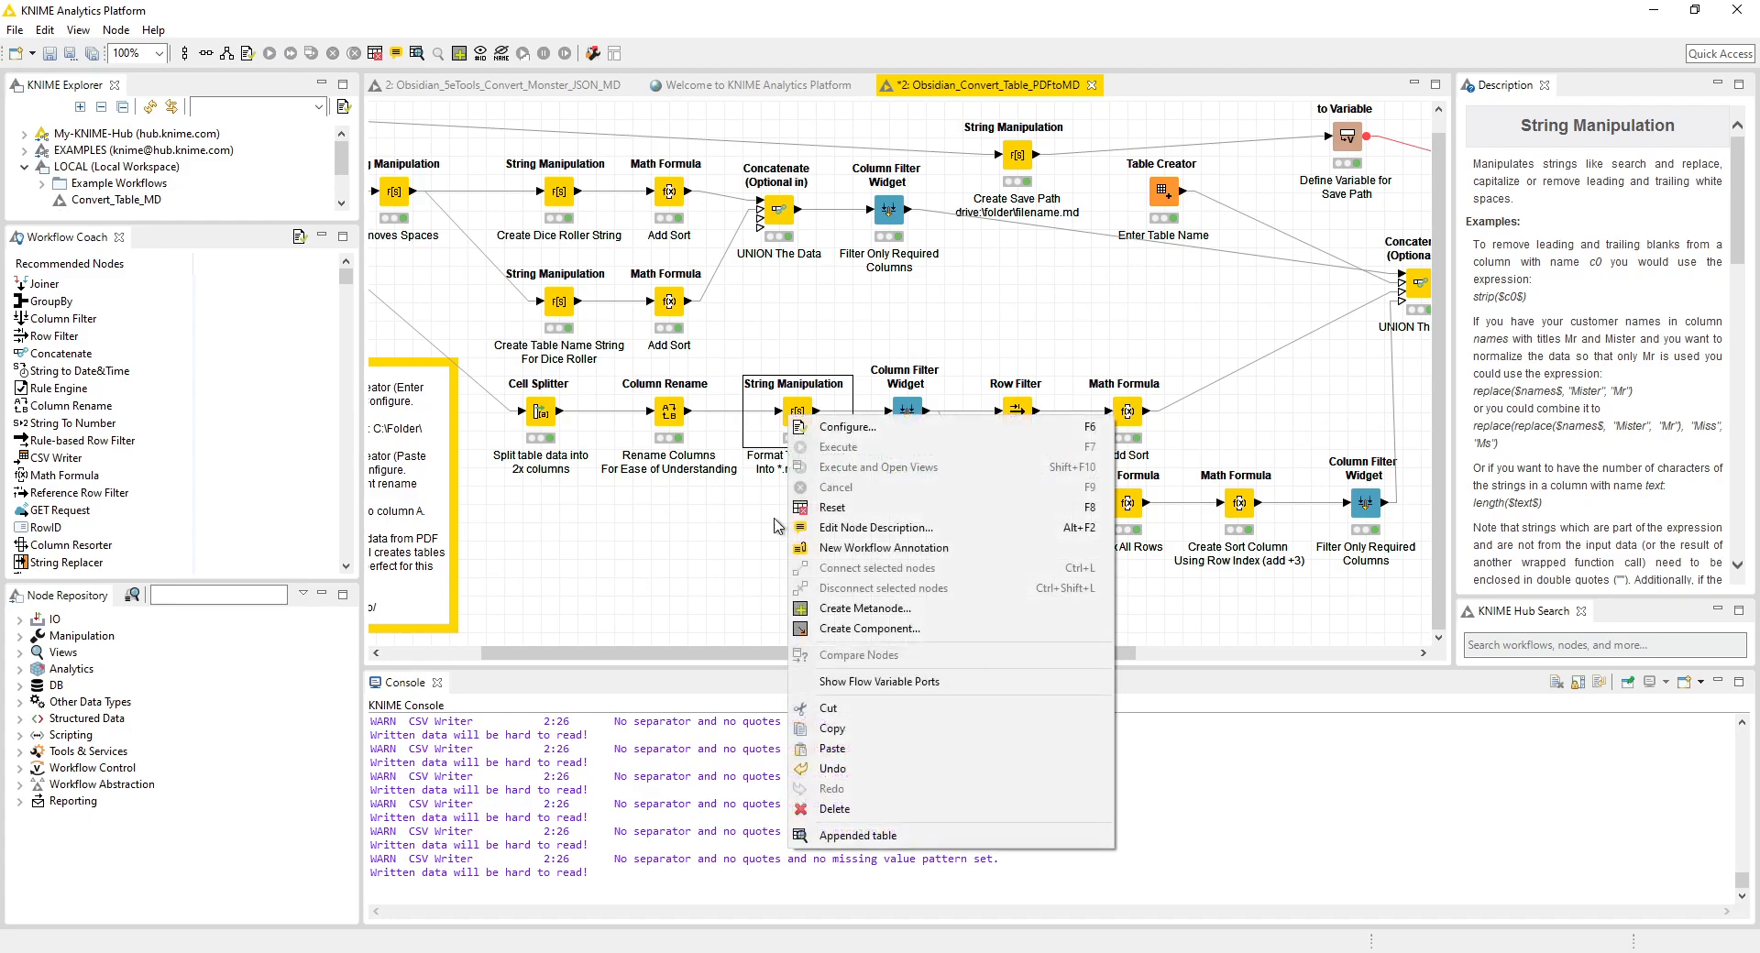
{"action": "left_click", "coordinate": [852, 836]}
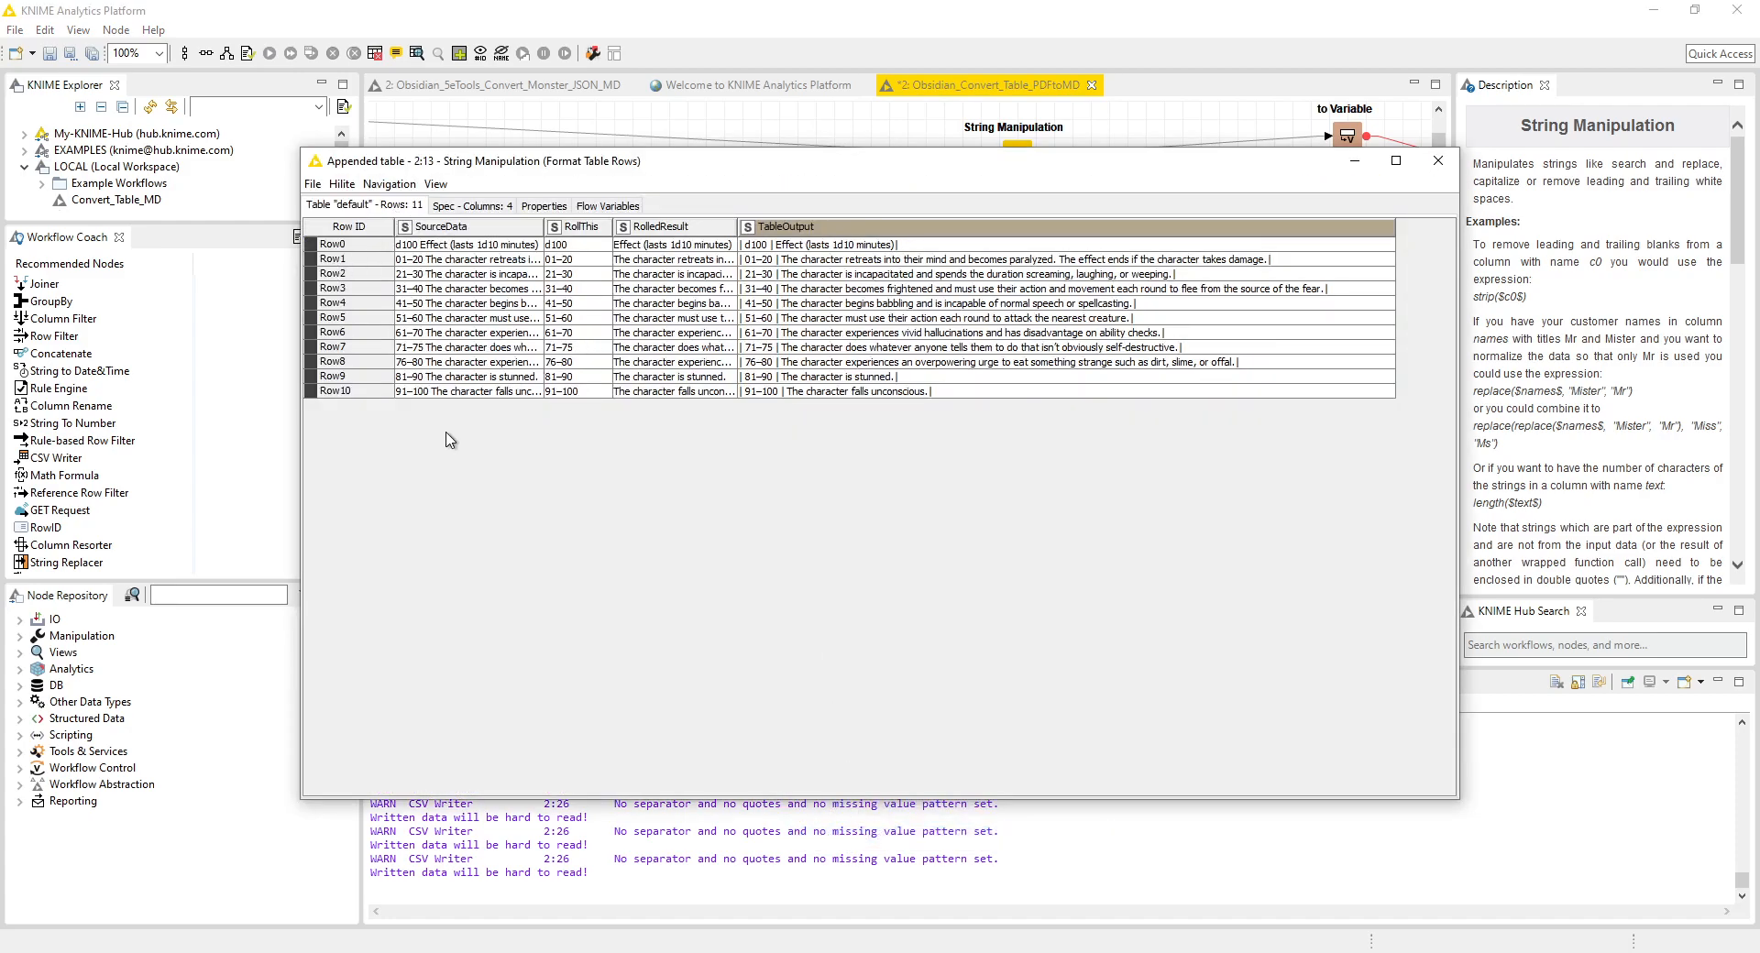
{"action": "left_click", "coordinate": [1448, 168]}
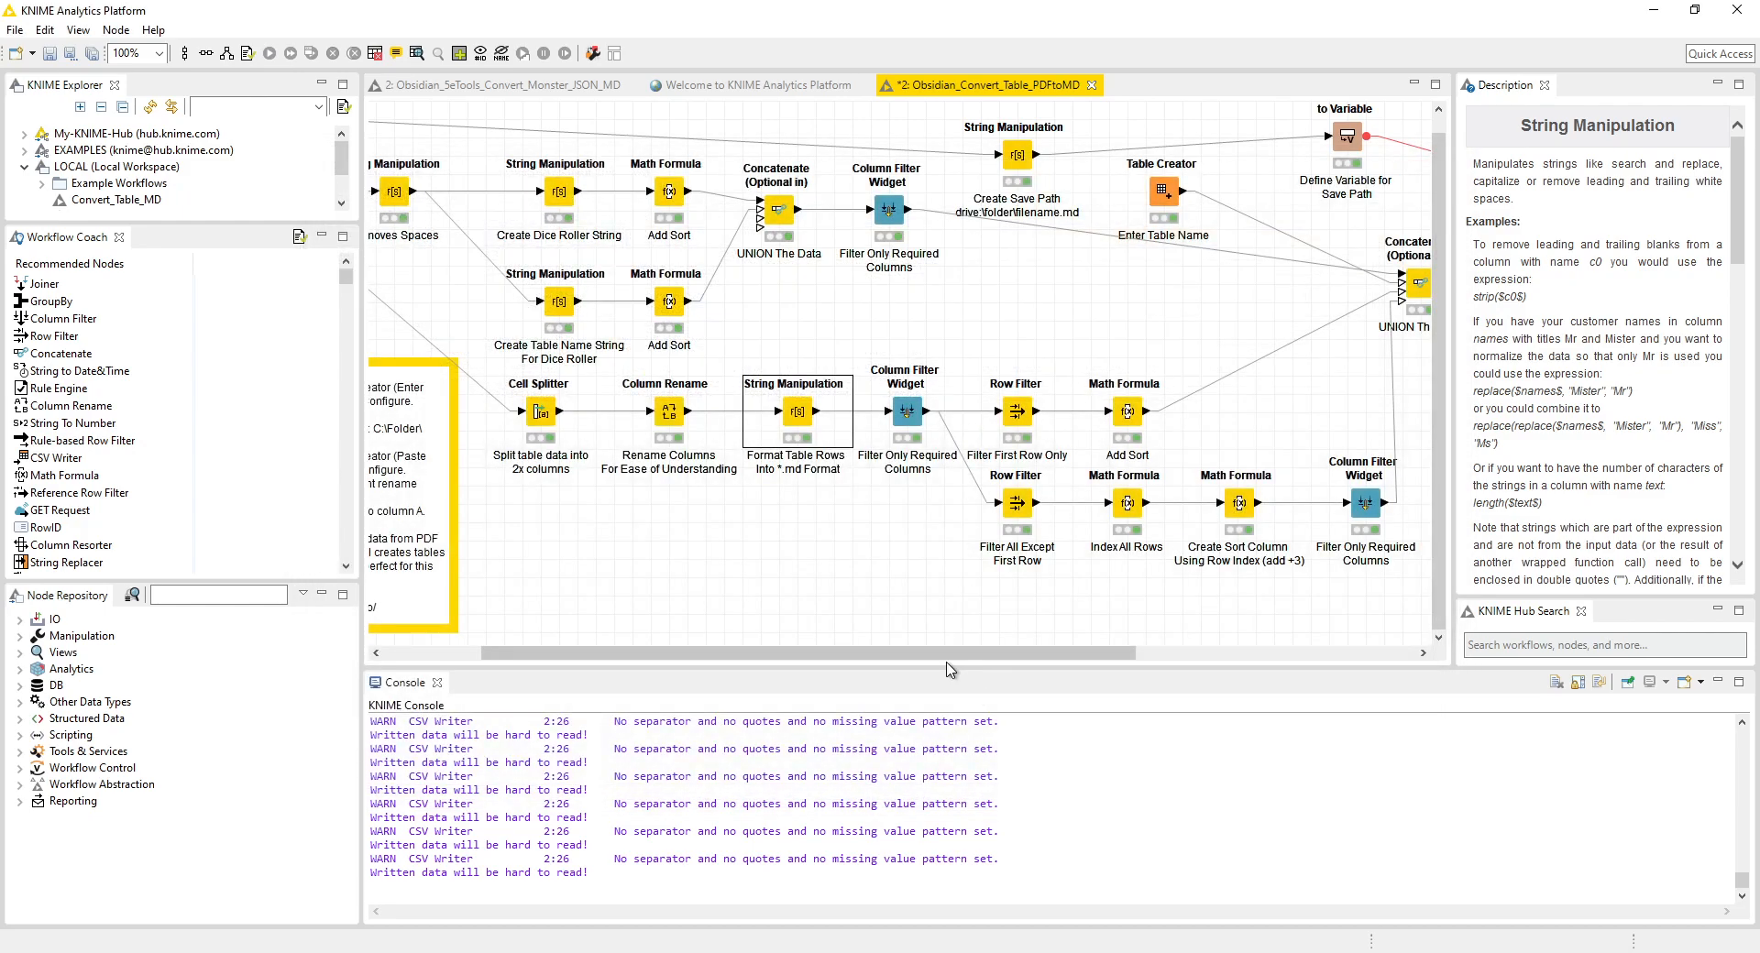
- Review which columns the Column Filter Widget after the row-formatting String Manipulation node includes and excludes, leaving its configuration unchanged
{"action": "right_click", "coordinate": [900, 413]}
{"action": "left_click", "coordinate": [948, 423]}
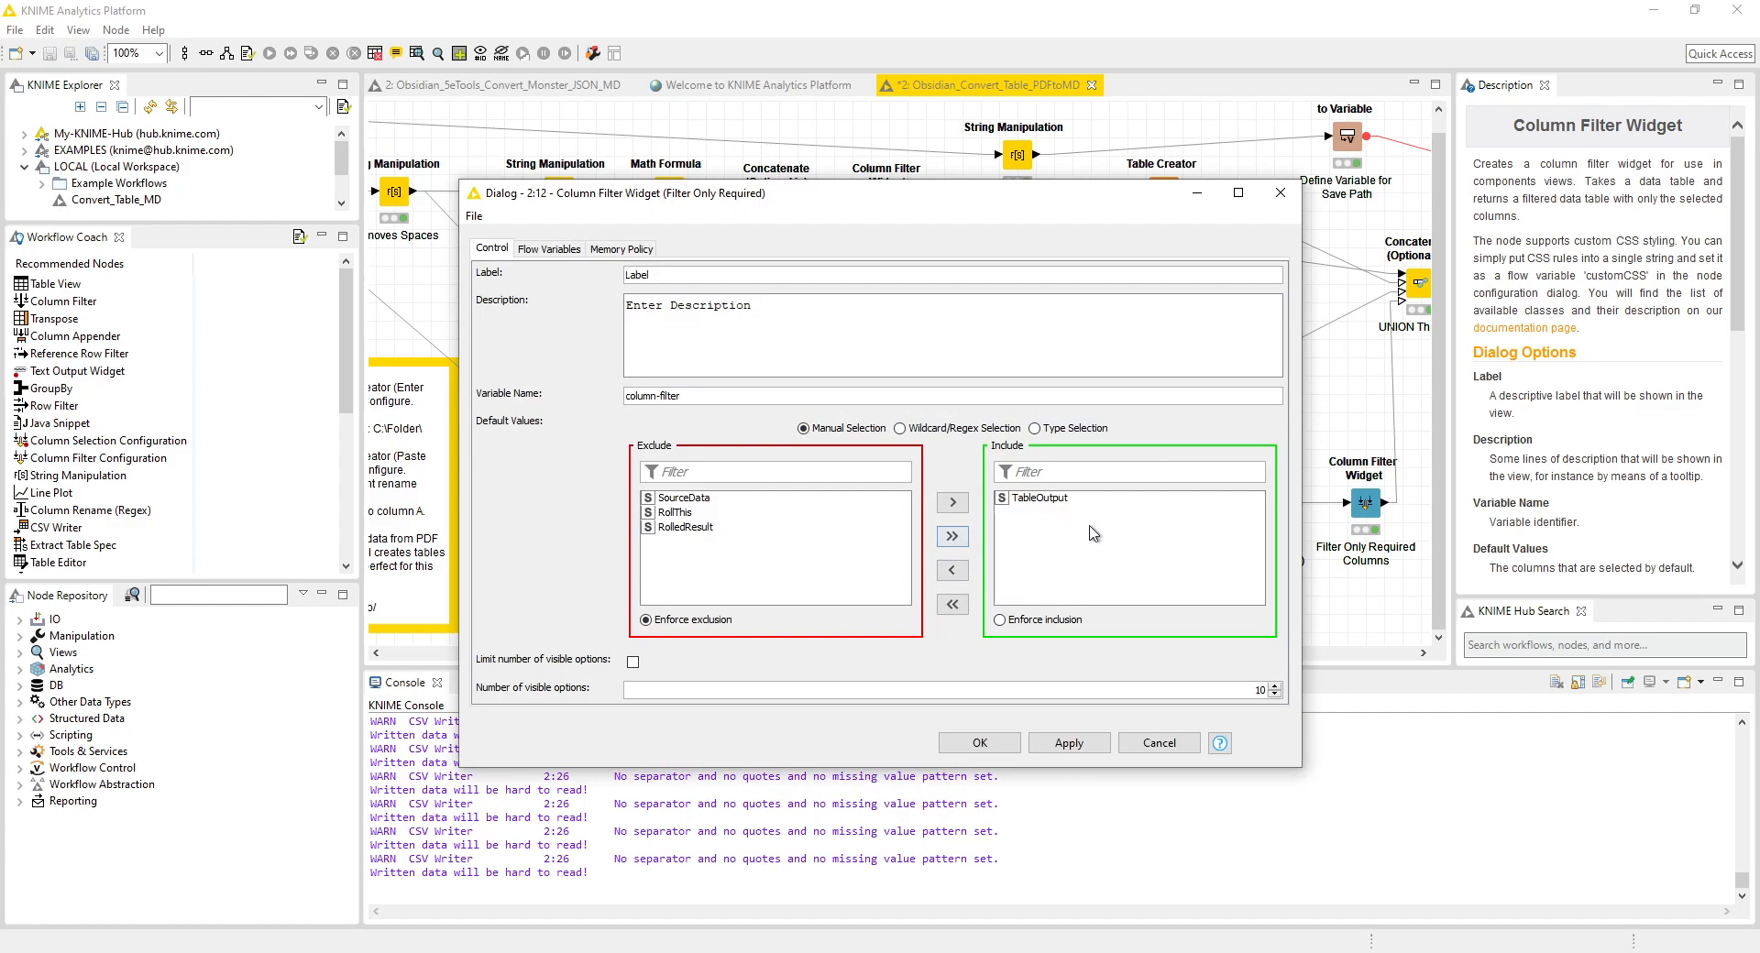
{"action": "left_click", "coordinate": [1014, 500]}
{"action": "left_click", "coordinate": [1281, 192]}
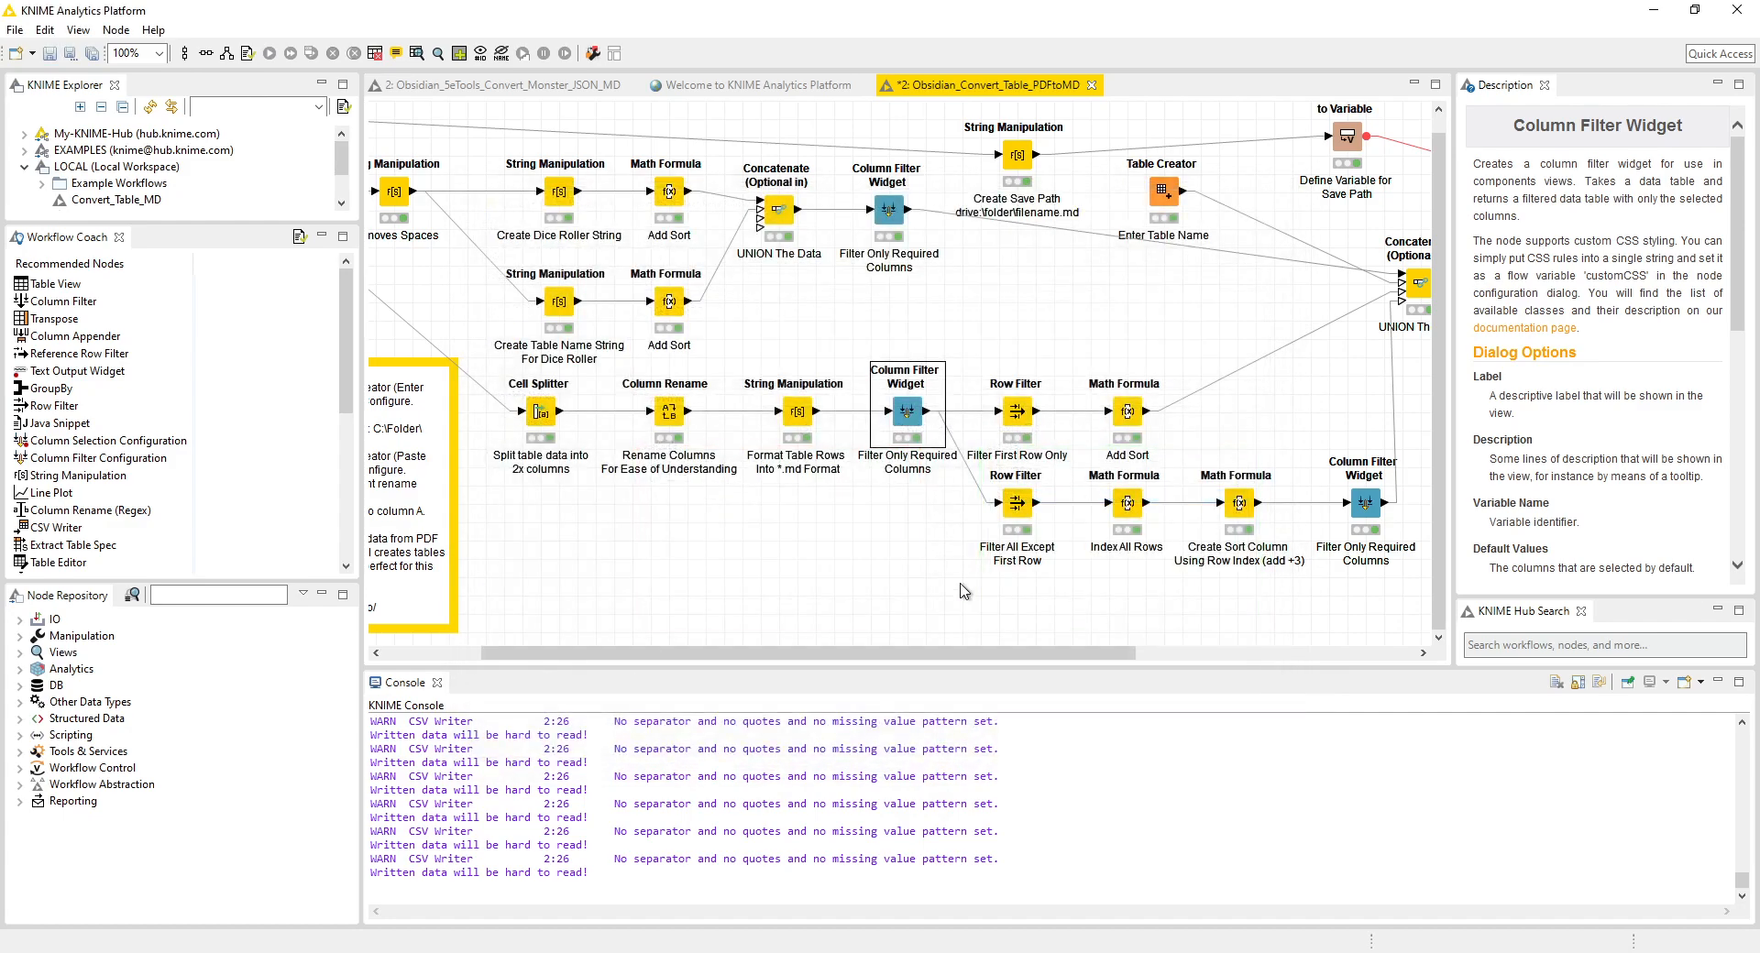
{"action": "left_click_drag", "start_coordinate": [934, 658], "coordinate": [1105, 658]}
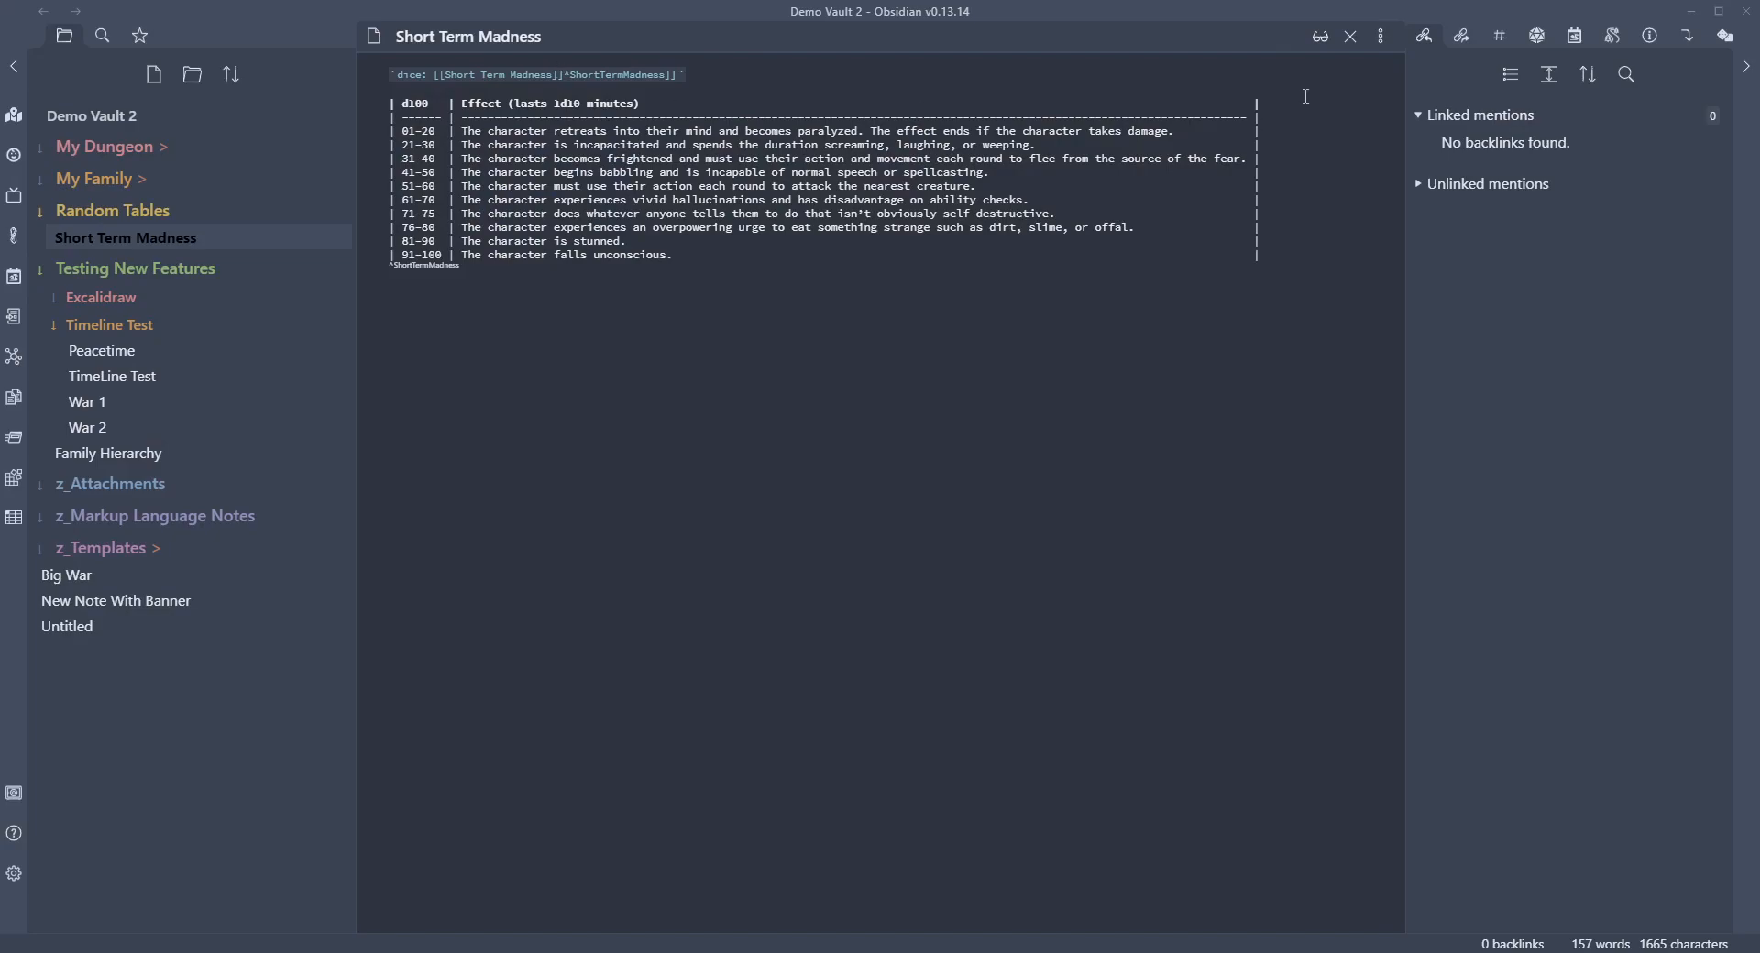
- Switch to Obsidian and highlight the header row, the separator row and the data rows of the Short Term Madness table in turn
{"action": "left_click", "coordinate": [997, 104]}
{"action": "left_click_drag", "start_coordinate": [1268, 103], "coordinate": [321, 112]}
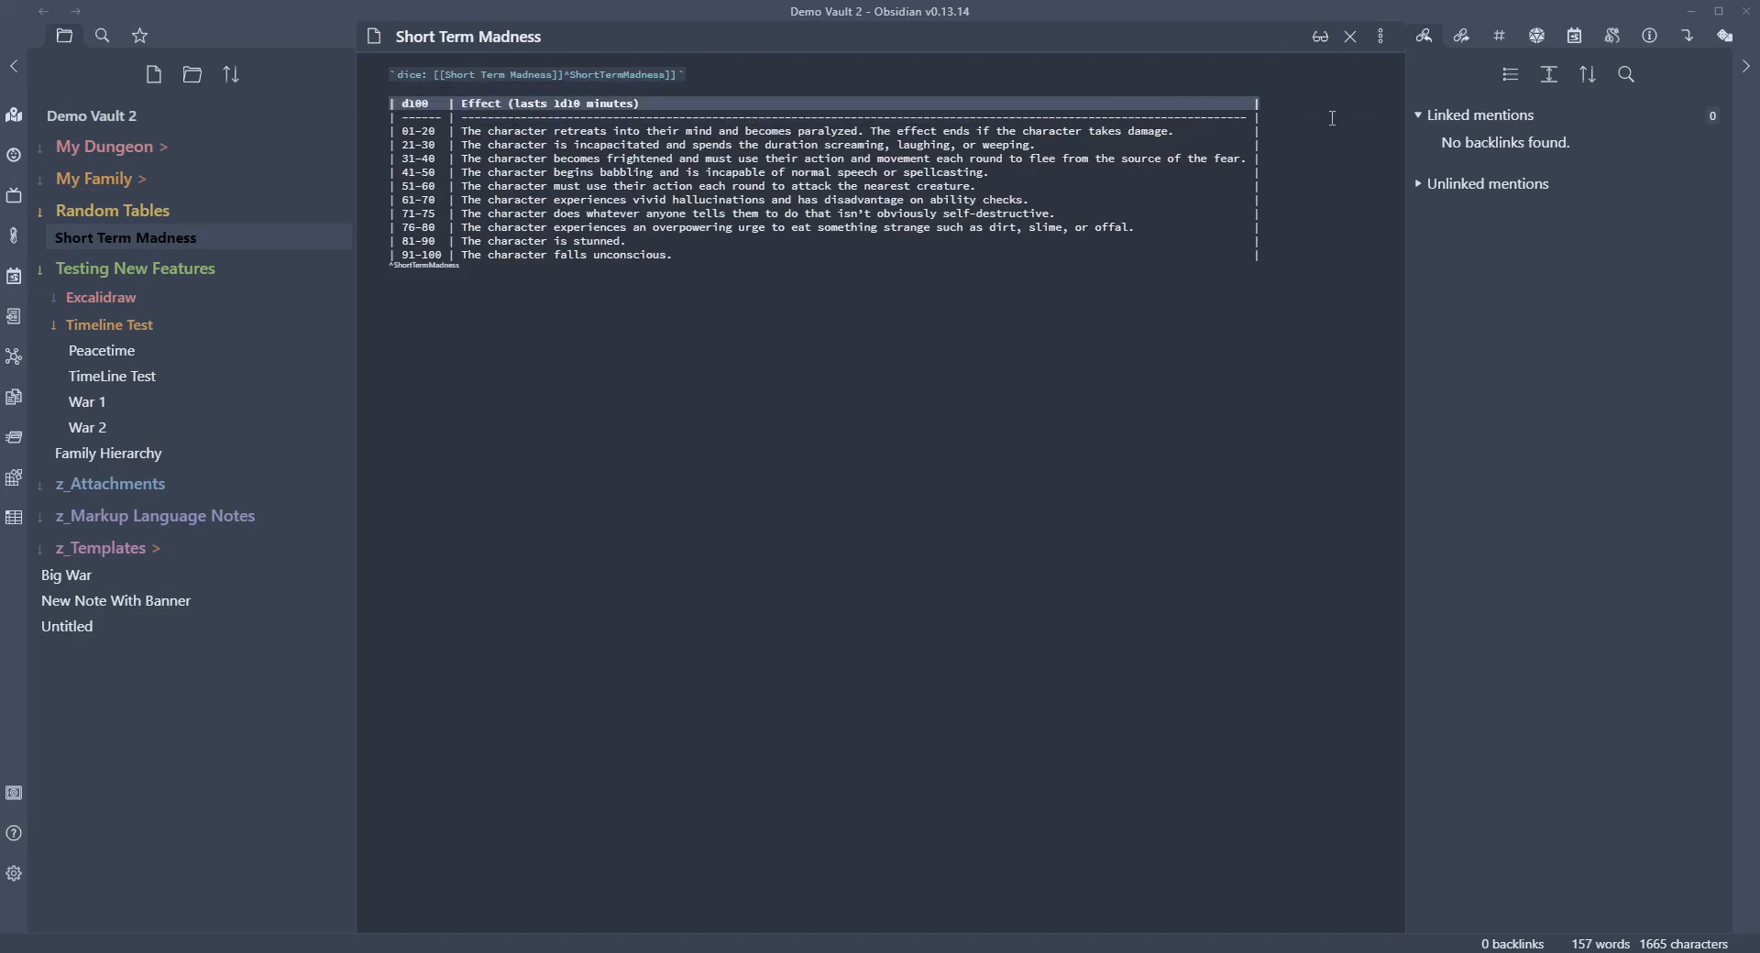
{"action": "left_click_drag", "start_coordinate": [1272, 117], "coordinate": [316, 116]}
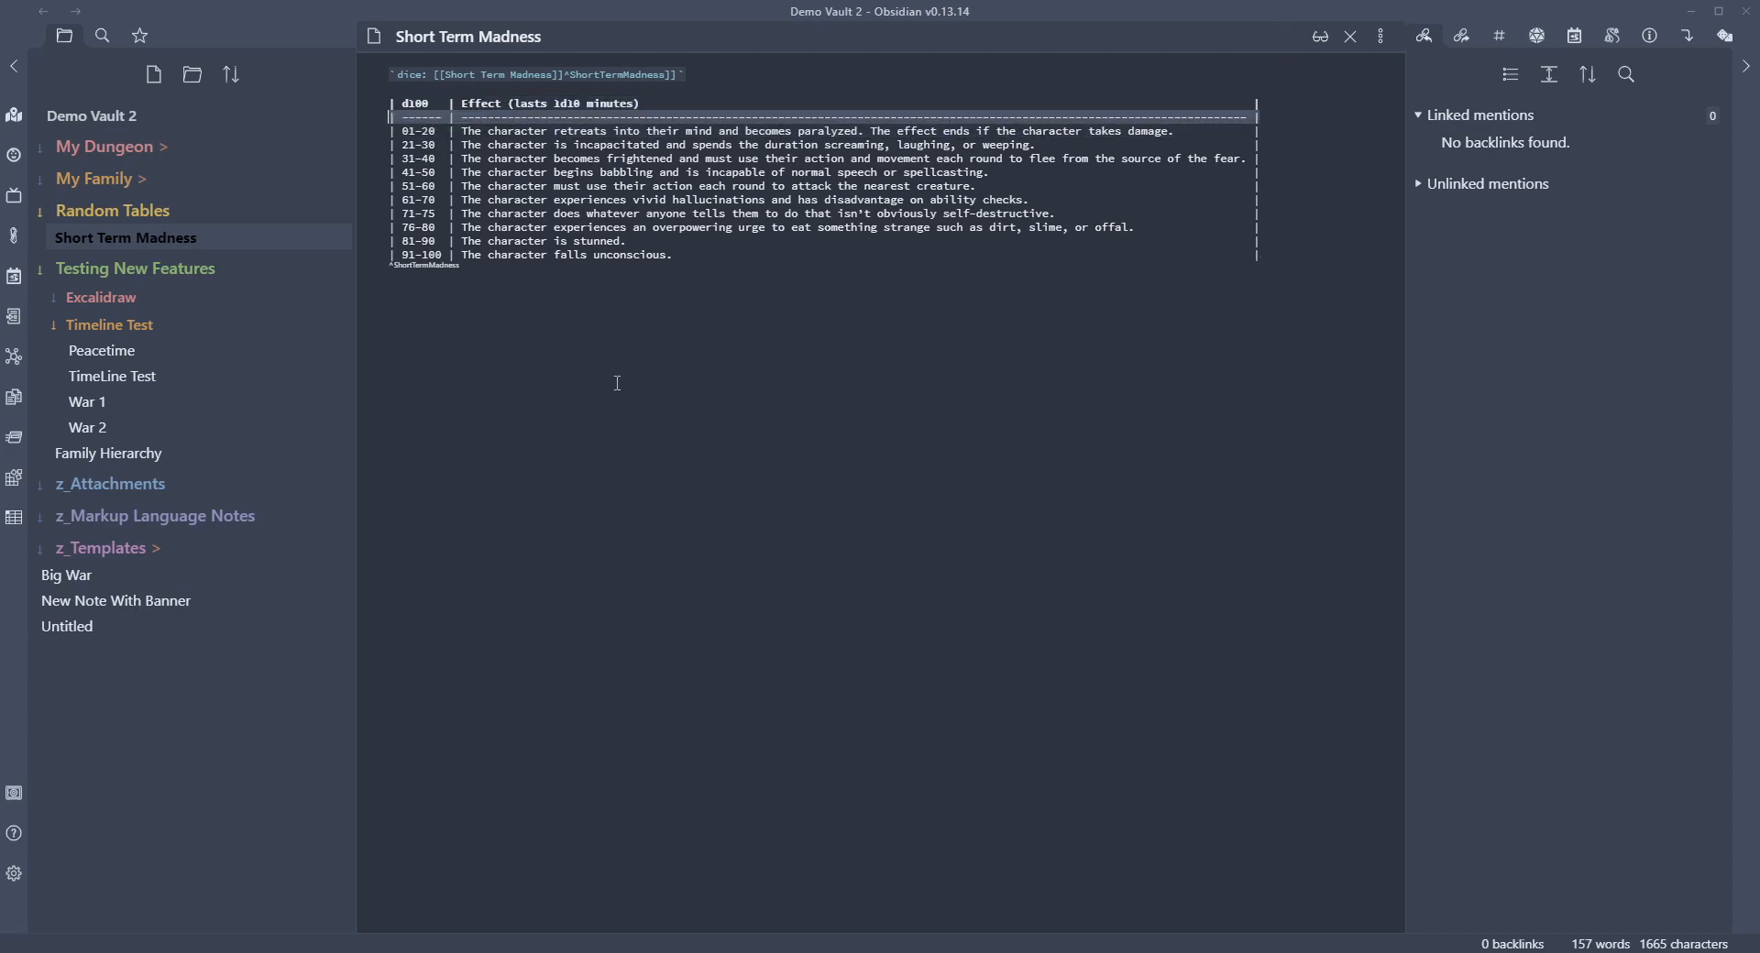
{"action": "left_click_drag", "start_coordinate": [1262, 277], "coordinate": [360, 136]}
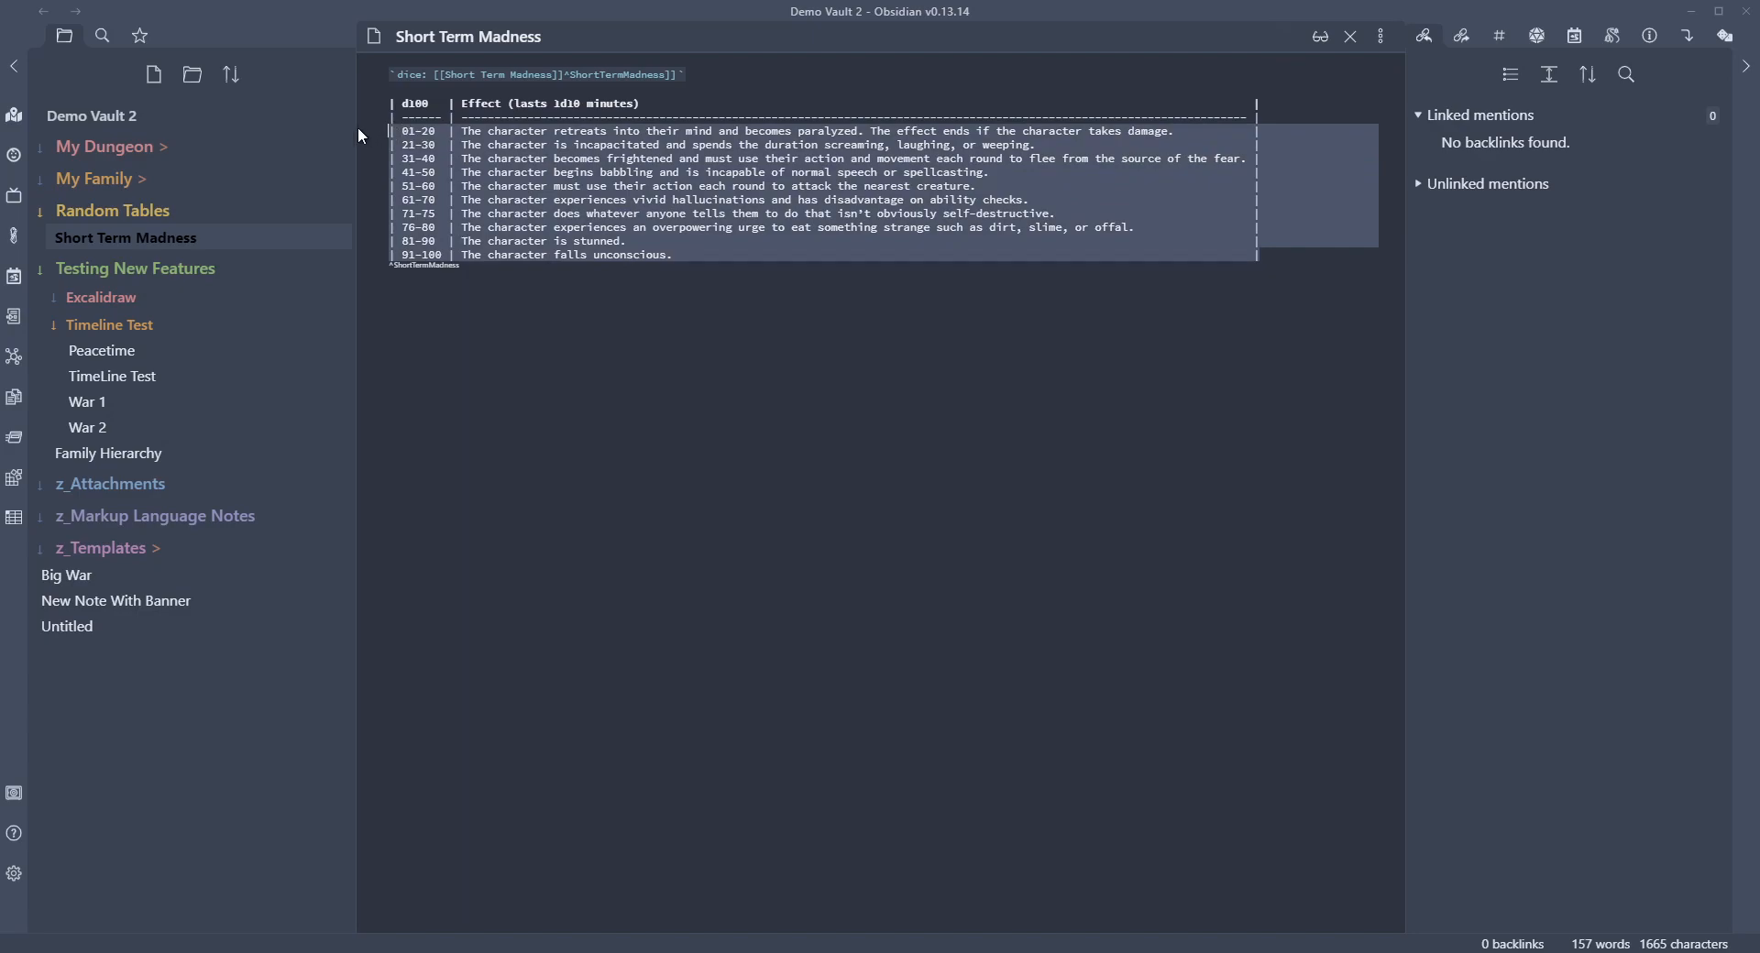
- Return to KNIME and review the row number range and filtered output of the Filter First Row Only node
{"action": "left_click", "coordinate": [1692, 16]}
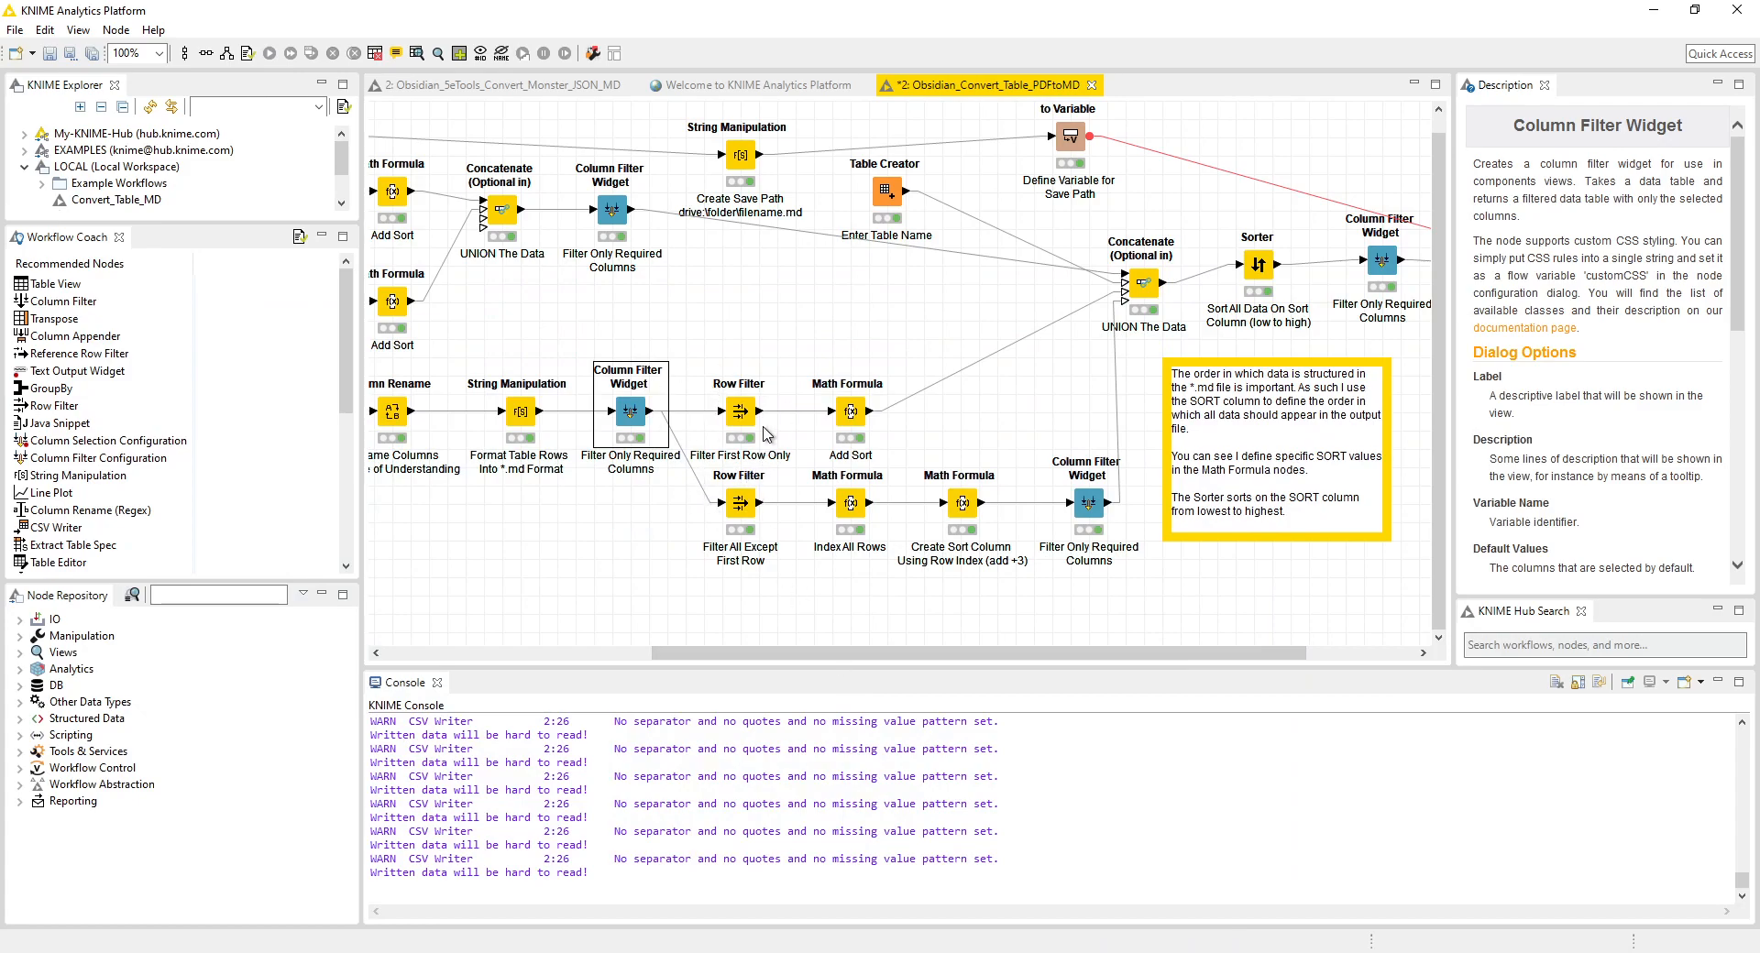
{"action": "right_click", "coordinate": [733, 418]}
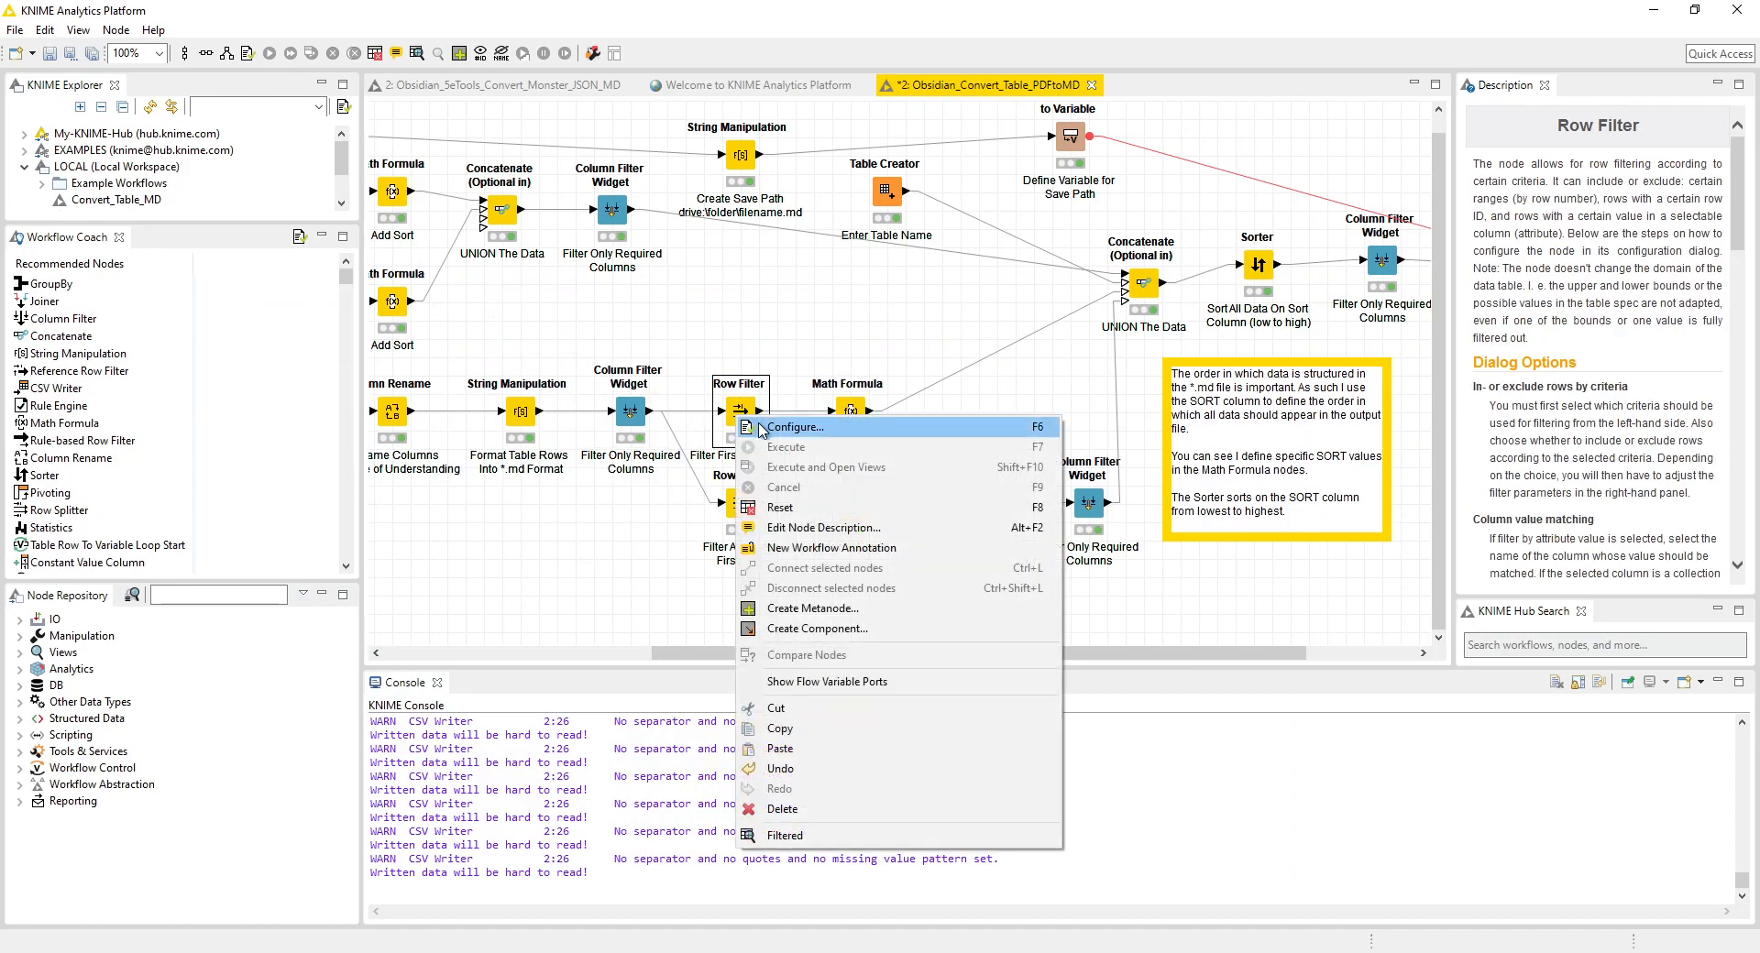
{"action": "left_click", "coordinate": [762, 428]}
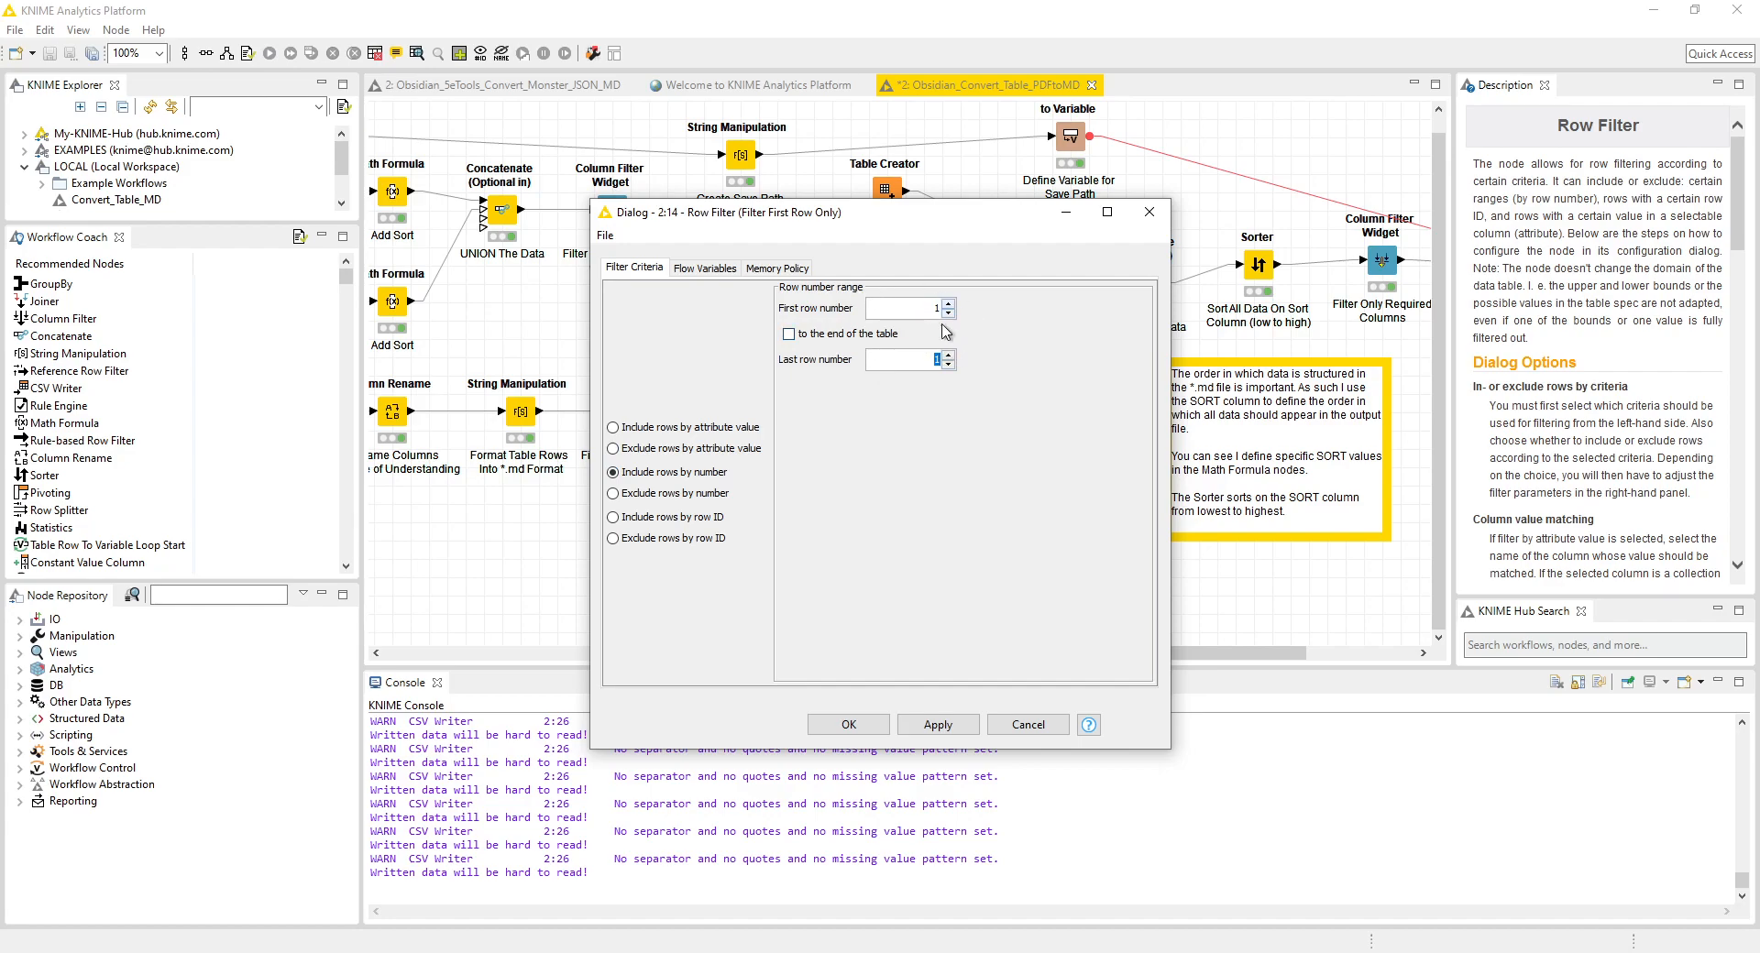
{"action": "left_click", "coordinate": [1148, 211]}
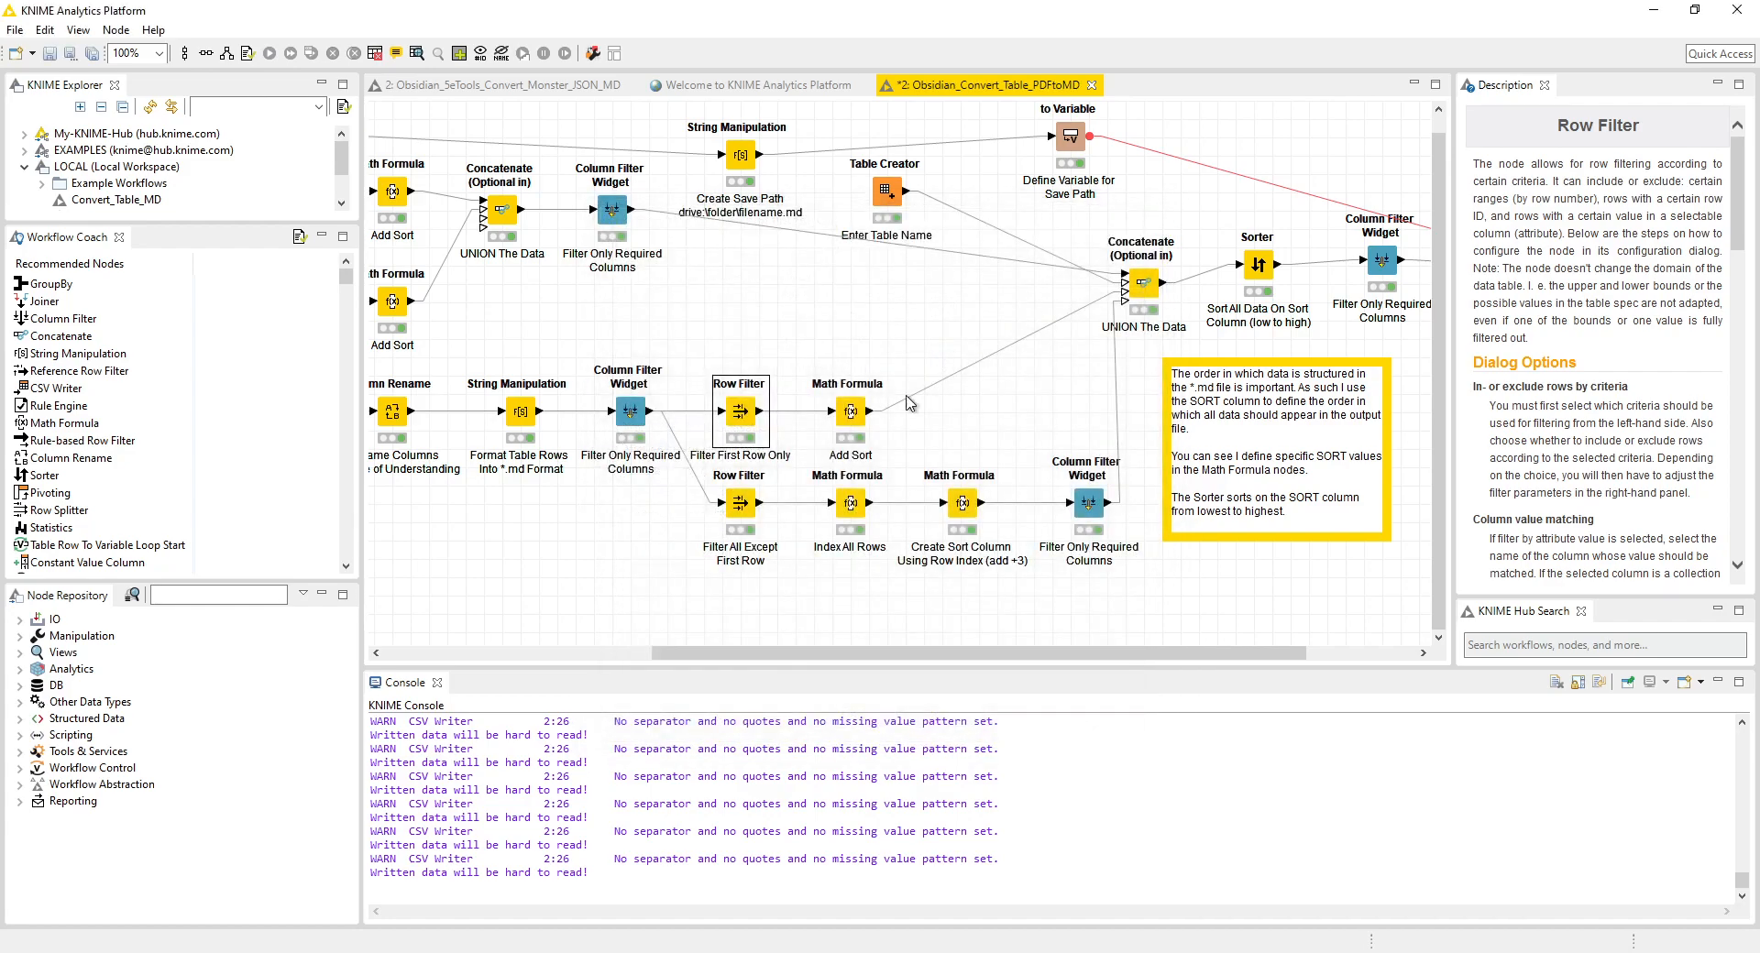
{"action": "right_click", "coordinate": [744, 417]}
{"action": "left_click", "coordinate": [811, 837]}
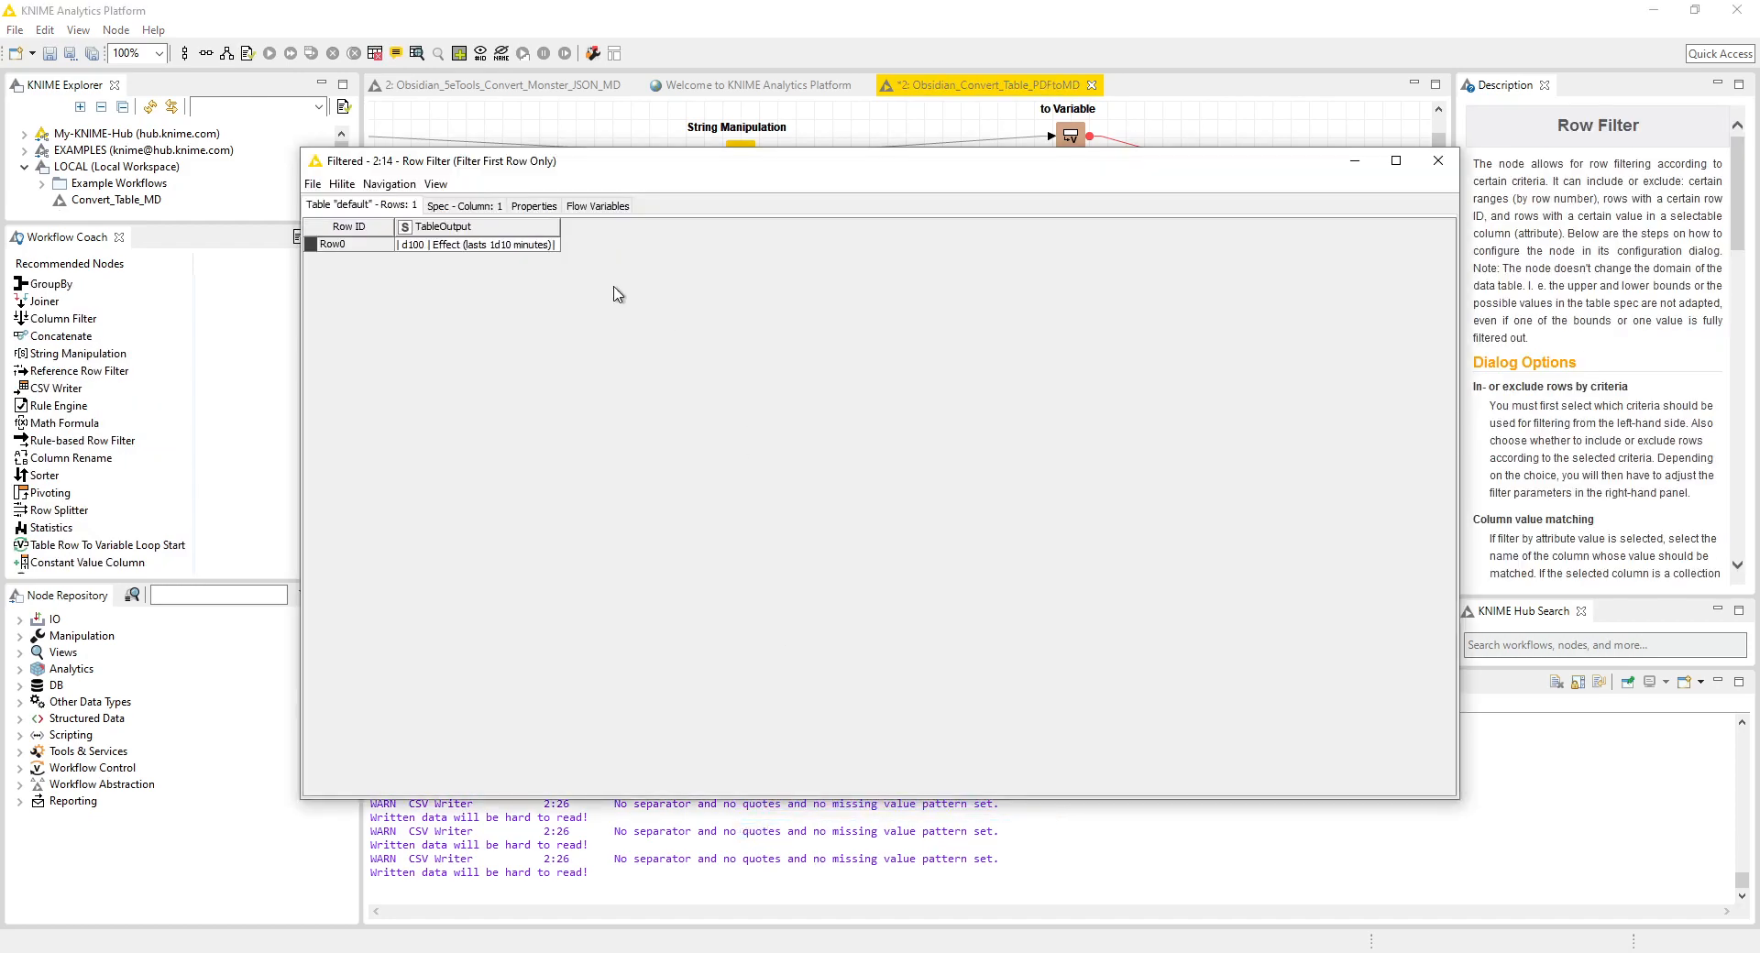
{"action": "left_click_drag", "start_coordinate": [561, 227], "coordinate": [839, 228]}
{"action": "left_click", "coordinate": [1437, 160]}
- Review the expression and output data of the Add Sort Math Formula node that follows Filter First Row Only
{"action": "right_click", "coordinate": [836, 408]}
{"action": "left_click", "coordinate": [847, 384]}
{"action": "right_click", "coordinate": [848, 412]}
{"action": "key", "text": "Escape"}
{"action": "double_click", "coordinate": [847, 444]}
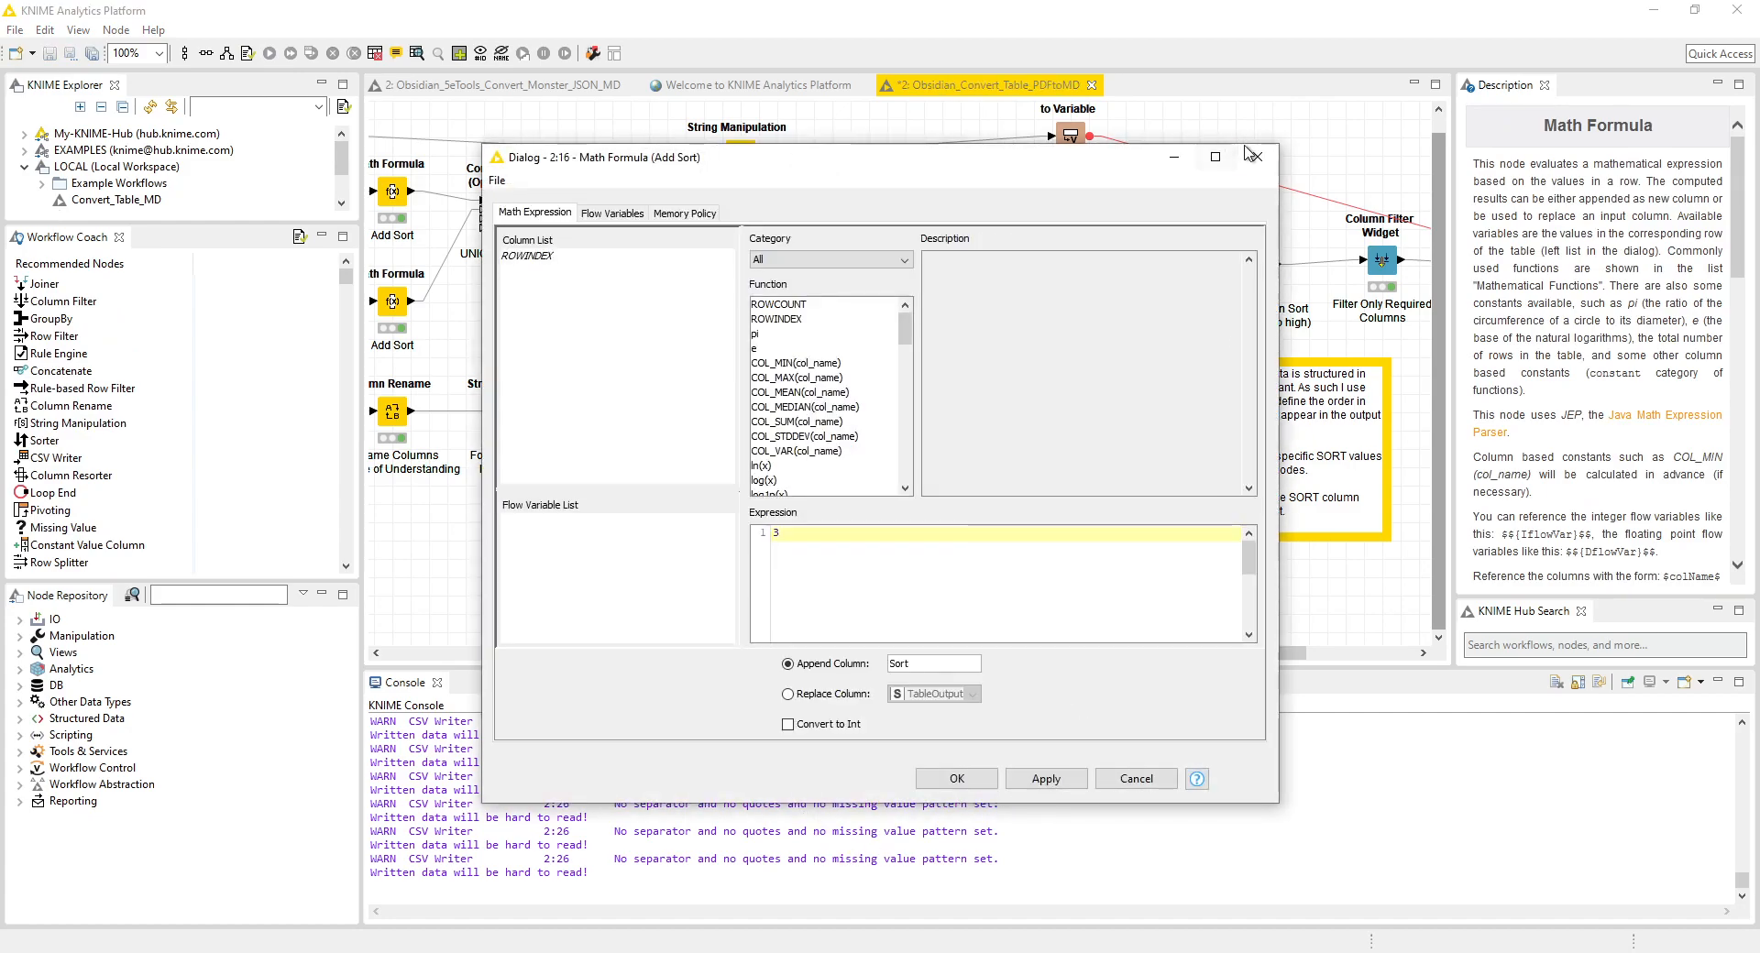
{"action": "left_click", "coordinate": [1256, 156]}
{"action": "right_click", "coordinate": [848, 412]}
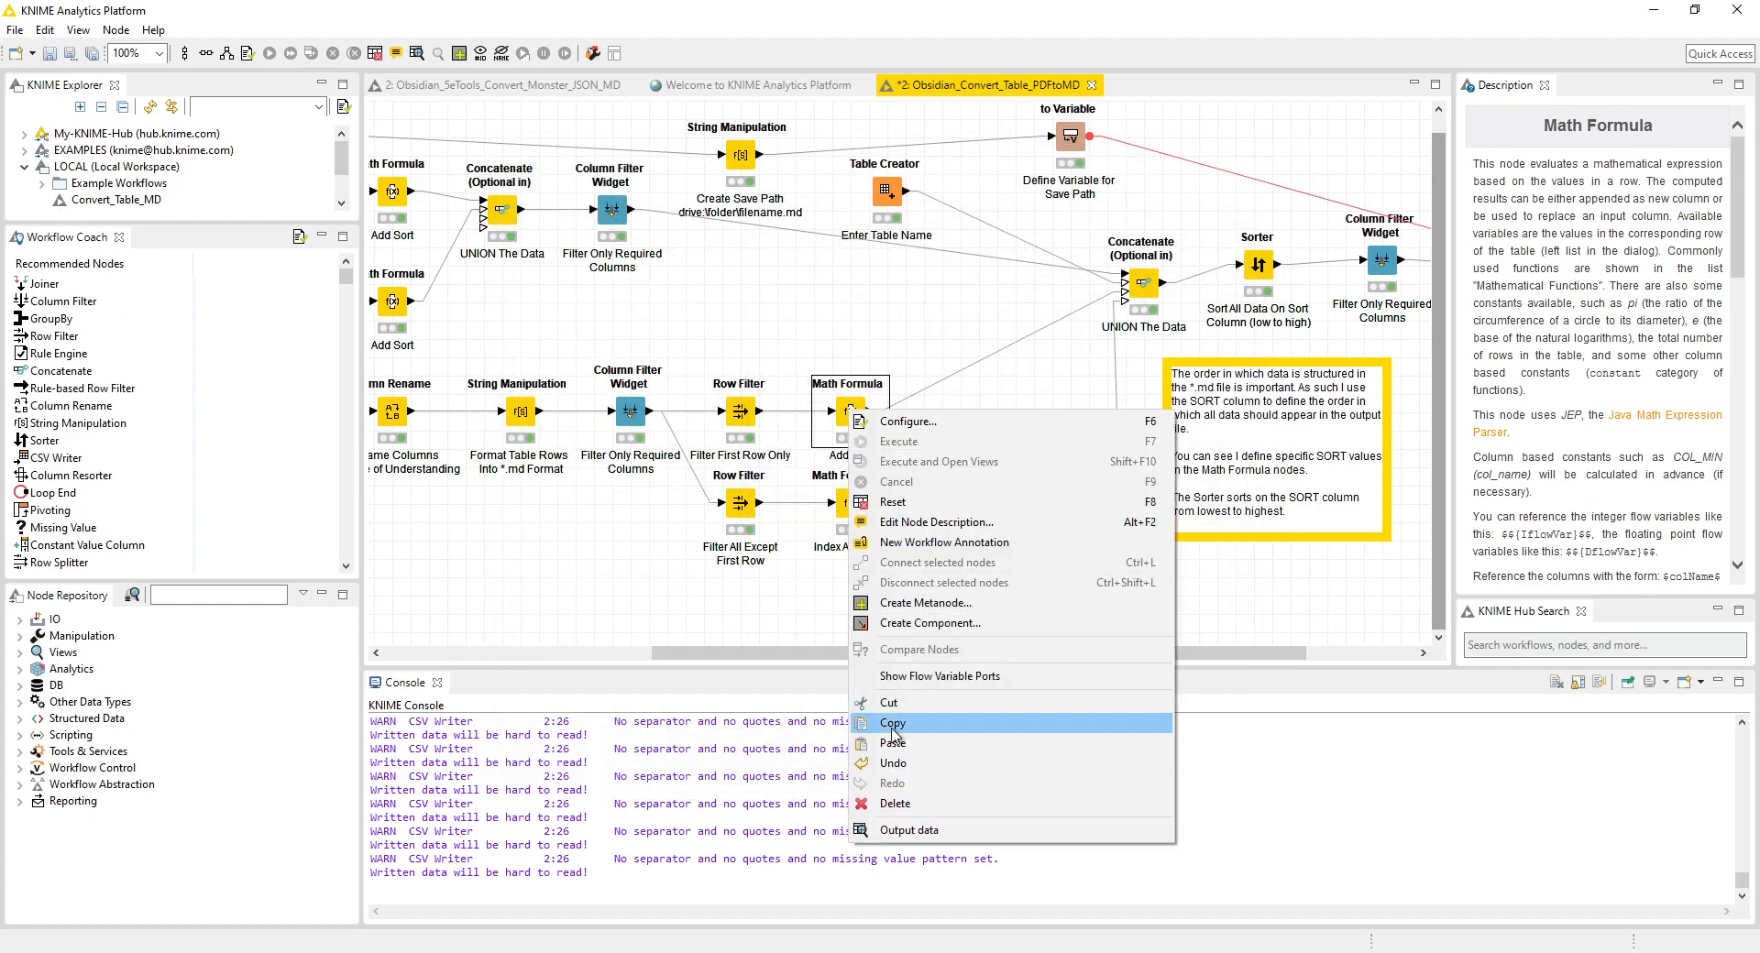
{"action": "left_click", "coordinate": [900, 830]}
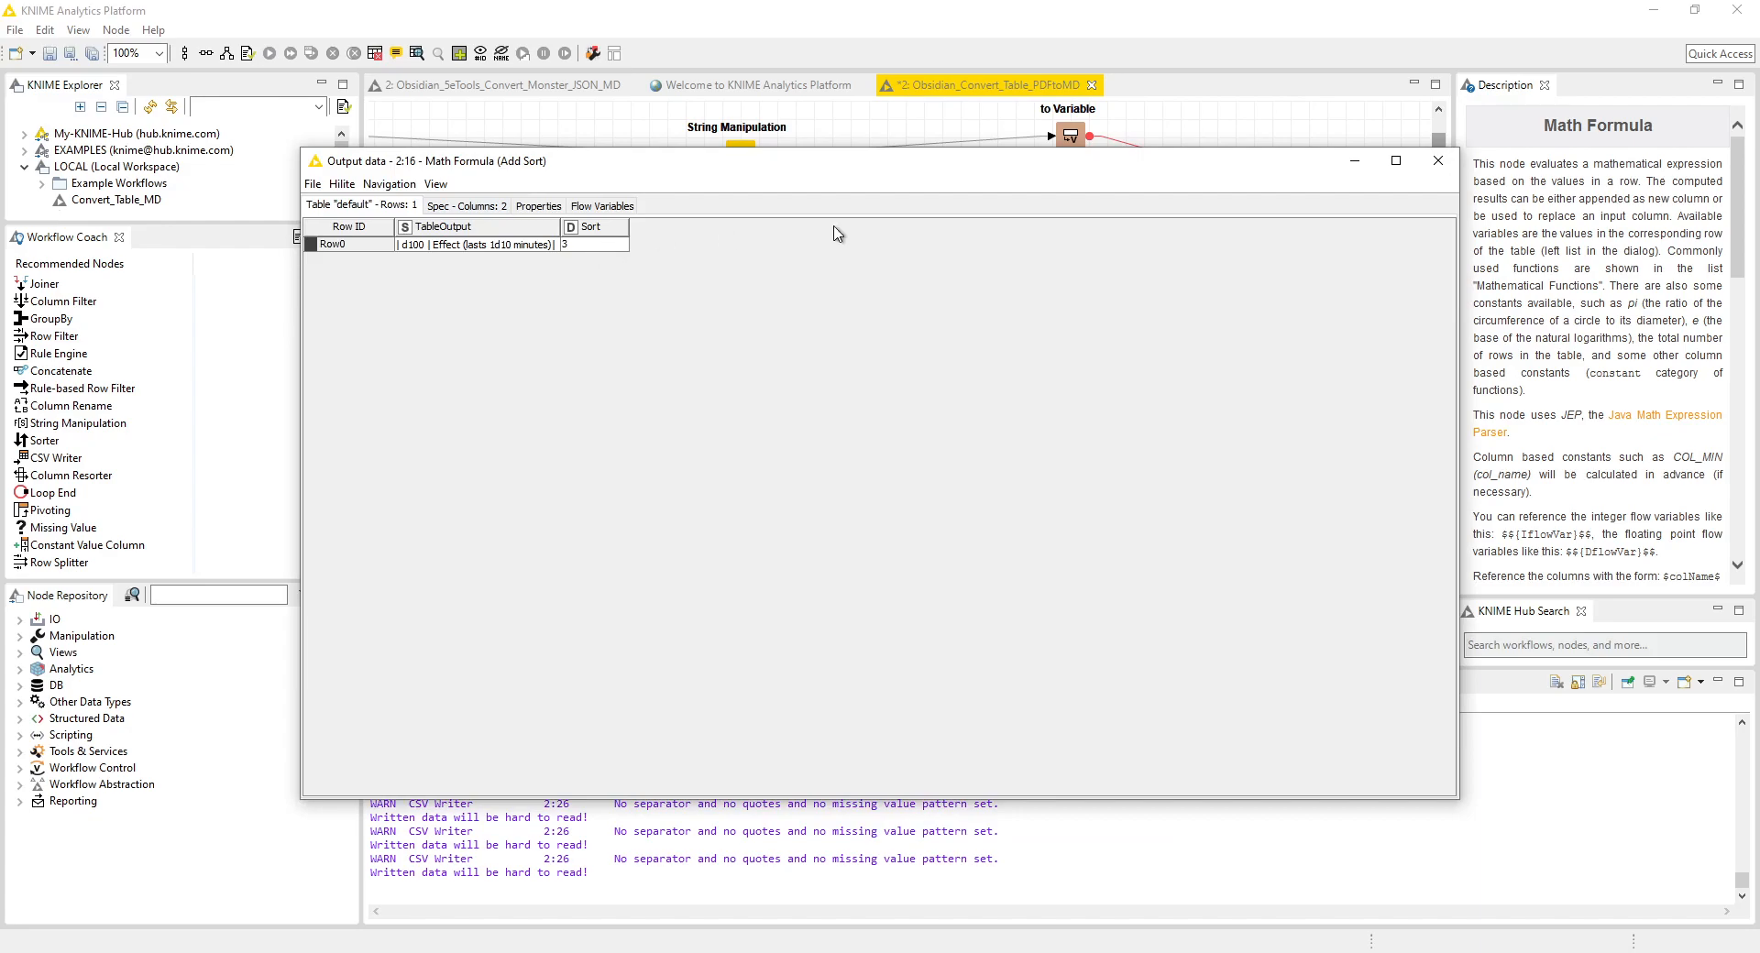
{"action": "left_click", "coordinate": [1438, 160]}
- View the filtered table of the Column Filter Widget that follows the first UNION The Data node
{"action": "left_click_drag", "start_coordinate": [1077, 660], "coordinate": [1073, 662]}
{"action": "right_click", "coordinate": [623, 216]}
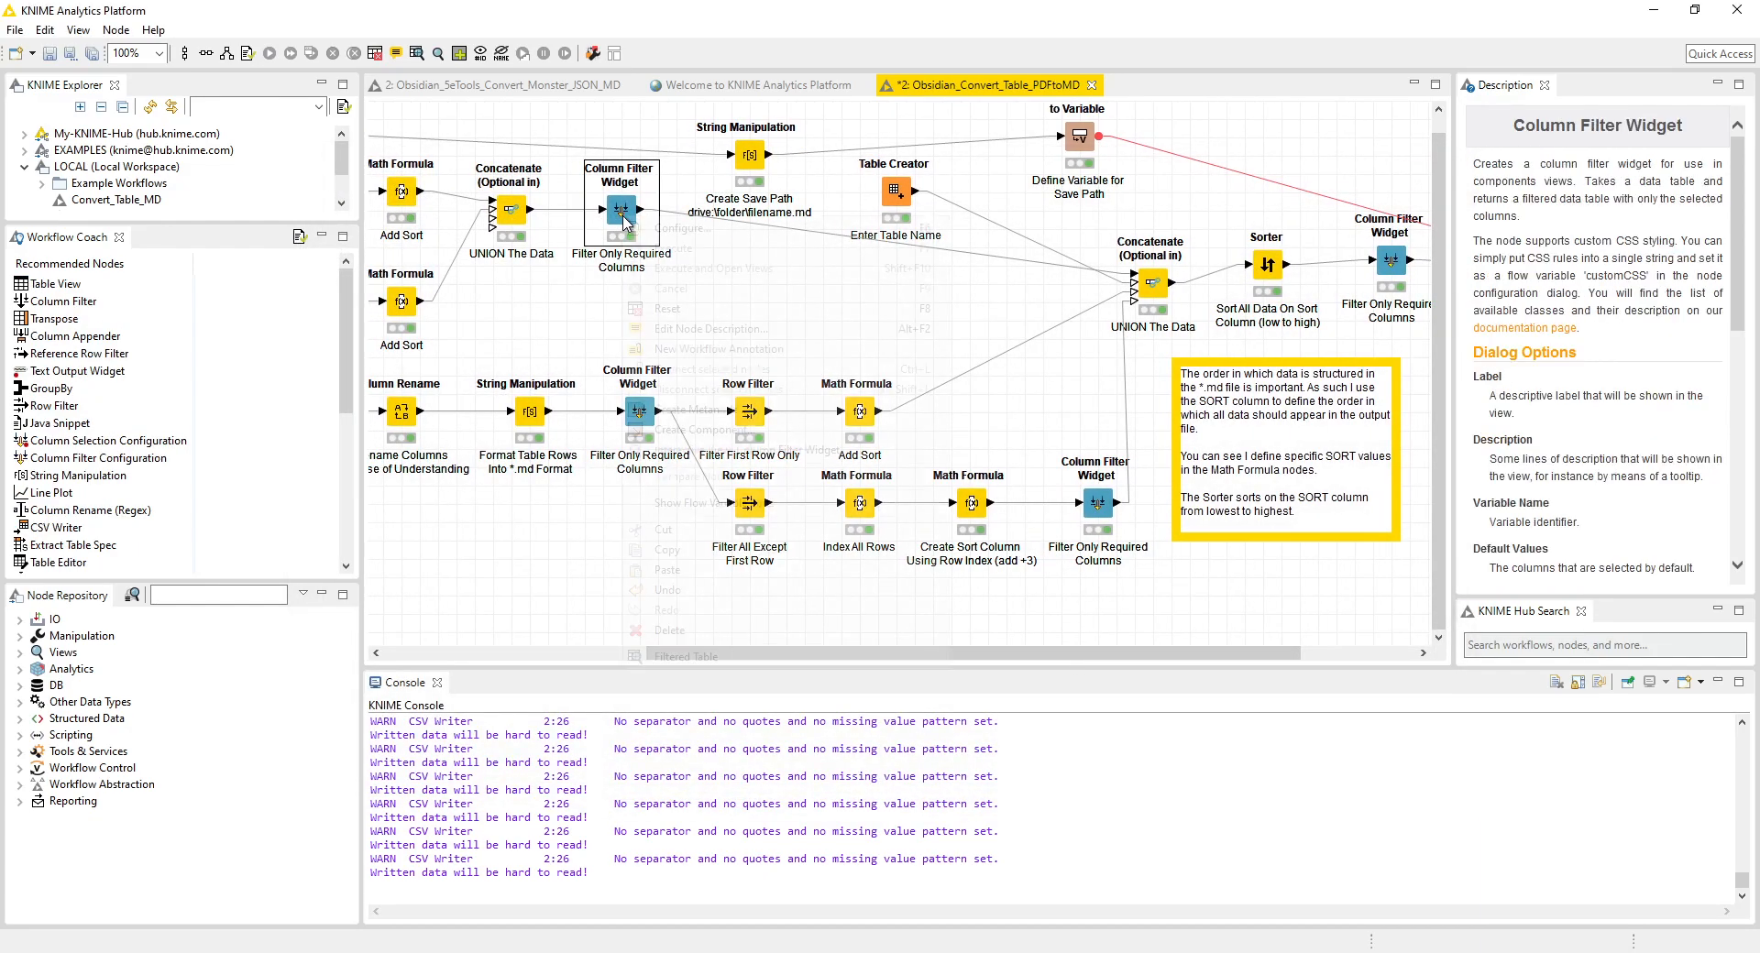
{"action": "left_click", "coordinate": [701, 656]}
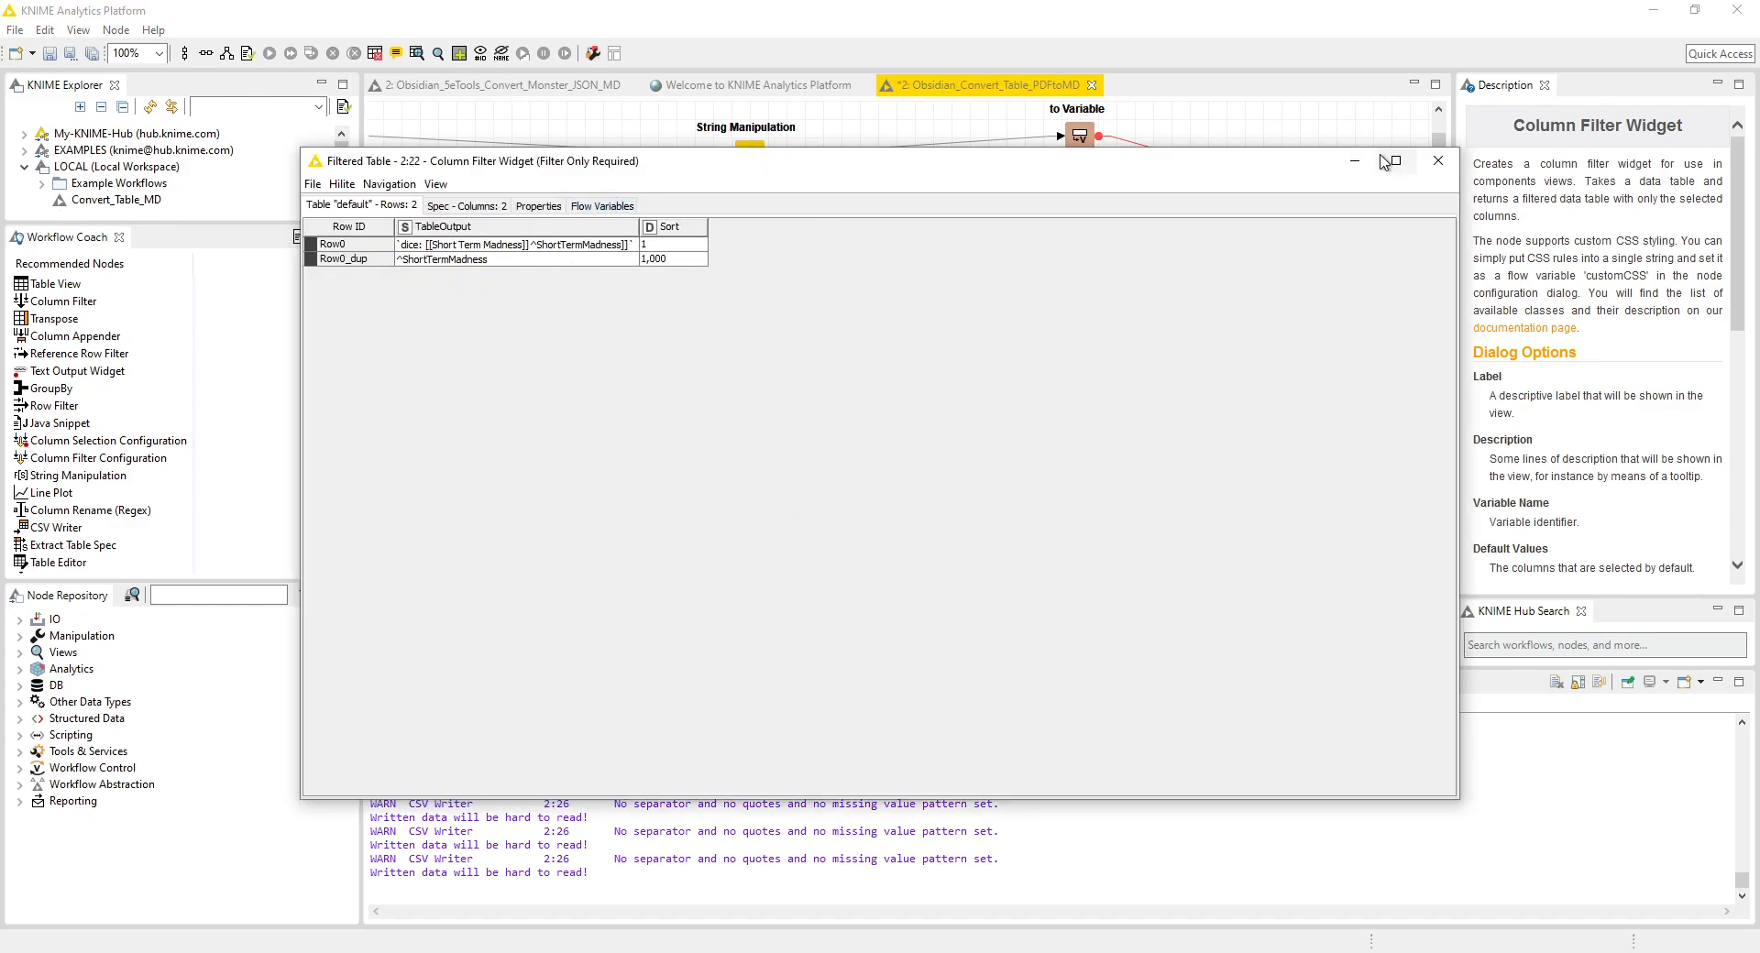
{"action": "left_click", "coordinate": [1438, 161]}
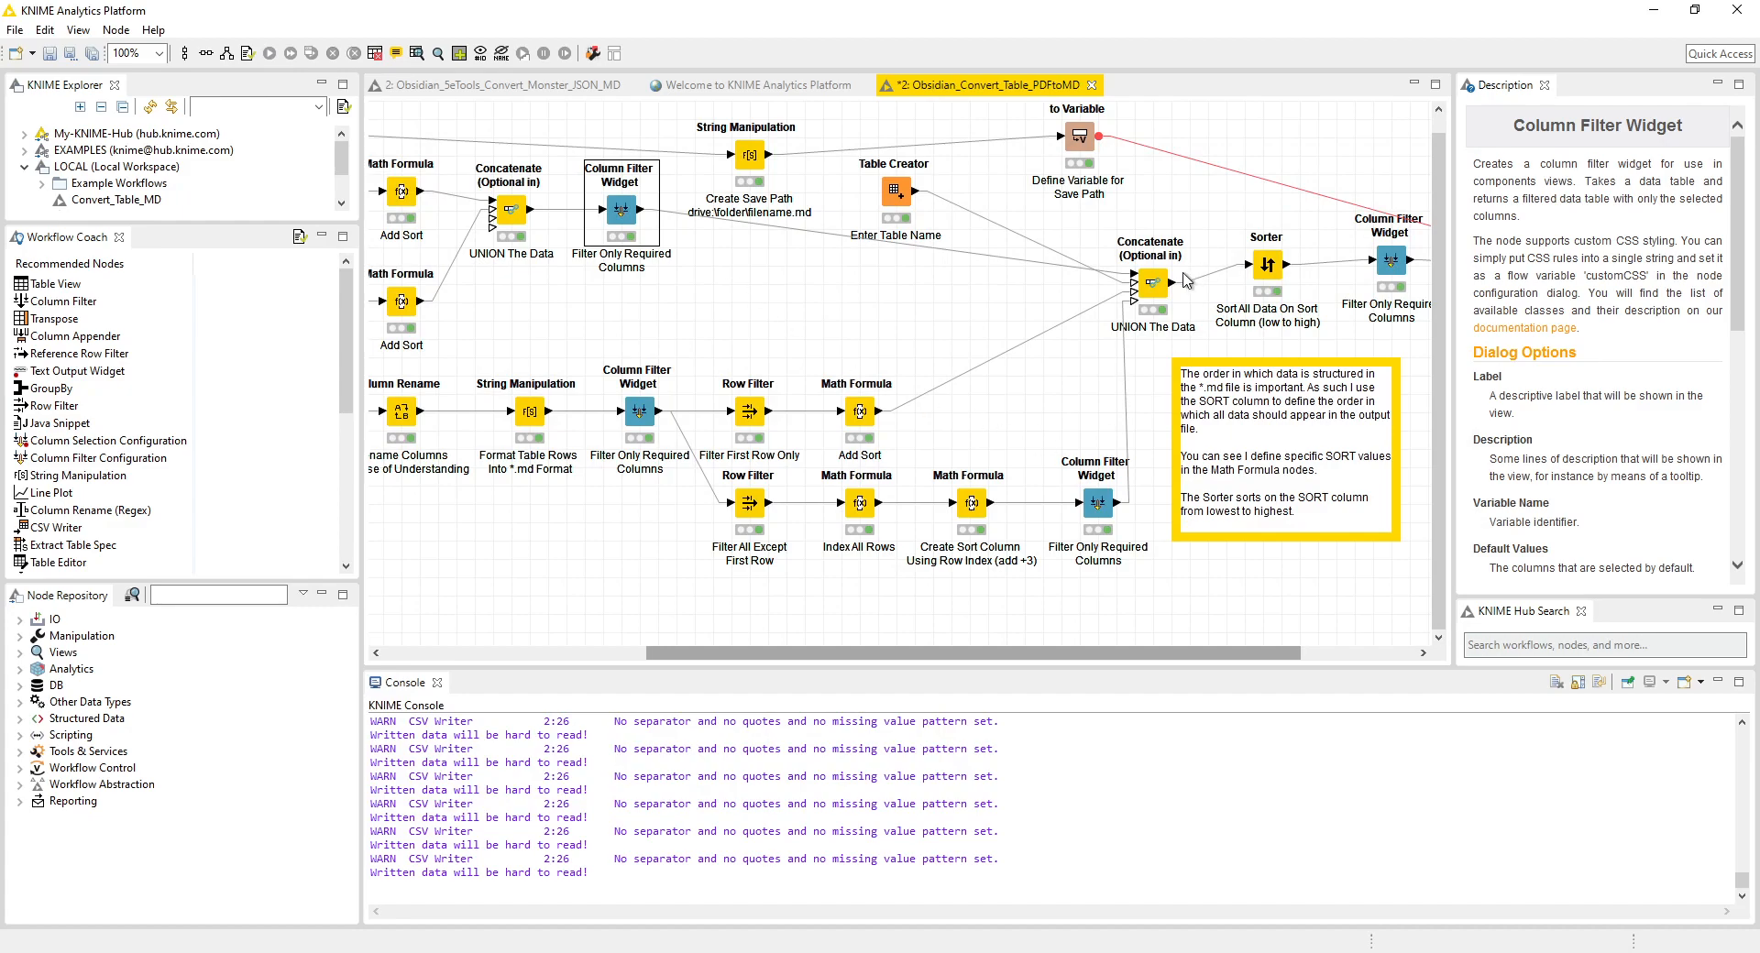
- Examine the manually created table of the Enter Table Name Table Creator node, checking its Sort and TableOutput columns
{"action": "left_click", "coordinate": [893, 193]}
{"action": "right_click", "coordinate": [896, 192]}
{"action": "left_click", "coordinate": [937, 203]}
{"action": "left_click", "coordinate": [1124, 171]}
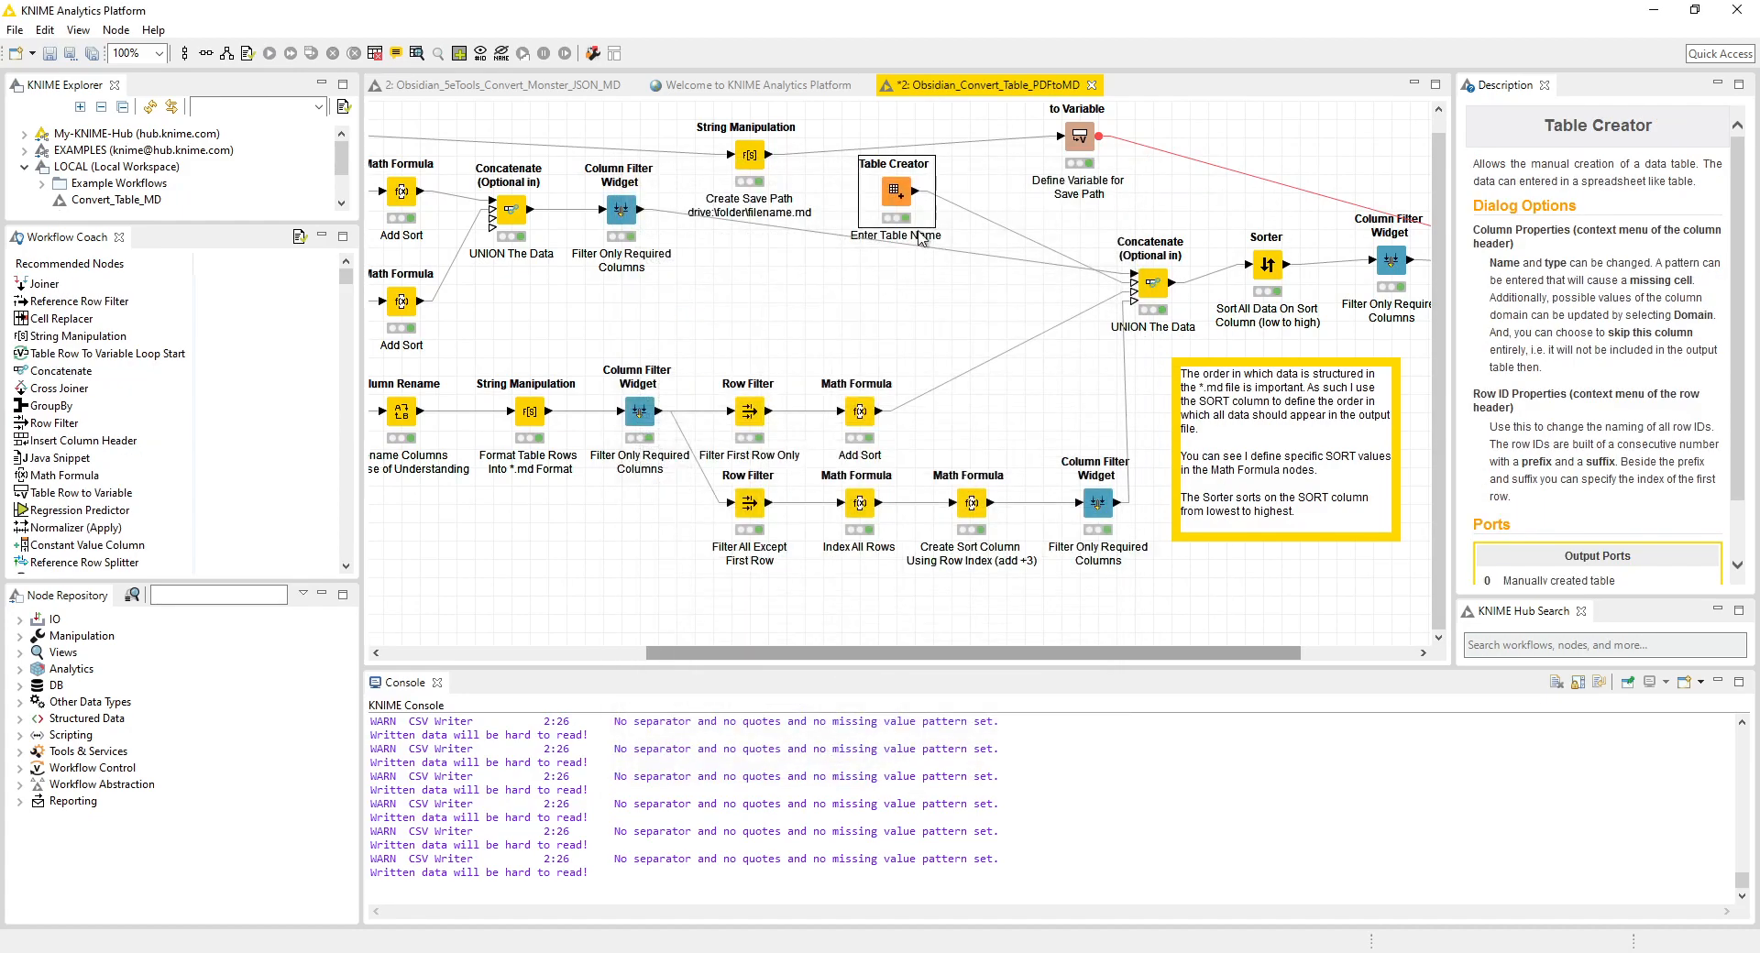
{"action": "right_click", "coordinate": [918, 199]}
{"action": "left_click", "coordinate": [987, 616]}
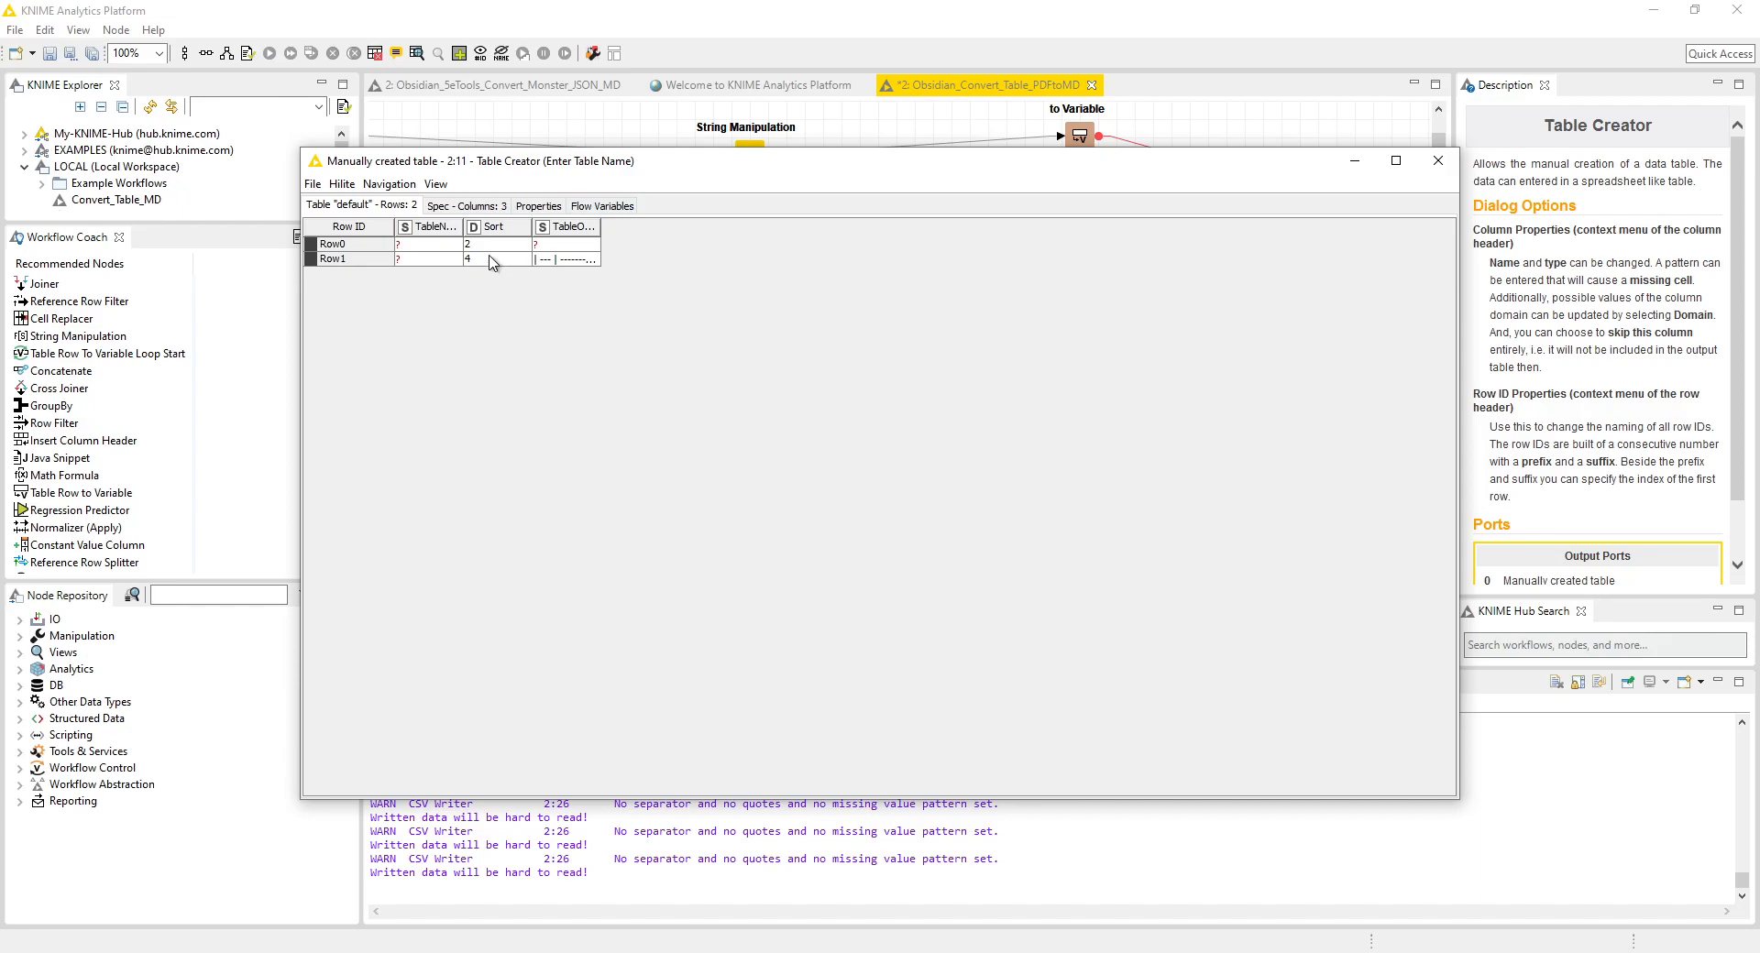
{"action": "left_click", "coordinate": [1437, 163]}
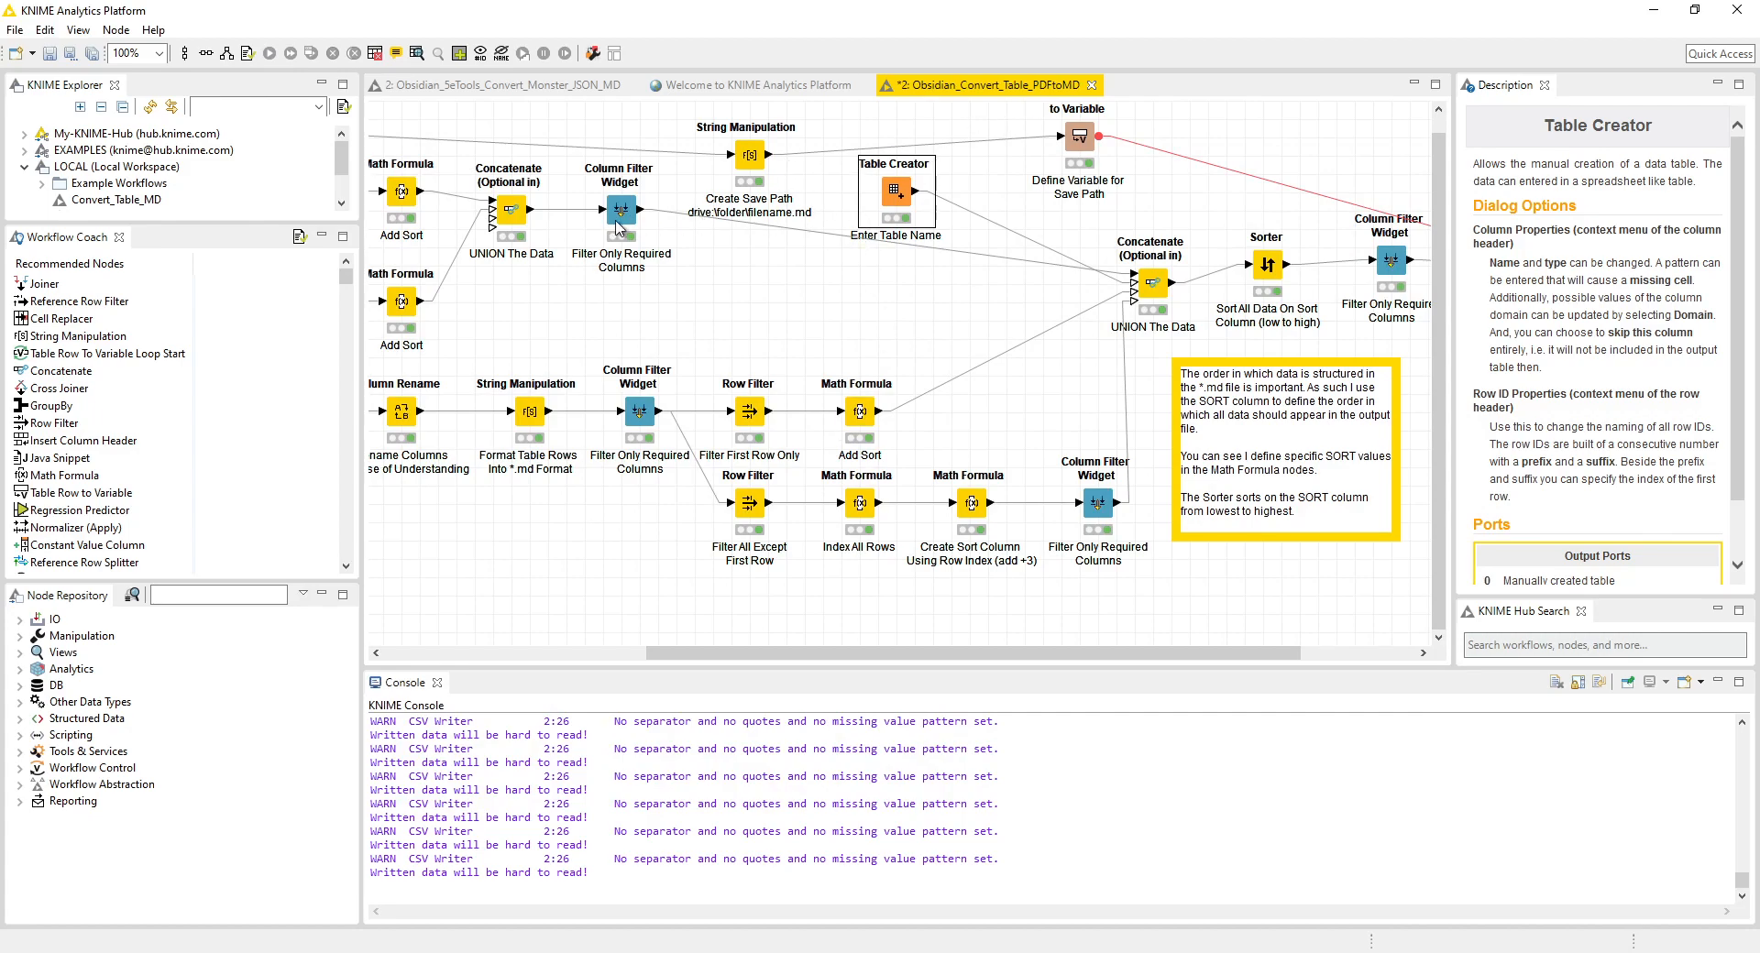
- Recheck the sort value expression in the header row's Add Sort Math Formula node
{"action": "right_click", "coordinate": [861, 412]}
{"action": "left_click", "coordinate": [916, 419]}
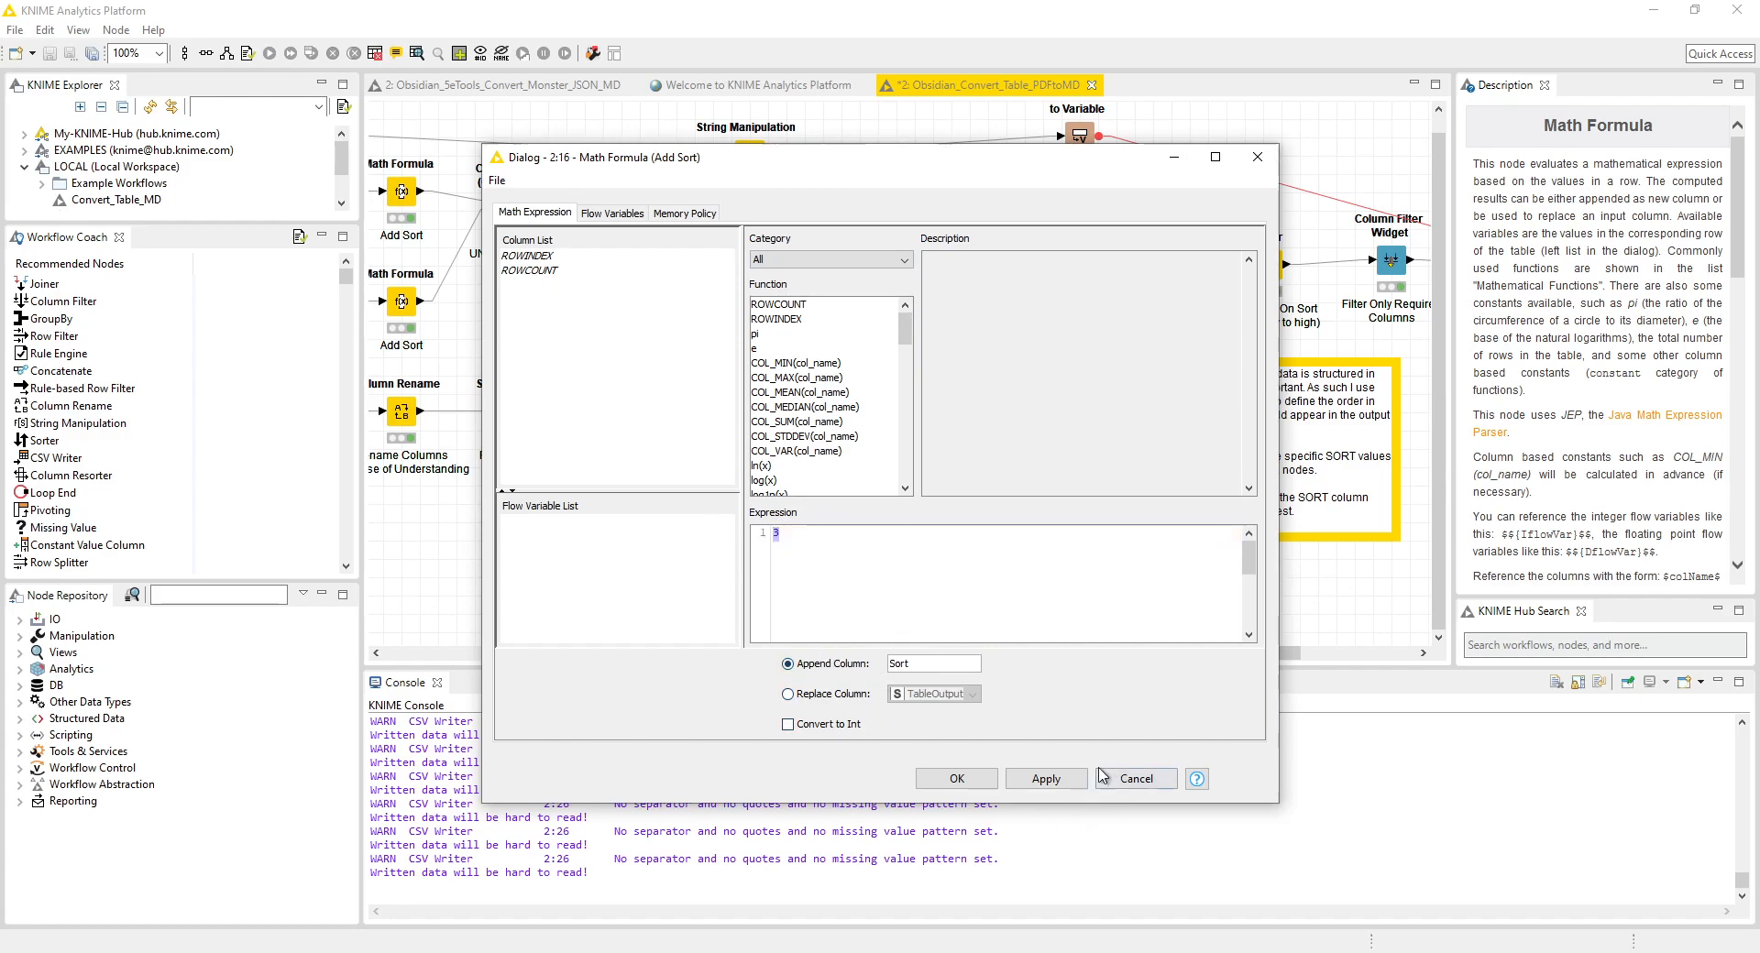
{"action": "left_click", "coordinate": [1258, 157]}
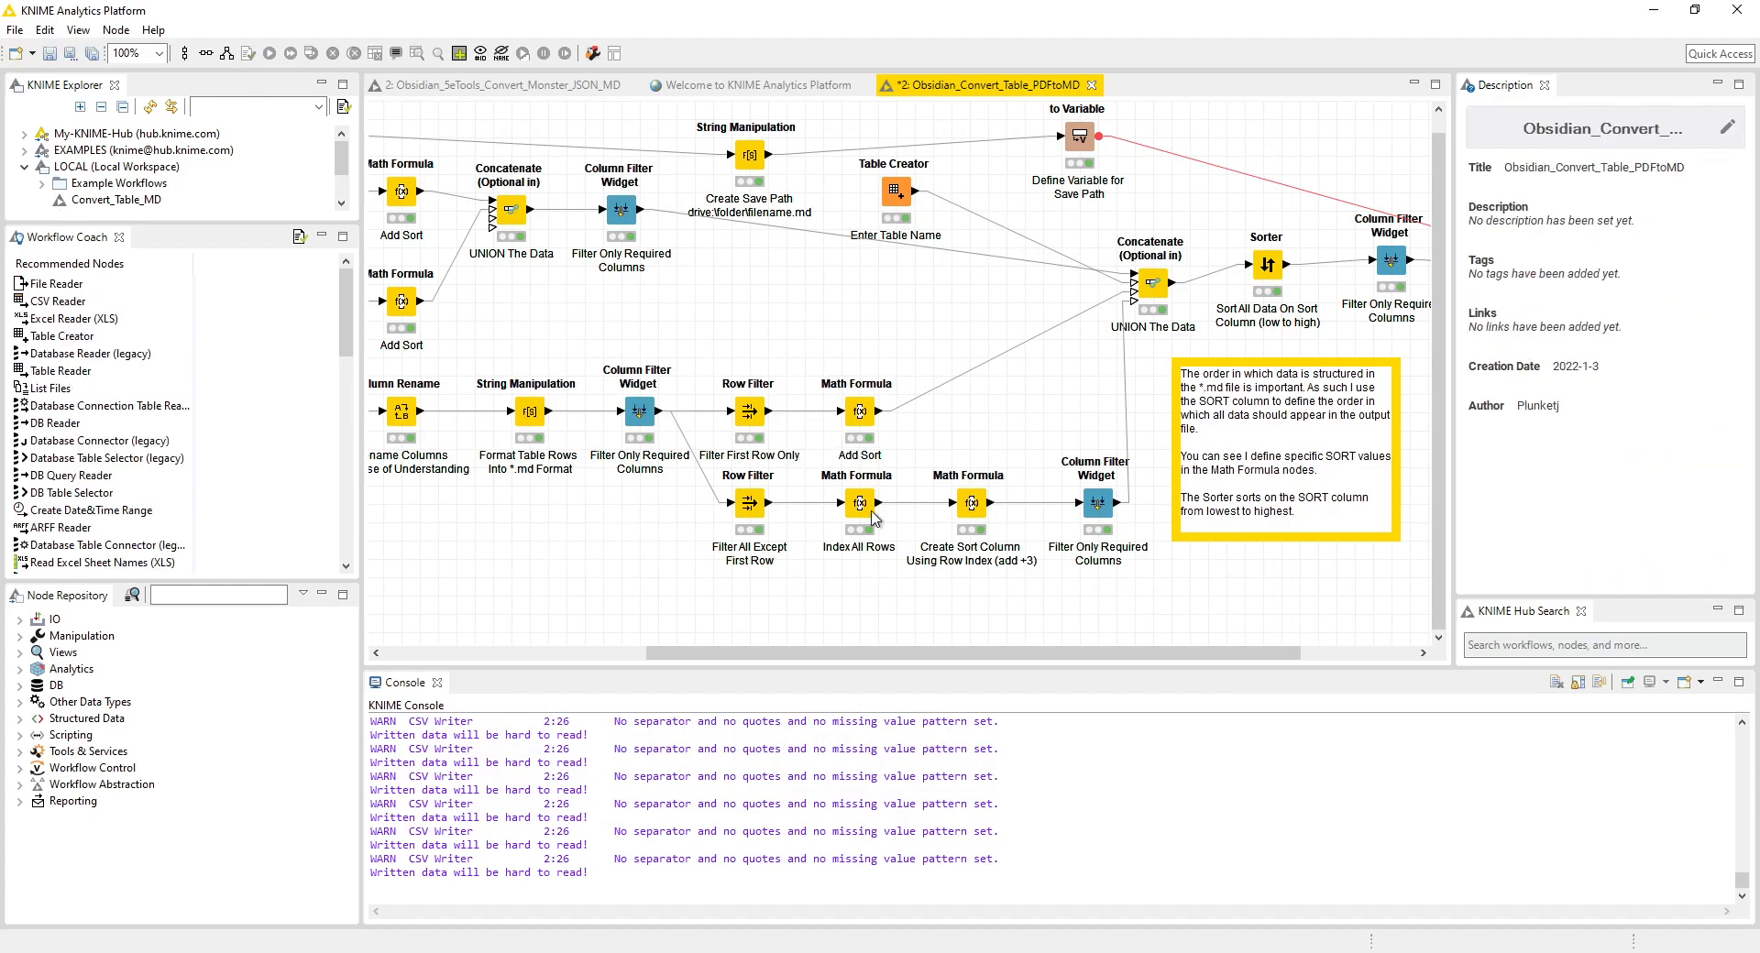
- Configure the Filter All Except First Row node to include rows to the end of the table
{"action": "left_click", "coordinate": [743, 507]}
{"action": "right_click", "coordinate": [744, 507]}
{"action": "left_click", "coordinate": [775, 515]}
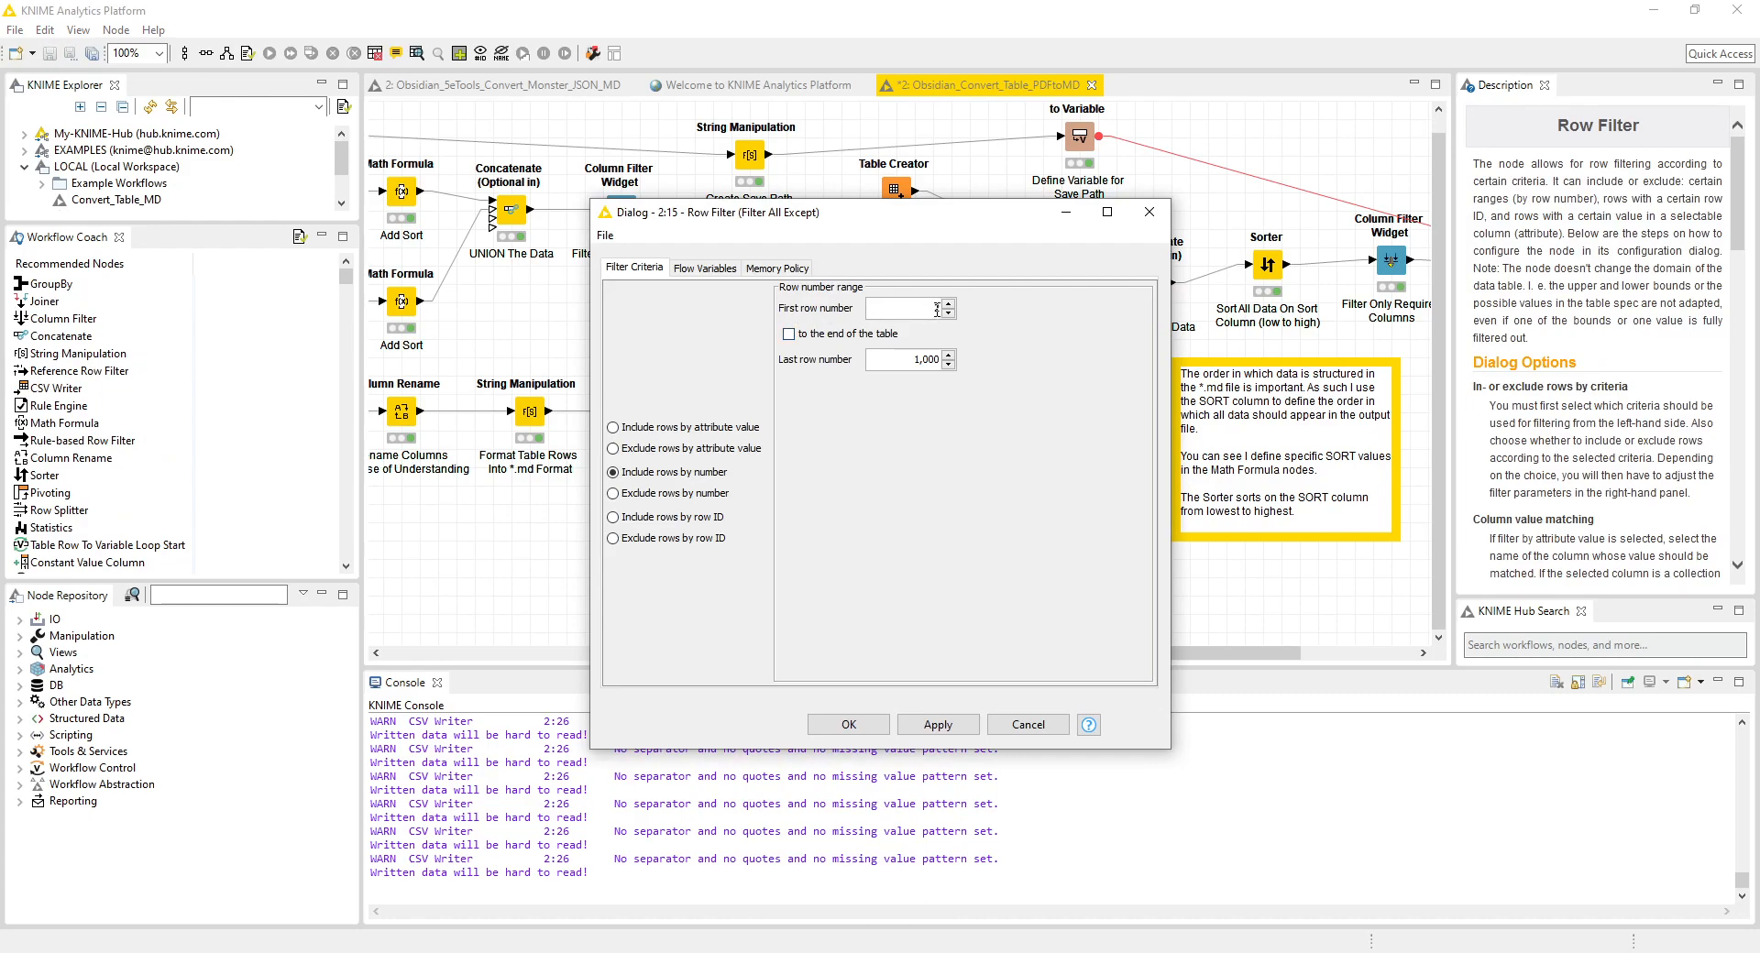
{"action": "left_click", "coordinate": [789, 334]}
{"action": "left_click", "coordinate": [848, 725]}
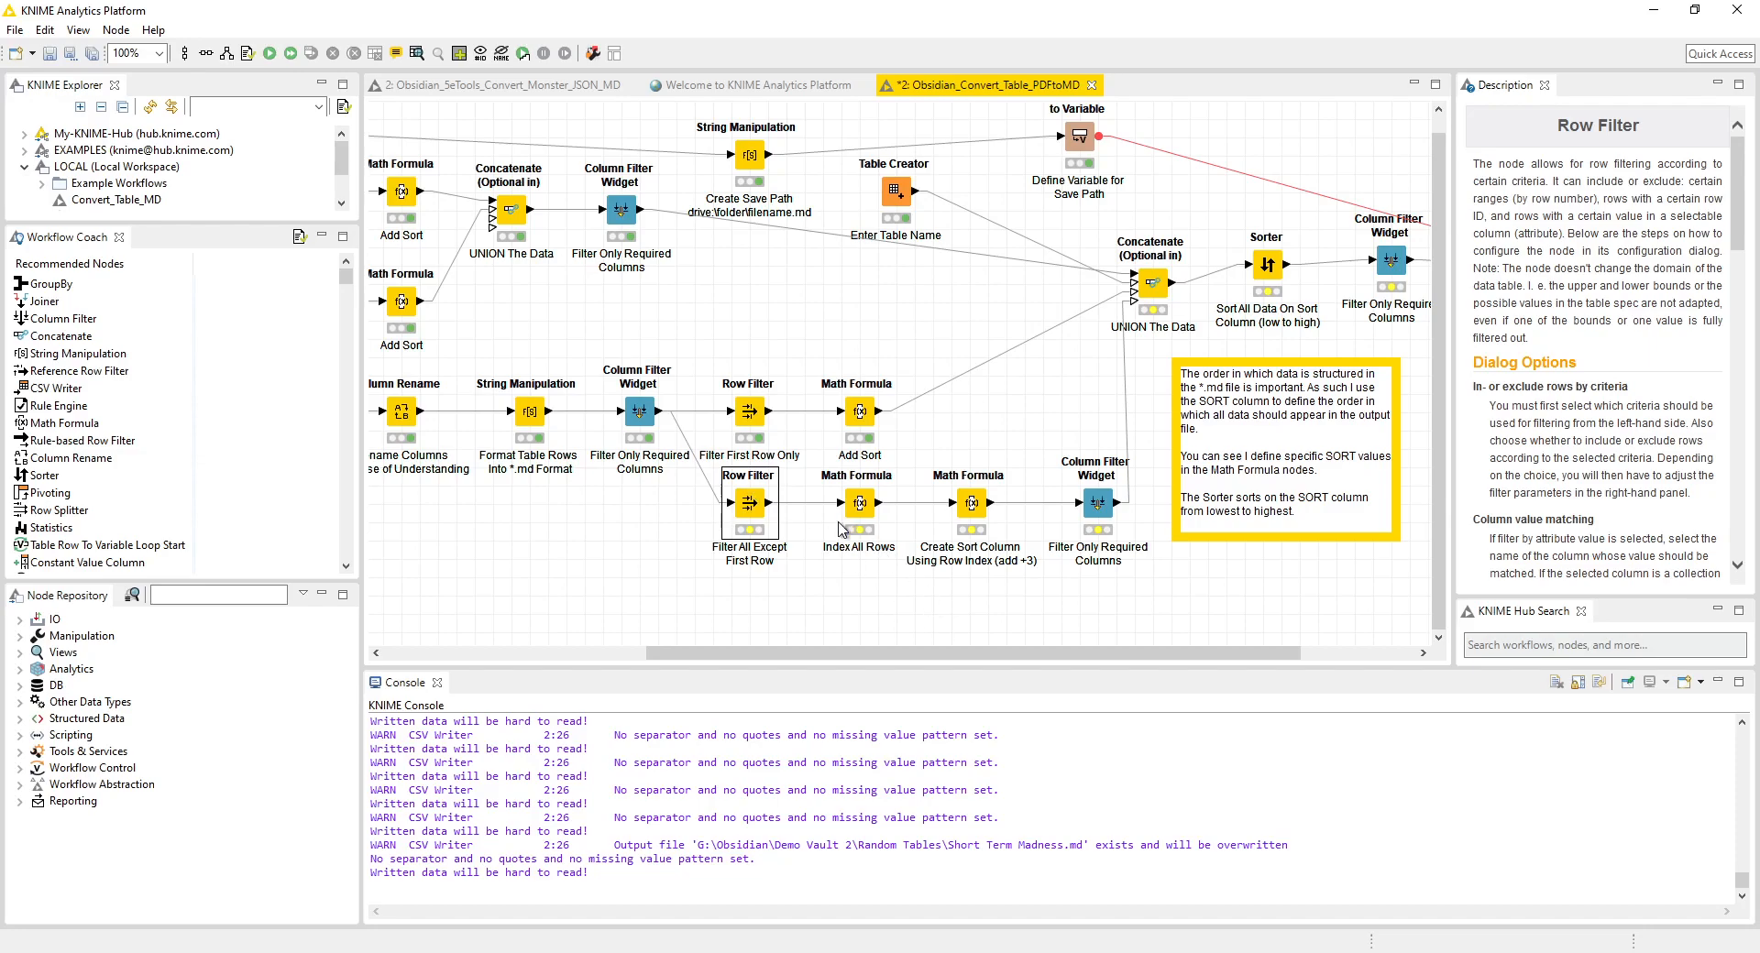
- Re-run the reset nodes and view the filtered output table of the Filter All Except First Row node
{"action": "right_click", "coordinate": [747, 501]}
{"action": "left_click", "coordinate": [819, 916]}
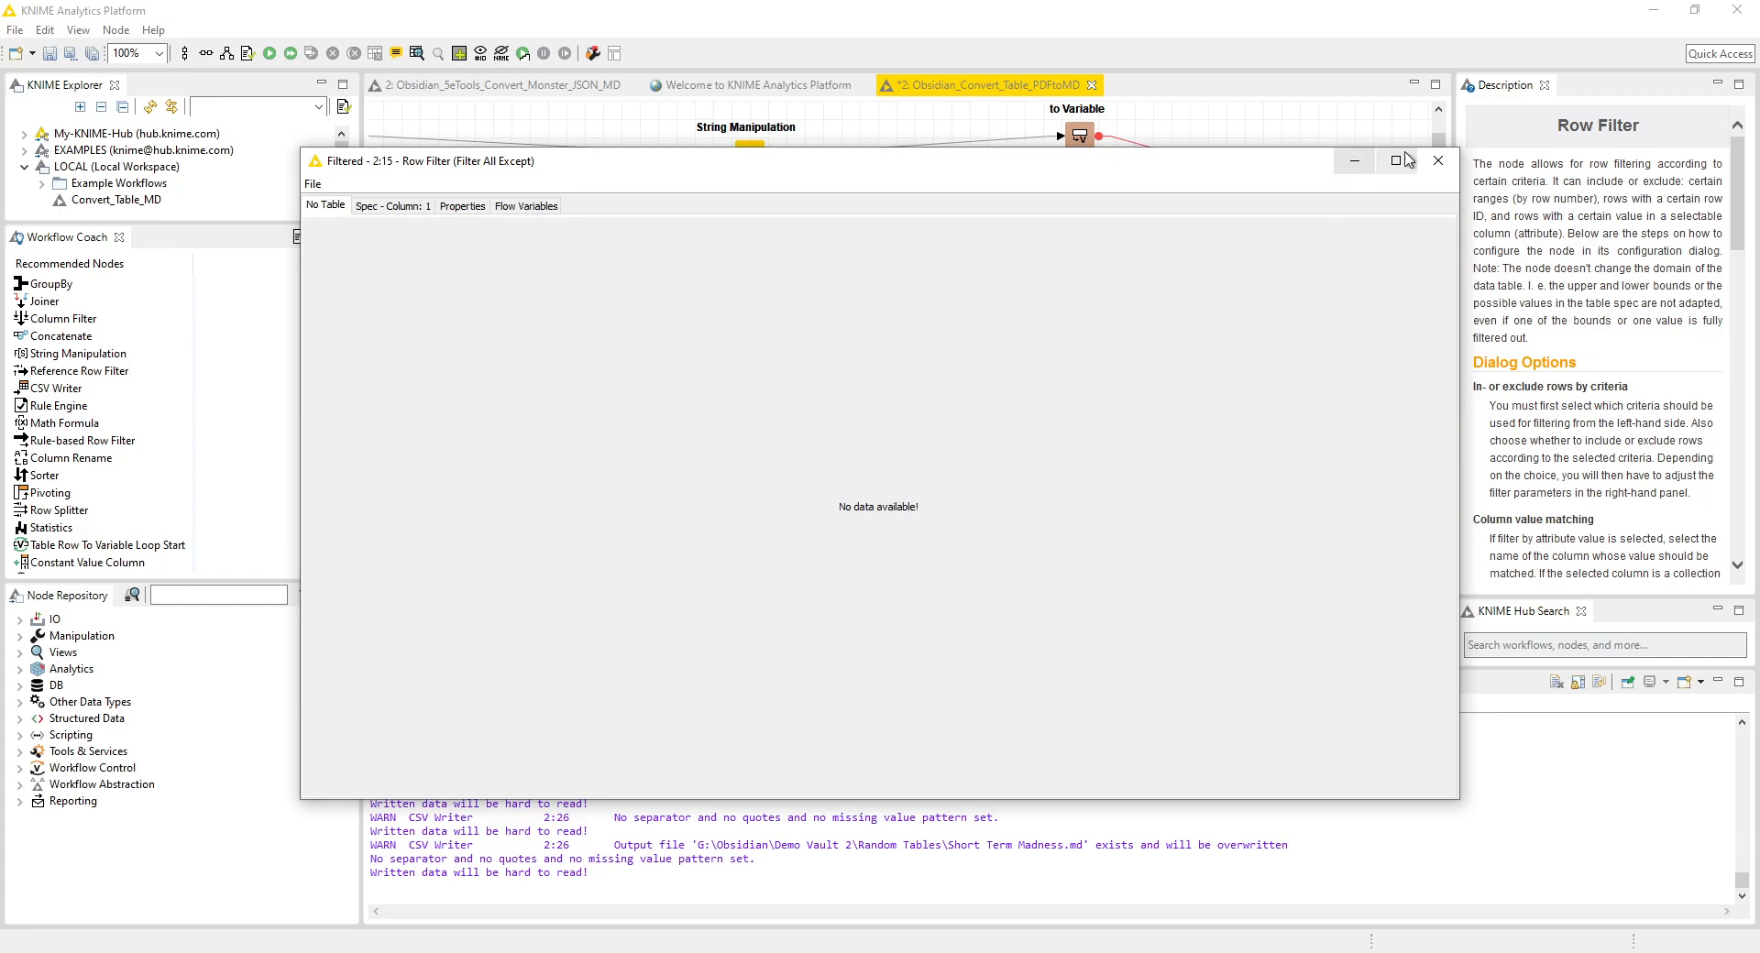
{"action": "left_click", "coordinate": [1437, 161]}
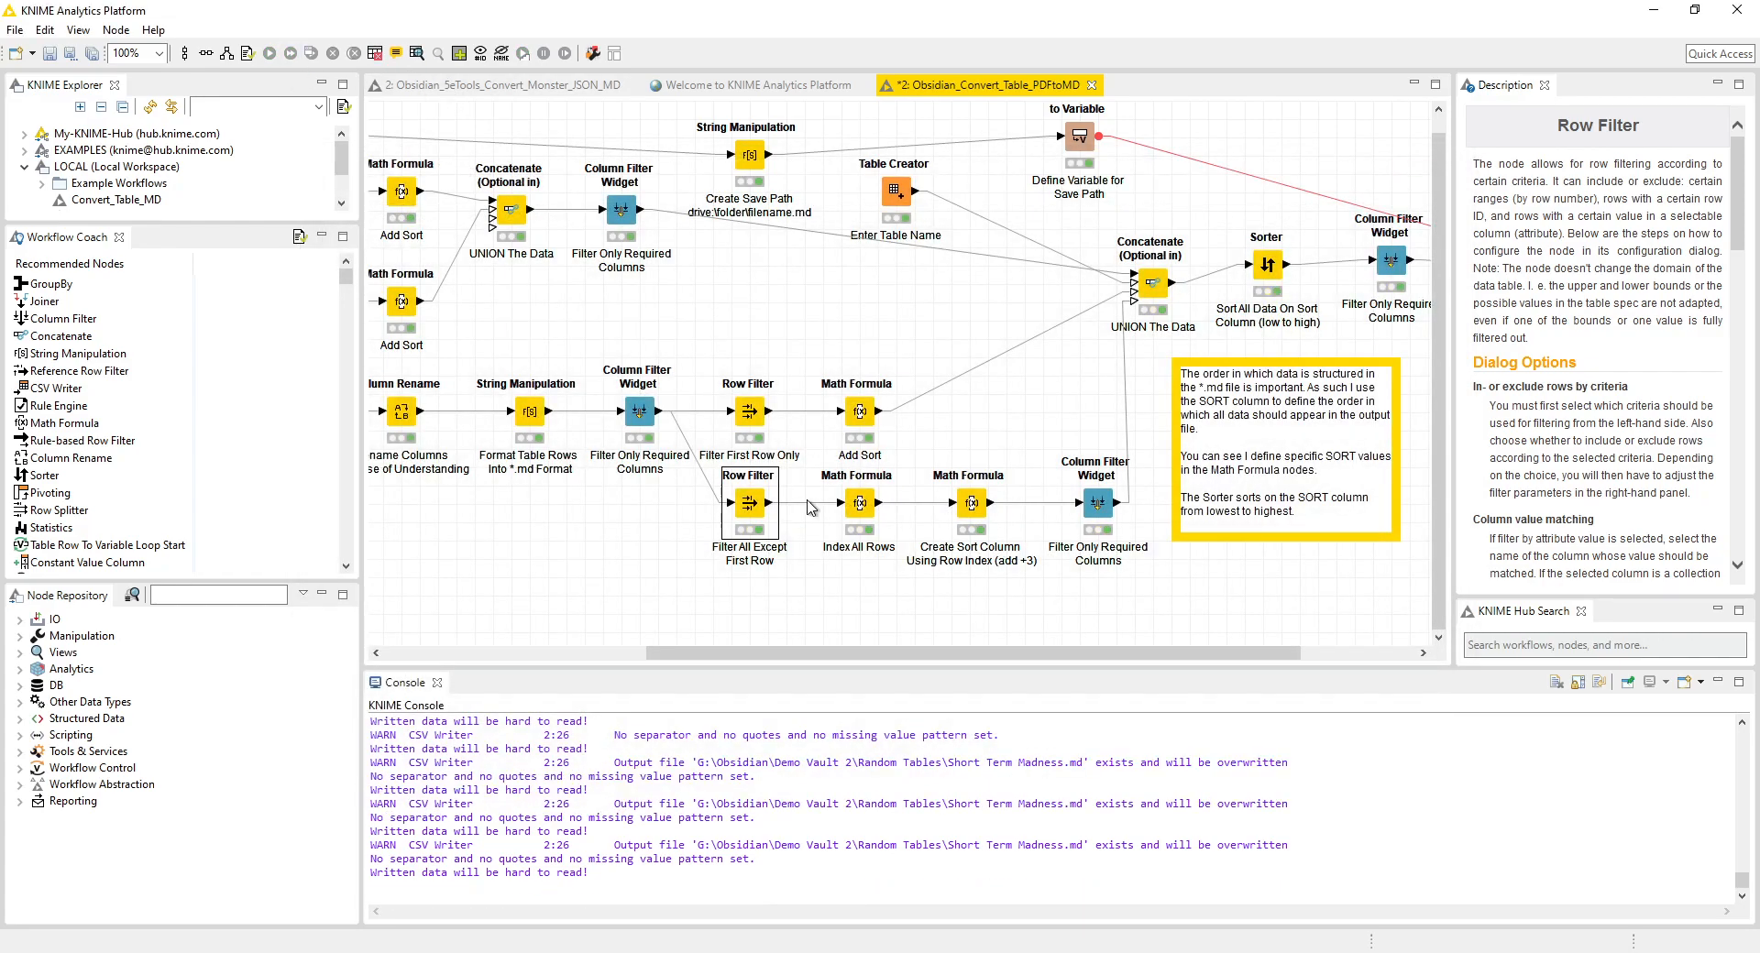
{"action": "right_click", "coordinate": [752, 502]}
{"action": "left_click", "coordinate": [815, 914]}
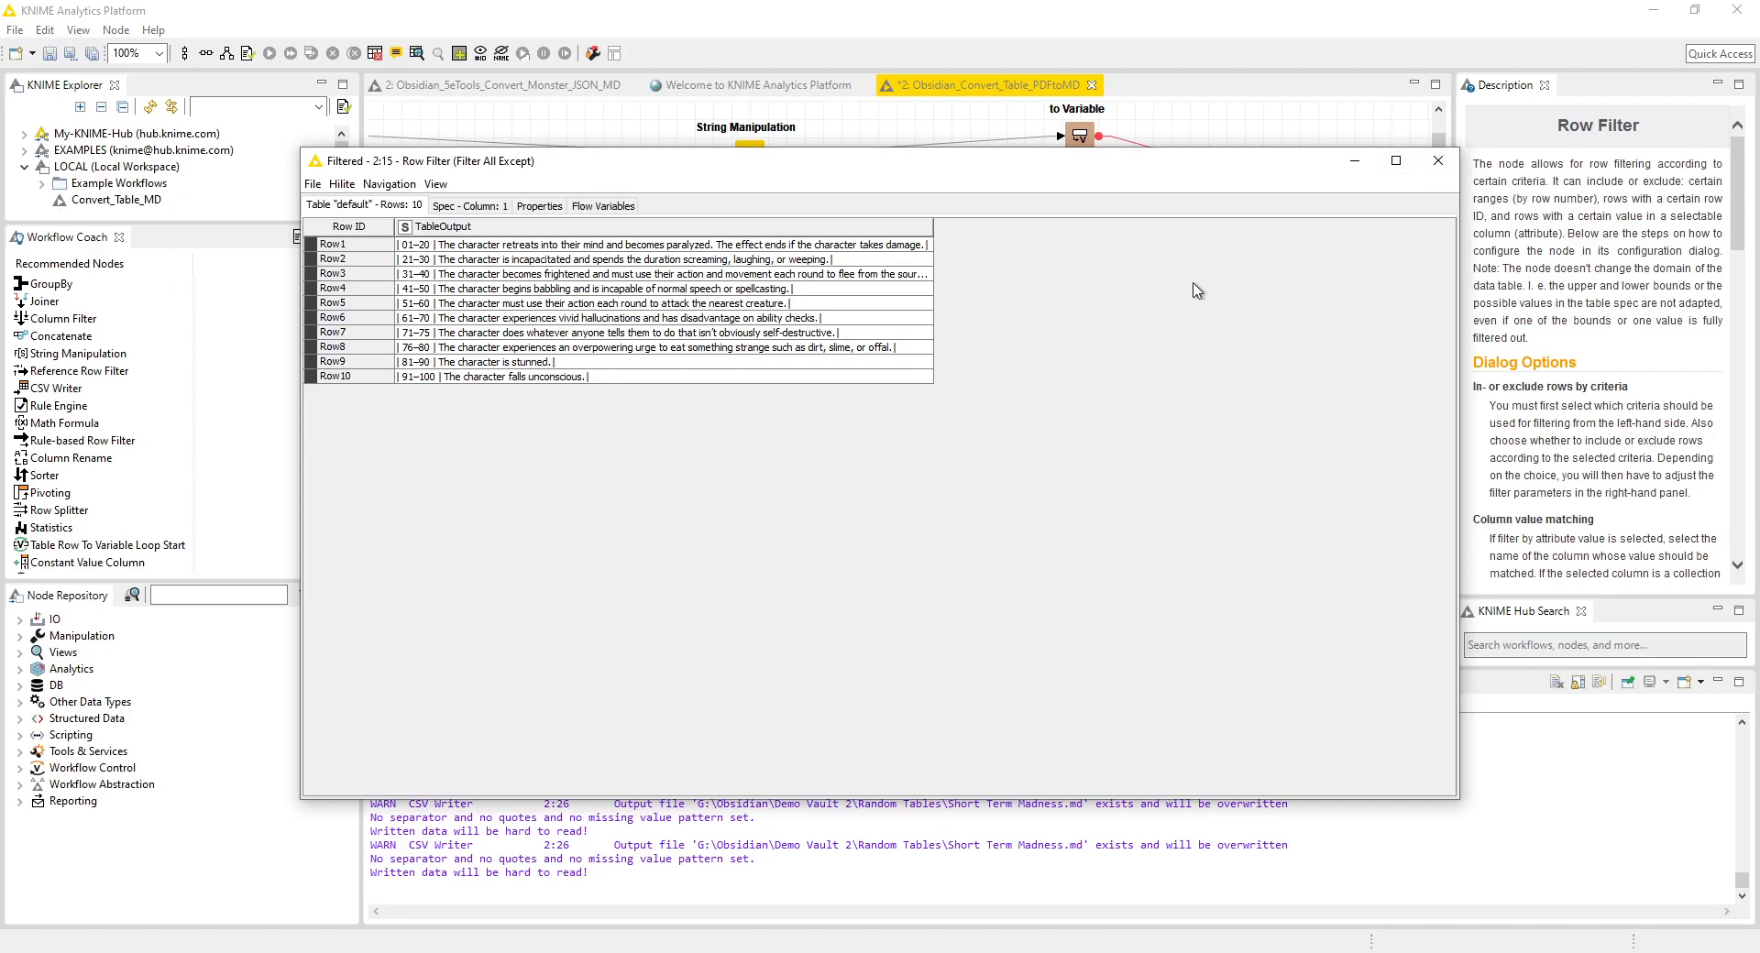
{"action": "left_click", "coordinate": [1437, 160]}
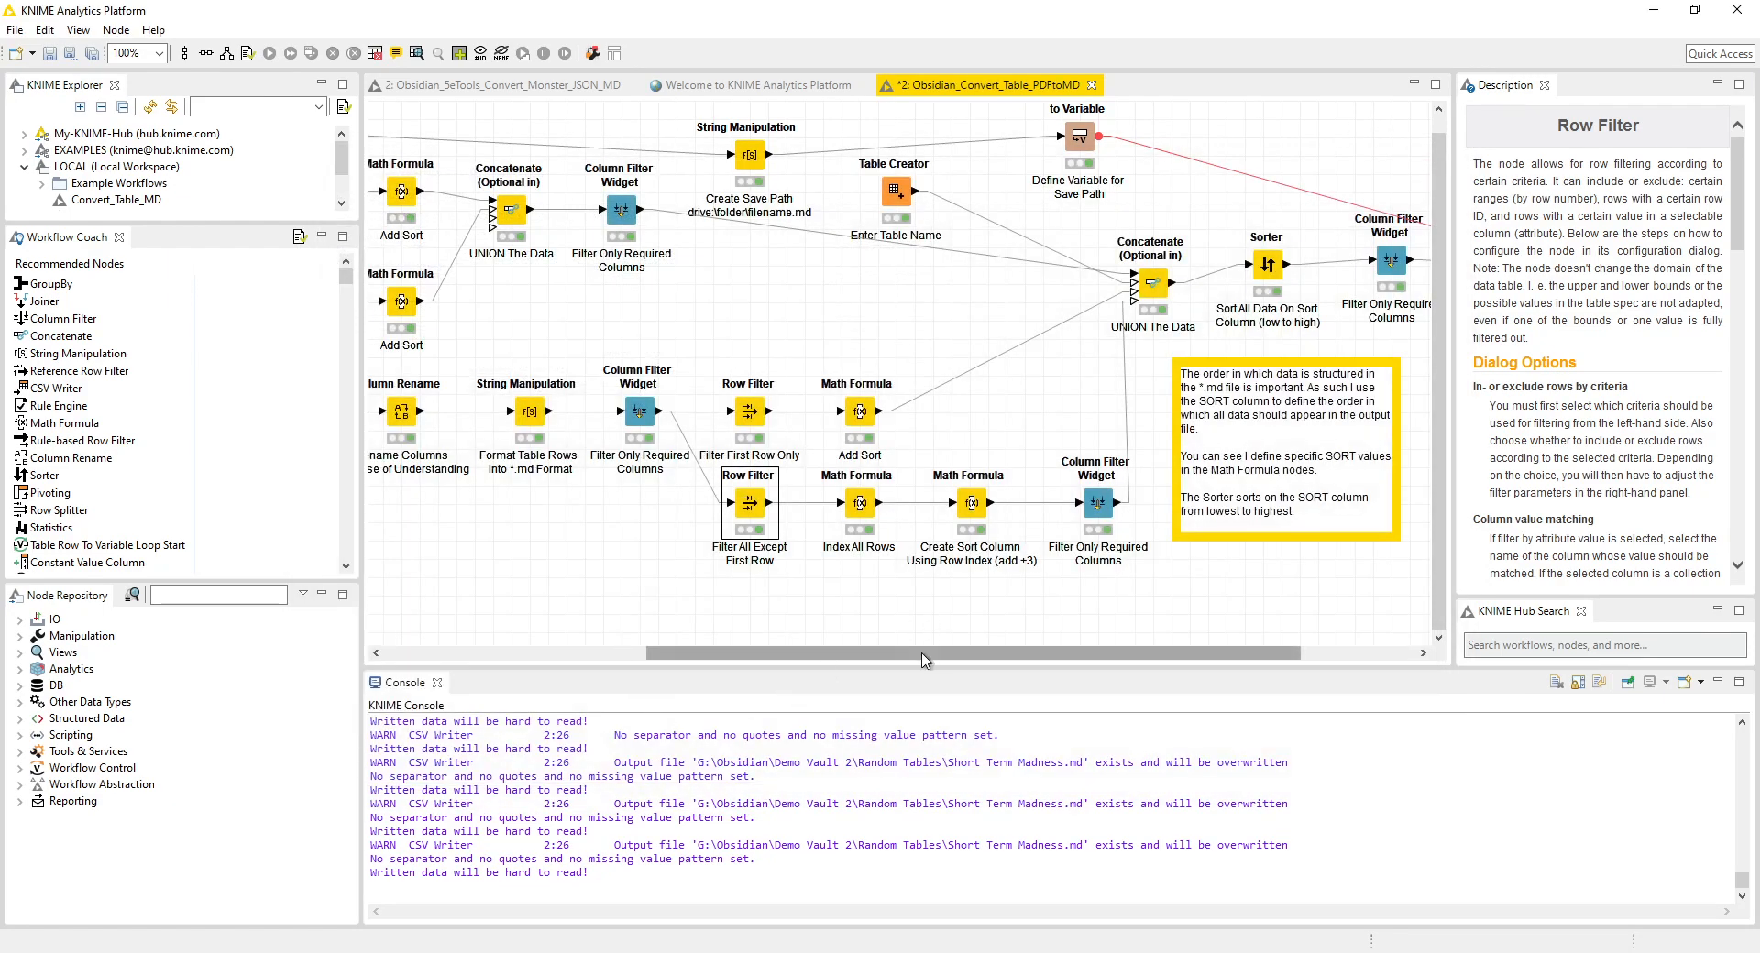
- Review the row index expression and appended column in the Index All Rows Math Formula node's configuration
{"action": "scroll", "coordinate": [923, 660], "scroll_direction": "right", "scroll_amount": 3}
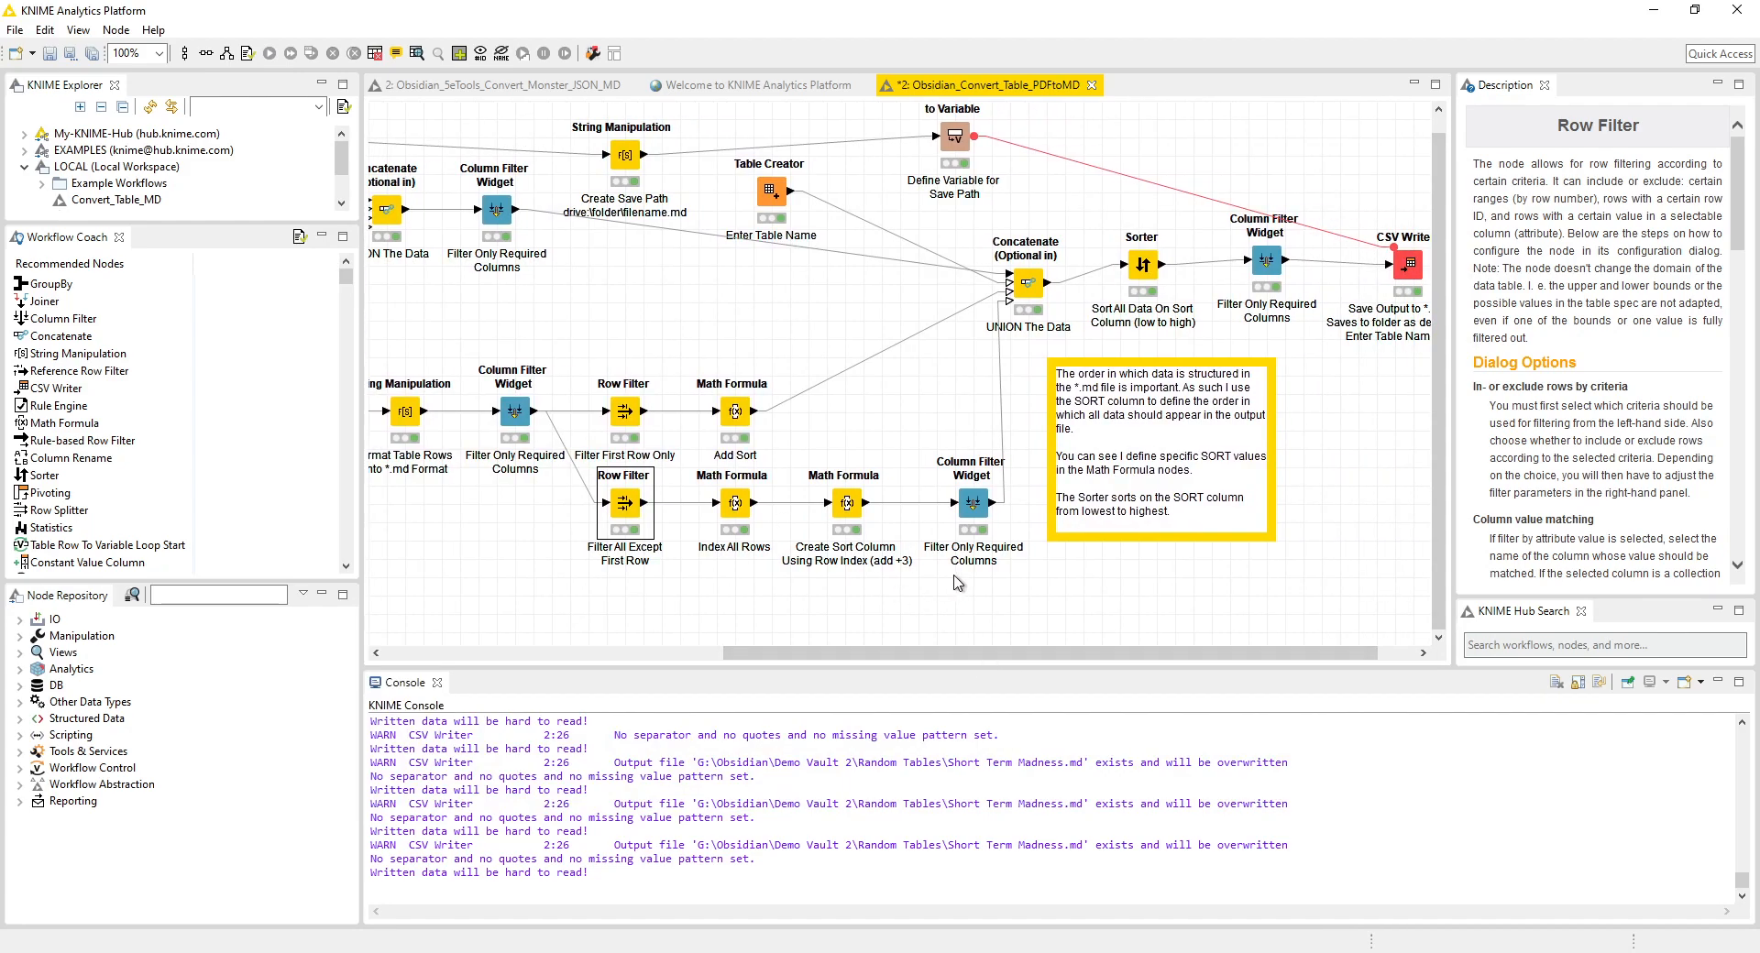
{"action": "right_click", "coordinate": [731, 510]}
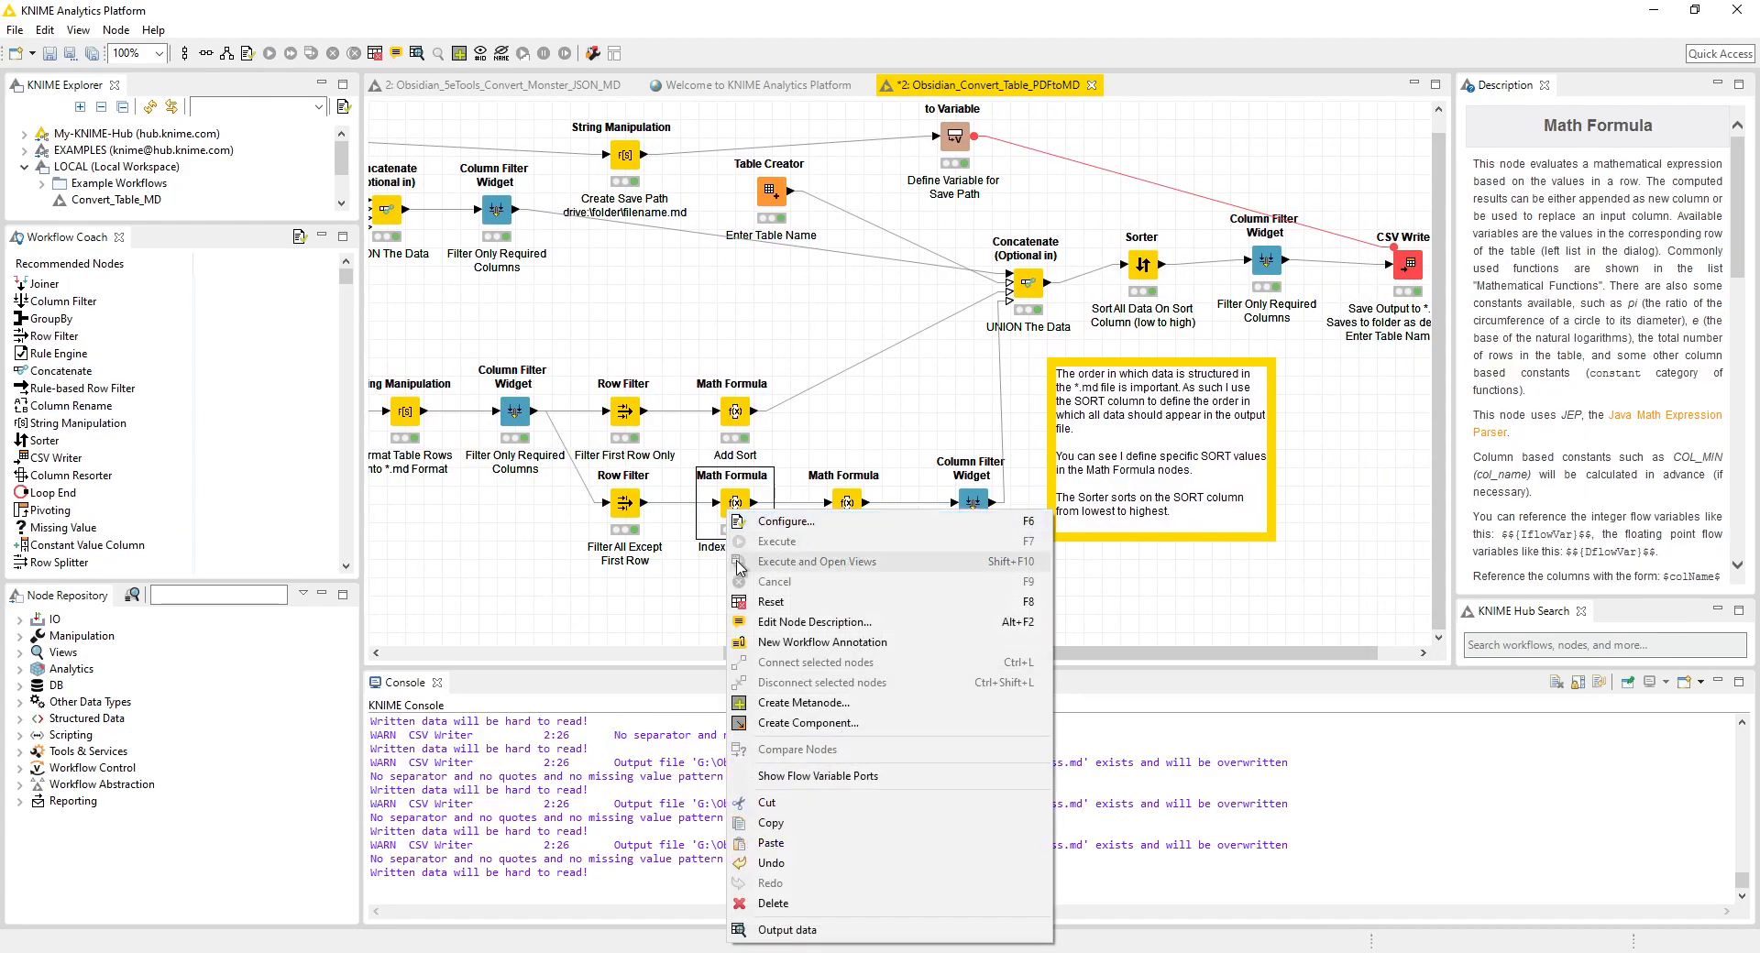
{"action": "left_click", "coordinate": [744, 546]}
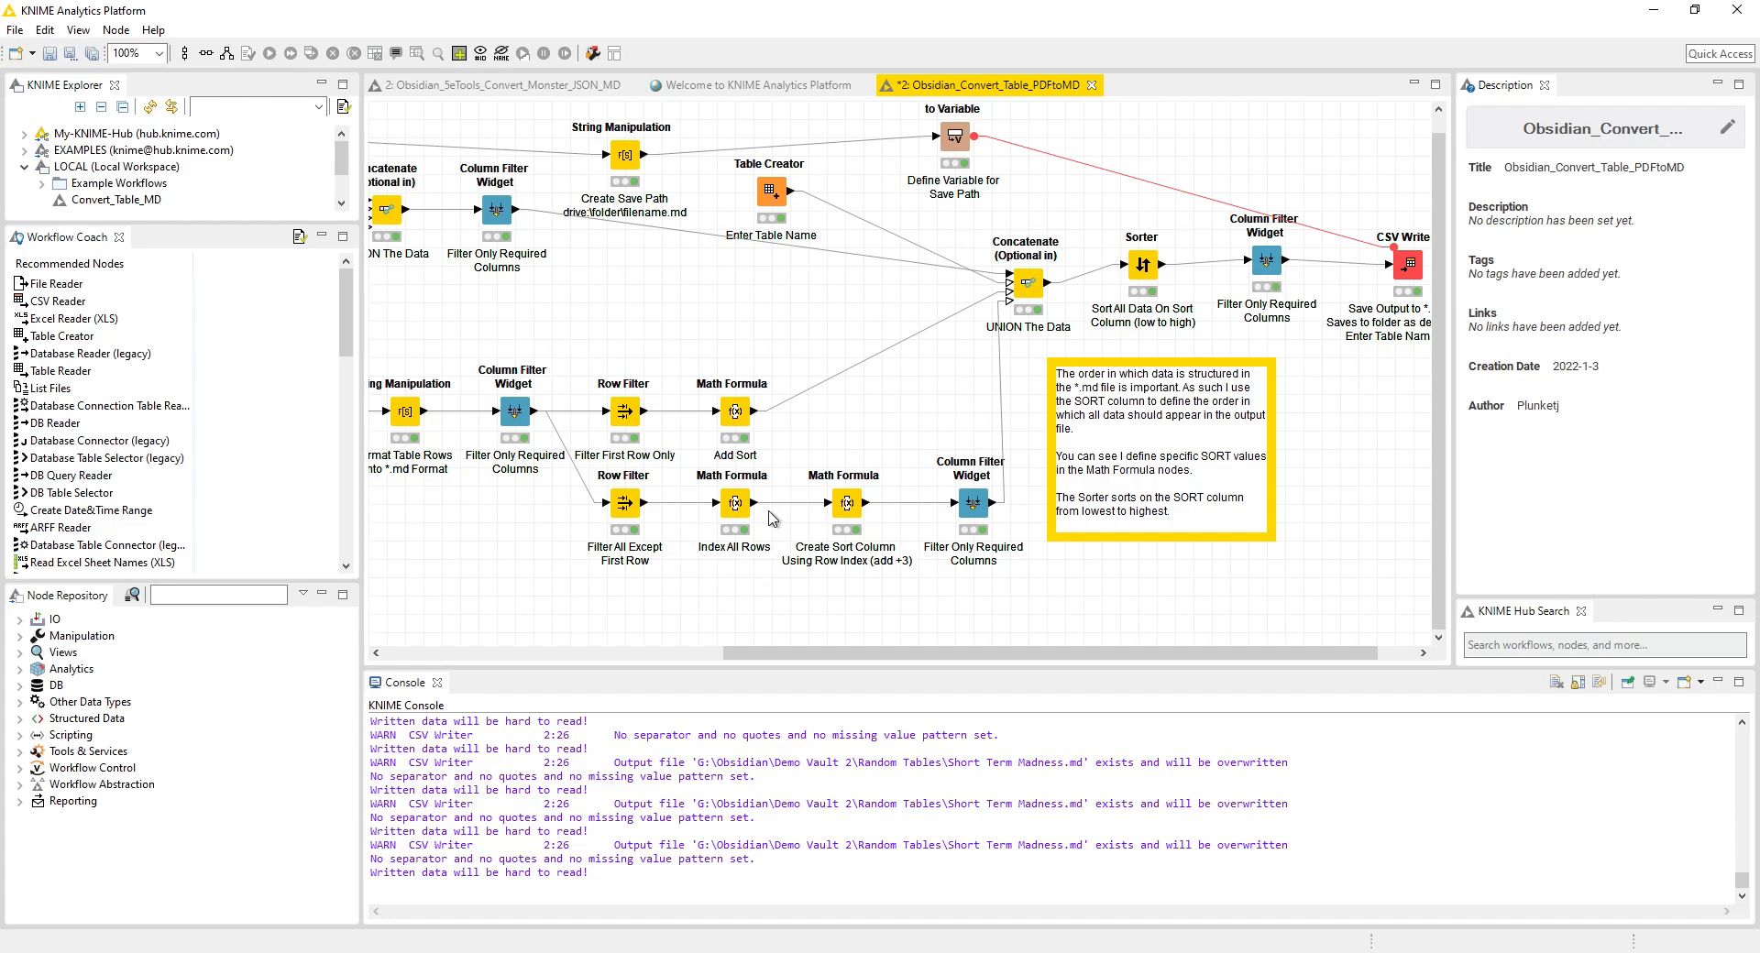
{"action": "right_click", "coordinate": [749, 506]}
{"action": "left_click", "coordinate": [804, 513]}
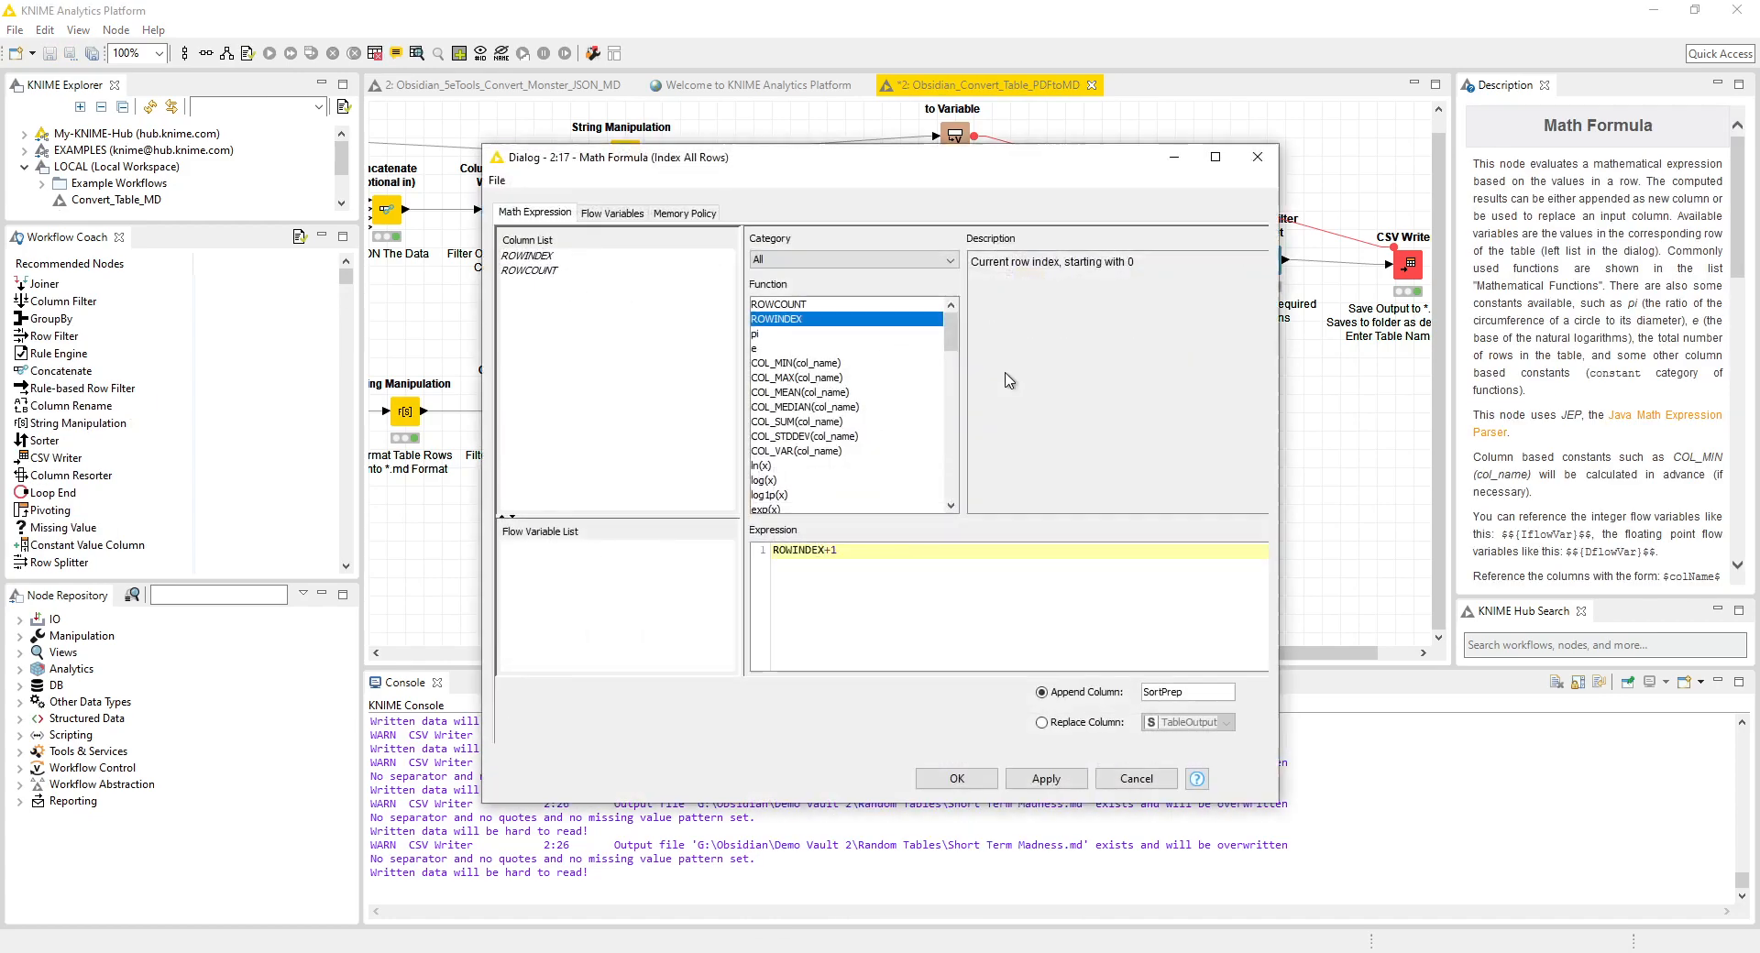
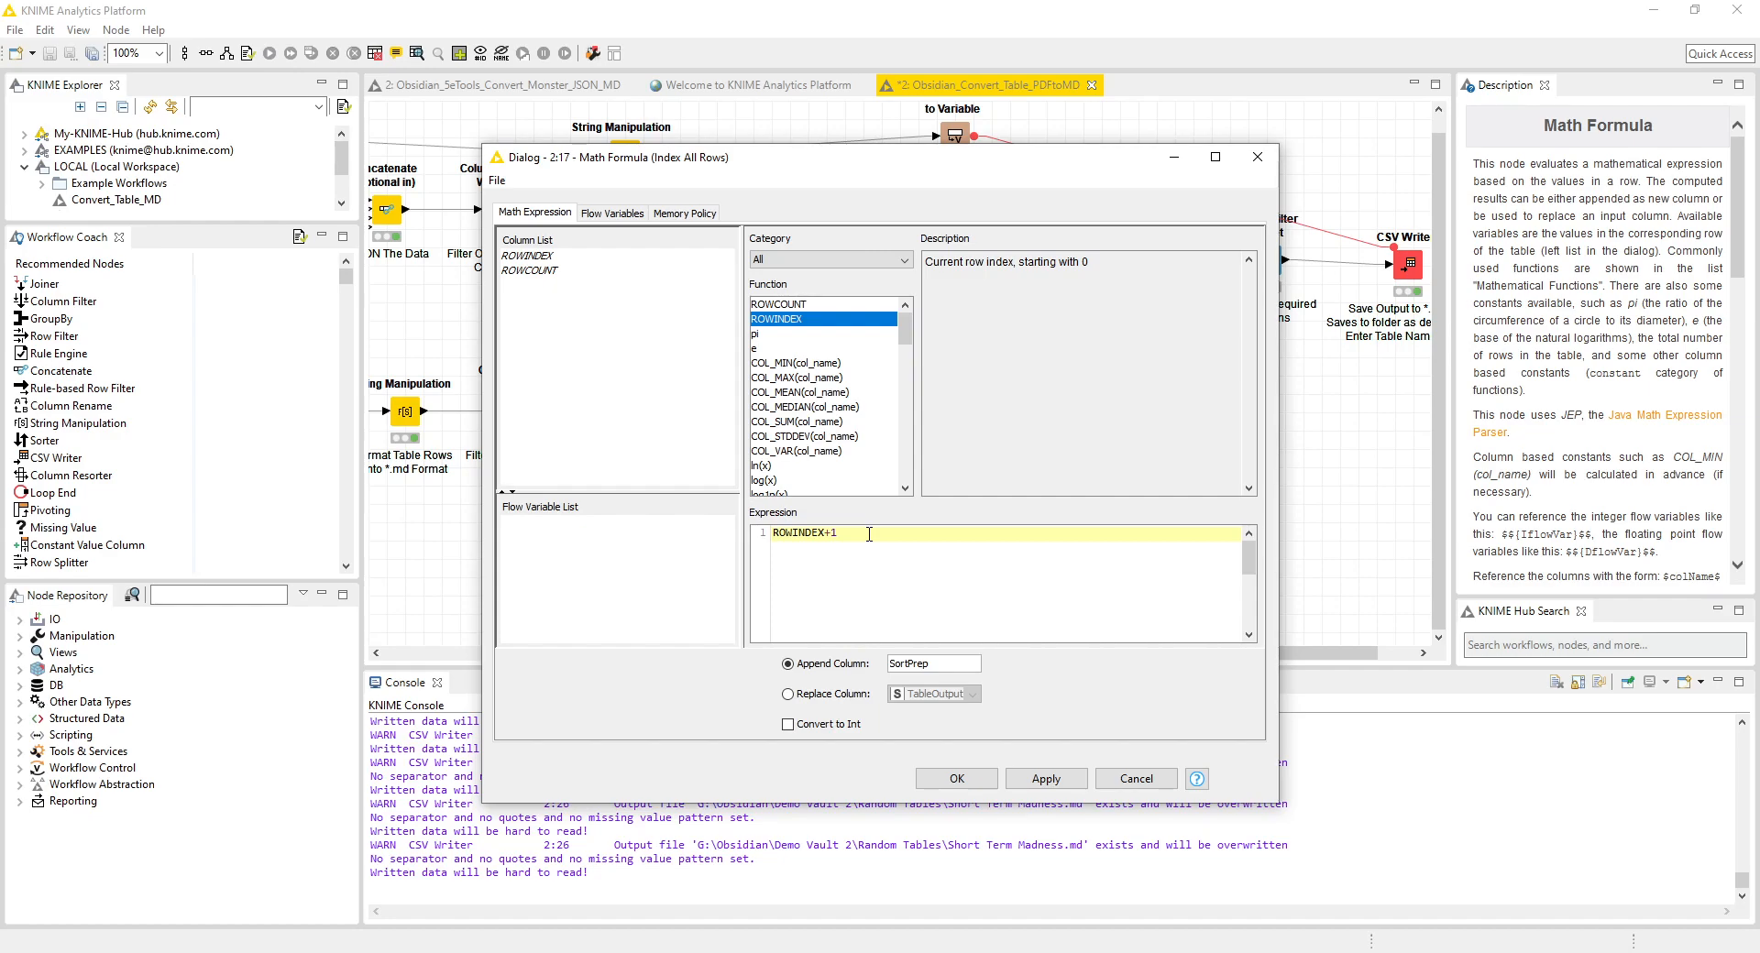
{"action": "left_click", "coordinate": [1256, 156]}
- View the output data of the Index All Rows node, checking the SortPrep column
{"action": "right_click", "coordinate": [709, 509]}
{"action": "left_click", "coordinate": [761, 923]}
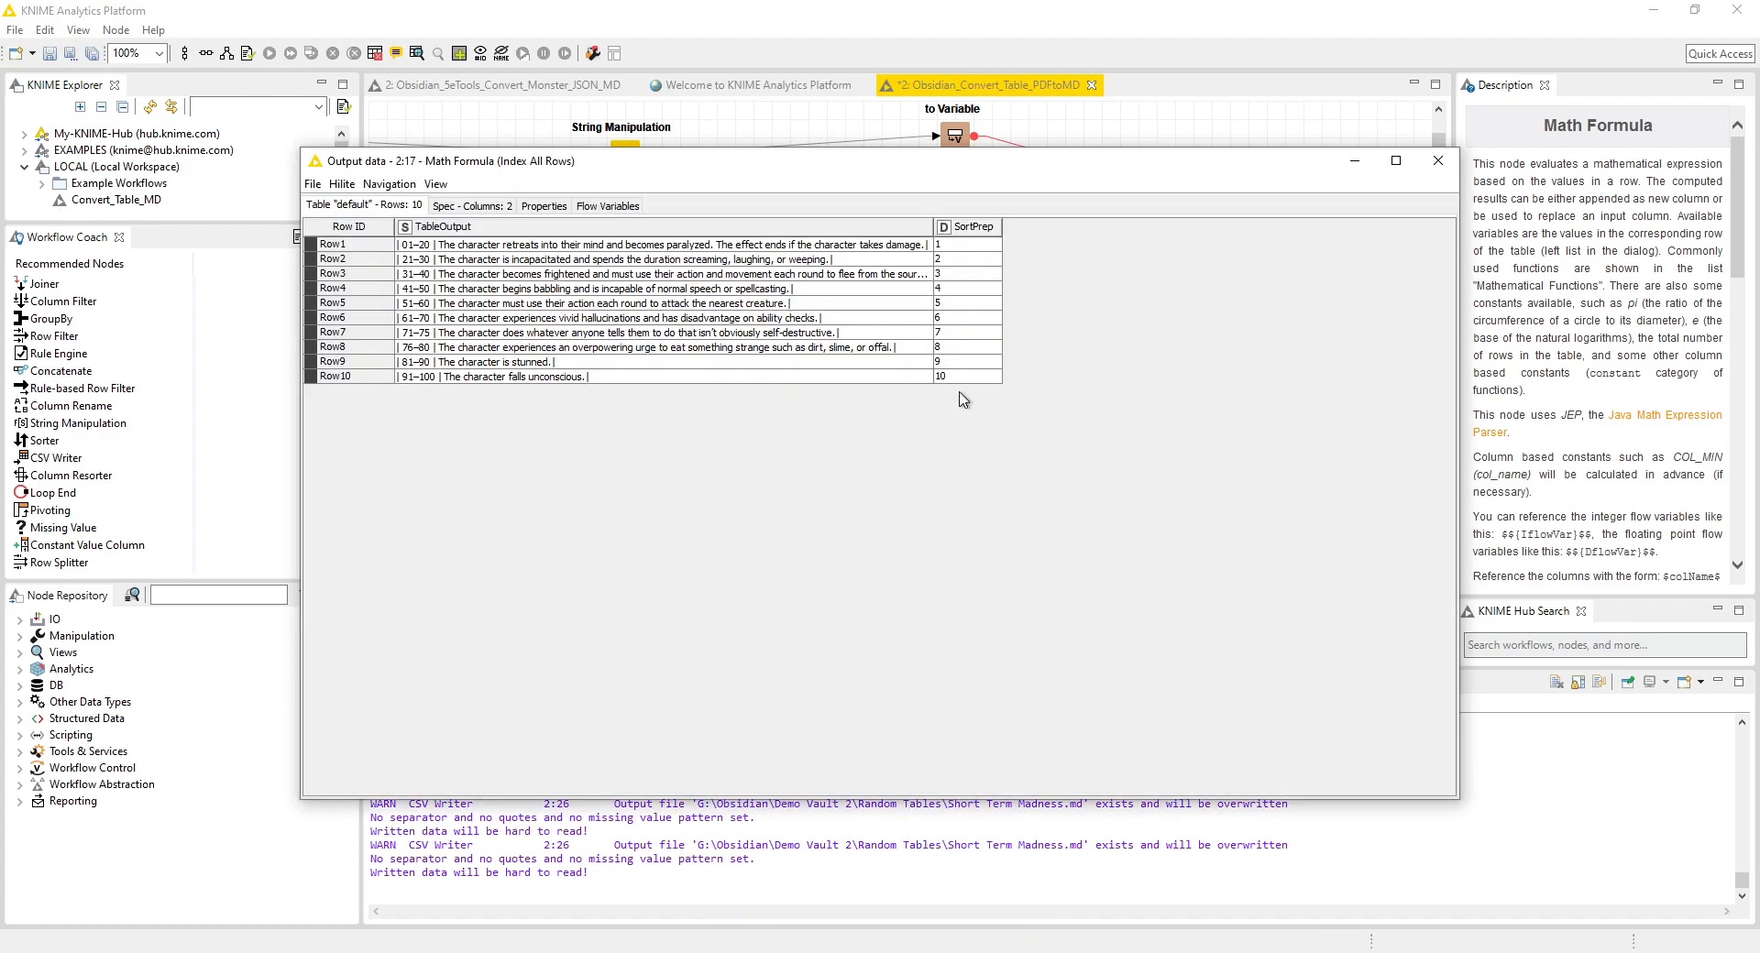
{"action": "left_click", "coordinate": [1436, 162]}
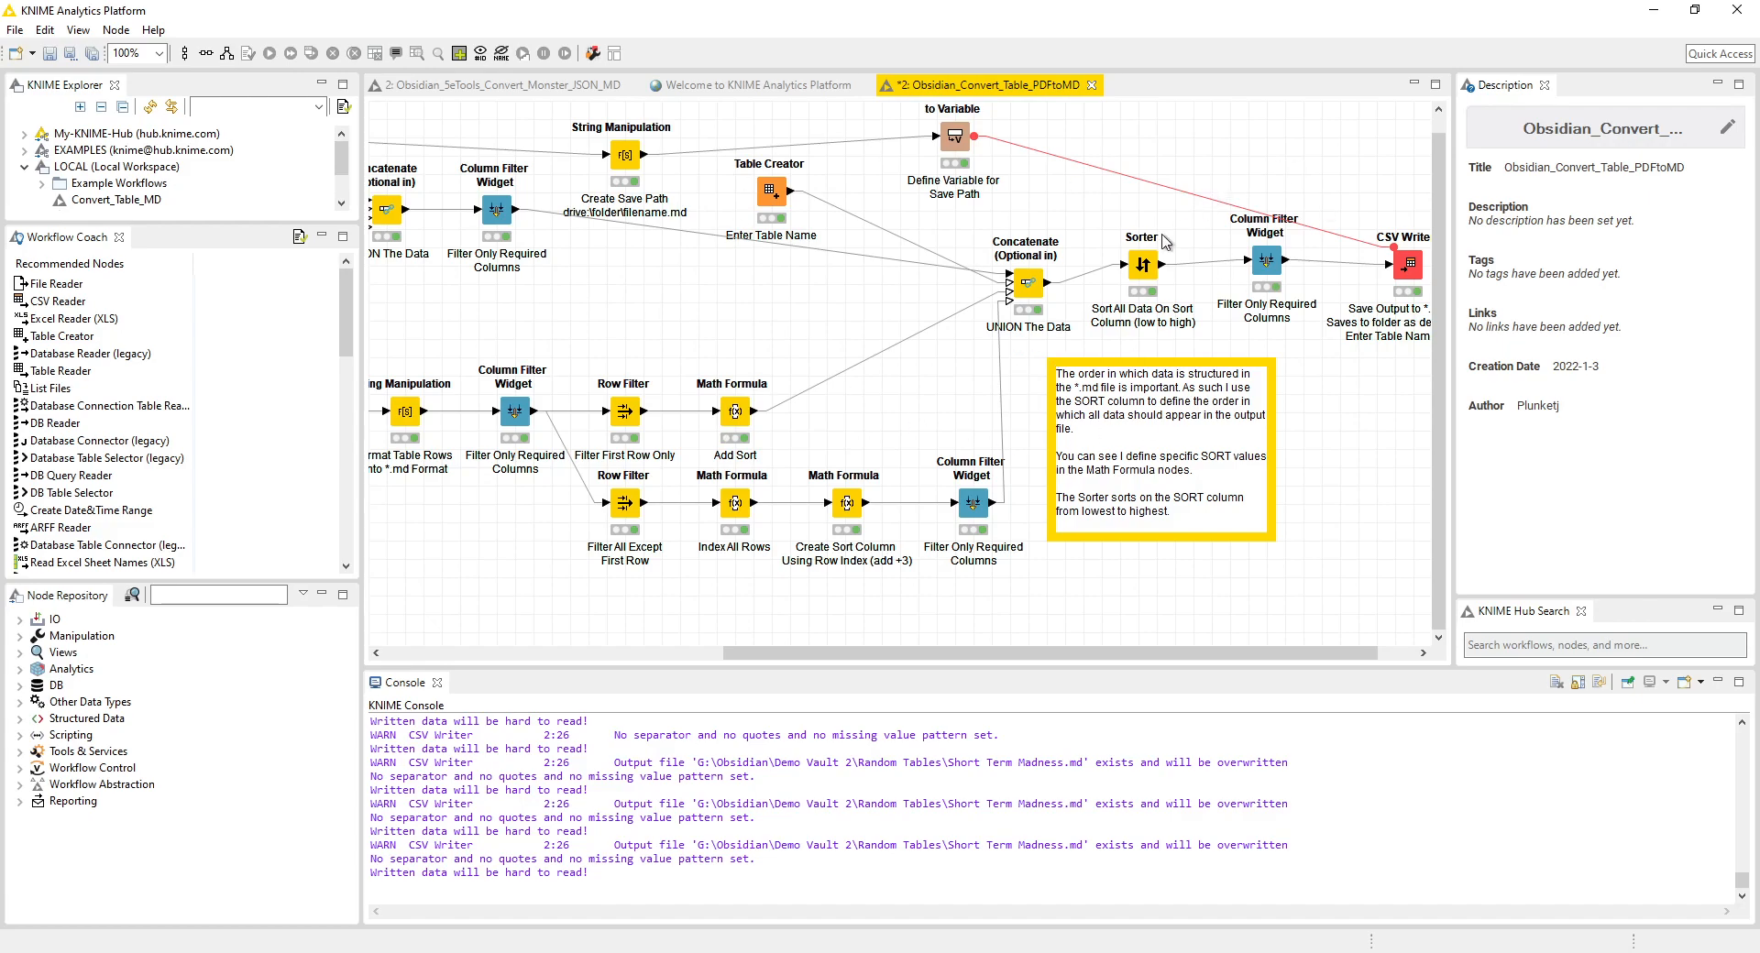
- Examine the Sorter node's sorted table to check the order of the combined rows by Sort value
{"action": "left_click", "coordinate": [1142, 265]}
{"action": "right_click", "coordinate": [1142, 265]}
{"action": "left_click", "coordinate": [1183, 699]}
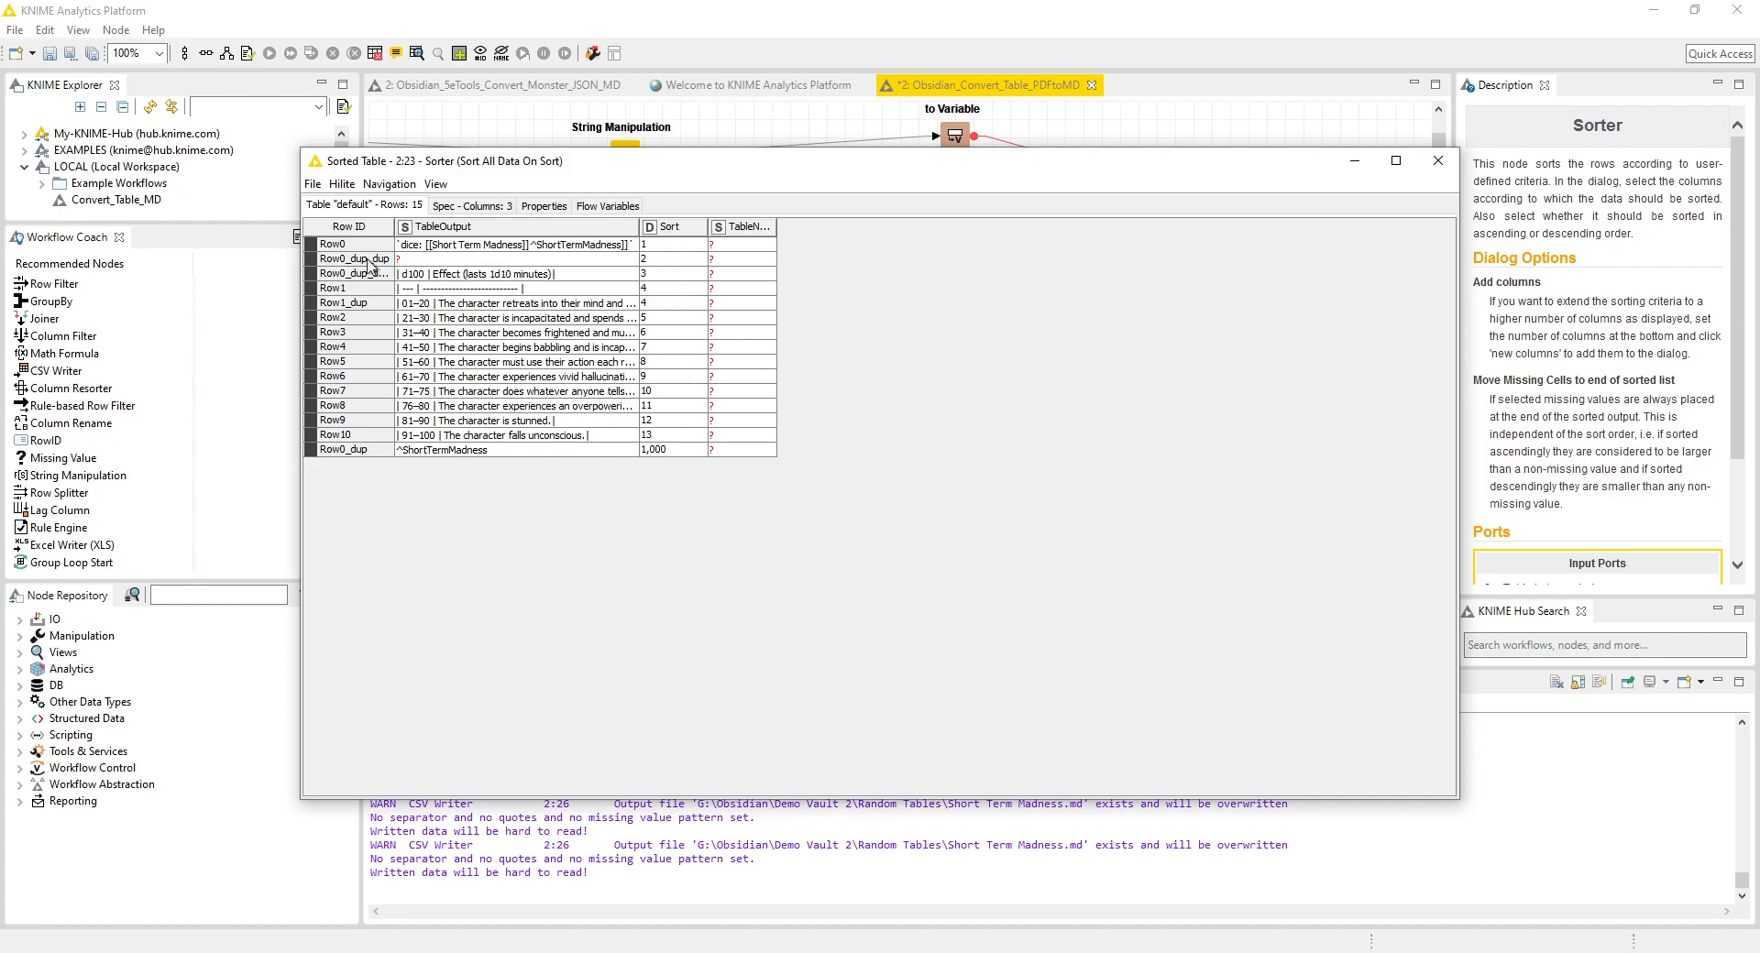
{"action": "left_click", "coordinate": [1437, 161]}
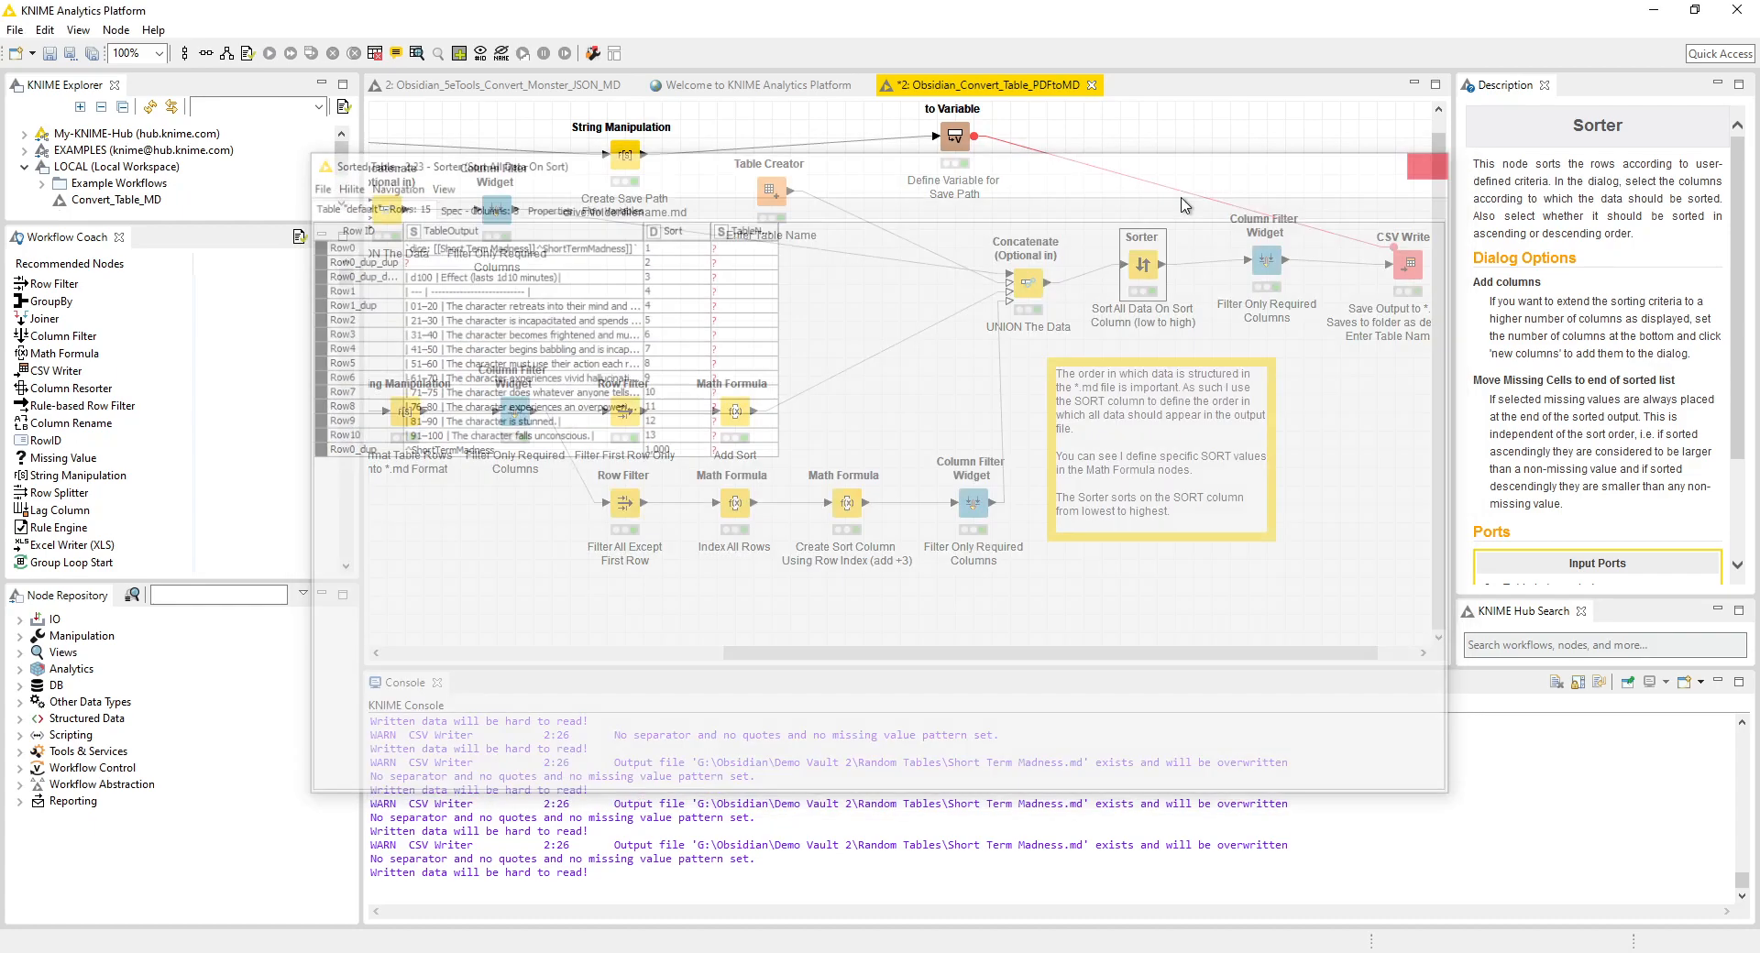
{"action": "left_click", "coordinate": [883, 430]}
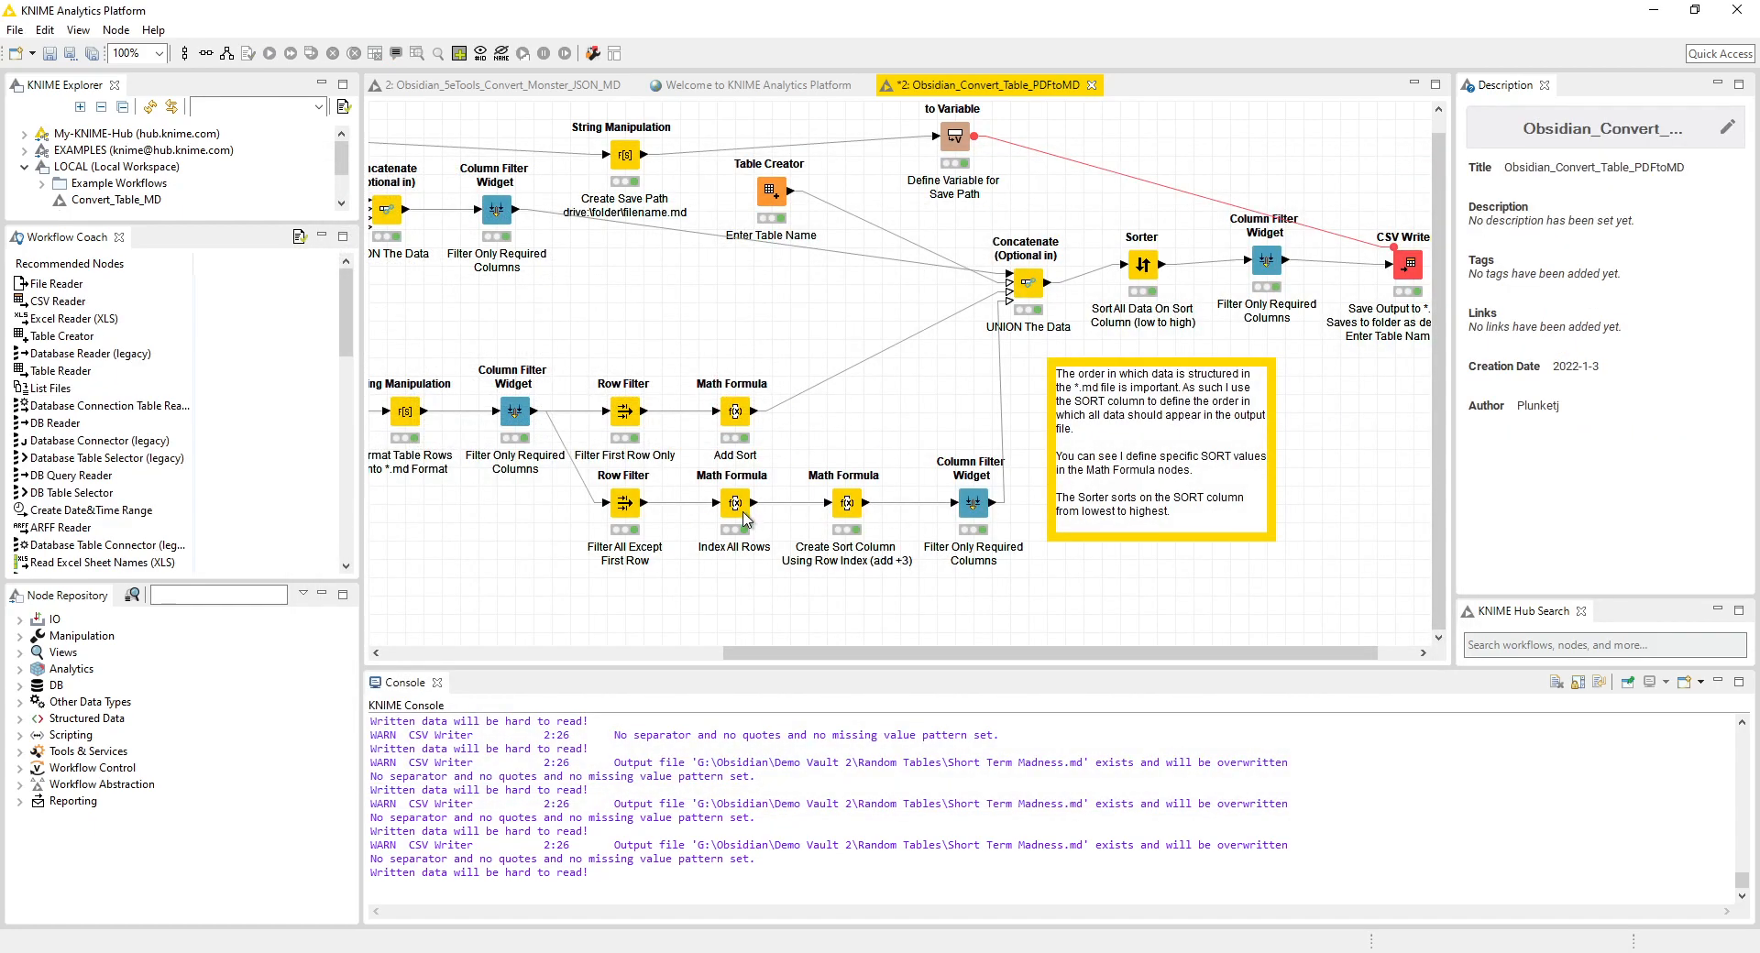
- Recheck the SortPrep numbering in the Index All Rows node's output table
{"action": "left_click", "coordinate": [744, 521]}
{"action": "right_click", "coordinate": [744, 520]}
{"action": "left_click", "coordinate": [797, 934]}
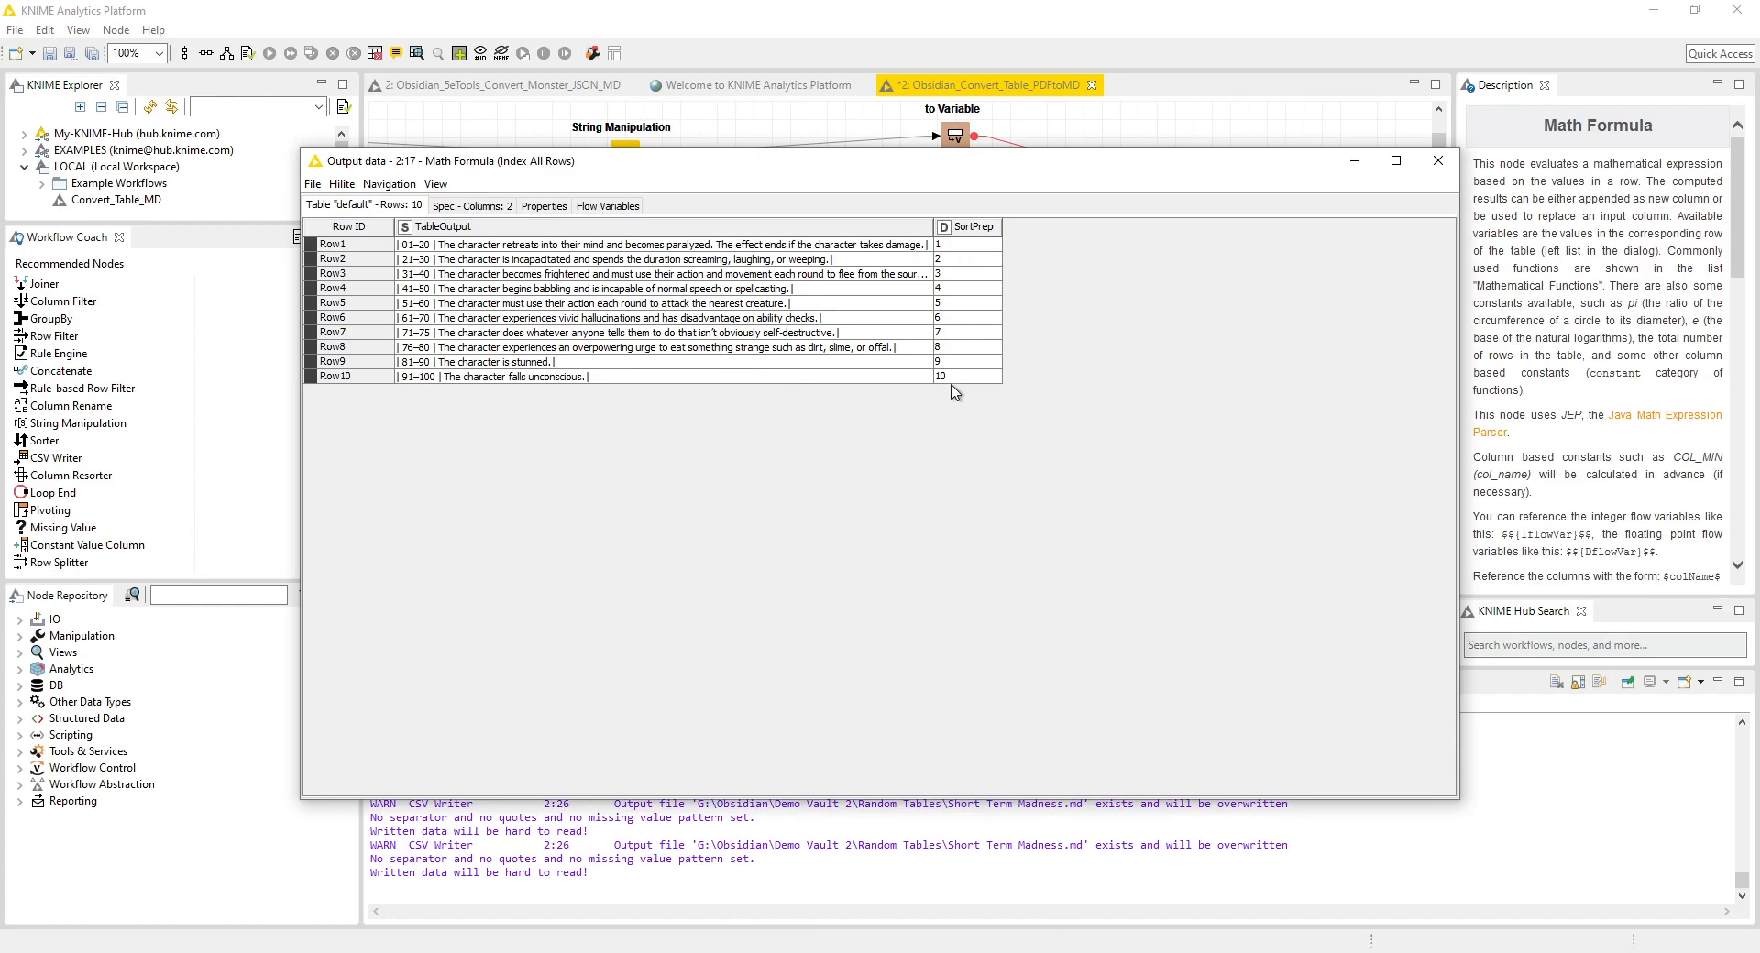
{"action": "left_click", "coordinate": [1438, 161]}
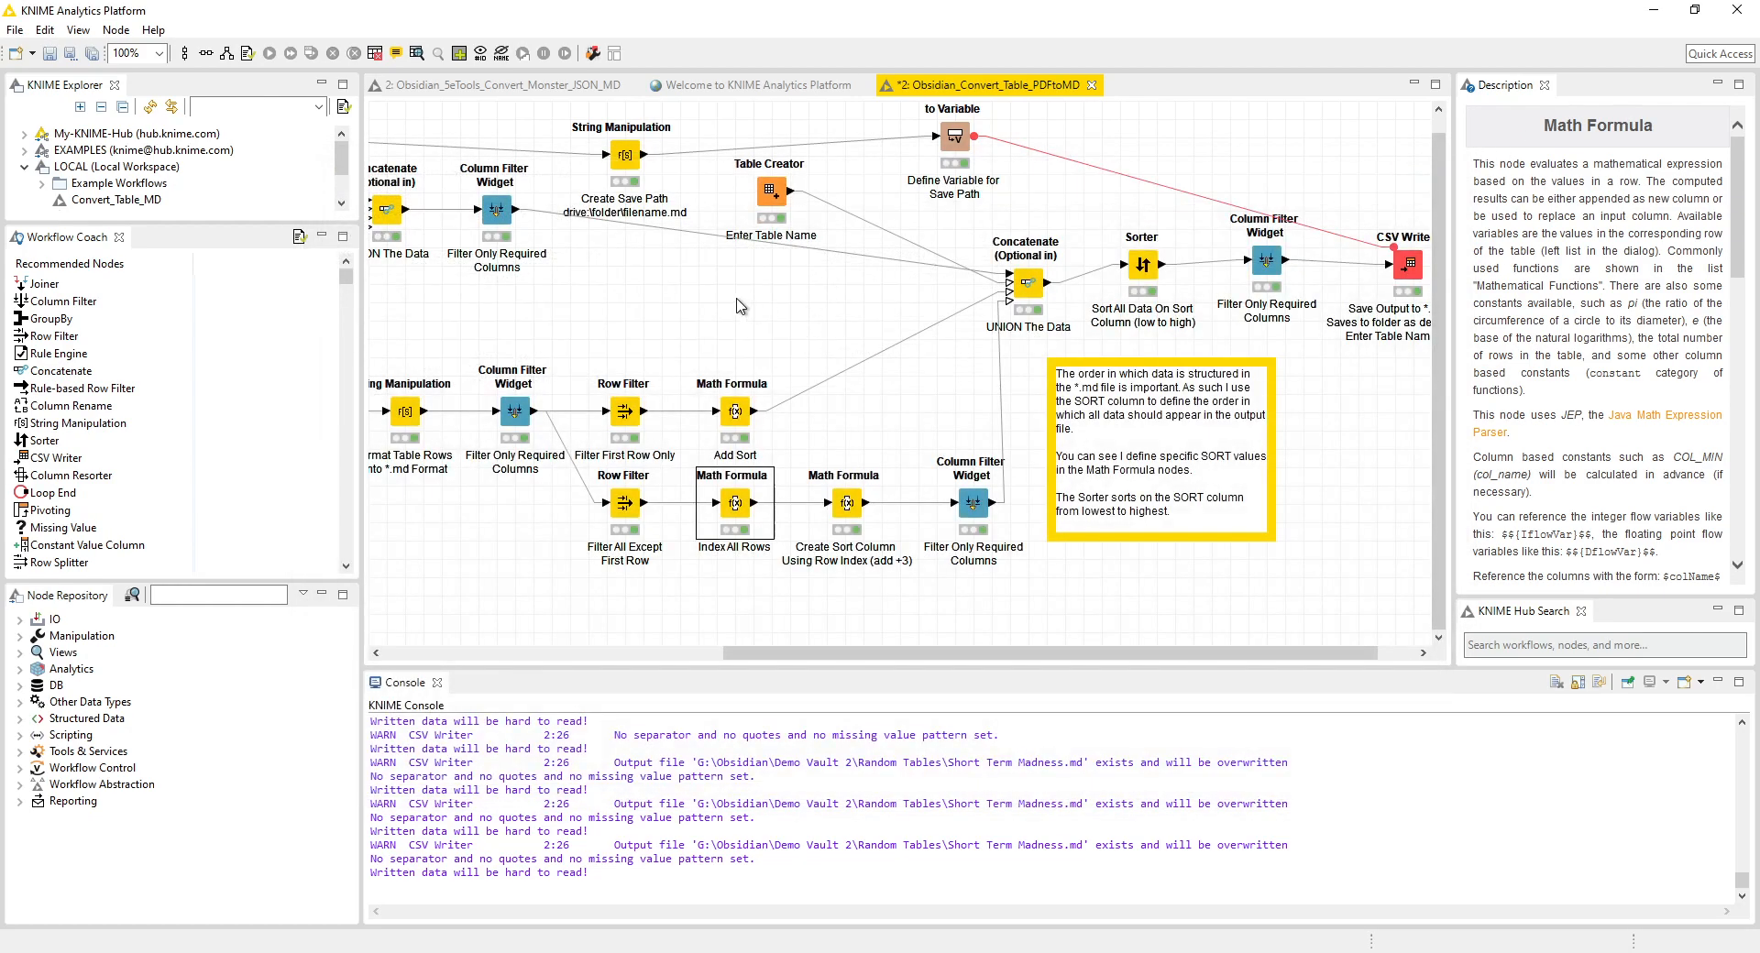
{"action": "left_click", "coordinate": [740, 306]}
- Compare the Sort values in the dice-link branch's Filter Only Required Columns table with those in the Enter Table Name table
{"action": "right_click", "coordinate": [504, 207]}
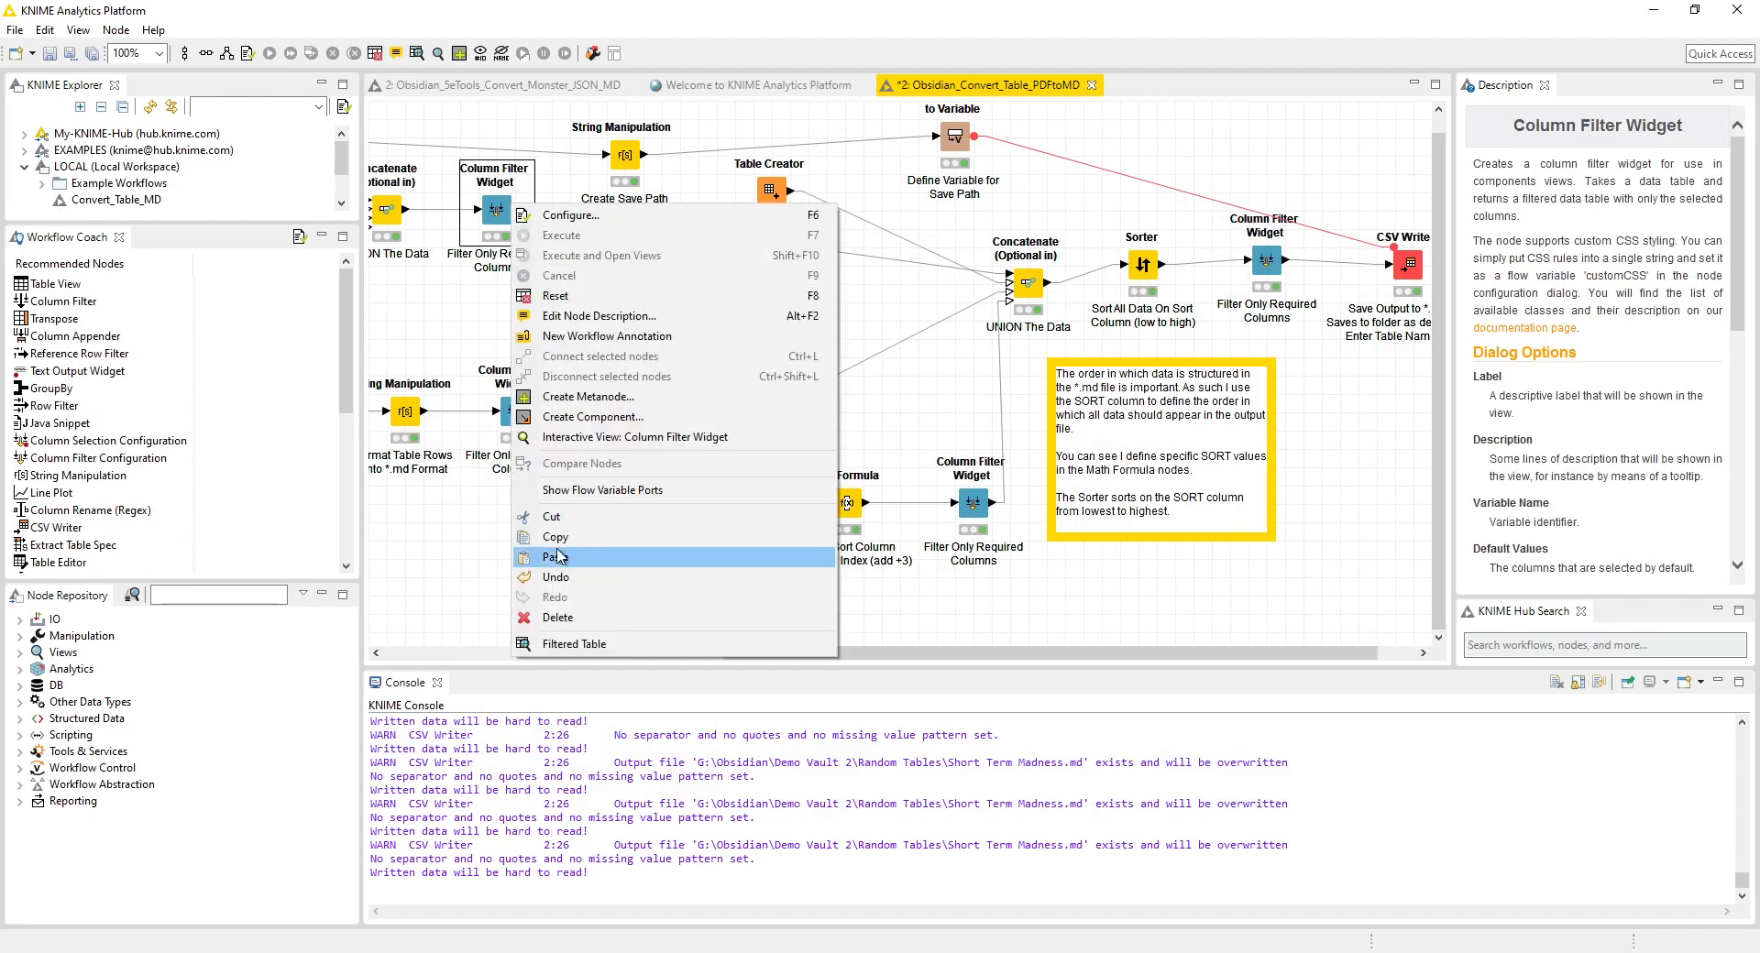
{"action": "left_click", "coordinate": [587, 646]}
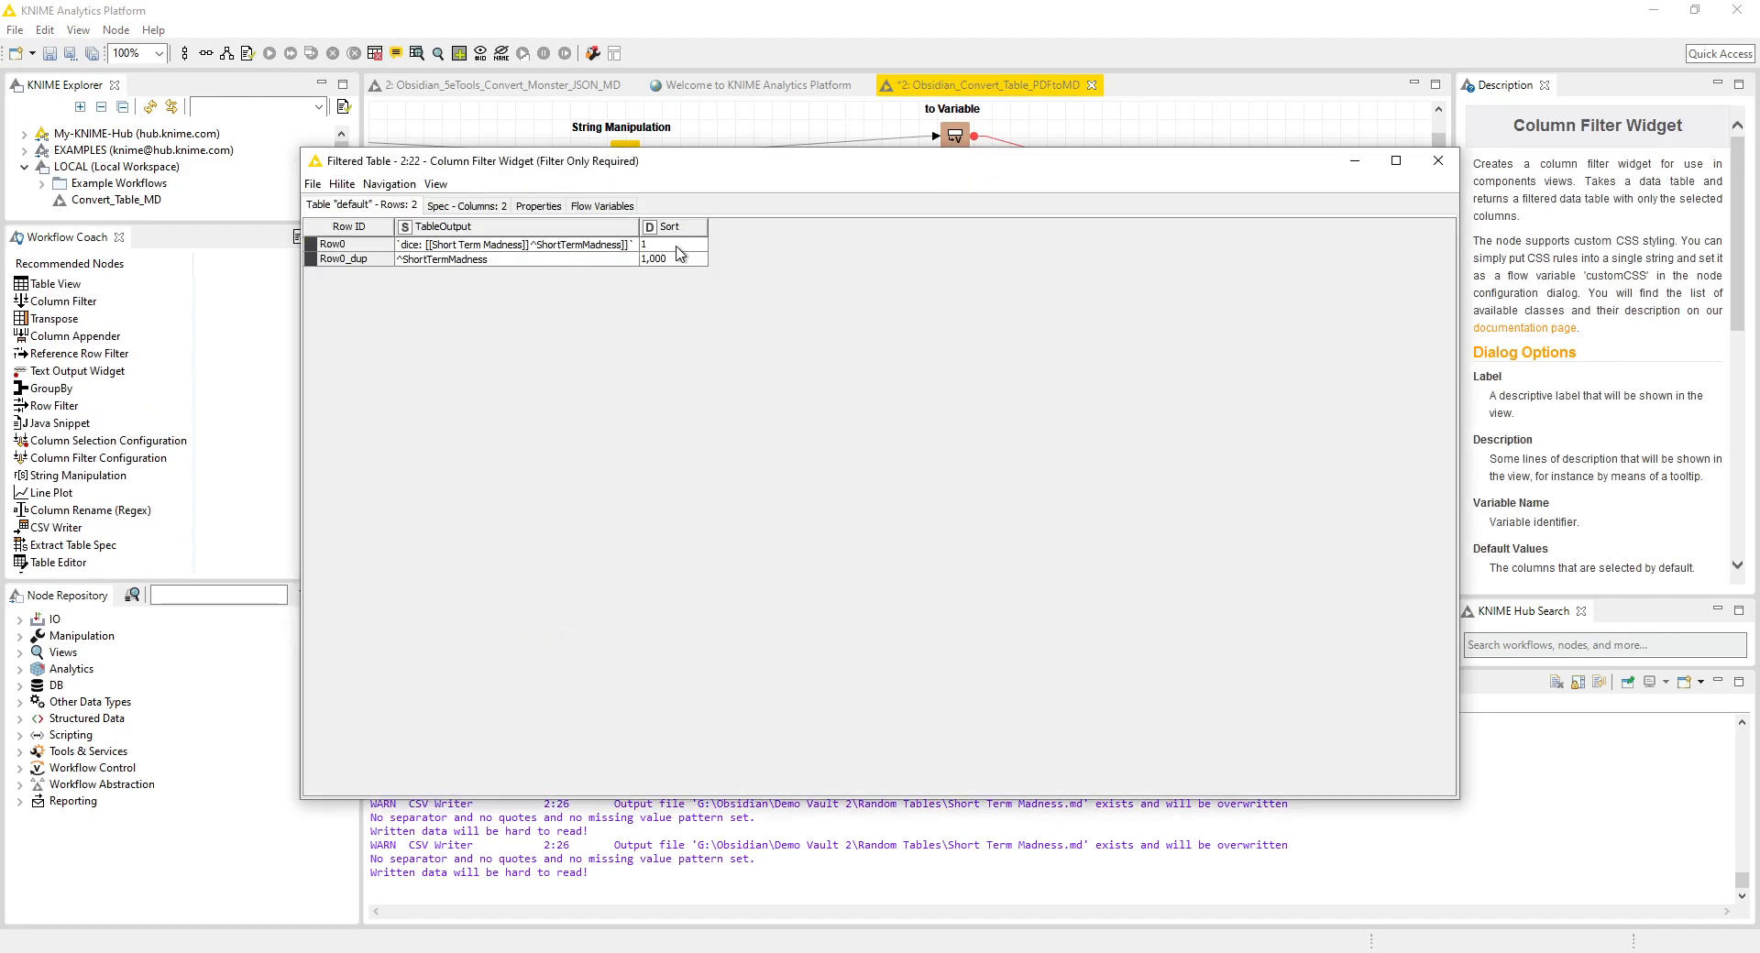
{"action": "left_click", "coordinate": [1437, 160]}
{"action": "right_click", "coordinate": [770, 192]}
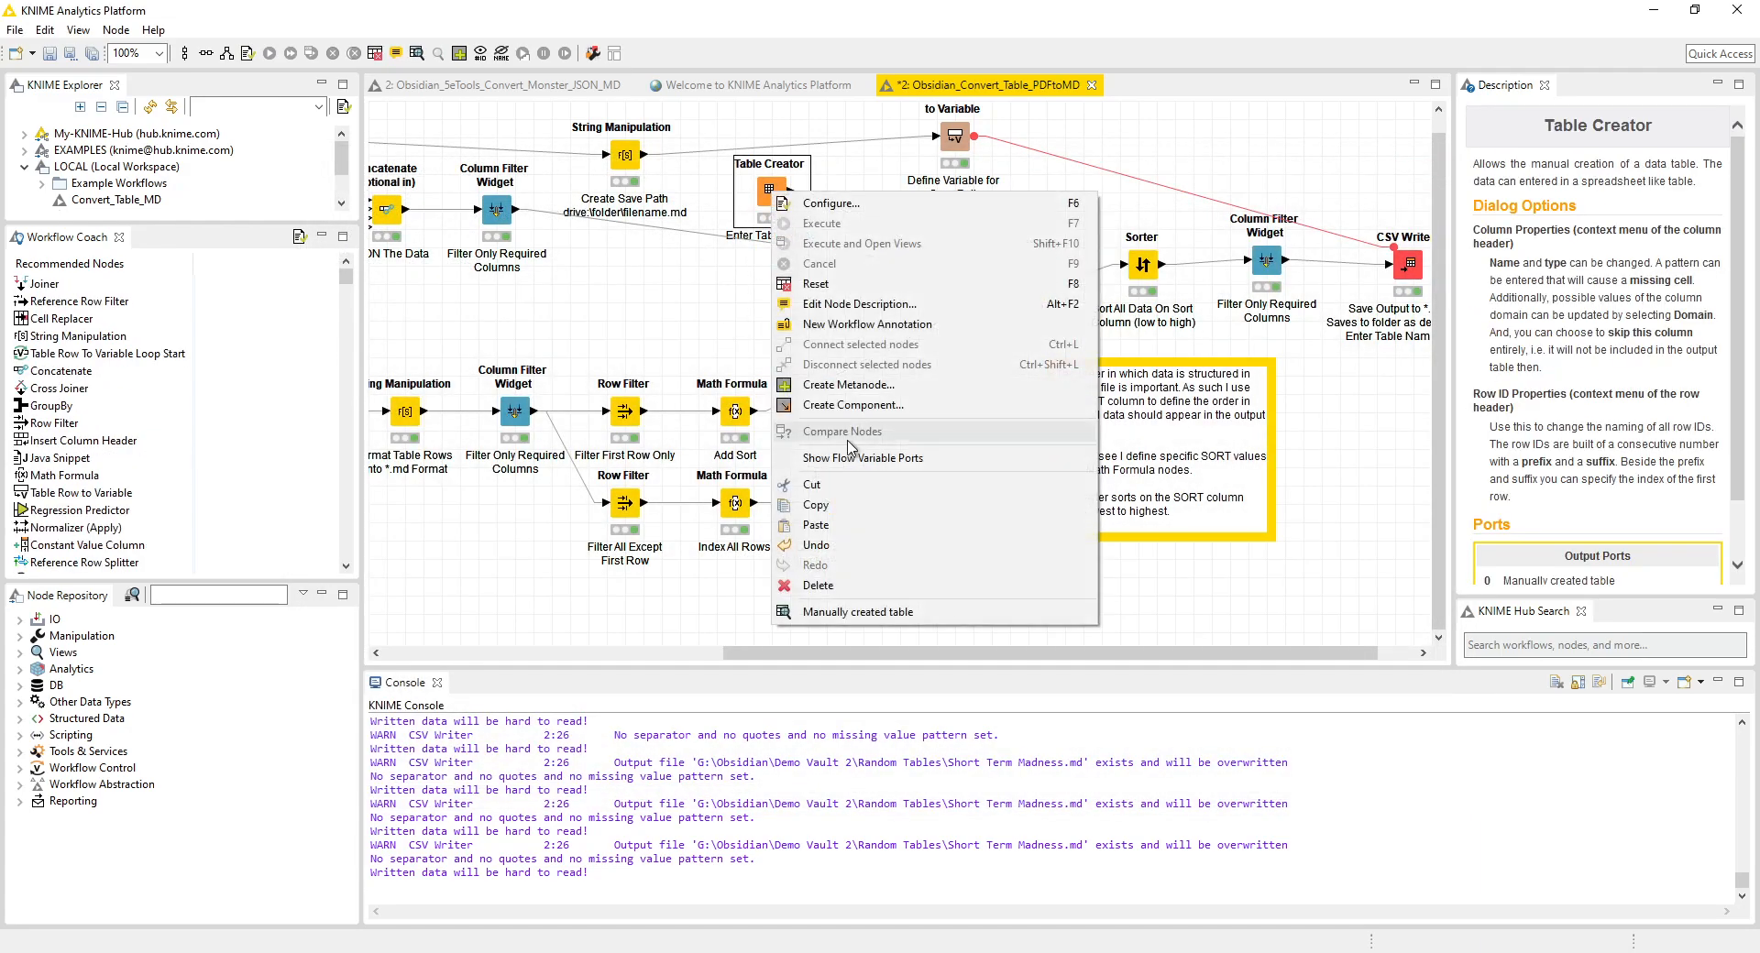
{"action": "left_click", "coordinate": [836, 613]}
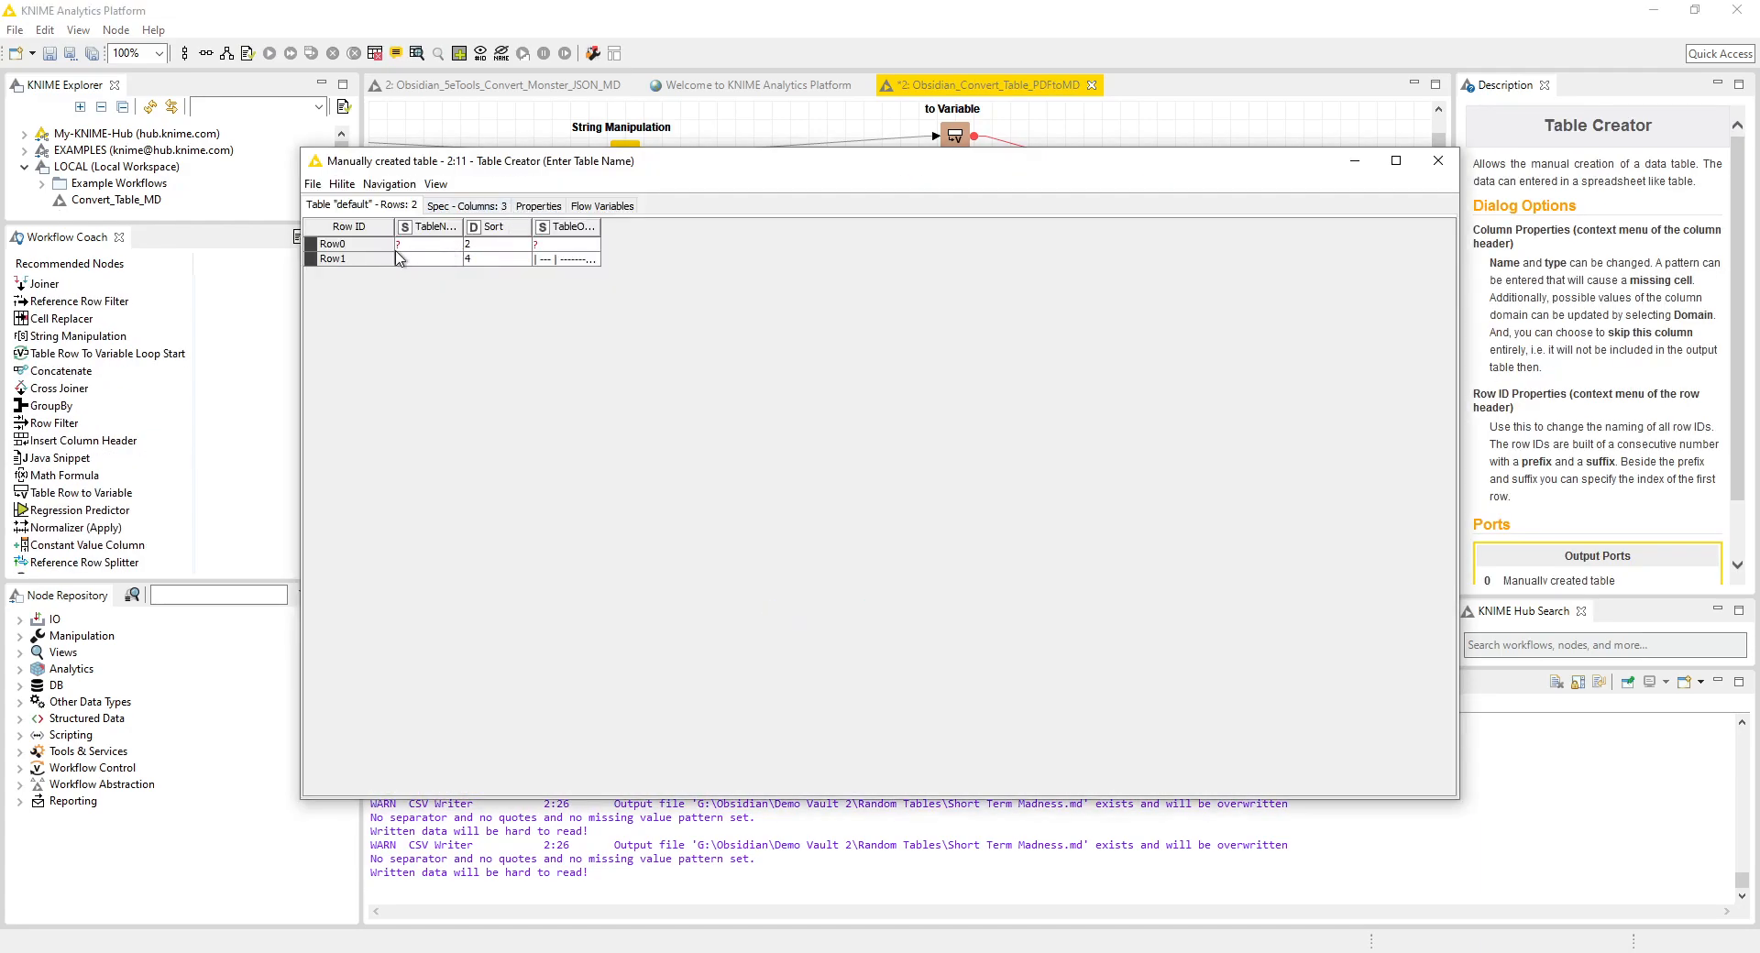
{"action": "left_click", "coordinate": [1437, 161]}
- Check the header row's Add Sort output, and expand the TableOutput column in the Enter Table Name table to read its rows
{"action": "right_click", "coordinate": [736, 419]}
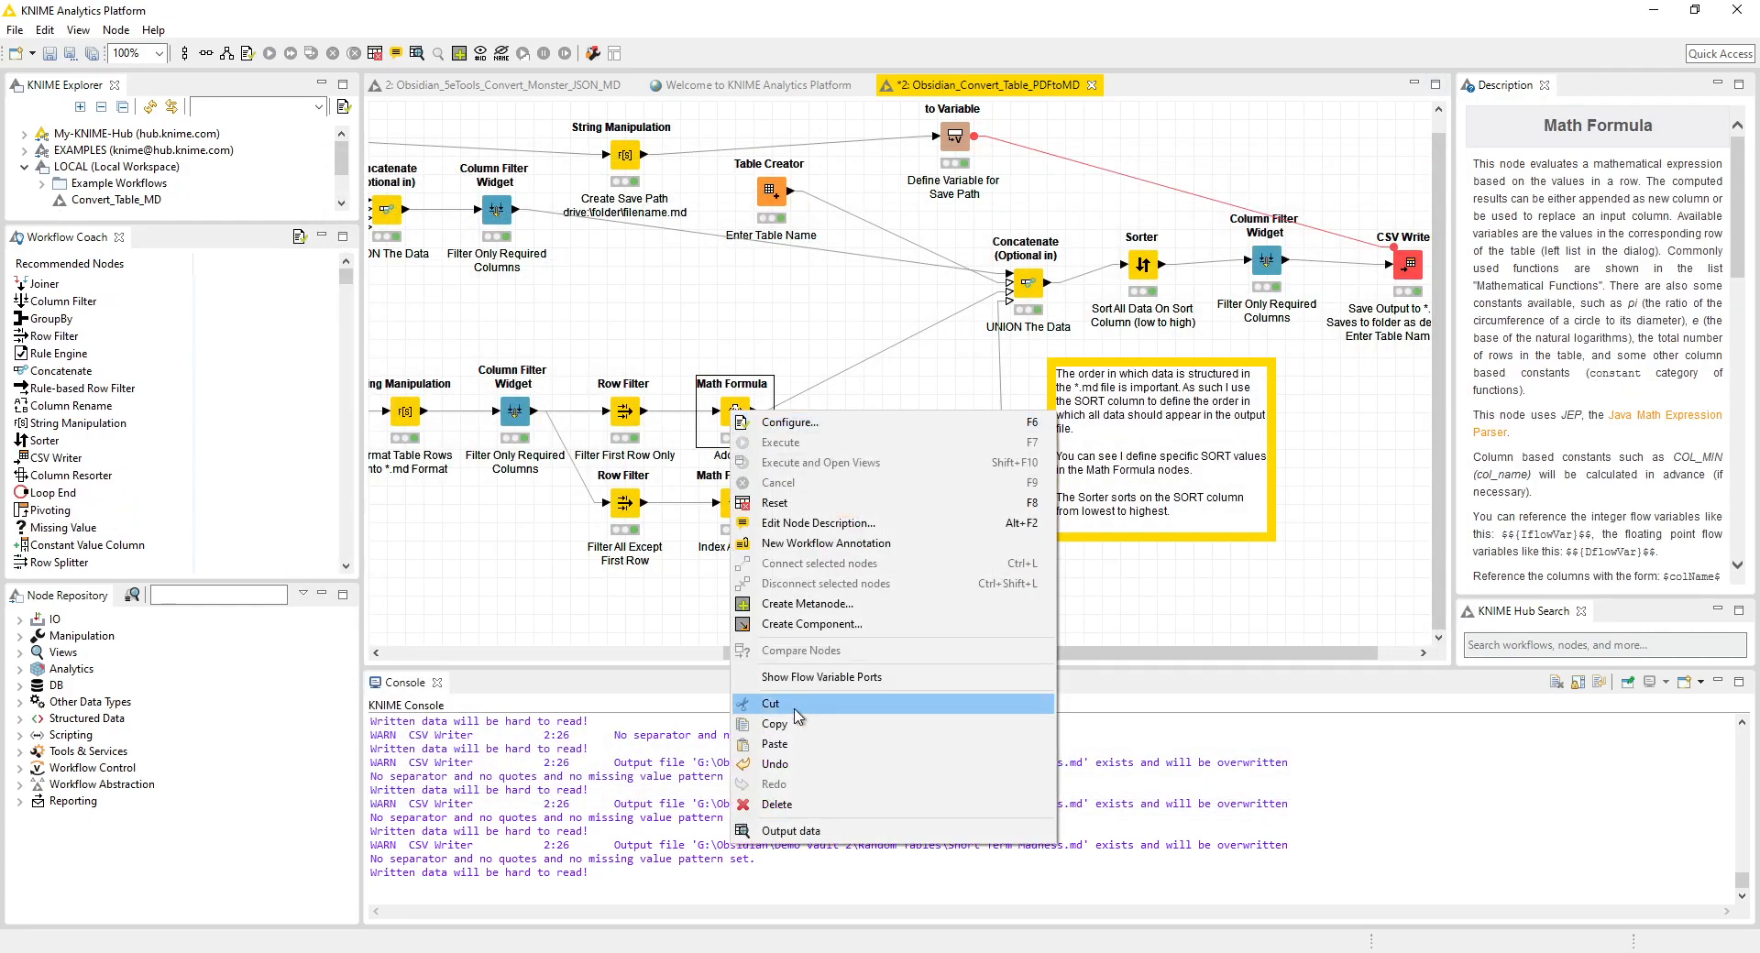
{"action": "left_click", "coordinate": [811, 836]}
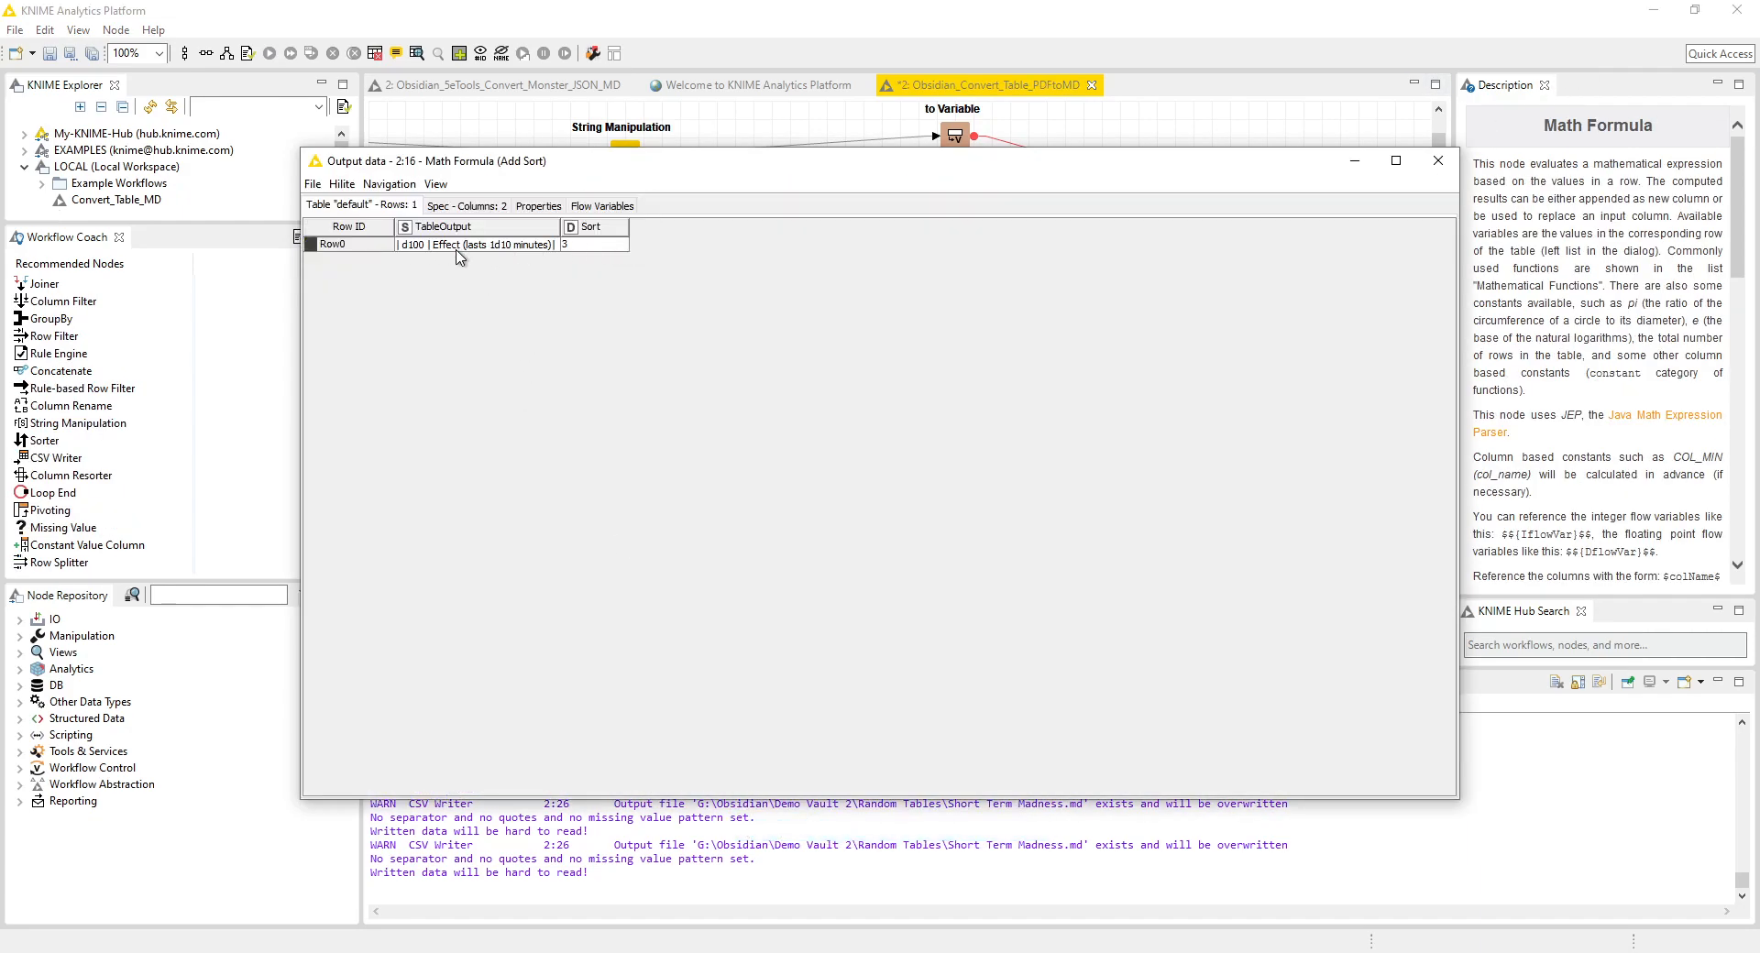
{"action": "left_click", "coordinate": [1437, 161]}
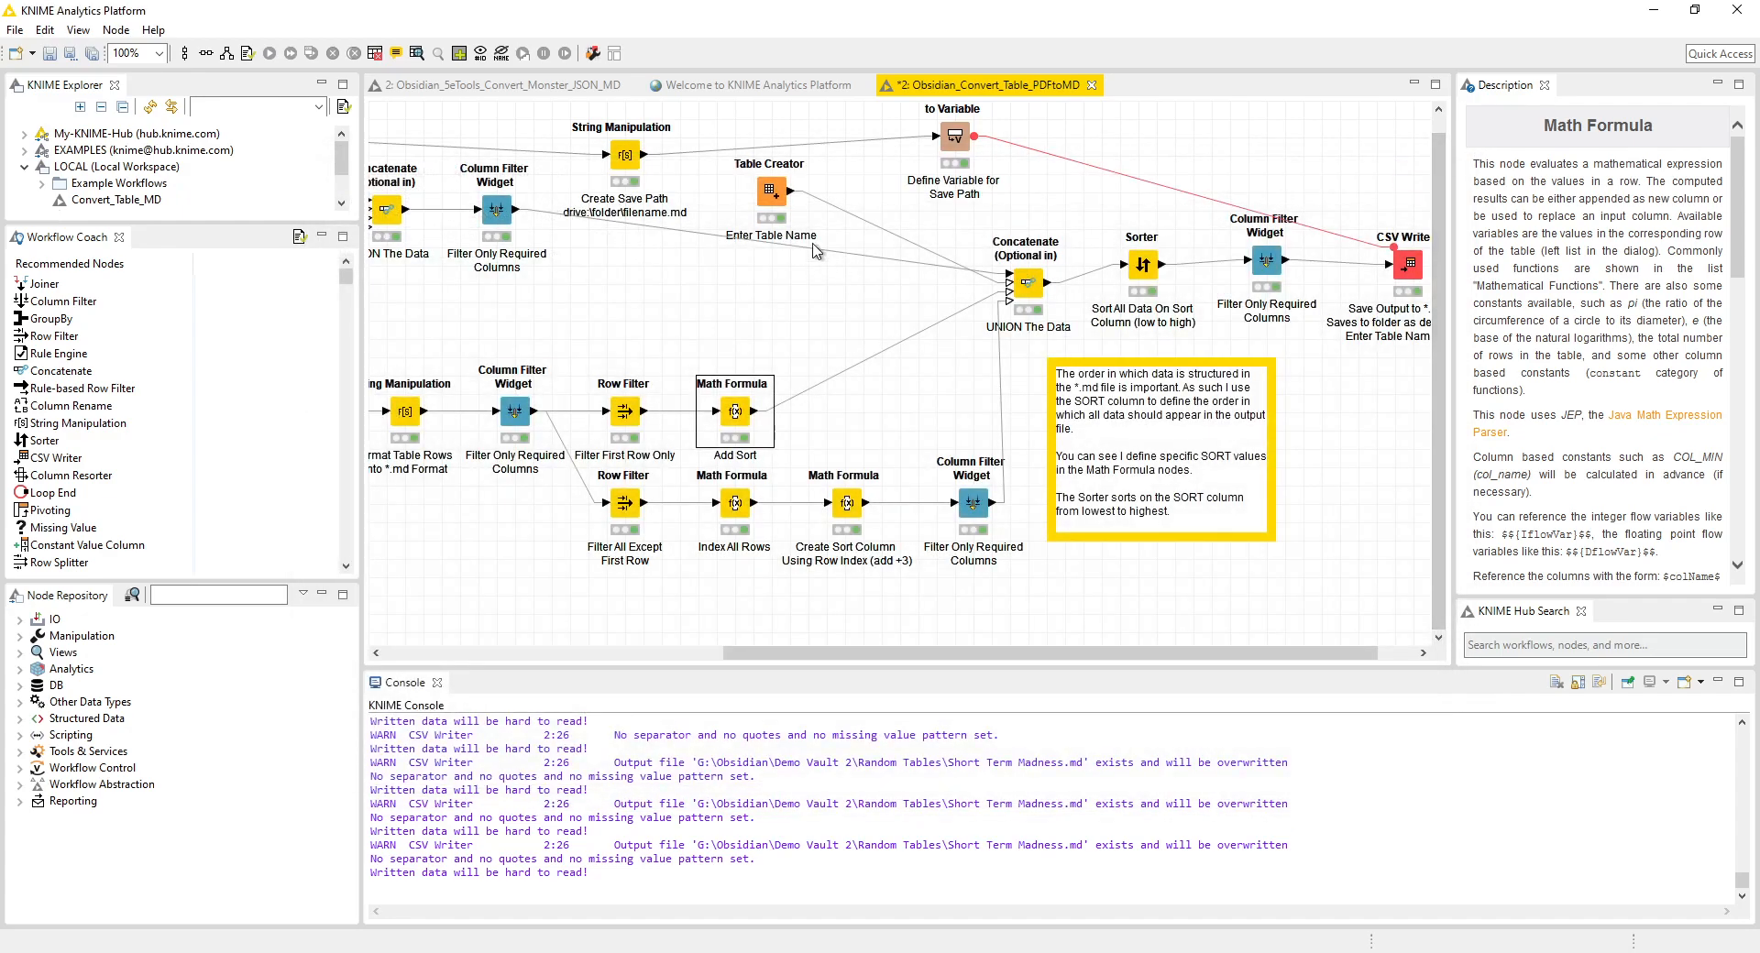
{"action": "right_click", "coordinate": [769, 187]}
{"action": "left_click", "coordinate": [861, 605]}
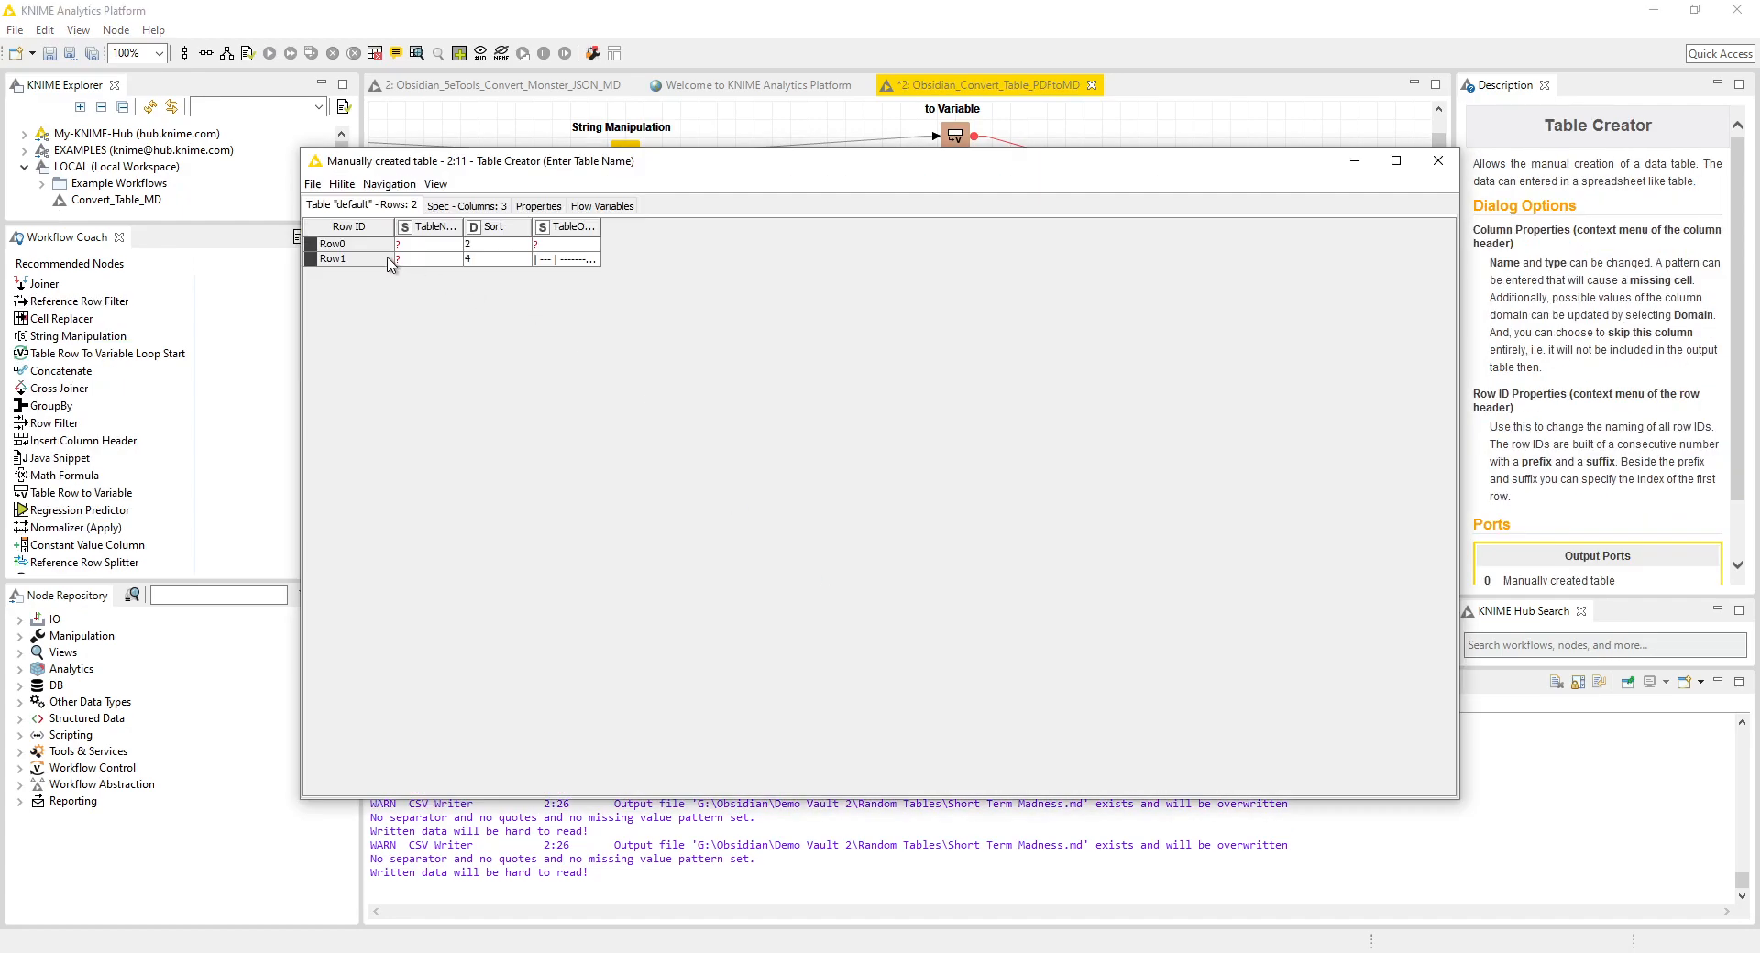
{"action": "double_click", "coordinate": [600, 226]}
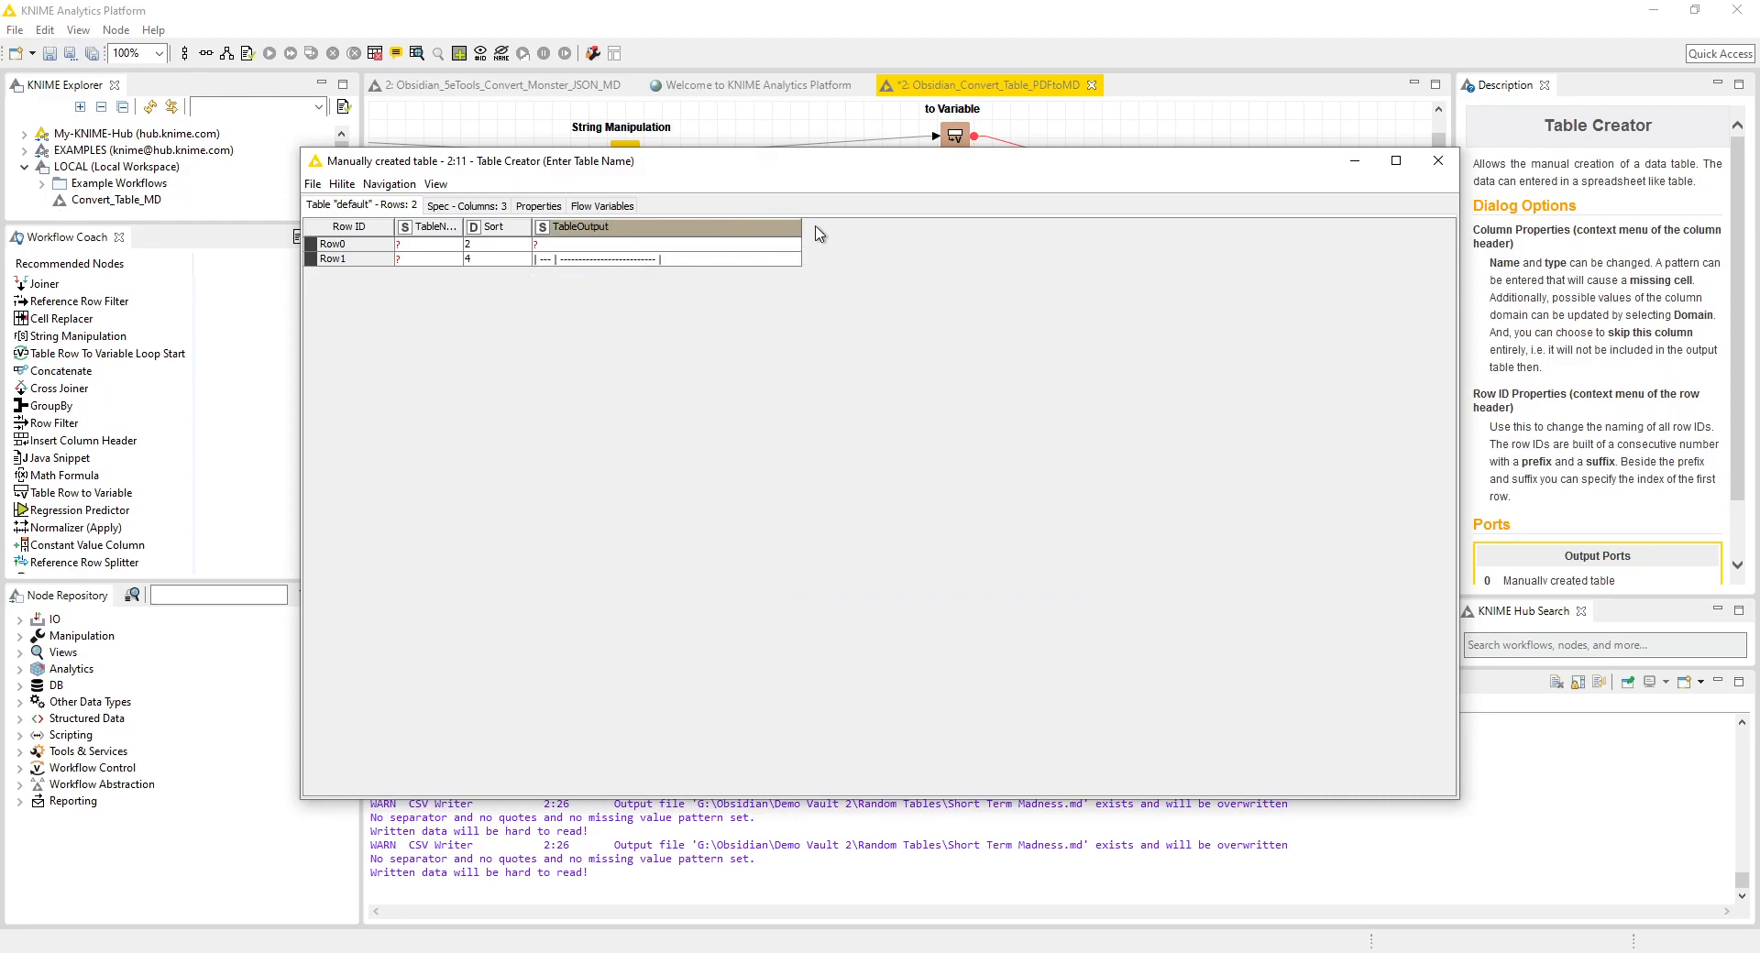
{"action": "left_click", "coordinate": [1434, 169]}
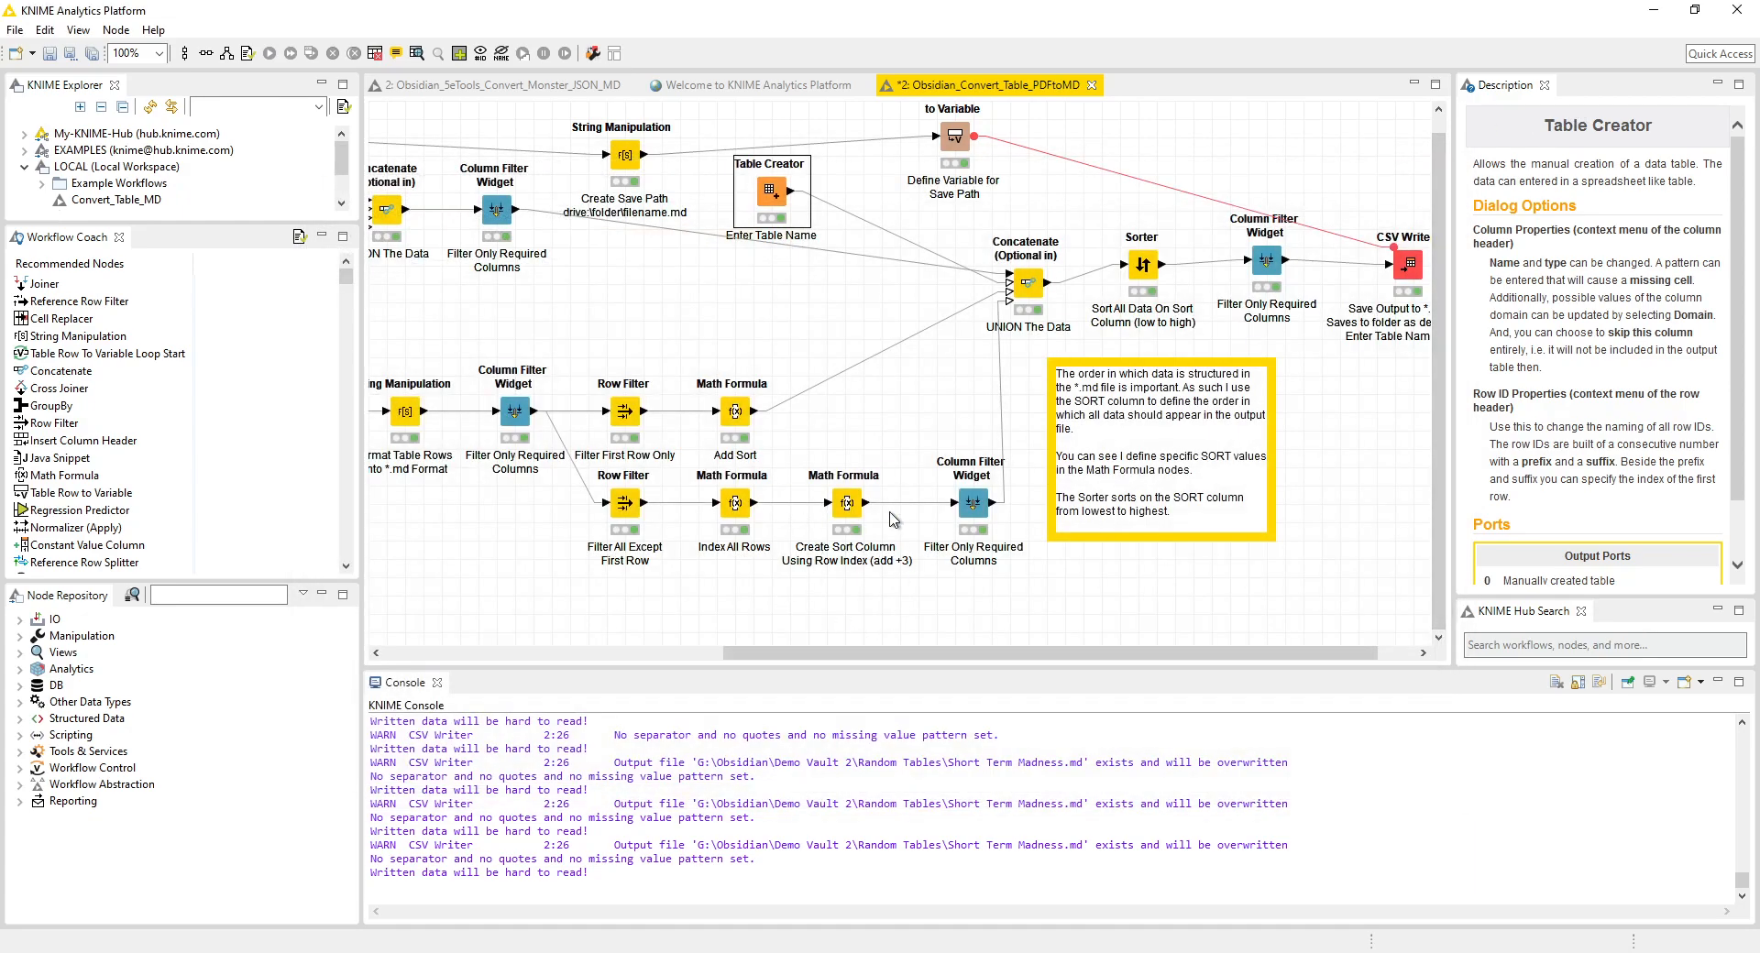
- Compare the Sort values in the Create Sort Column node's output with those in the Enter Table Name table
{"action": "left_click", "coordinate": [852, 510]}
{"action": "right_click", "coordinate": [843, 506]}
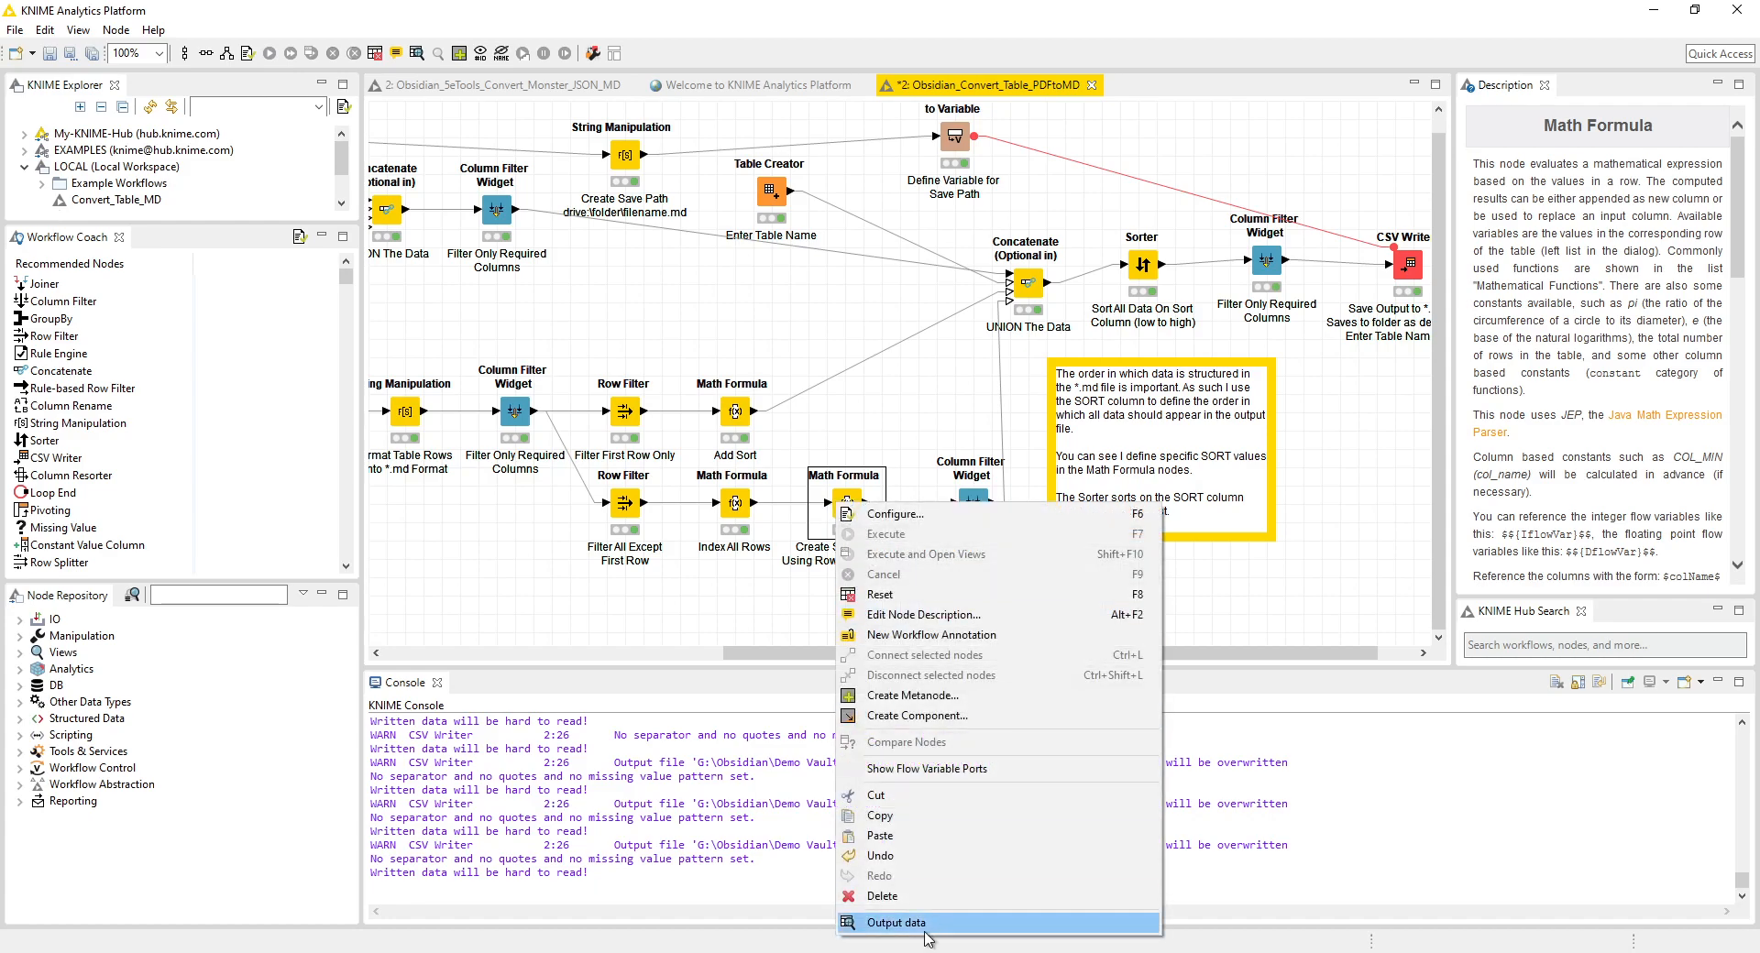
{"action": "left_click", "coordinate": [922, 923]}
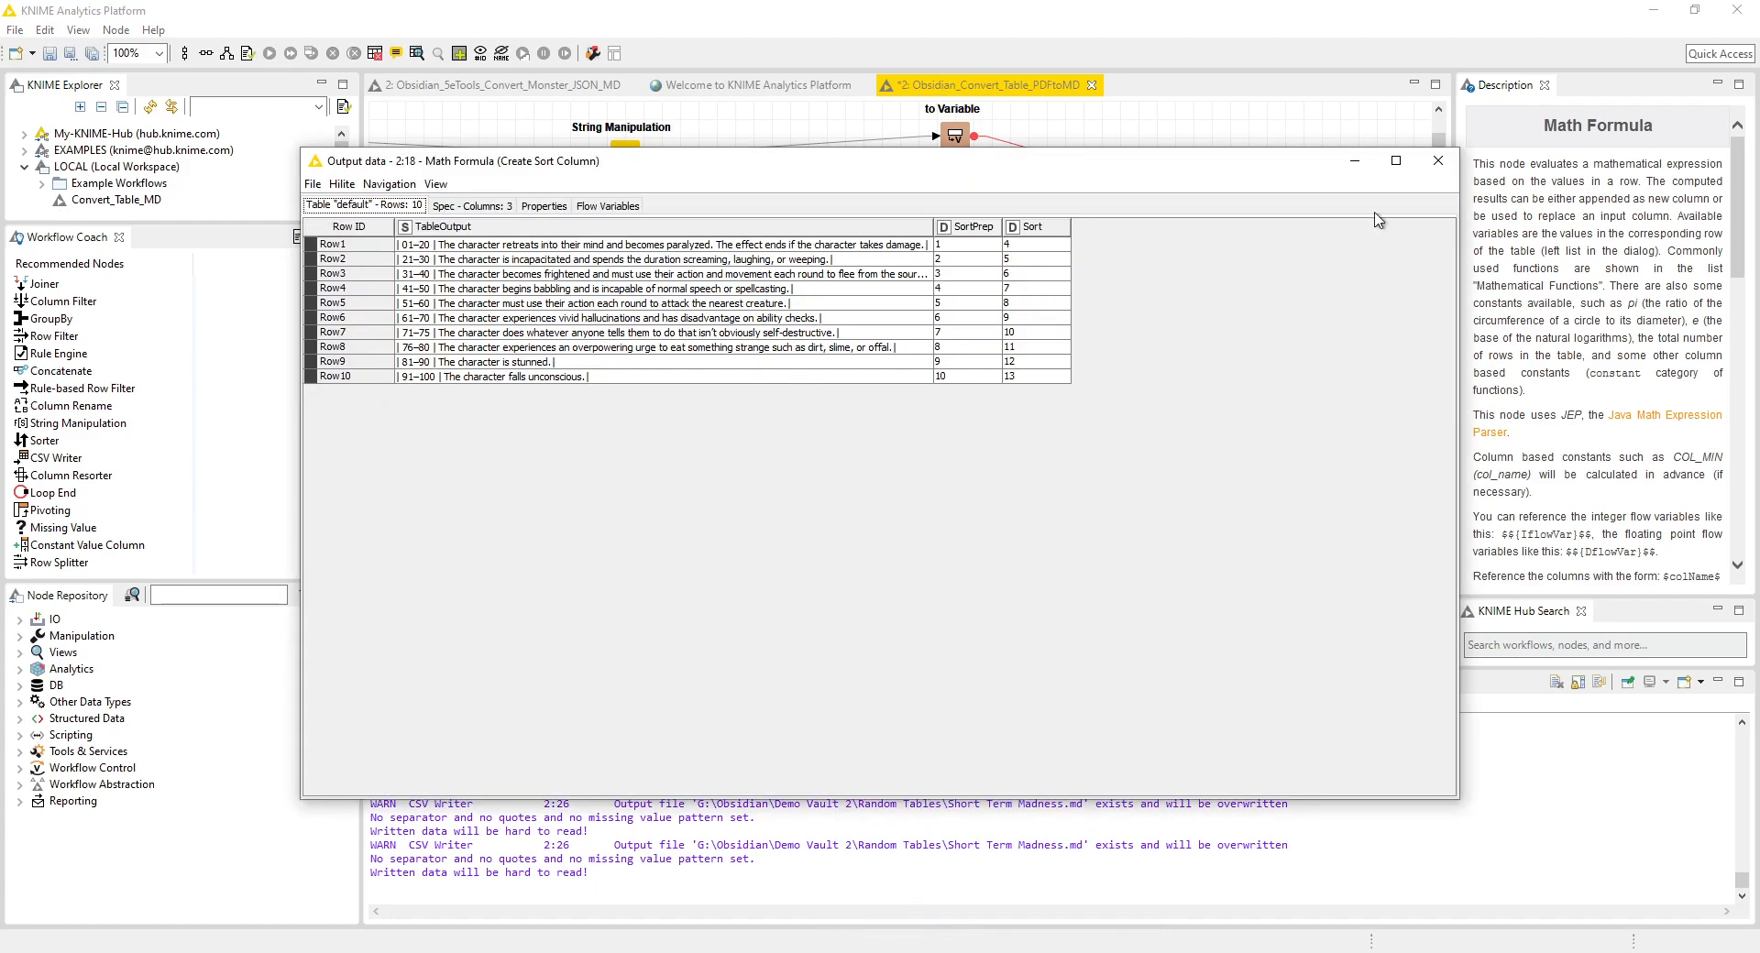
{"action": "left_click", "coordinate": [1438, 160]}
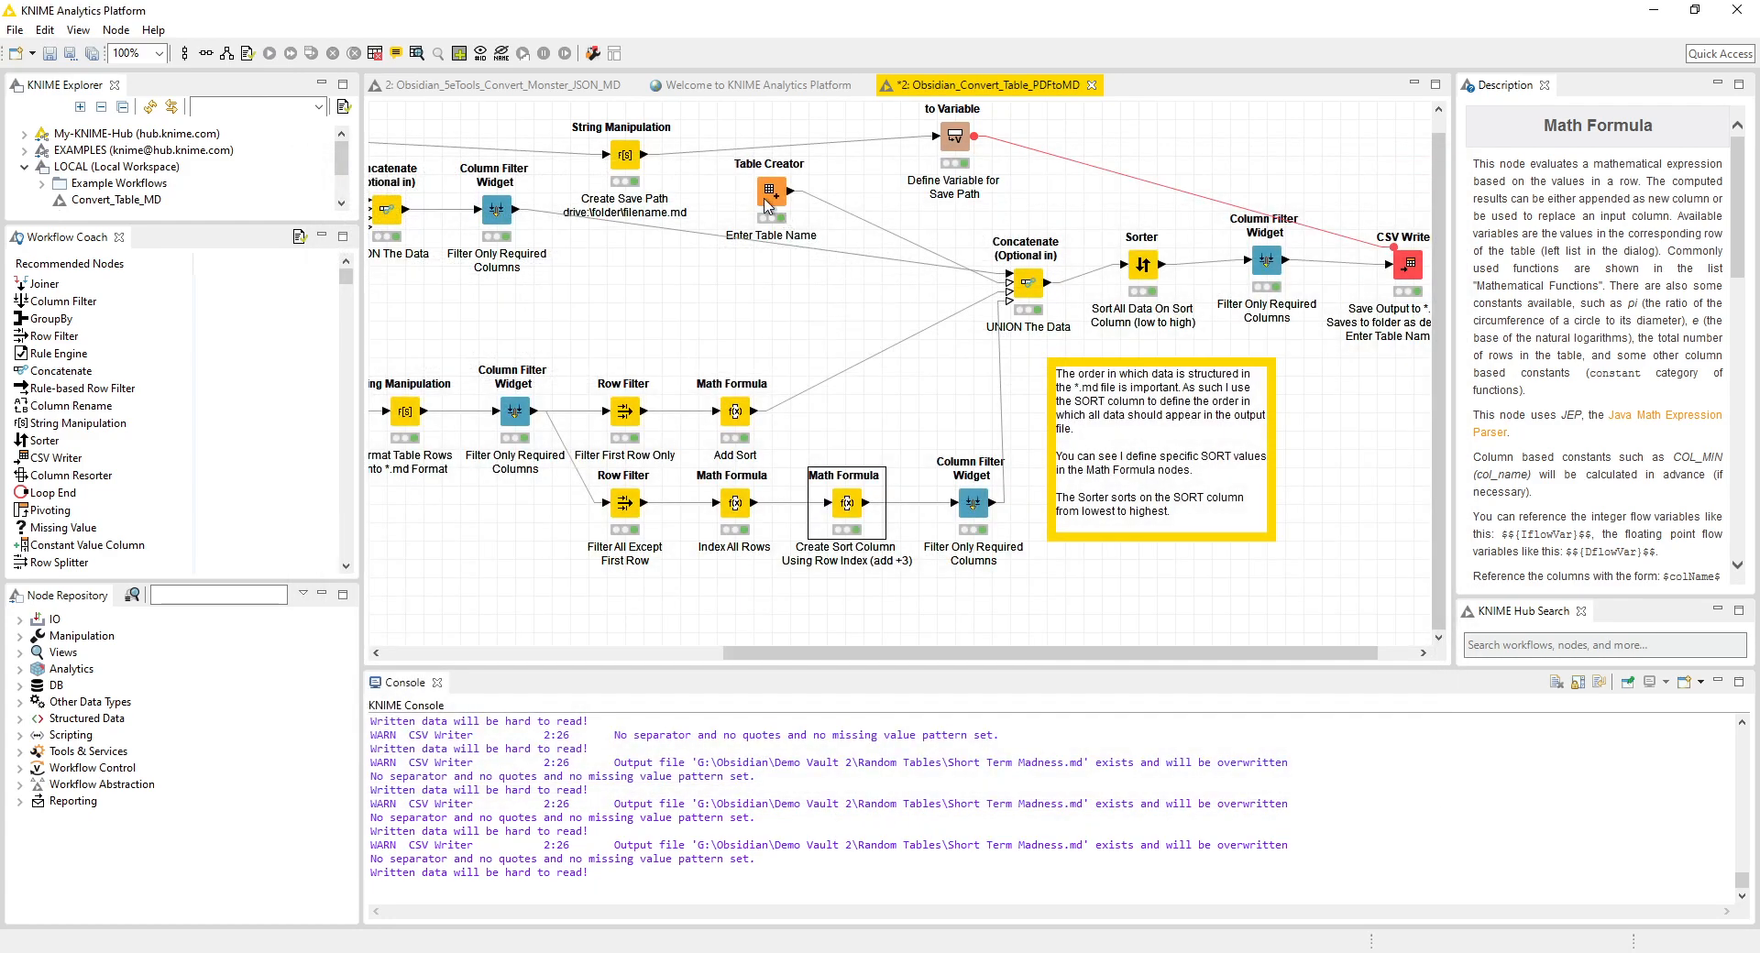
{"action": "right_click", "coordinate": [770, 200]}
{"action": "left_click", "coordinate": [841, 621]}
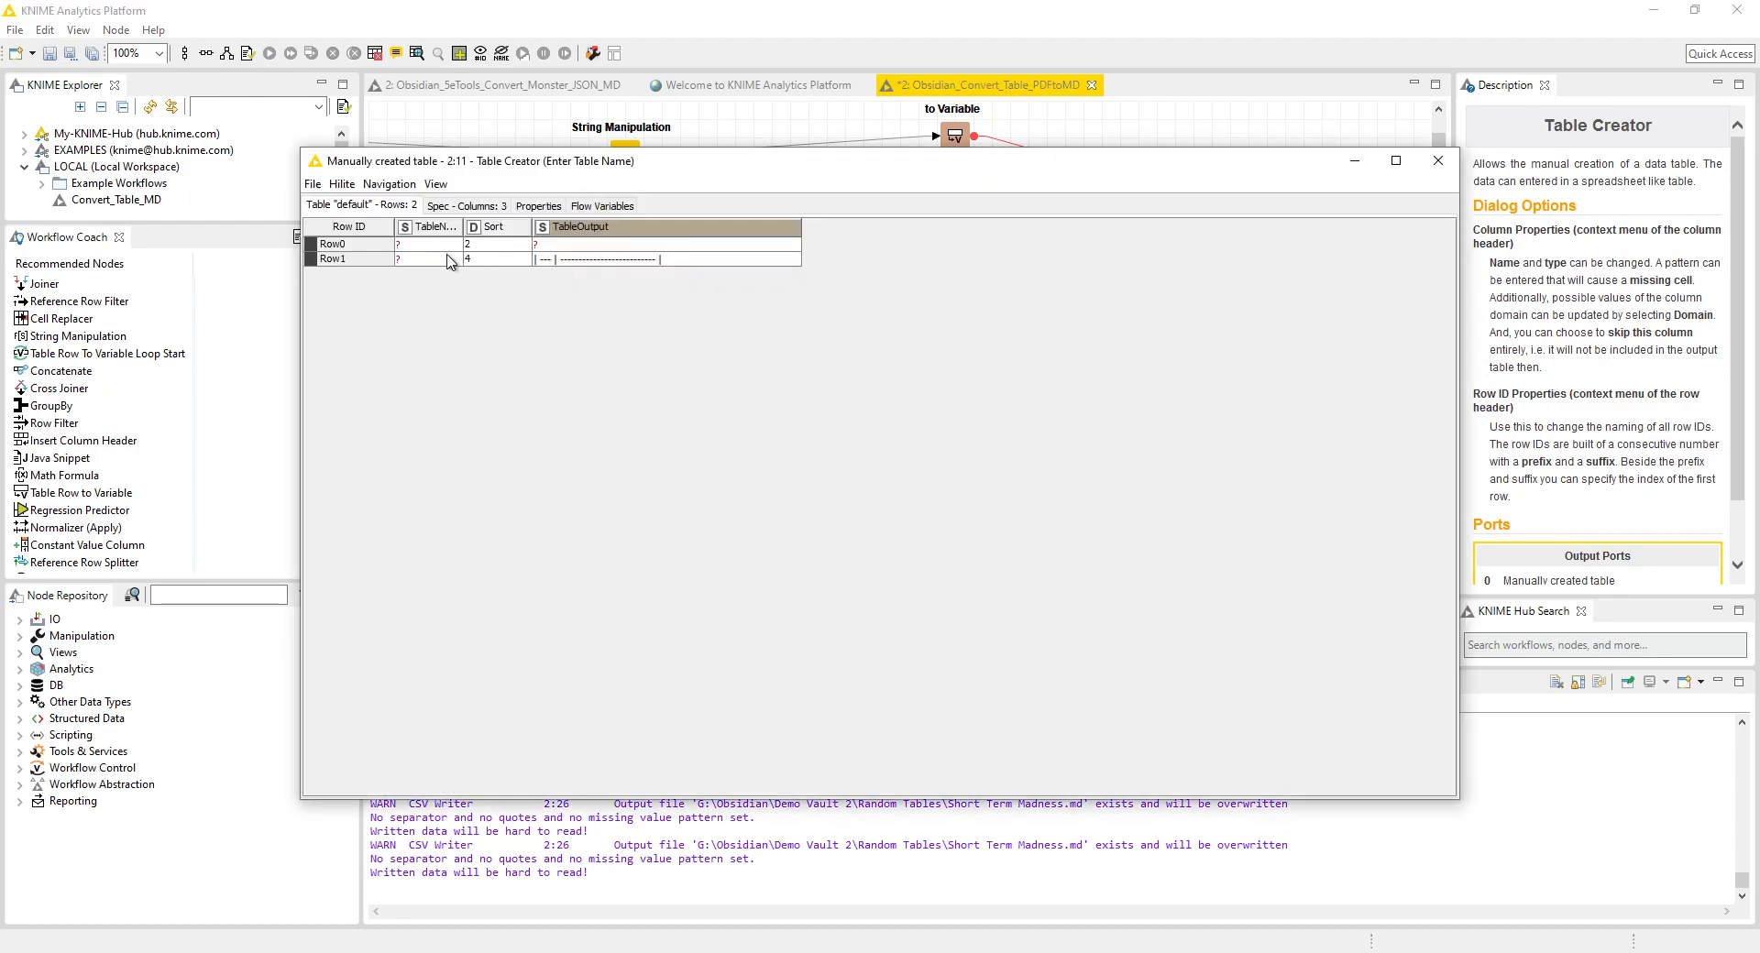
{"action": "left_click", "coordinate": [1438, 160]}
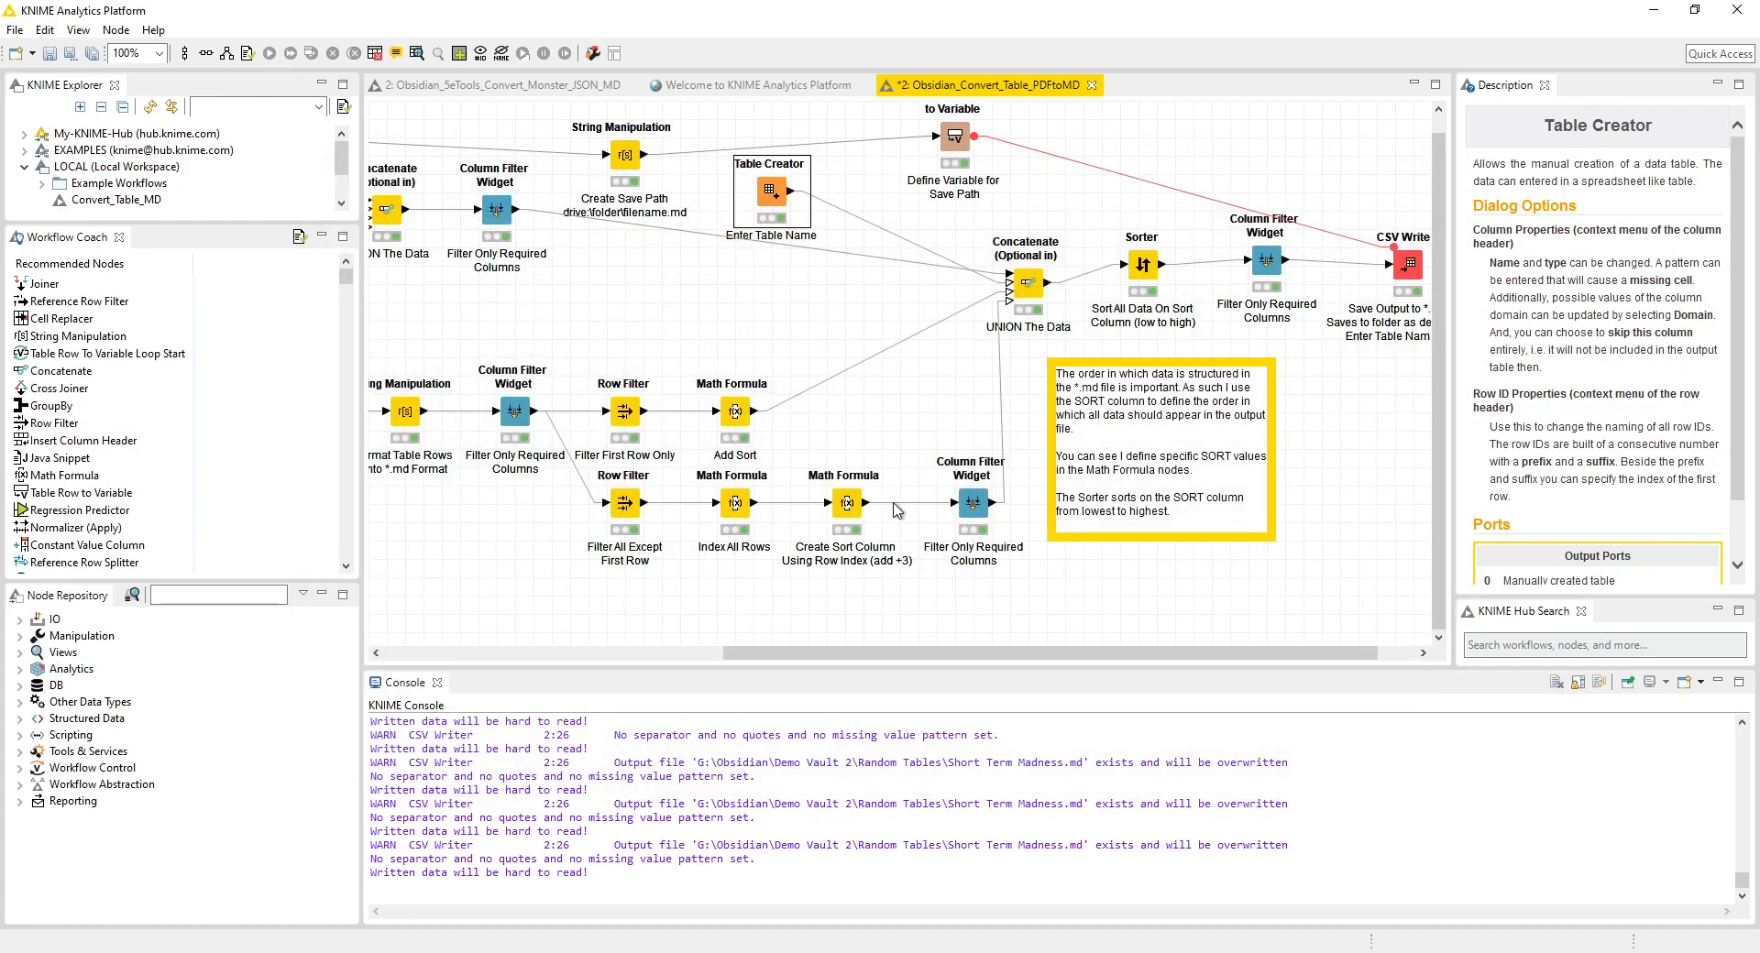
{"action": "right_click", "coordinate": [842, 502]}
{"action": "left_click", "coordinate": [889, 917]}
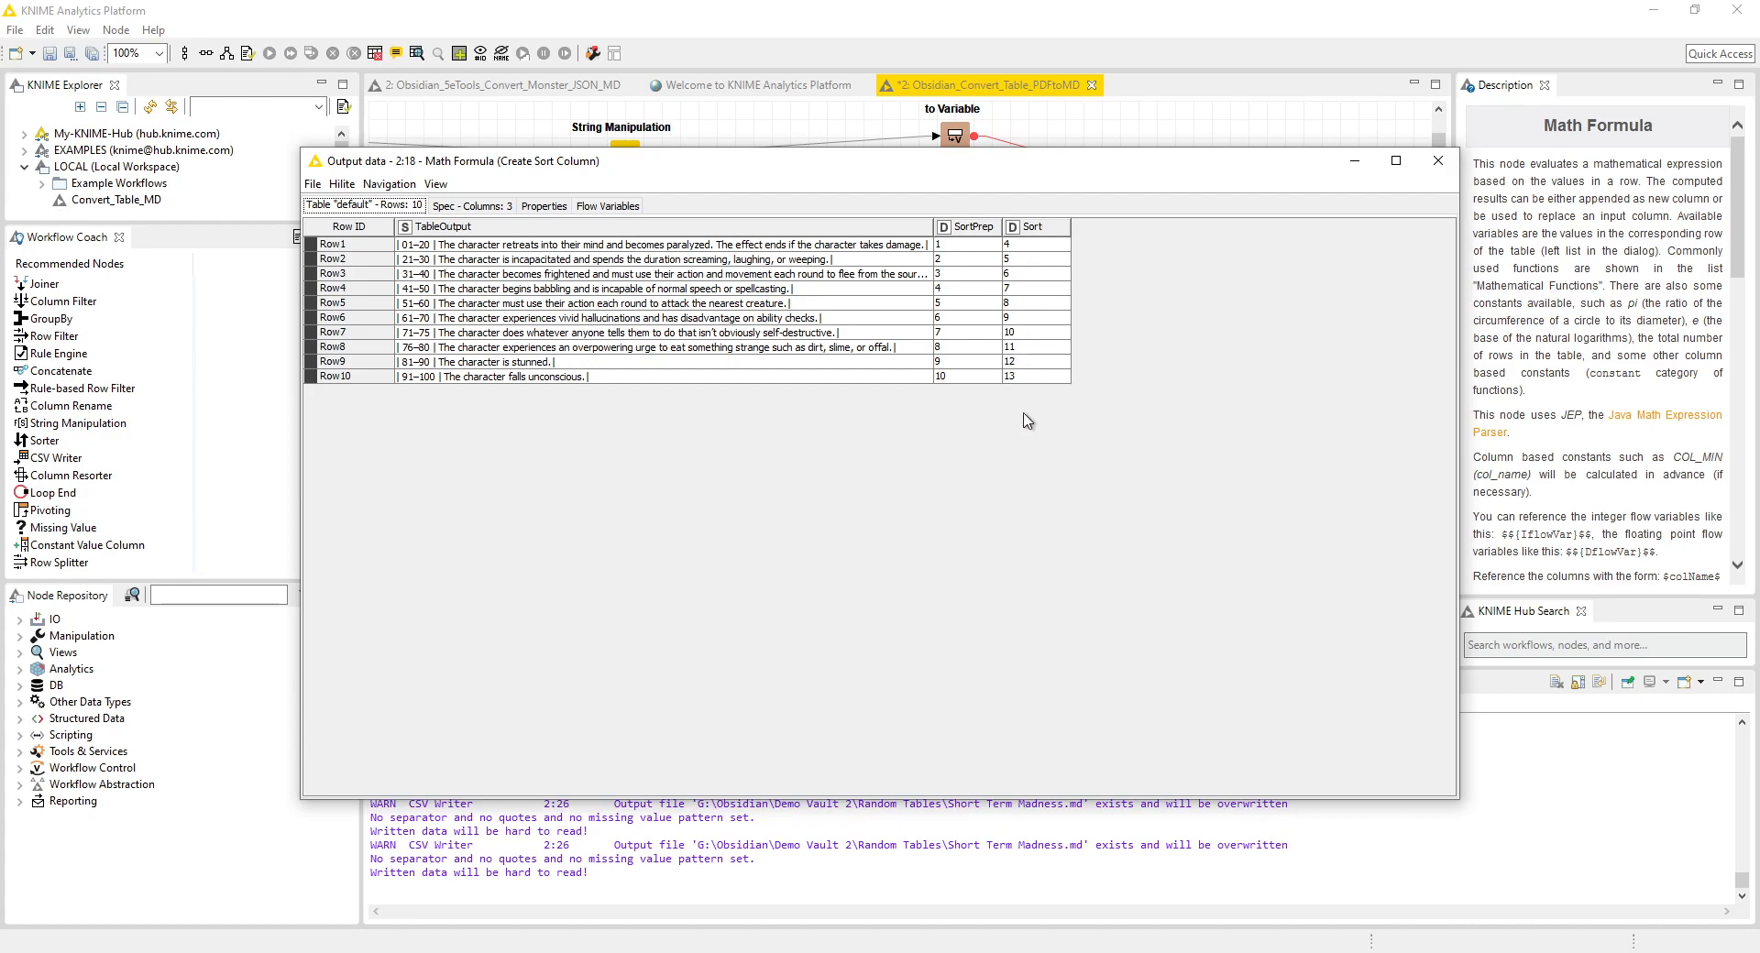
{"action": "left_click", "coordinate": [1437, 162]}
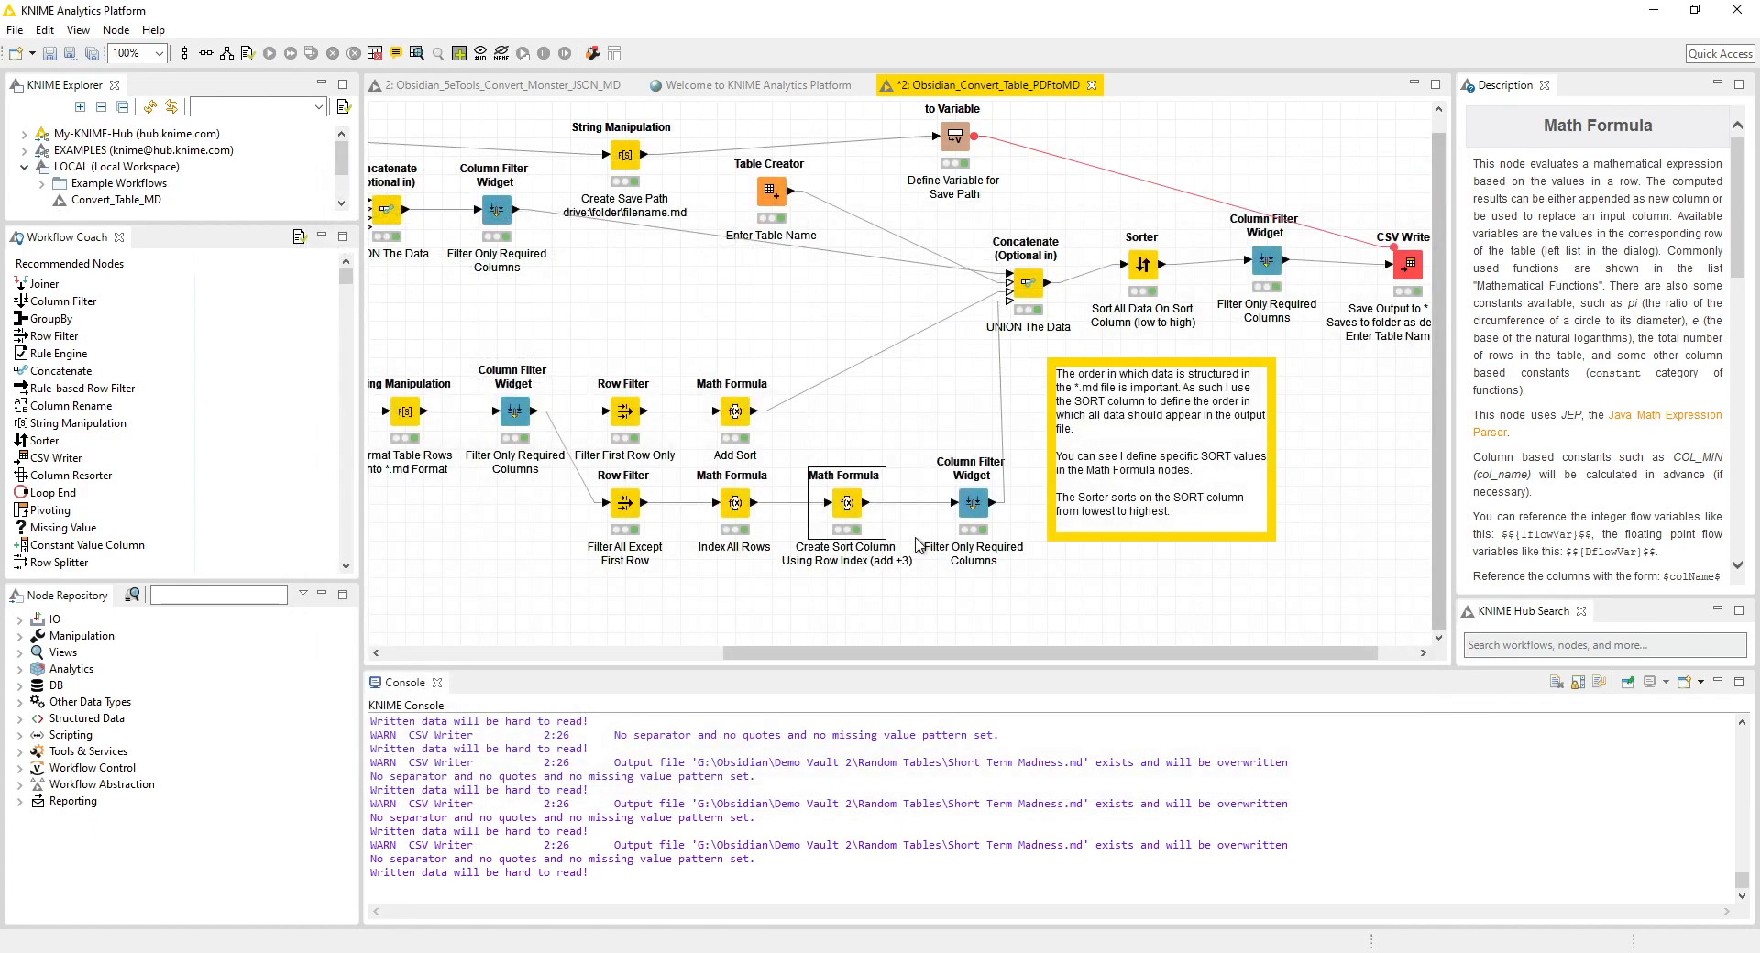
- Set the Create Sort Column node's expression to $SortPrep$+4 and re-execute the whole workflow
{"action": "right_click", "coordinate": [837, 507]}
{"action": "left_click", "coordinate": [873, 519]}
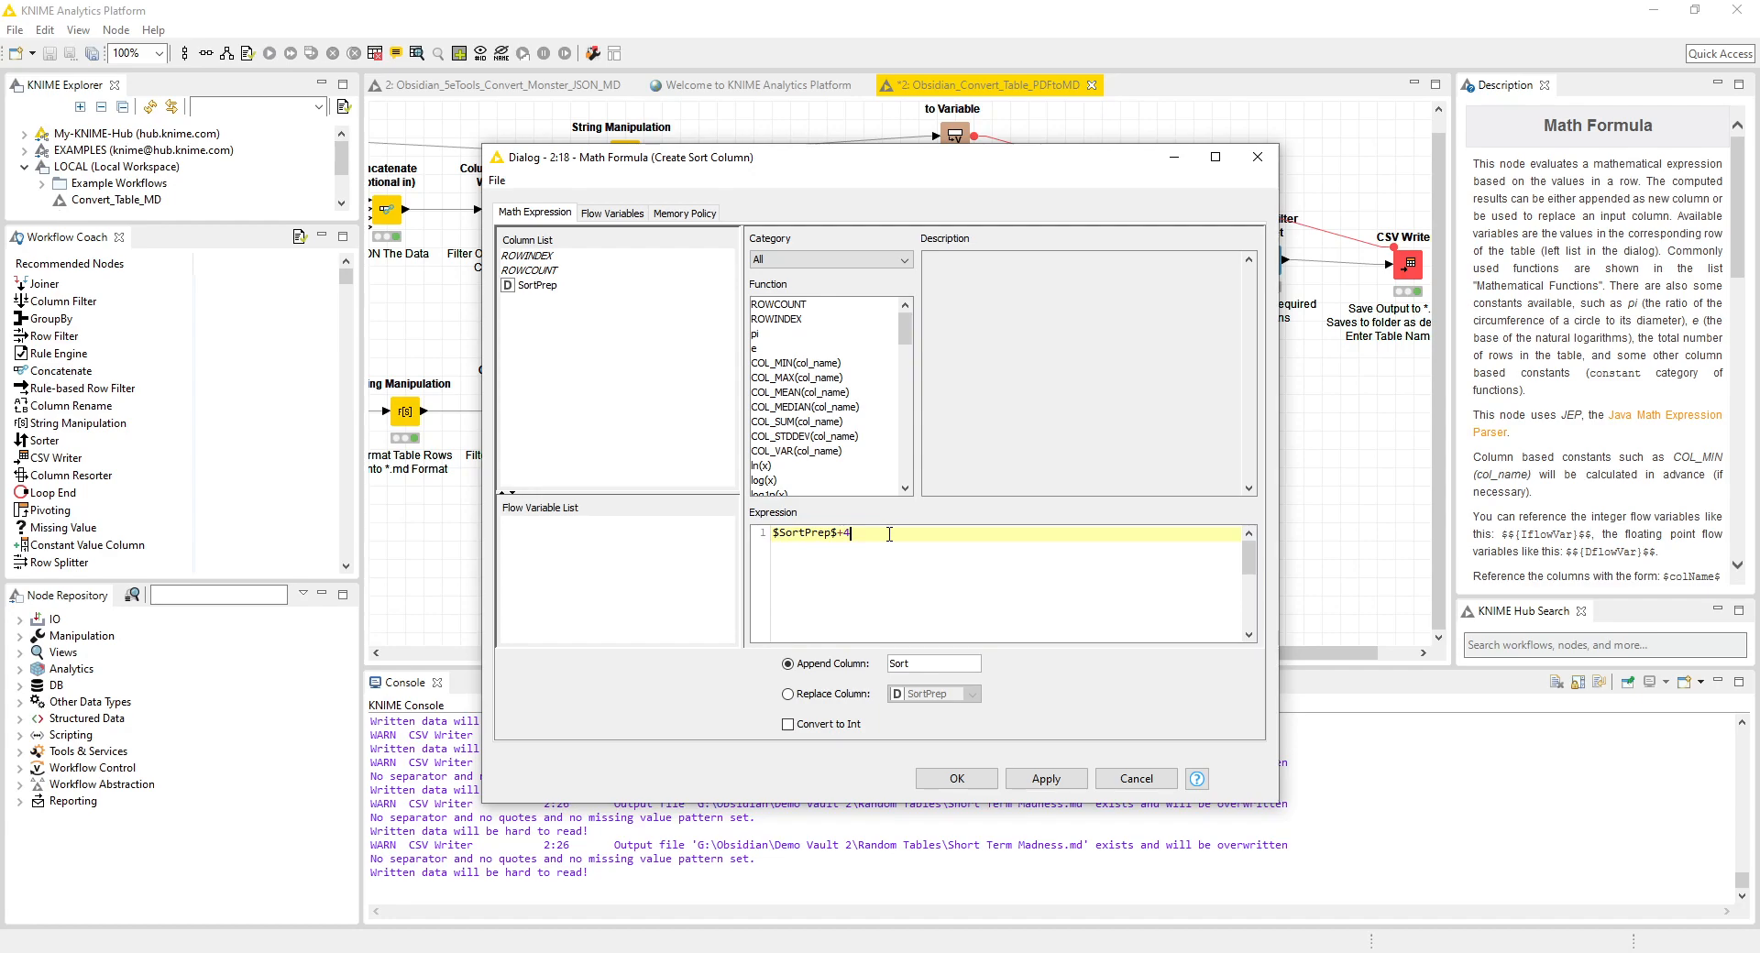
{"action": "left_click", "coordinate": [956, 778]}
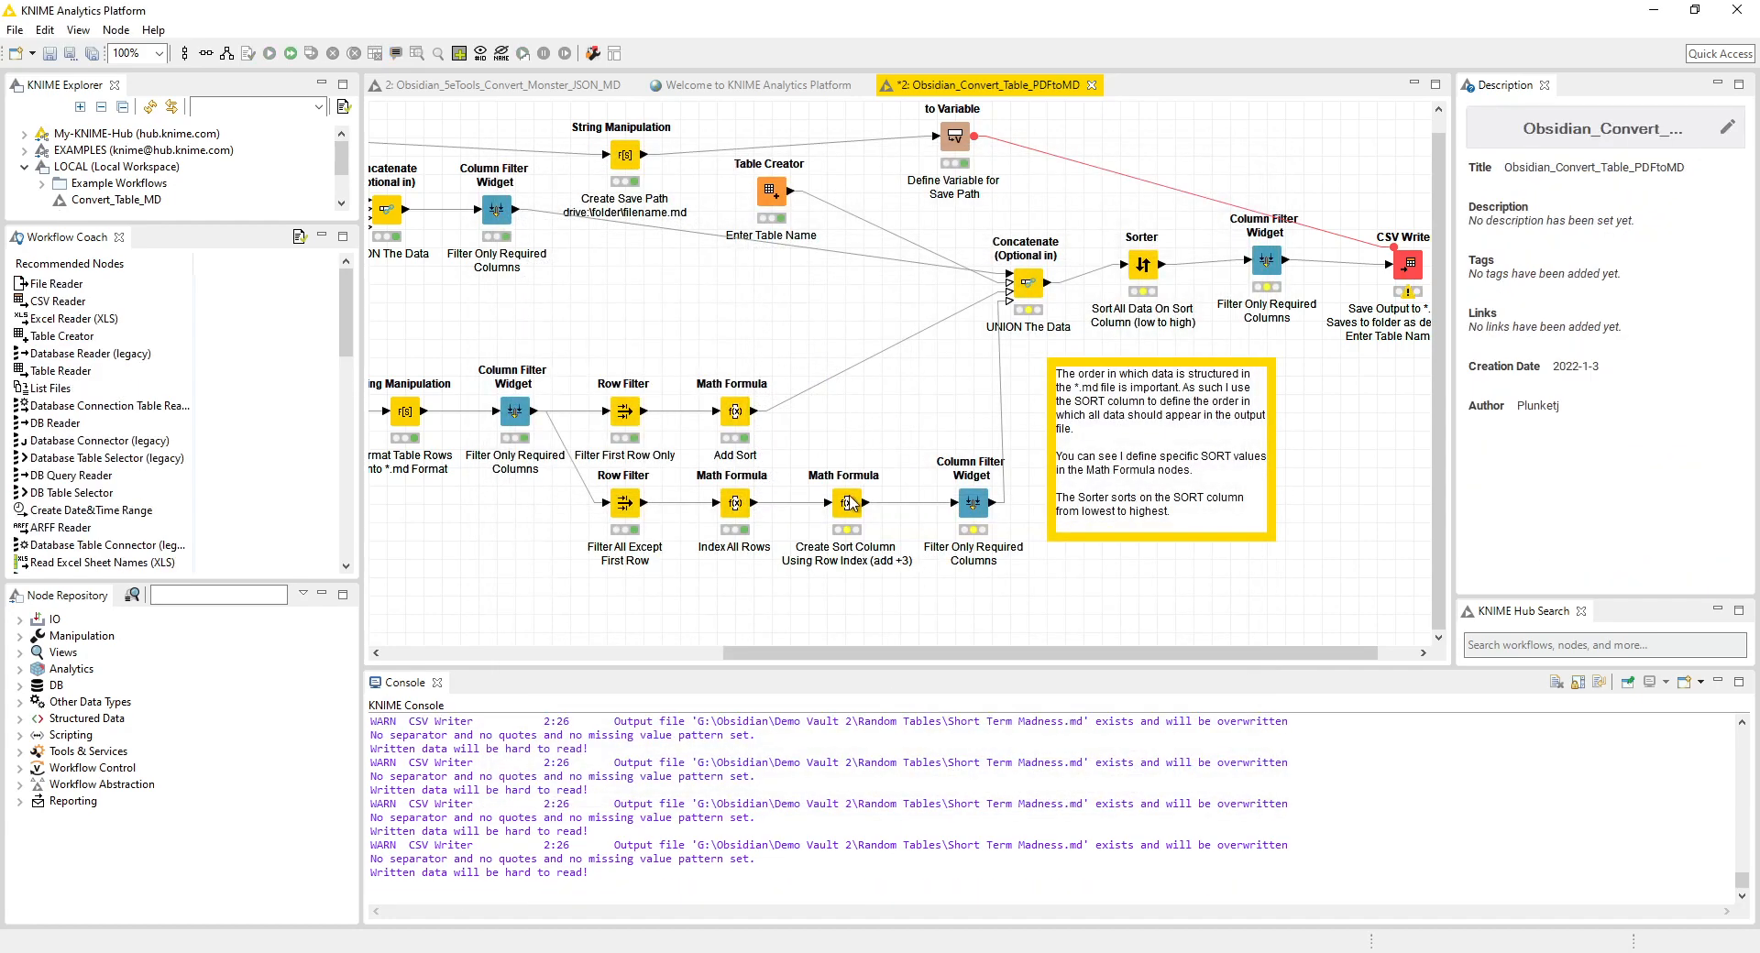
{"action": "right_click", "coordinate": [841, 531]}
{"action": "left_click", "coordinate": [291, 71]}
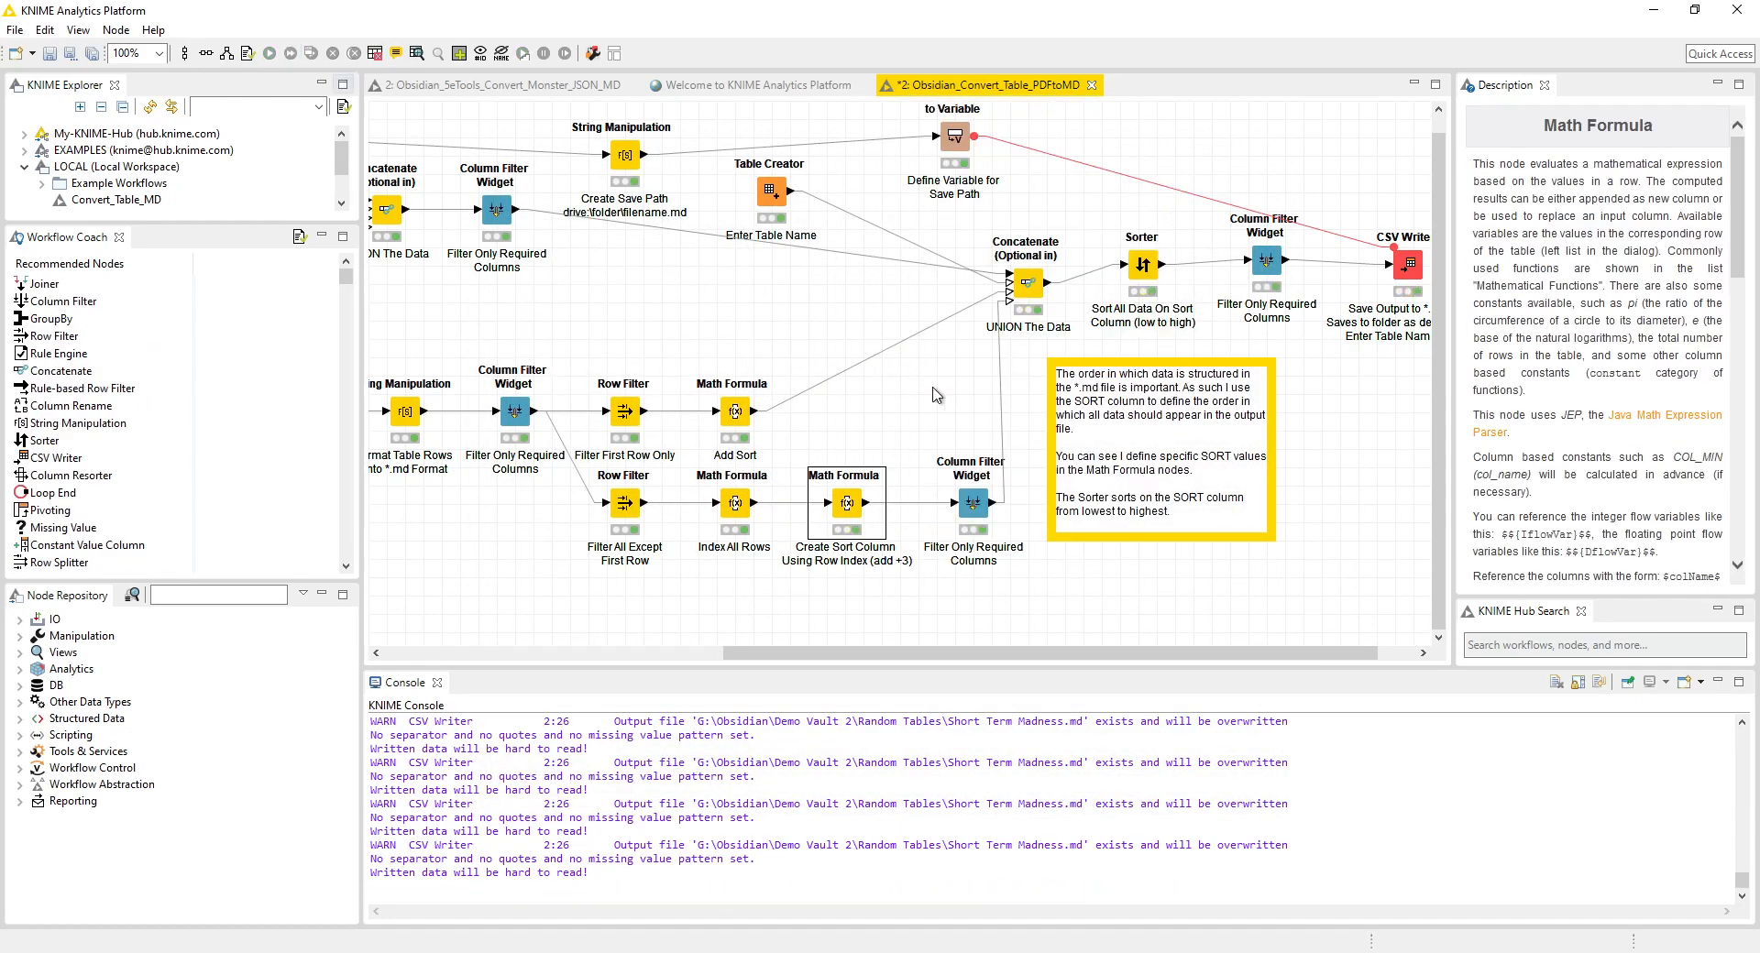
- View the Create Sort Column node's recalculated output data, checking the Sort column
{"action": "right_click", "coordinate": [862, 510]}
{"action": "left_click", "coordinate": [962, 929]}
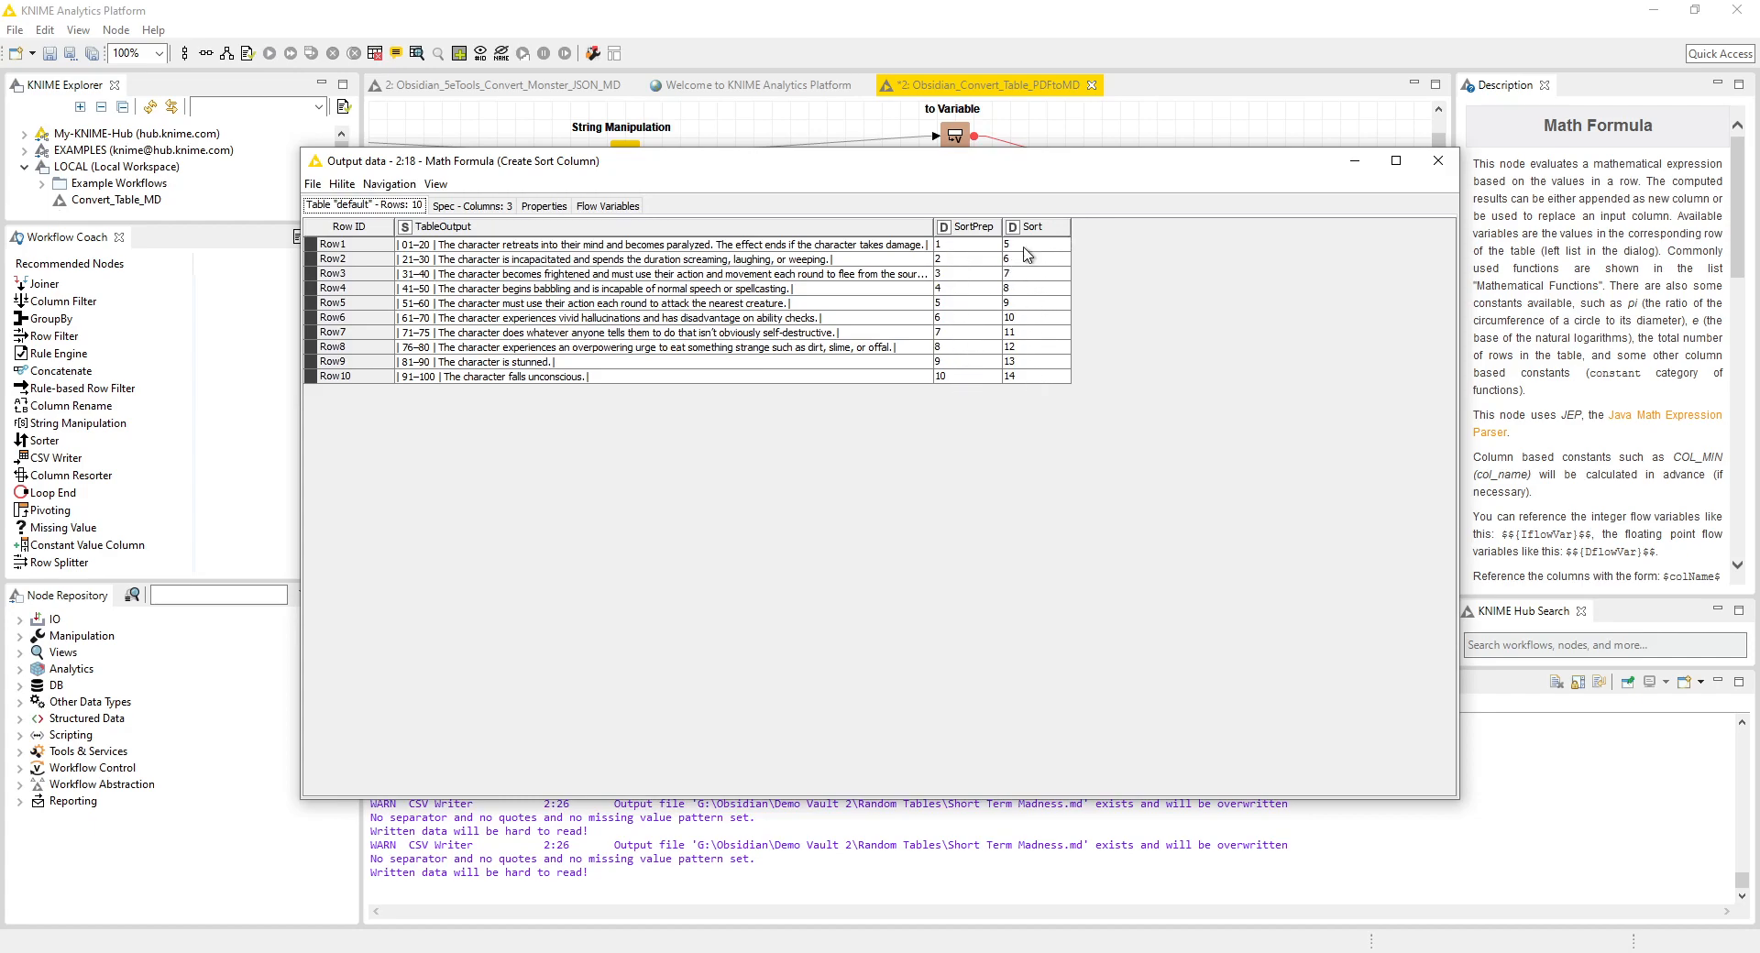
{"action": "left_click", "coordinate": [1437, 160]}
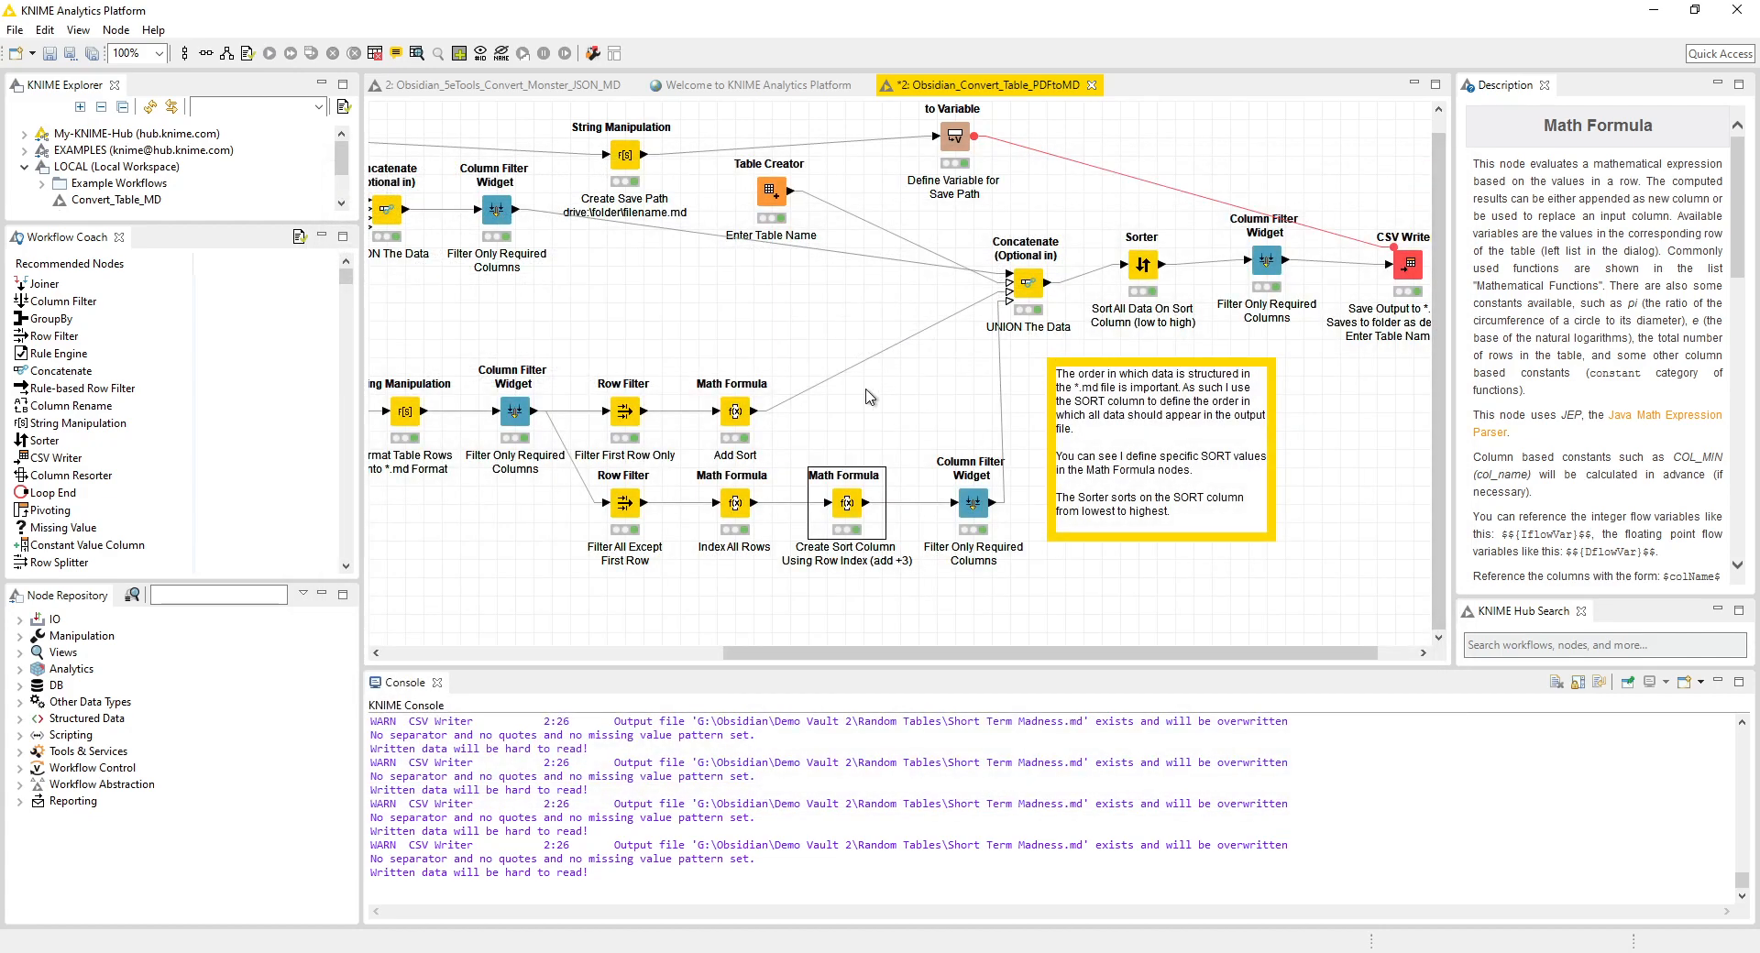
- Review which columns the Column Filter Widget after the Create Sort Column node excludes and includes
{"action": "right_click", "coordinate": [964, 512]}
{"action": "left_click", "coordinate": [979, 477]}
{"action": "right_click", "coordinate": [979, 476]}
{"action": "right_click", "coordinate": [968, 506]}
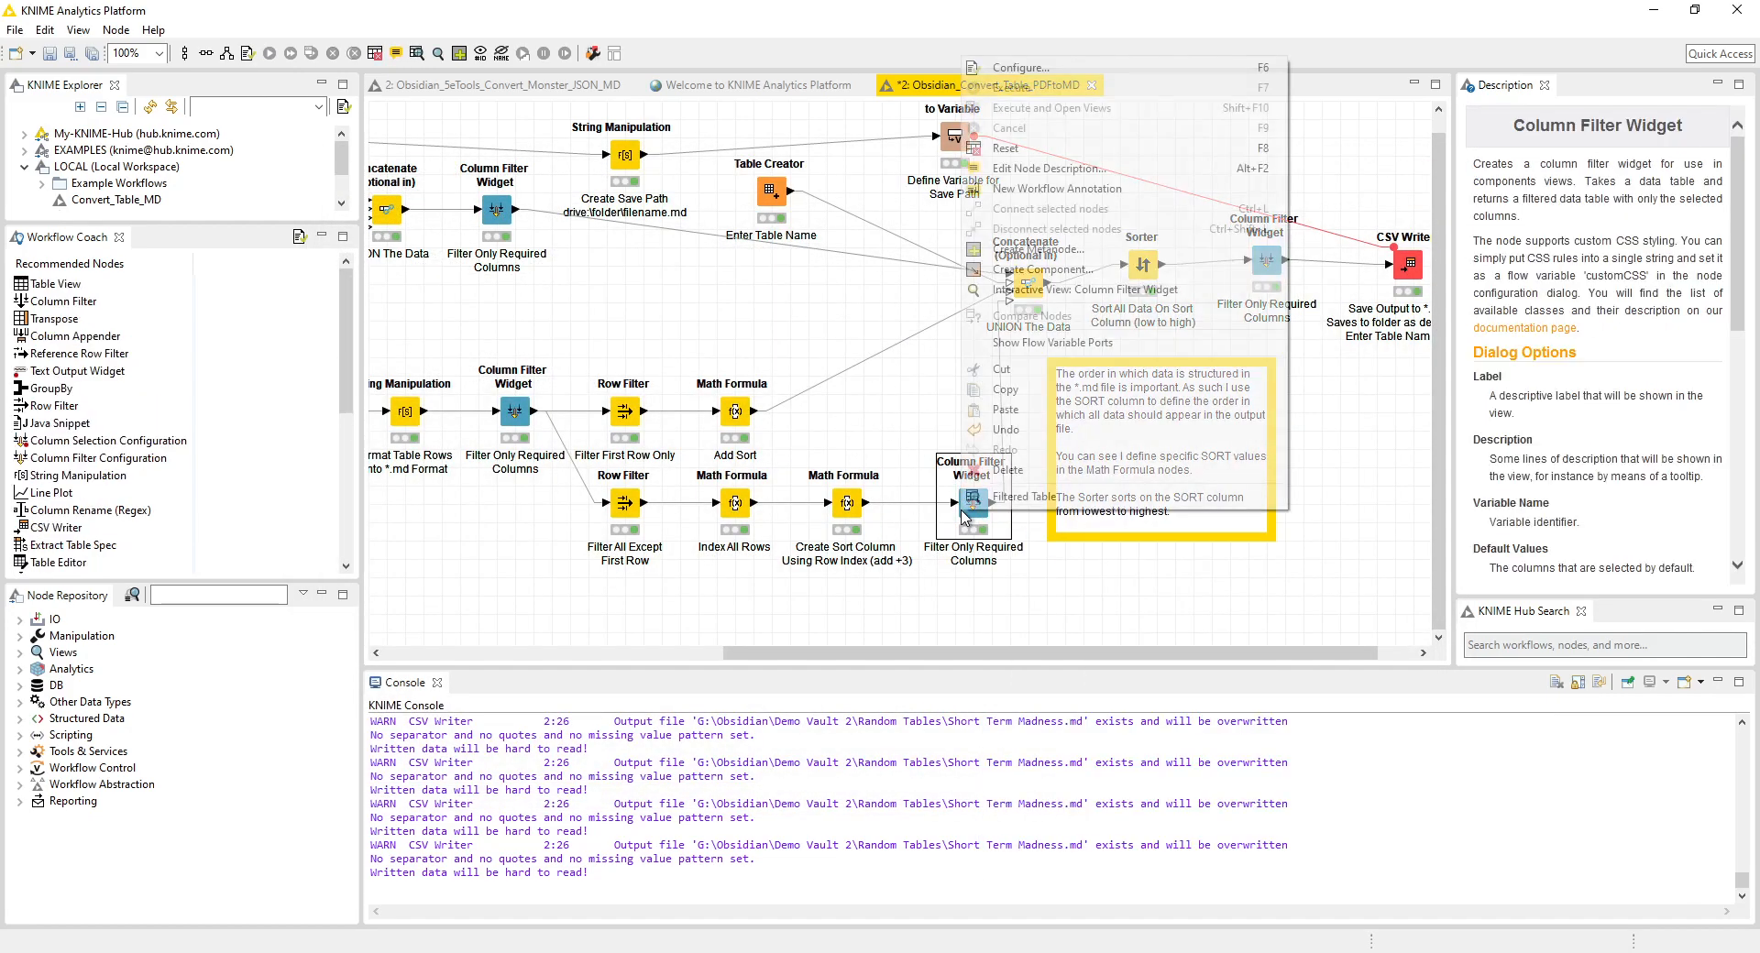
{"action": "left_click", "coordinate": [1041, 67]}
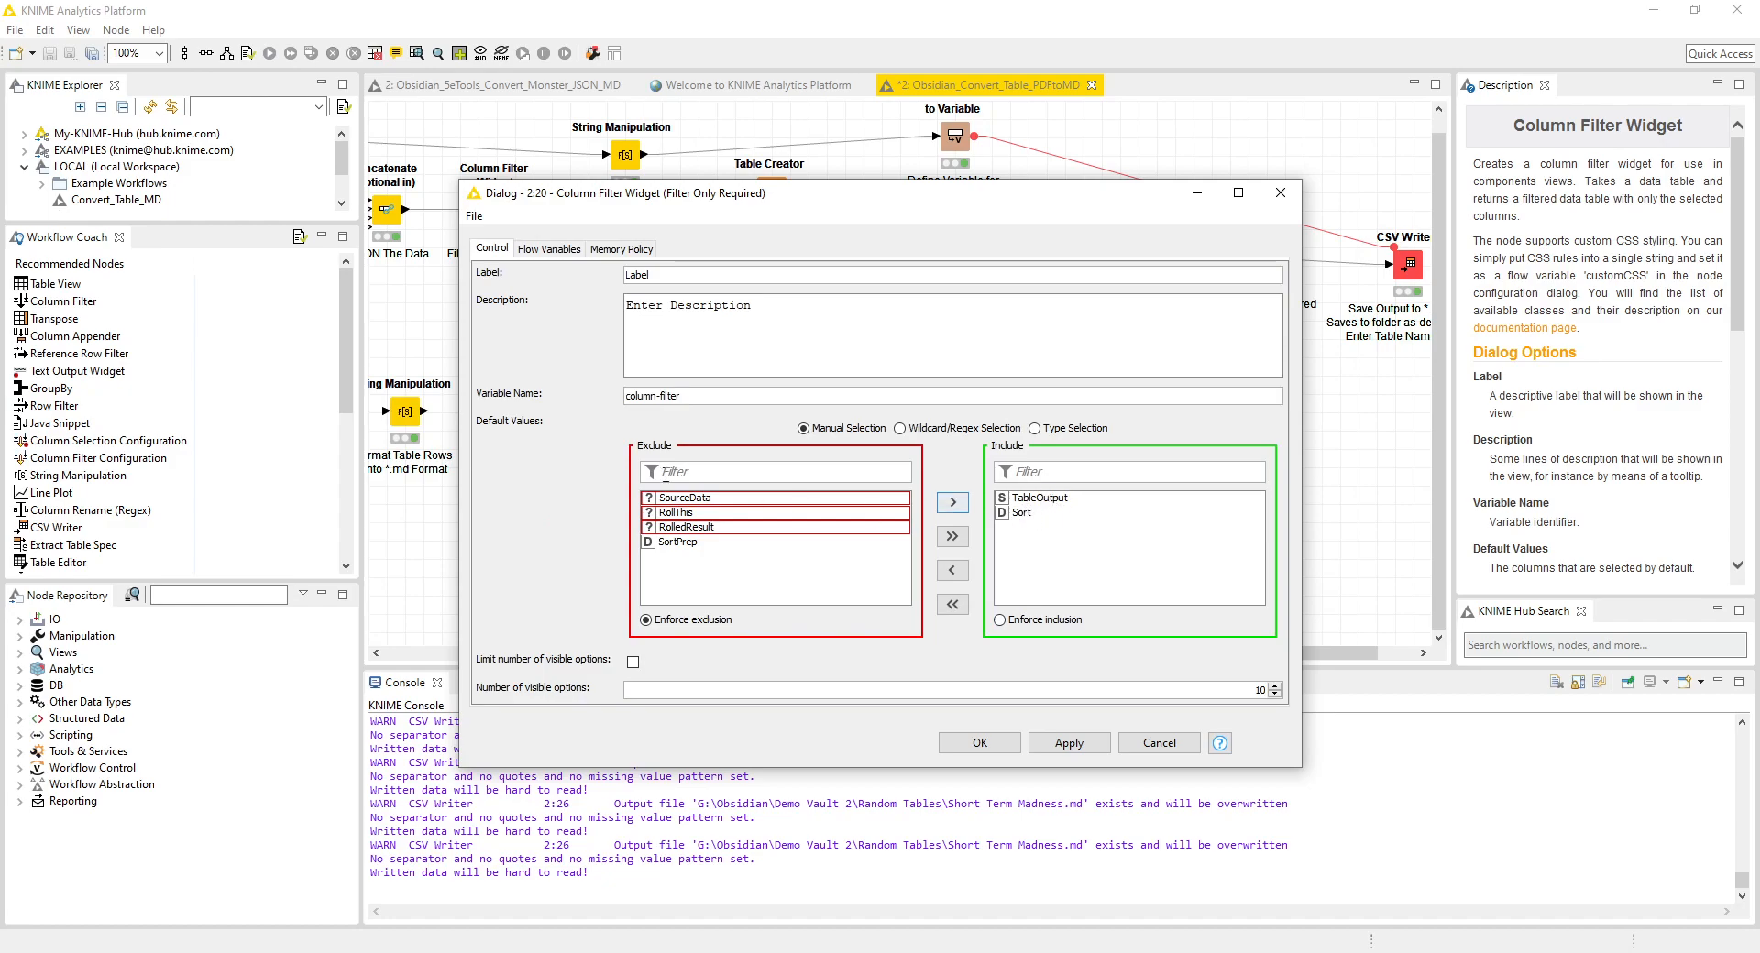
{"action": "left_click", "coordinate": [1280, 193]}
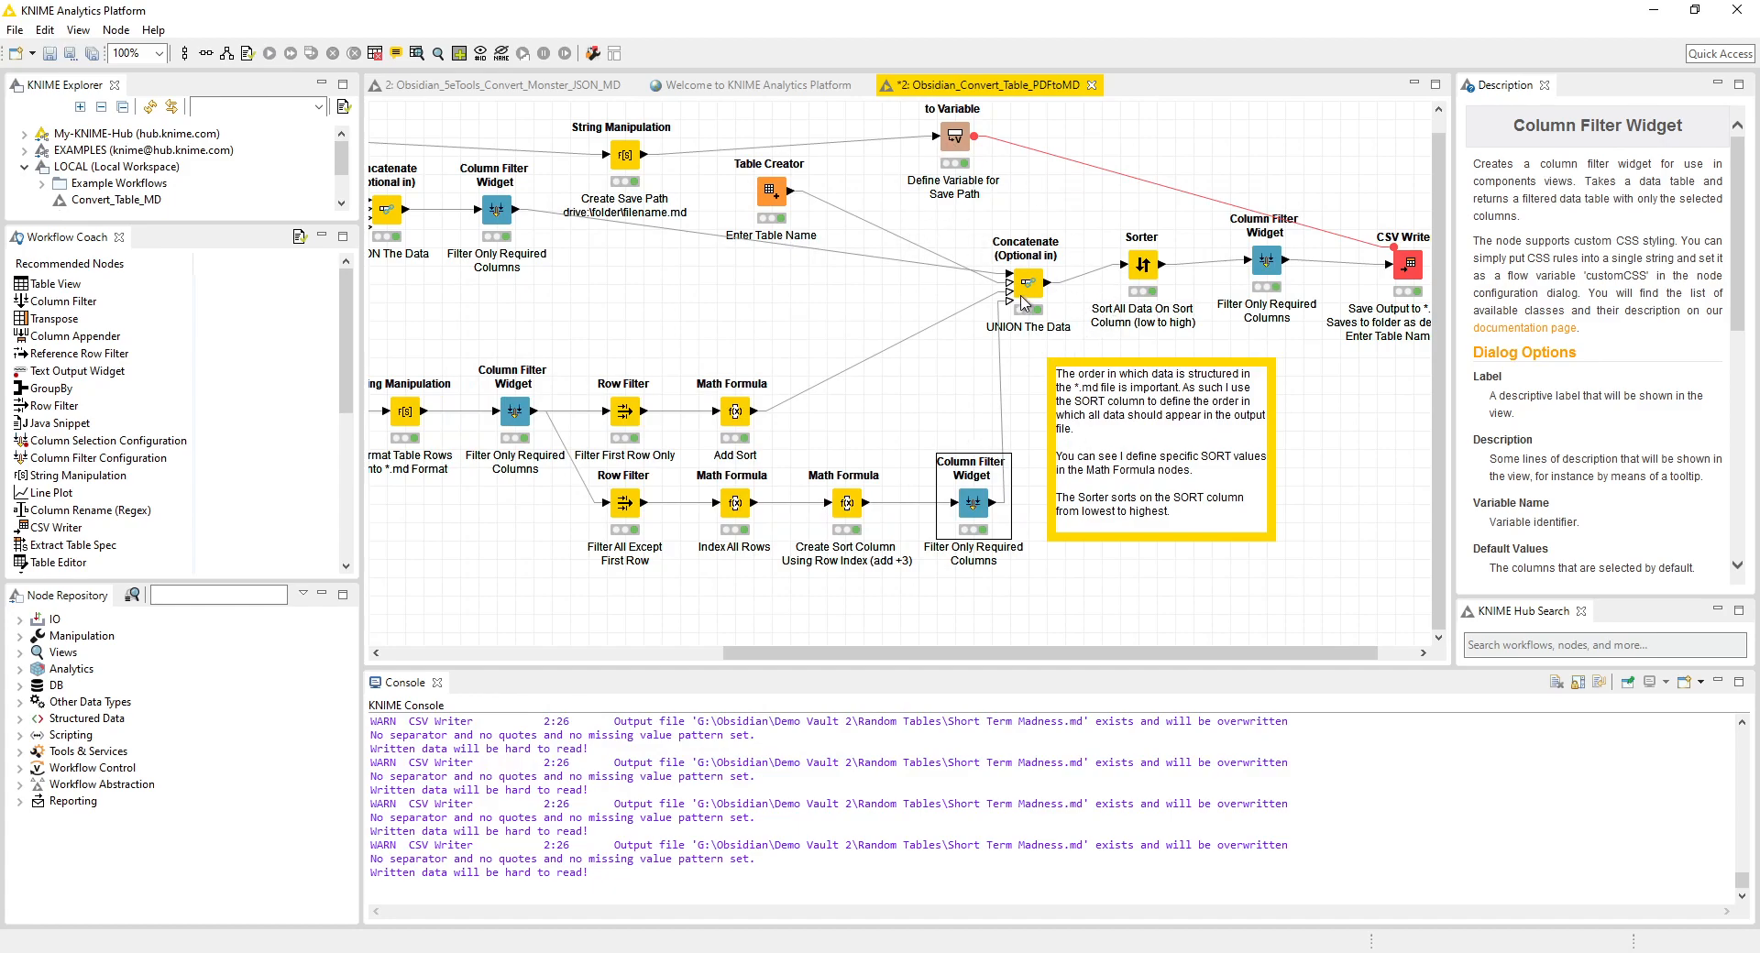
- View the concatenated table output by the final UNION The Data node, checking its Sort column
{"action": "right_click", "coordinate": [1041, 273]}
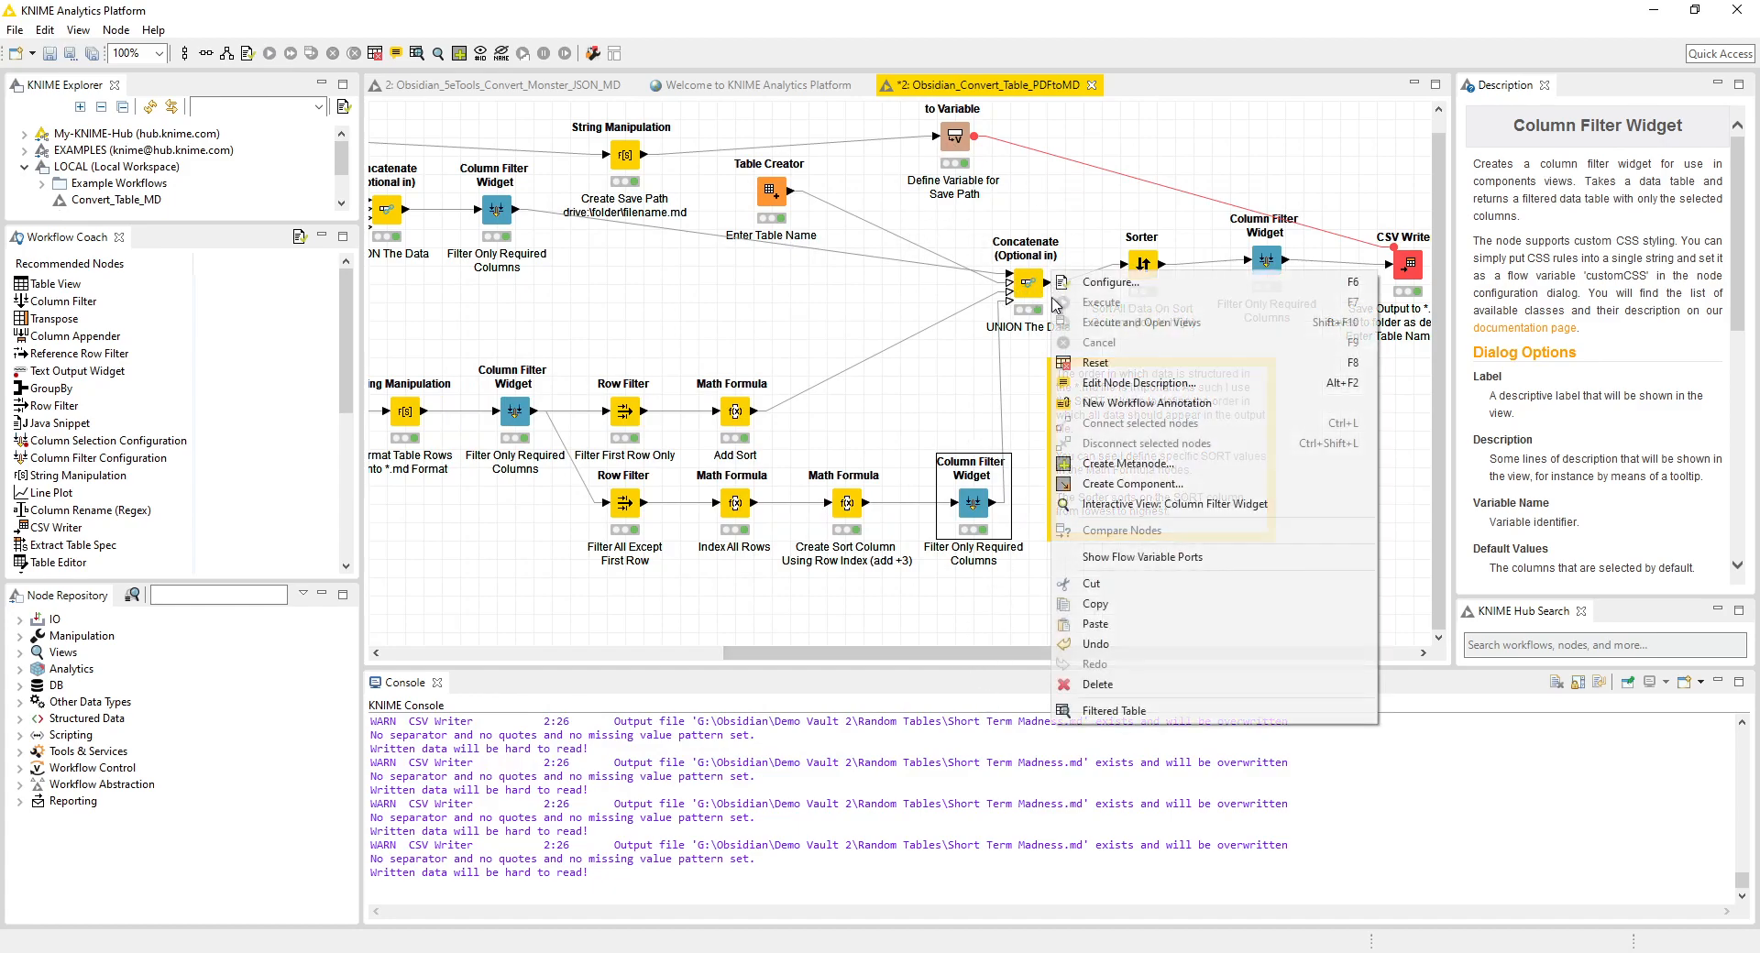
{"action": "left_click", "coordinate": [1040, 286]}
{"action": "right_click", "coordinate": [1041, 284]}
{"action": "left_click", "coordinate": [1119, 704]}
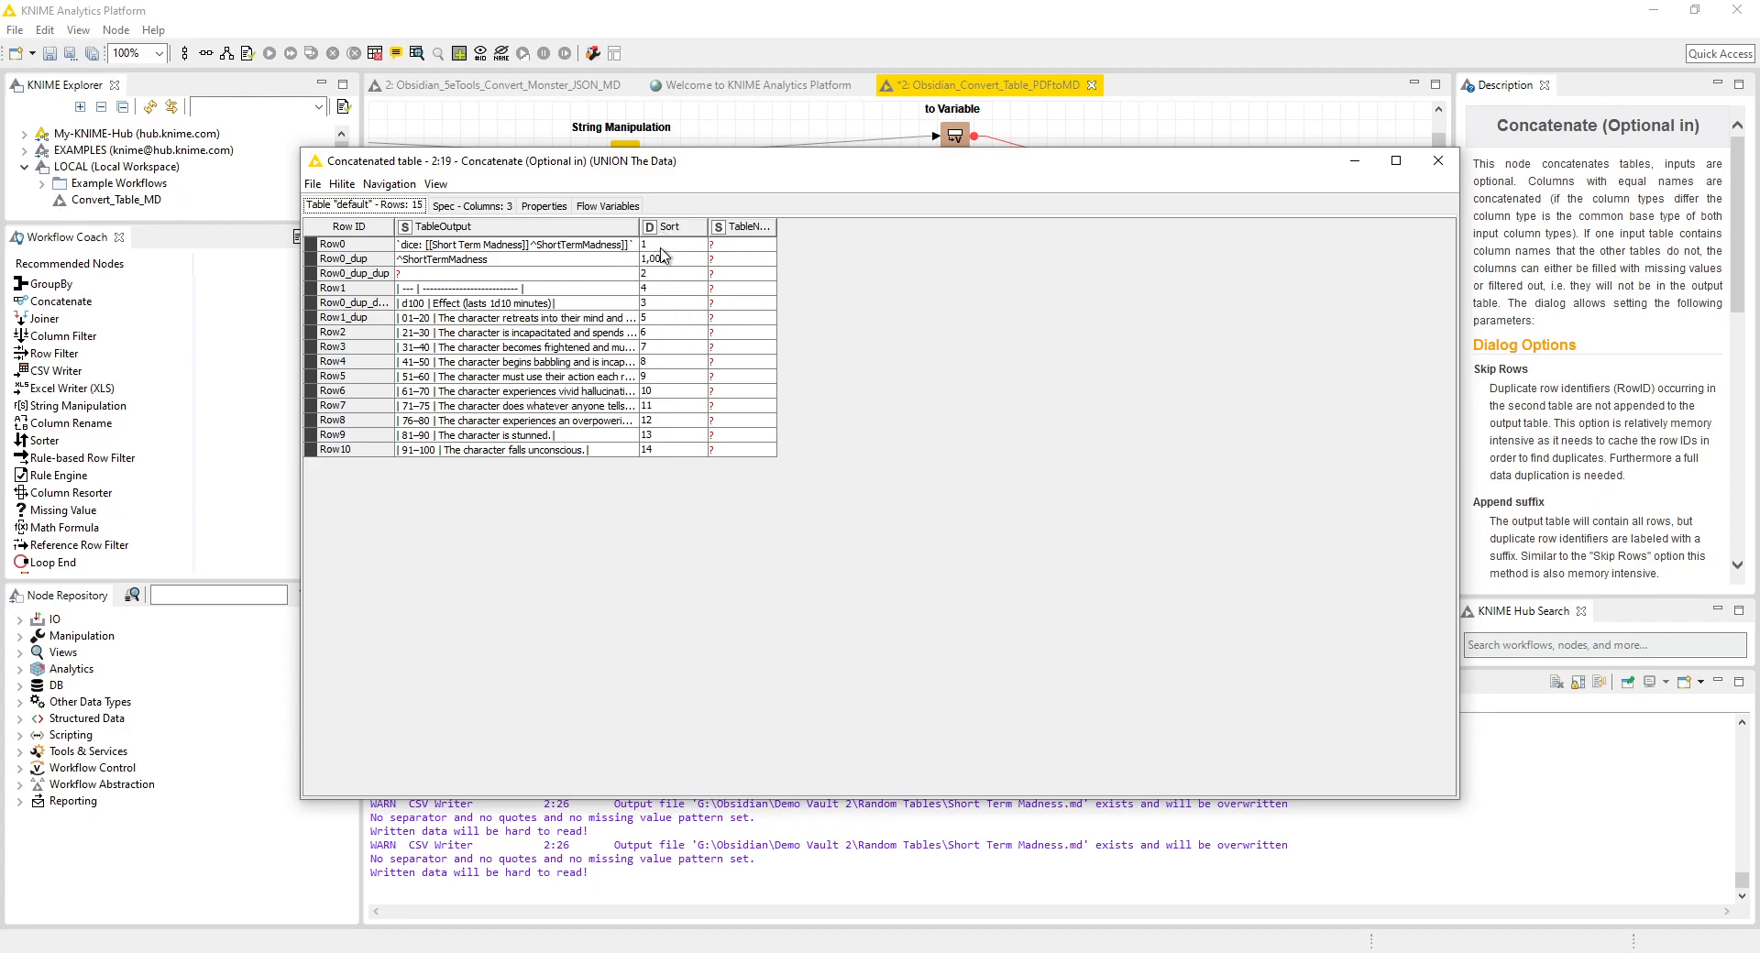
{"action": "left_click", "coordinate": [1437, 160]}
- Check the Sorter node's sort column and direction, and view its sorted table
{"action": "left_click_drag", "start_coordinate": [1114, 654], "coordinate": [1153, 660]}
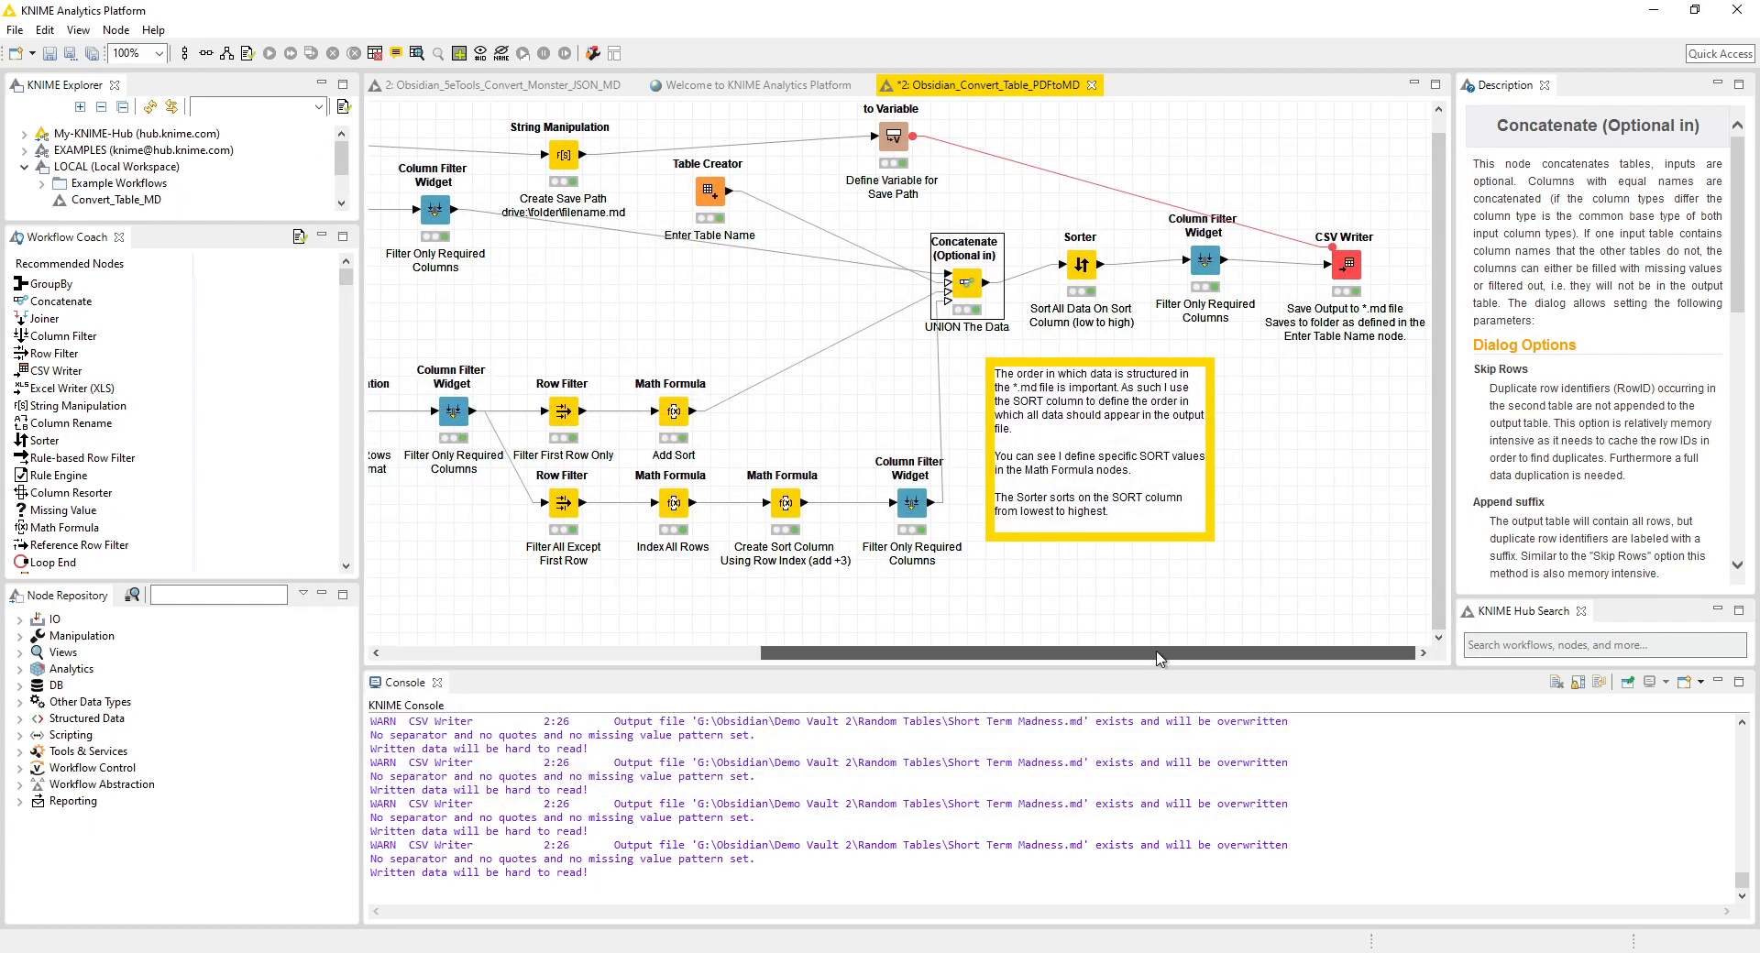
{"action": "right_click", "coordinate": [1083, 269]}
{"action": "left_click", "coordinate": [1094, 281]}
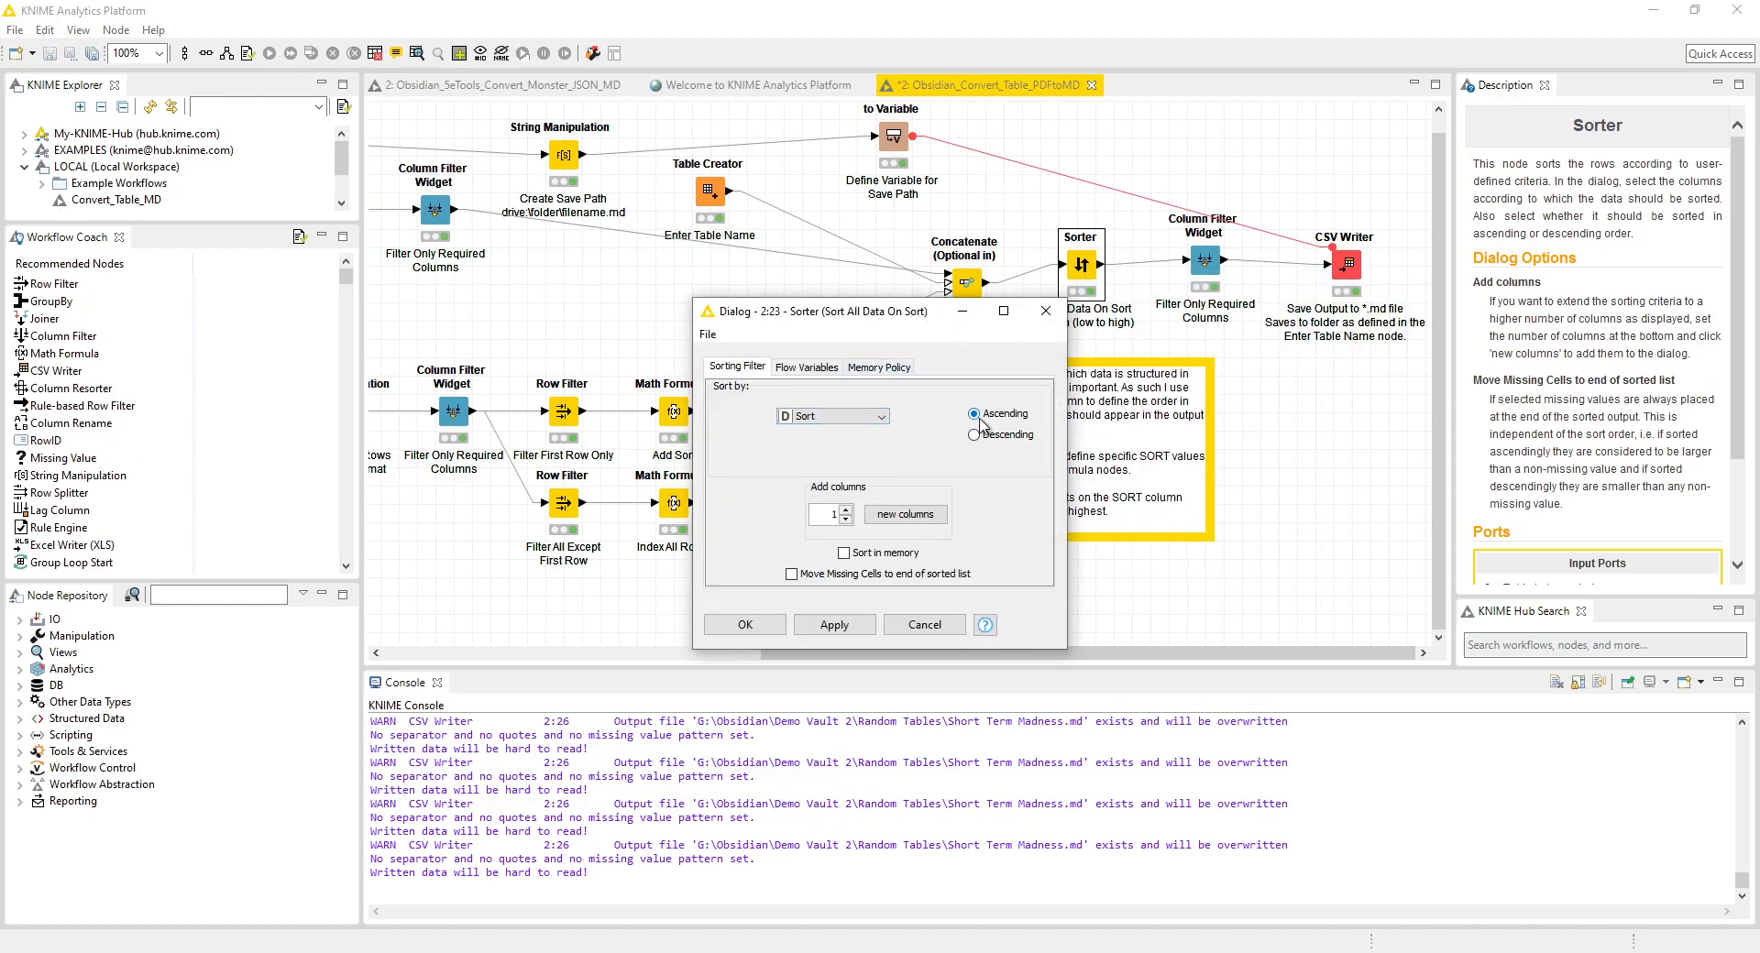
{"action": "left_click", "coordinate": [1045, 311]}
{"action": "right_click", "coordinate": [1081, 268]}
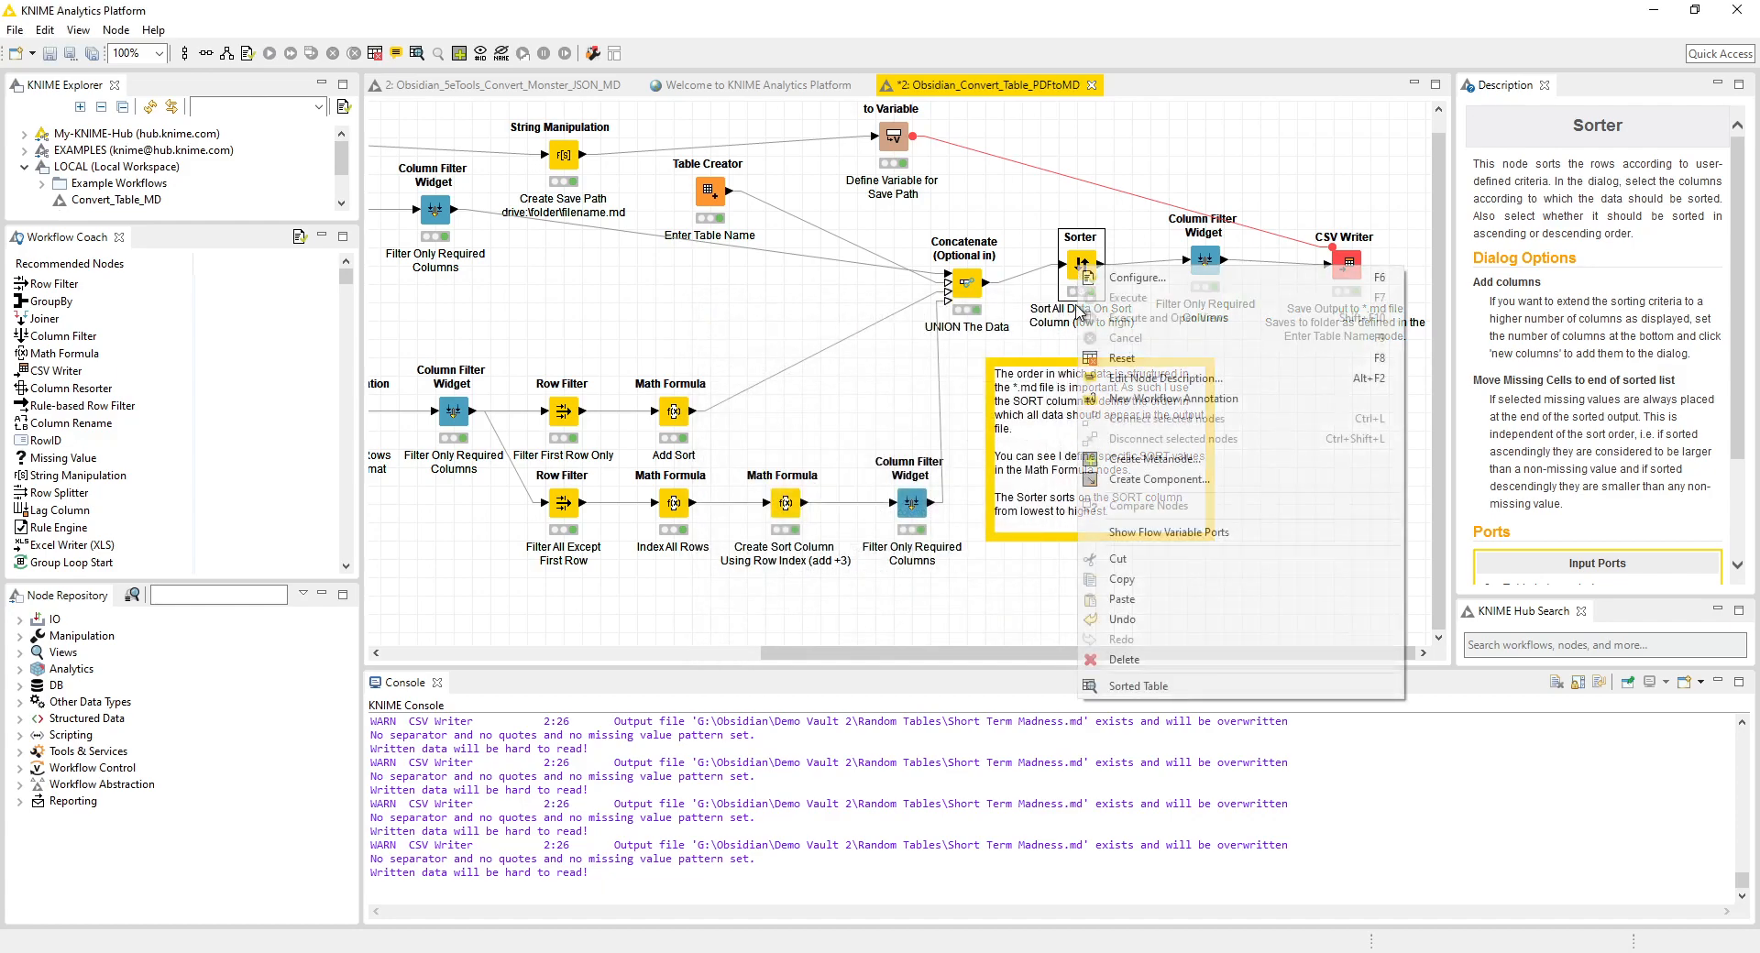
{"action": "left_click", "coordinate": [1146, 690]}
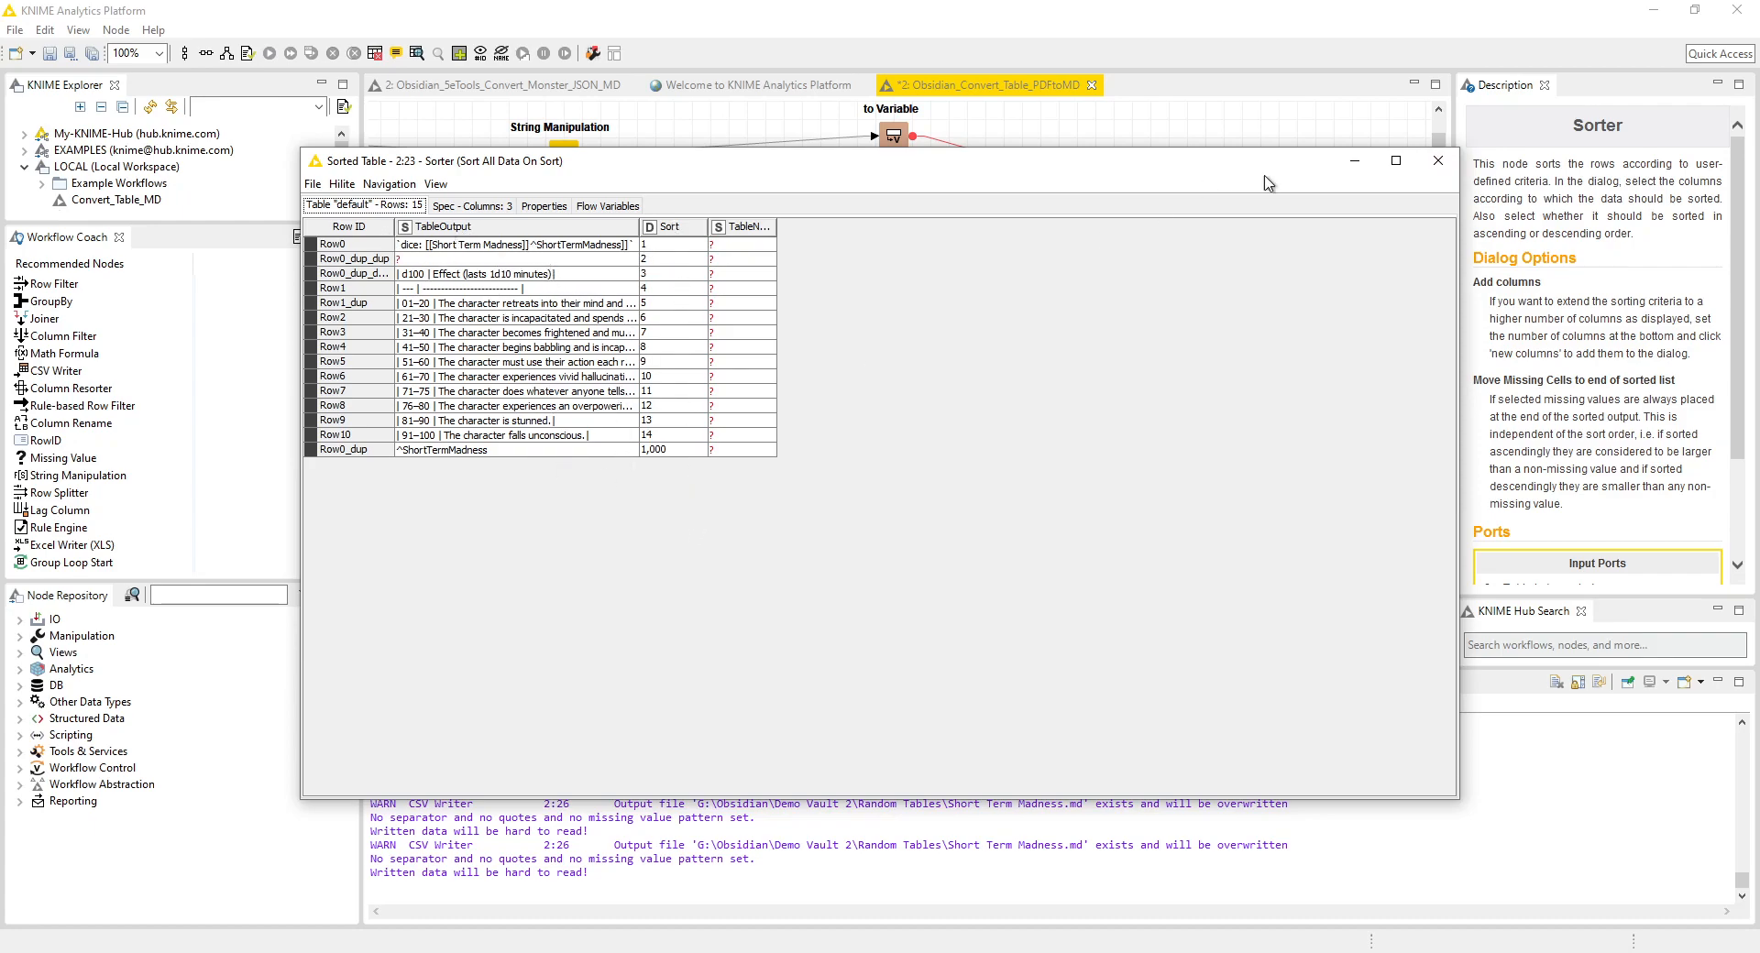
{"action": "left_click", "coordinate": [1437, 160]}
{"action": "left_click", "coordinate": [1329, 561]}
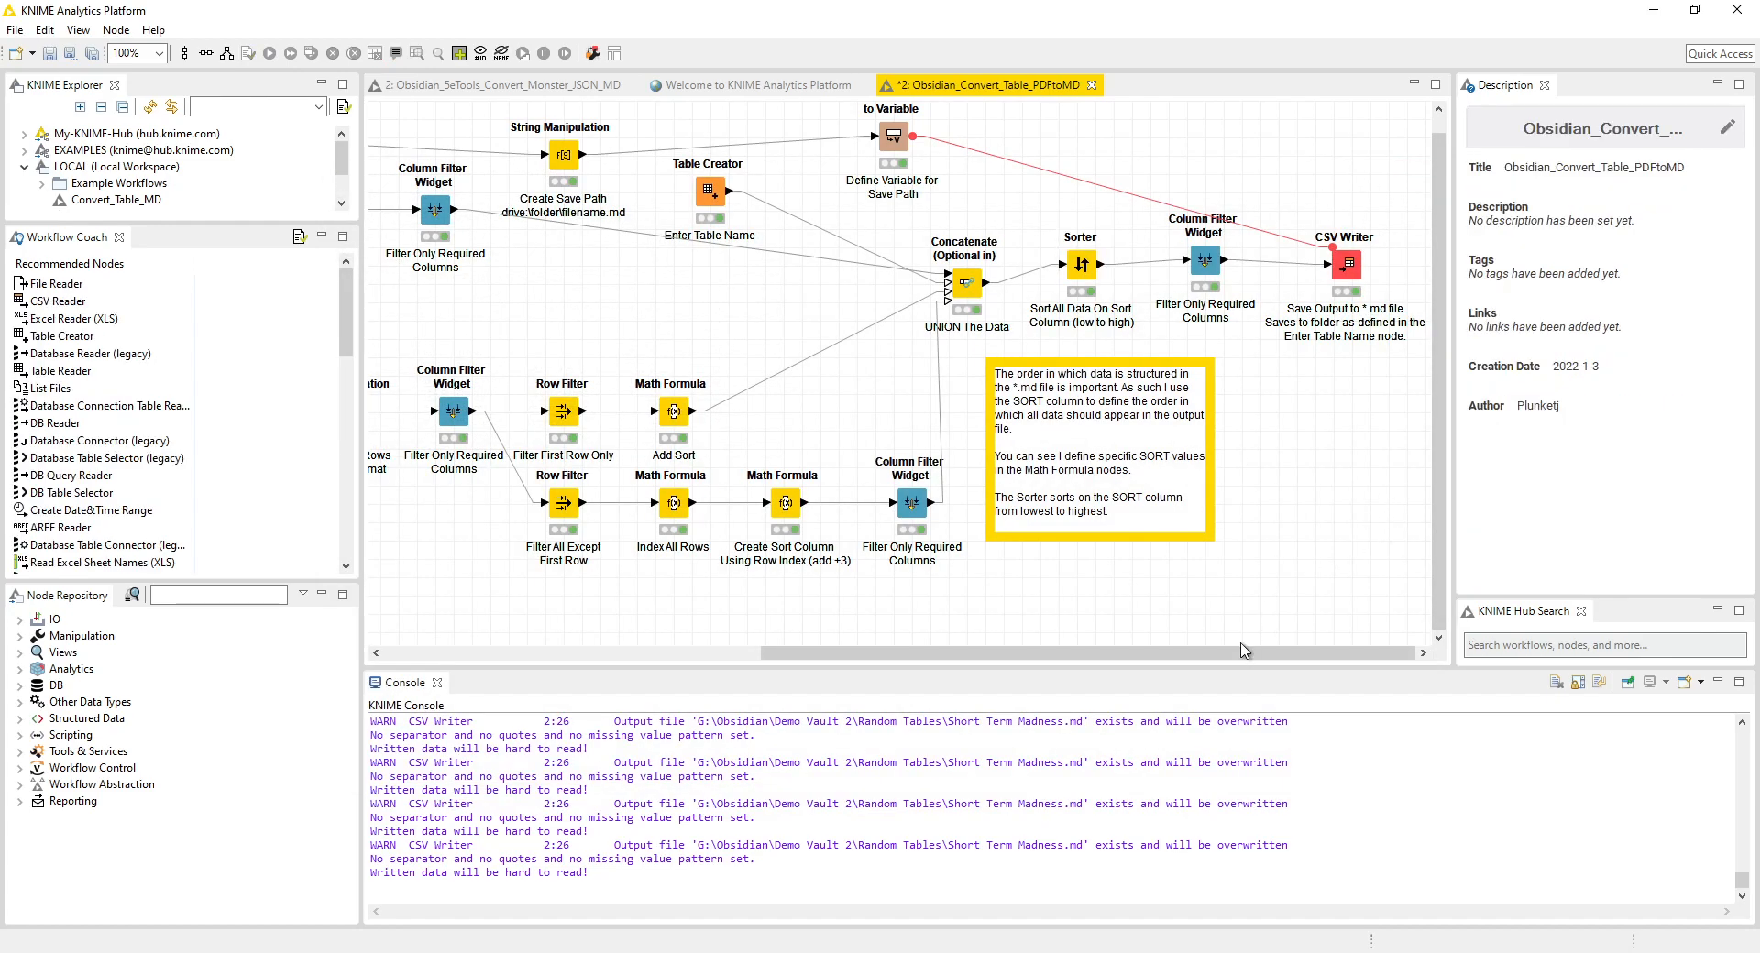
- Select the Column Filter Widget after the Sorter, and check the CSV Writer's character encoding setting
{"action": "right_click", "coordinate": [1204, 266]}
{"action": "left_click", "coordinate": [1233, 264]}
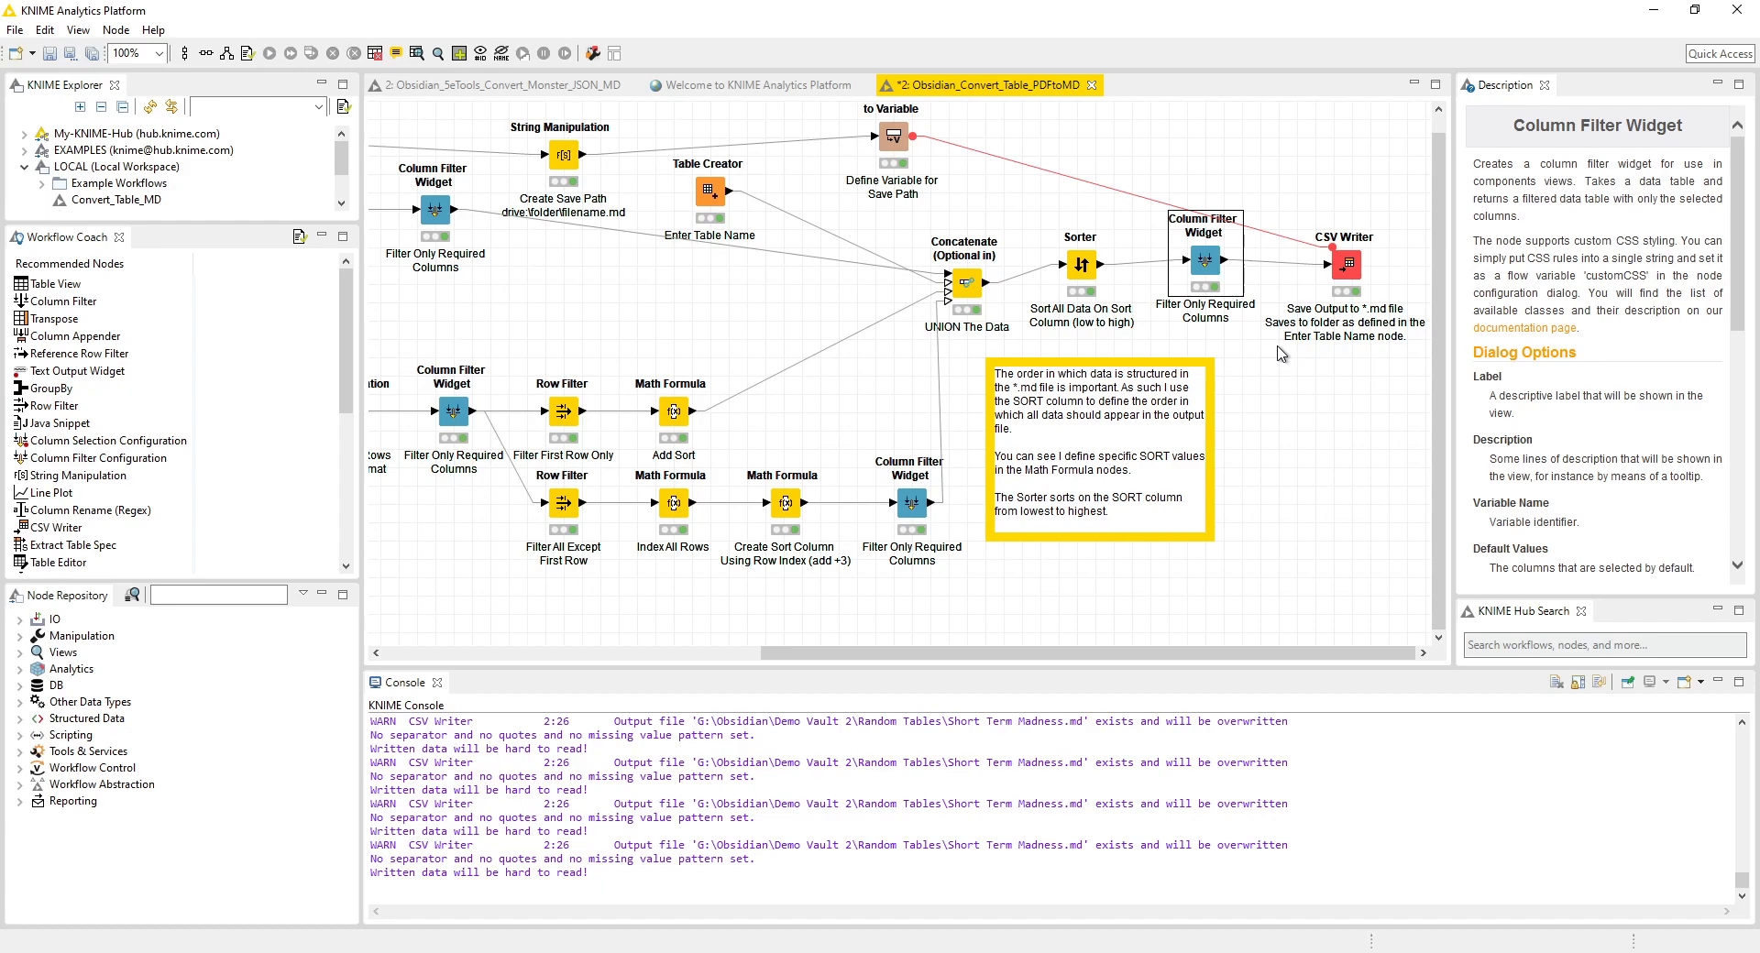
{"action": "left_click", "coordinate": [1345, 265]}
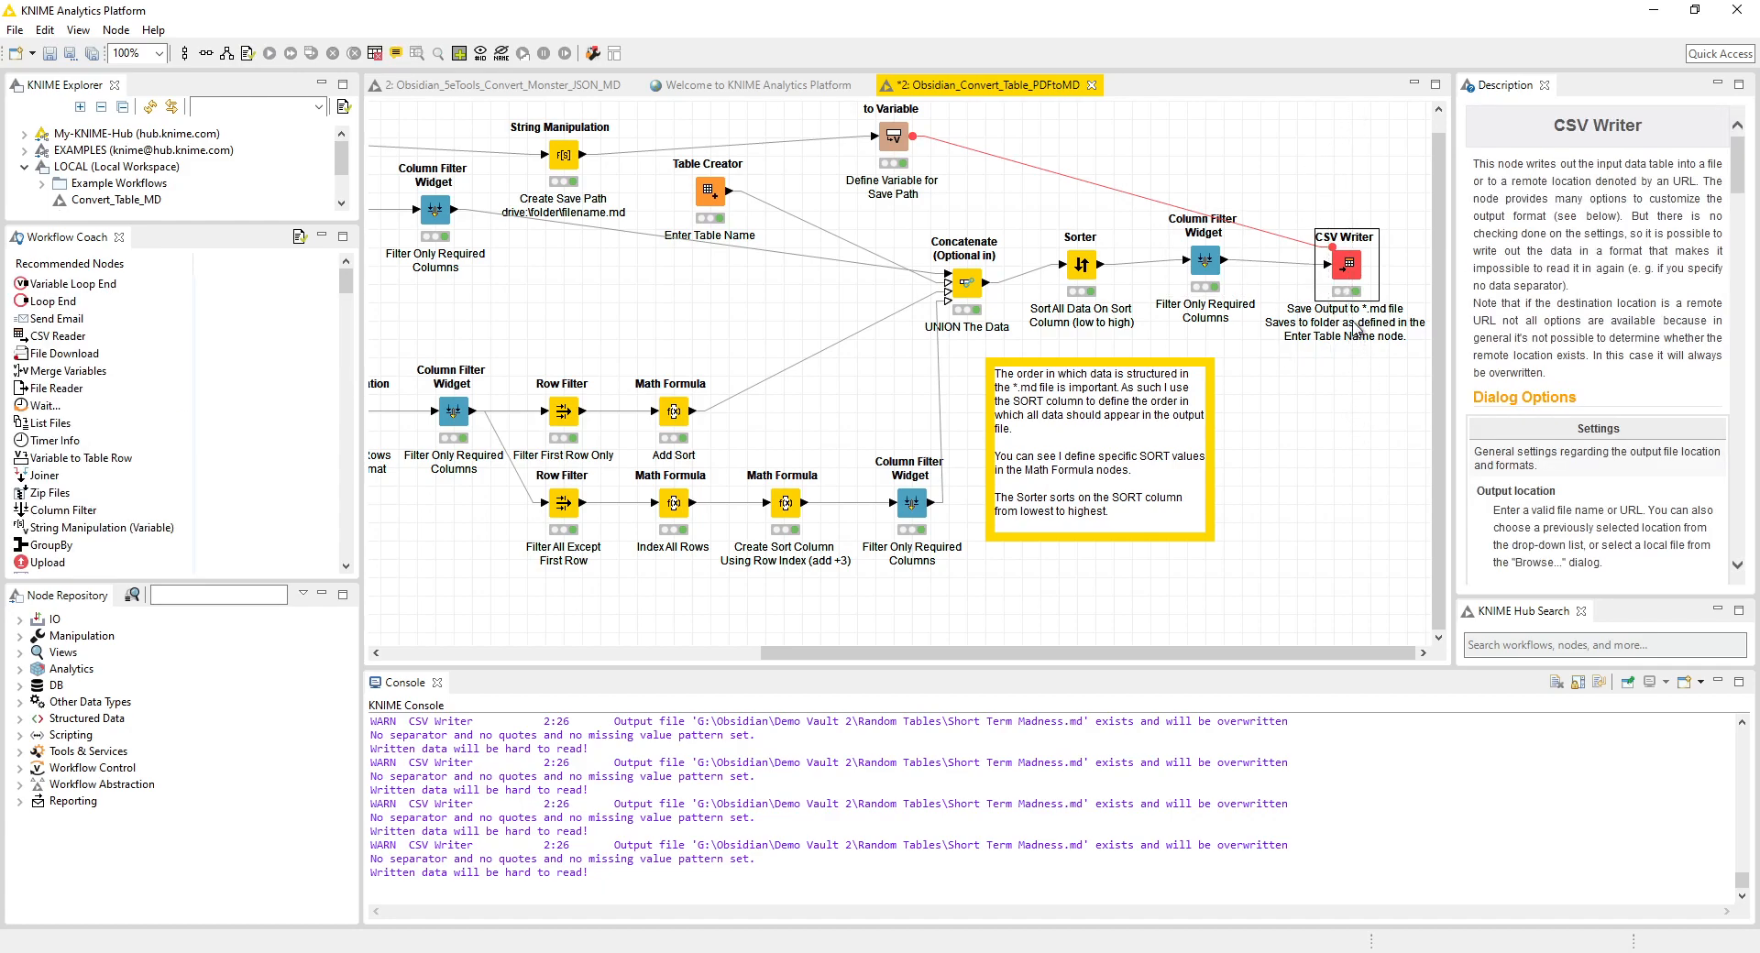
{"action": "right_click", "coordinate": [1347, 276]}
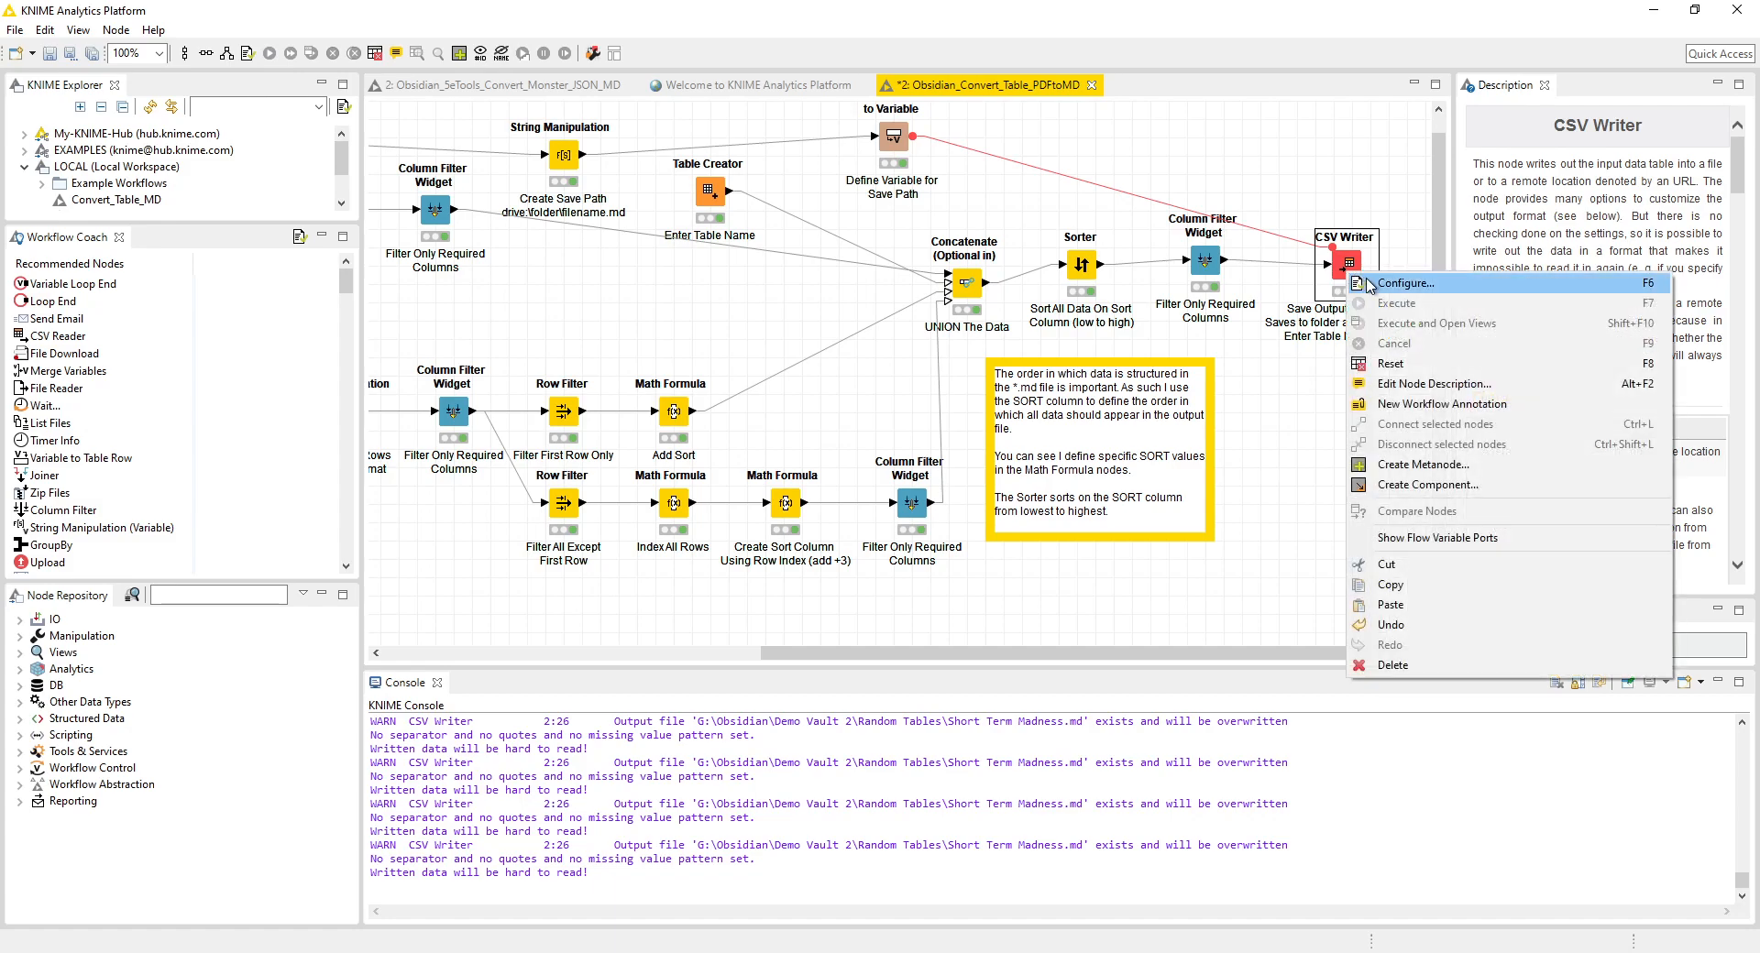
{"action": "left_click", "coordinate": [1372, 286]}
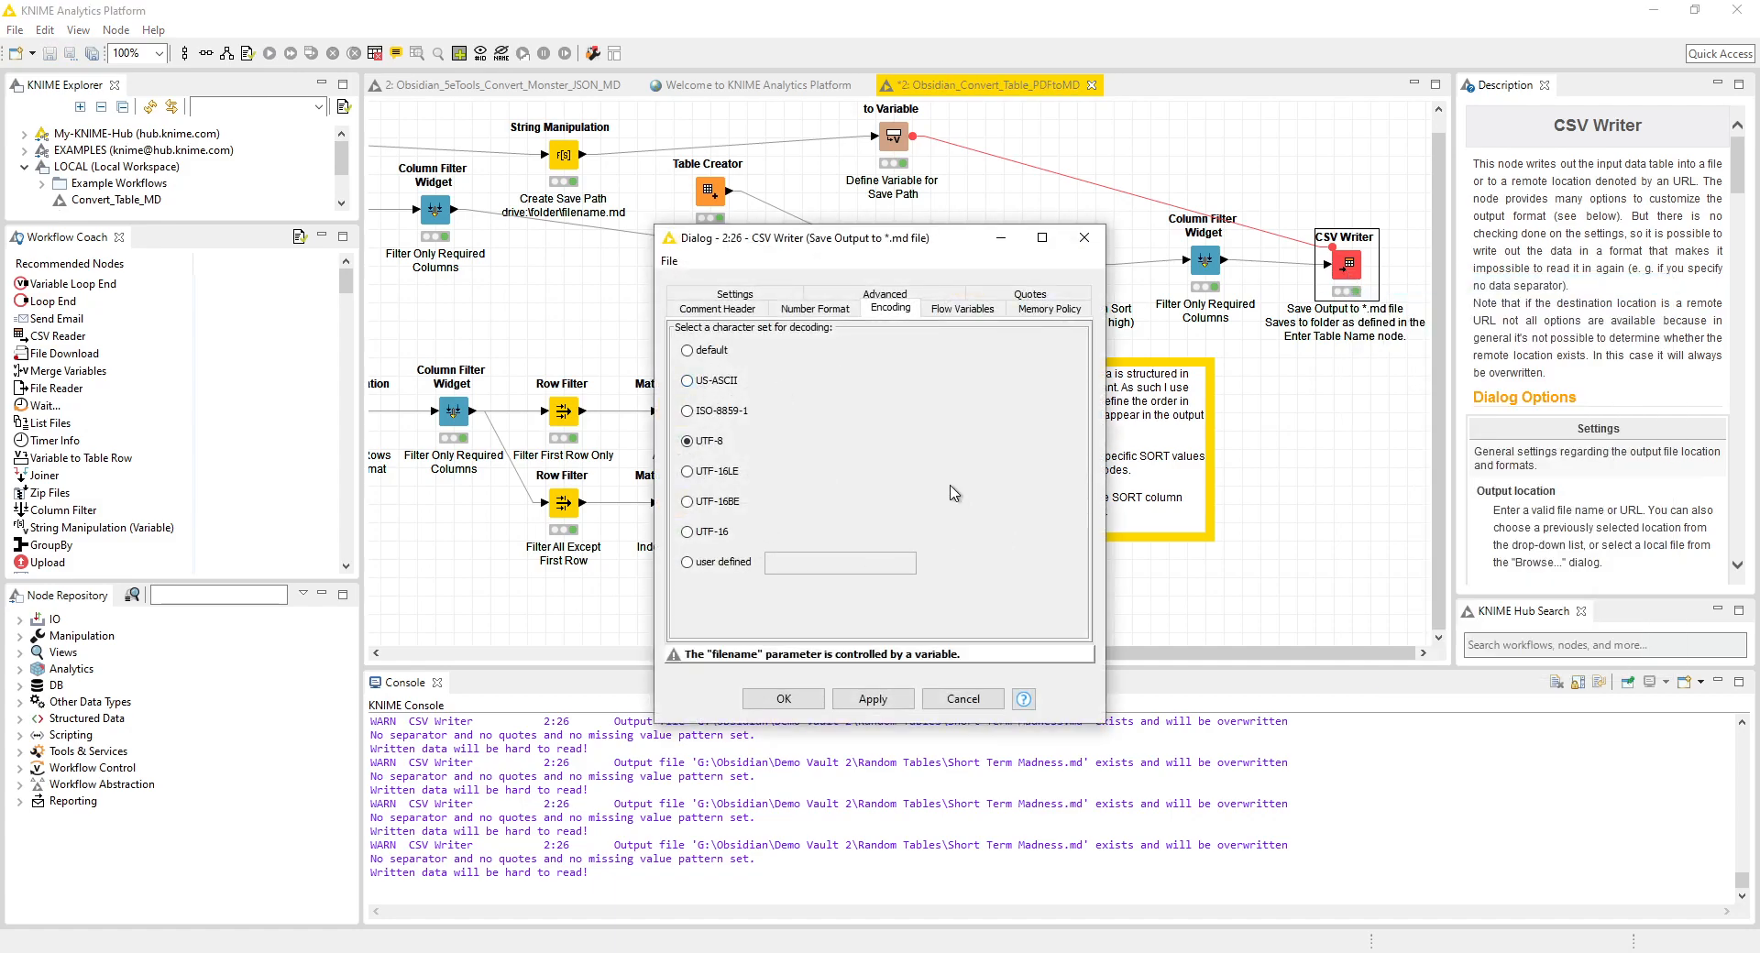
{"action": "left_click", "coordinate": [1085, 238]}
- Inspect the CSV Writer's incoming connections and its output location and writer options
{"action": "left_click_drag", "start_coordinate": [1279, 132], "coordinate": [1405, 446]}
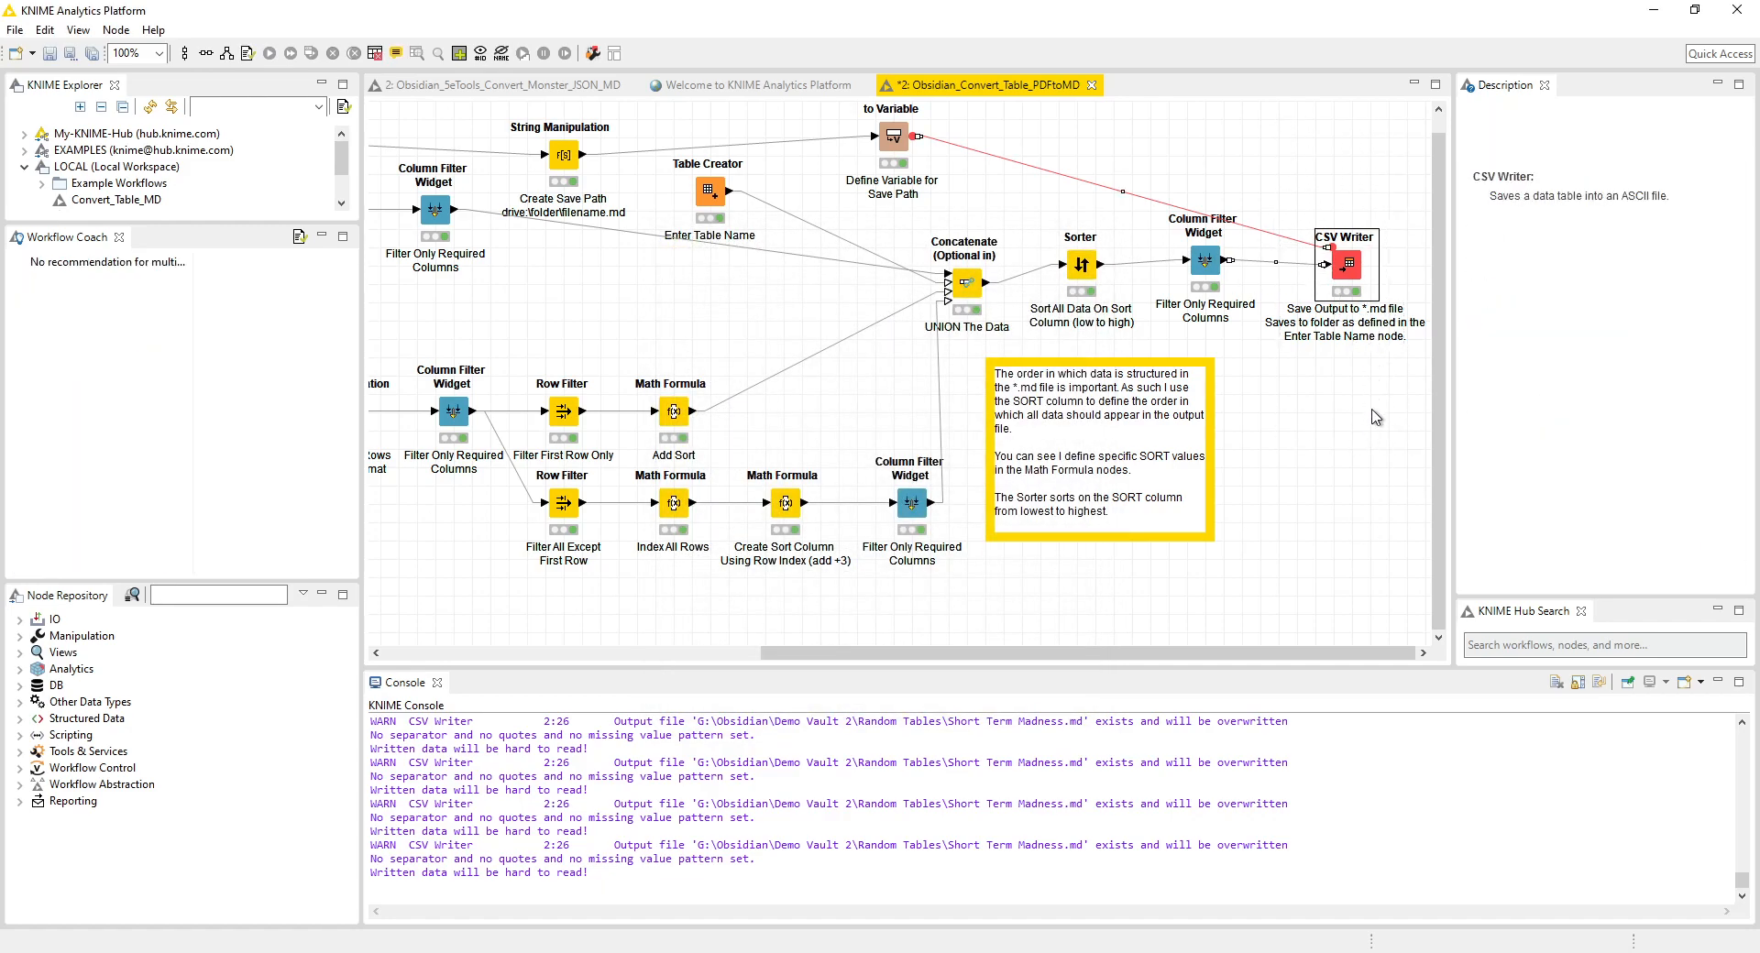
{"action": "right_click", "coordinate": [1363, 275]}
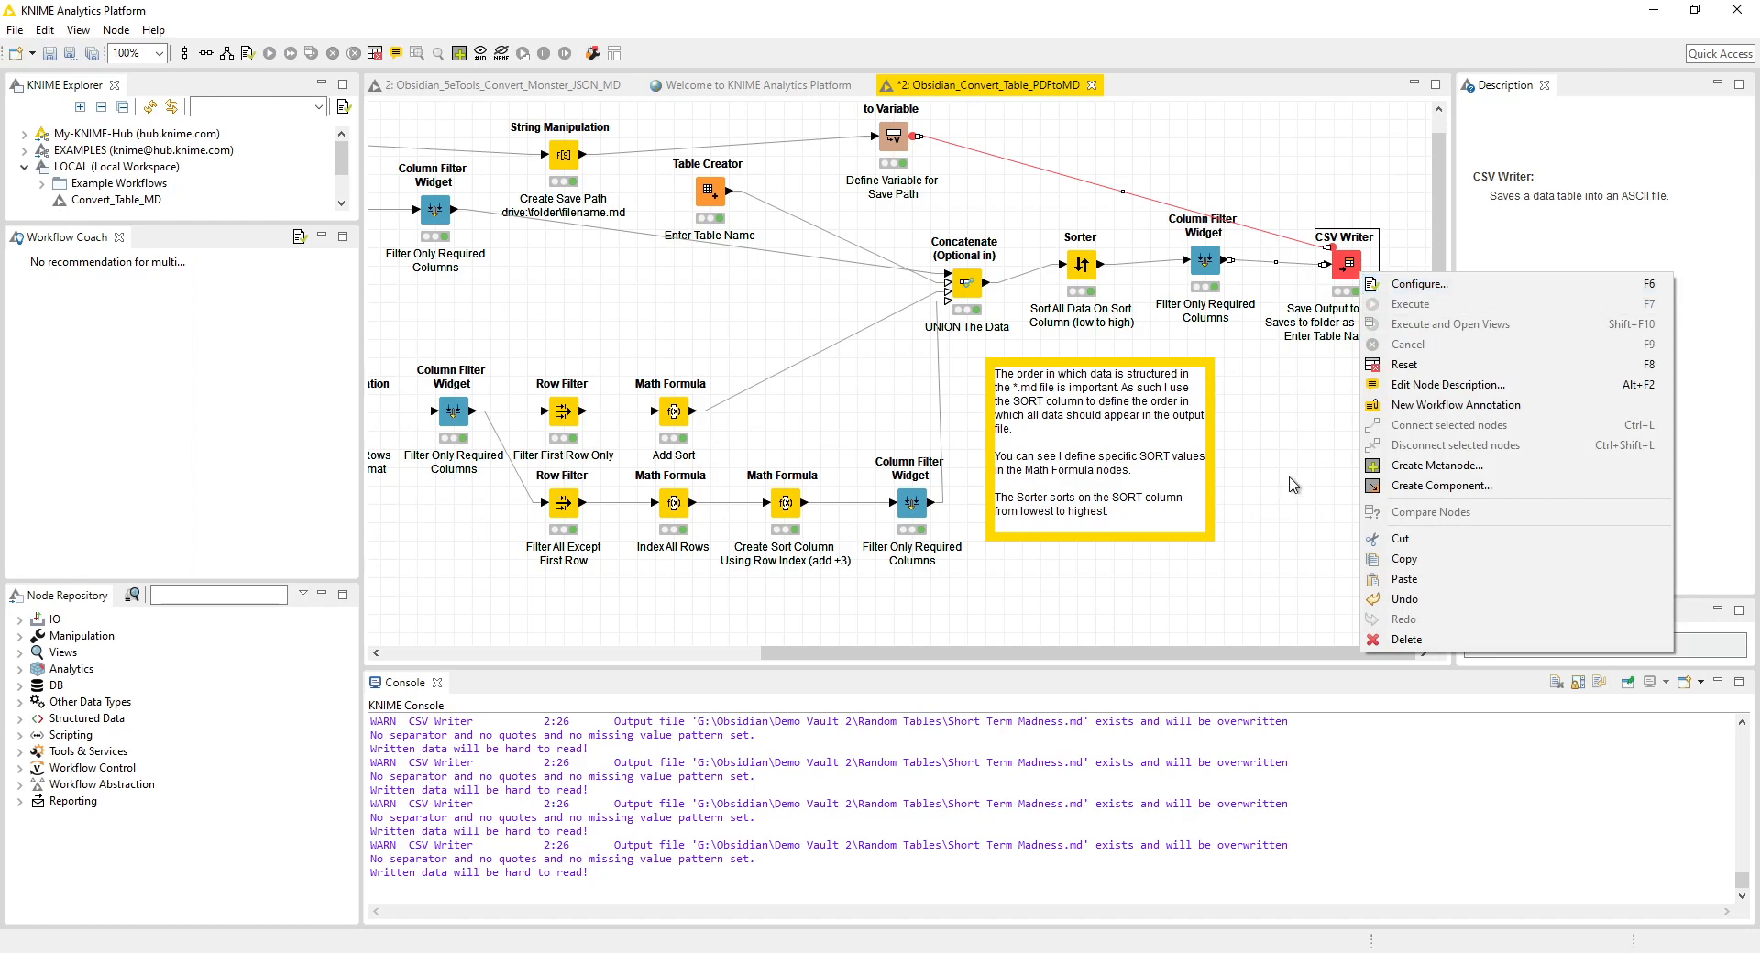
{"action": "left_click", "coordinate": [1285, 480]}
{"action": "mouse_move", "coordinate": [1393, 653]}
{"action": "left_mouse_down"}
{"action": "mouse_move", "coordinate": [1324, 654]}
{"action": "mouse_move", "coordinate": [1394, 657]}
{"action": "left_mouse_up"}
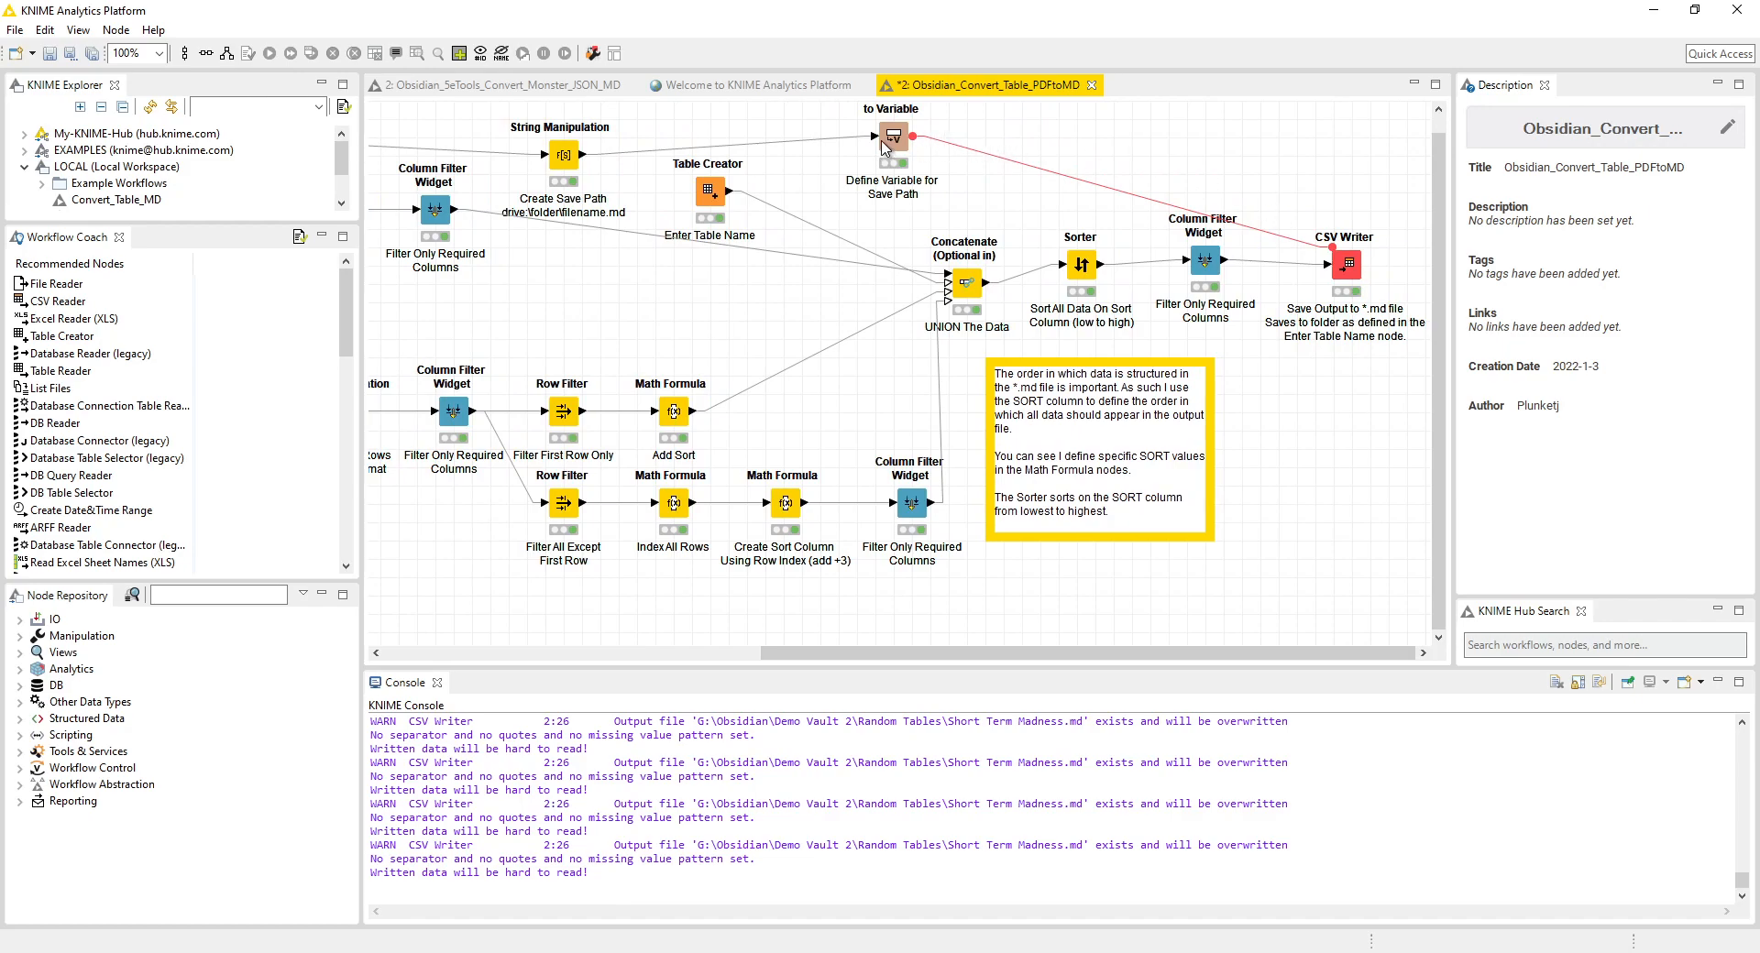
{"action": "left_click", "coordinate": [1346, 264]}
{"action": "right_click", "coordinate": [1346, 264]}
{"action": "left_click", "coordinate": [1393, 277]}
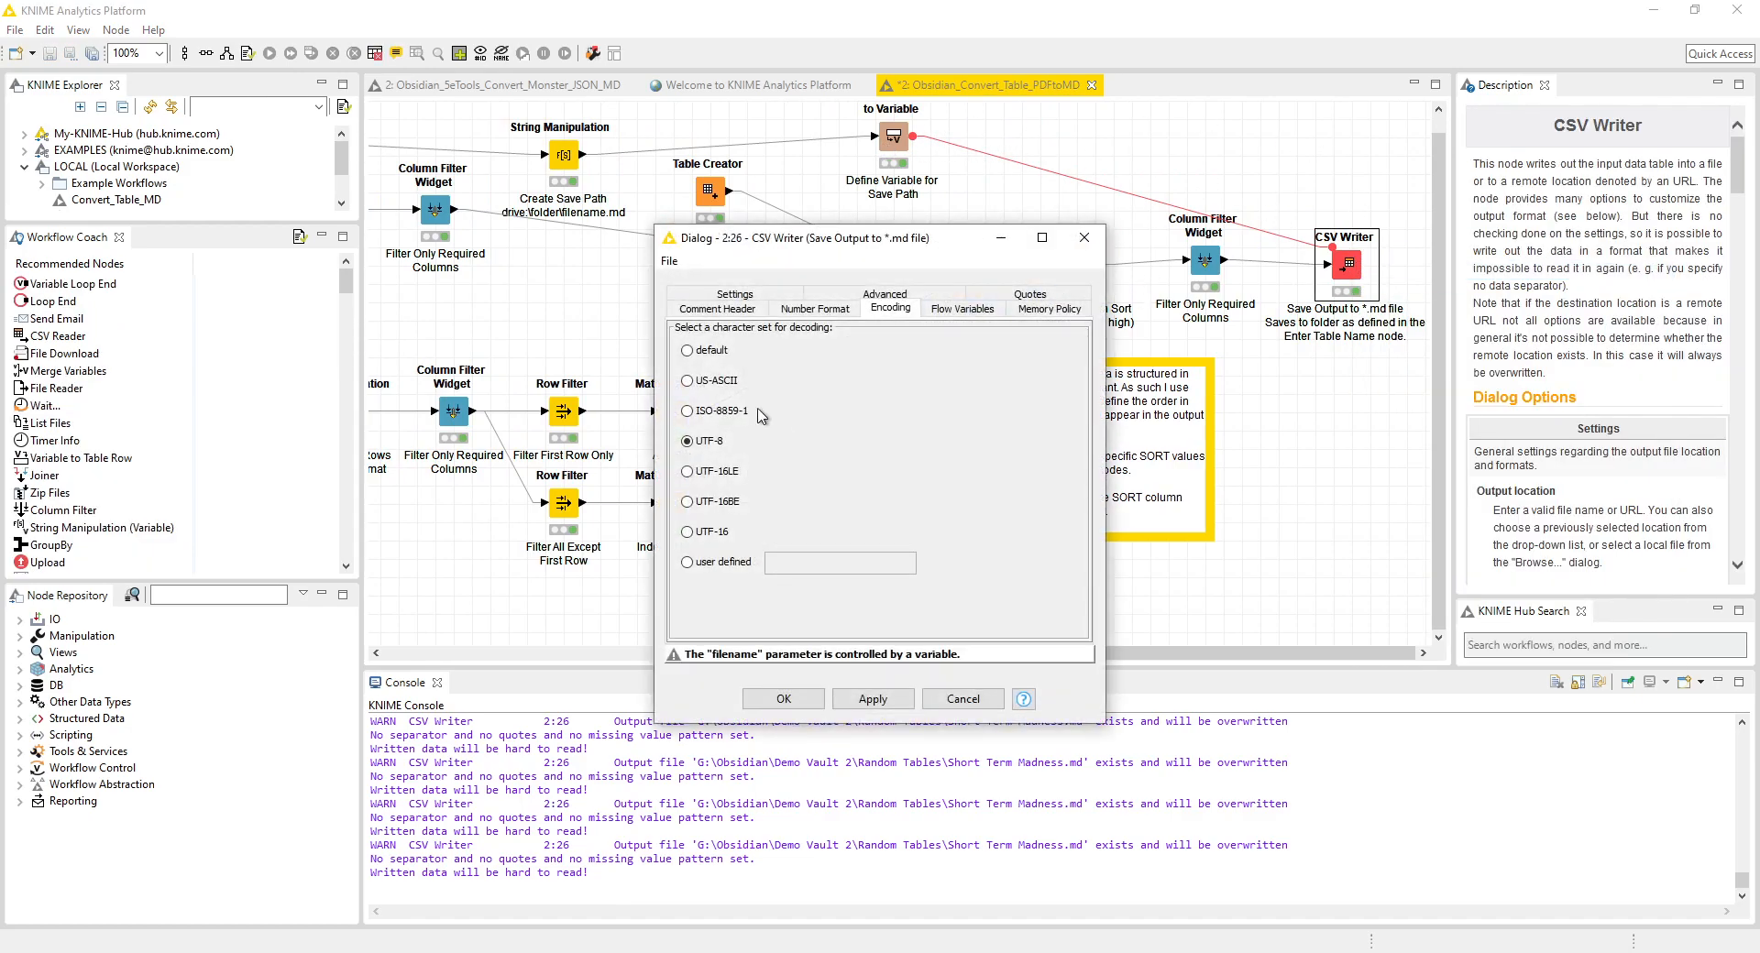
{"action": "left_click", "coordinate": [729, 296]}
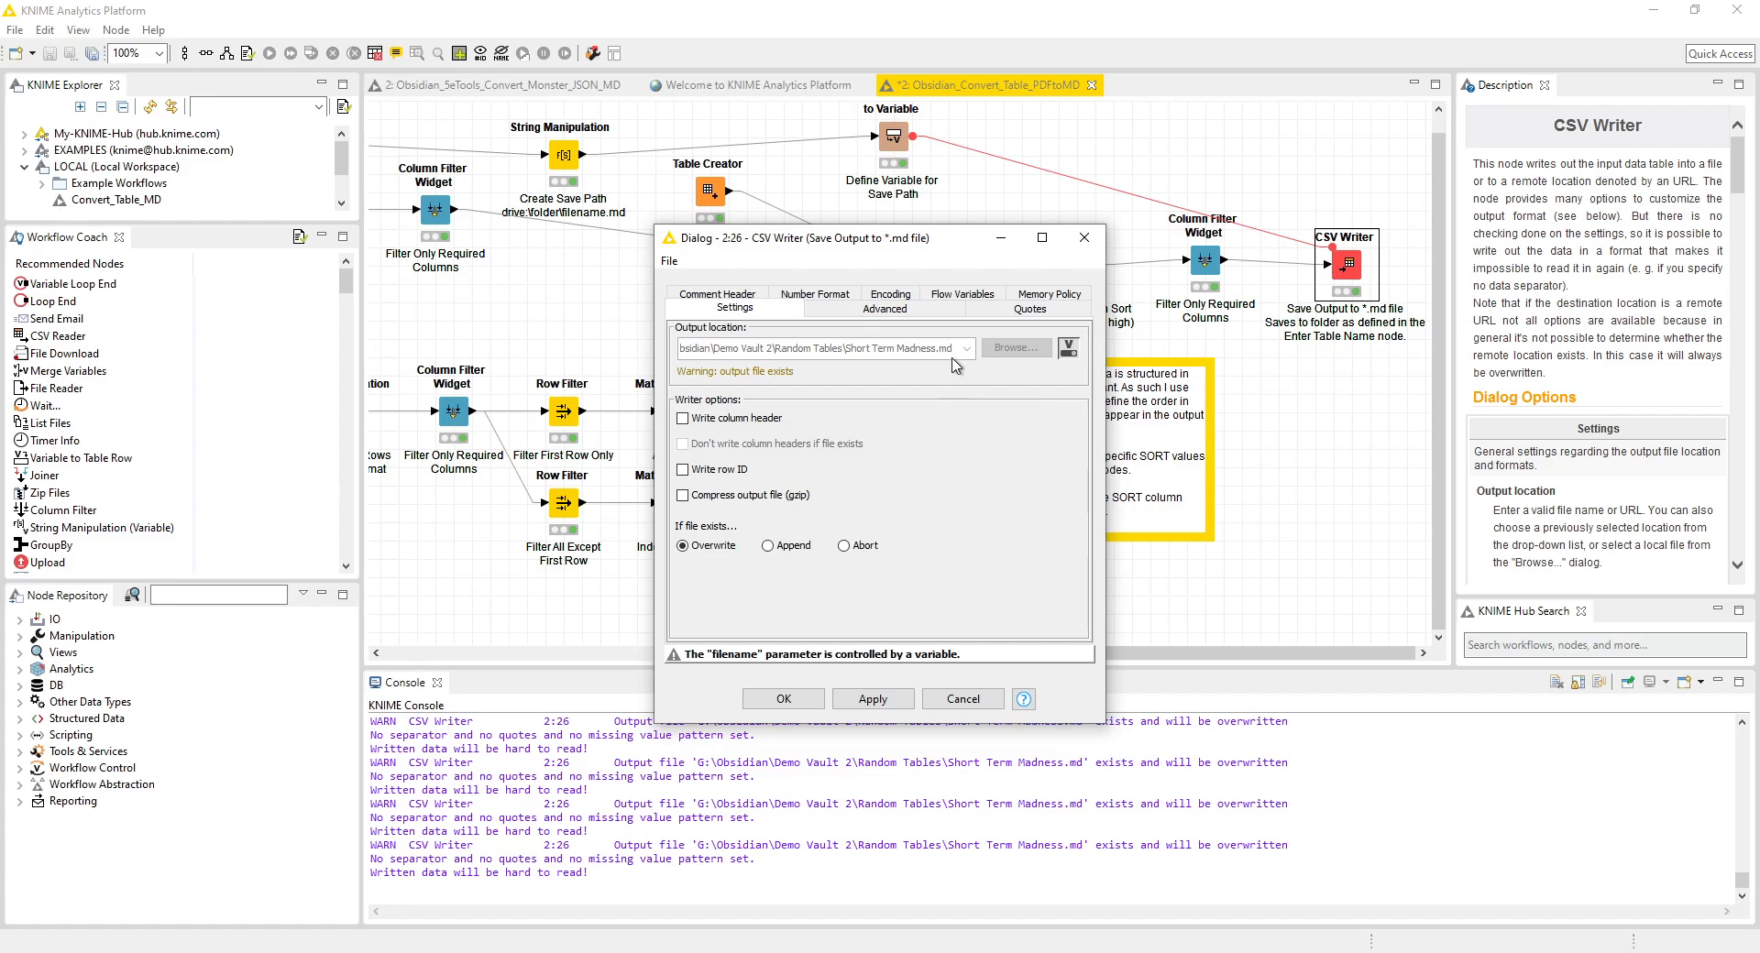
{"action": "left_click", "coordinate": [1085, 246]}
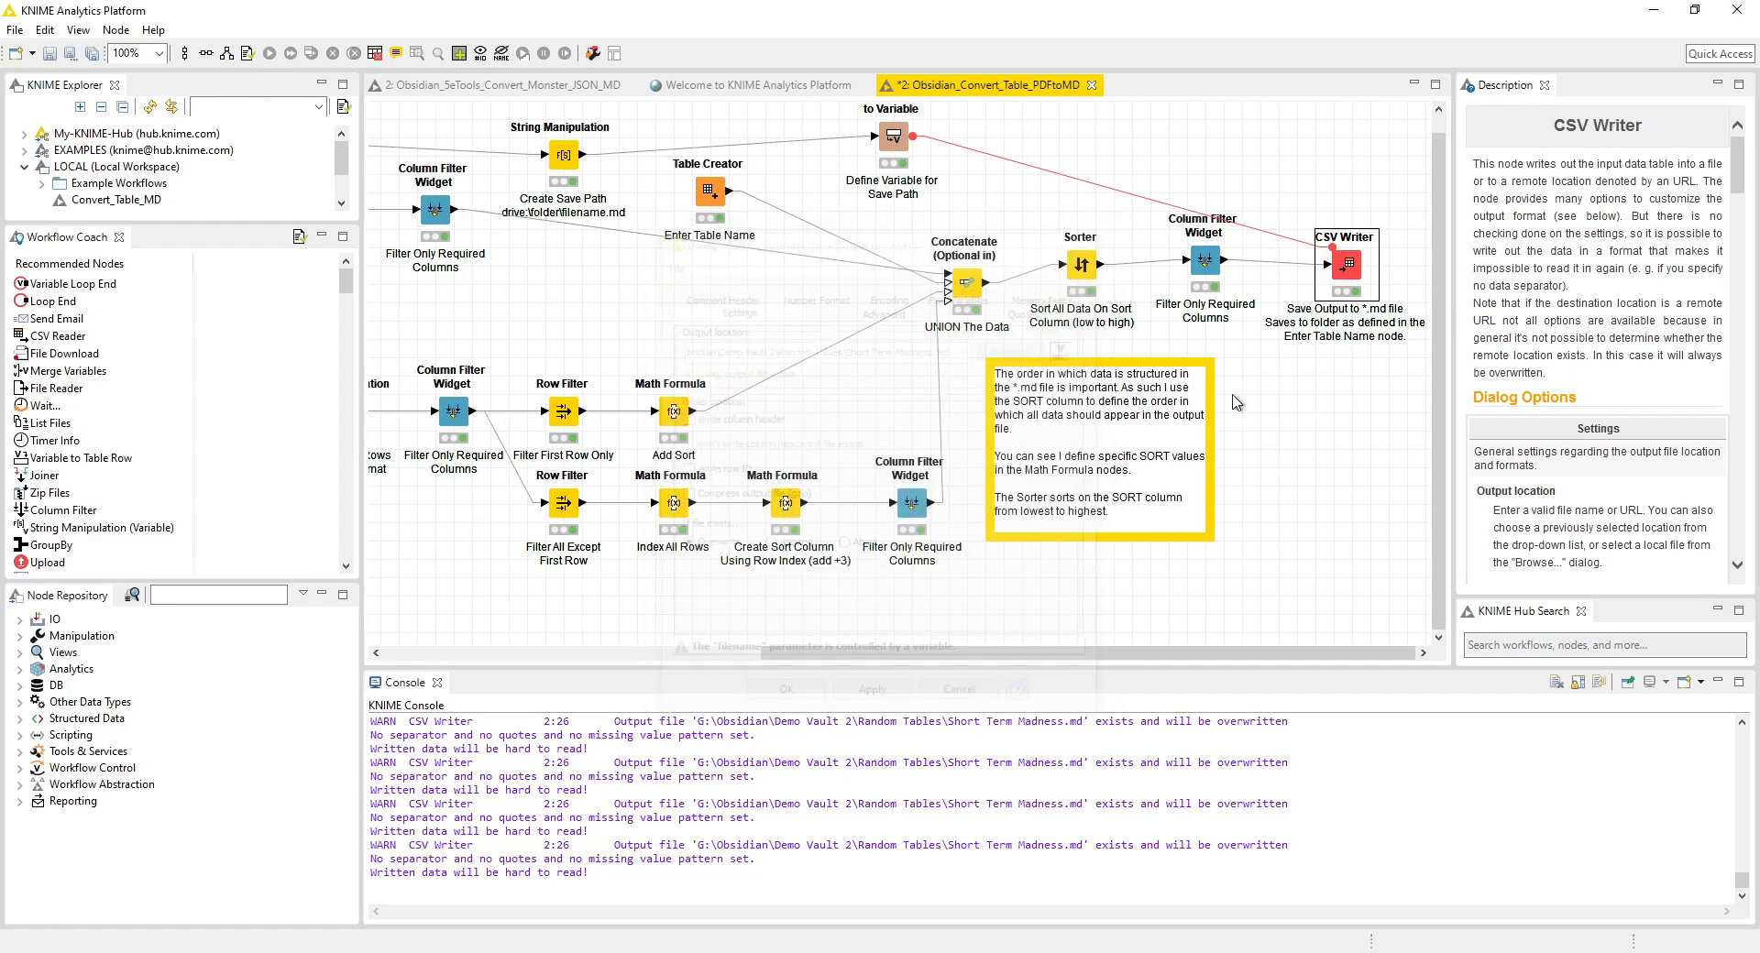
- Review the Create Save Path node's join expression and view the SaveTo path in its output table
{"action": "scroll", "coordinate": [790, 627], "scroll_direction": "left", "scroll_amount": 10}
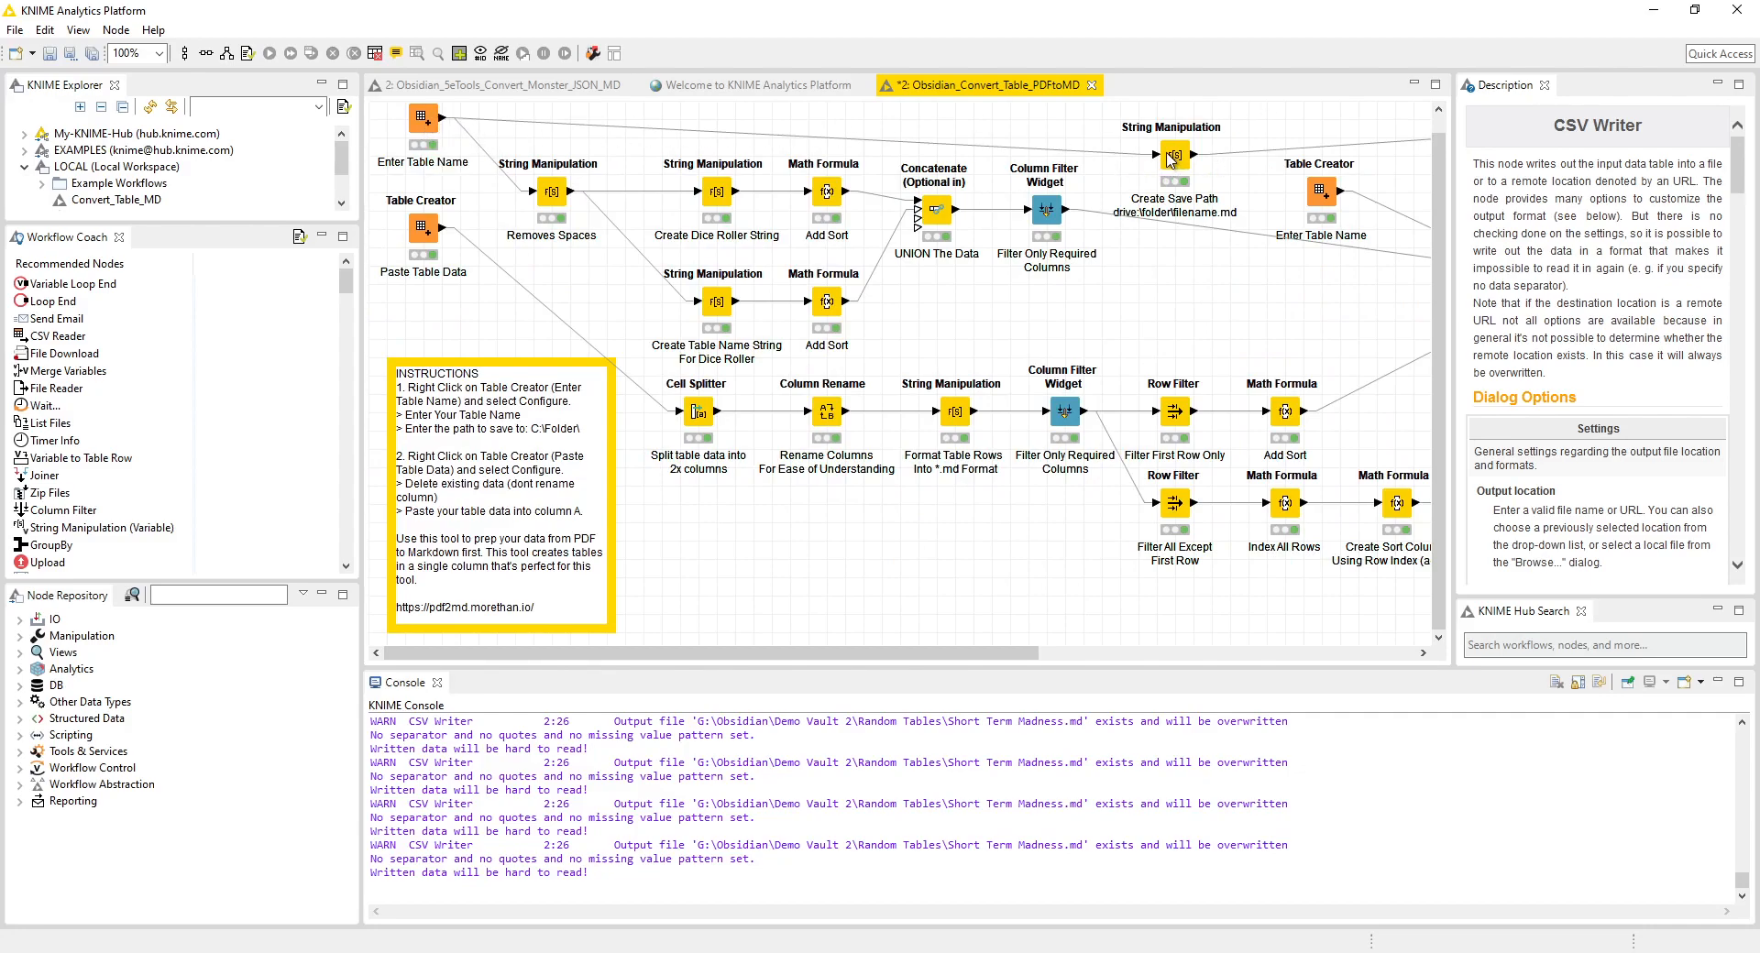
{"action": "right_click", "coordinate": [1172, 157]}
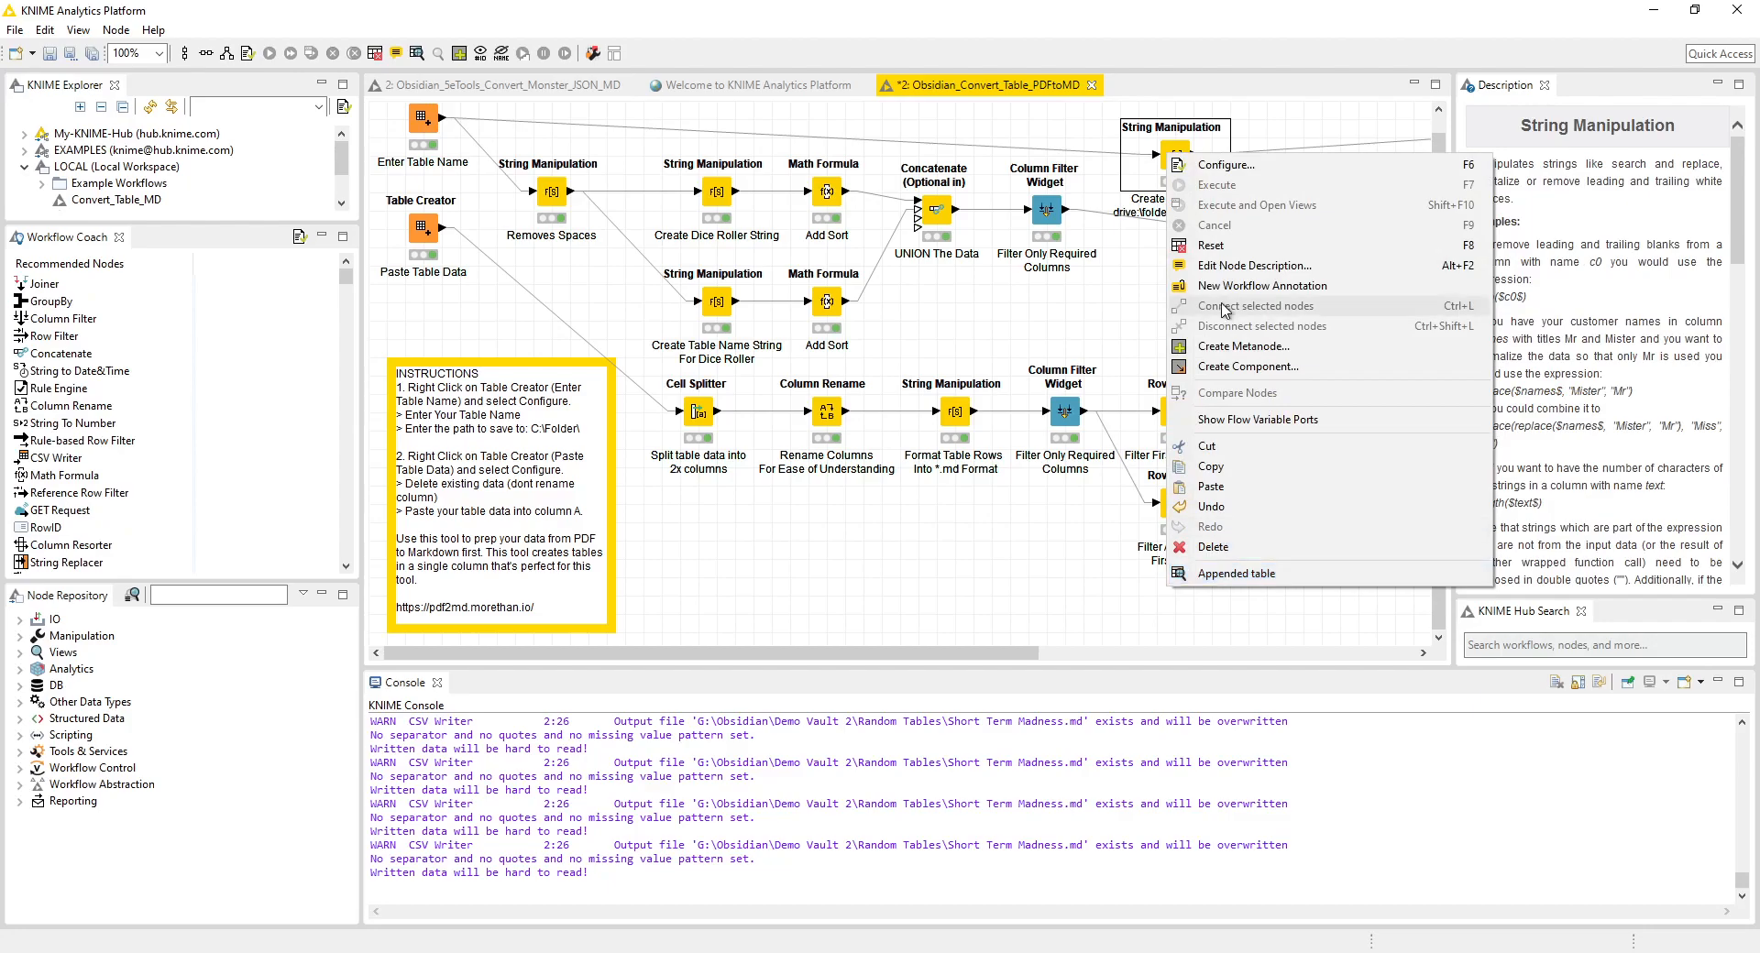
{"action": "left_click", "coordinate": [1237, 165]}
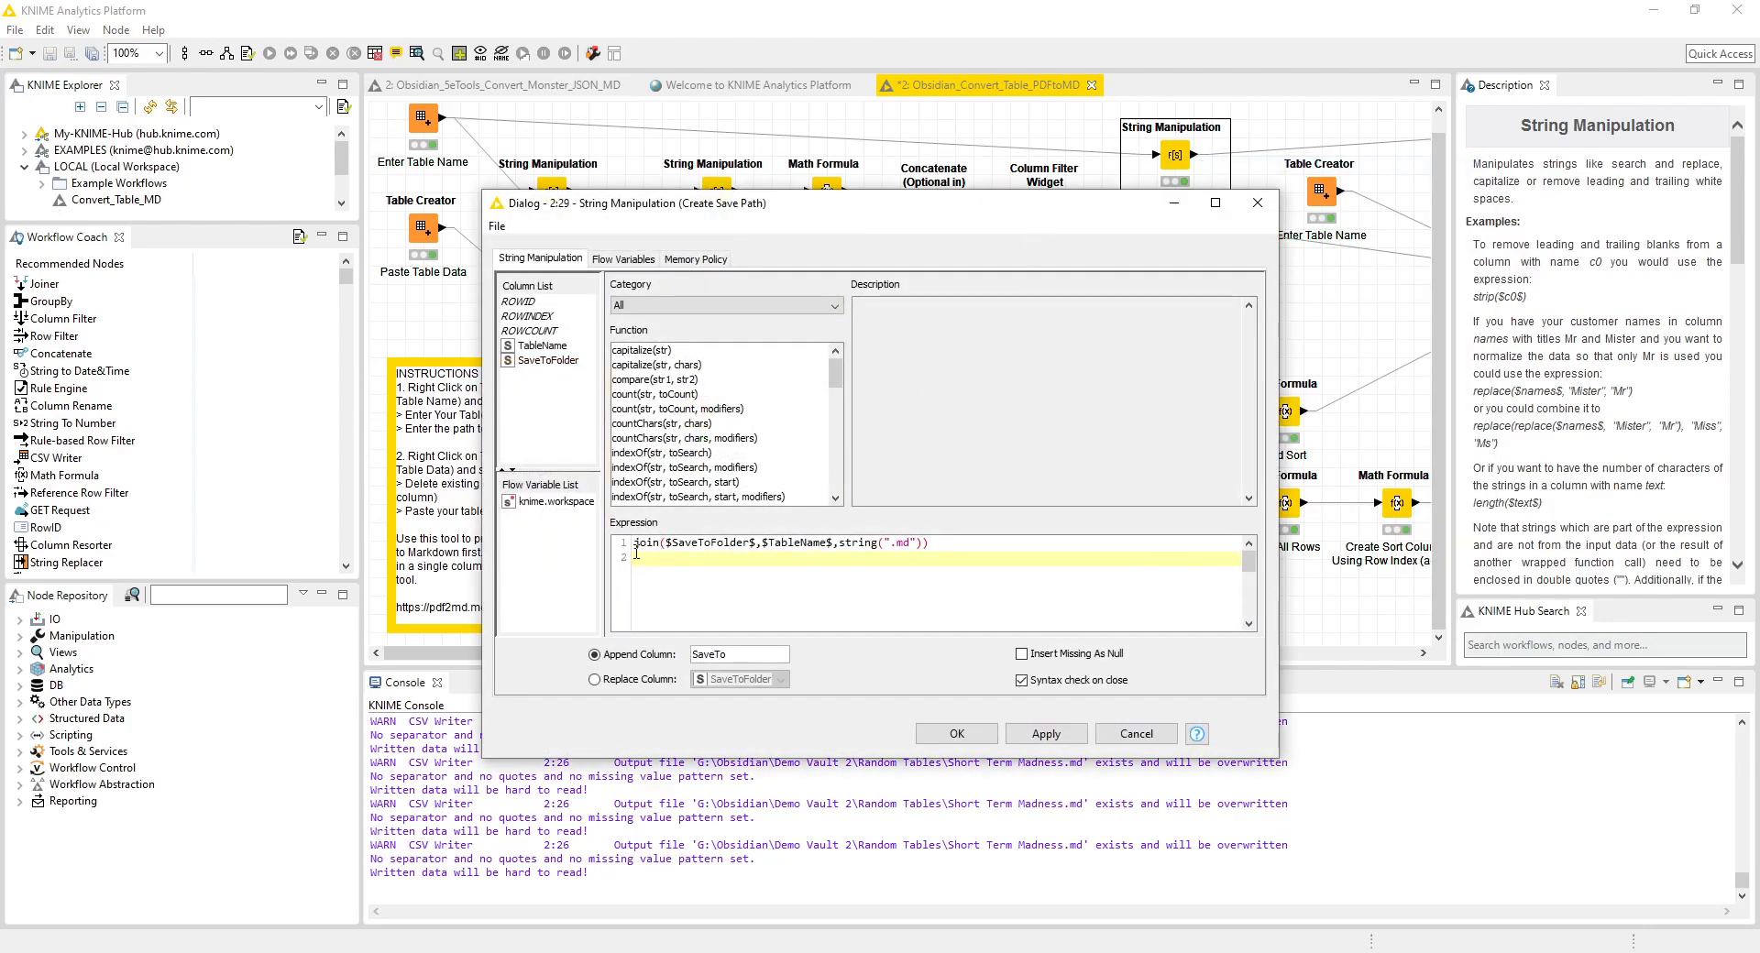
{"action": "mouse_move", "coordinate": [671, 543]}
{"action": "left_mouse_down"}
{"action": "mouse_move", "coordinate": [885, 544]}
{"action": "mouse_move", "coordinate": [647, 544]}
{"action": "left_mouse_up"}
{"action": "left_click", "coordinate": [1112, 734]}
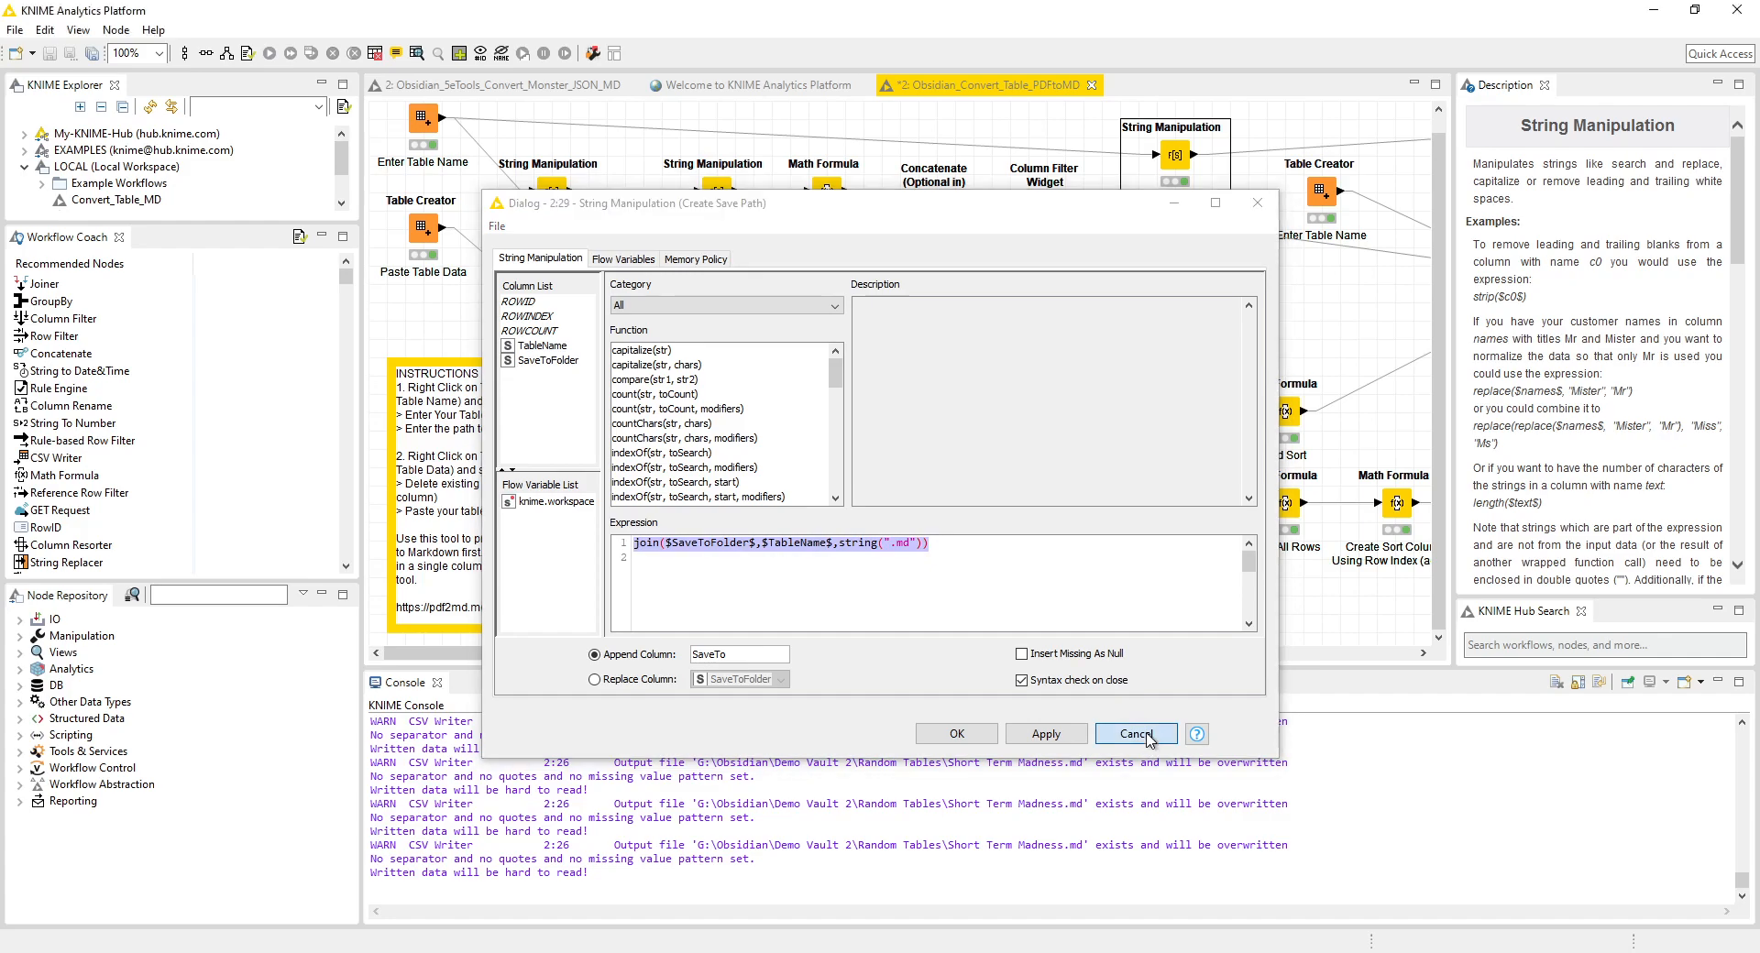
{"action": "right_click", "coordinate": [1190, 157]}
{"action": "left_click", "coordinate": [1259, 573]}
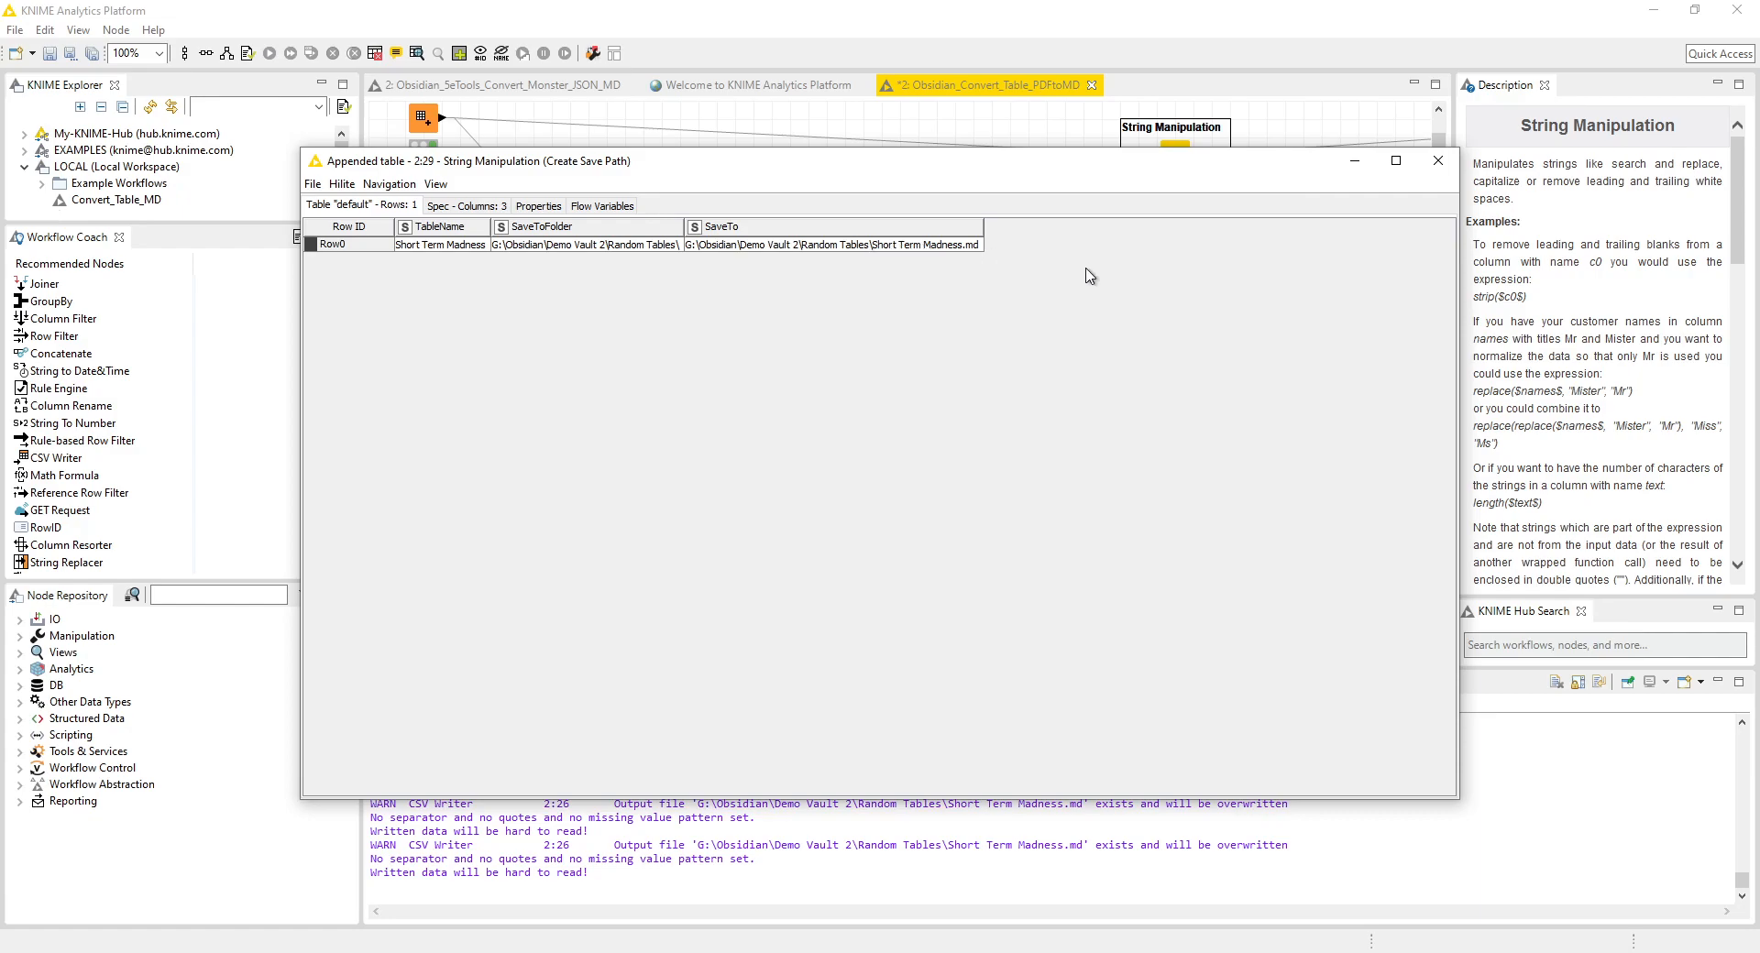
{"action": "left_click", "coordinate": [1438, 163]}
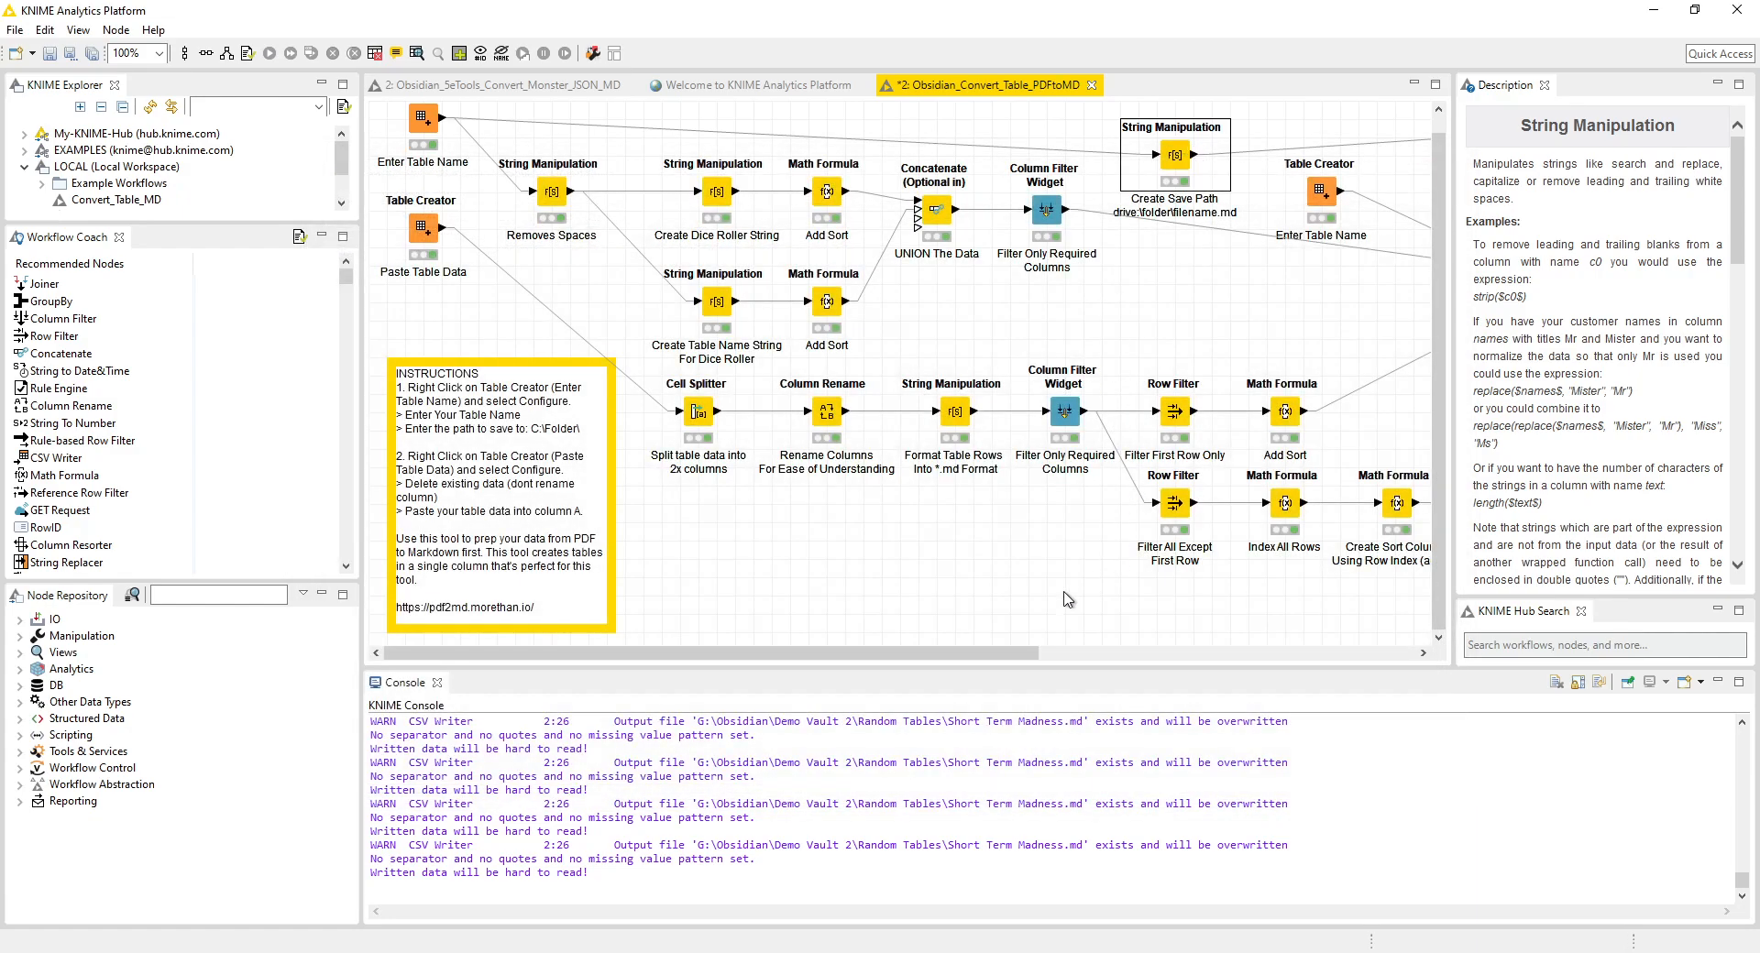
- Inspect the options, flow variables and memory policy of the Table Row to Variable node
{"action": "left_click_drag", "start_coordinate": [985, 654], "coordinate": [1258, 641]}
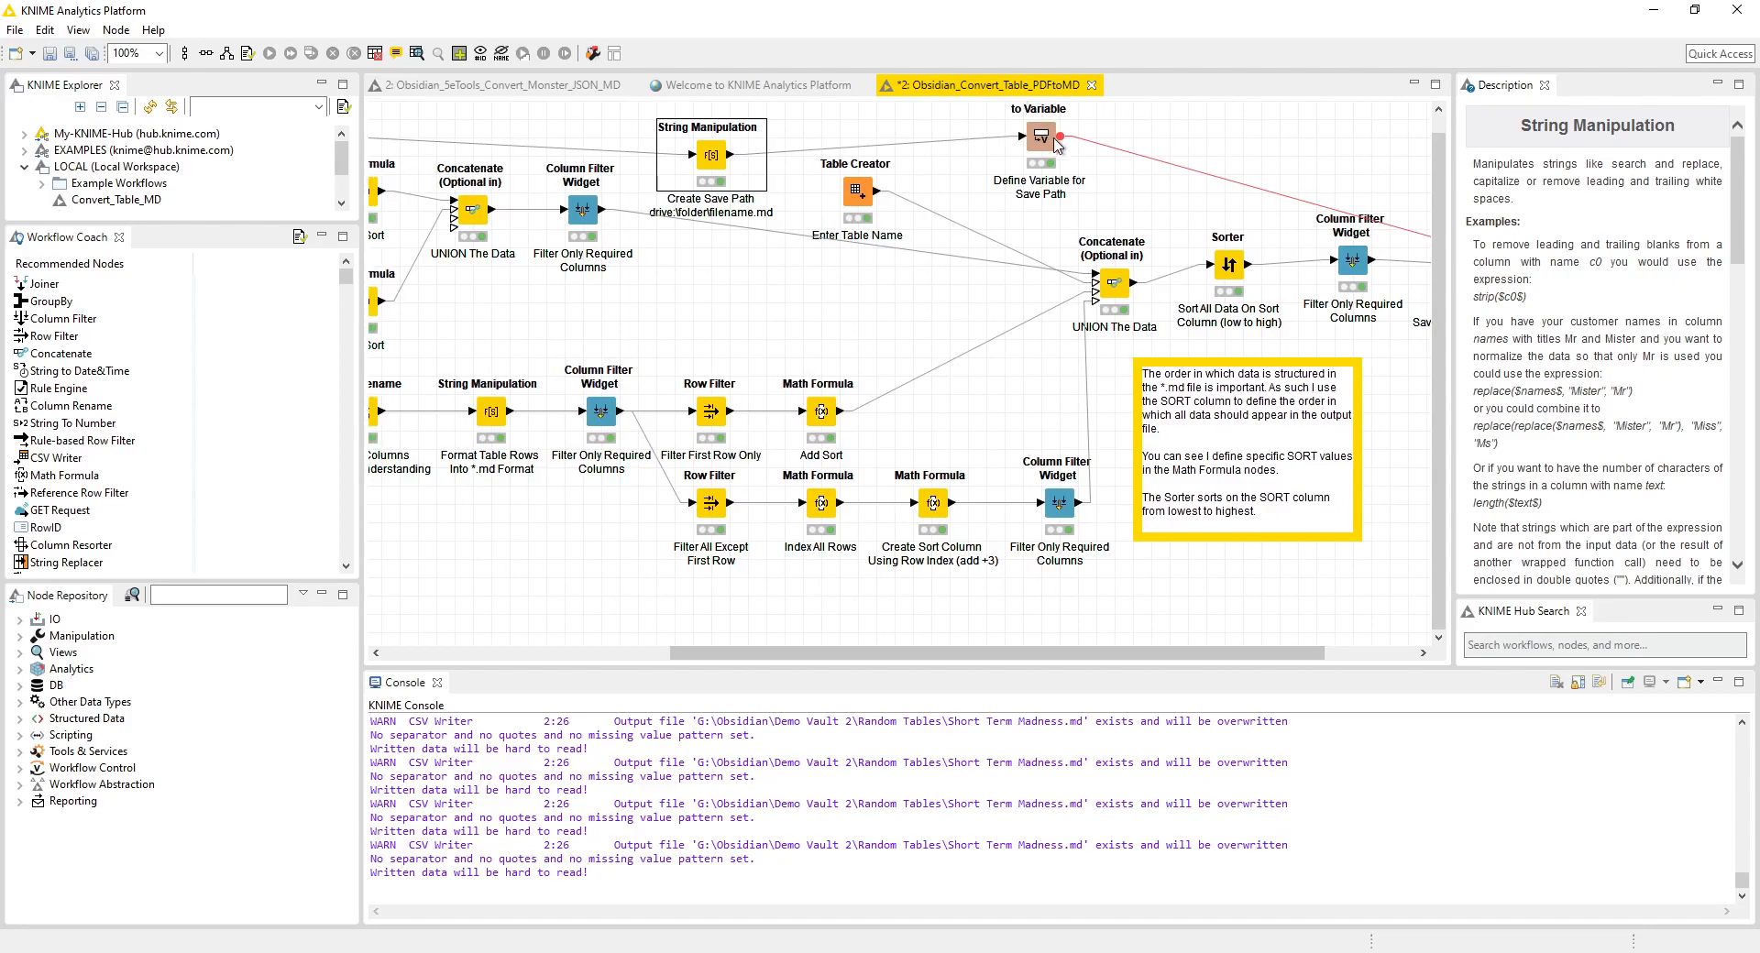
{"action": "scroll", "coordinate": [1122, 196], "scroll_direction": "up", "scroll_amount": 1}
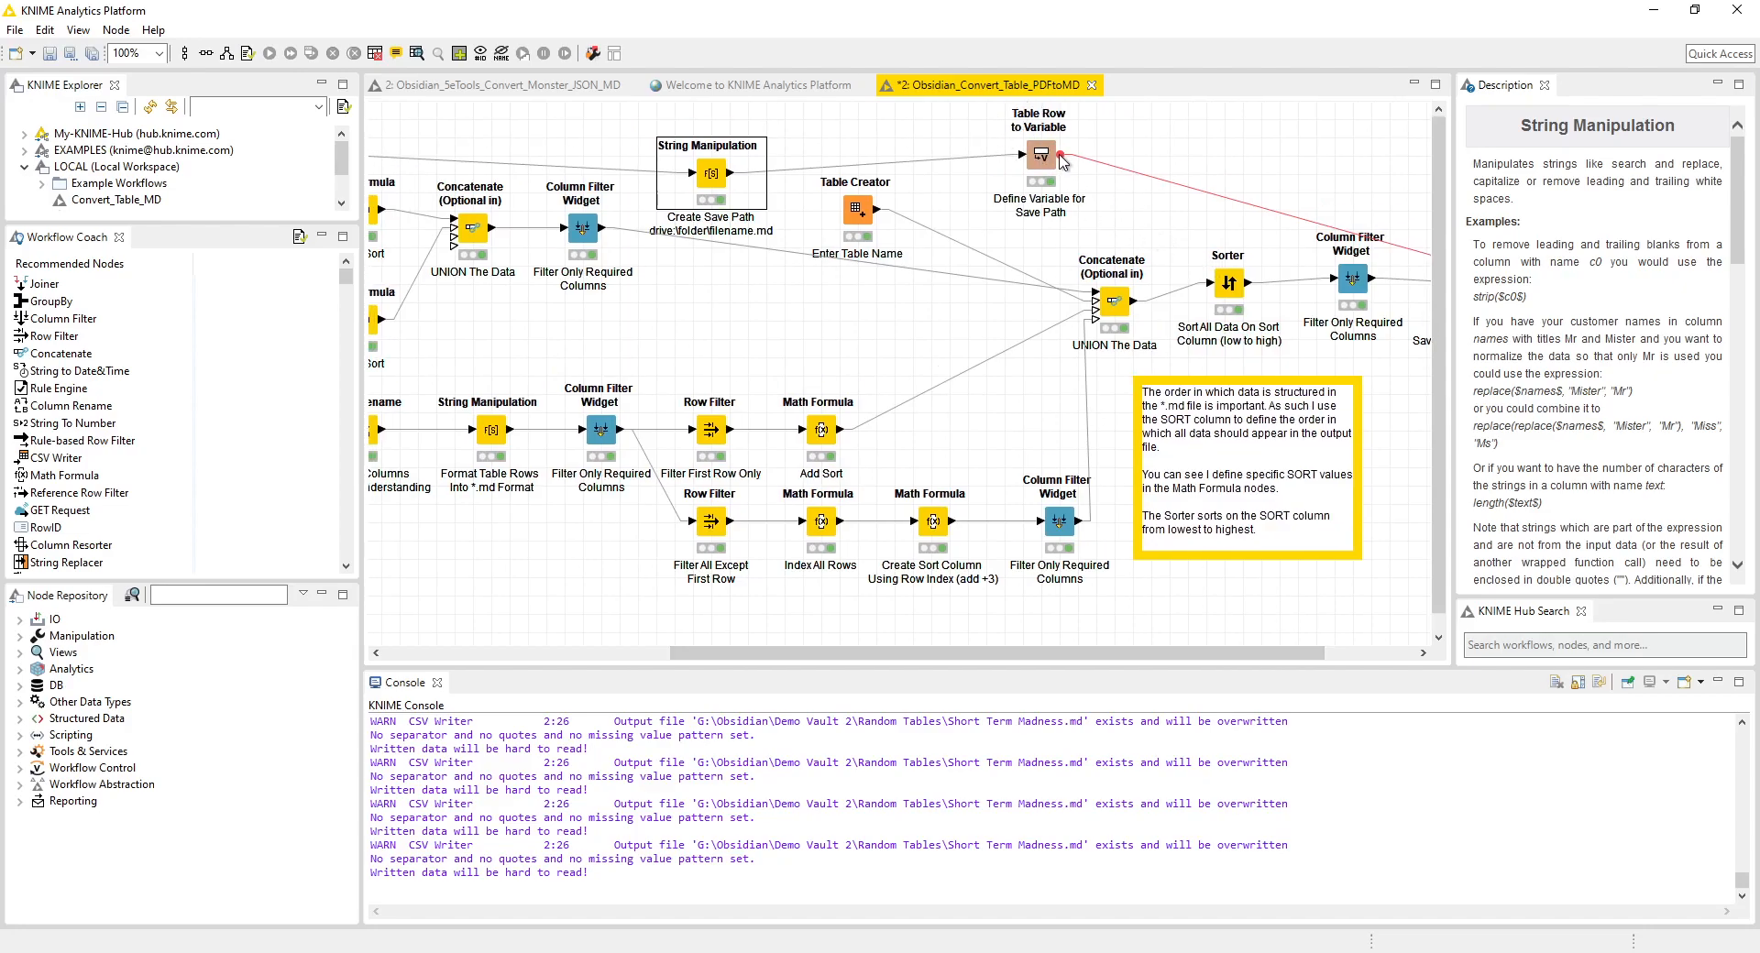
{"action": "right_click", "coordinate": [1034, 160]}
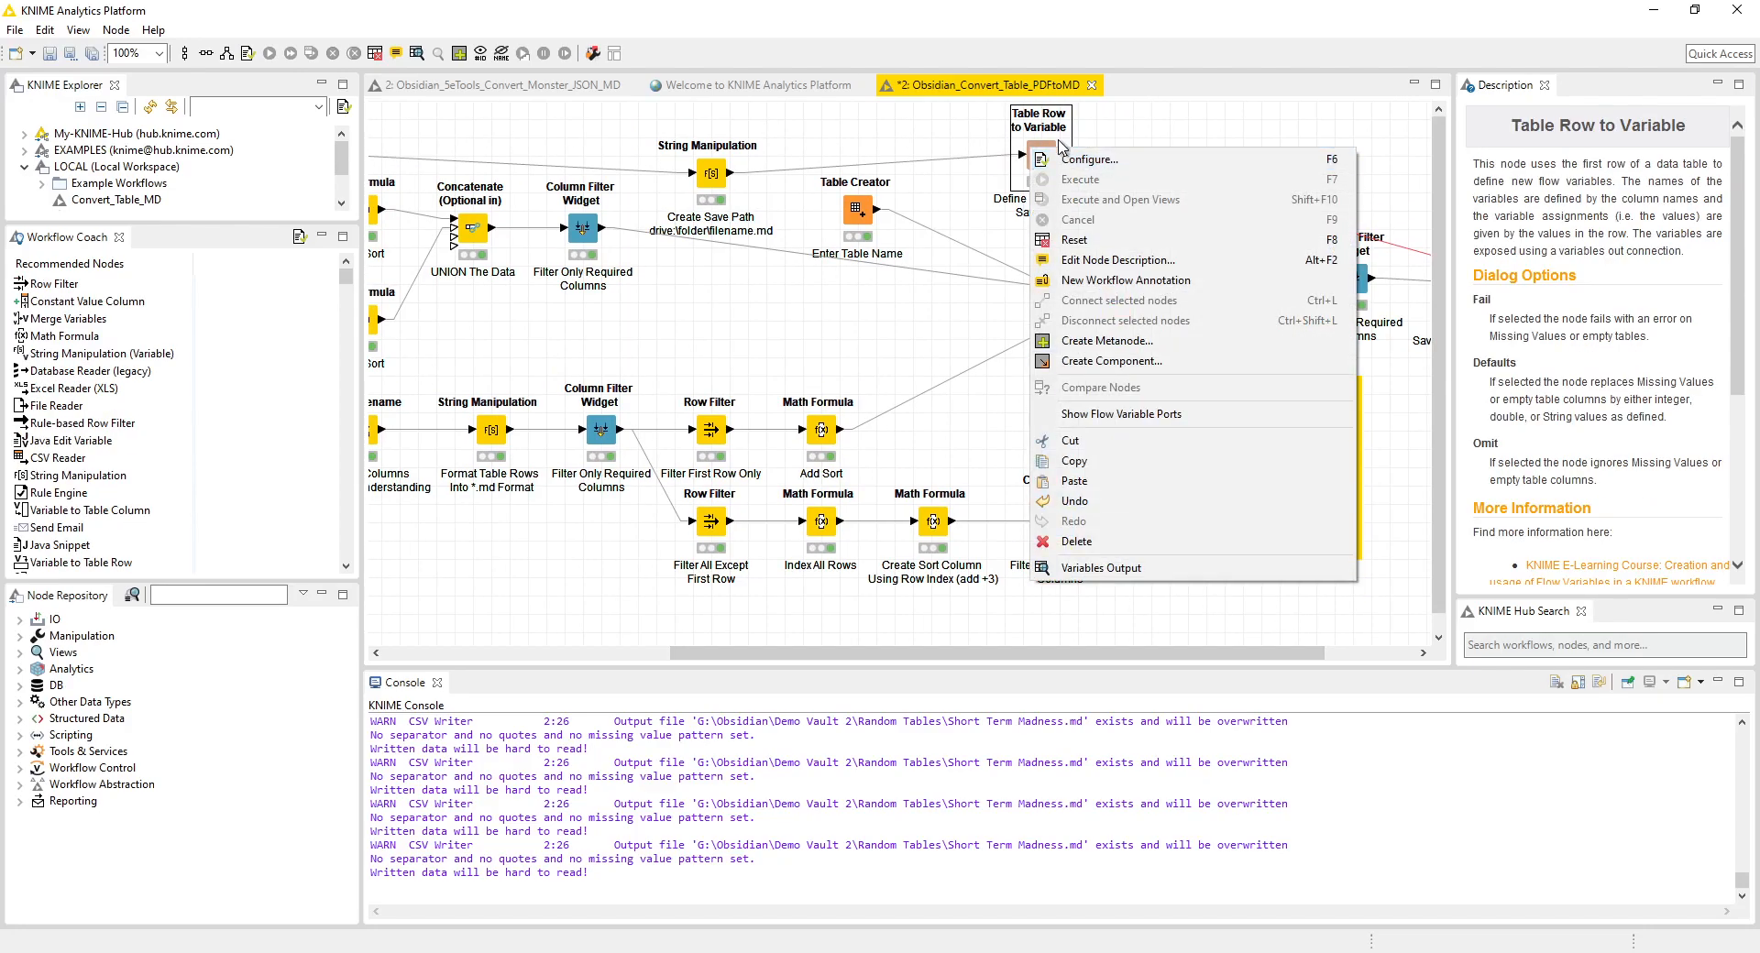
{"action": "left_click", "coordinate": [1059, 163]}
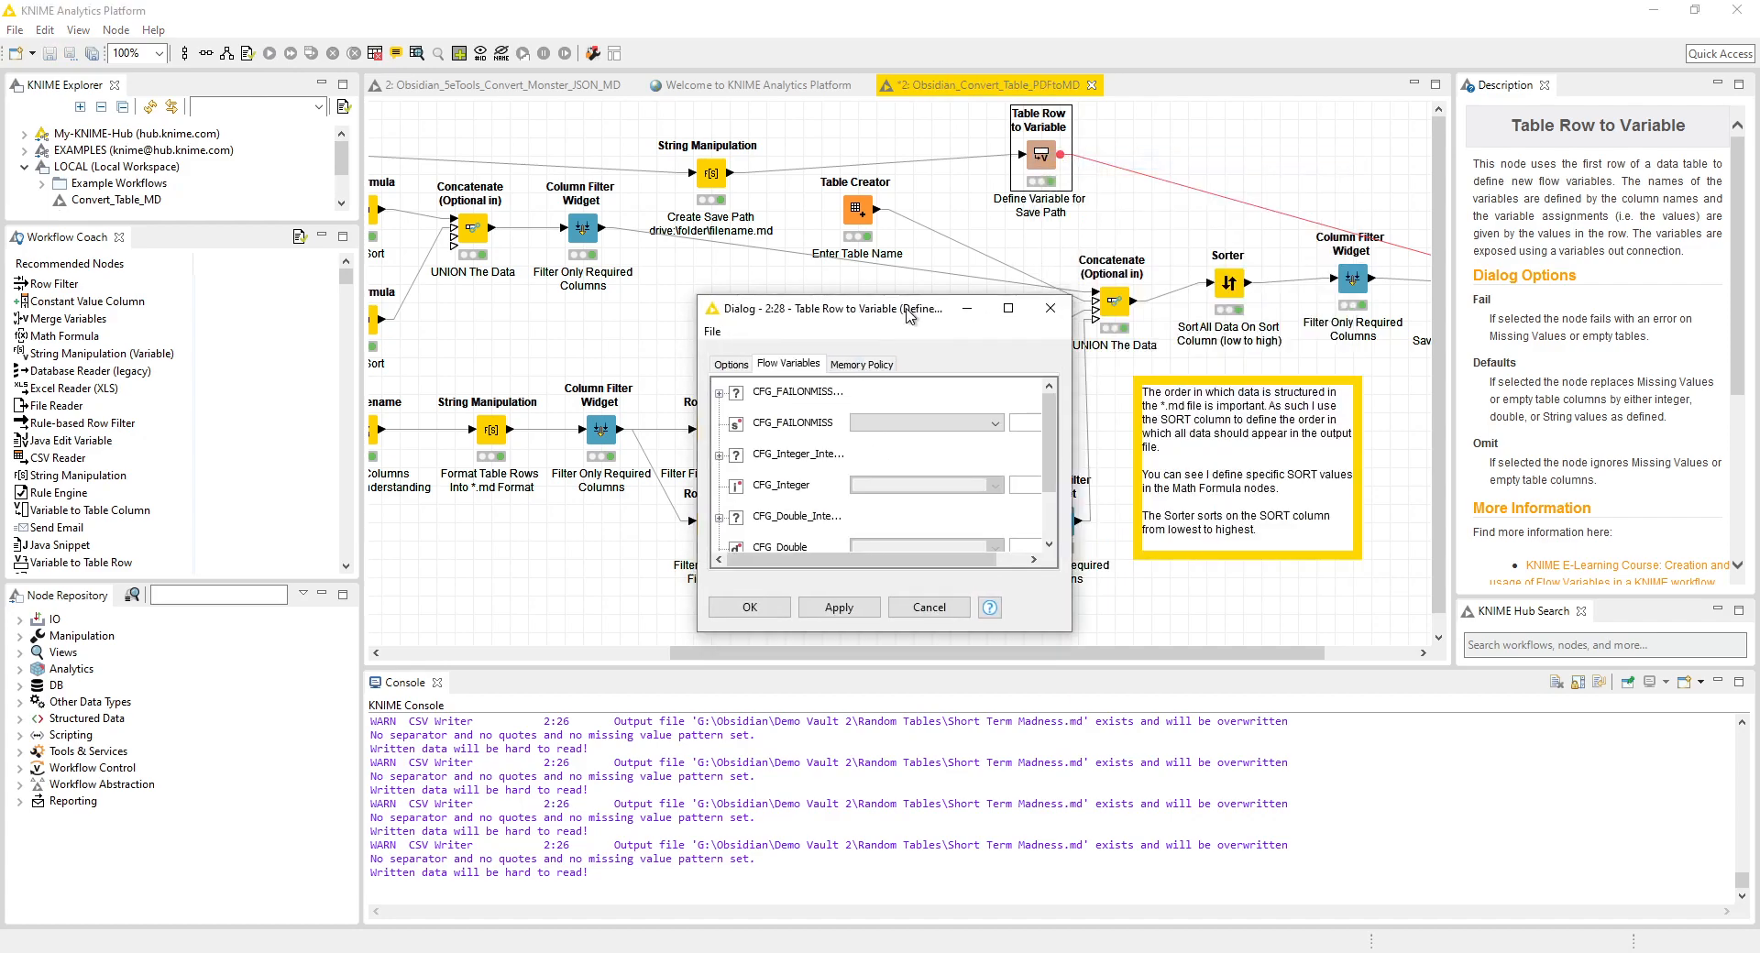
{"action": "left_click", "coordinate": [713, 317]}
{"action": "left_click_drag", "start_coordinate": [850, 261], "coordinate": [838, 234]}
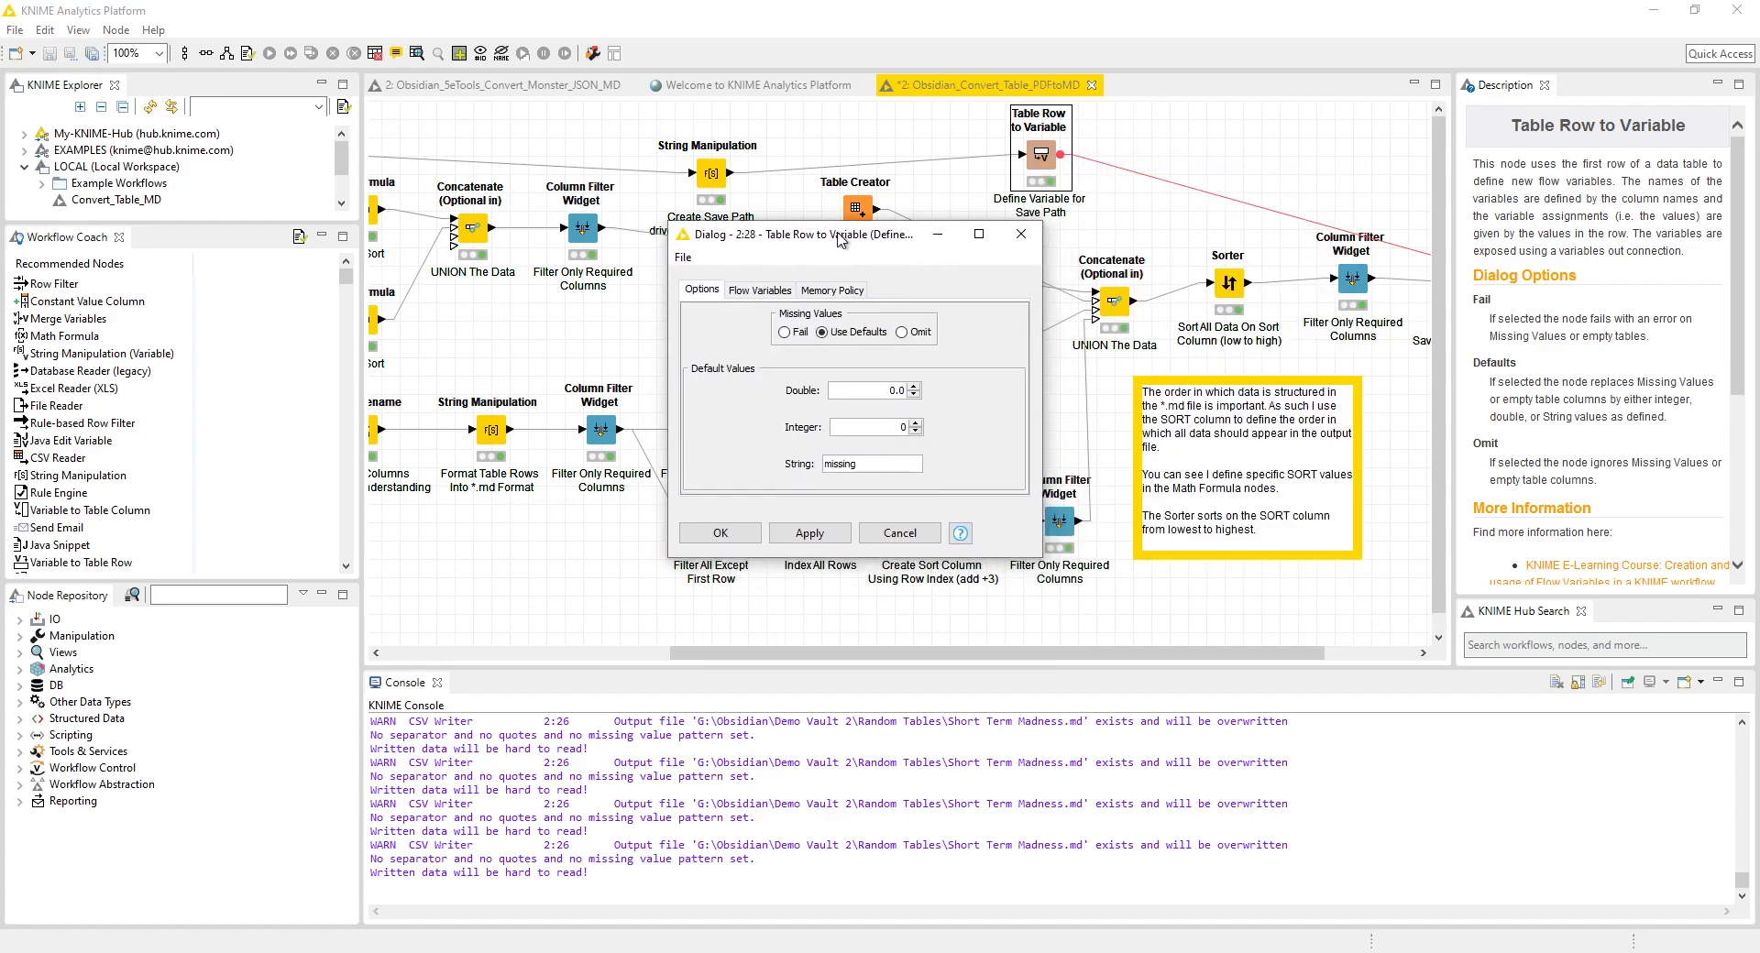
{"action": "left_click", "coordinate": [773, 291]}
{"action": "left_click_drag", "start_coordinate": [1020, 371], "coordinate": [1015, 474]}
{"action": "left_click", "coordinate": [815, 291]}
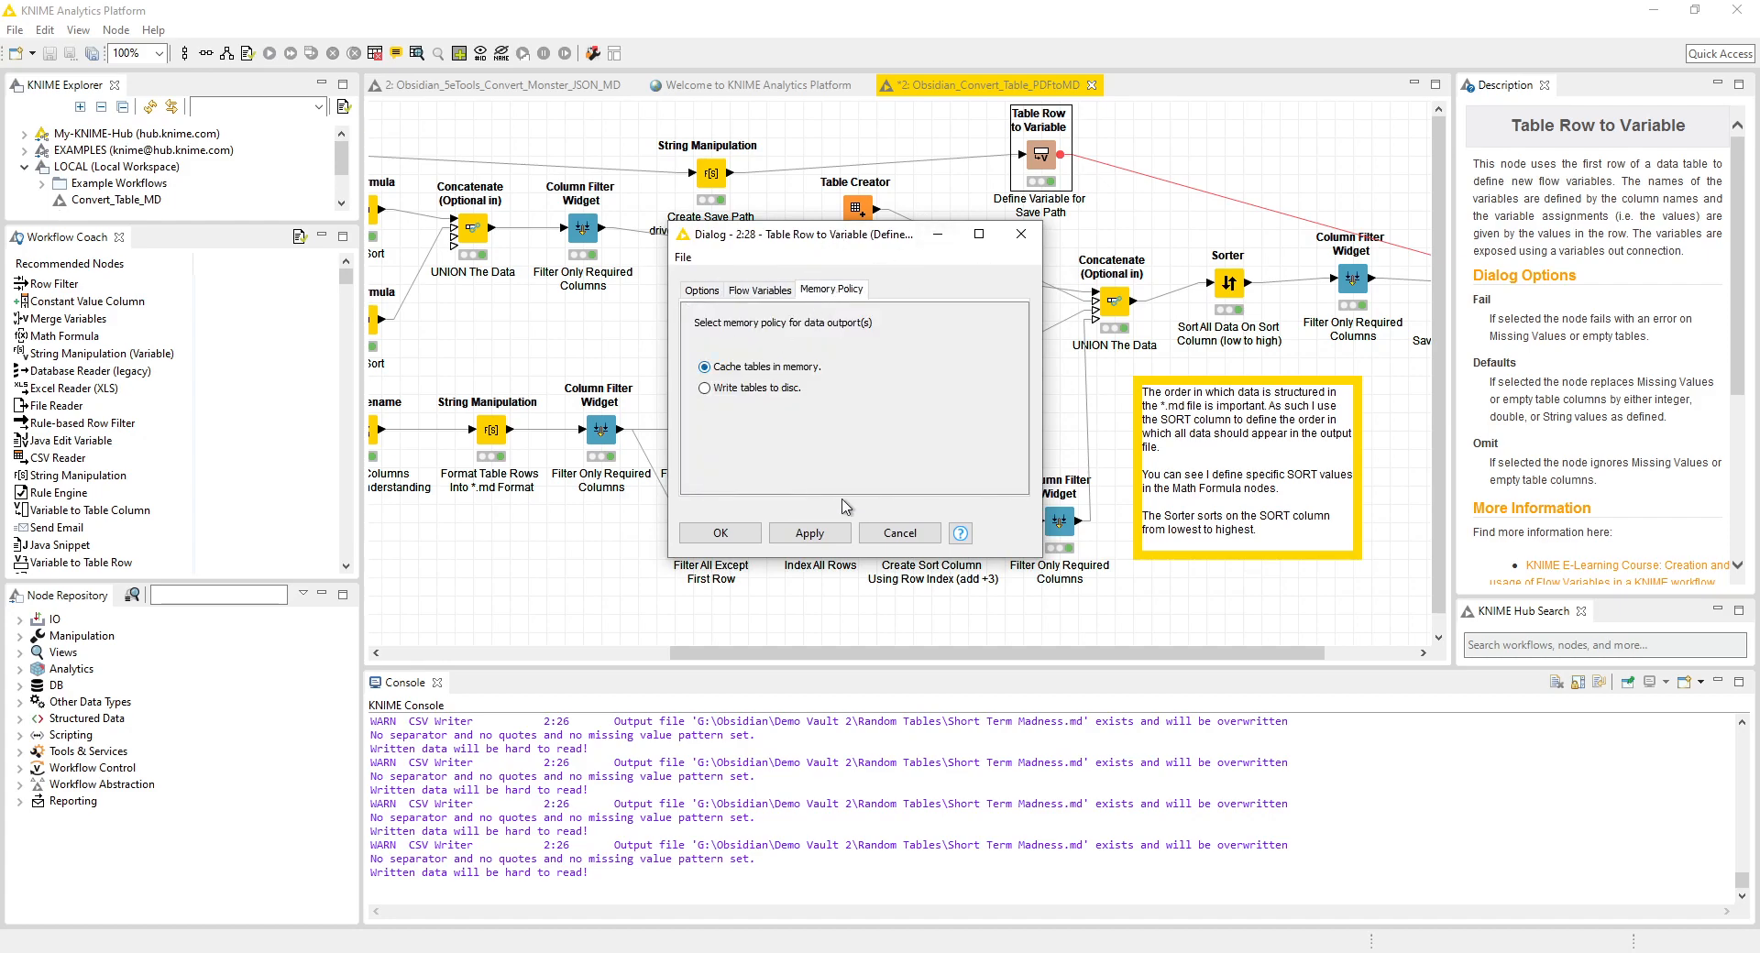
{"action": "left_click", "coordinate": [1023, 236]}
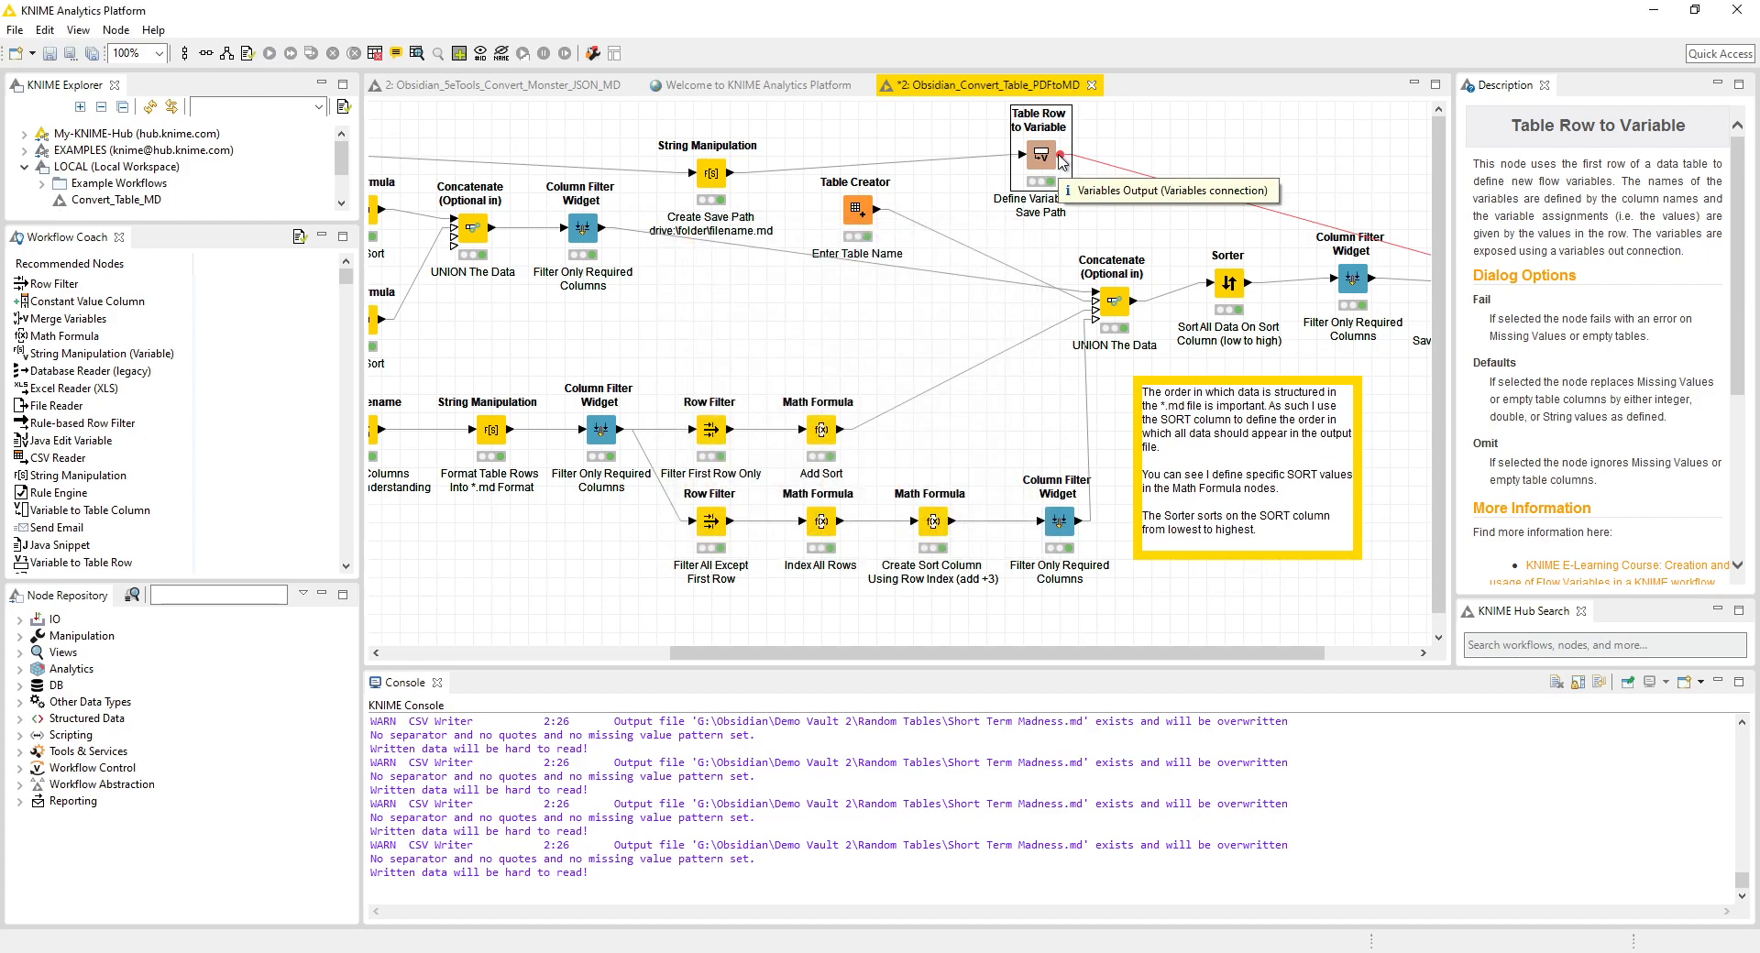
- Trace the flow variable connection from Table Row to Variable to the CSV Writer, and select the CSV Writer node
{"action": "left_click_drag", "start_coordinate": [1100, 653], "coordinate": [1189, 653]}
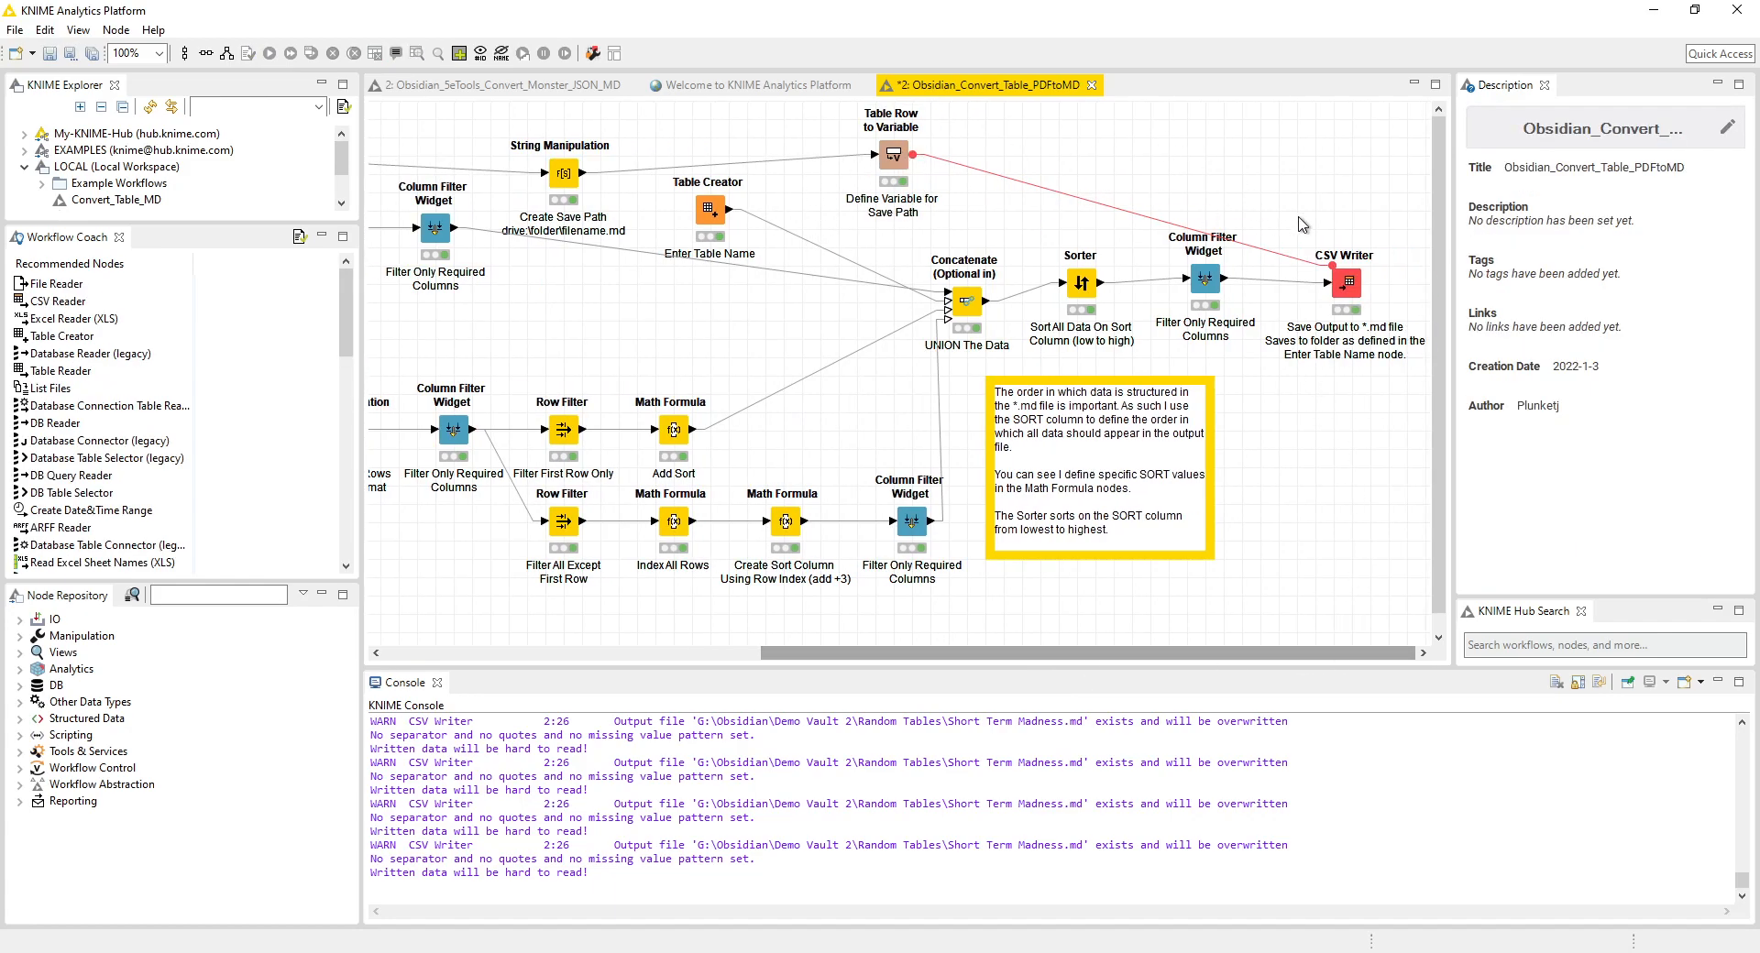
{"action": "left_click_drag", "start_coordinate": [912, 155], "coordinate": [1162, 178]}
{"action": "left_click", "coordinate": [1342, 282]}
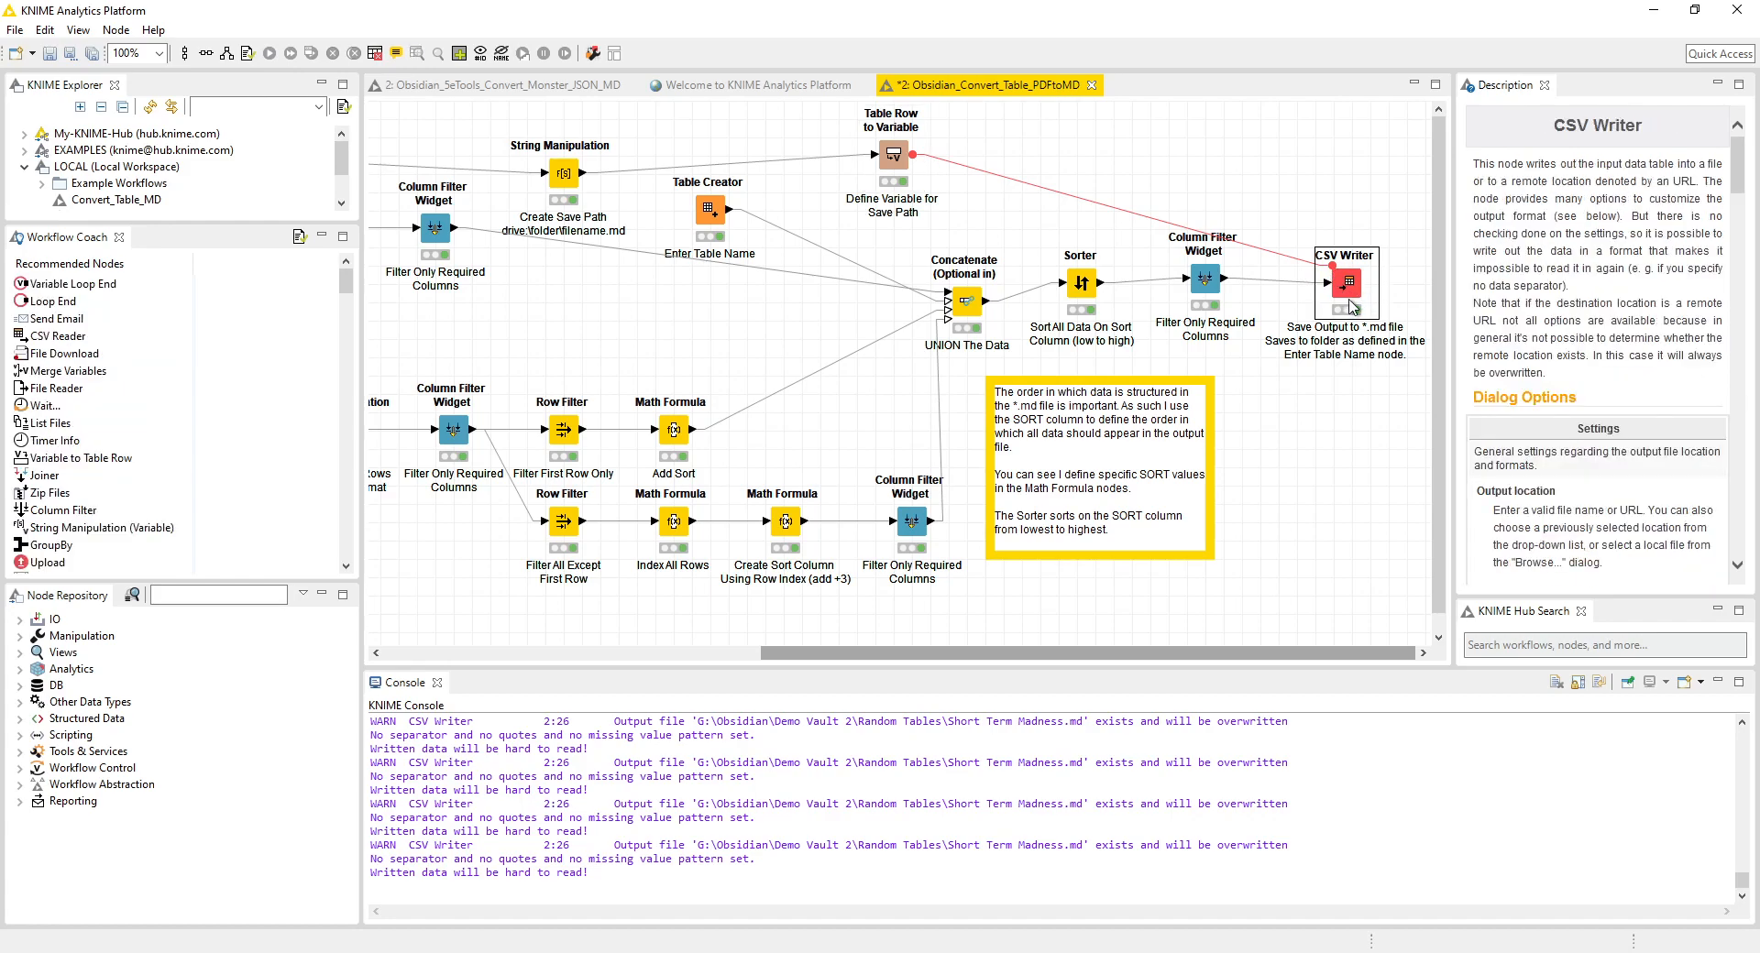
- Inspect the CSV Writer's output location setting and the SaveTo flow variable that controls it, leaving the configuration as is
{"action": "right_click", "coordinate": [1346, 288]}
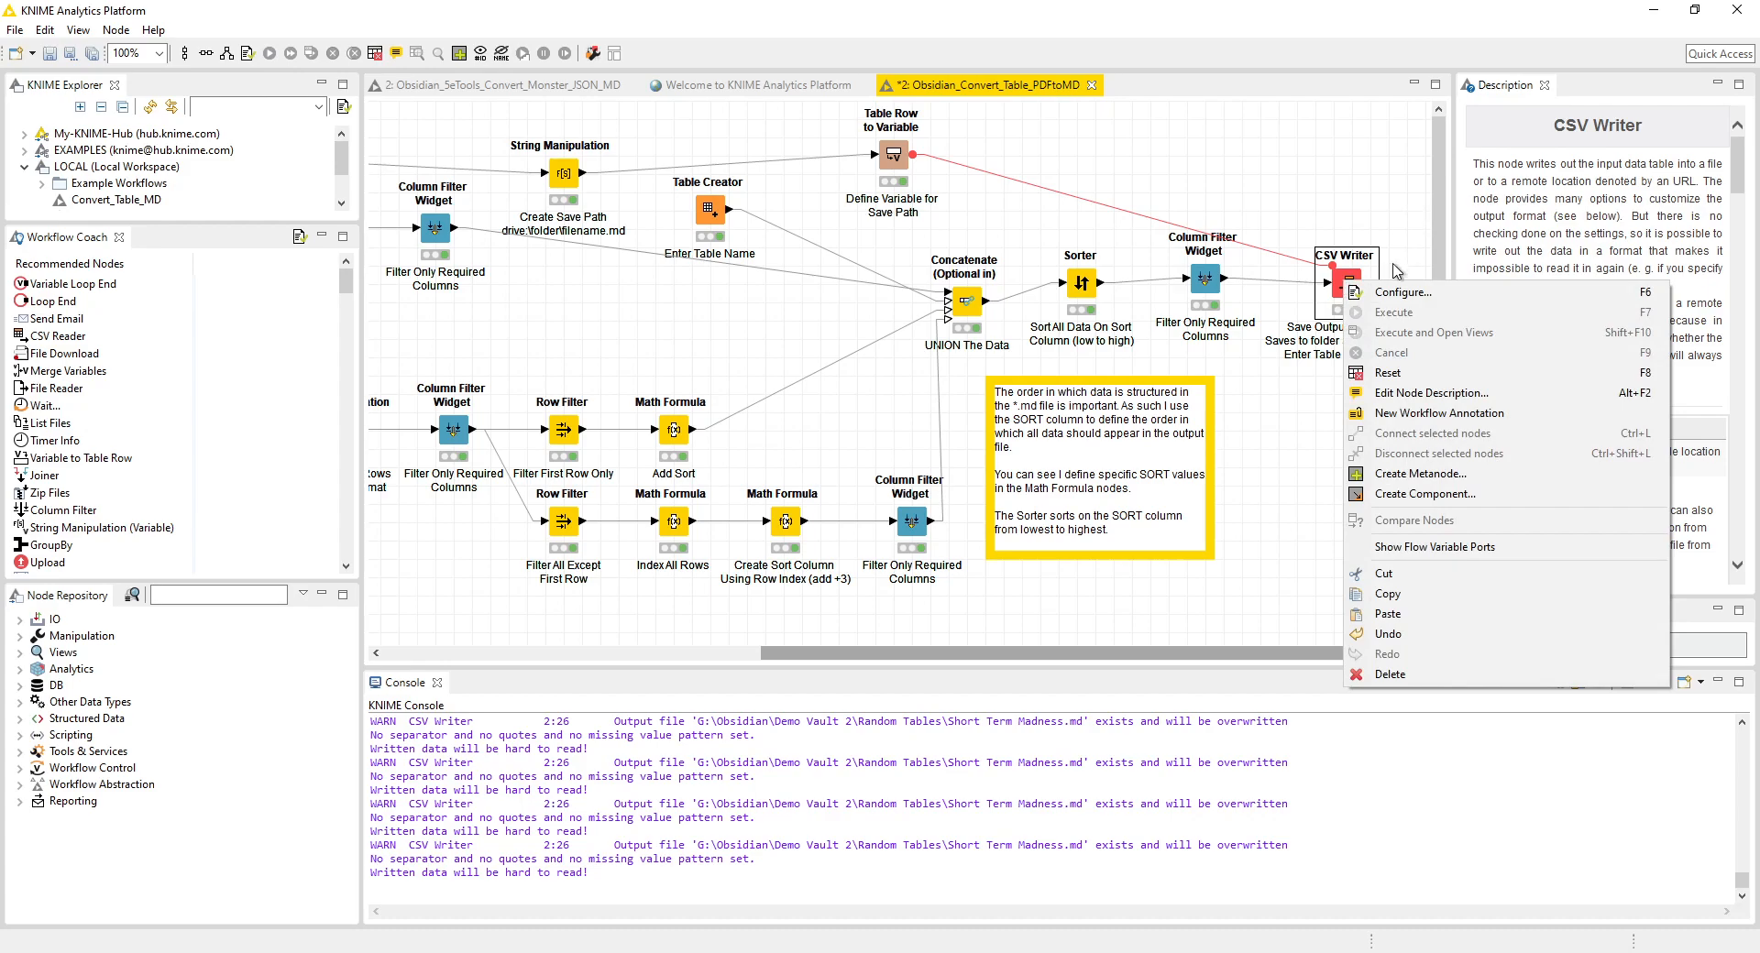
{"action": "left_click", "coordinate": [1397, 292]}
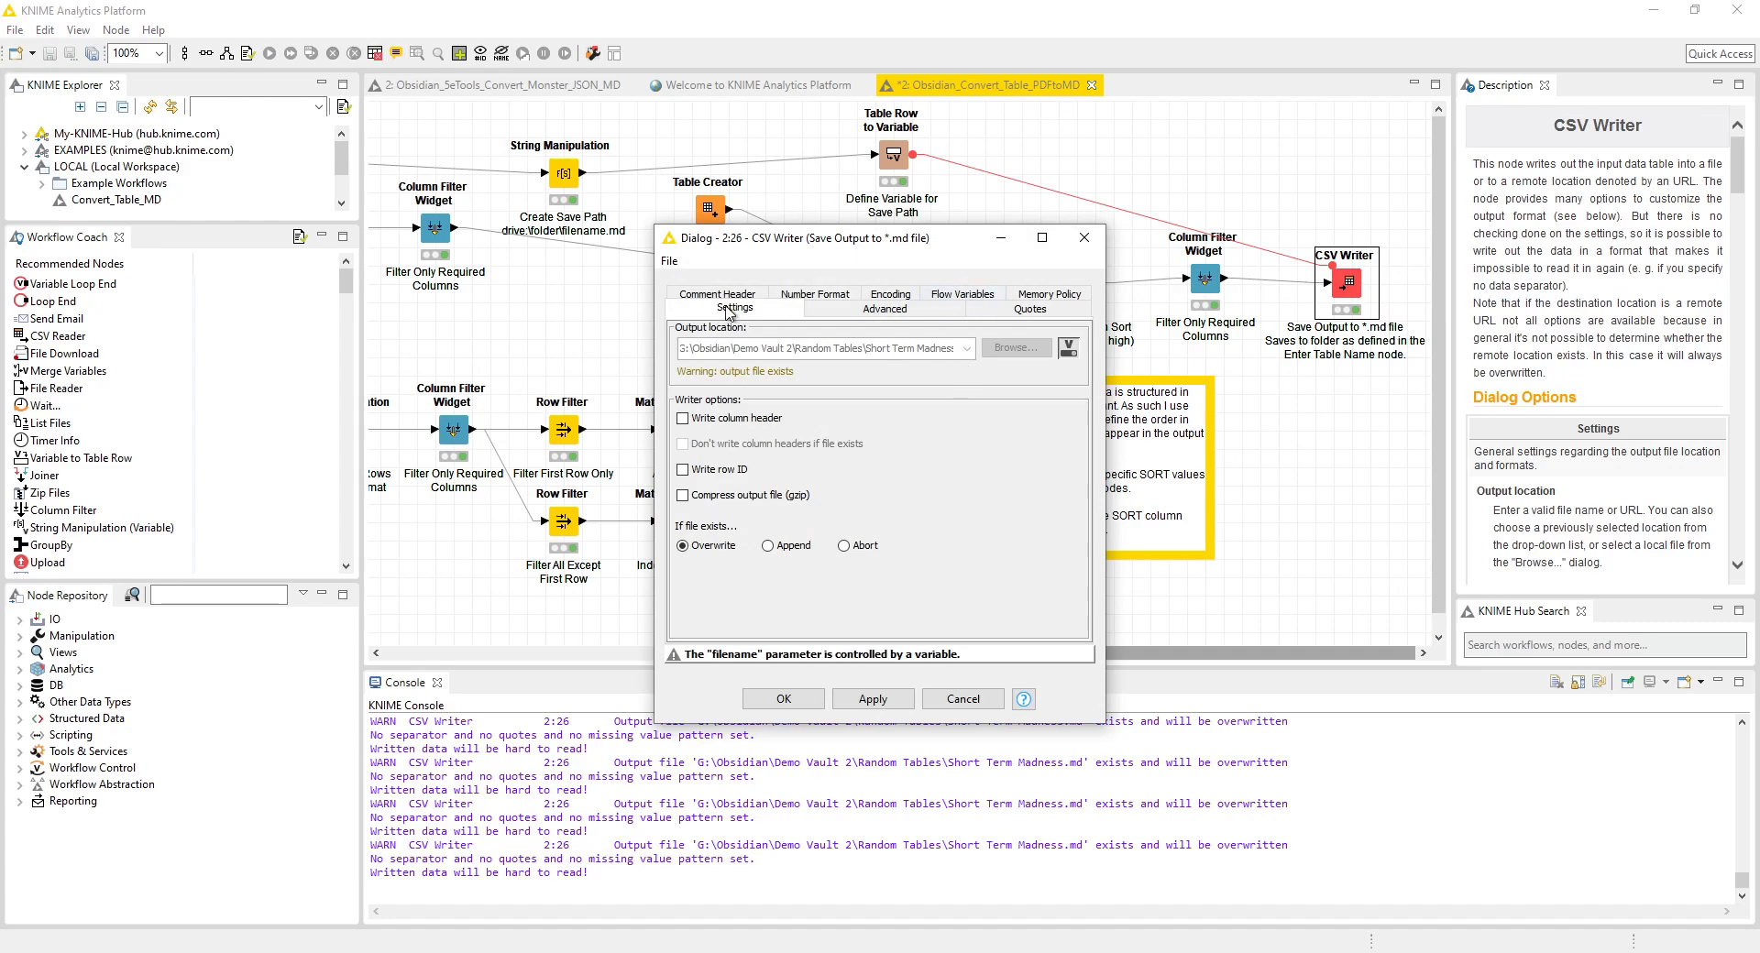
{"action": "left_click_drag", "start_coordinate": [914, 240], "coordinate": [1037, 235]}
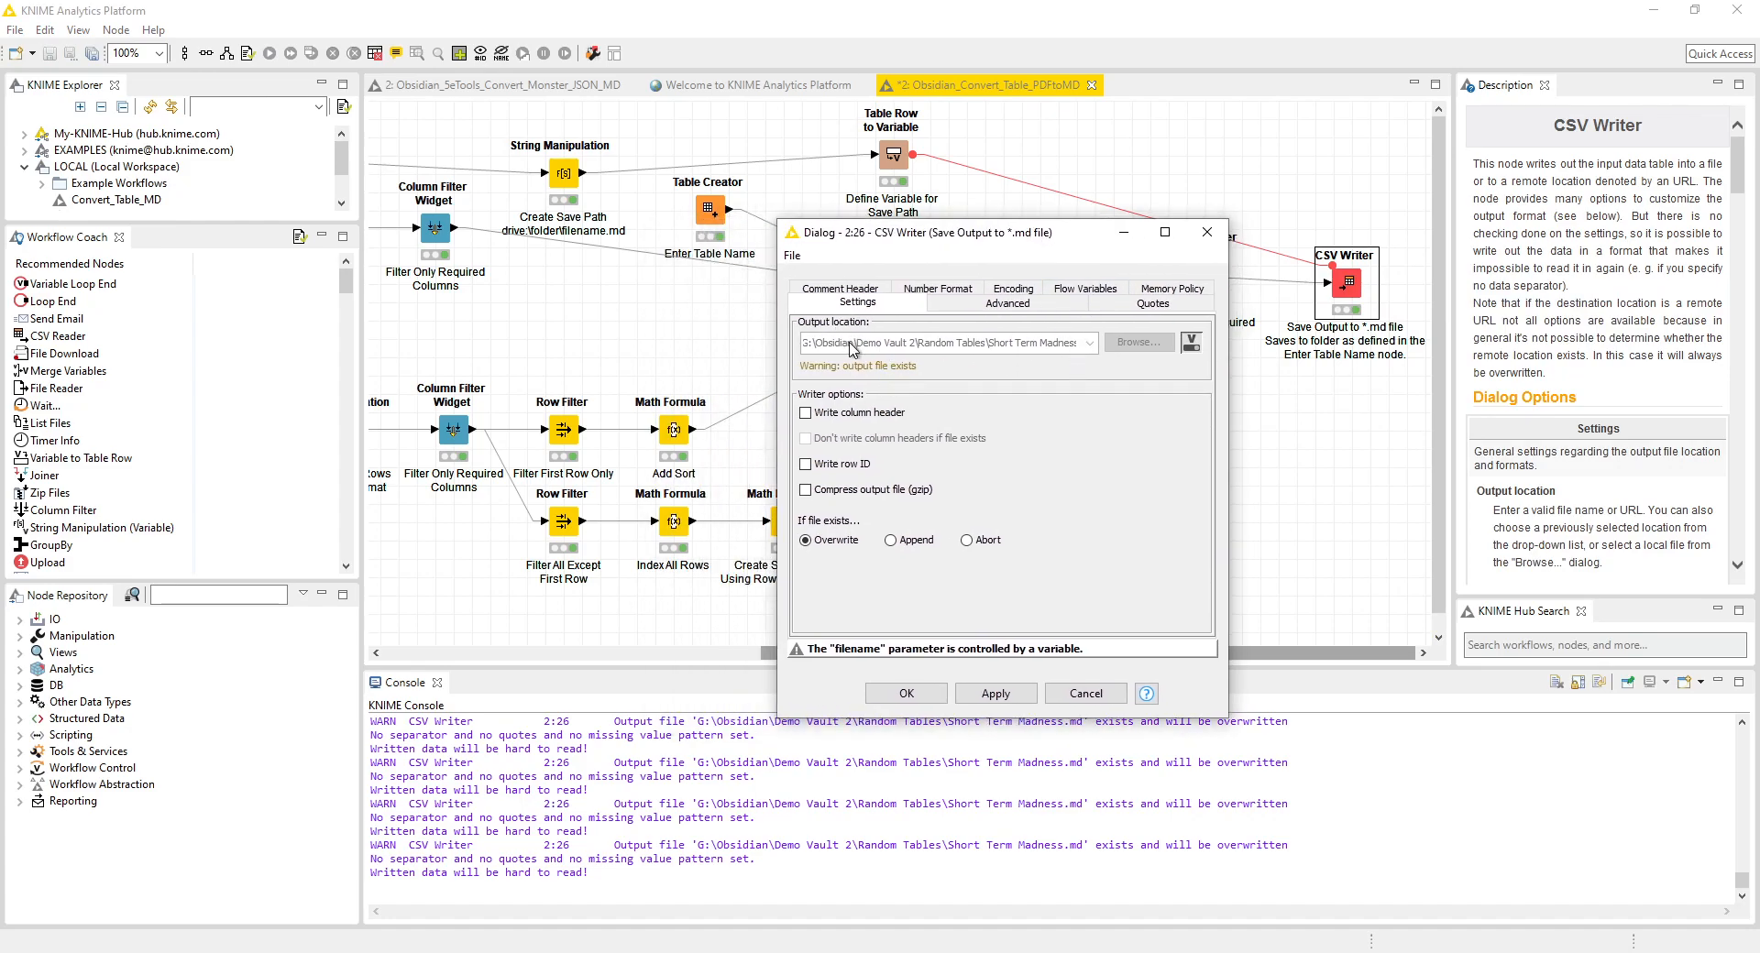
{"action": "left_click", "coordinate": [1191, 343]}
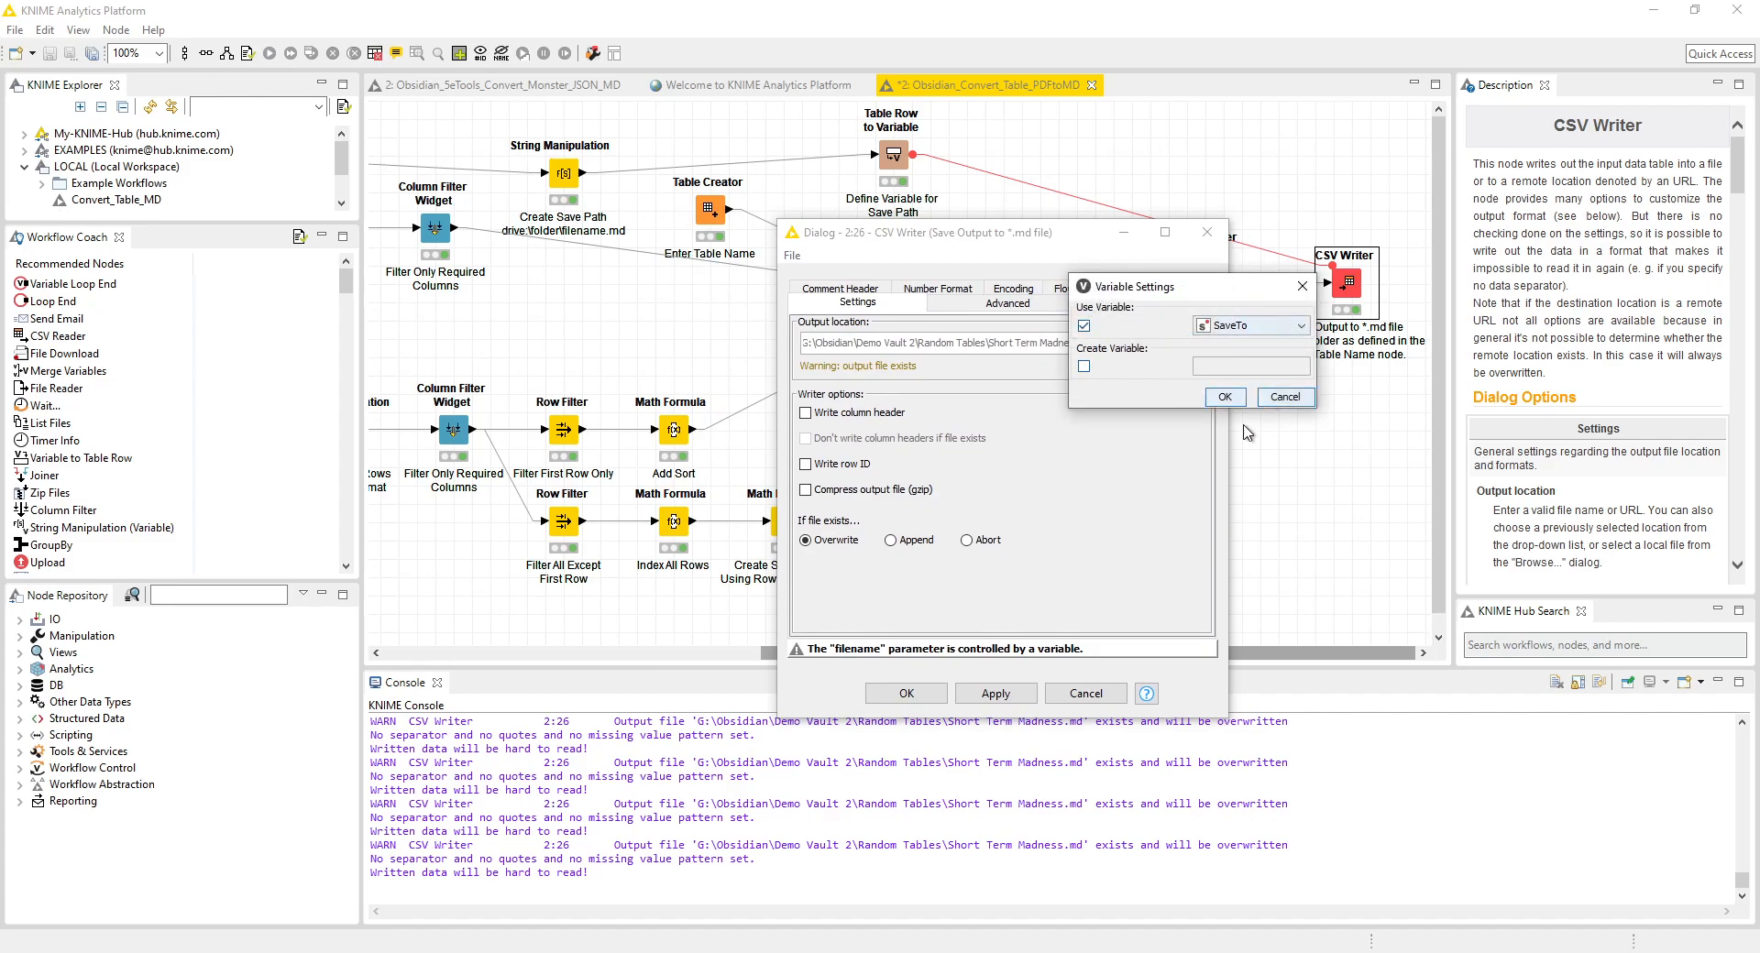
{"action": "left_click", "coordinate": [1261, 326]}
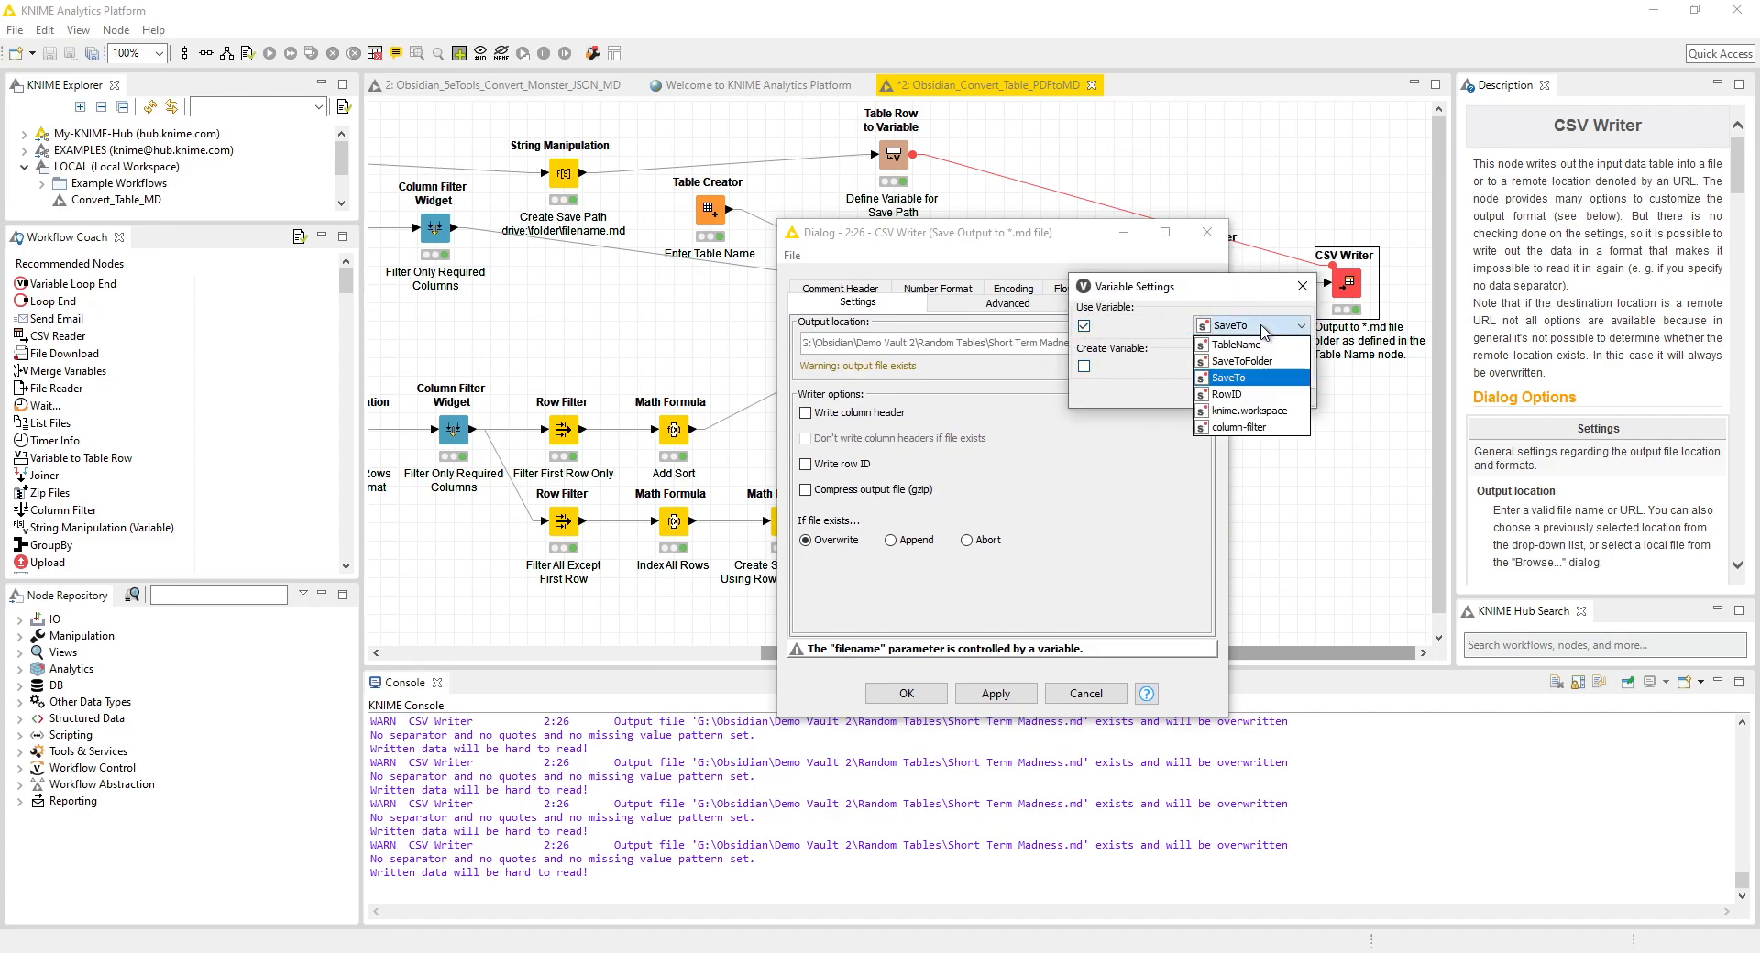
{"action": "left_click", "coordinate": [1256, 384]}
{"action": "left_click", "coordinate": [1301, 286]}
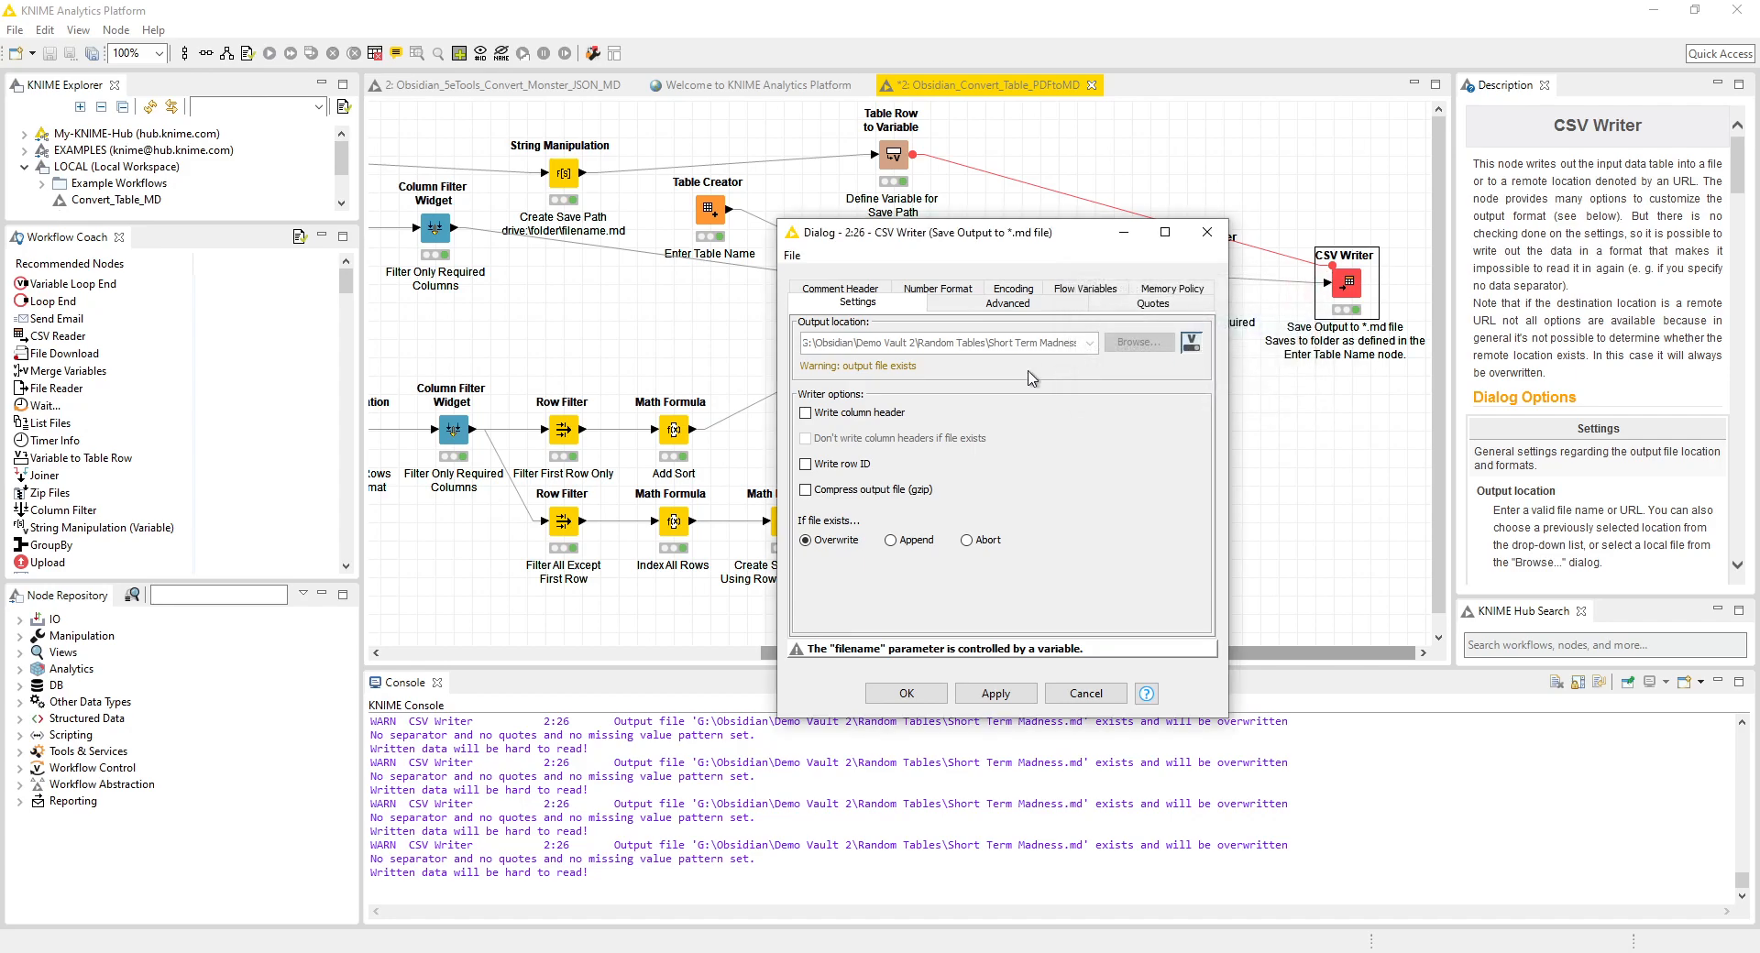
{"action": "left_click", "coordinate": [1207, 232]}
- View the Table Row to Variable node's variables output and examine the SaveTo variable and its path
{"action": "left_click", "coordinate": [885, 165]}
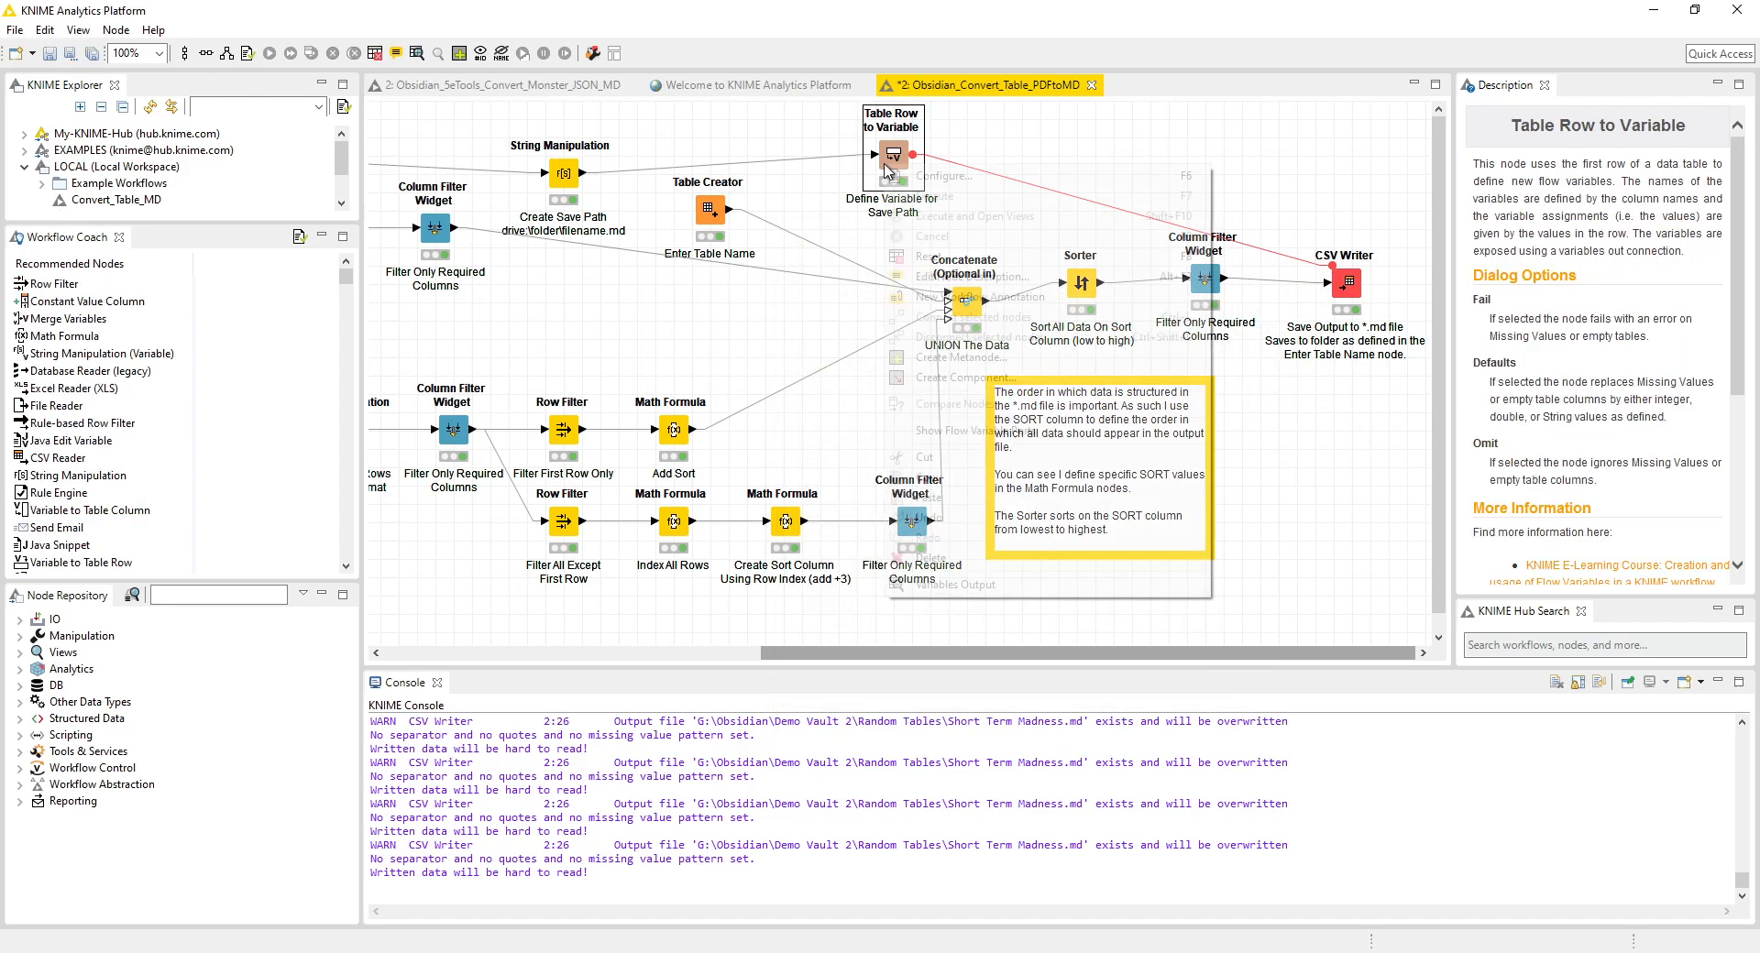
{"action": "right_click", "coordinate": [885, 165]}
{"action": "left_click", "coordinate": [953, 584]}
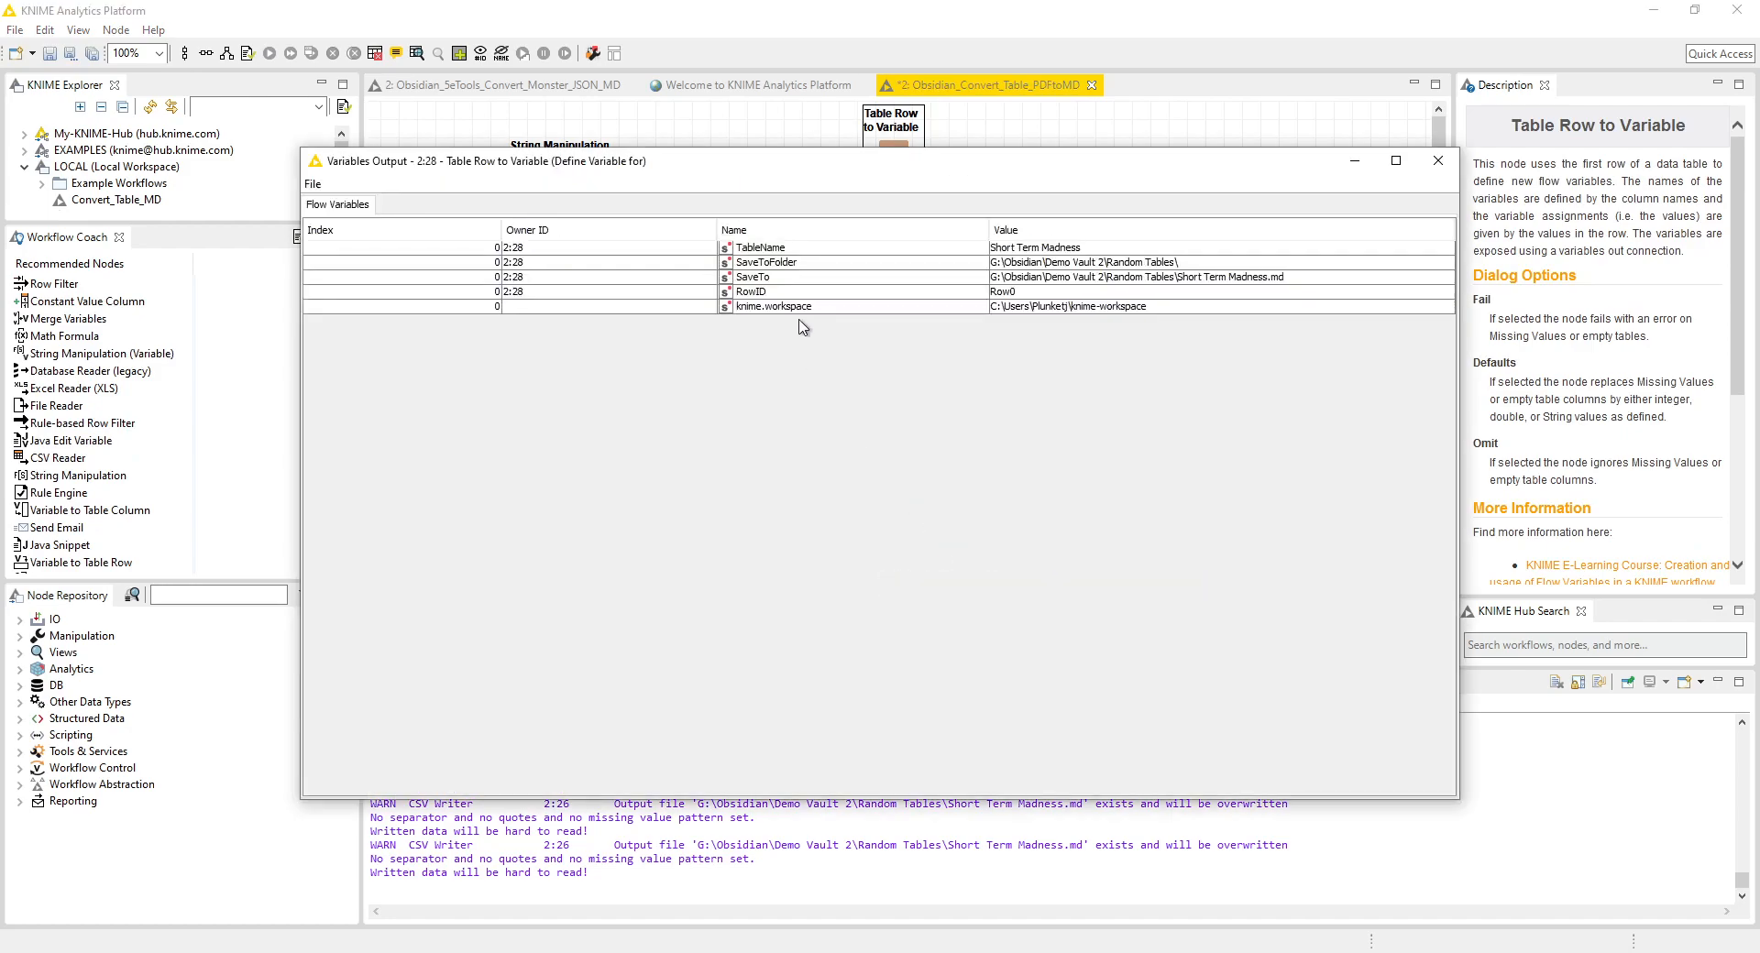
{"action": "left_click", "coordinate": [759, 278]}
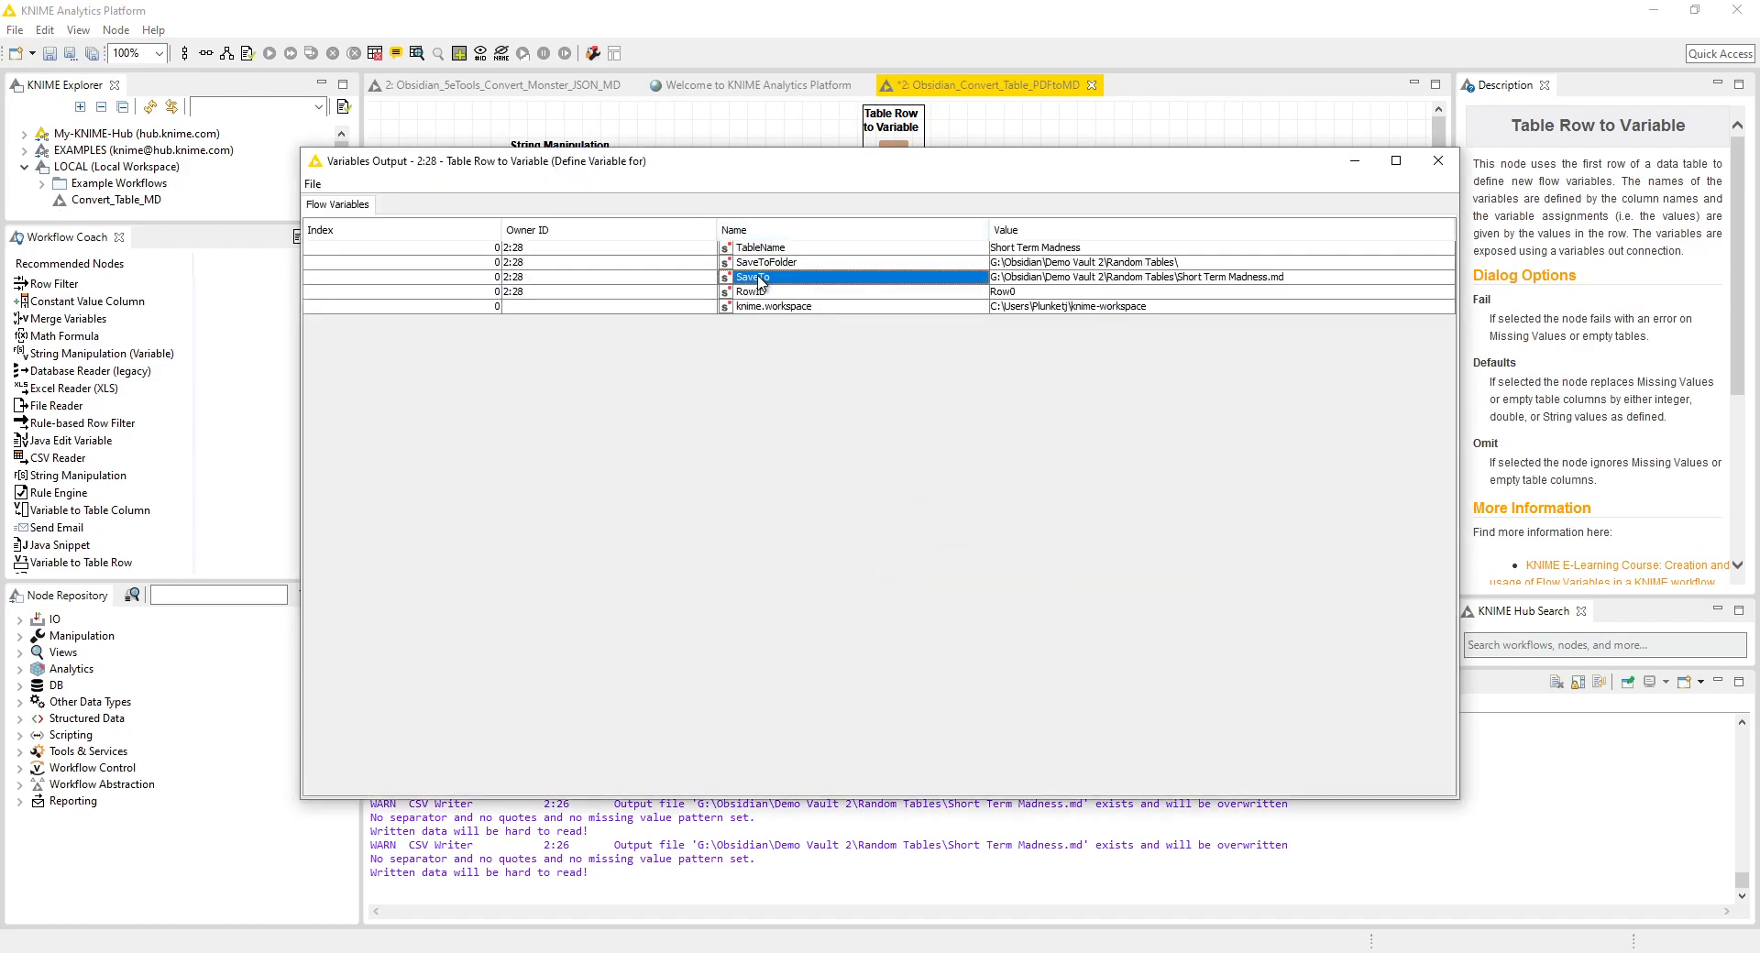
{"action": "left_click", "coordinate": [1033, 278]}
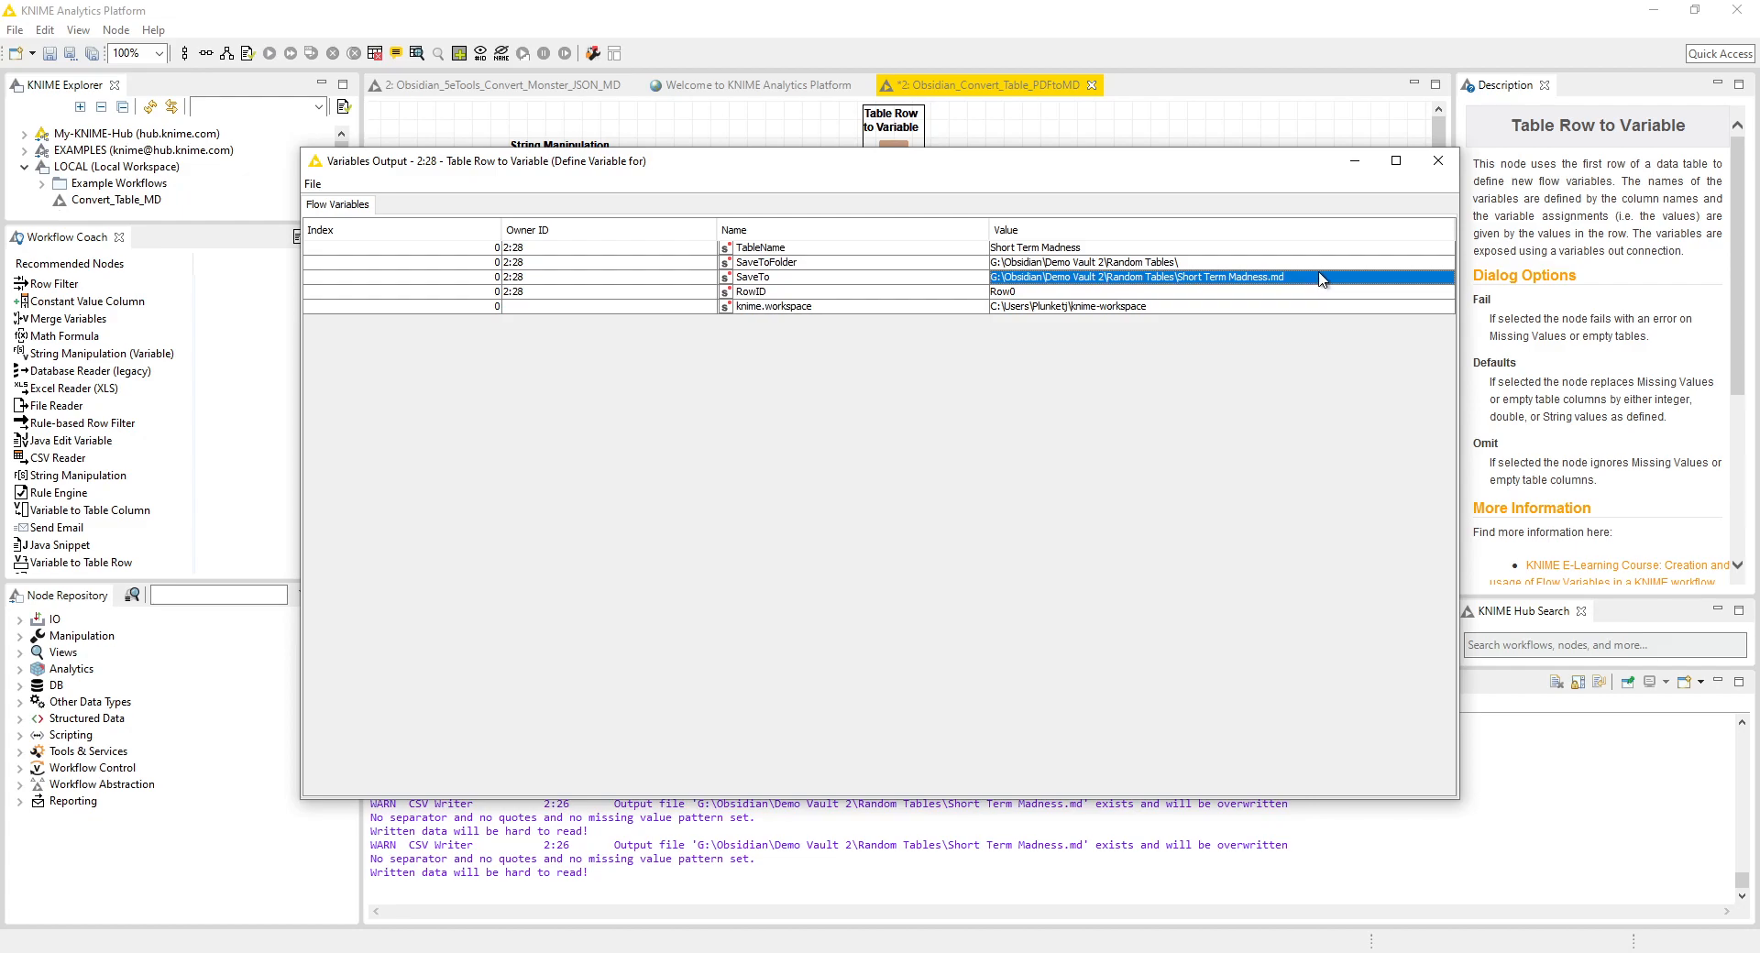
{"action": "left_click", "coordinate": [1438, 160]}
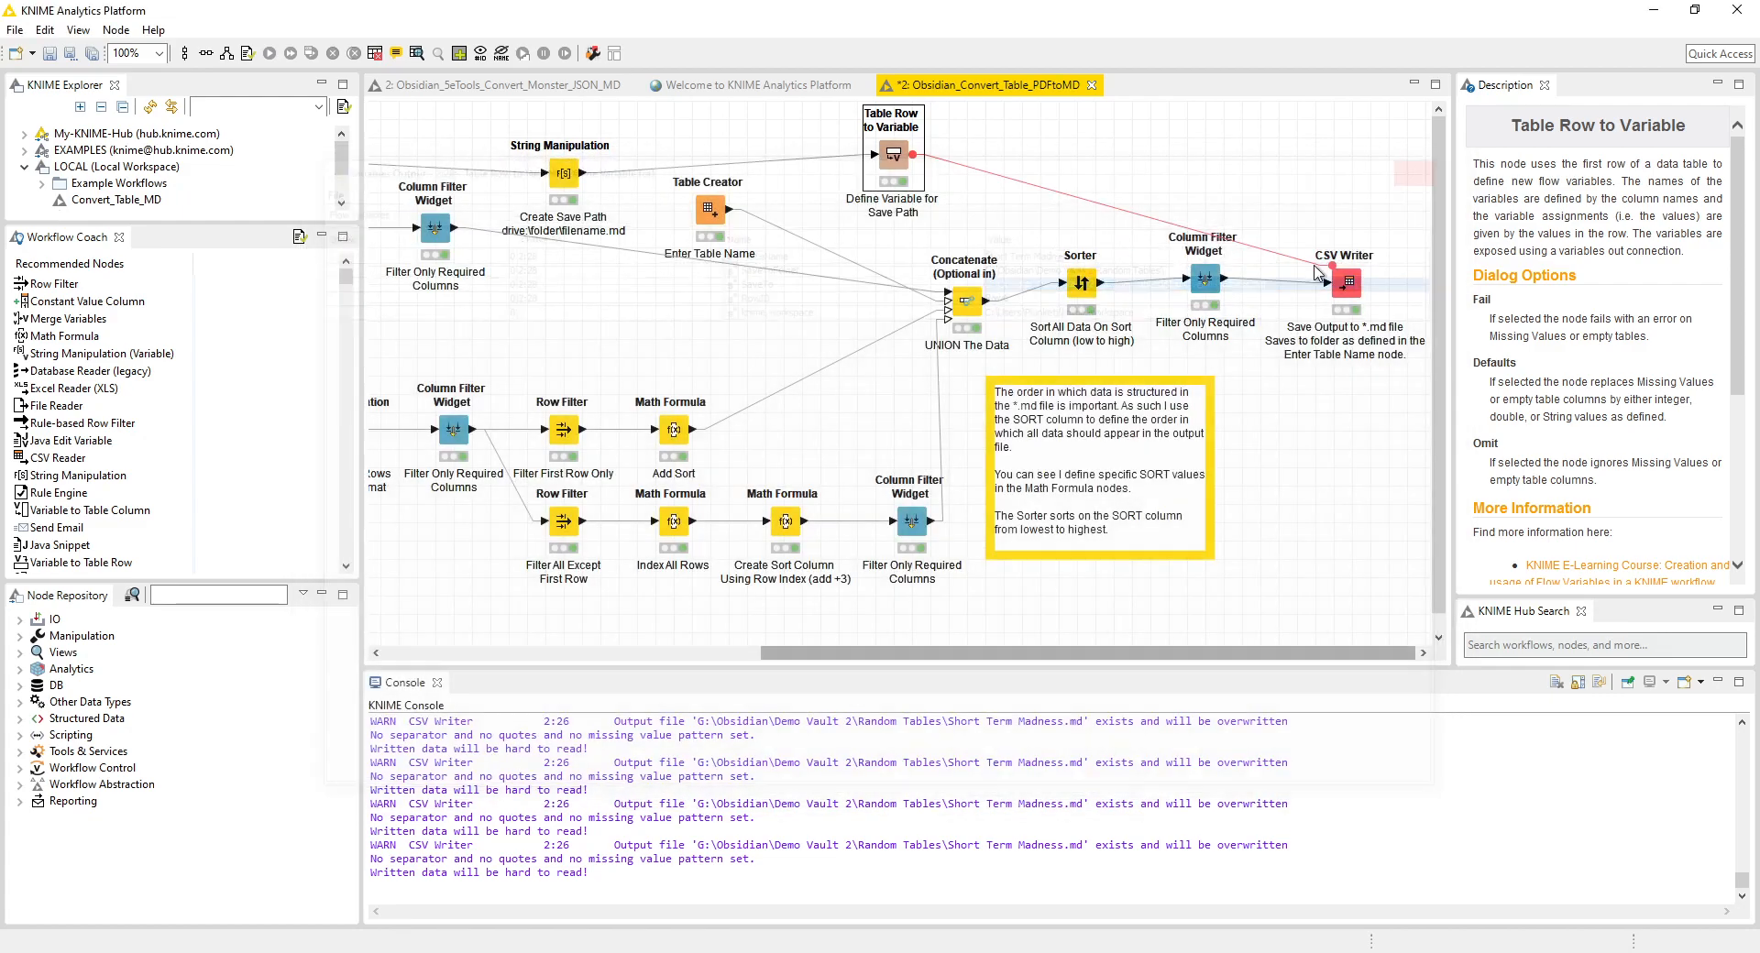
- Review the CSV Writer's advanced, quote and encoding settings without changing them
{"action": "left_click", "coordinate": [1345, 282]}
{"action": "right_click", "coordinate": [1345, 282]}
{"action": "left_click", "coordinate": [1379, 286]}
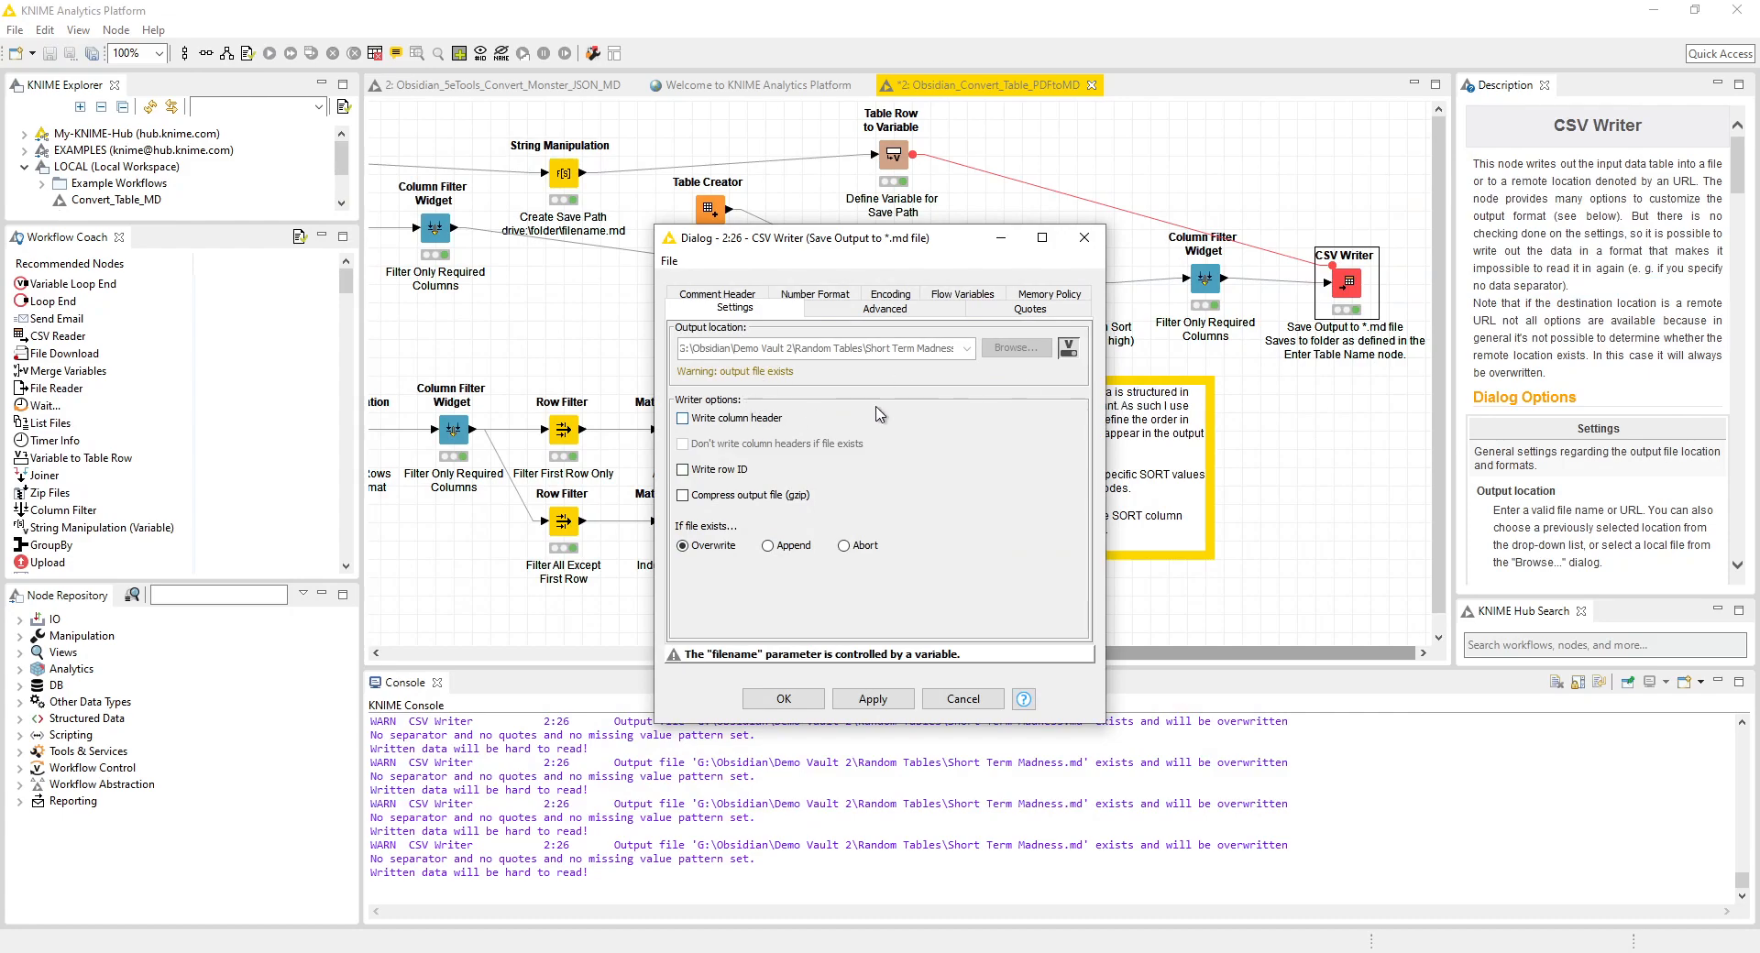
{"action": "left_click", "coordinate": [863, 309]}
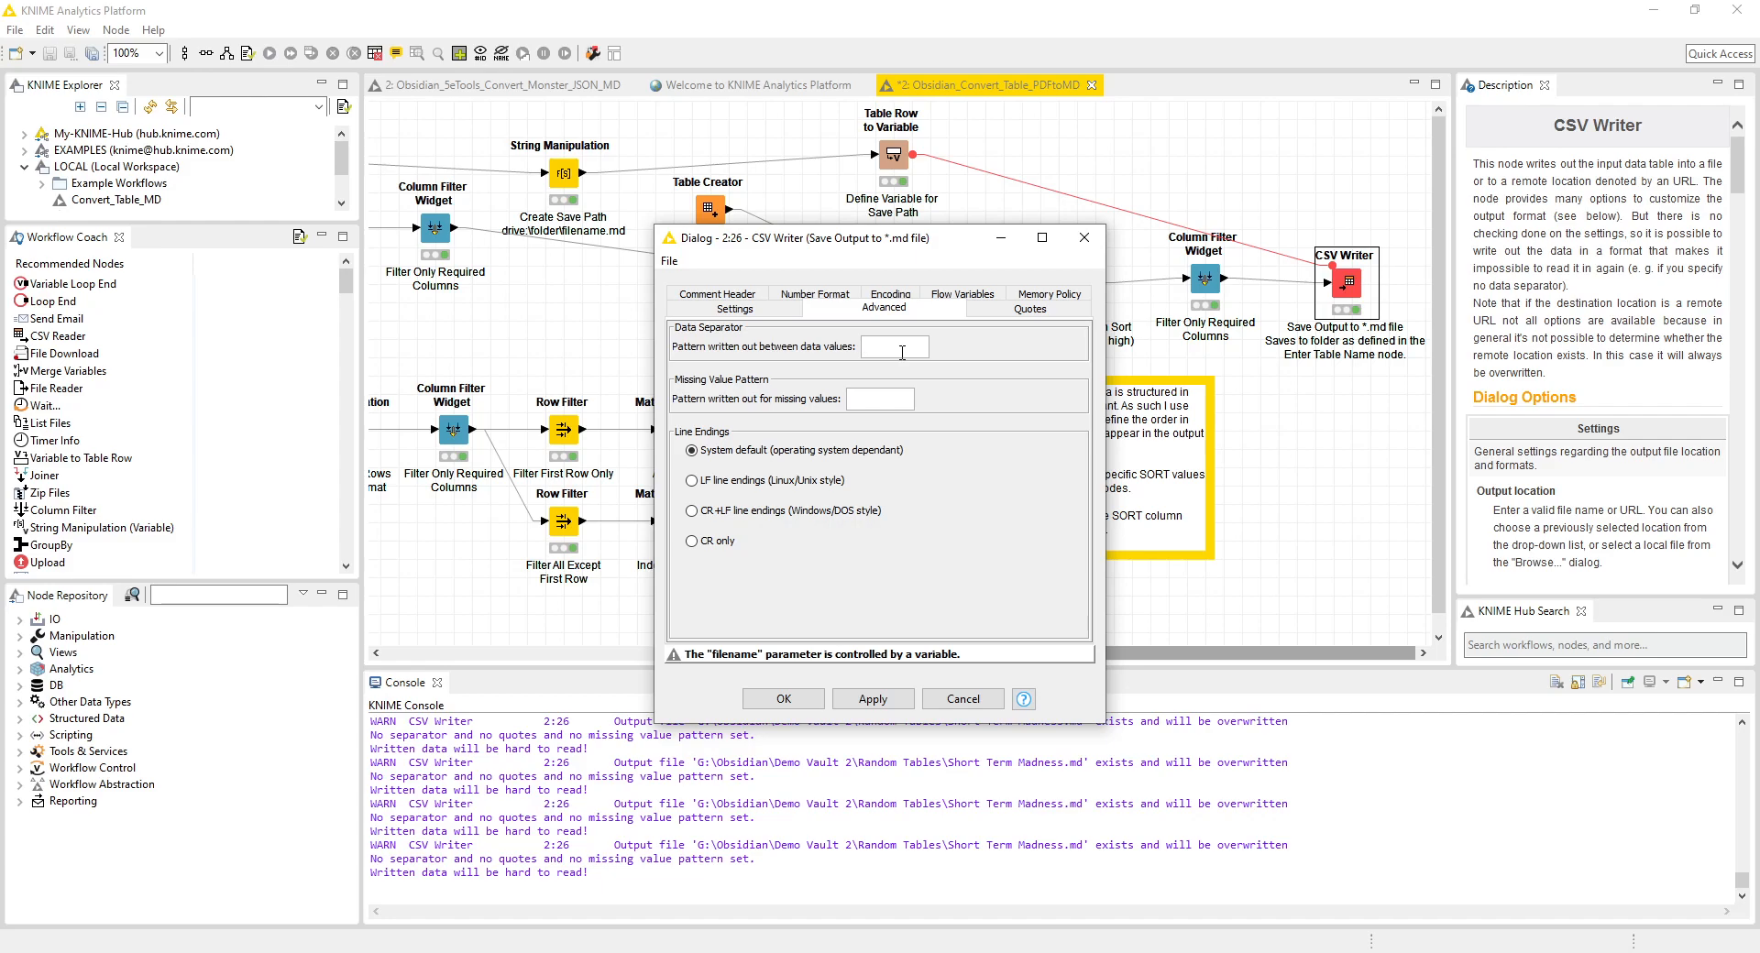
{"action": "left_click", "coordinate": [1026, 310]}
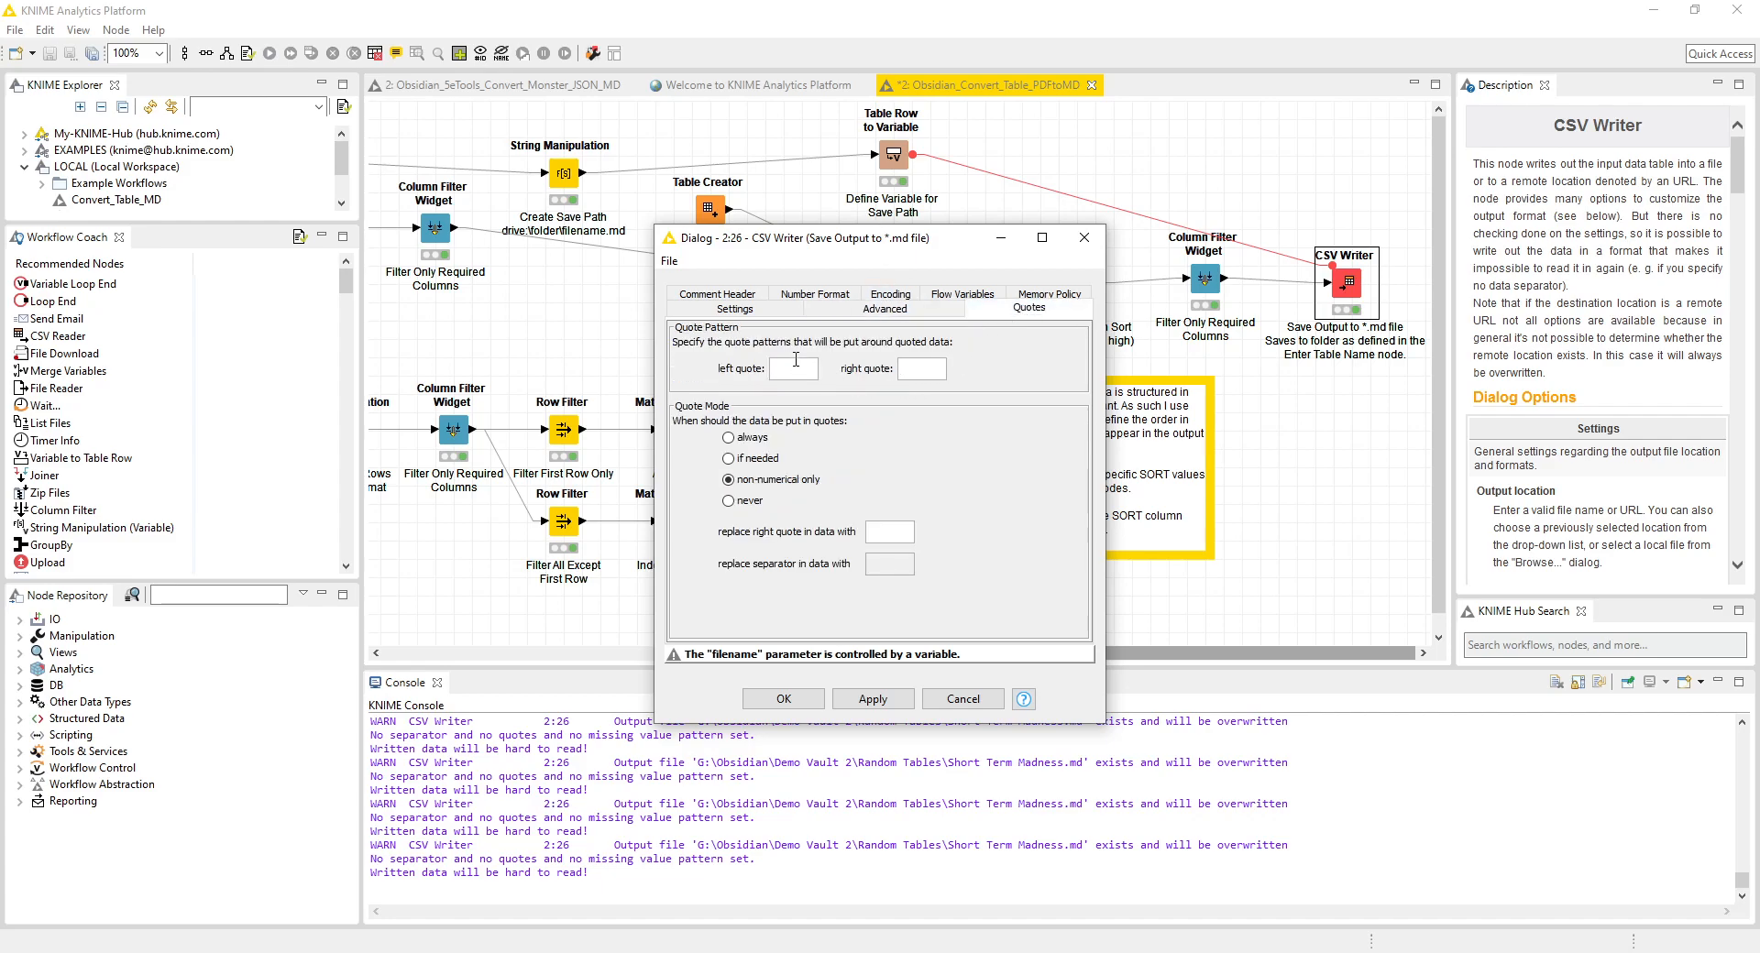
{"action": "type", "text": "\""}
{"action": "key", "text": "BackSpace"}
{"action": "left_click", "coordinate": [889, 293]}
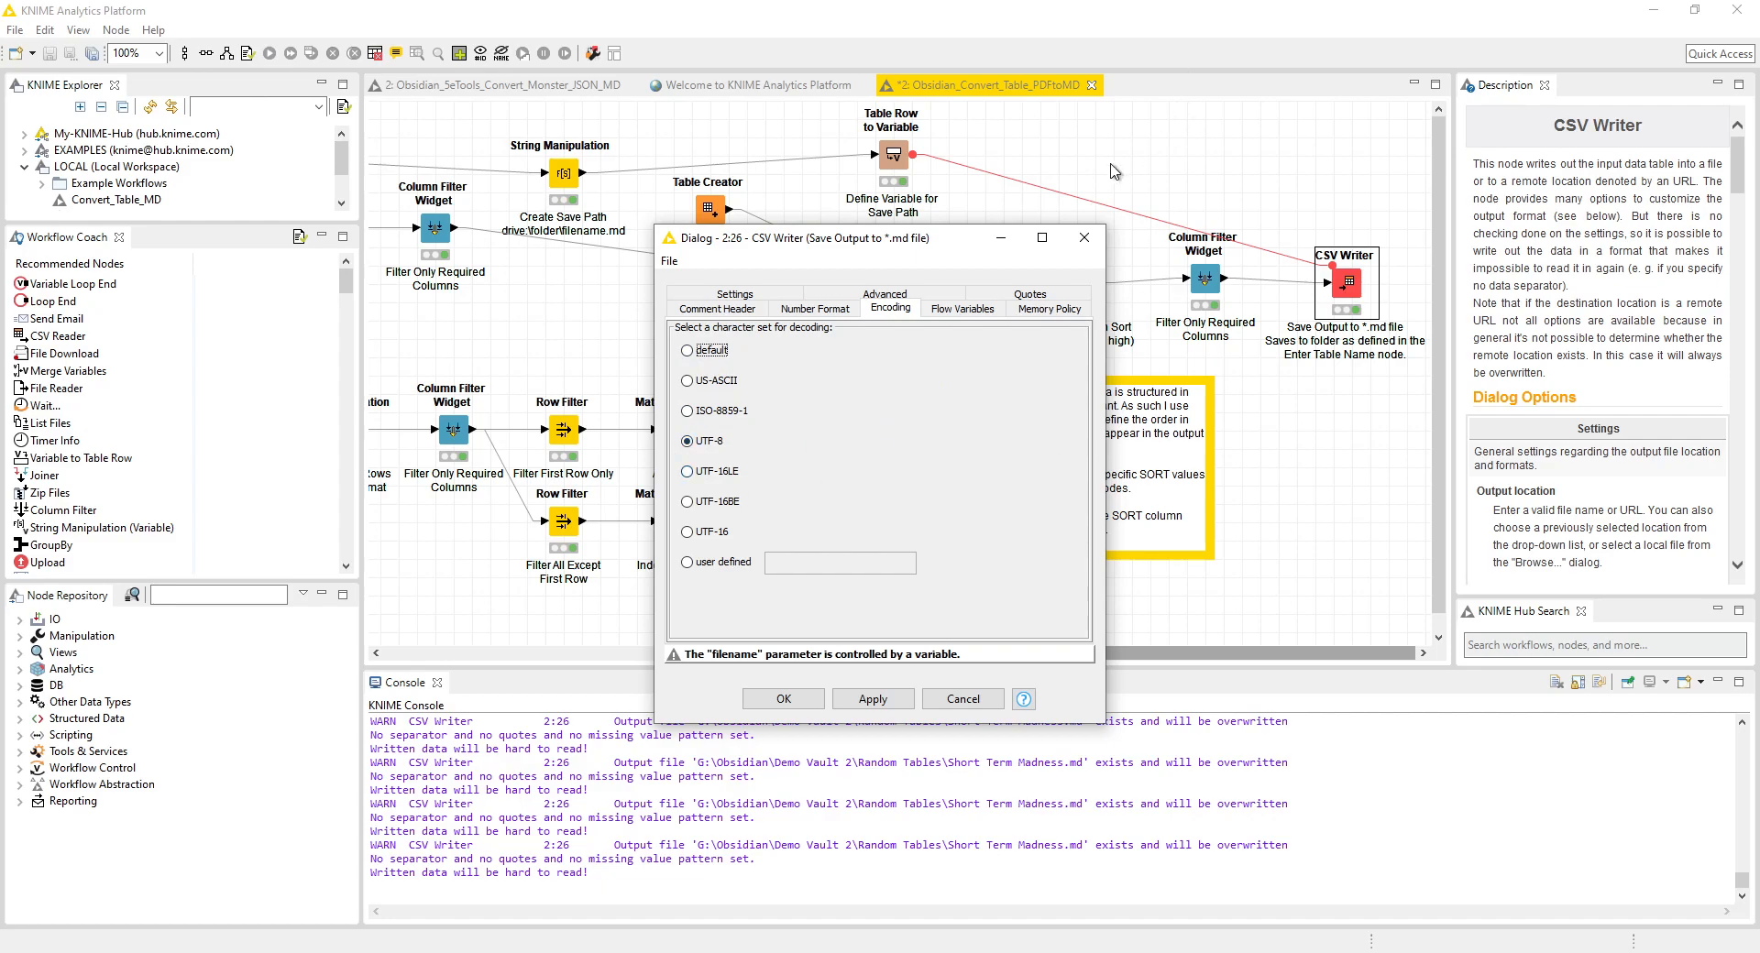
{"action": "left_click", "coordinate": [1097, 246]}
{"action": "mouse_move", "coordinate": [1367, 652]}
{"action": "left_mouse_down"}
{"action": "mouse_move", "coordinate": [1083, 649]}
{"action": "mouse_move", "coordinate": [1362, 650]}
{"action": "left_mouse_up"}
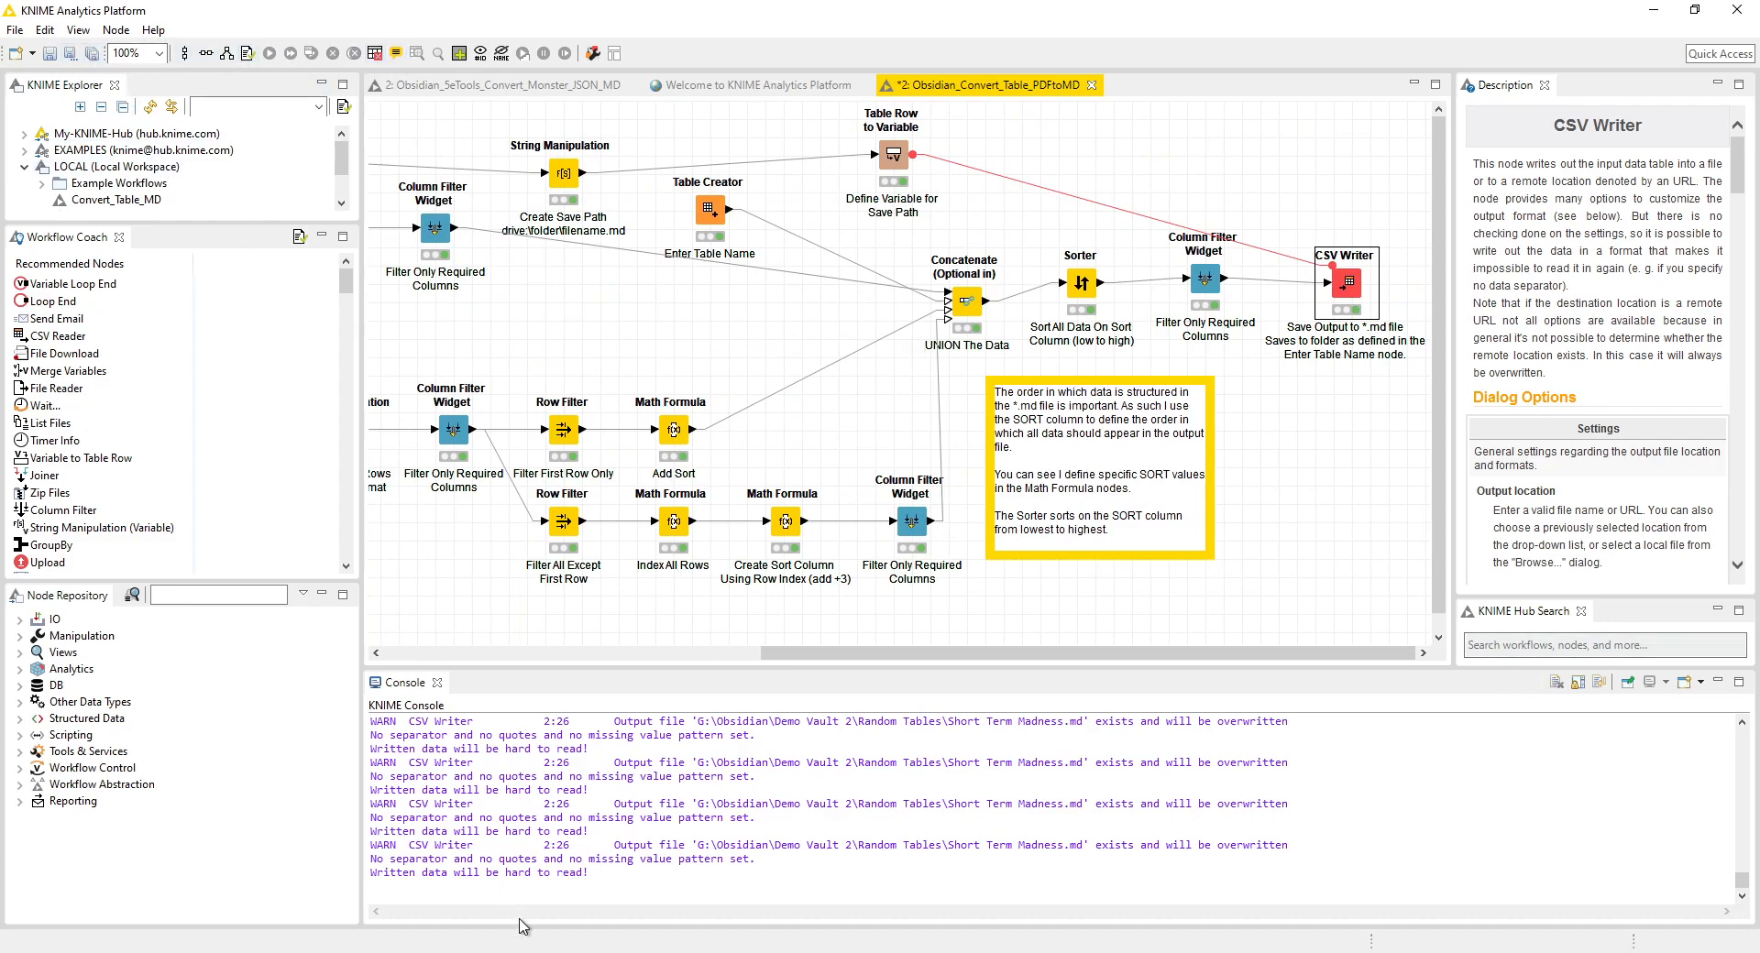
- Switch to the Demo Vault 2 window in Obsidian and view the Short Term Madness note
{"action": "mouse_move", "coordinate": [425, 951]}
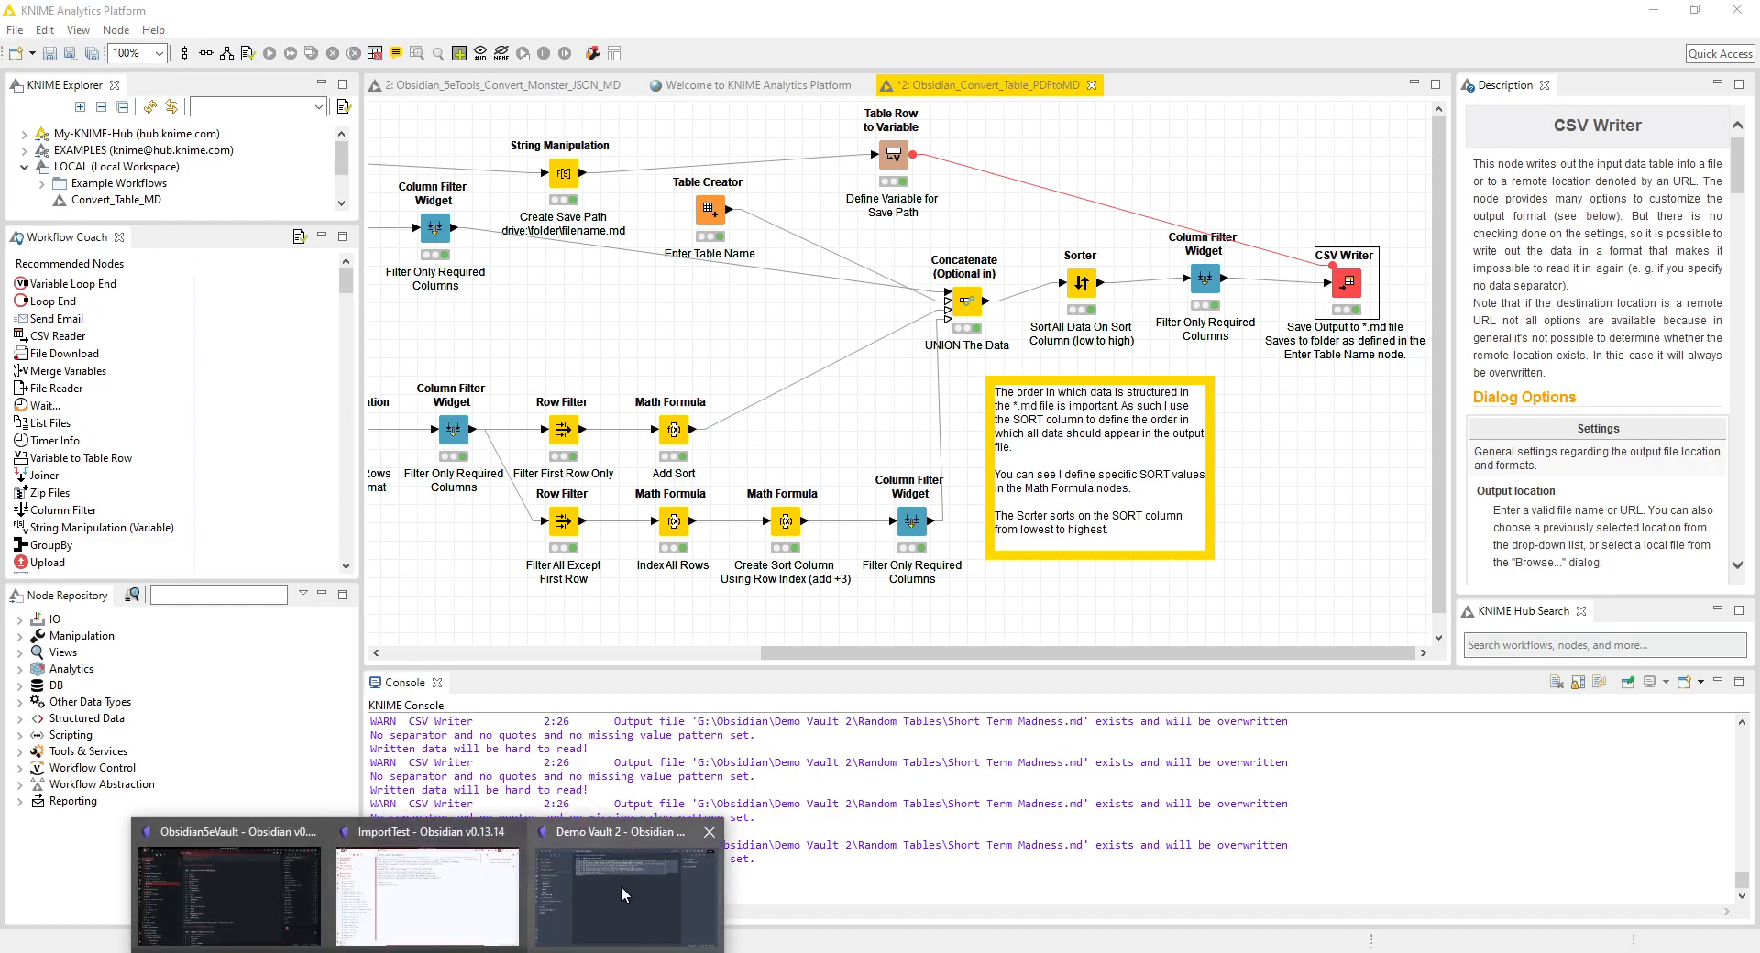
{"action": "left_click", "coordinate": [761, 616]}
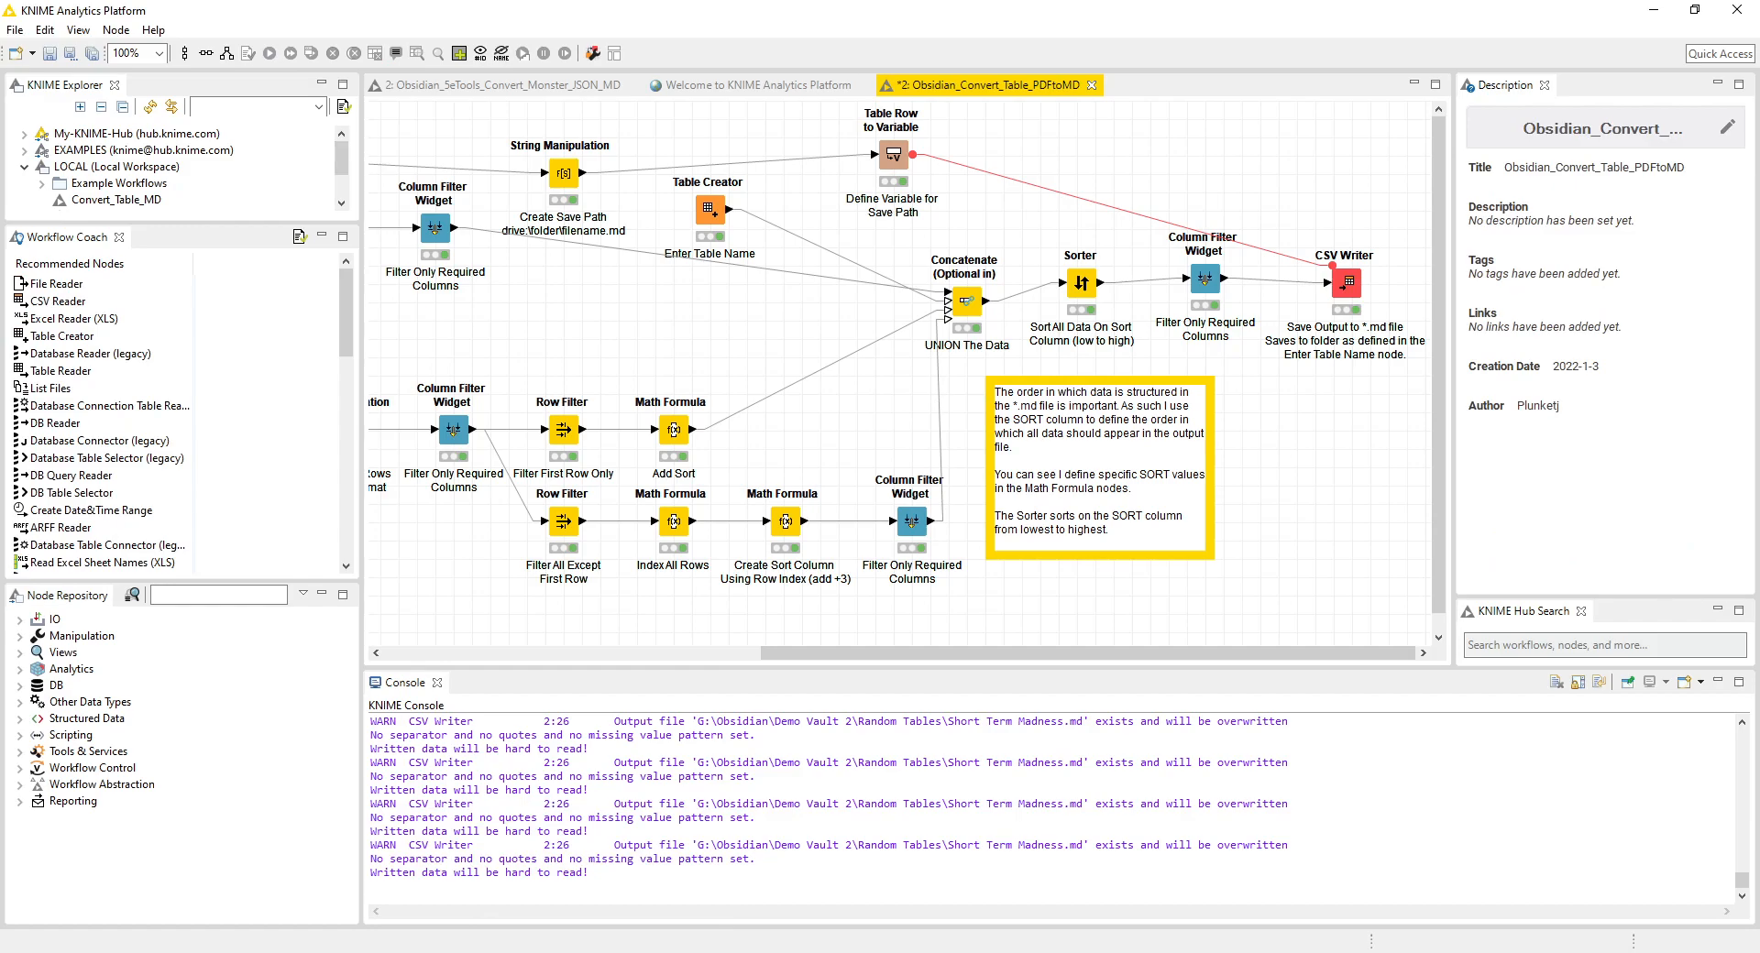
{"action": "mouse_move", "coordinate": [425, 950]}
{"action": "left_click", "coordinate": [648, 880]}
{"action": "left_click", "coordinate": [582, 394]}
- Switch to Obsidian5eVault and copy the d12 Monster Table 9 (CR 12–16) heading and rows from the Untitled note
{"action": "mouse_move", "coordinate": [426, 950]}
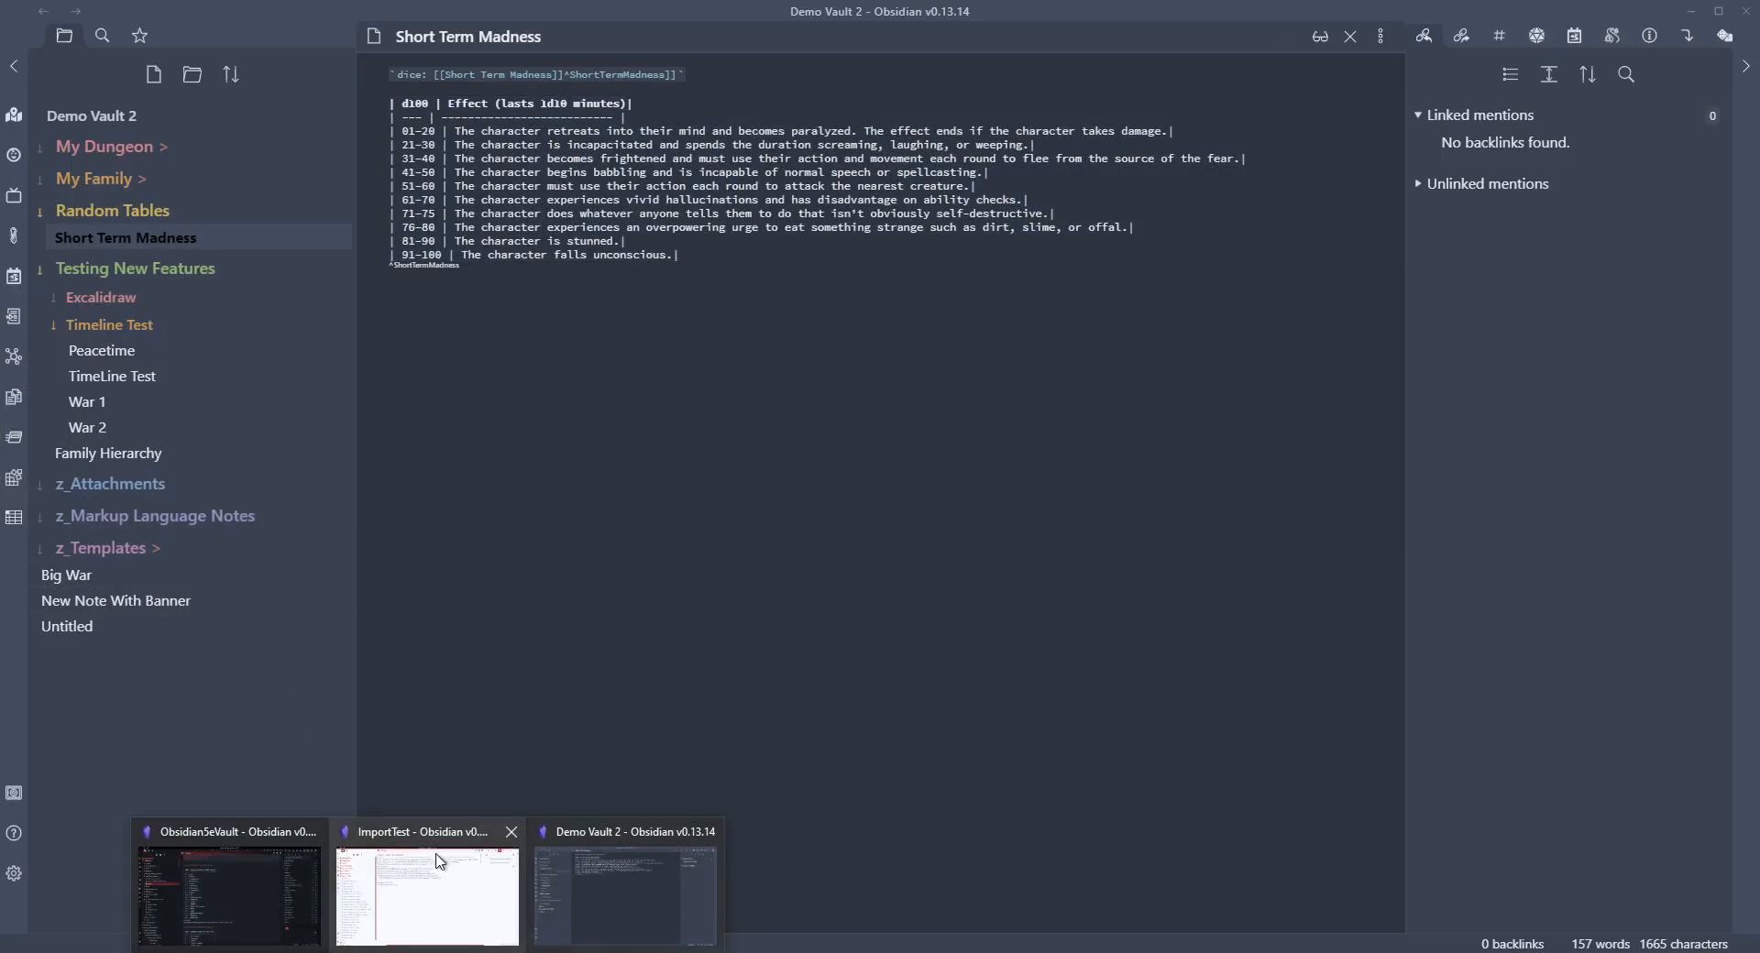
{"action": "left_click", "coordinate": [275, 902]}
{"action": "scroll", "coordinate": [802, 426], "scroll_direction": "down", "scroll_amount": 6}
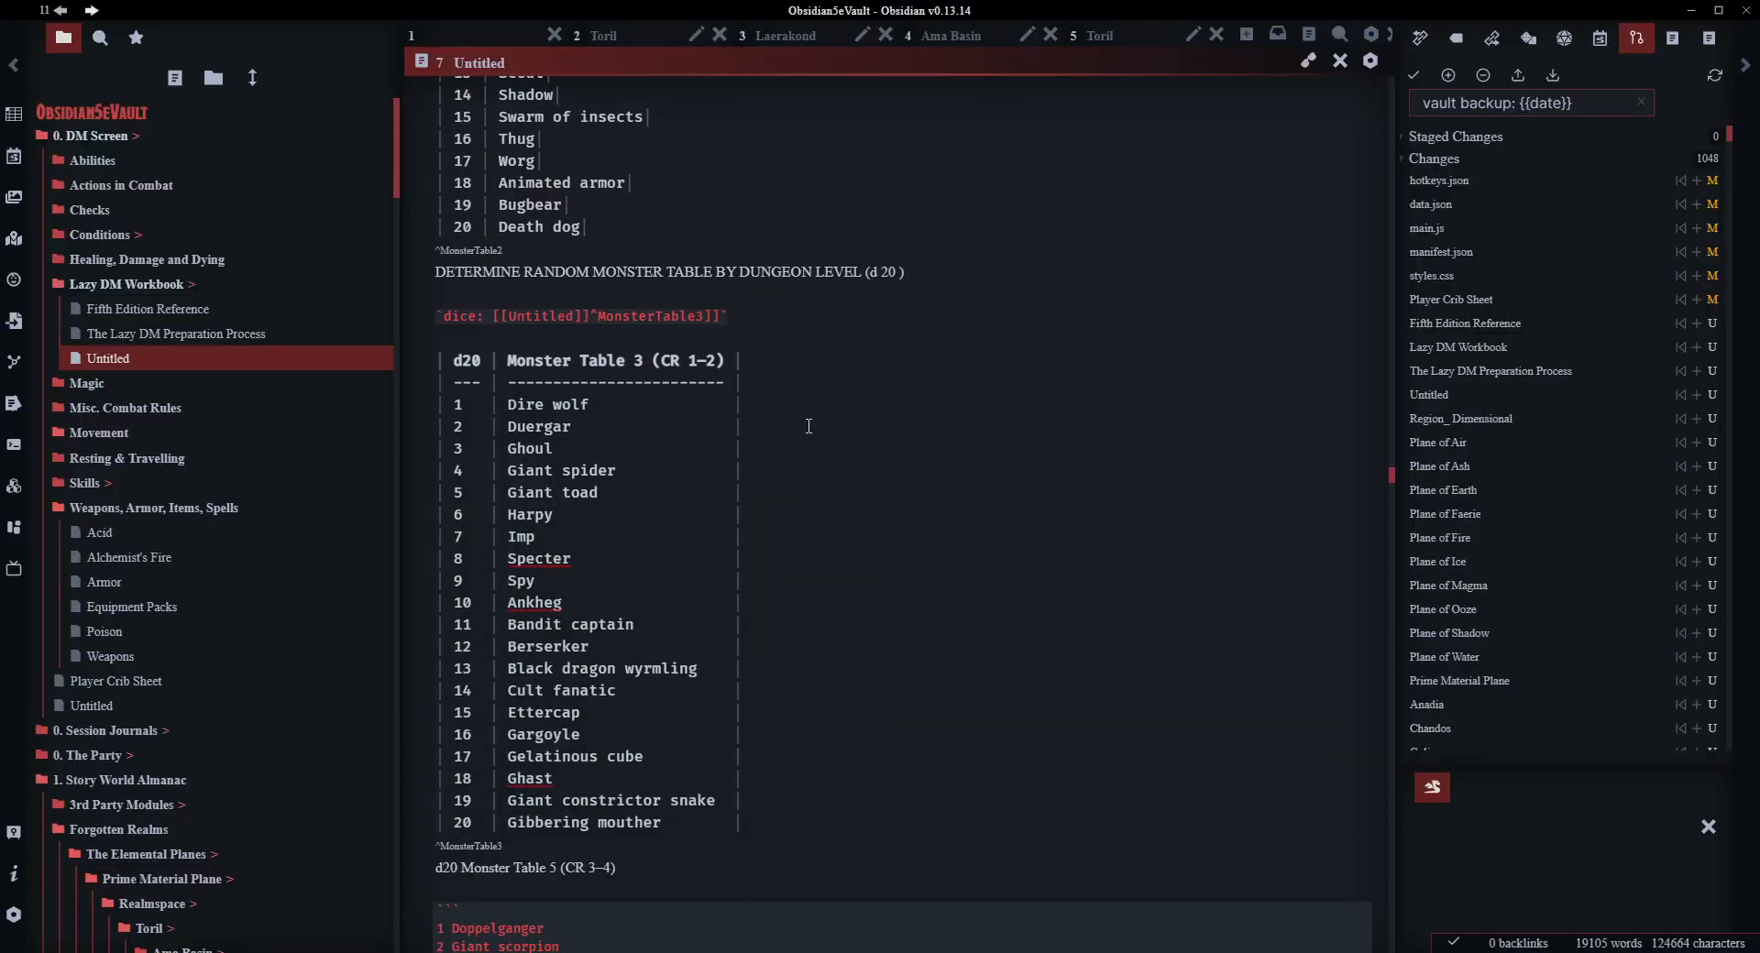
{"action": "scroll", "coordinate": [825, 417], "scroll_direction": "down", "scroll_amount": 10}
{"action": "scroll", "coordinate": [575, 600], "scroll_direction": "up", "scroll_amount": 2}
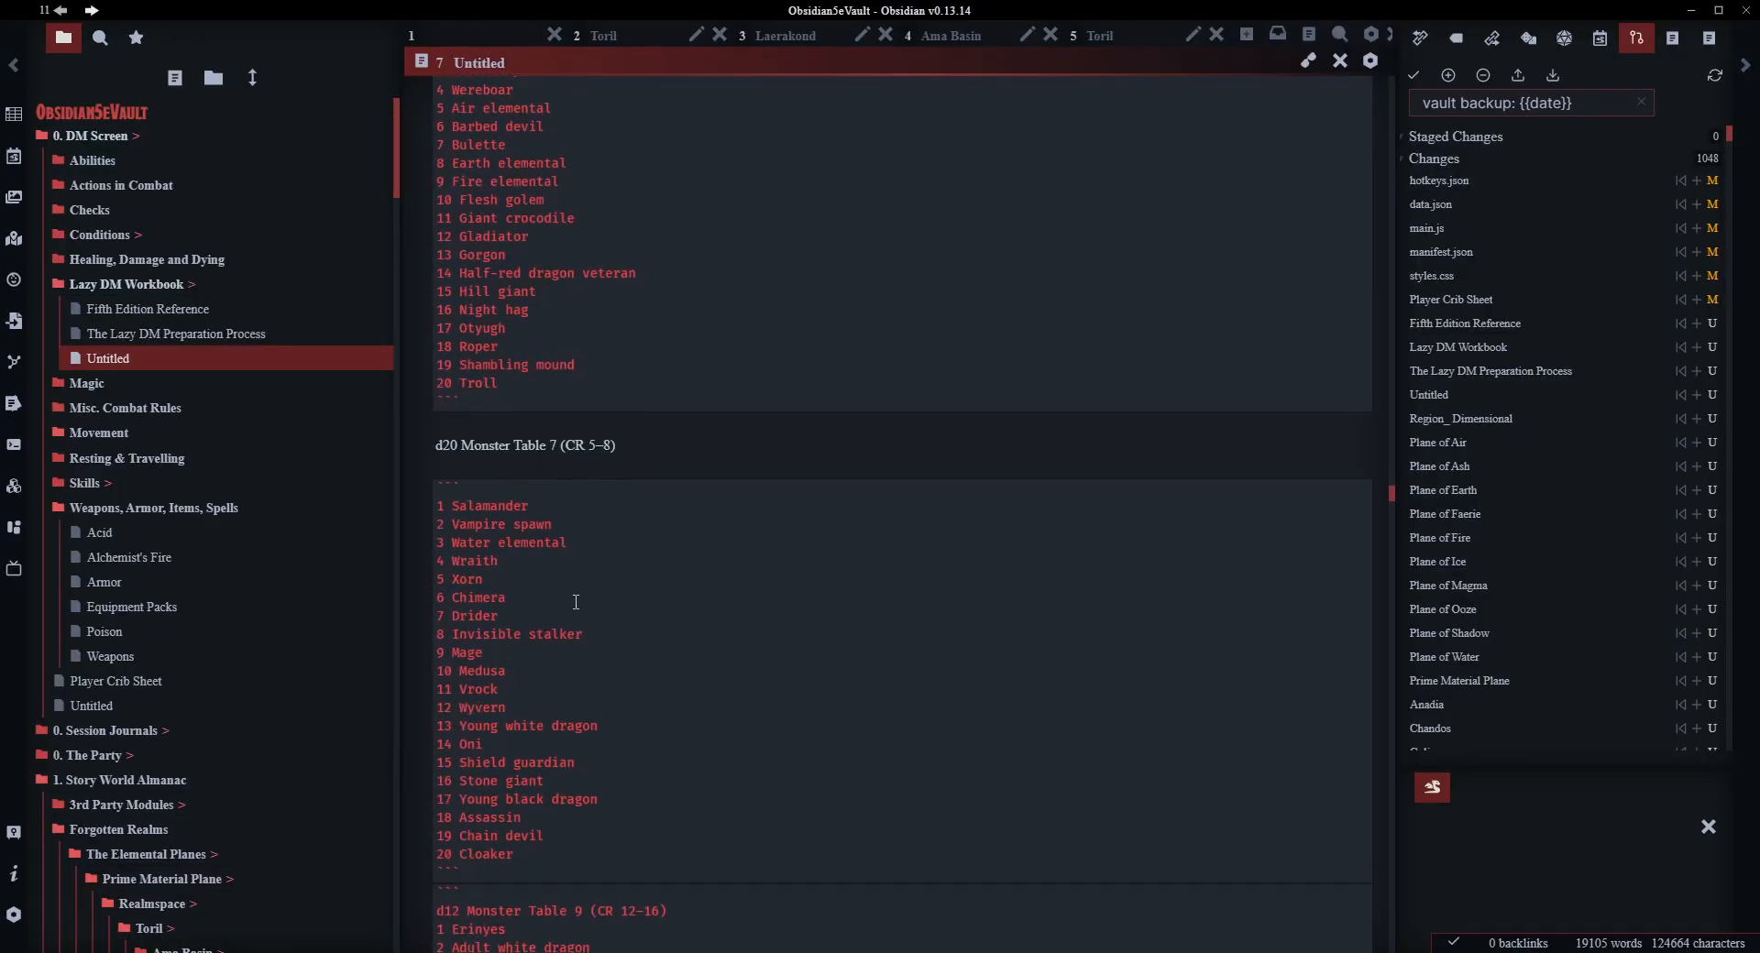
{"action": "left_click_drag", "start_coordinate": [531, 586], "coordinate": [390, 209]}
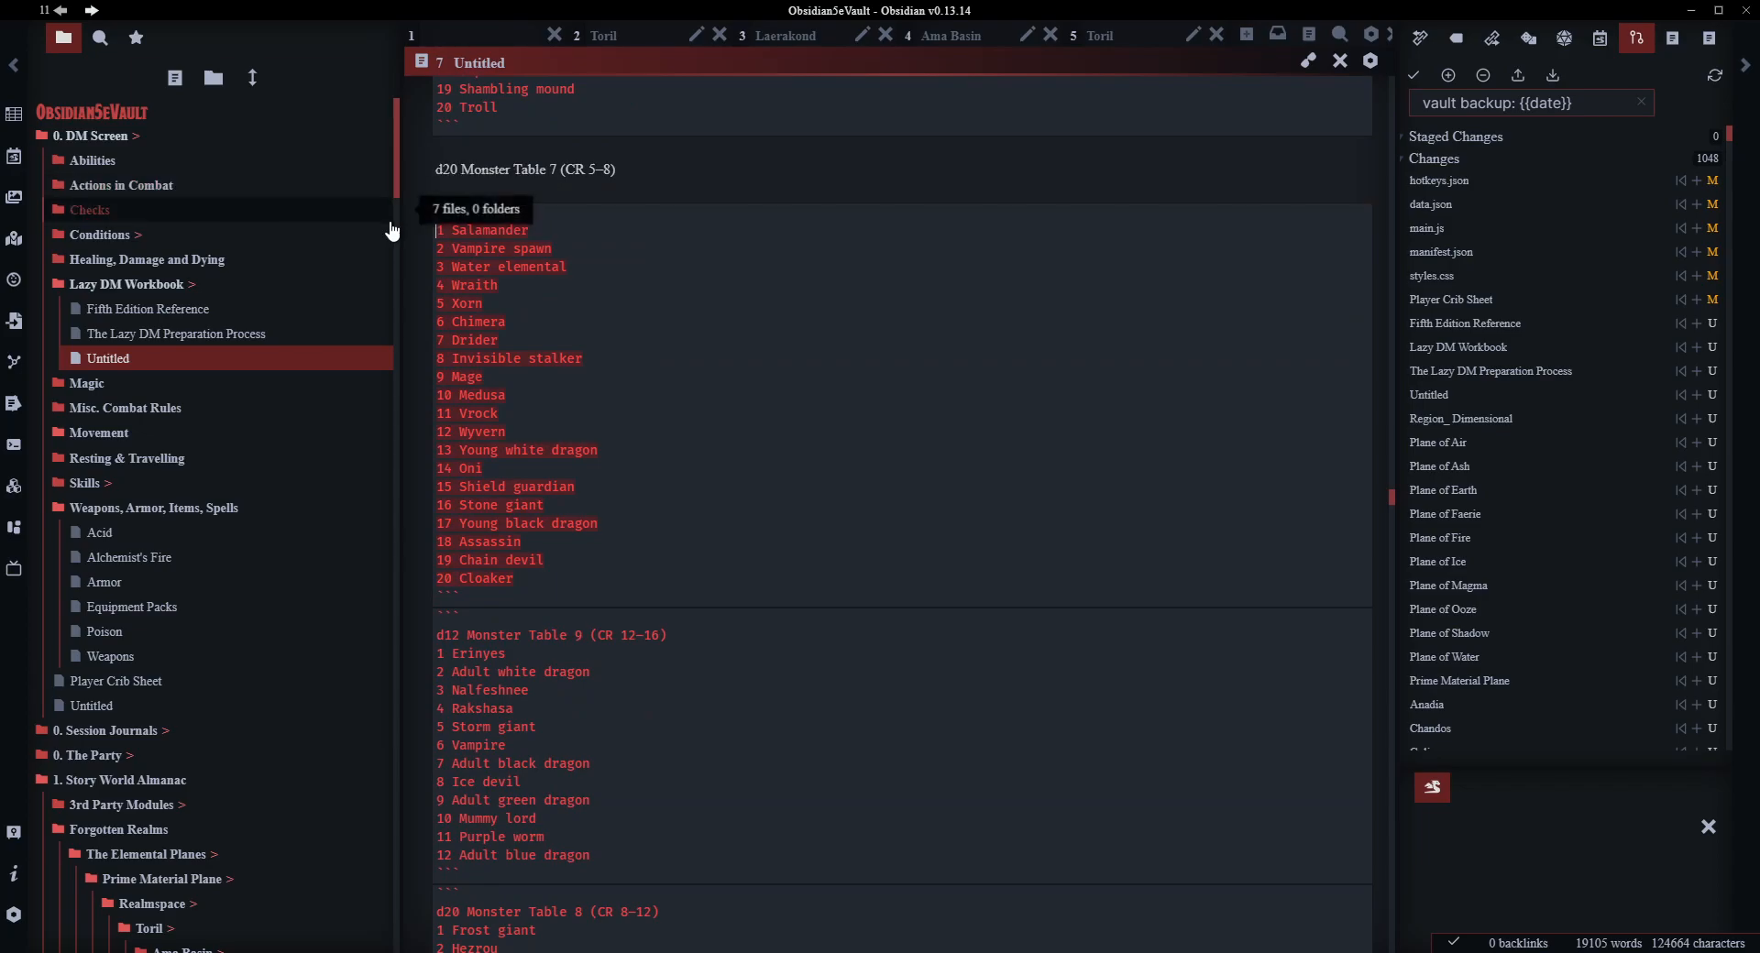
{"action": "scroll", "coordinate": [596, 659], "scroll_direction": "down", "scroll_amount": 2}
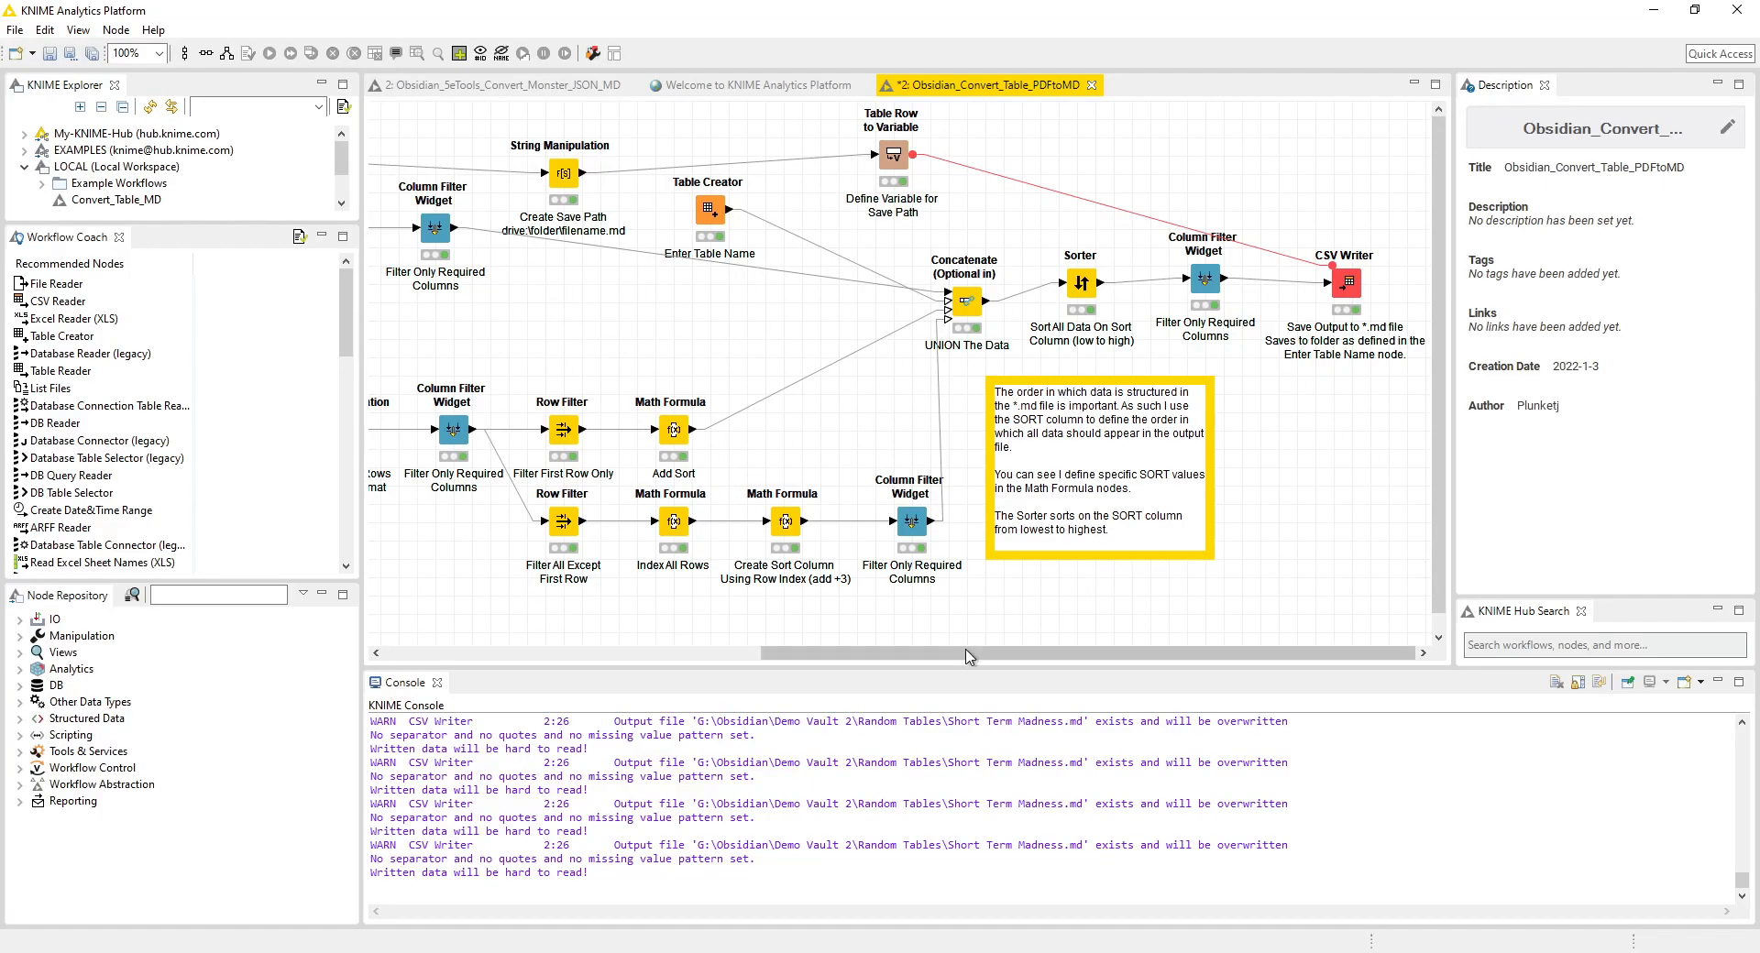
- In KNIME, replace the Paste Table Data node's contents with the copied d12 Monster Table 9 data
{"action": "left_click_drag", "start_coordinate": [973, 654], "coordinate": [518, 635]}
{"action": "right_click", "coordinate": [418, 236]}
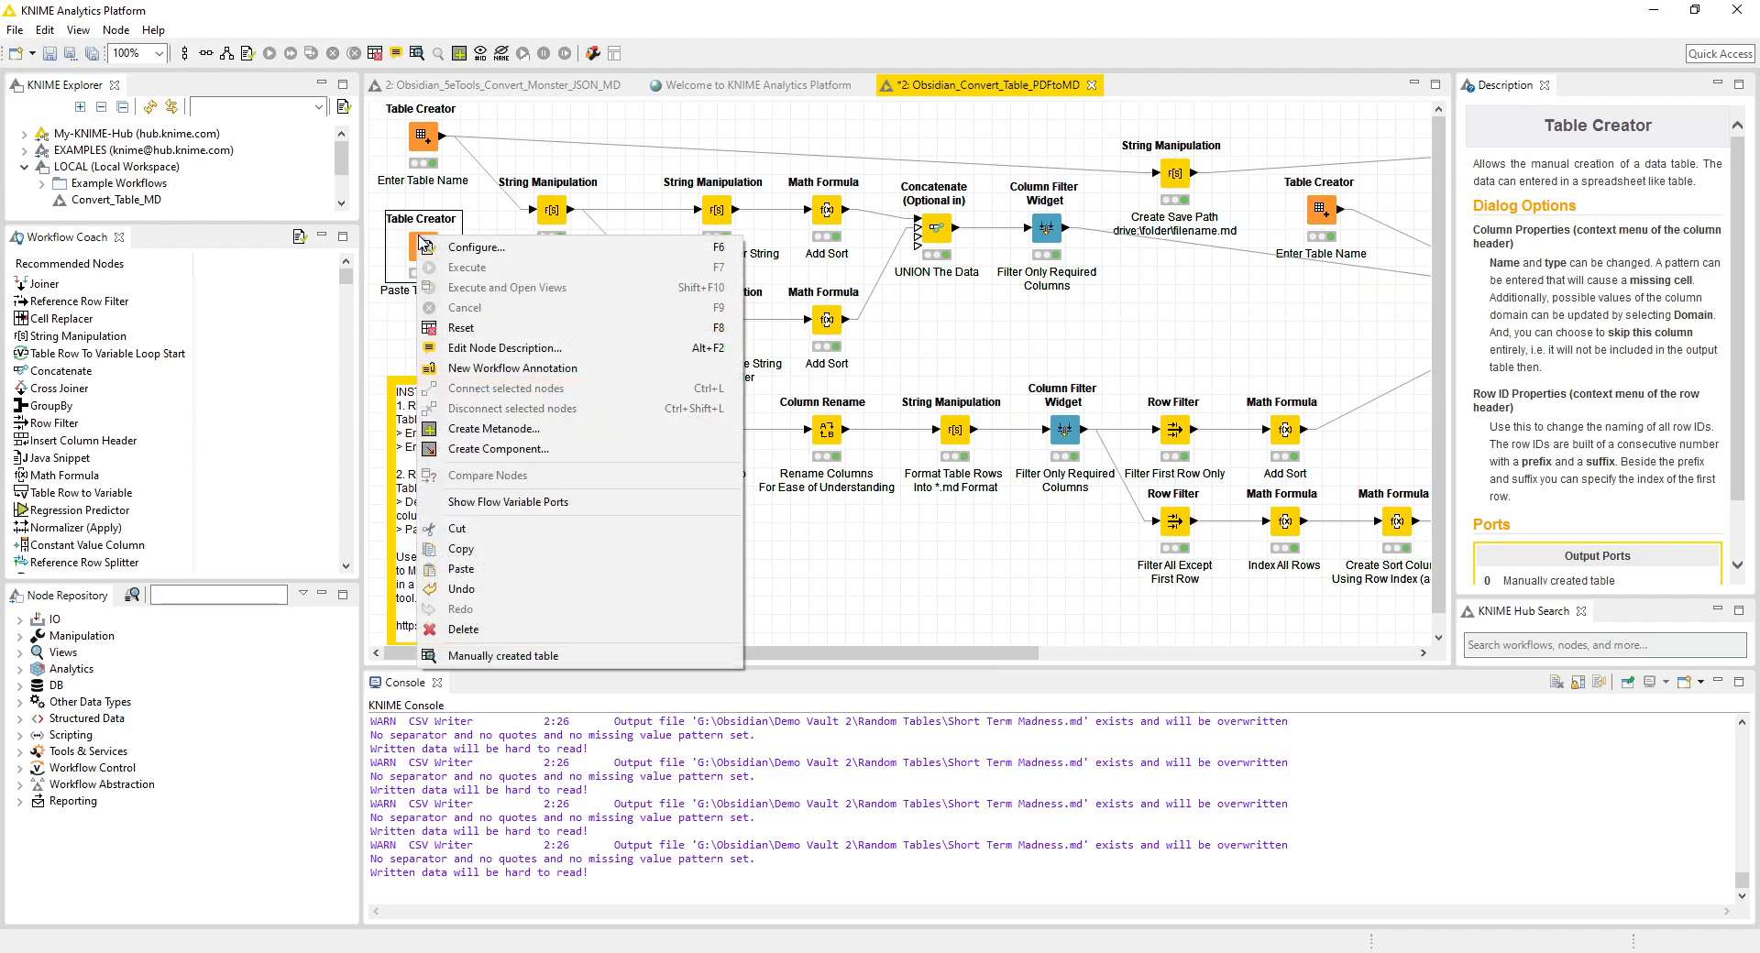
{"action": "left_click", "coordinate": [472, 247]}
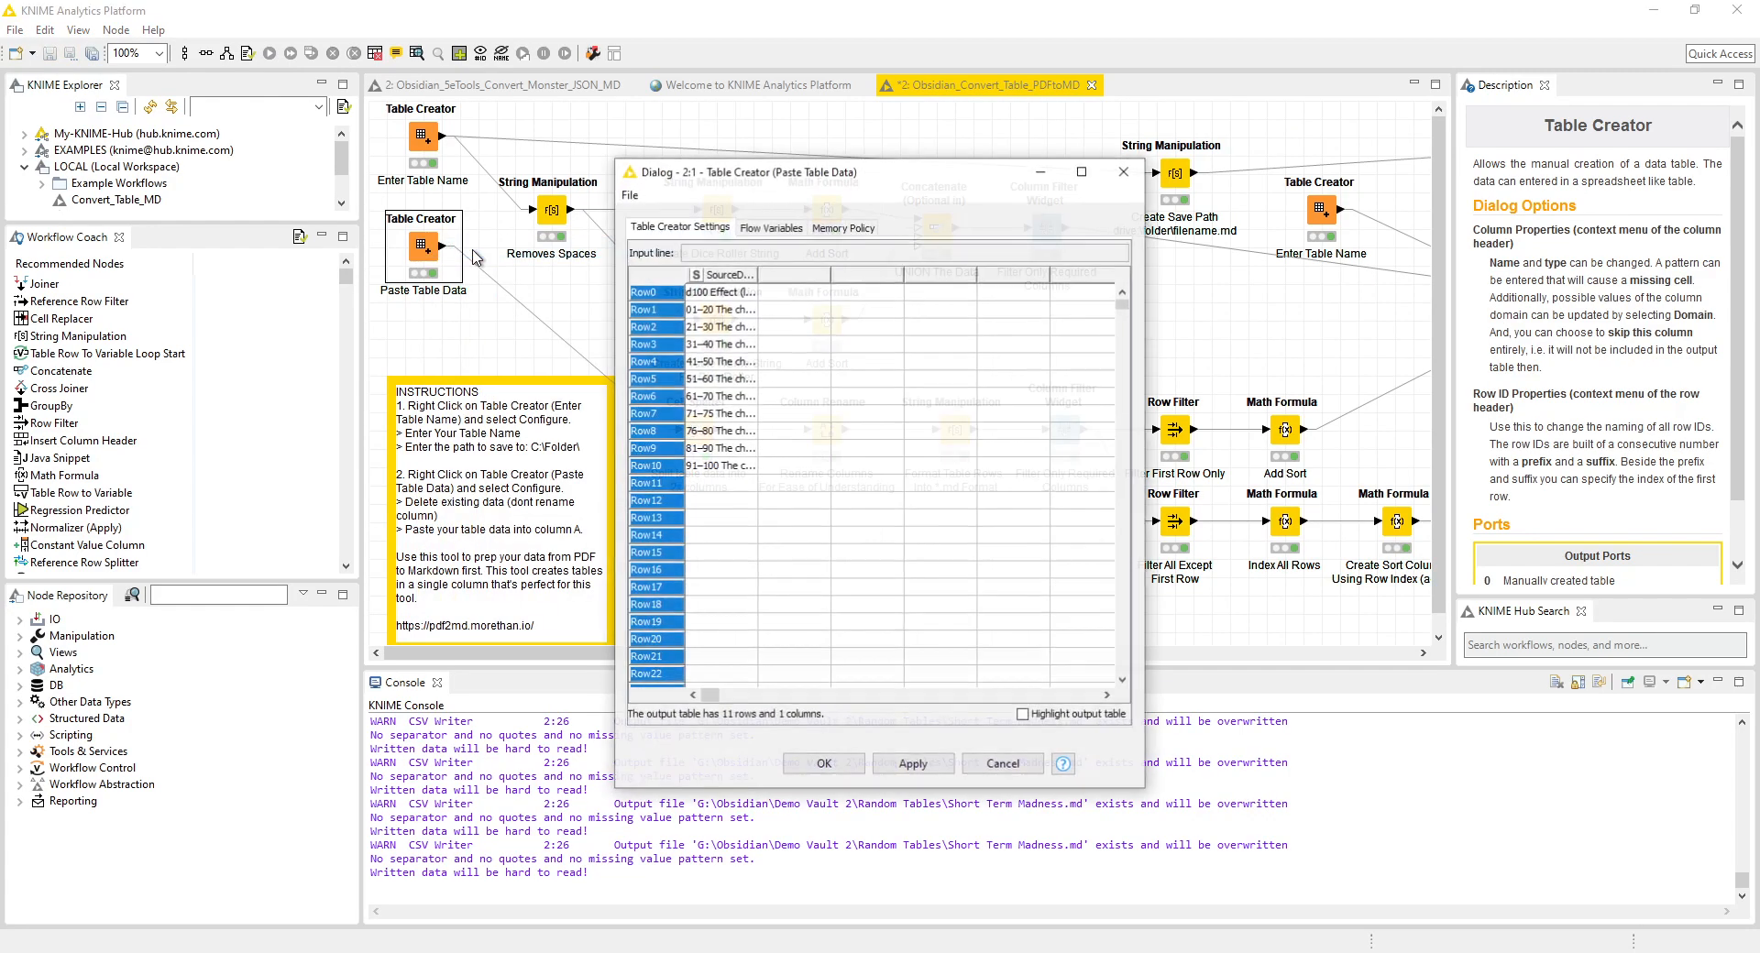
{"action": "key", "text": "ctrl+v"}
{"action": "left_click", "coordinate": [720, 293]}
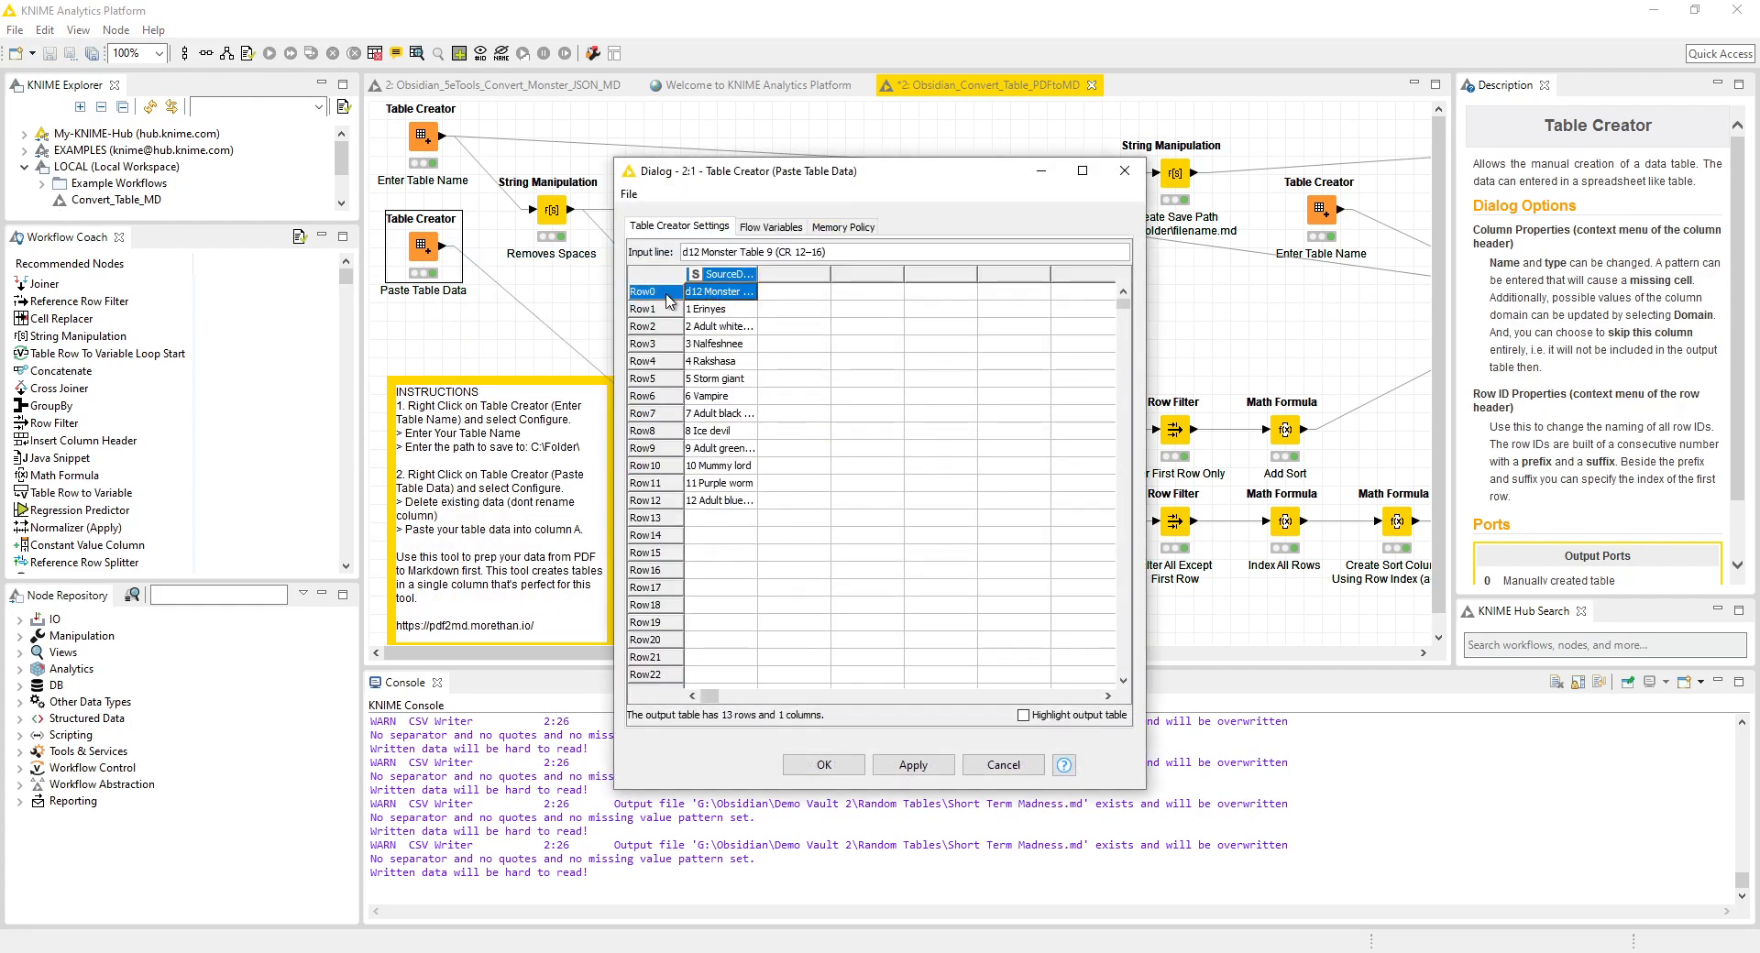
{"action": "left_click", "coordinate": [823, 765]}
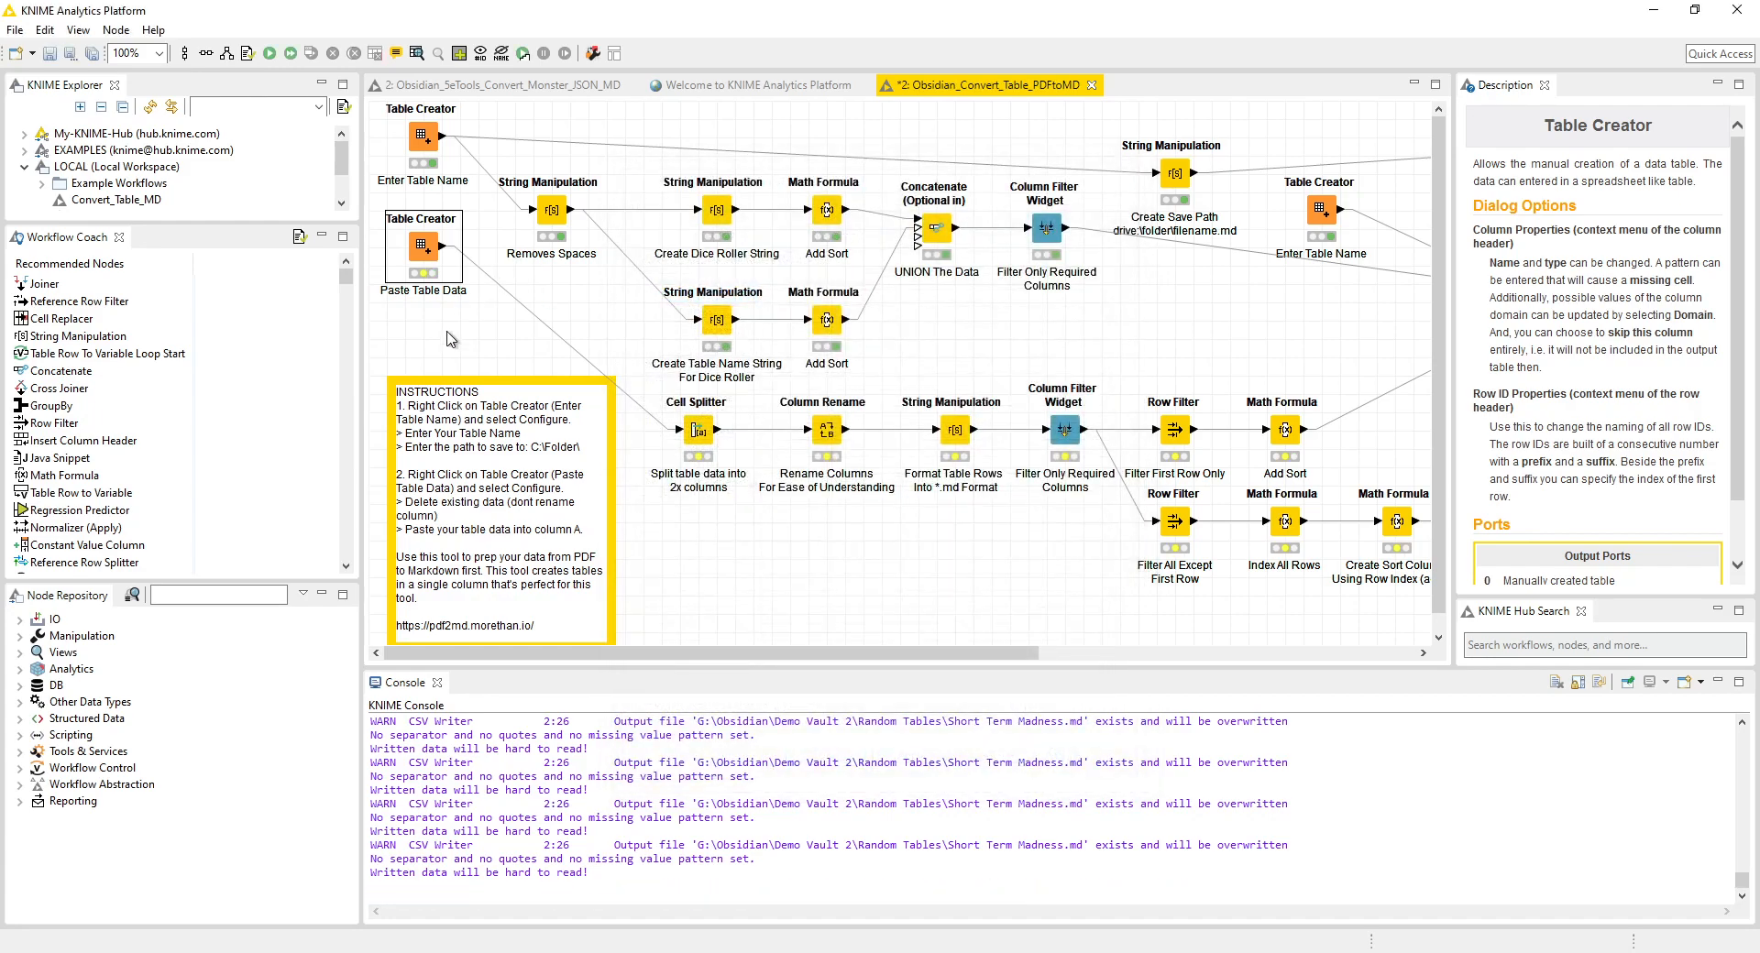
- Set TableName in the Enter Table Name node to "Random Monster Table 4" and execute all nodes in the workflow
{"action": "left_click", "coordinate": [454, 335]}
{"action": "right_click", "coordinate": [420, 138]}
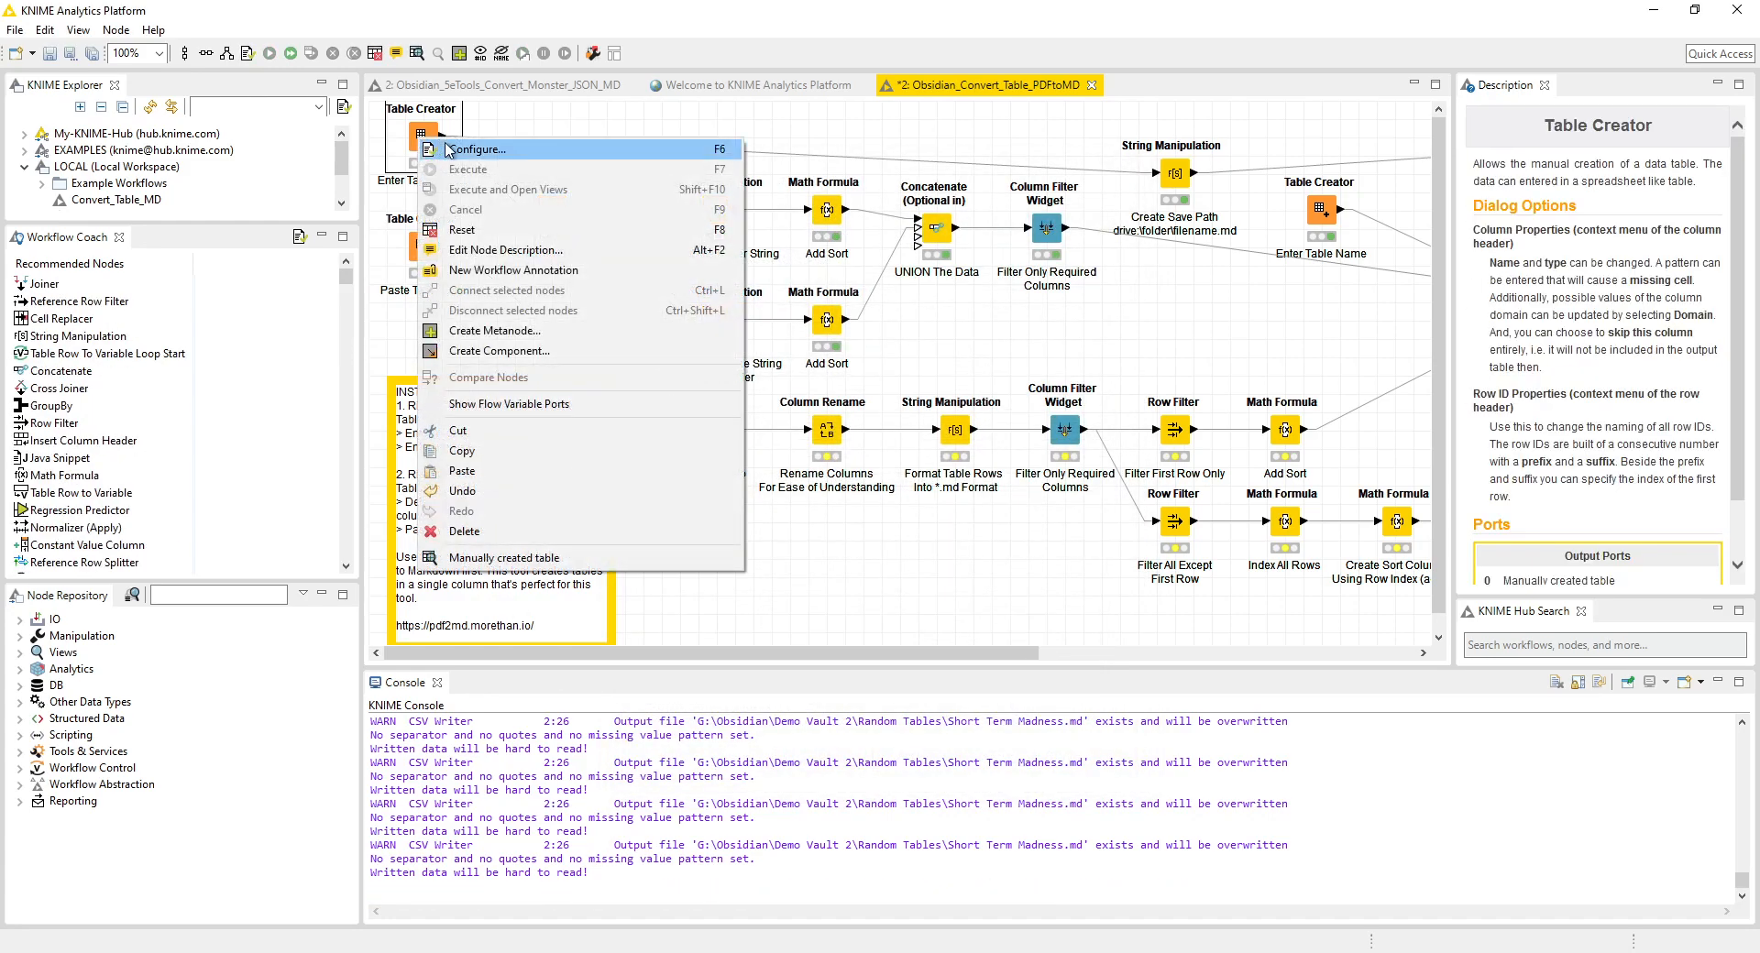
{"action": "left_click", "coordinate": [477, 149]}
{"action": "left_click", "coordinate": [710, 294]}
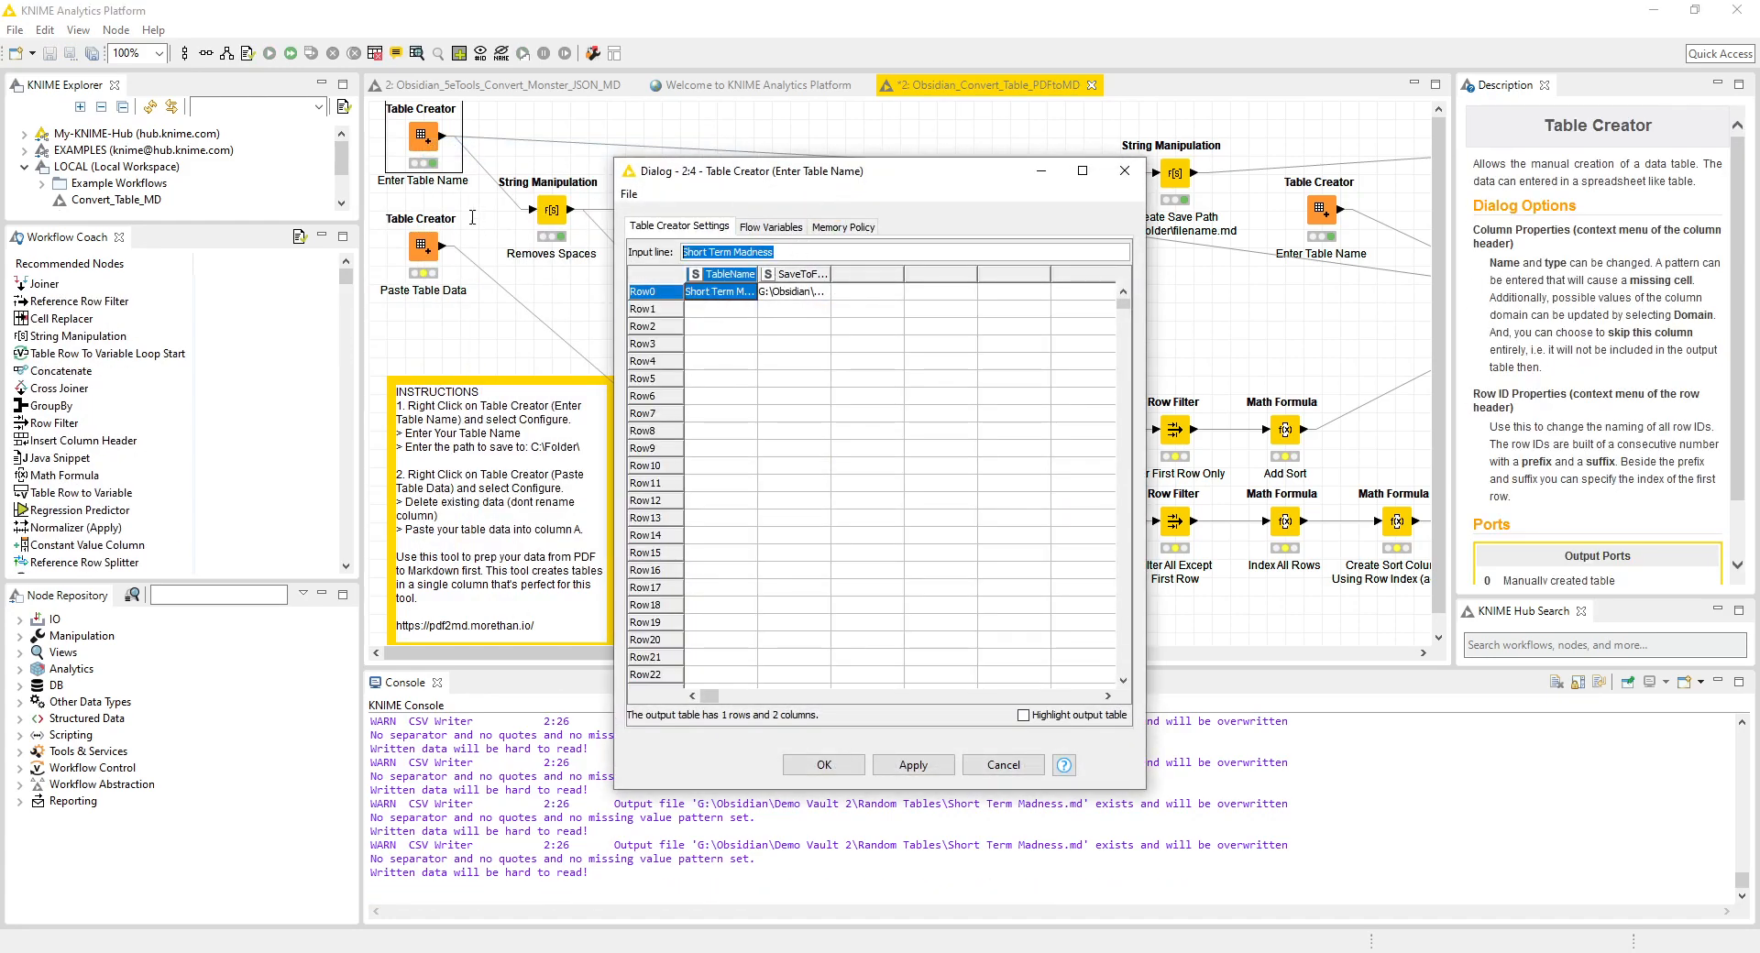
{"action": "type", "text": "Random"}
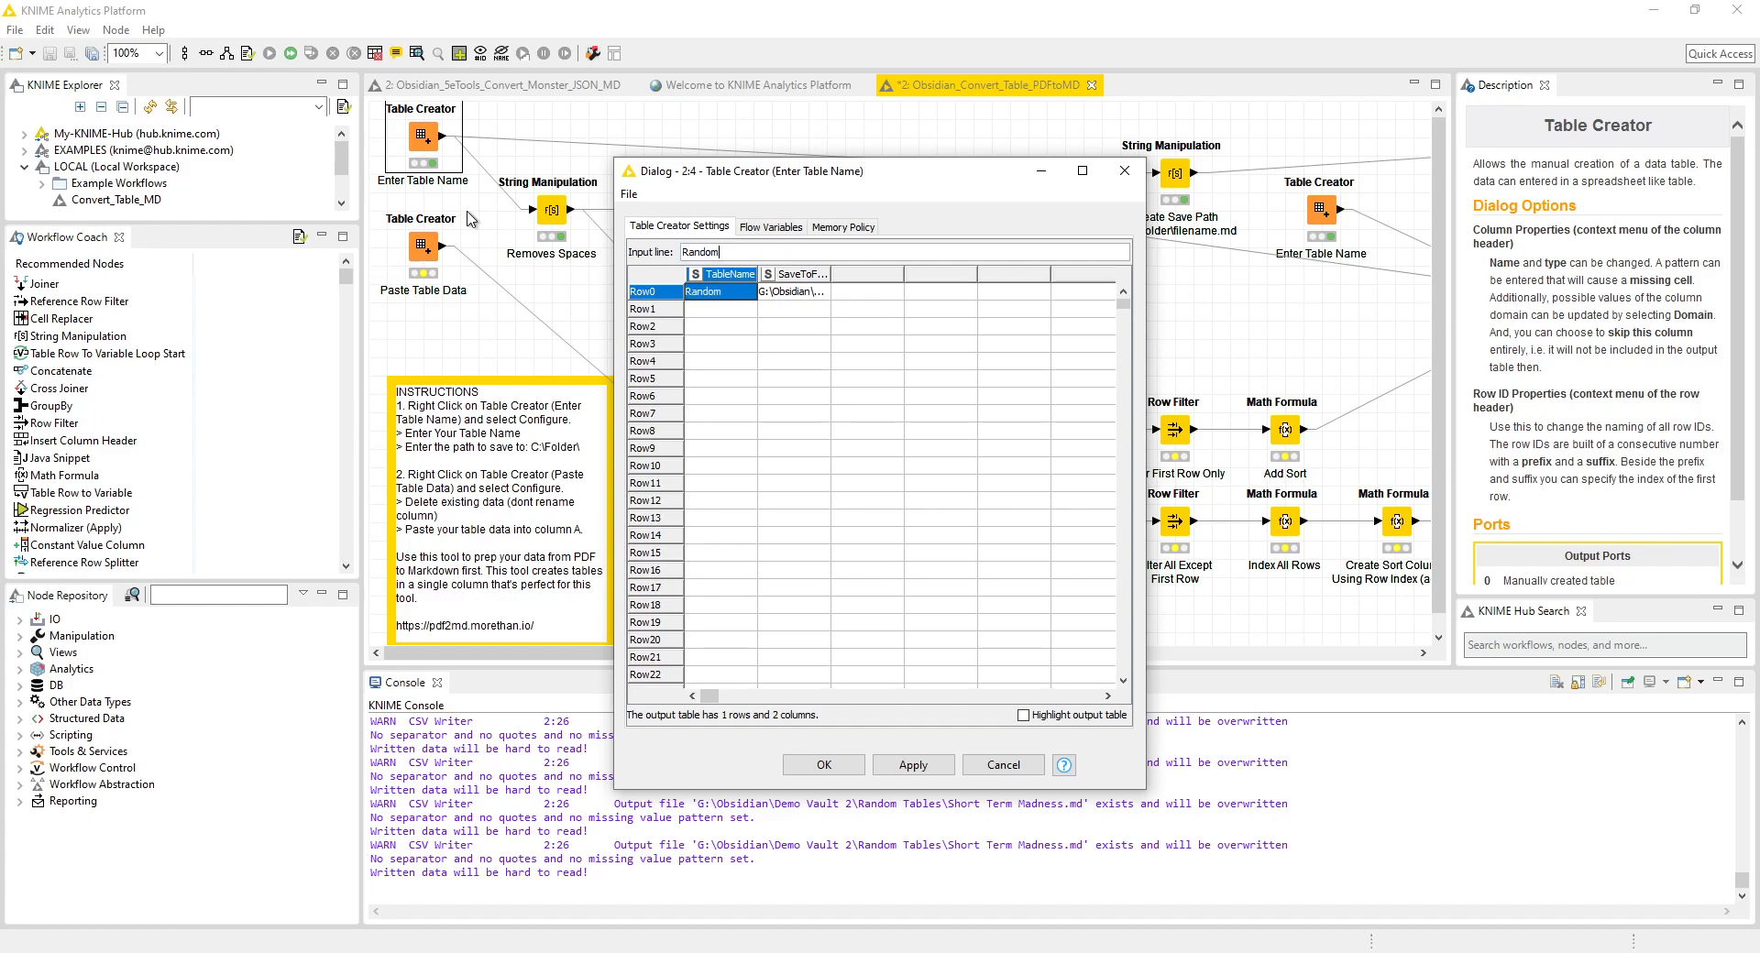
{"action": "type", "text": " Monster Table 4"}
{"action": "left_click", "coordinate": [834, 765]}
{"action": "left_click", "coordinate": [290, 53]}
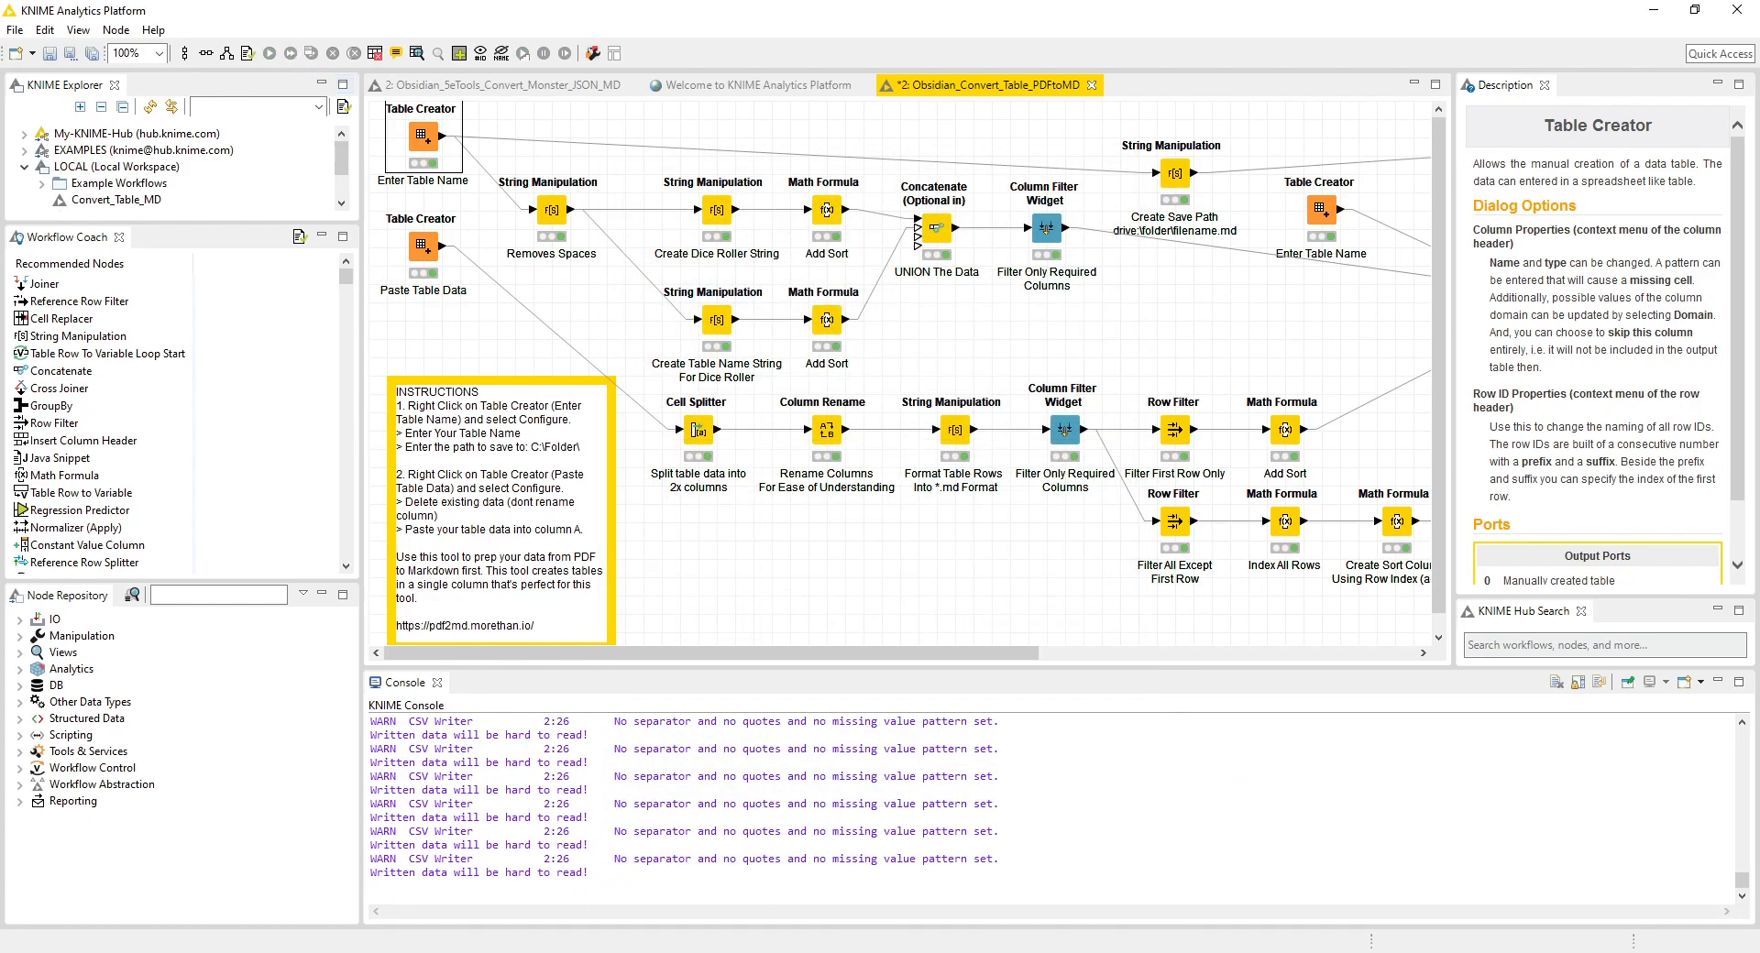
- Open the Random Monster Table 4 note in Demo Vault 2, preview it and reroll its dice roller
{"action": "left_click", "coordinate": [633, 893]}
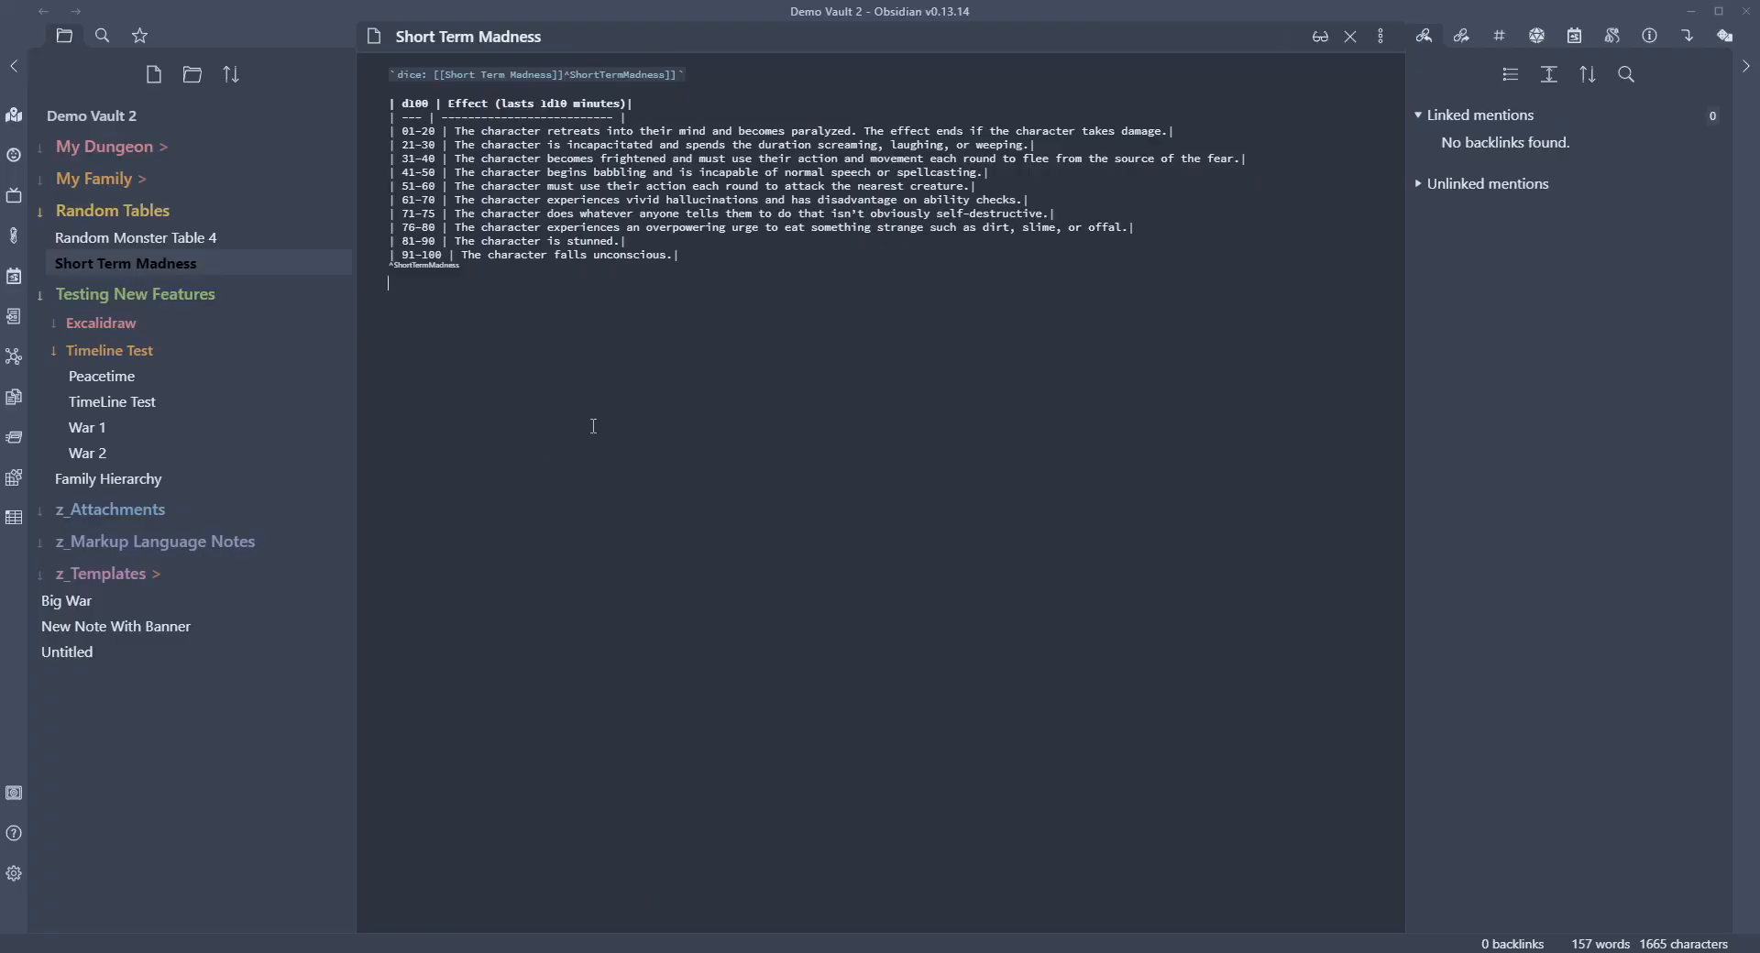
{"action": "left_click", "coordinate": [171, 241]}
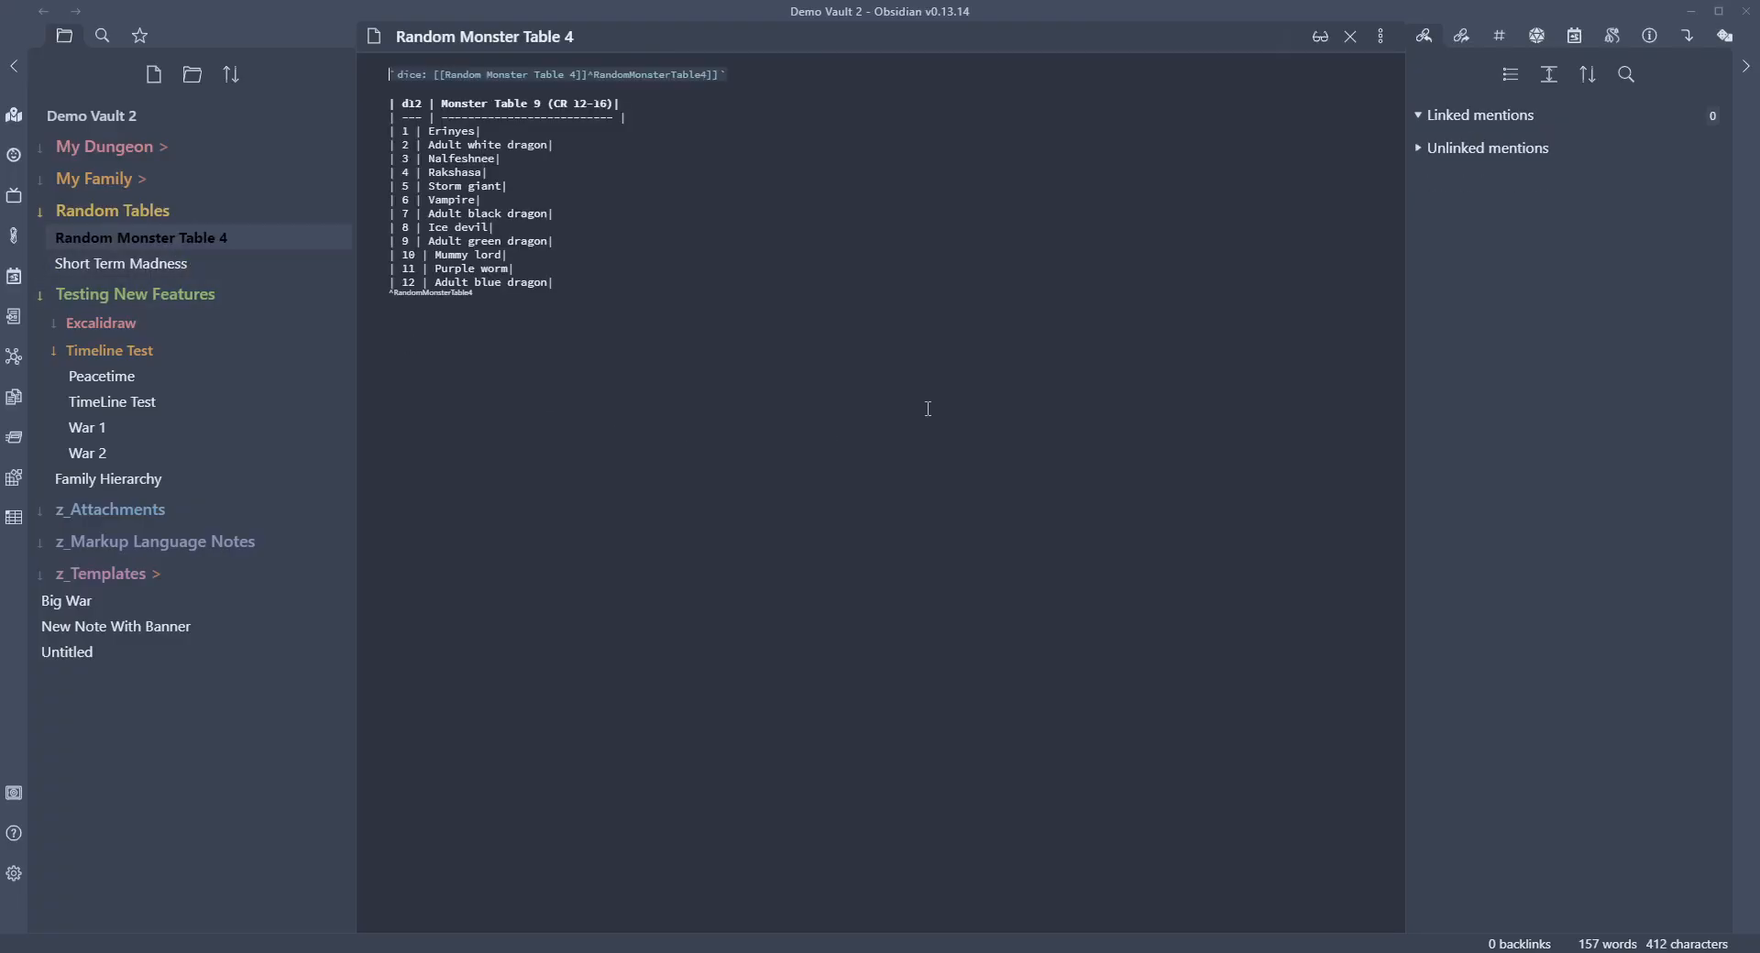
{"action": "left_click", "coordinate": [1320, 36]}
{"action": "left_click", "coordinate": [512, 91]}
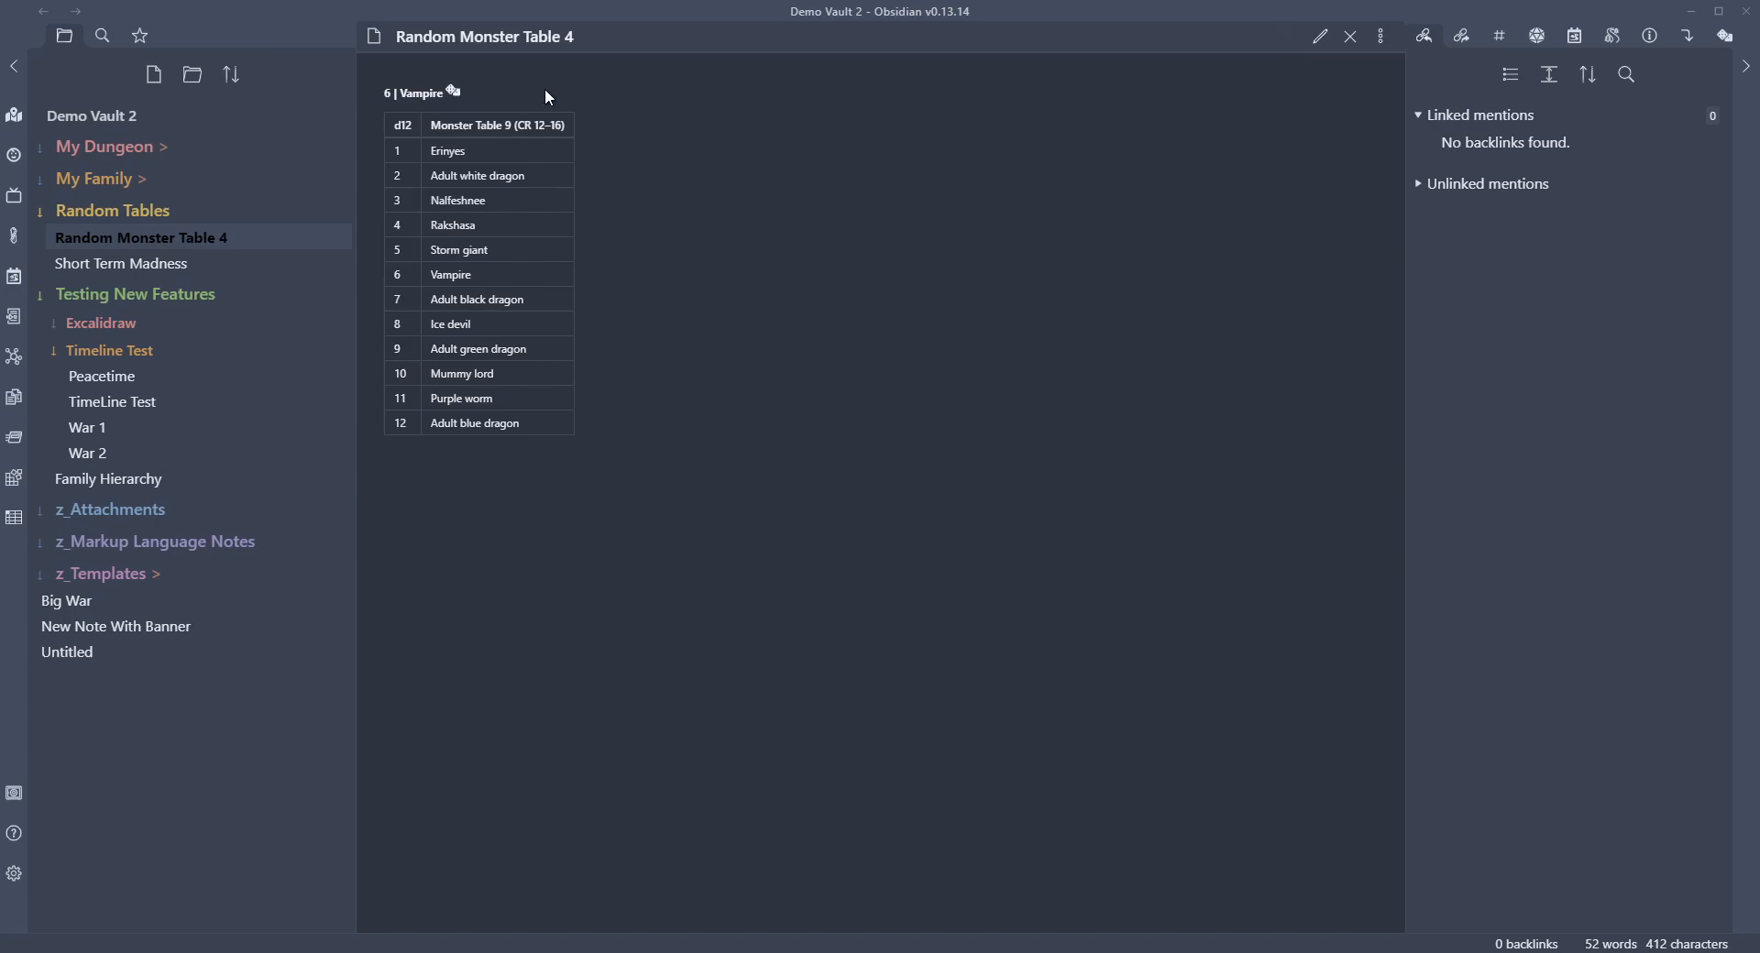
{"action": "left_click", "coordinate": [452, 91]}
{"action": "left_click", "coordinate": [471, 97]}
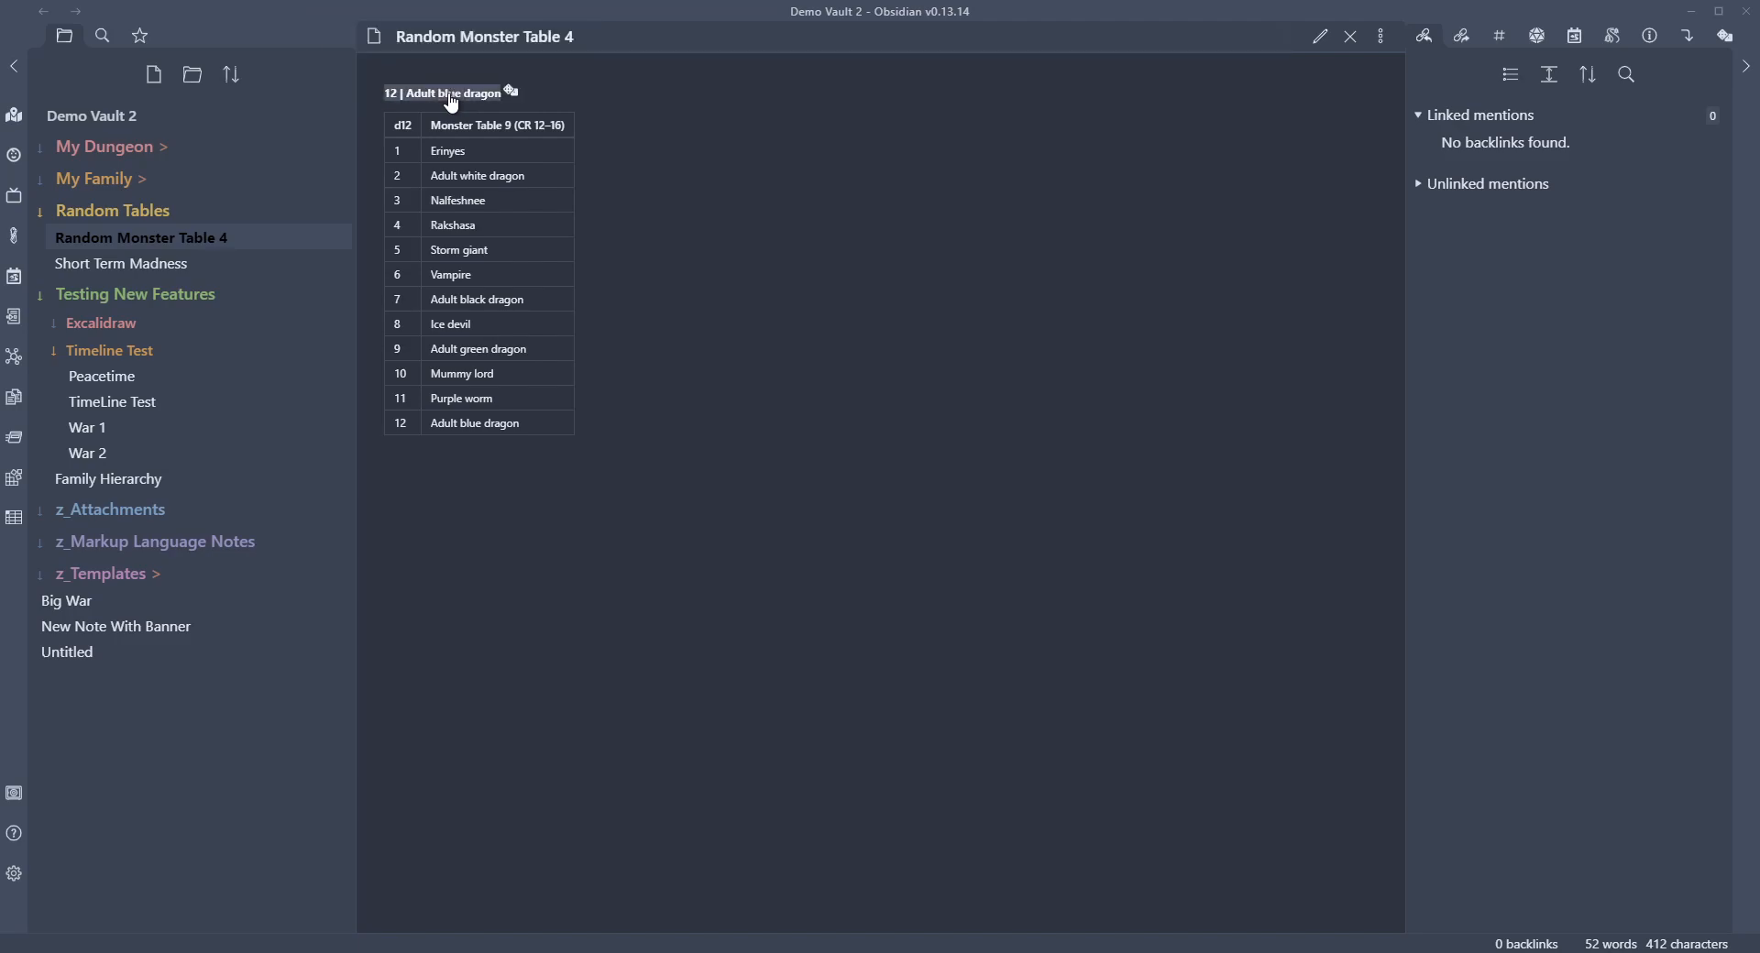
- Roll the dice roller above Monster Table 9 in the Random Monster Table 4 note again
{"action": "left_click", "coordinate": [512, 91]}
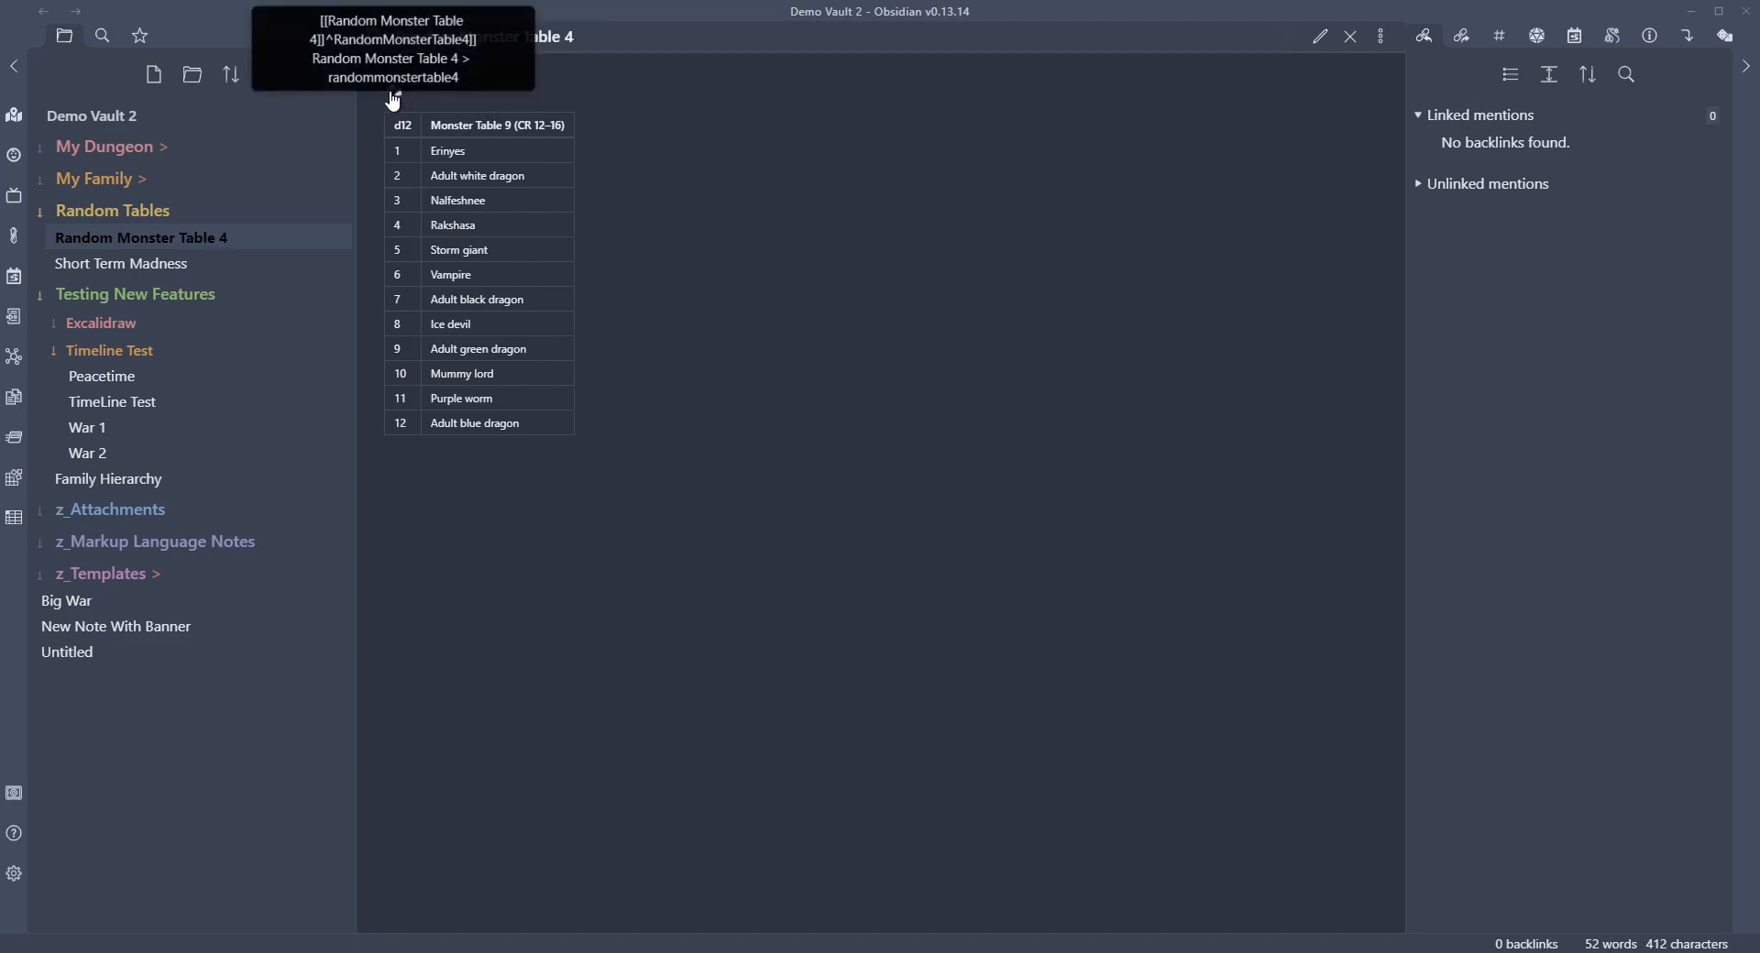
{"action": "left_click", "coordinate": [399, 91]}
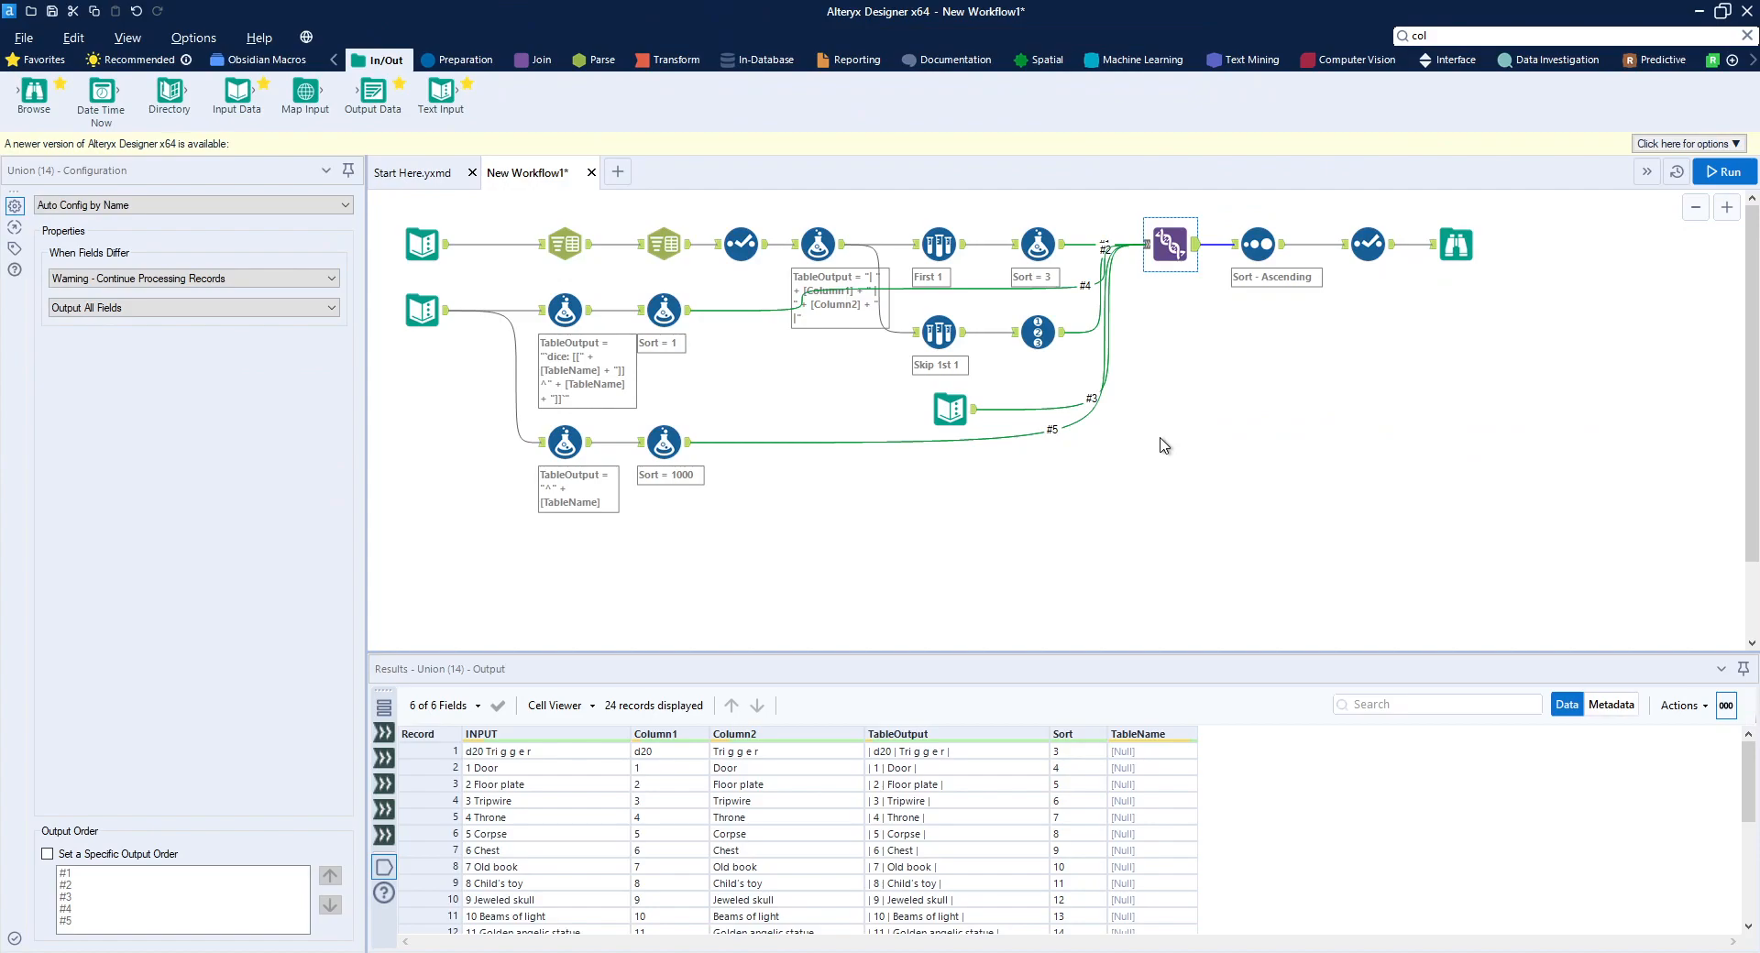
- Switch to Alteryx Designer and open the recent files MonsterConverter and ConvertMonstersToMD
{"action": "left_click", "coordinate": [24, 38]}
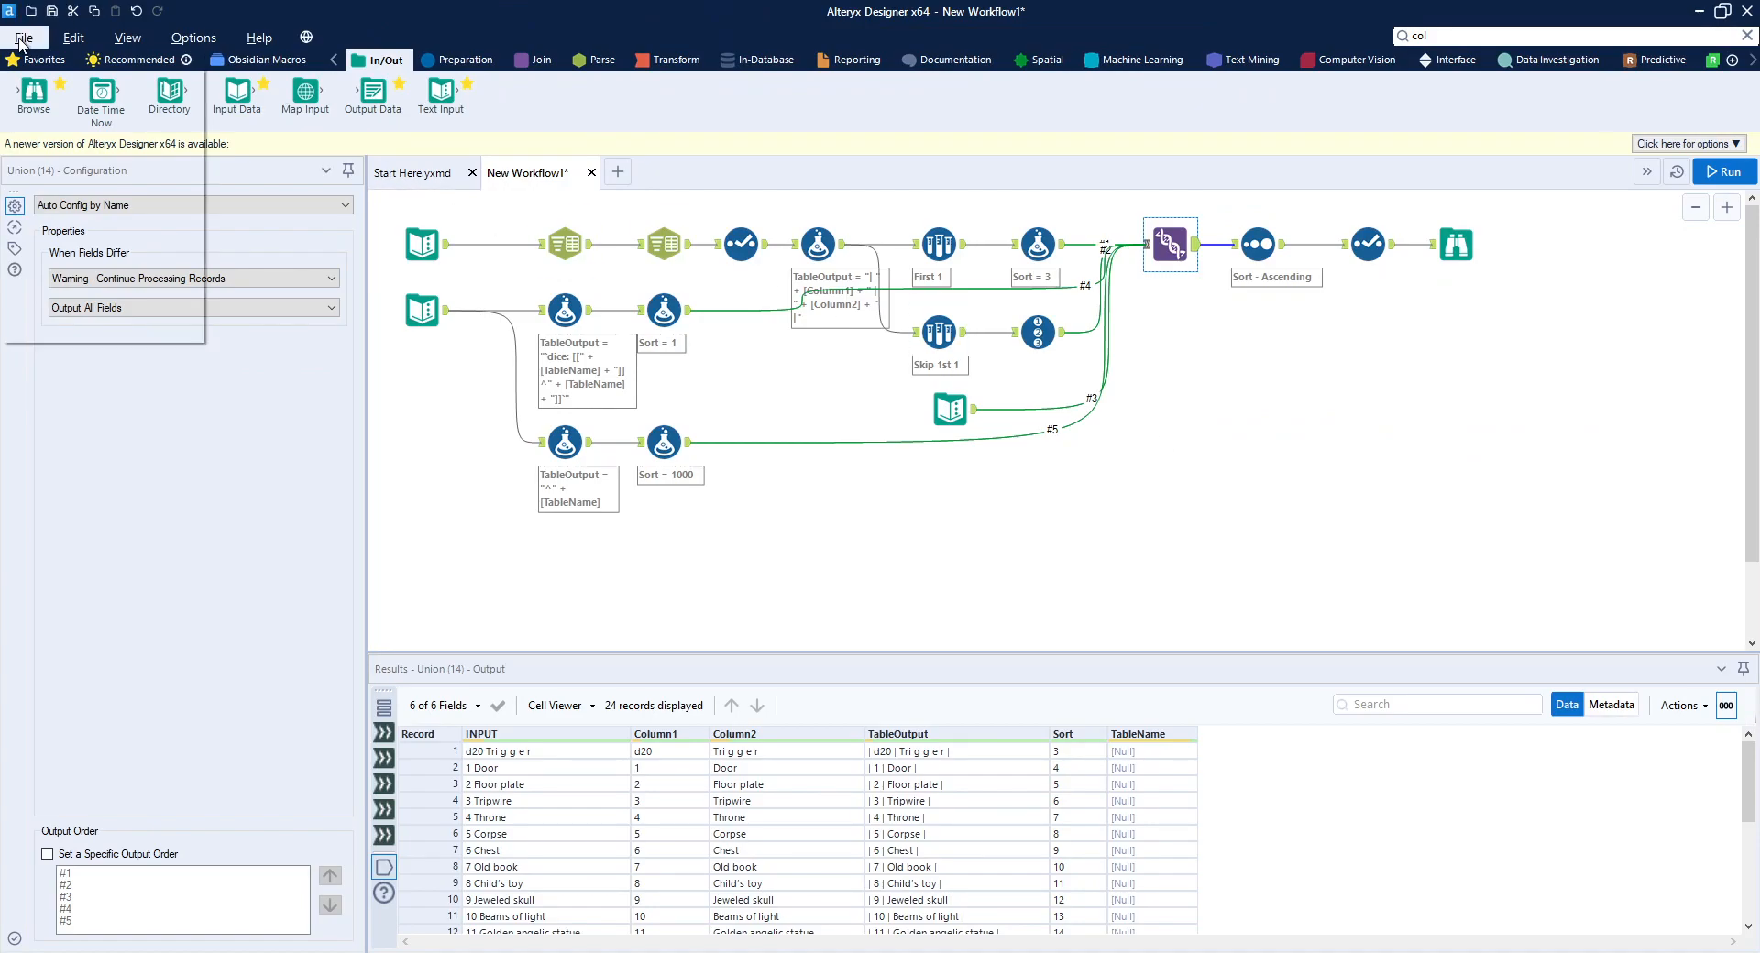
{"action": "mouse_move", "coordinate": [104, 95]}
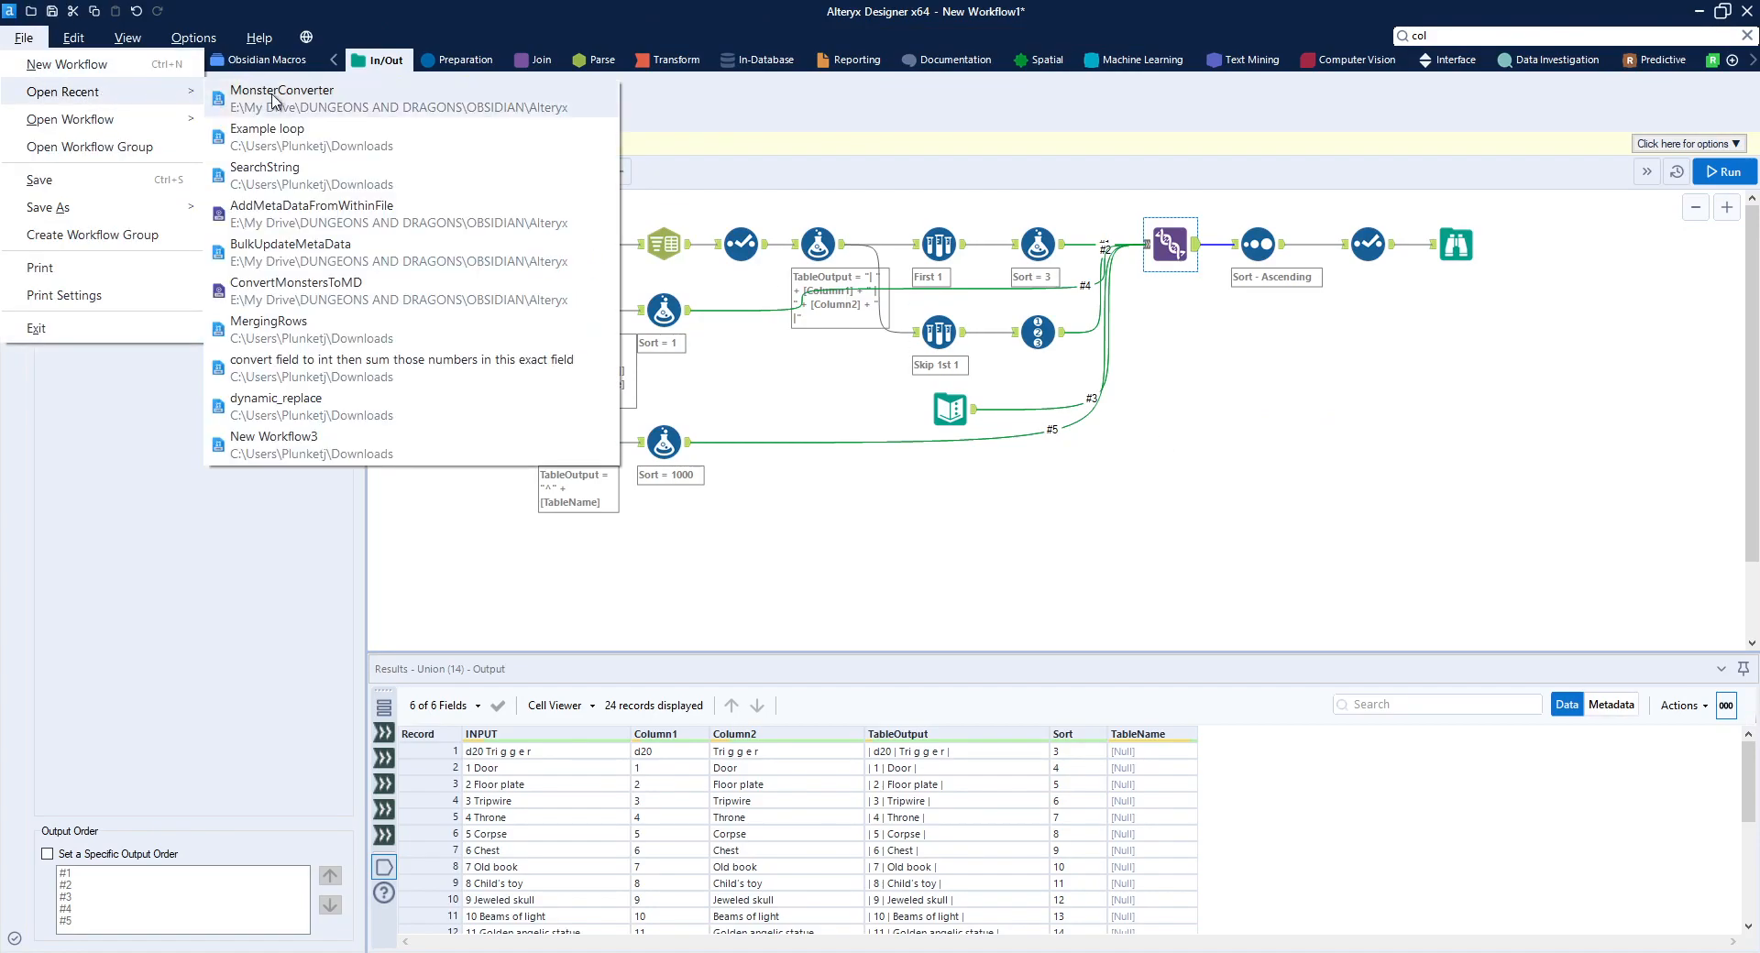
{"action": "left_click", "coordinate": [349, 101]}
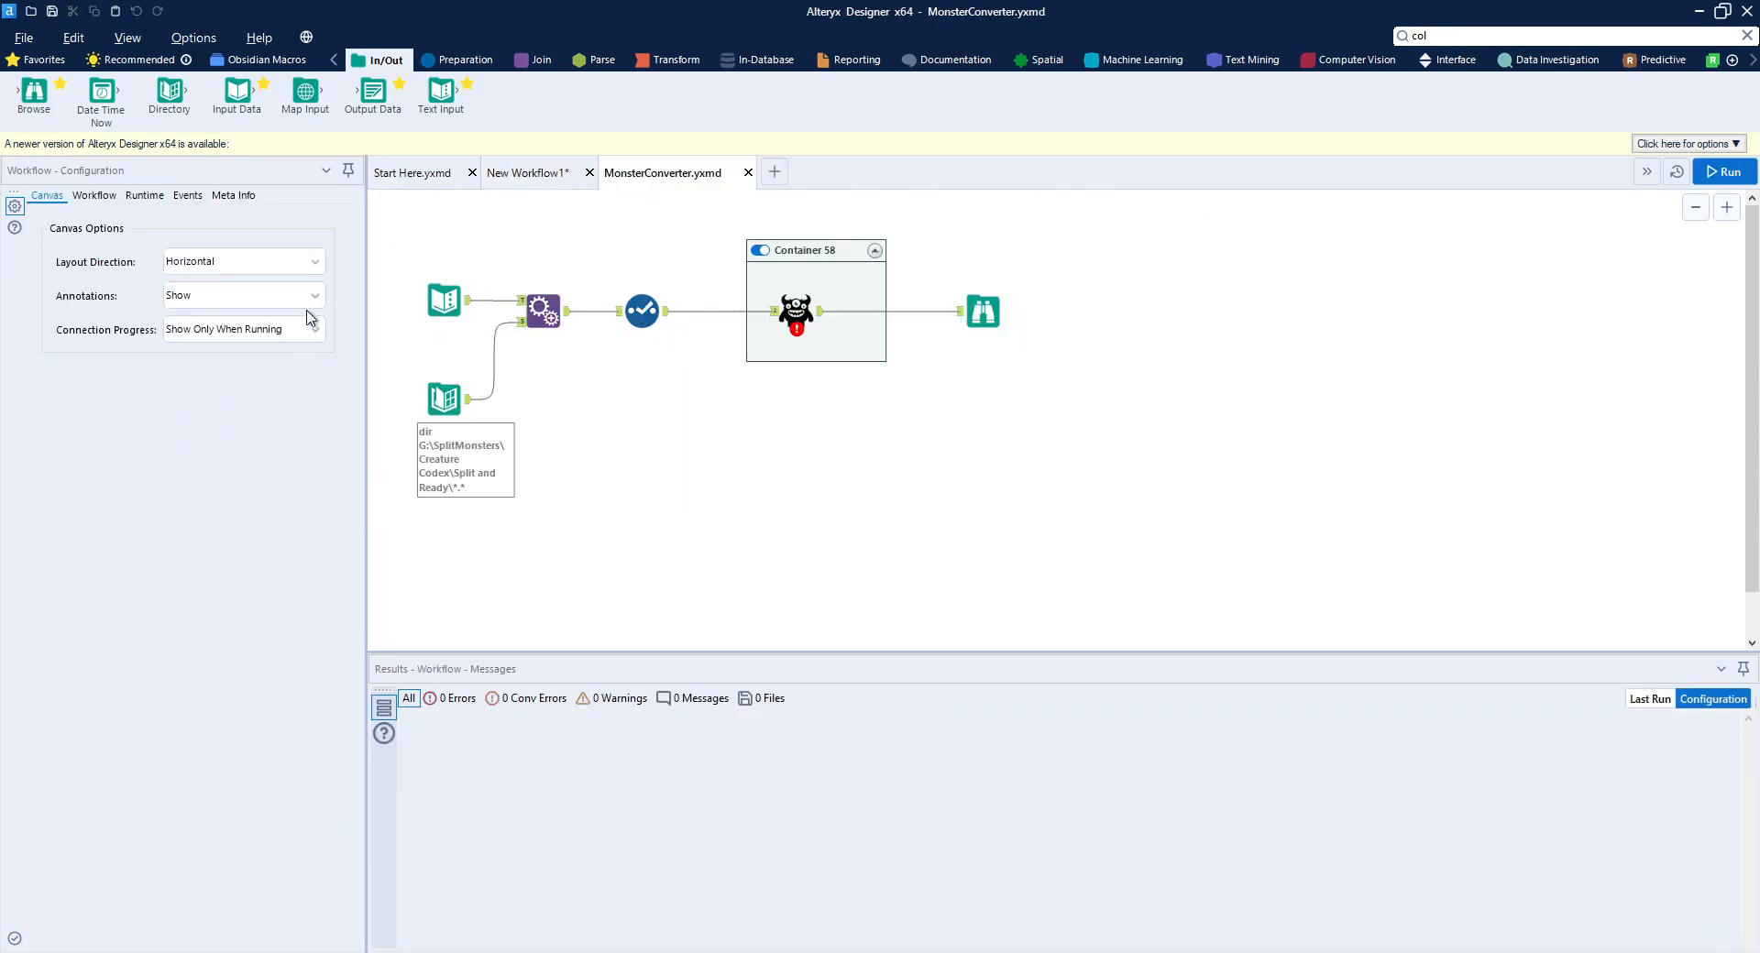
{"action": "left_click", "coordinate": [24, 38]}
{"action": "mouse_move", "coordinate": [91, 93]}
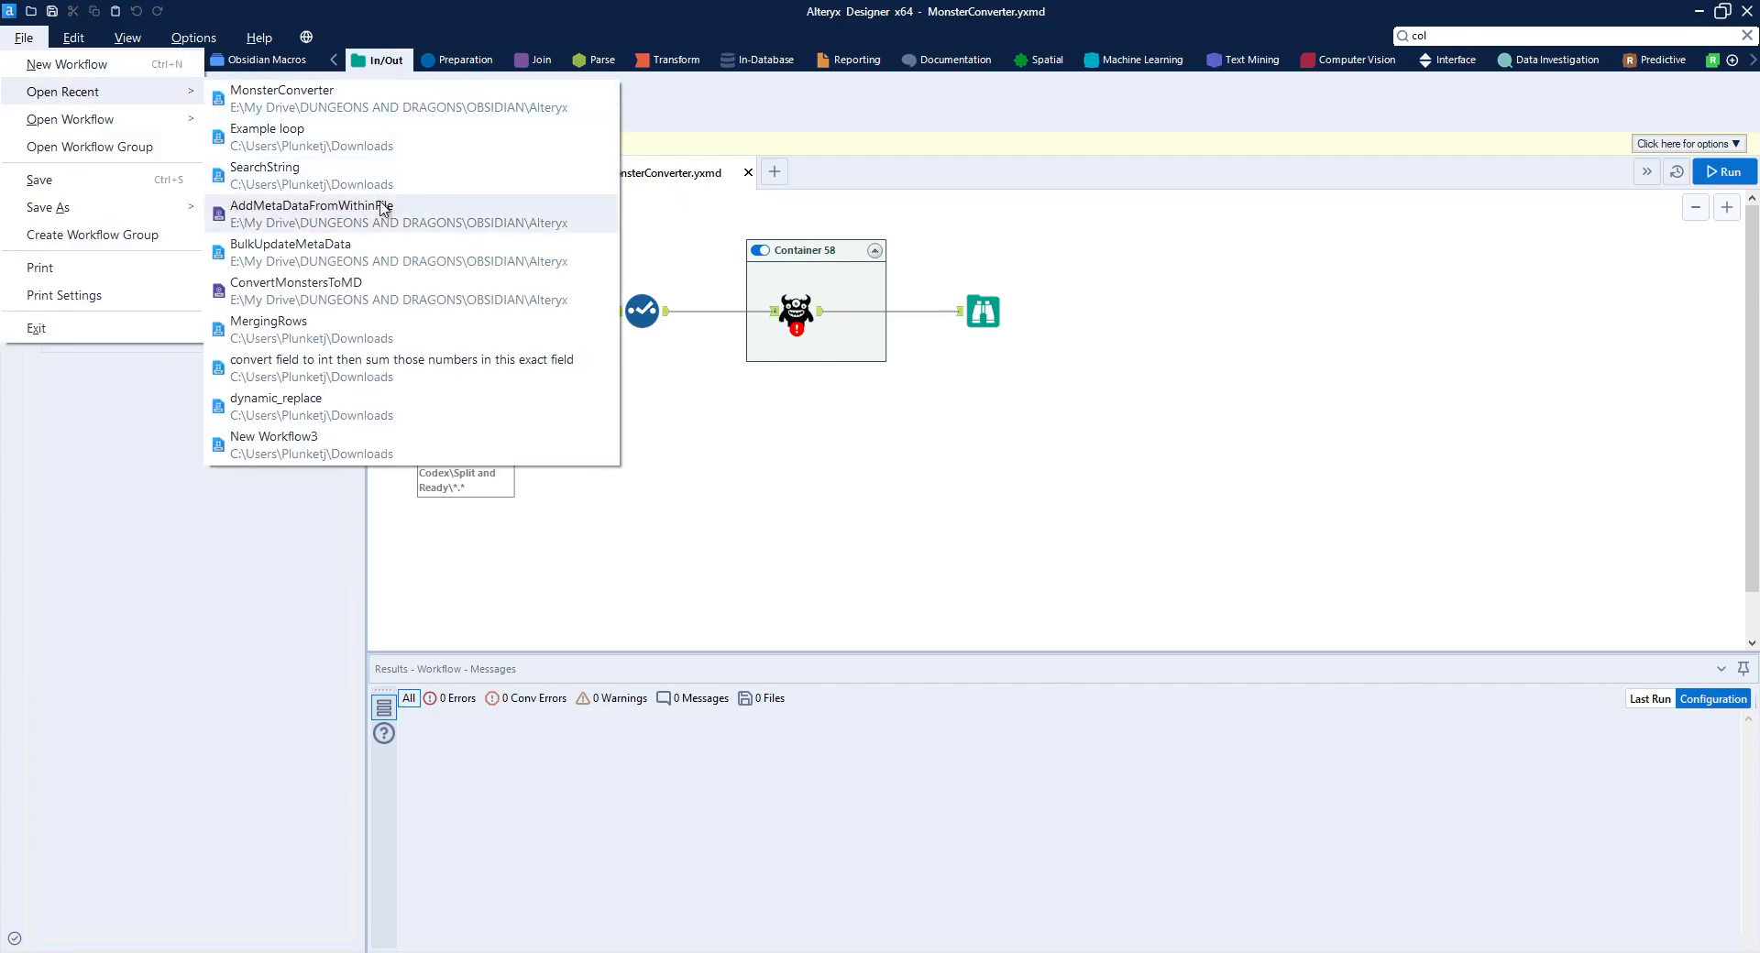
{"action": "left_click", "coordinate": [333, 305]}
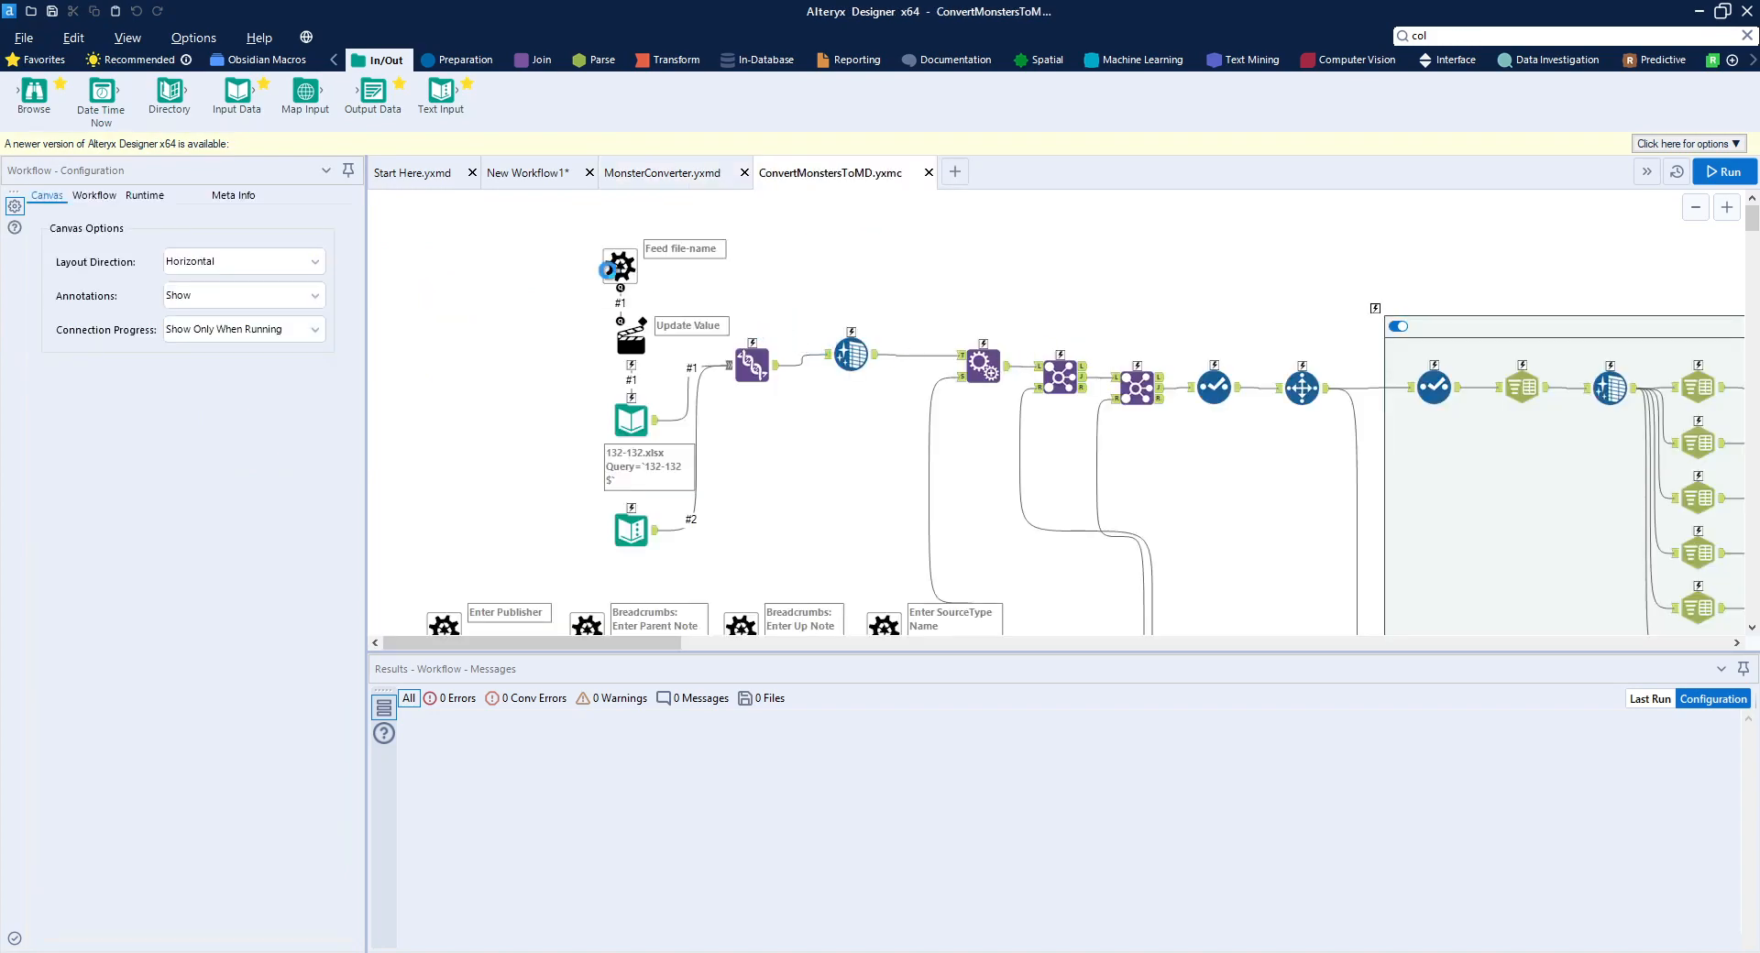
- Return to the MonsterConverter workflow and view the configuration of its Directory tool
{"action": "left_click", "coordinate": [700, 178]}
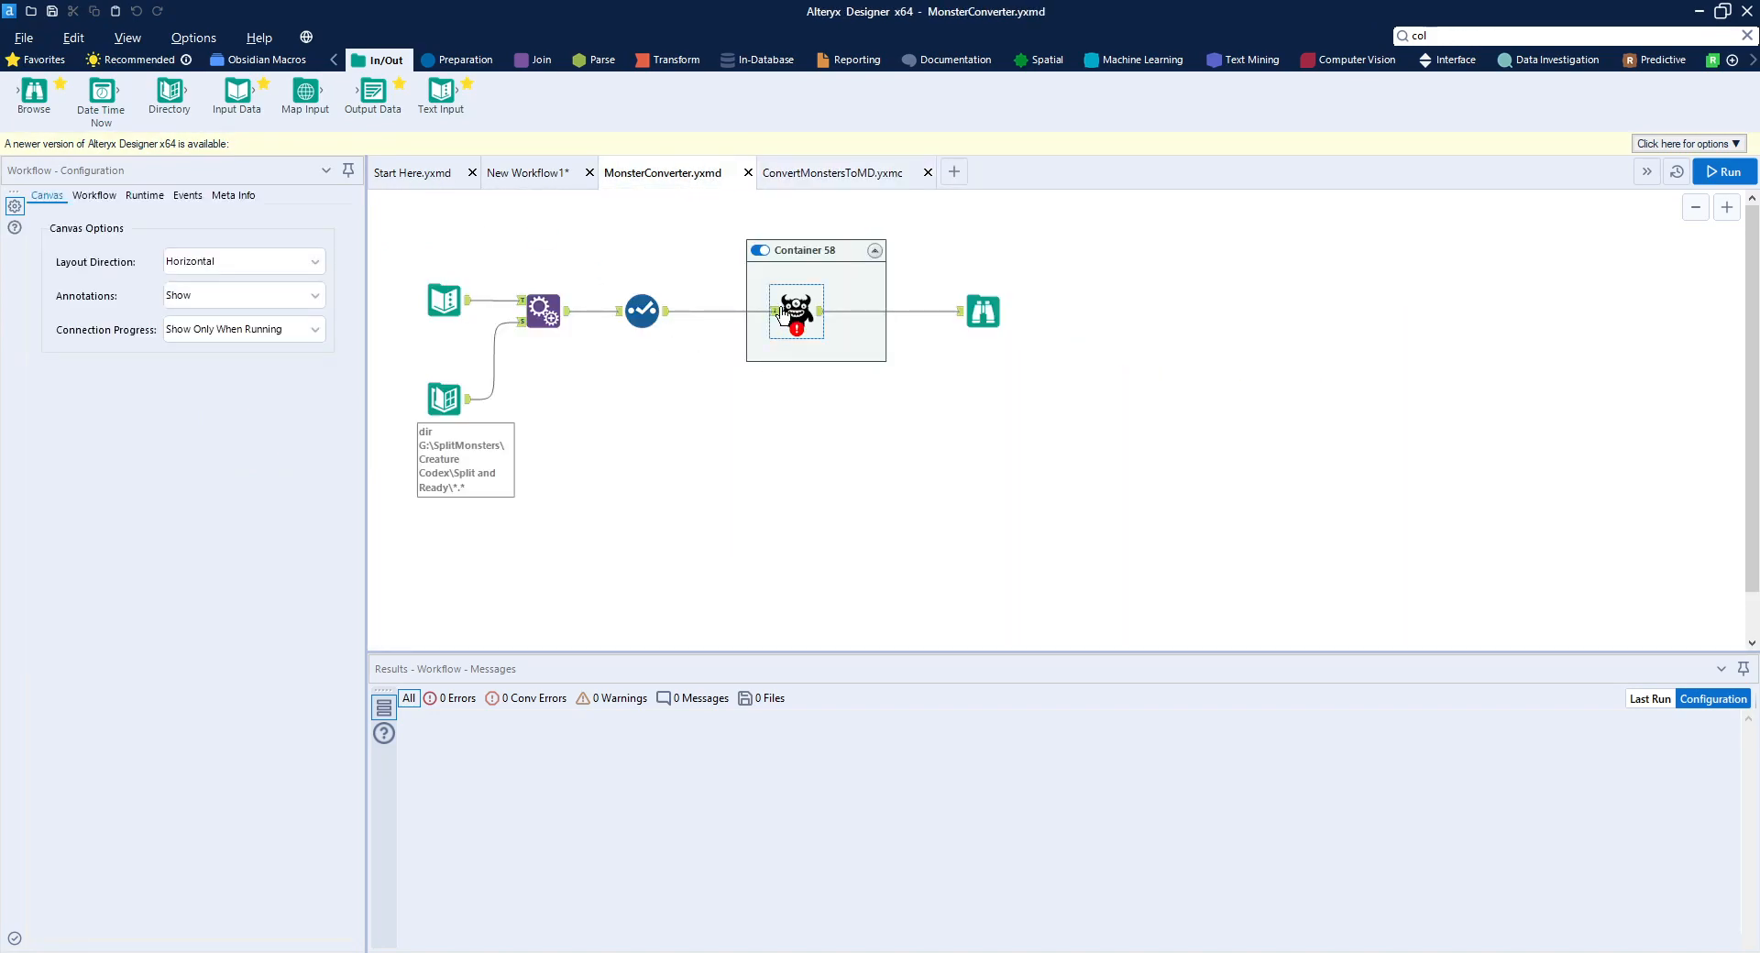
{"action": "left_click", "coordinate": [471, 408]}
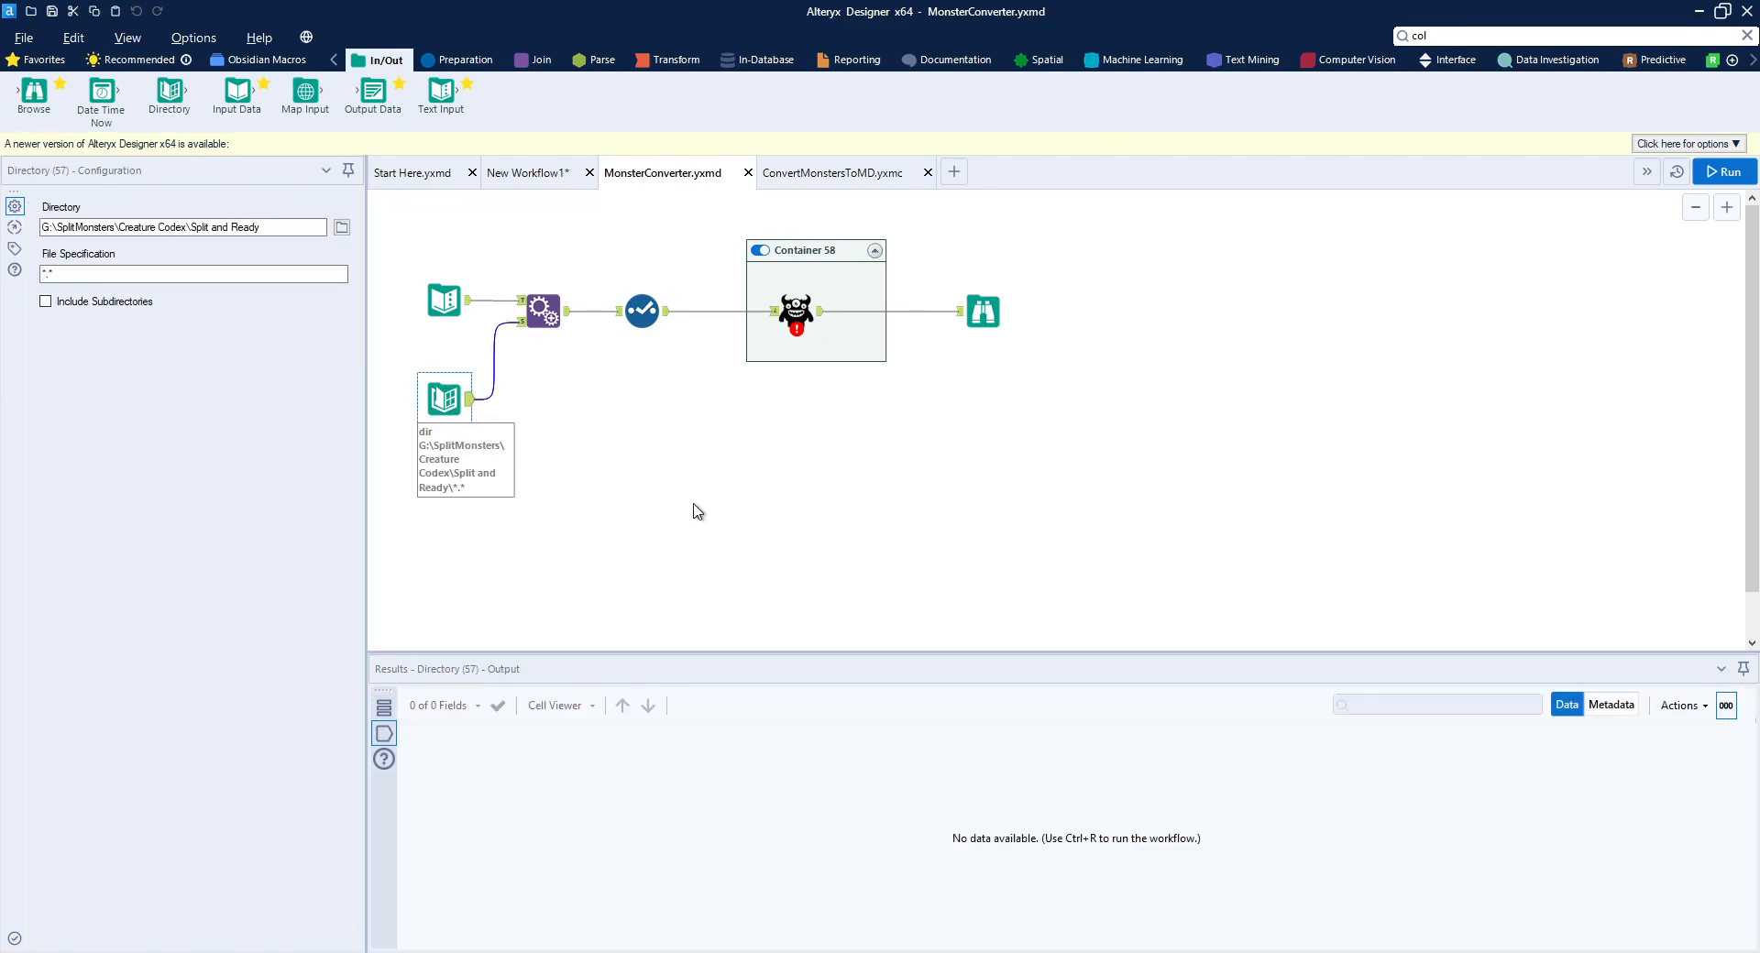
- Examine the ConvertMonstersToMD macro from its file inputs through to the final Browse tool, and switch back to KNIME
{"action": "left_click", "coordinate": [810, 171]}
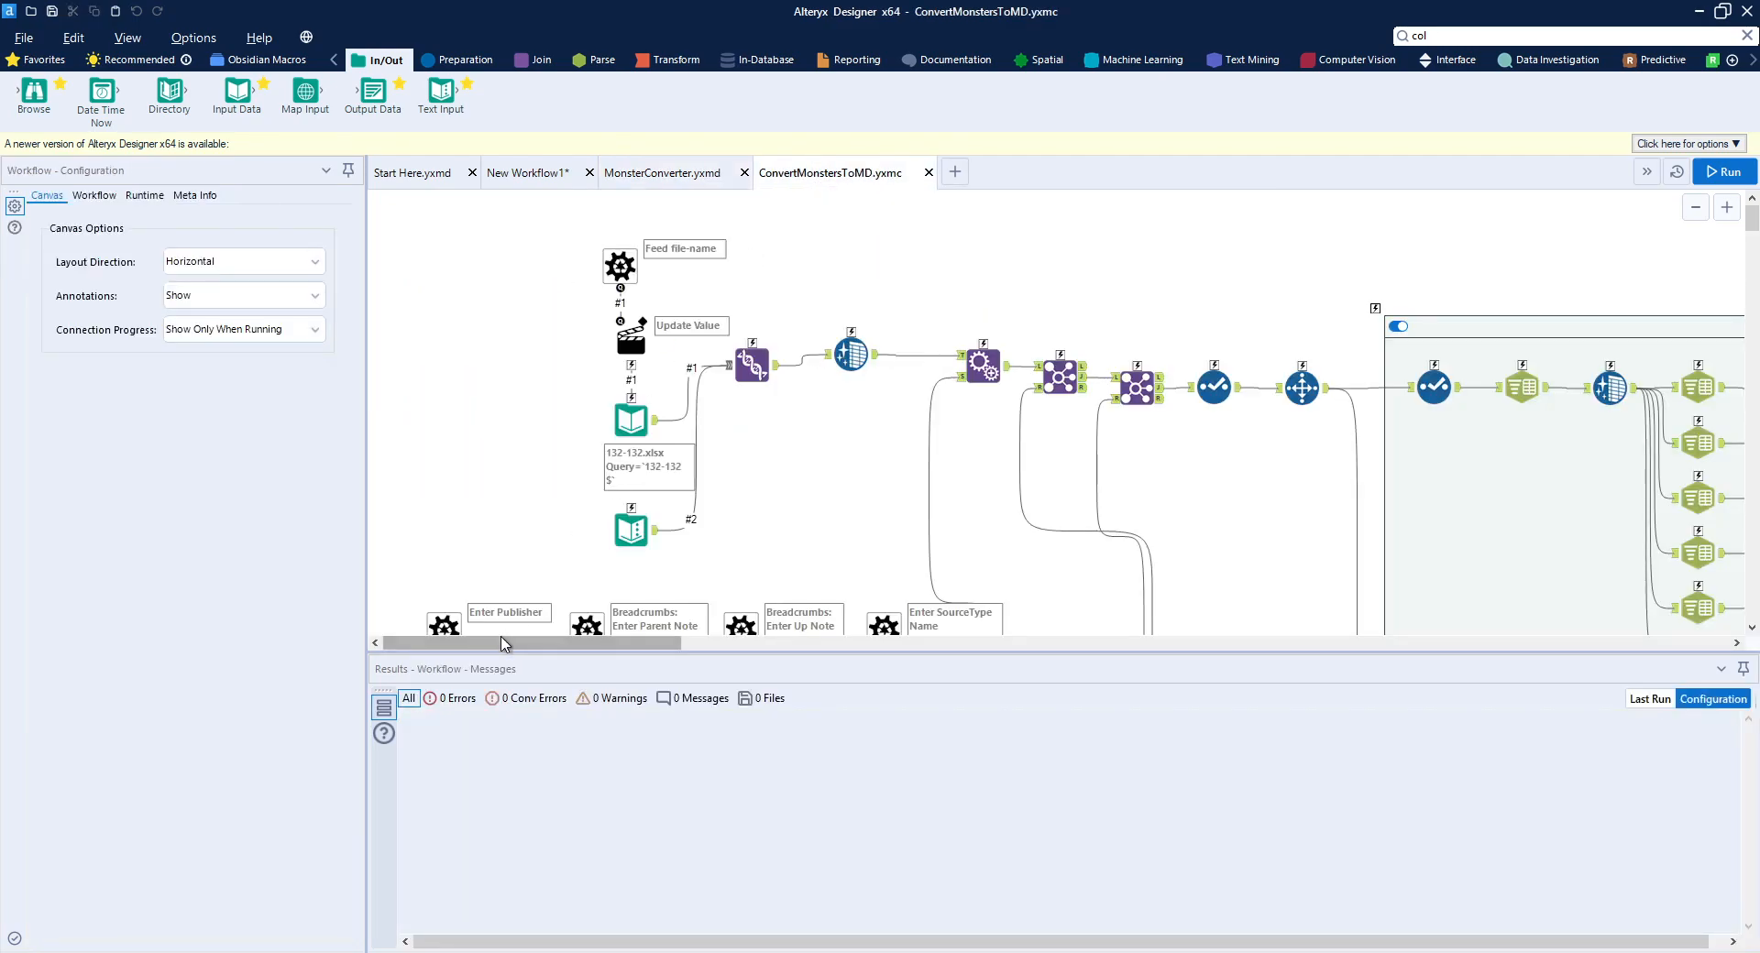
{"action": "scroll", "coordinate": [1040, 440], "scroll_direction": "down", "scroll_amount": 5}
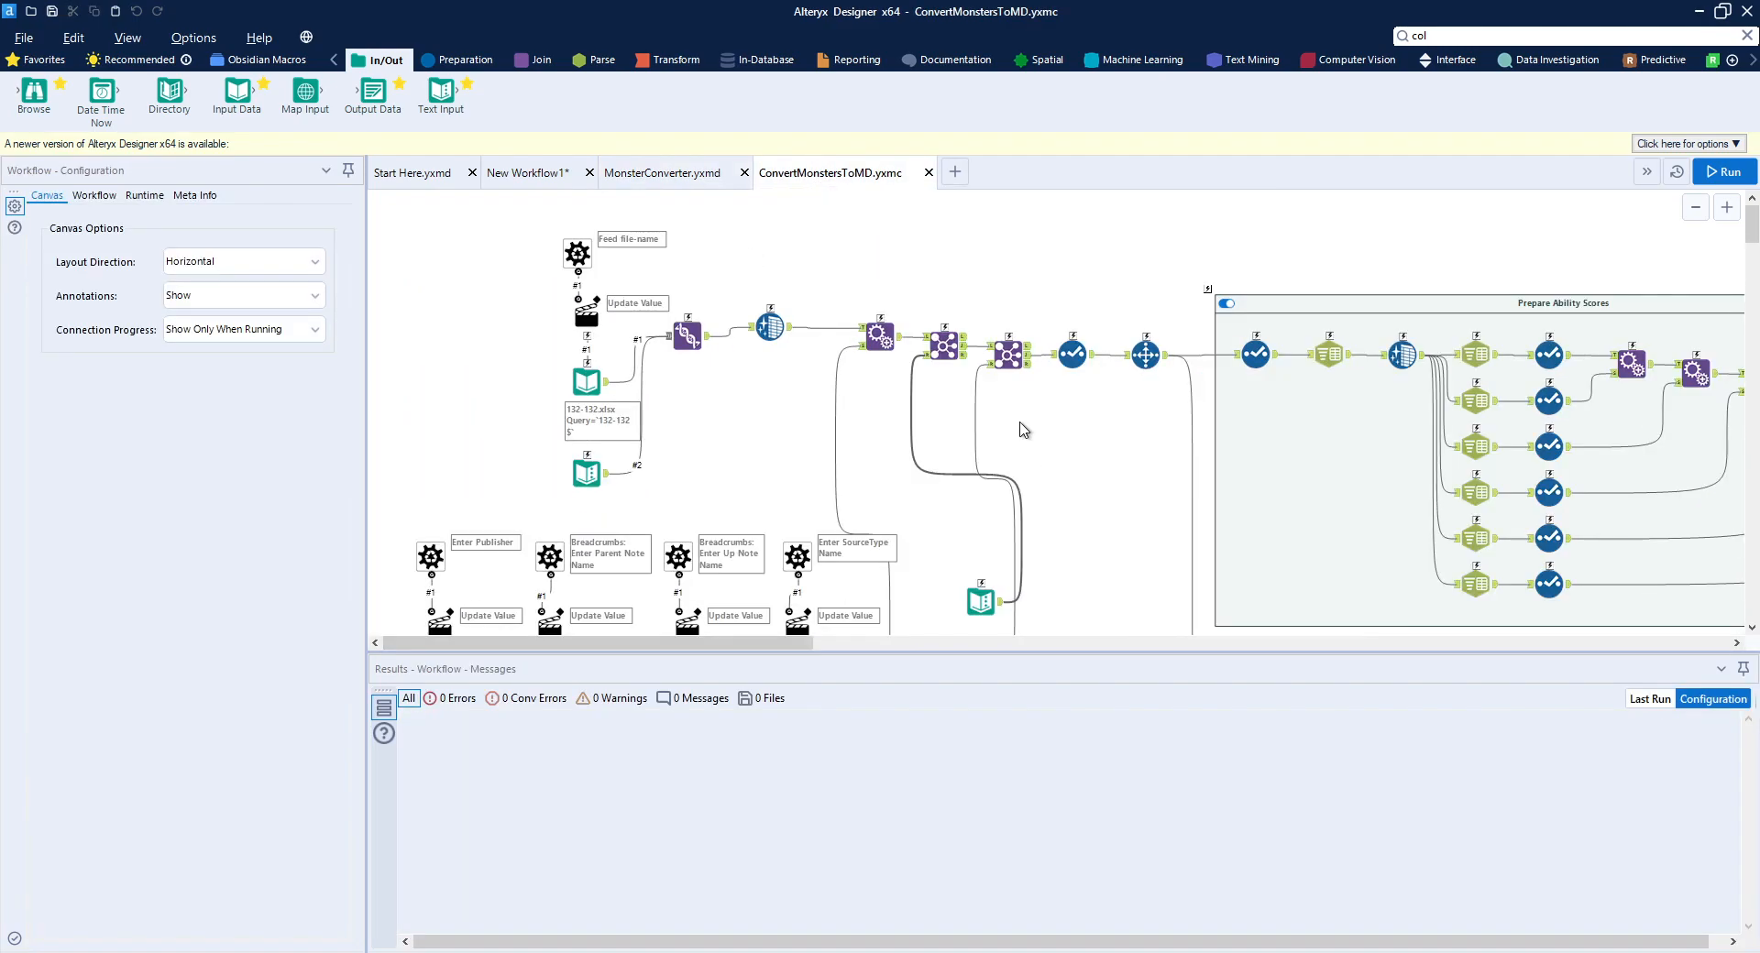
{"action": "scroll", "coordinate": [785, 495], "scroll_direction": "down", "scroll_amount": 2}
{"action": "scroll", "coordinate": [758, 547], "scroll_direction": "up", "scroll_amount": 2}
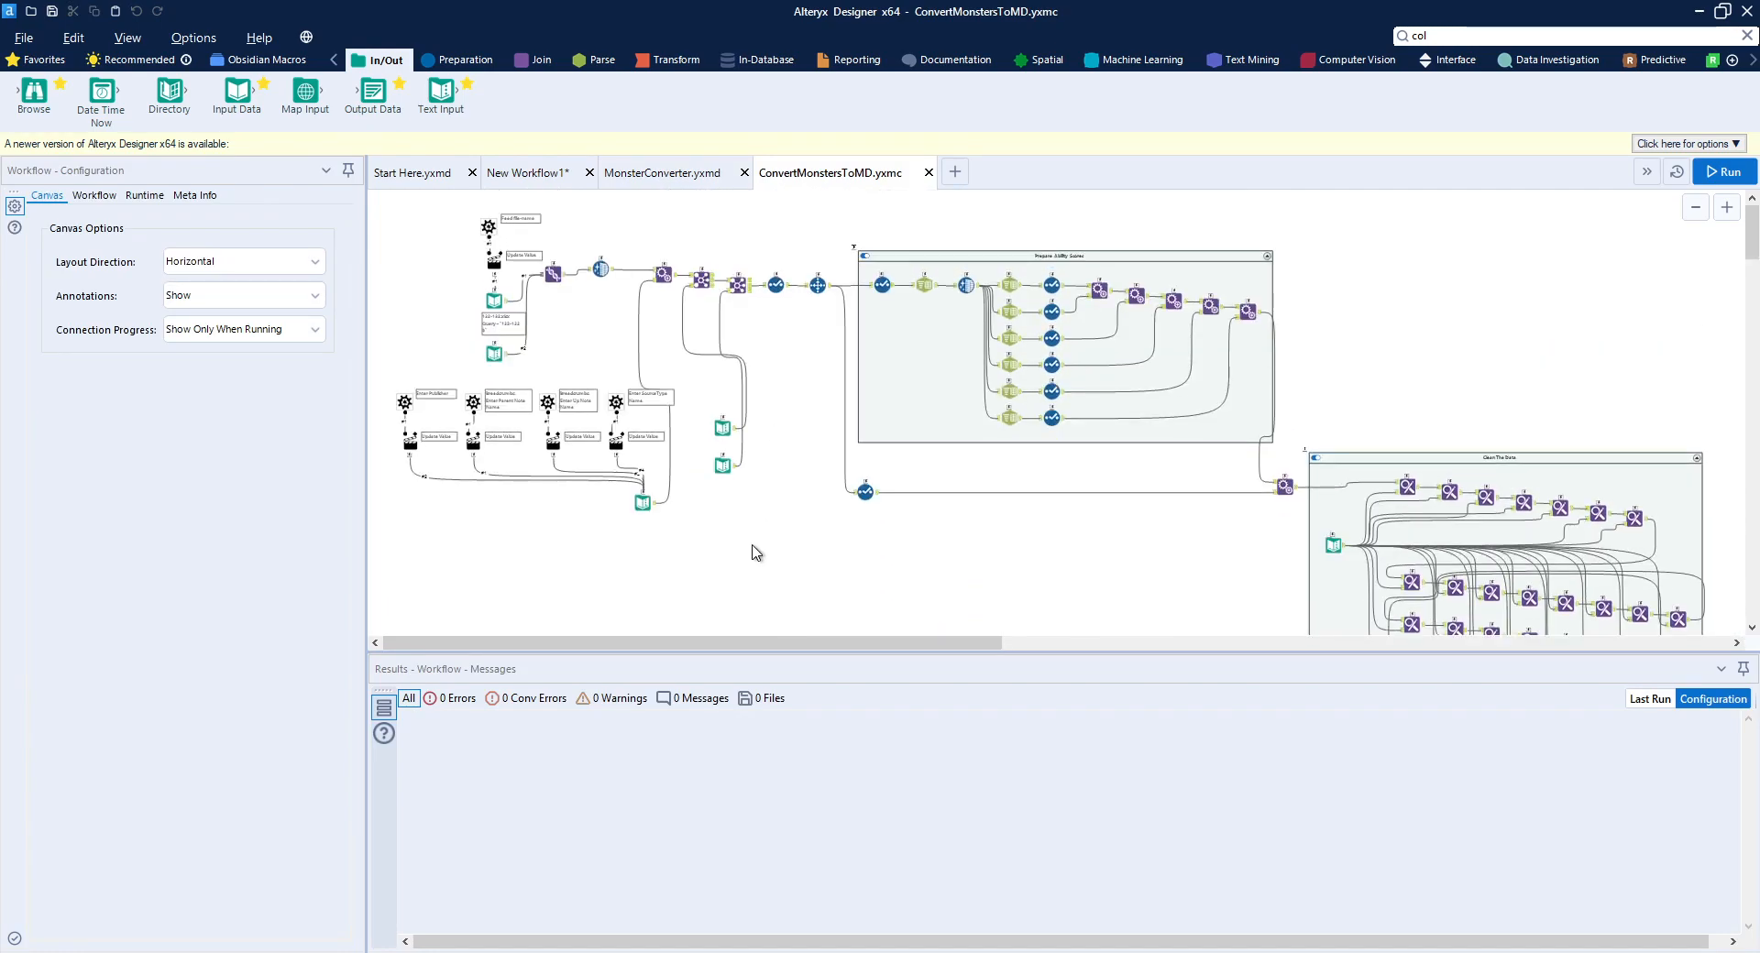
{"action": "left_click_drag", "start_coordinate": [675, 643], "coordinate": [1031, 621]}
{"action": "scroll", "coordinate": [1031, 621], "scroll_direction": "right", "scroll_amount": 10}
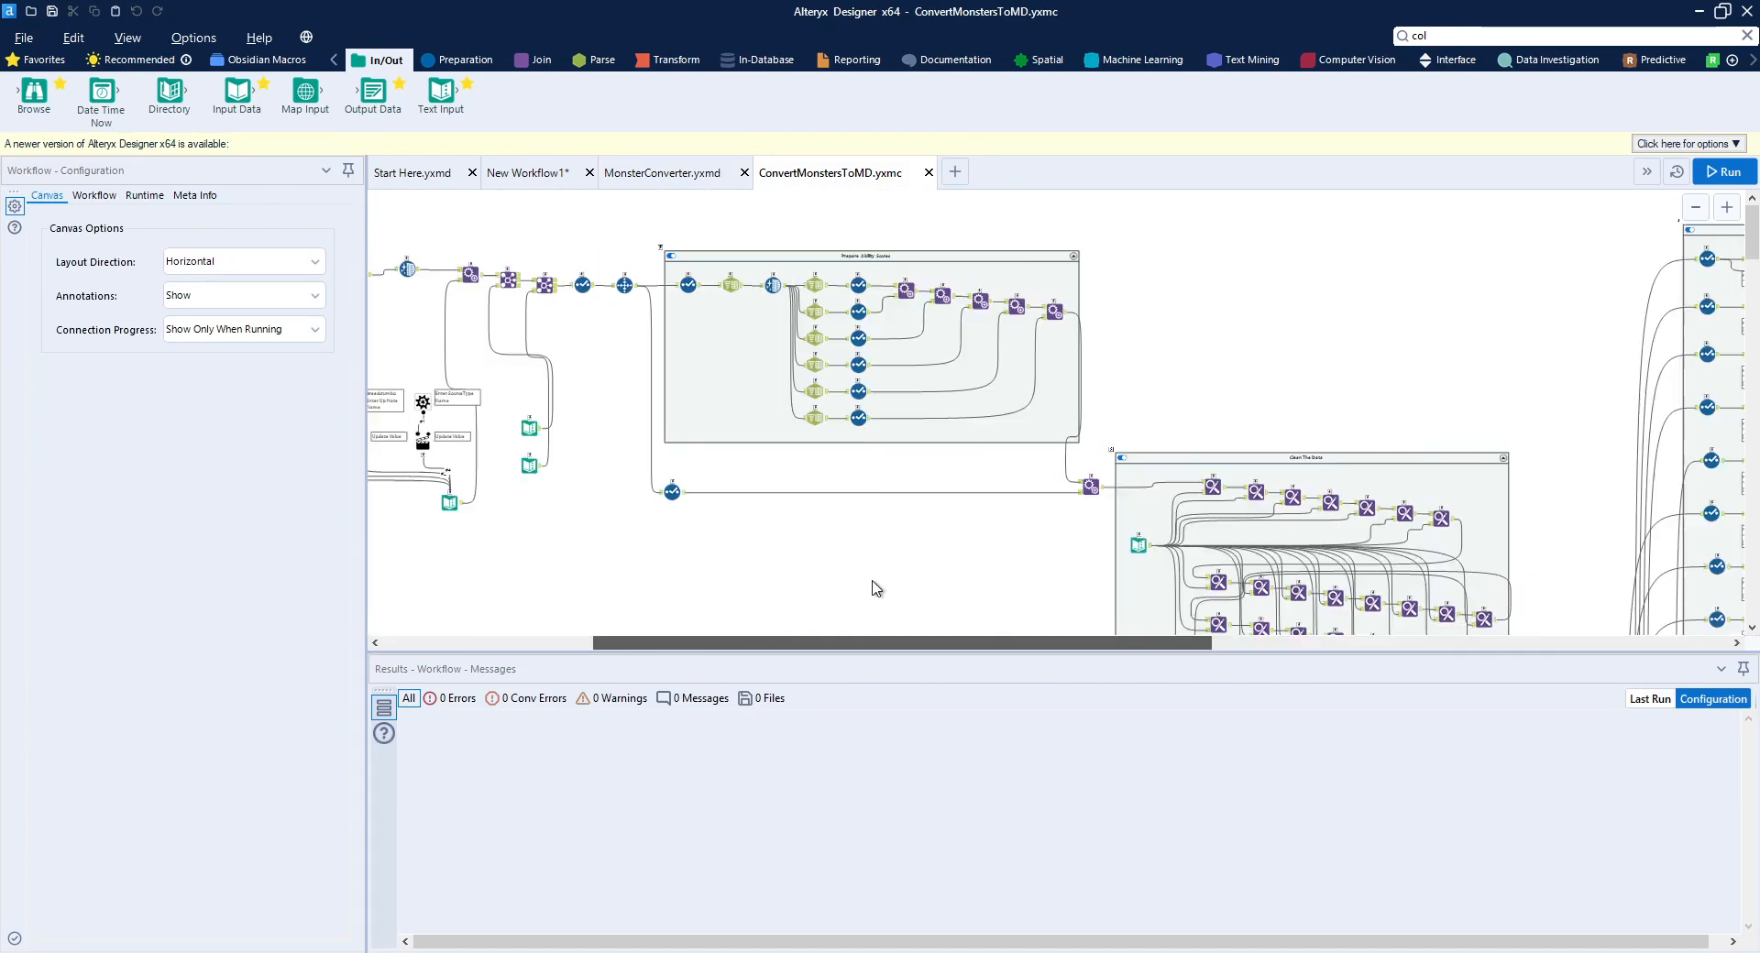
{"action": "scroll", "coordinate": [1439, 568], "scroll_direction": "left", "scroll_amount": 8}
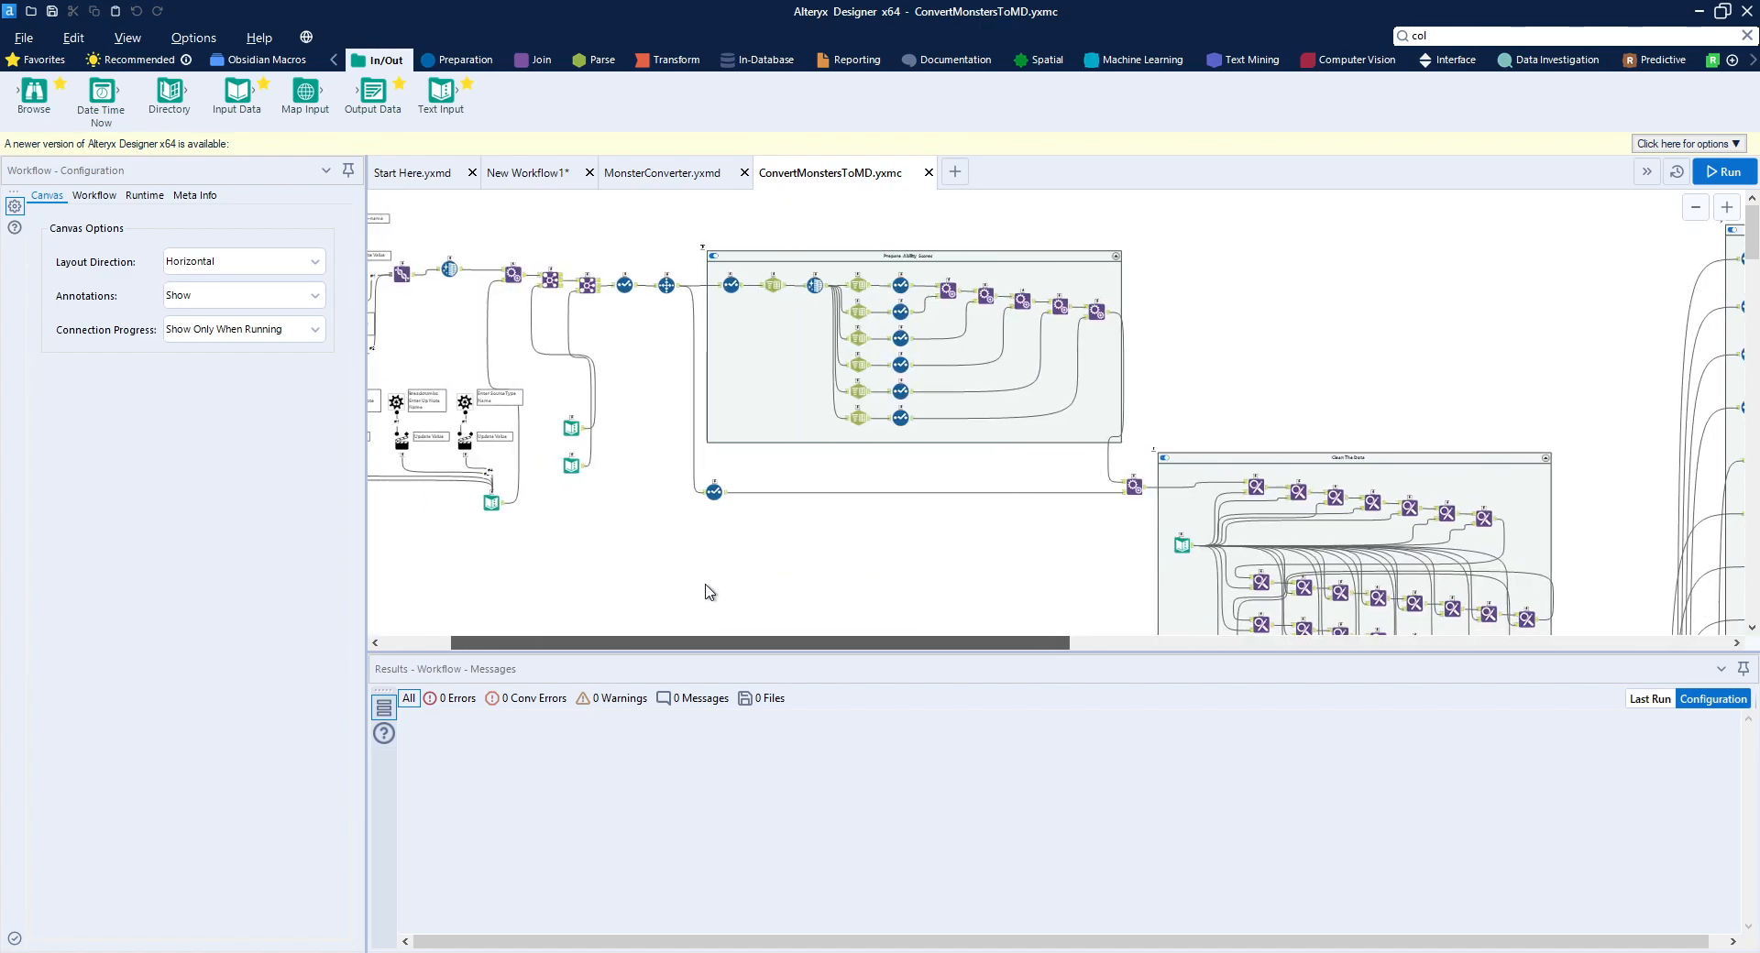
{"action": "scroll", "coordinate": [1427, 597], "scroll_direction": "right", "scroll_amount": 9}
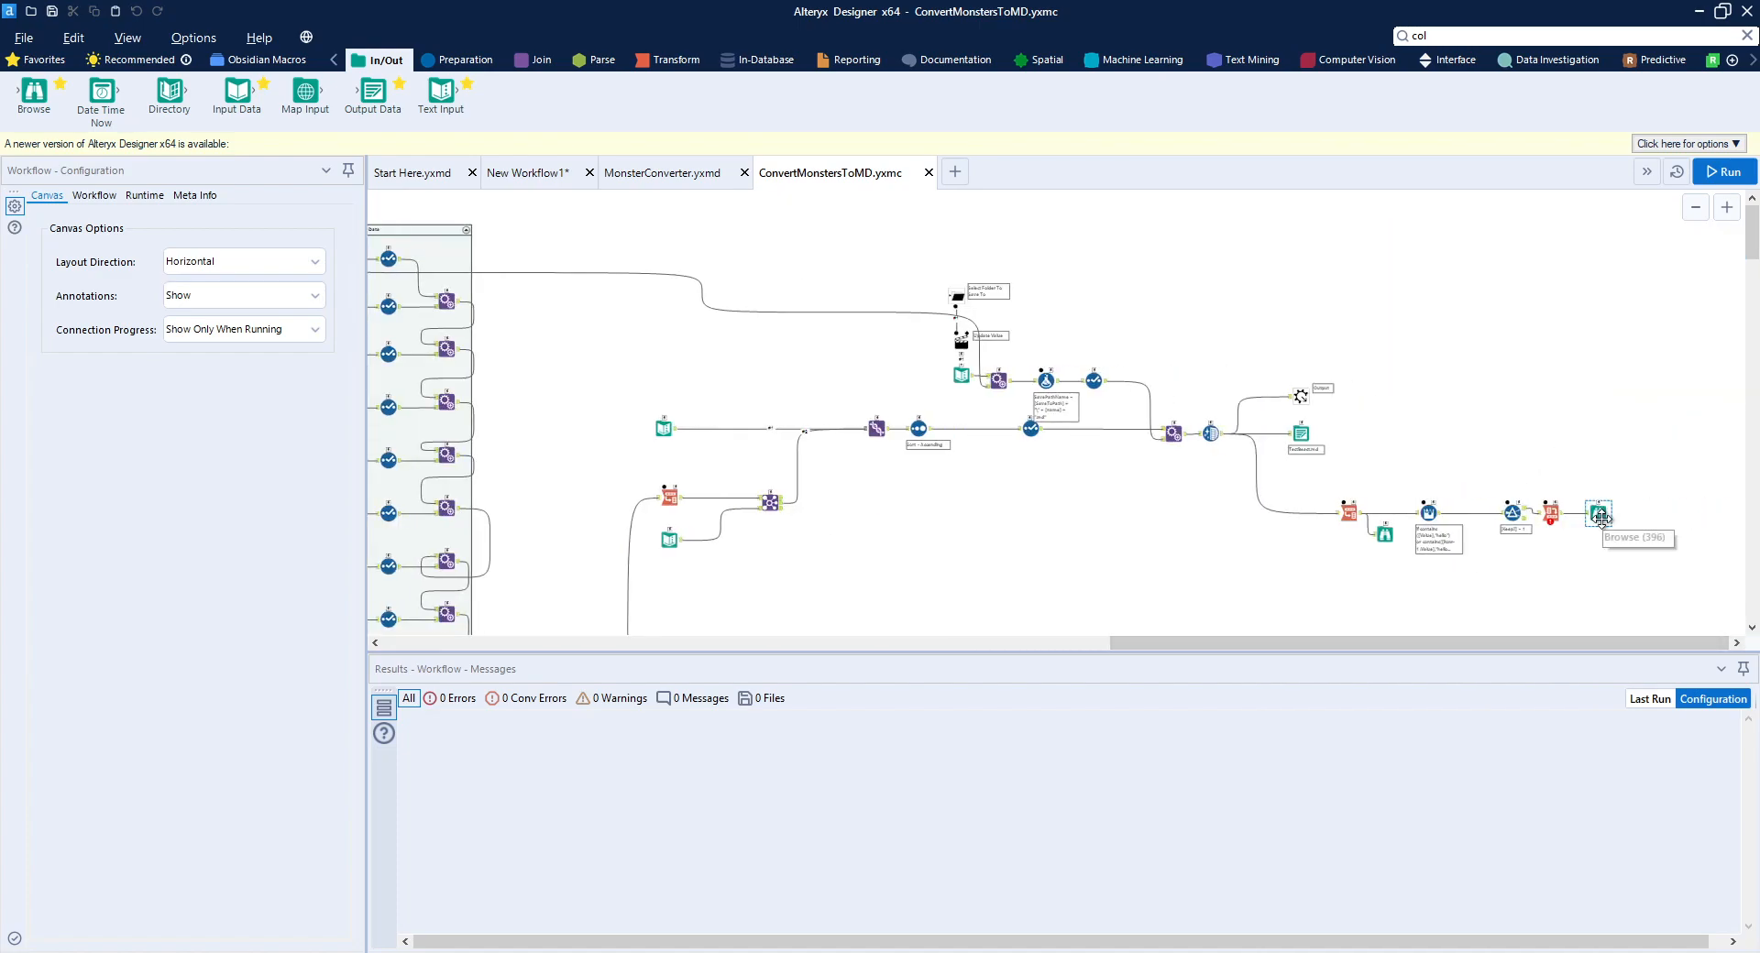
{"action": "left_click_drag", "start_coordinate": [1324, 641], "coordinate": [542, 591]}
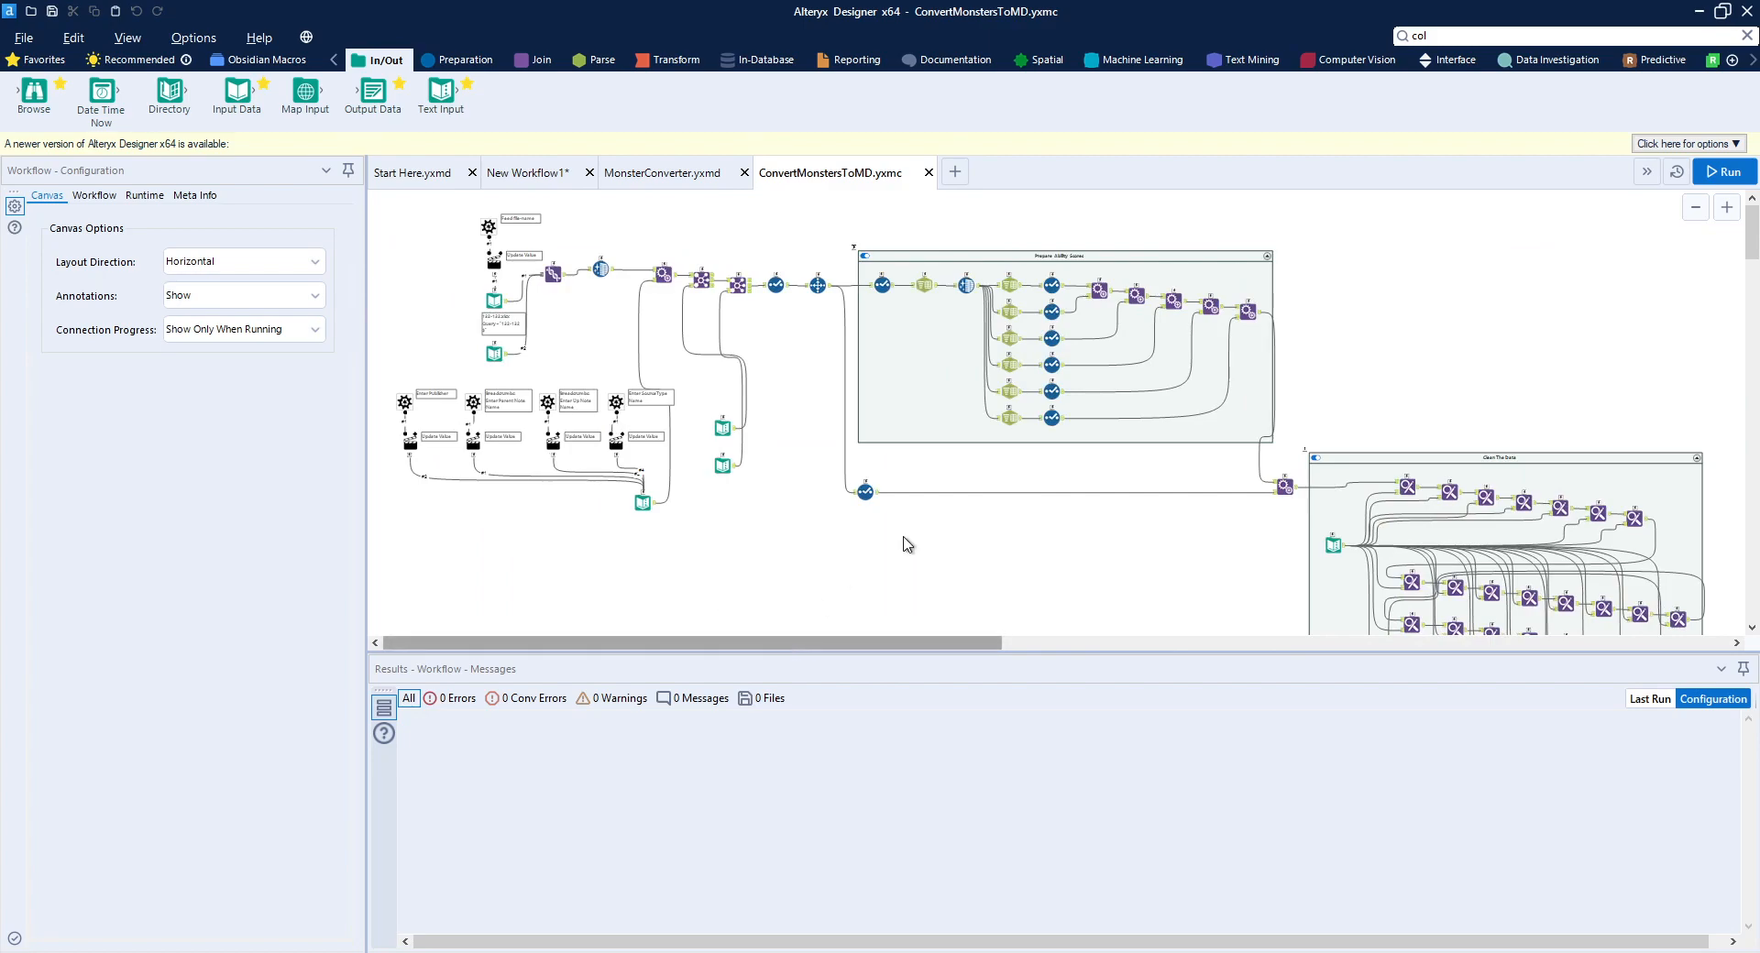
{"action": "left_click", "coordinate": [1700, 12]}
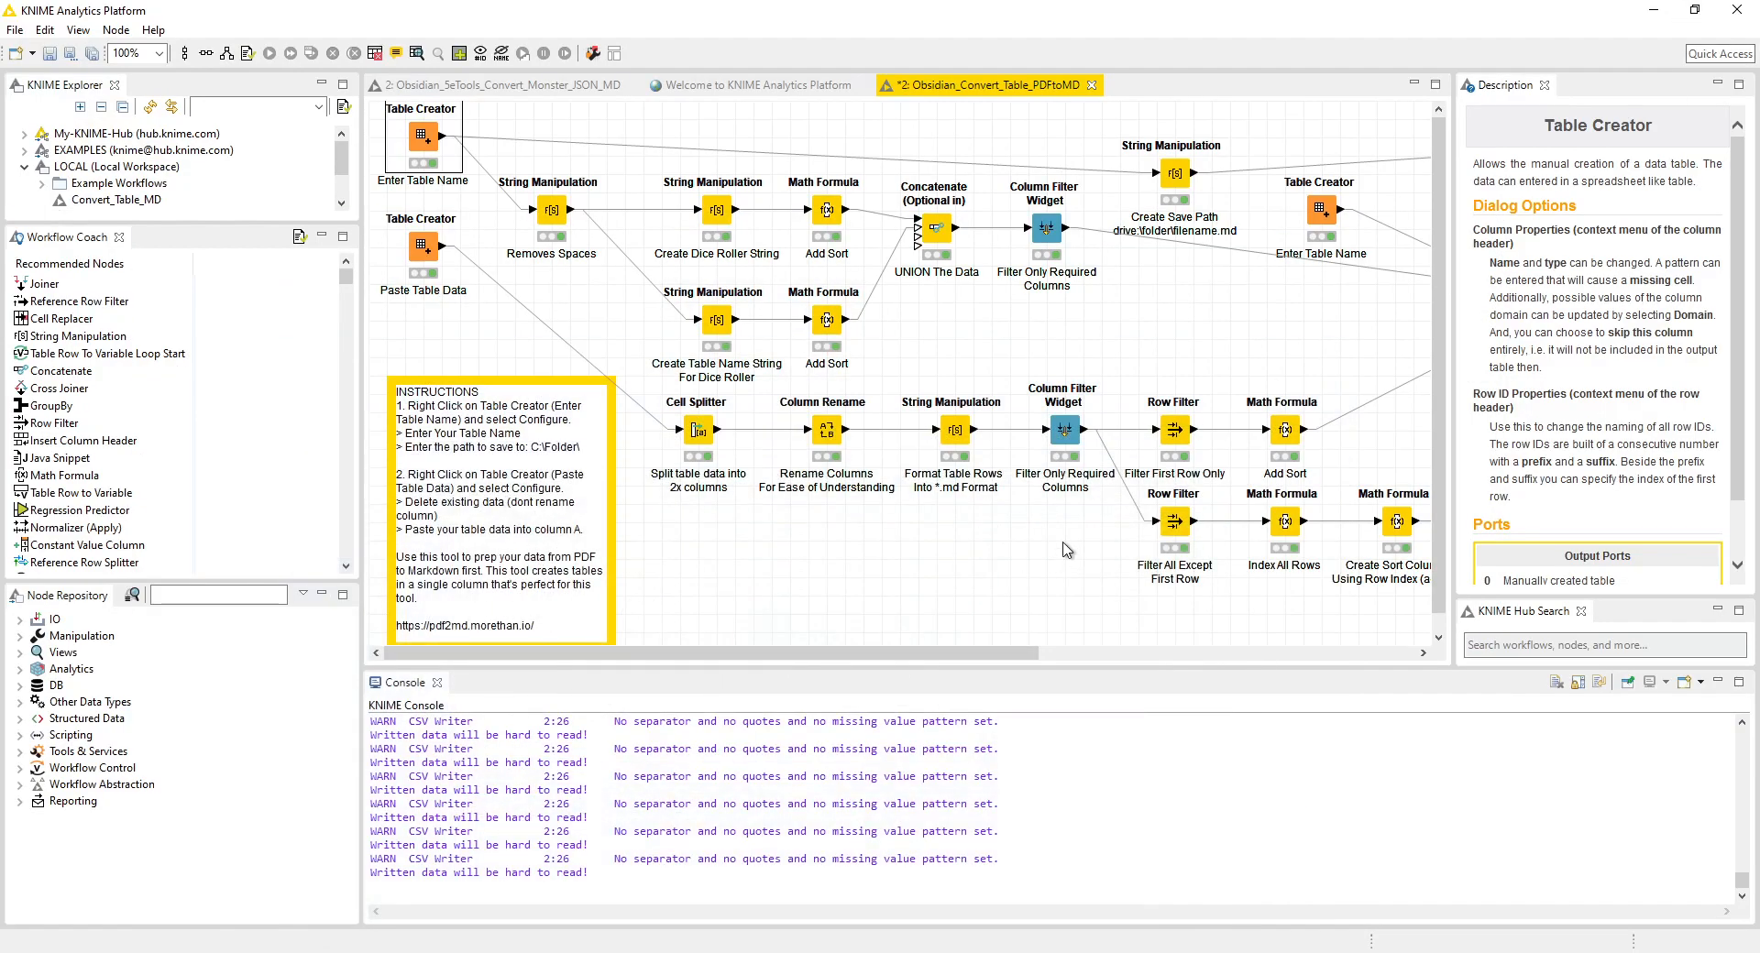